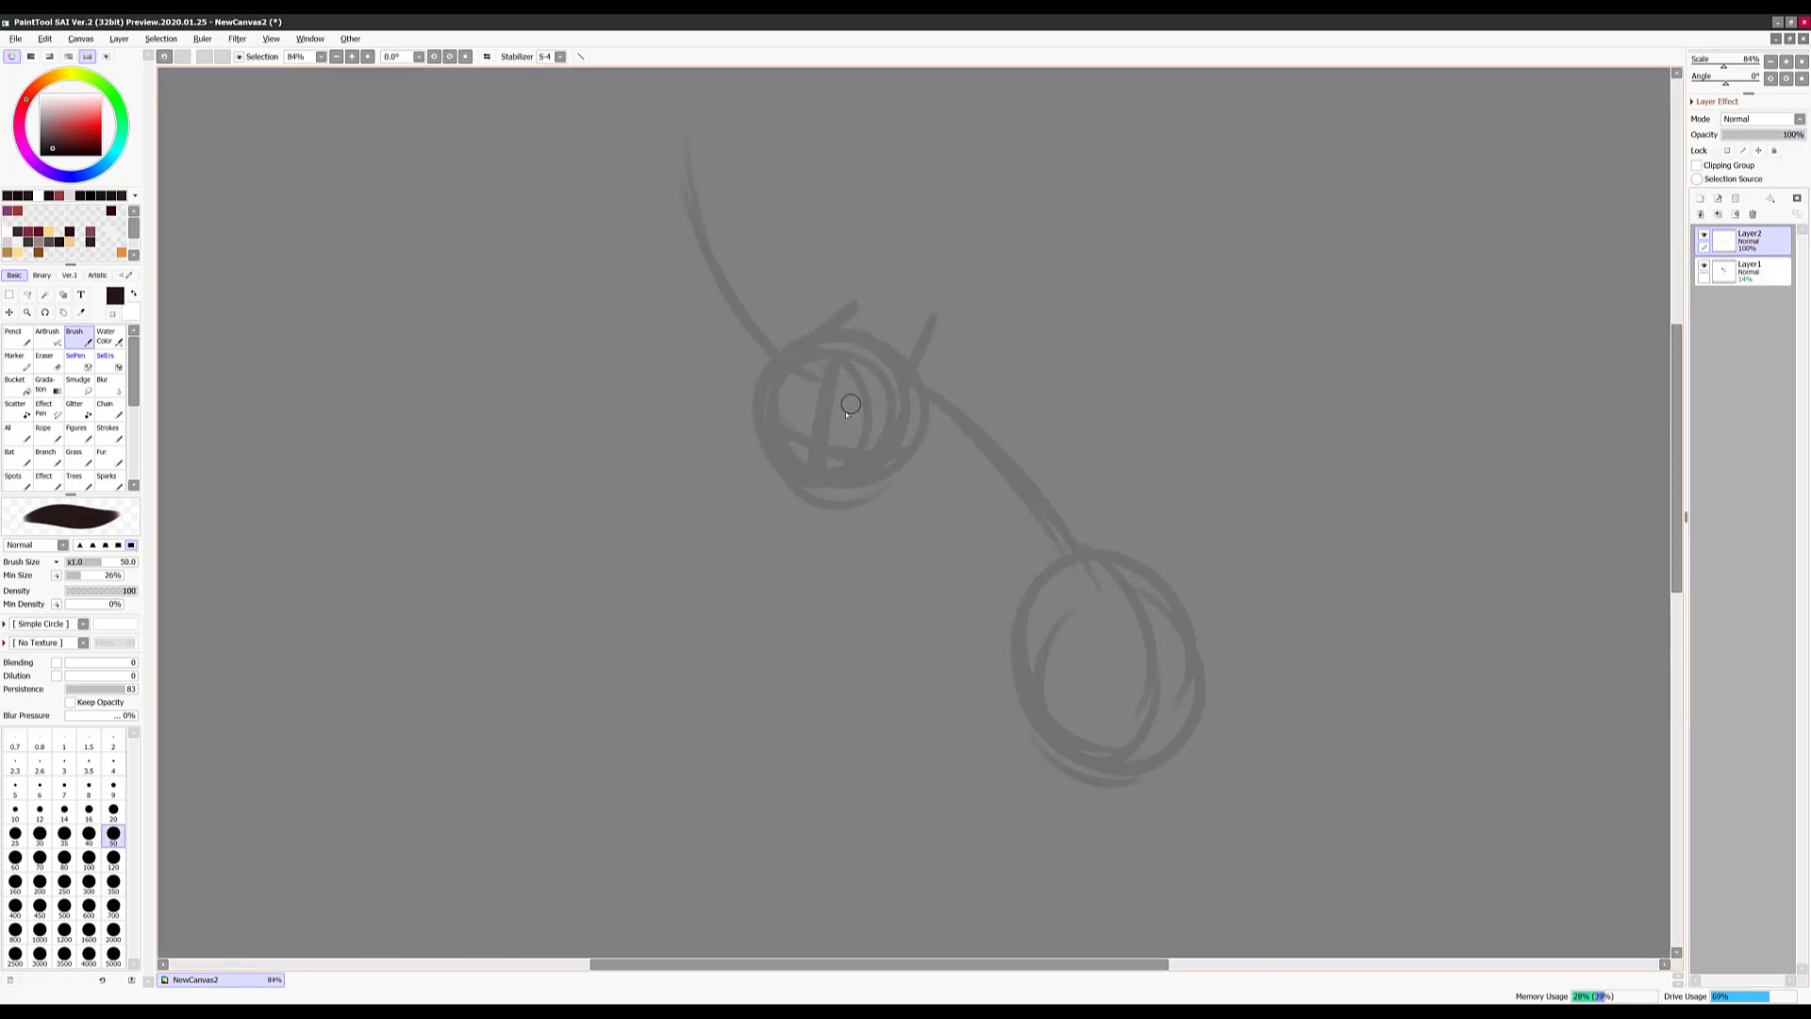
Draw the creature's snout, mouth with tongue, nostrils and jaw on Layer2 with a size 20 brush
scroll(767, 529, up, 4)
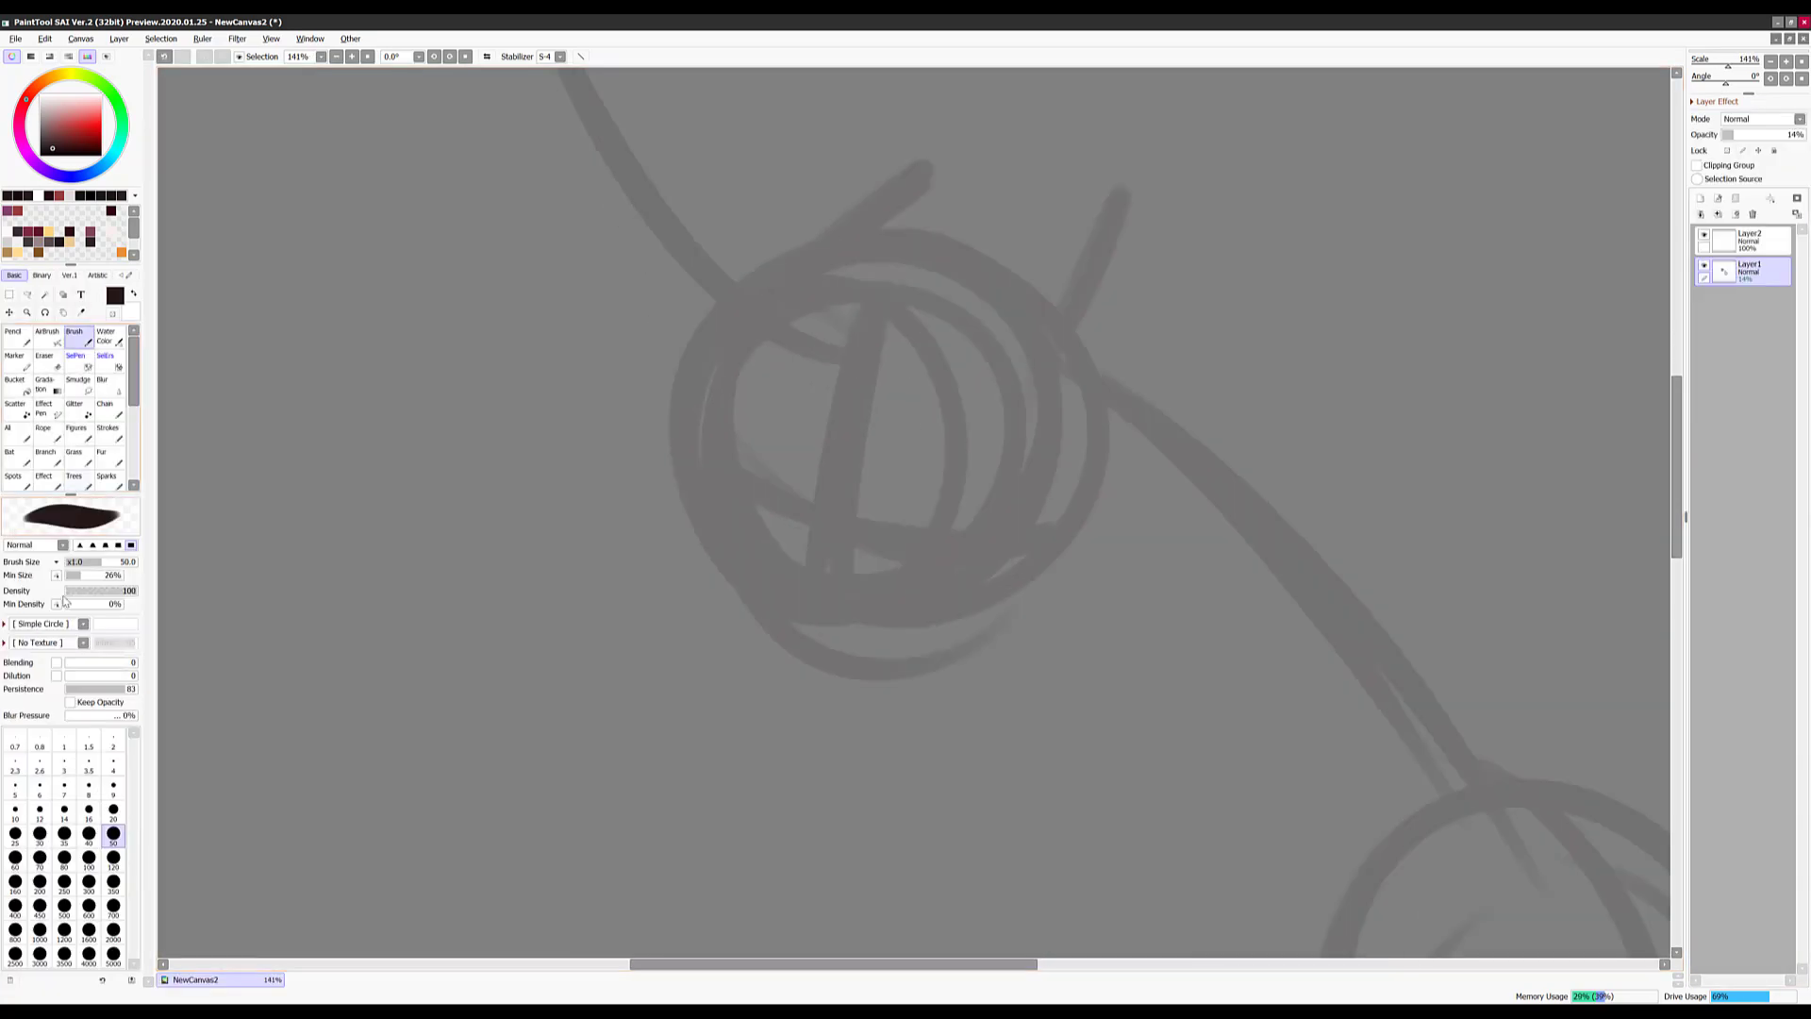
mouse_move(761, 509)
mouse_down()
mouse_move(654, 749)
mouse_move(680, 787)
mouse_up()
drag(794, 794, 800, 710)
mouse_move(720, 717)
mouse_down()
mouse_move(773, 729)
mouse_move(734, 779)
mouse_up()
mouse_move(734, 779)
mouse_down()
mouse_move(774, 811)
mouse_move(1013, 691)
mouse_move(757, 798)
mouse_up()
mouse_move(719, 722)
mouse_down()
mouse_move(748, 700)
mouse_move(708, 798)
mouse_up()
mouse_move(717, 798)
mouse_down()
mouse_move(708, 759)
mouse_move(745, 802)
mouse_up()
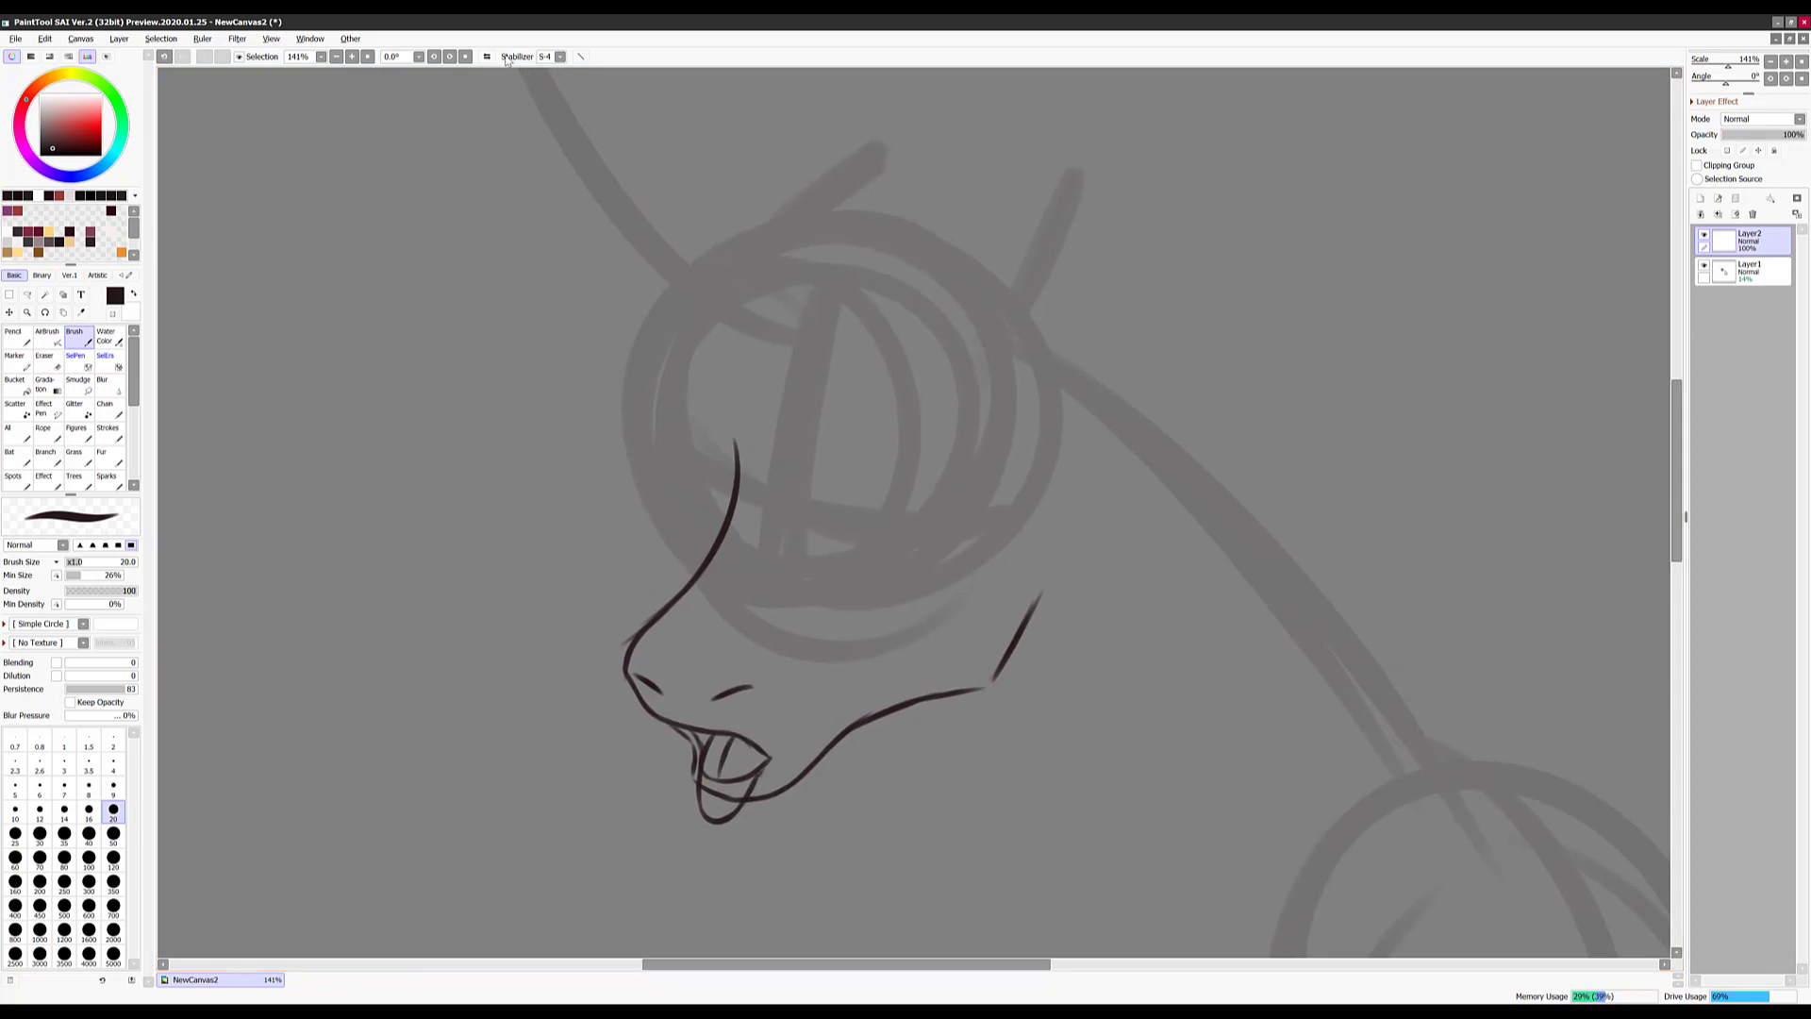
Check the muzzle in mirrored view, erase the nostril marks and rework the mouth and back jaw line
key(h)
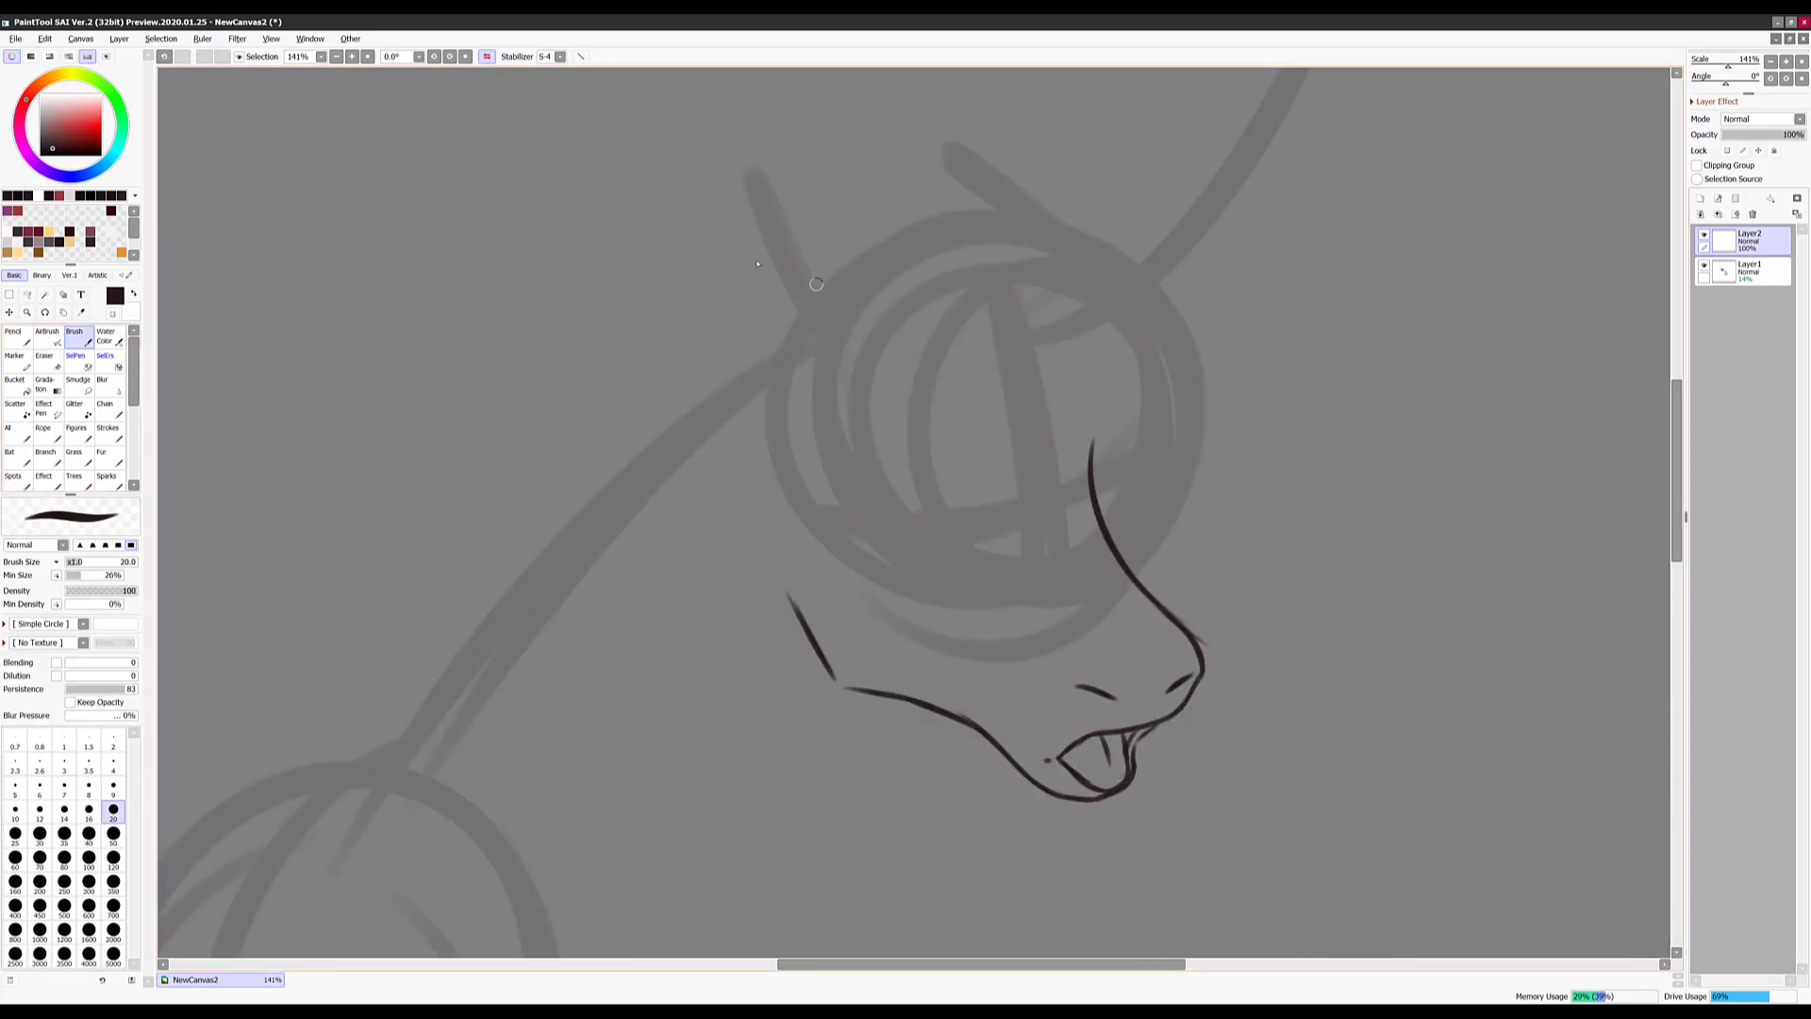
key(h)
key(e)
key(b)
scroll(840, 641, up, 3)
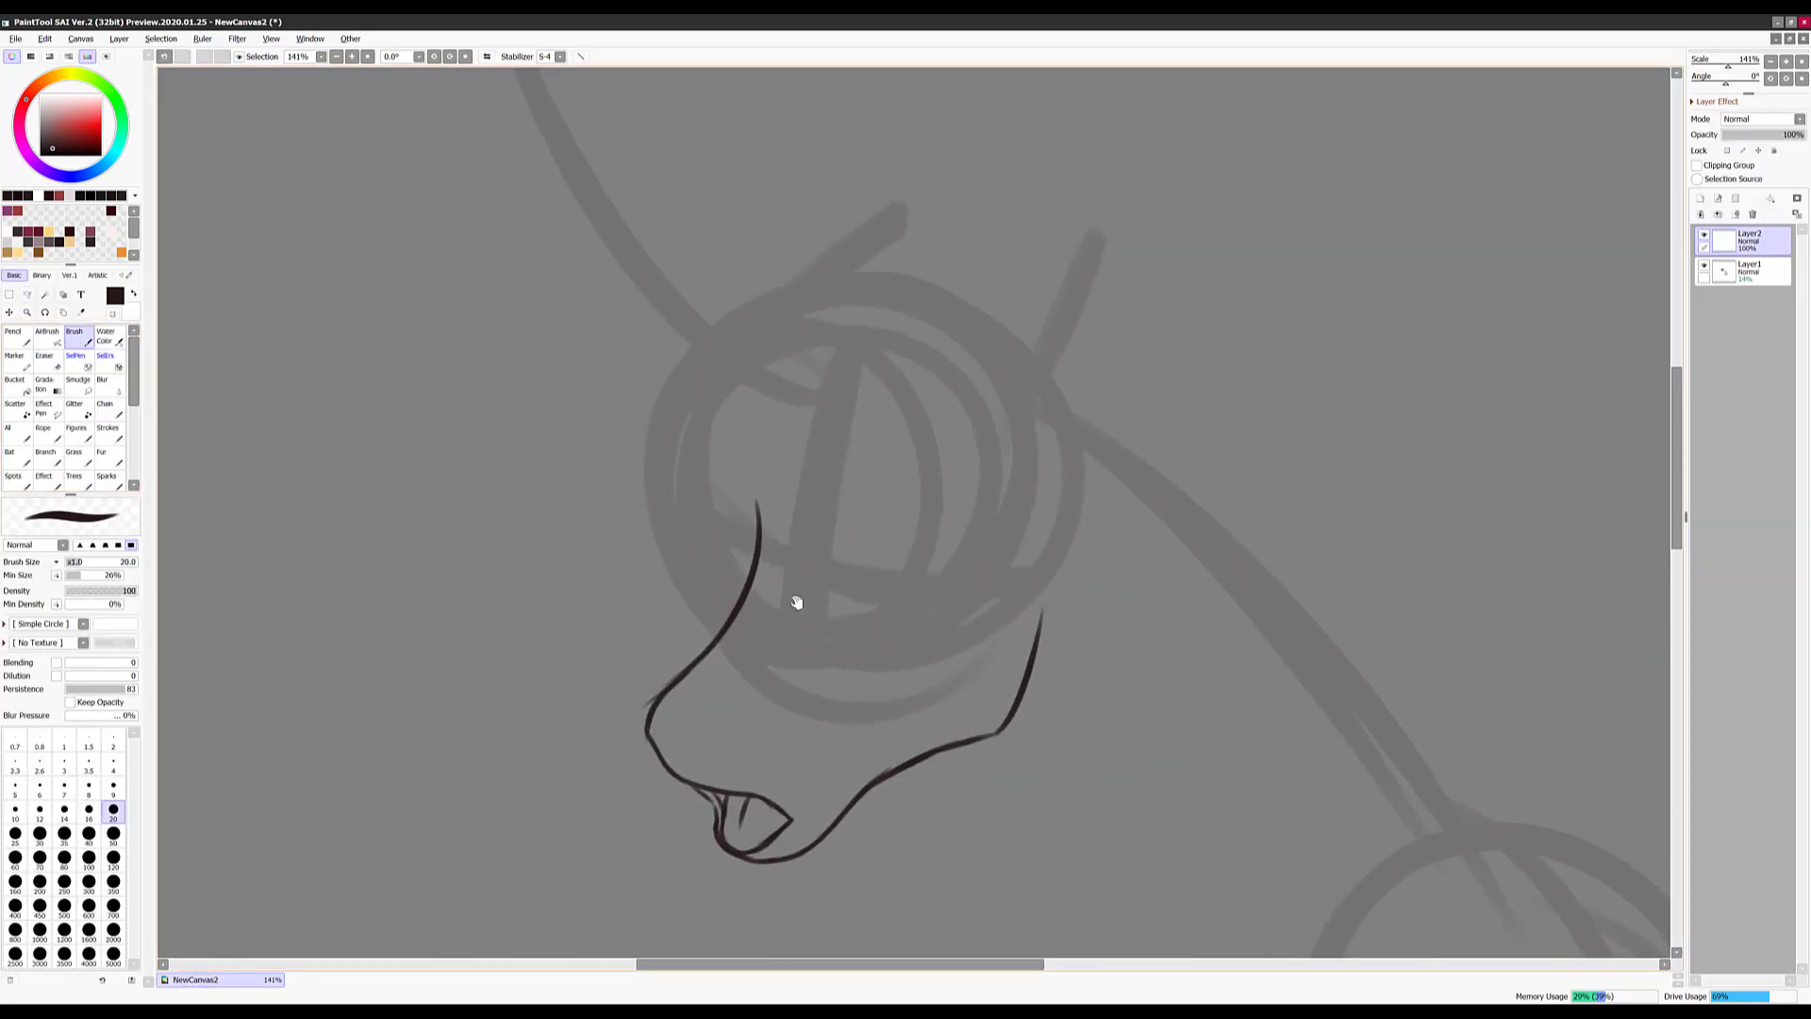
Draw the near eye with a thick winged upper lid, lower lid and lashes, undoing unwanted strokes
drag(922, 638, 842, 643)
drag(1038, 638, 915, 648)
scroll(943, 642, down, 3)
drag(885, 615, 838, 606)
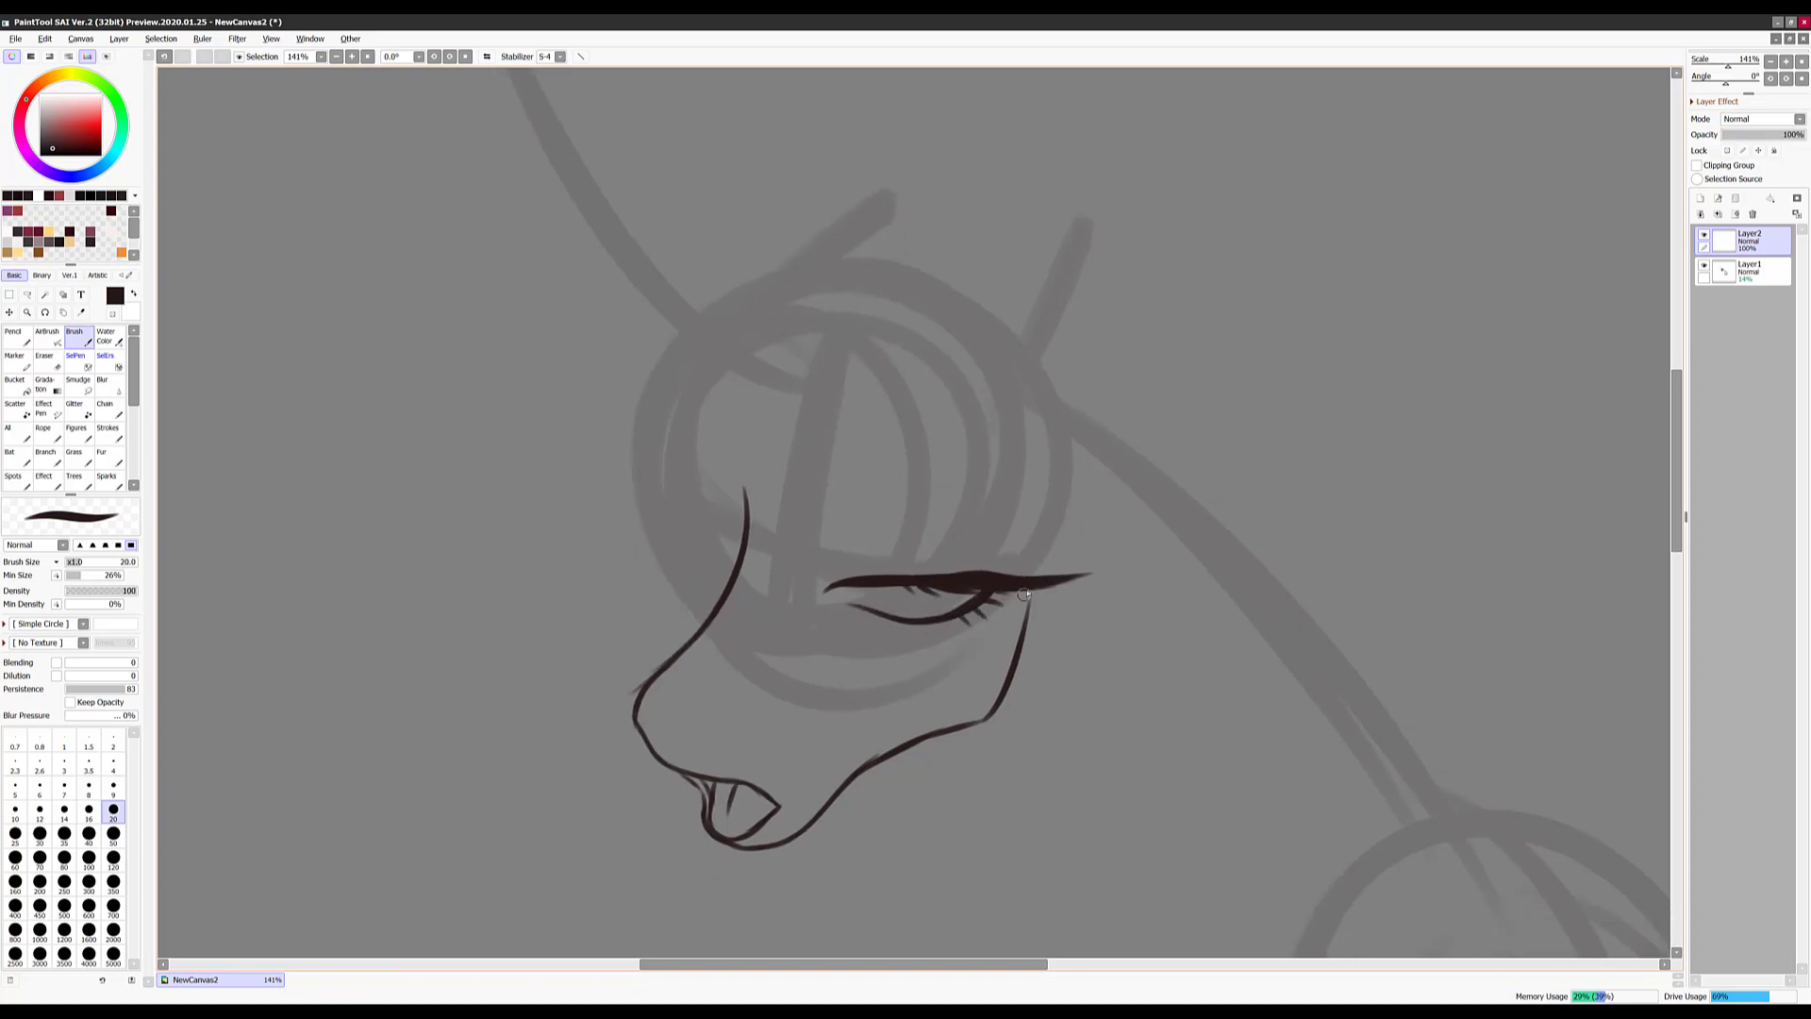
key(ctrl+z)
key(ctrl+z)
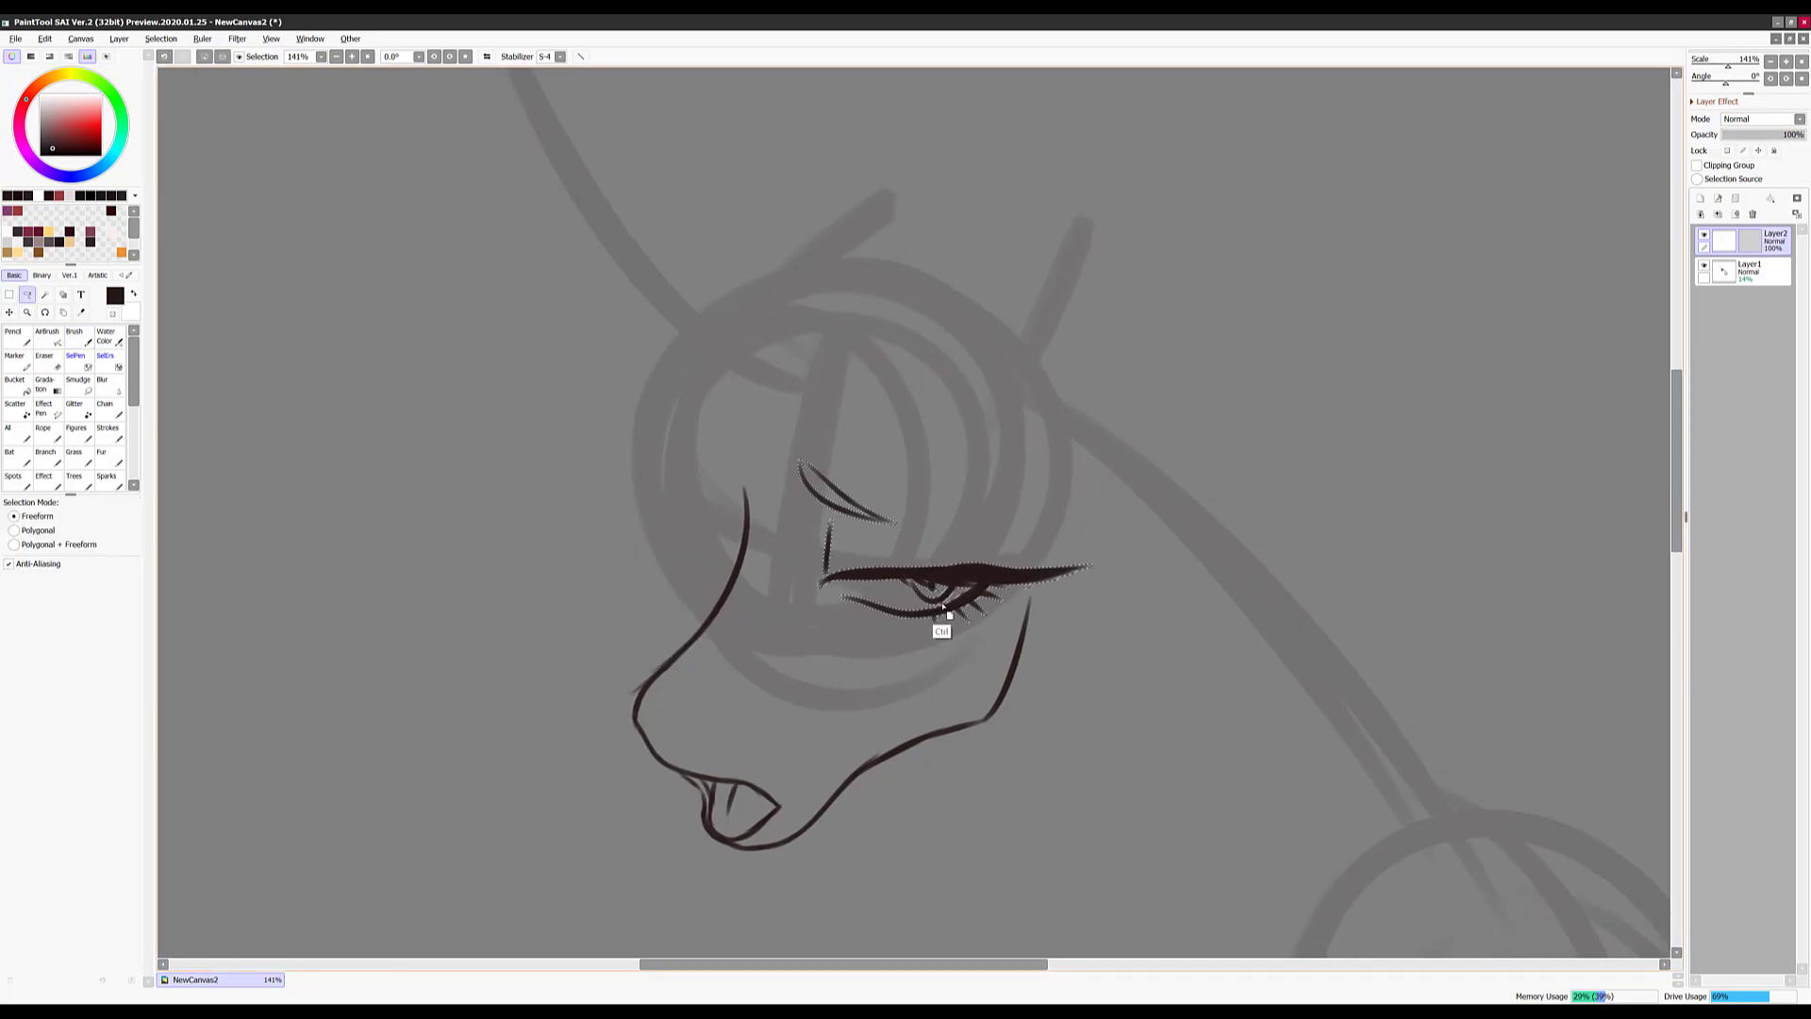
Add the nostrils and adjust the far eye's placement beside the nose bridge with a free transform
drag(725, 729, 698, 745)
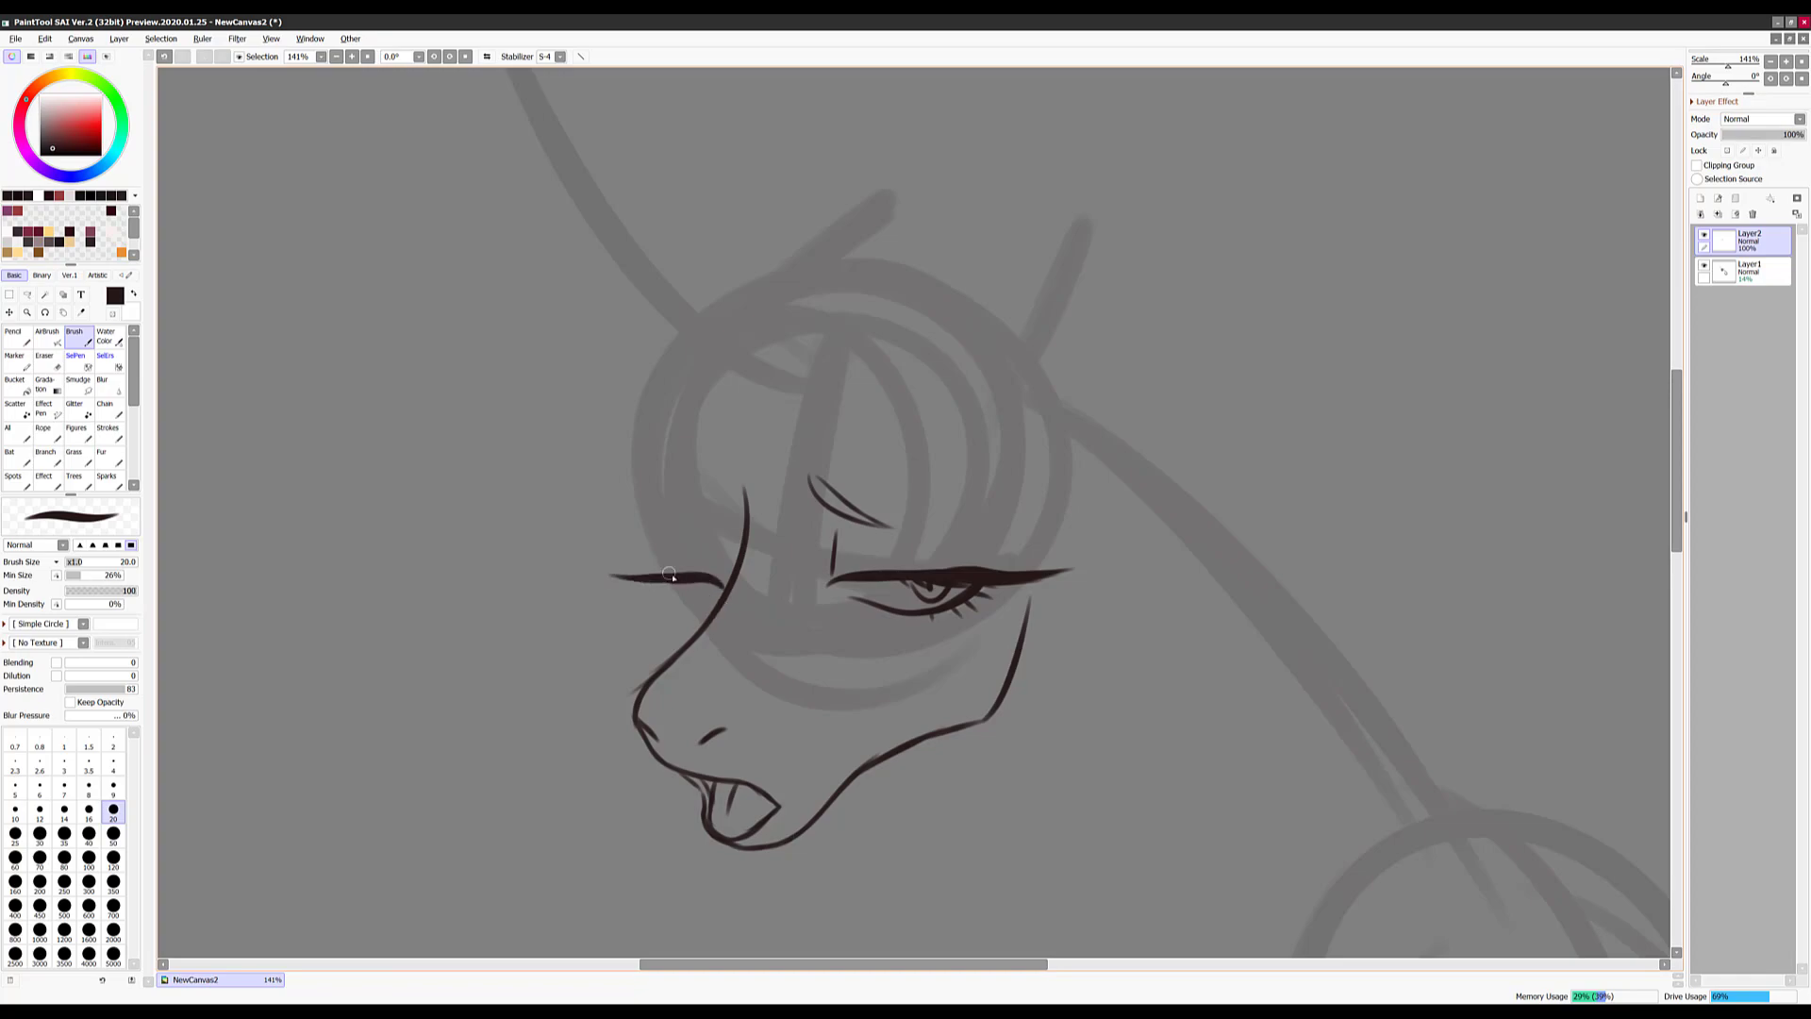
key(ctrl+t)
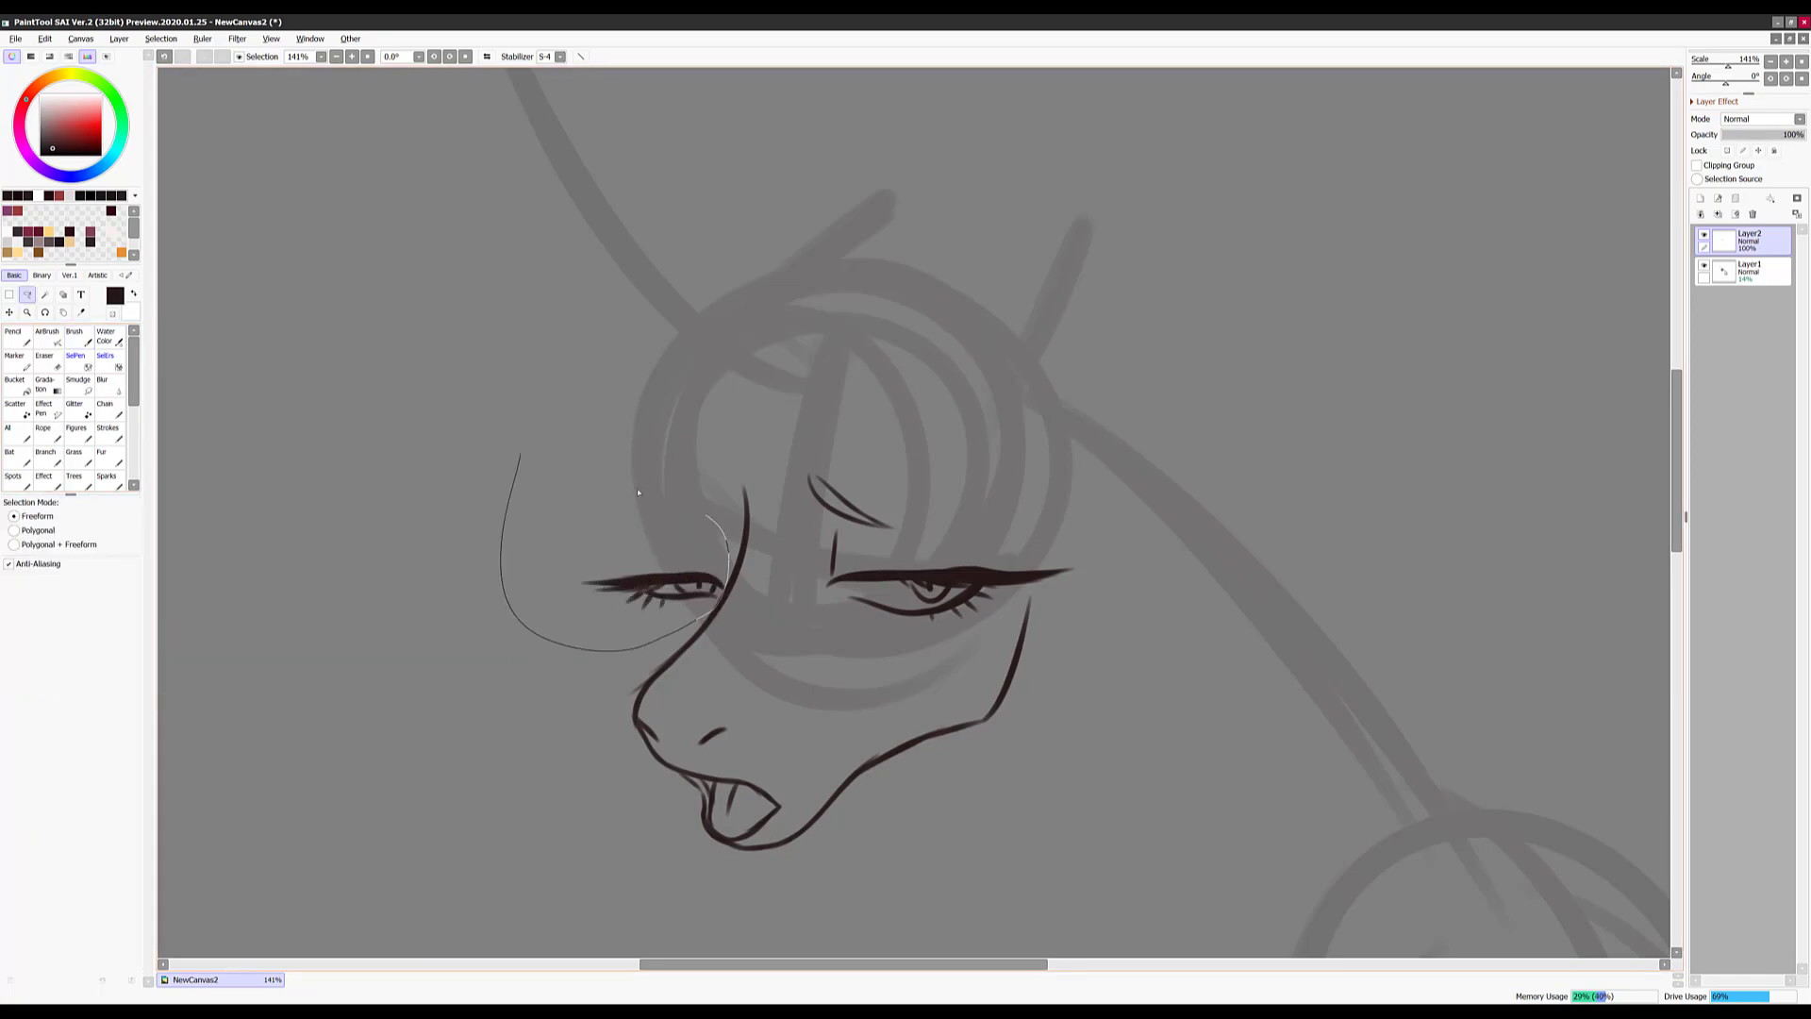
drag(699, 588, 659, 566)
key(Return)
Clean up the far eye and refine its lower lid and the cheek line beneath it
key(e)
scroll(660, 661, up, 1)
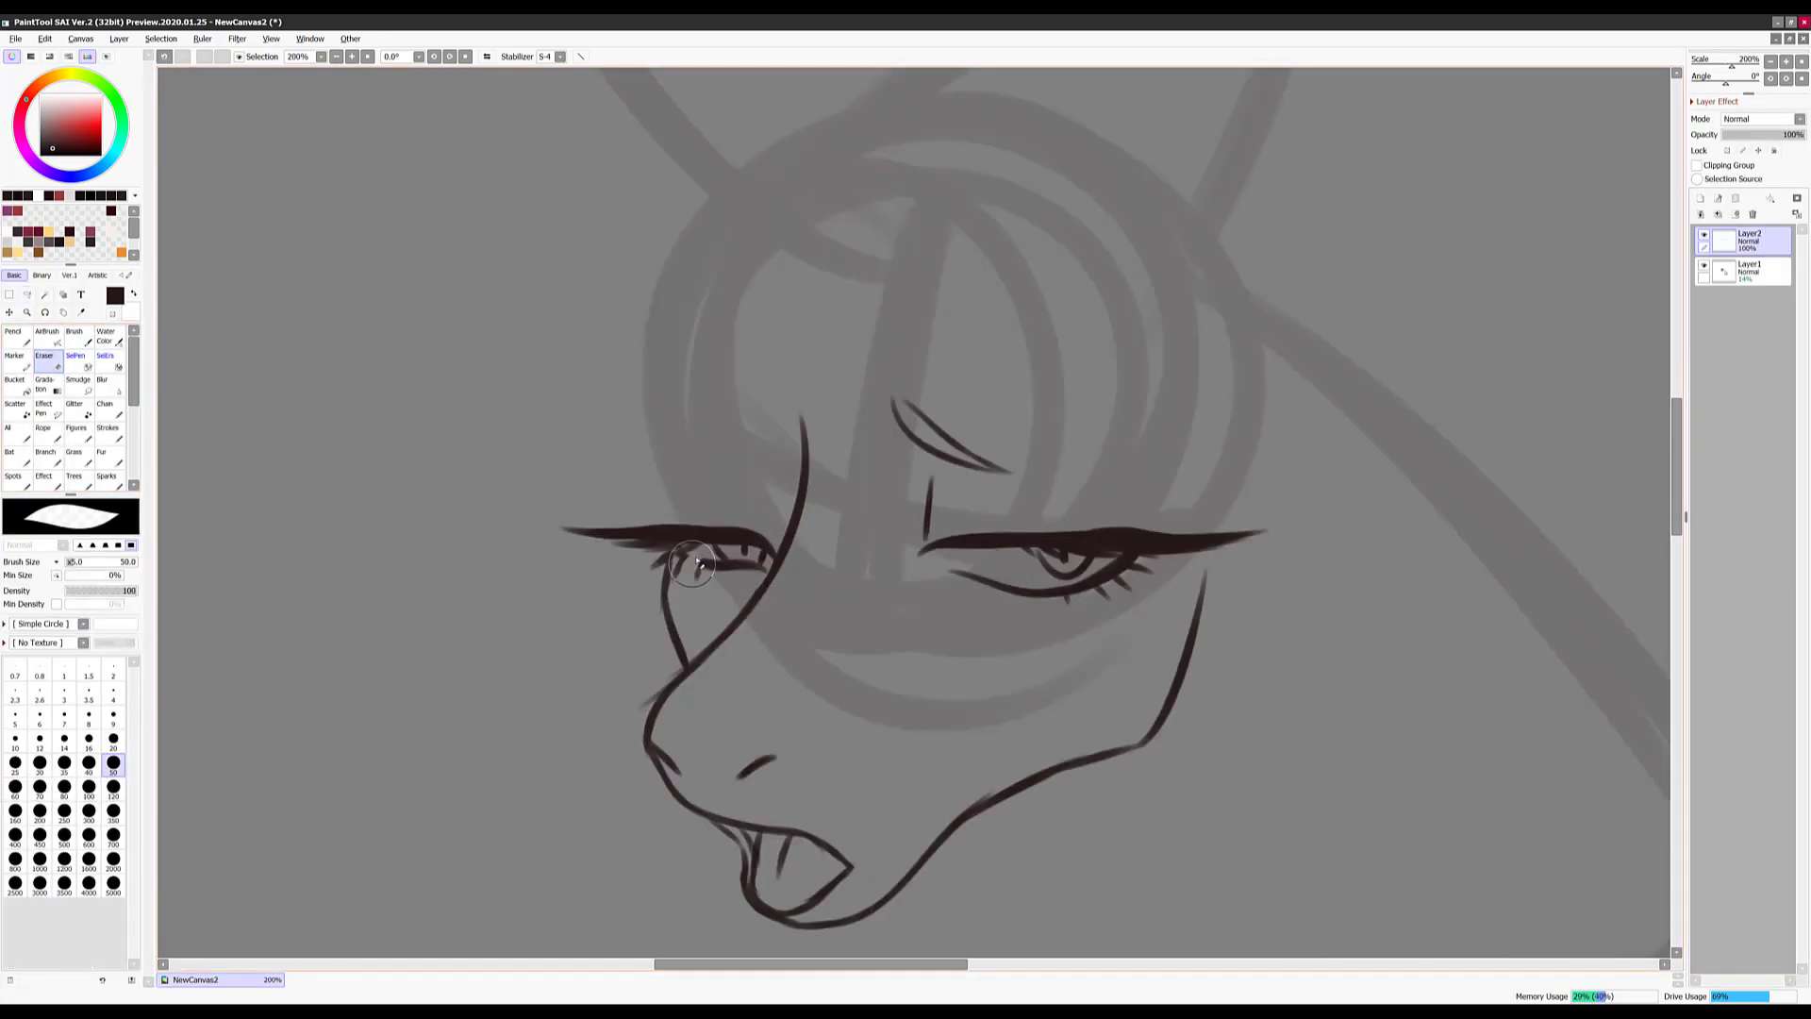
key(b)
key(e)
key(b)
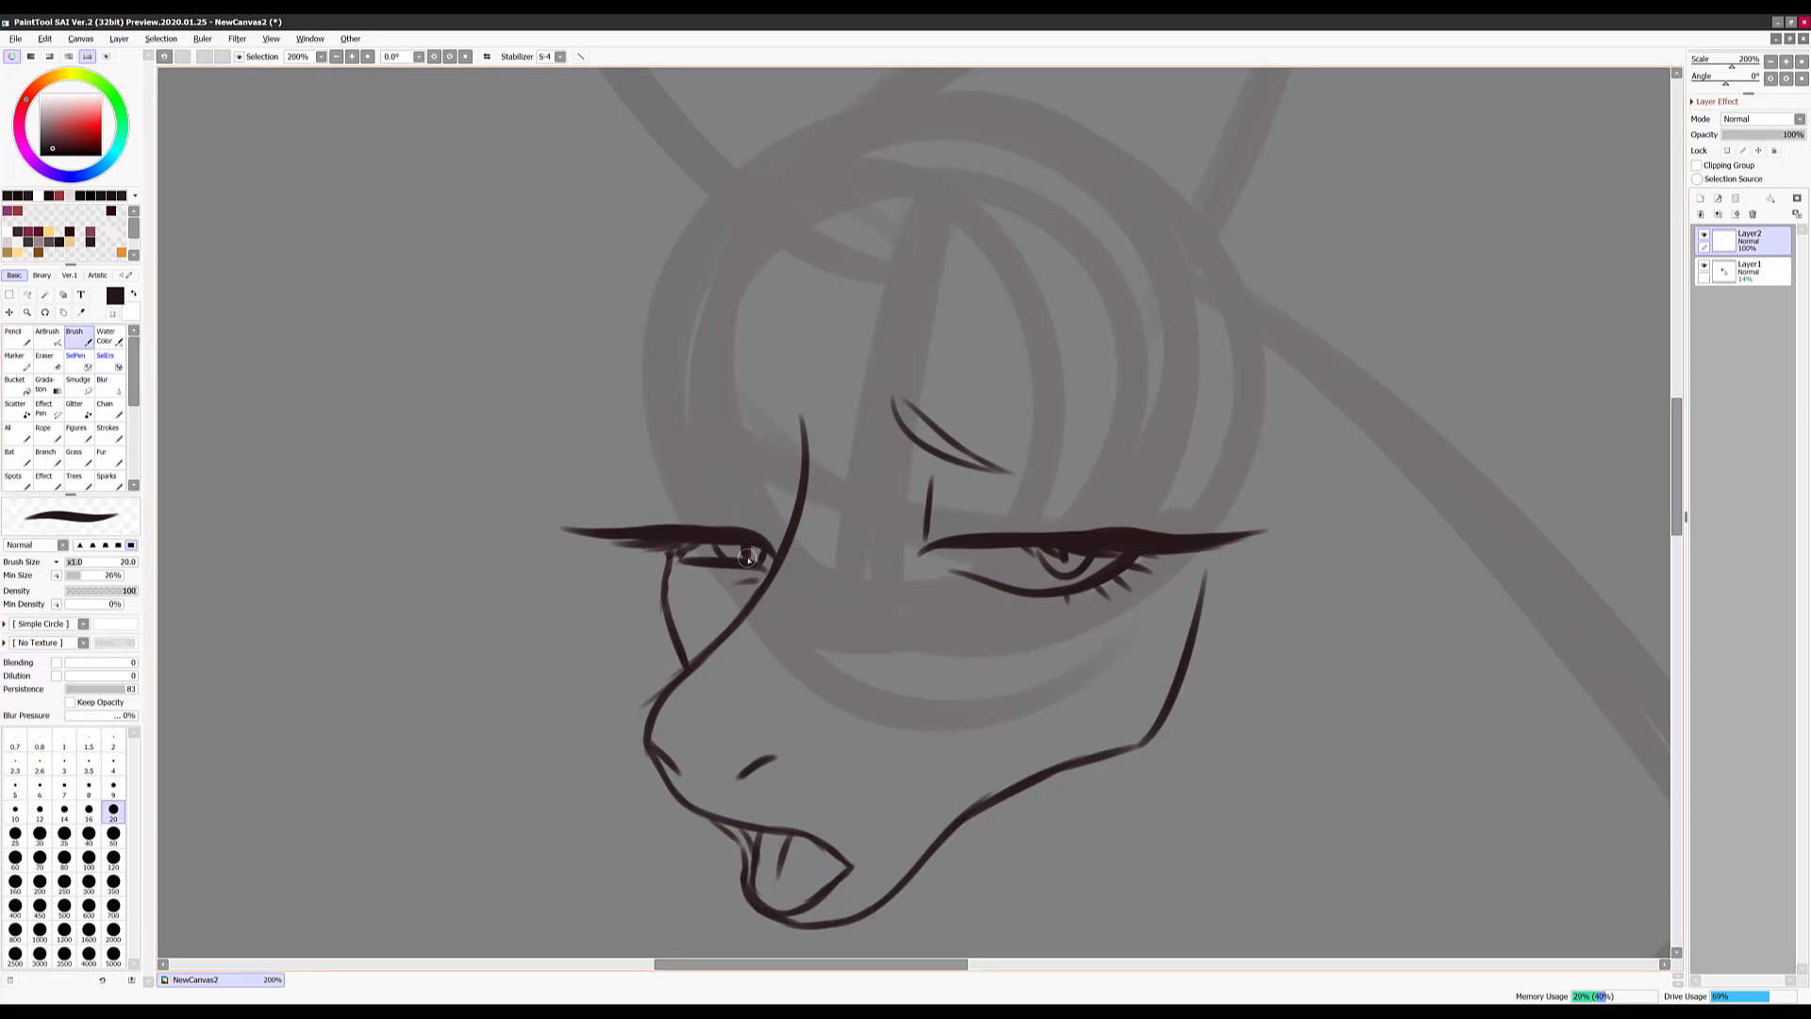
Adjust the selected far eye with a free transform while the canvas is mirrored
key(h)
key(ctrl+t)
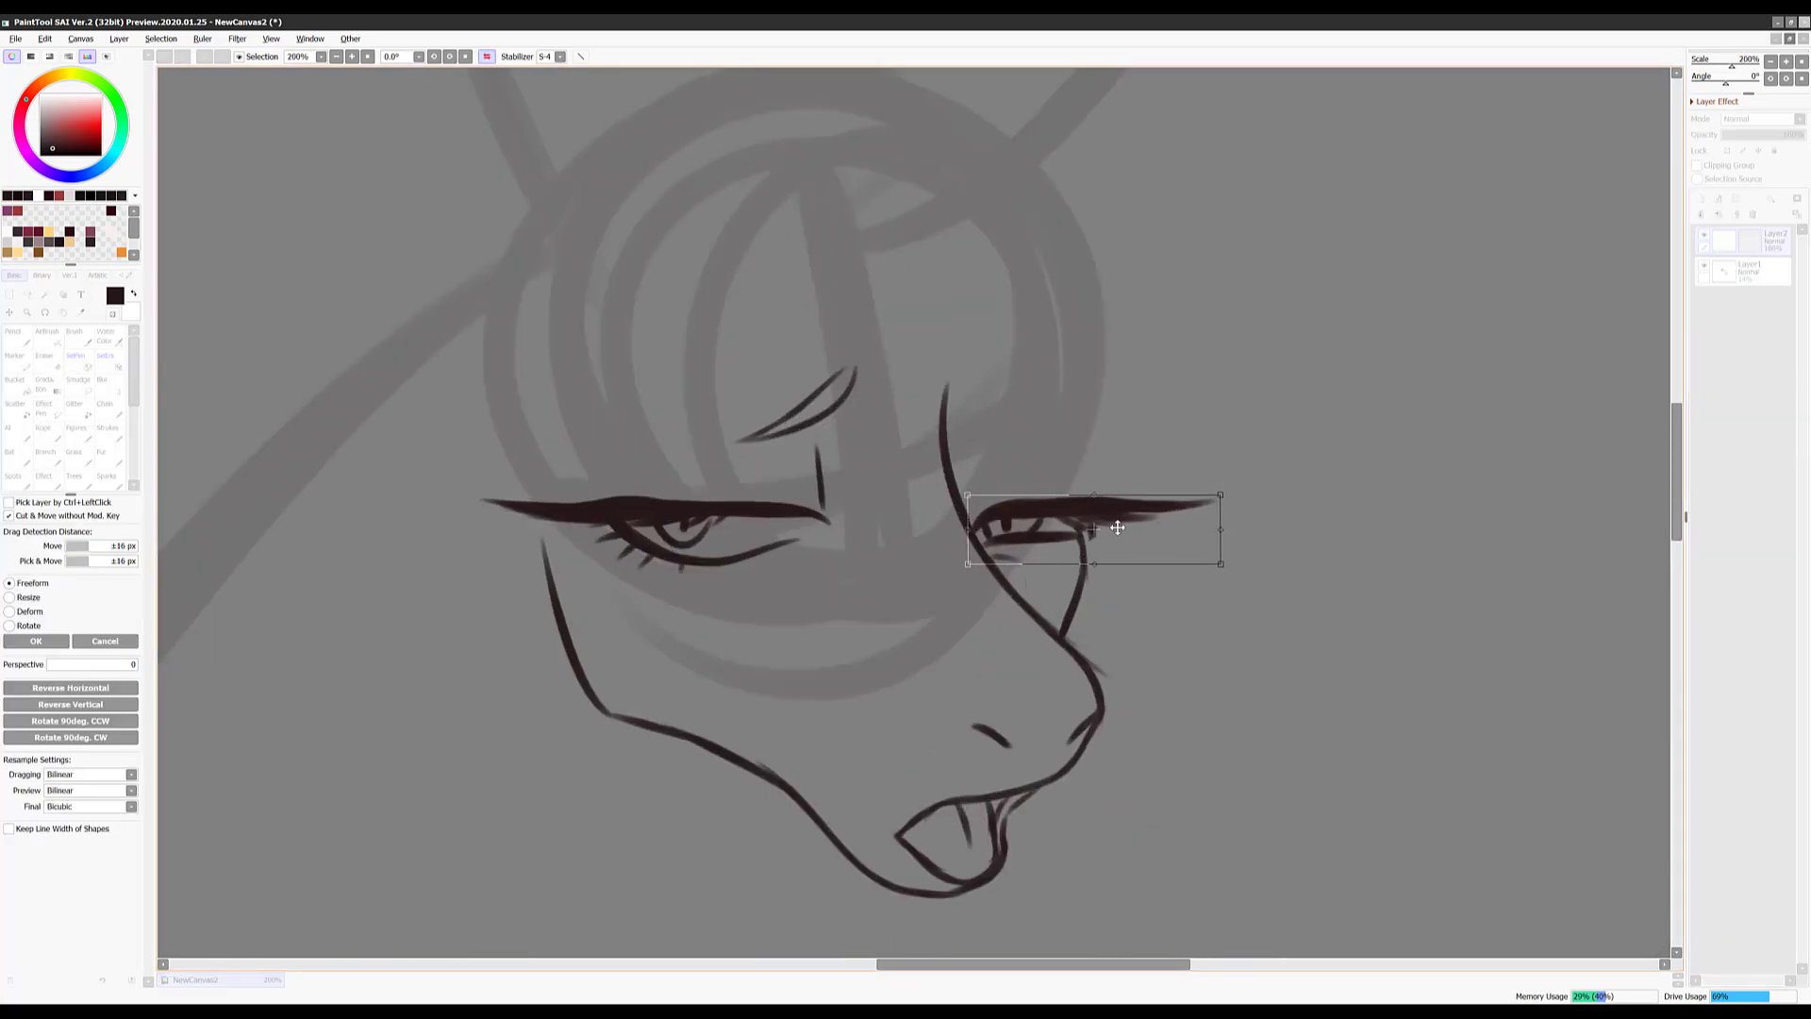
key(Return)
key(h)
Tidy the lashes, lids and overlapping lines around both eyes by alternately erasing and redrawing
scroll(782, 419, down, 1)
key(e)
key(b)
key(e)
key(b)
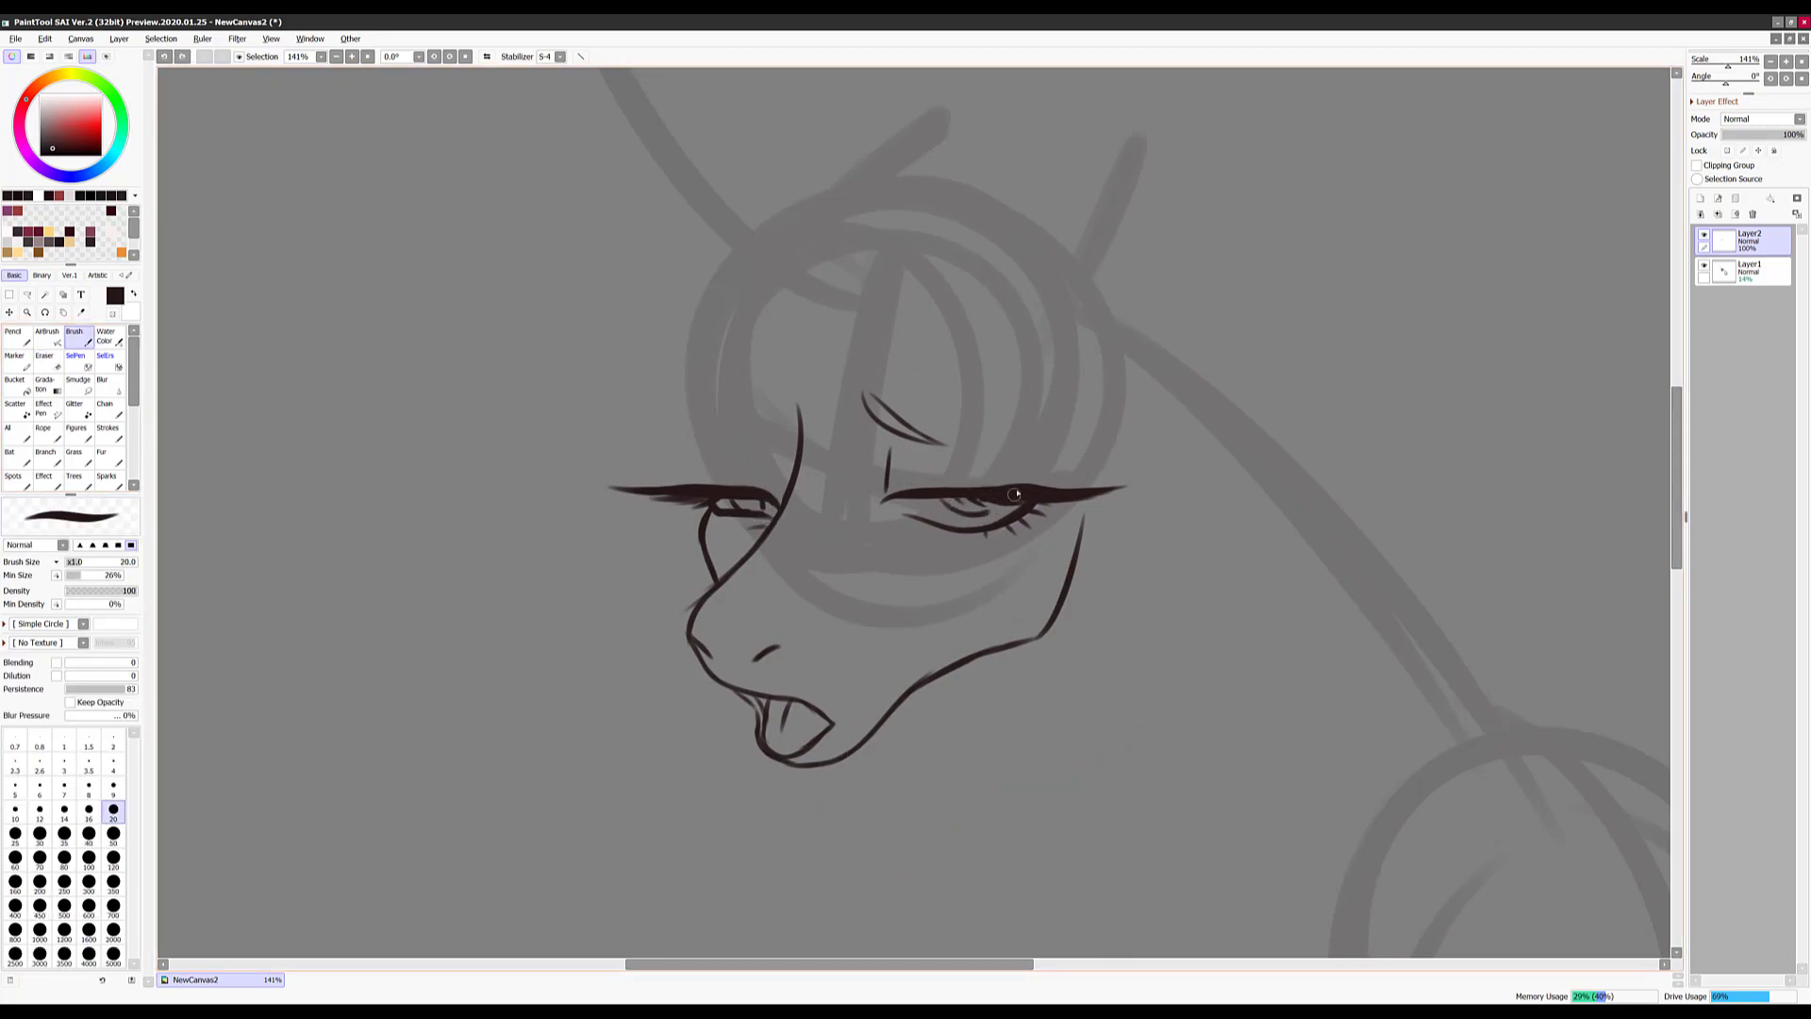
Draw the rounded skull outline from the far brow over to the back of the head and refine the far brow
drag(1005, 500, 933, 514)
drag(700, 435, 668, 491)
drag(806, 275, 1084, 481)
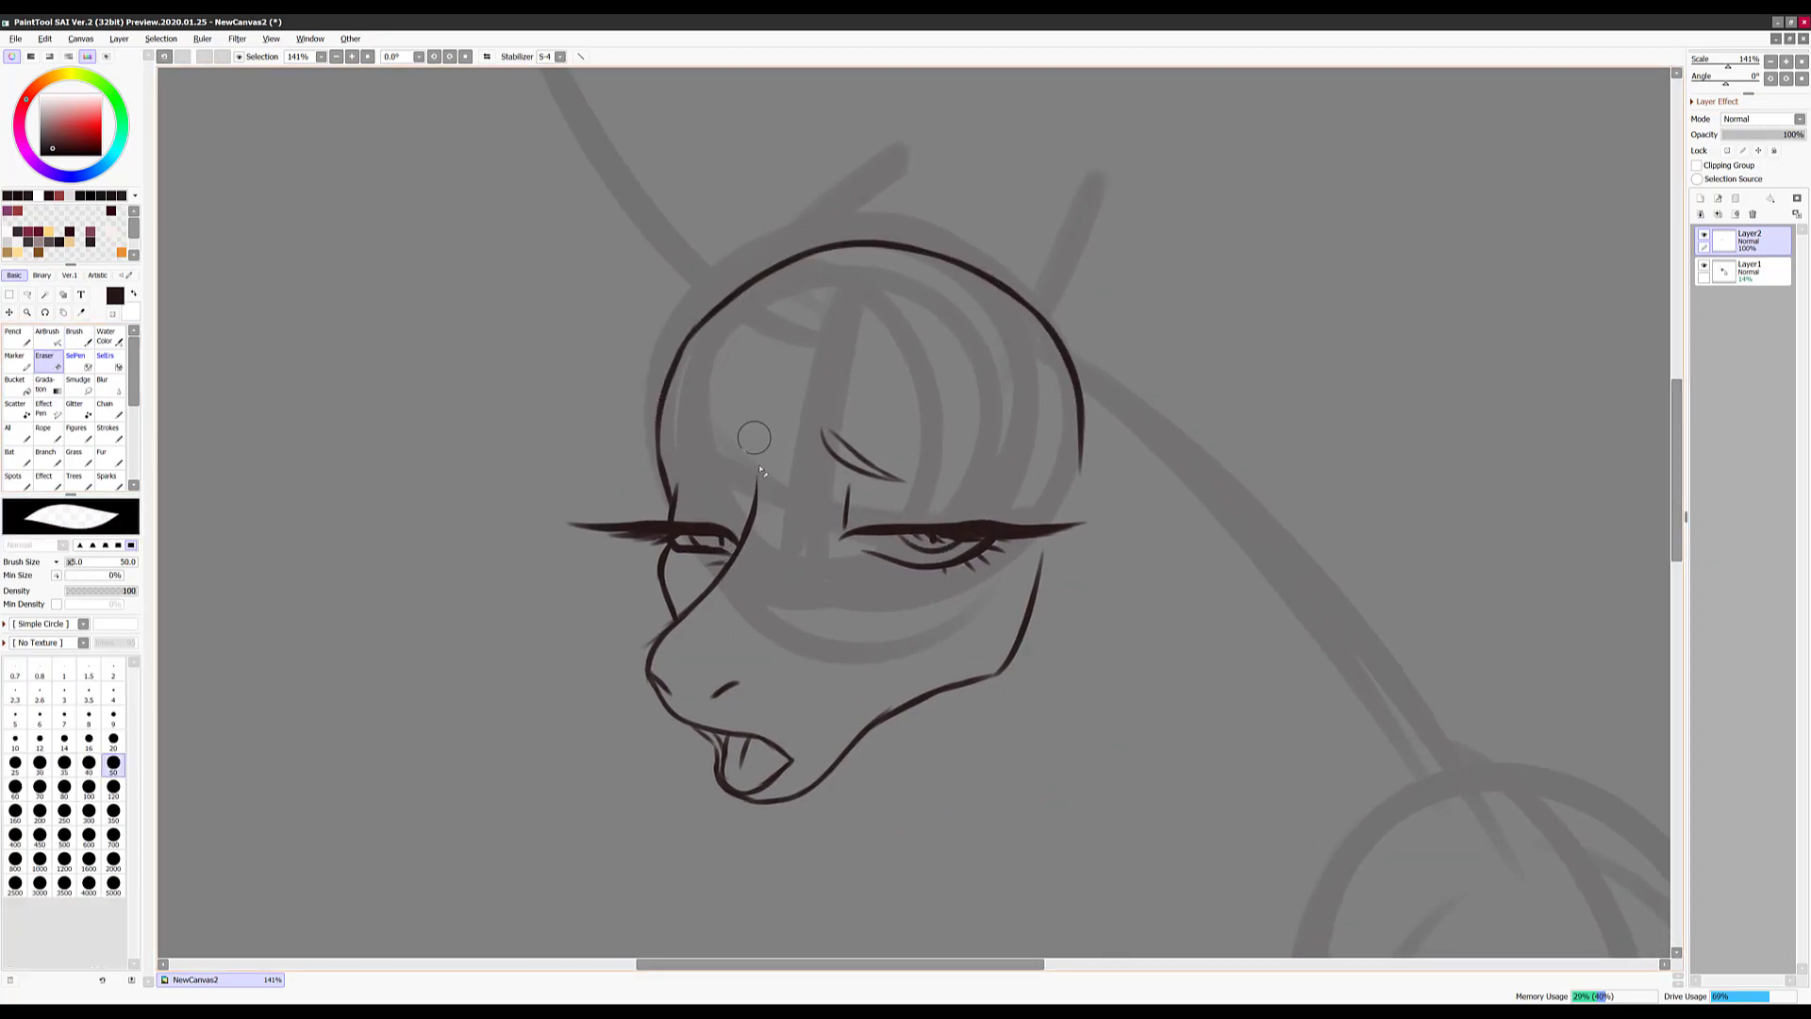
drag(726, 410, 665, 439)
Transform the selected head lines to correct the face's proportions, comparing them in mirrored view
key(ctrl+t)
key(Return)
key(ctrl+t)
key(Return)
scroll(773, 535, down, 1)
key(h)
key(ctrl+t)
key(Return)
key(h)
Refine the forehead, brow and eye lines by erasing and redrawing, and add a short cheek line
key(e)
key(b)
key(e)
key(b)
key(h)
key(h)
key(e)
key(ctrl+t)
key(Escape)
key(b)
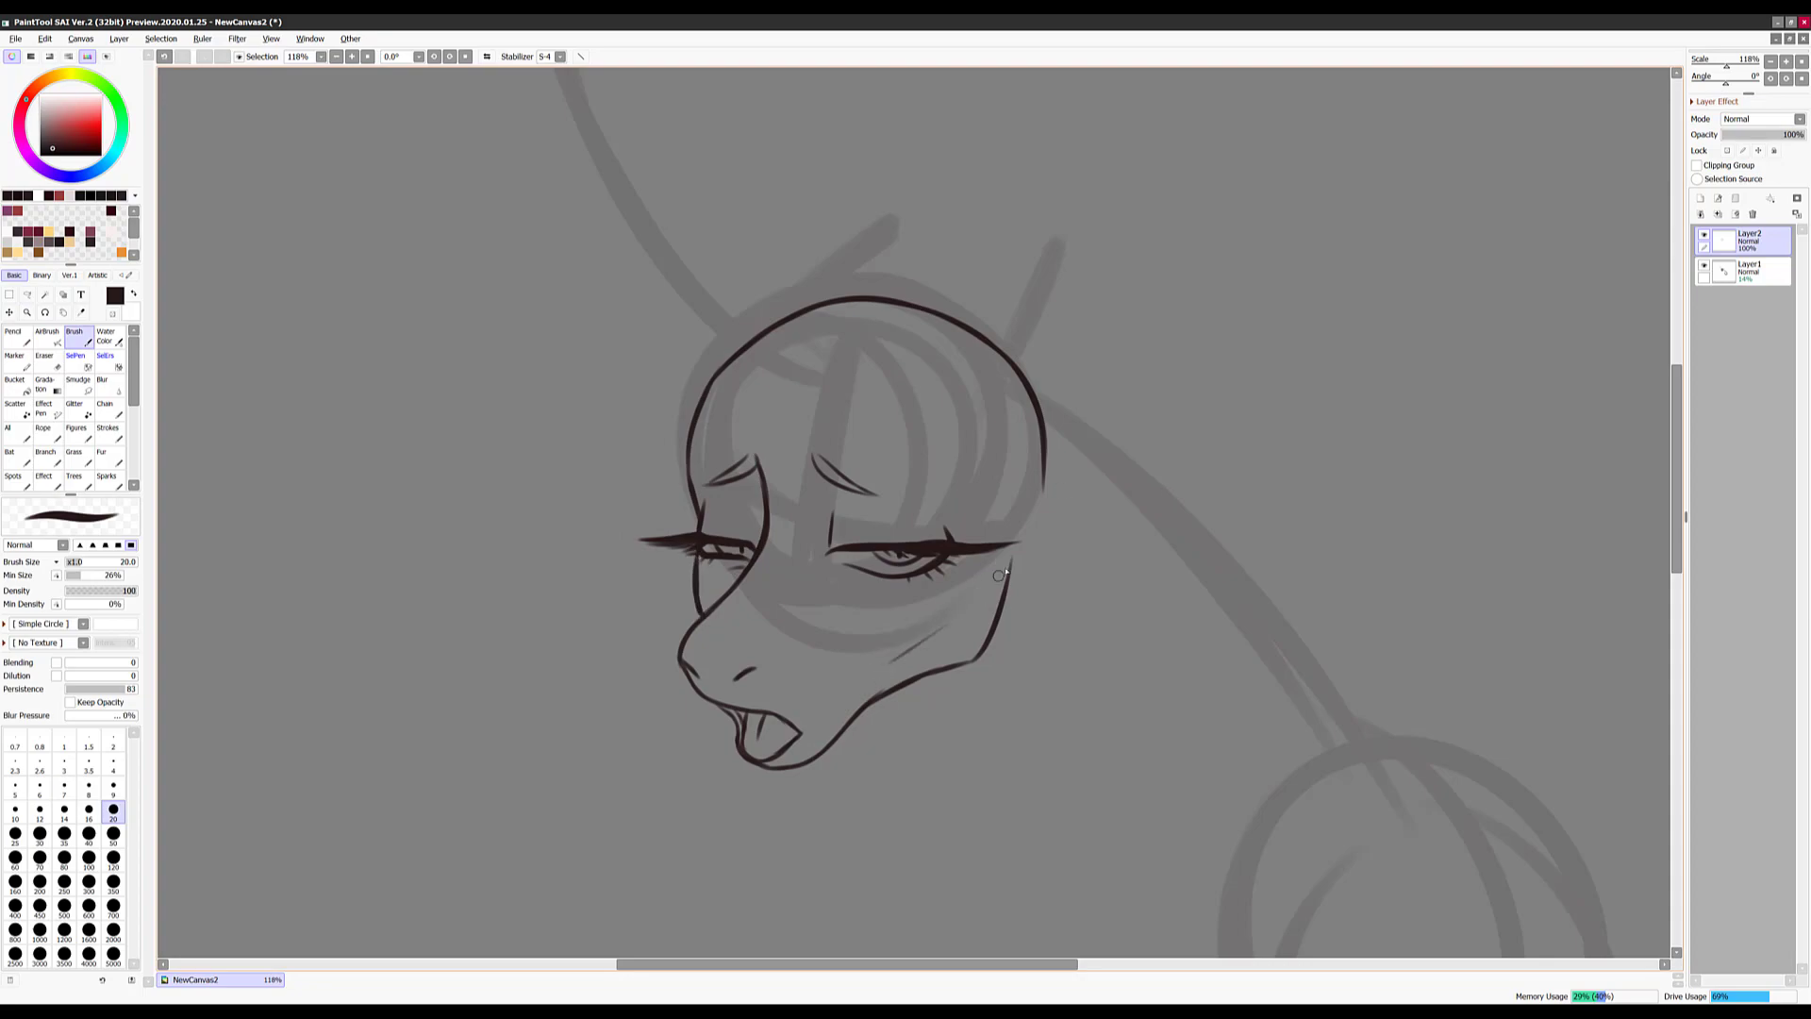
Draw a long curved horn rising from the forehead on a new layer, working in mirrored view
scroll(950, 603, down, 2)
key(h)
drag(906, 641, 1099, 477)
mouse_move(885, 600)
mouse_down()
mouse_move(1130, 397)
mouse_move(1109, 435)
mouse_up()
drag(892, 602, 849, 495)
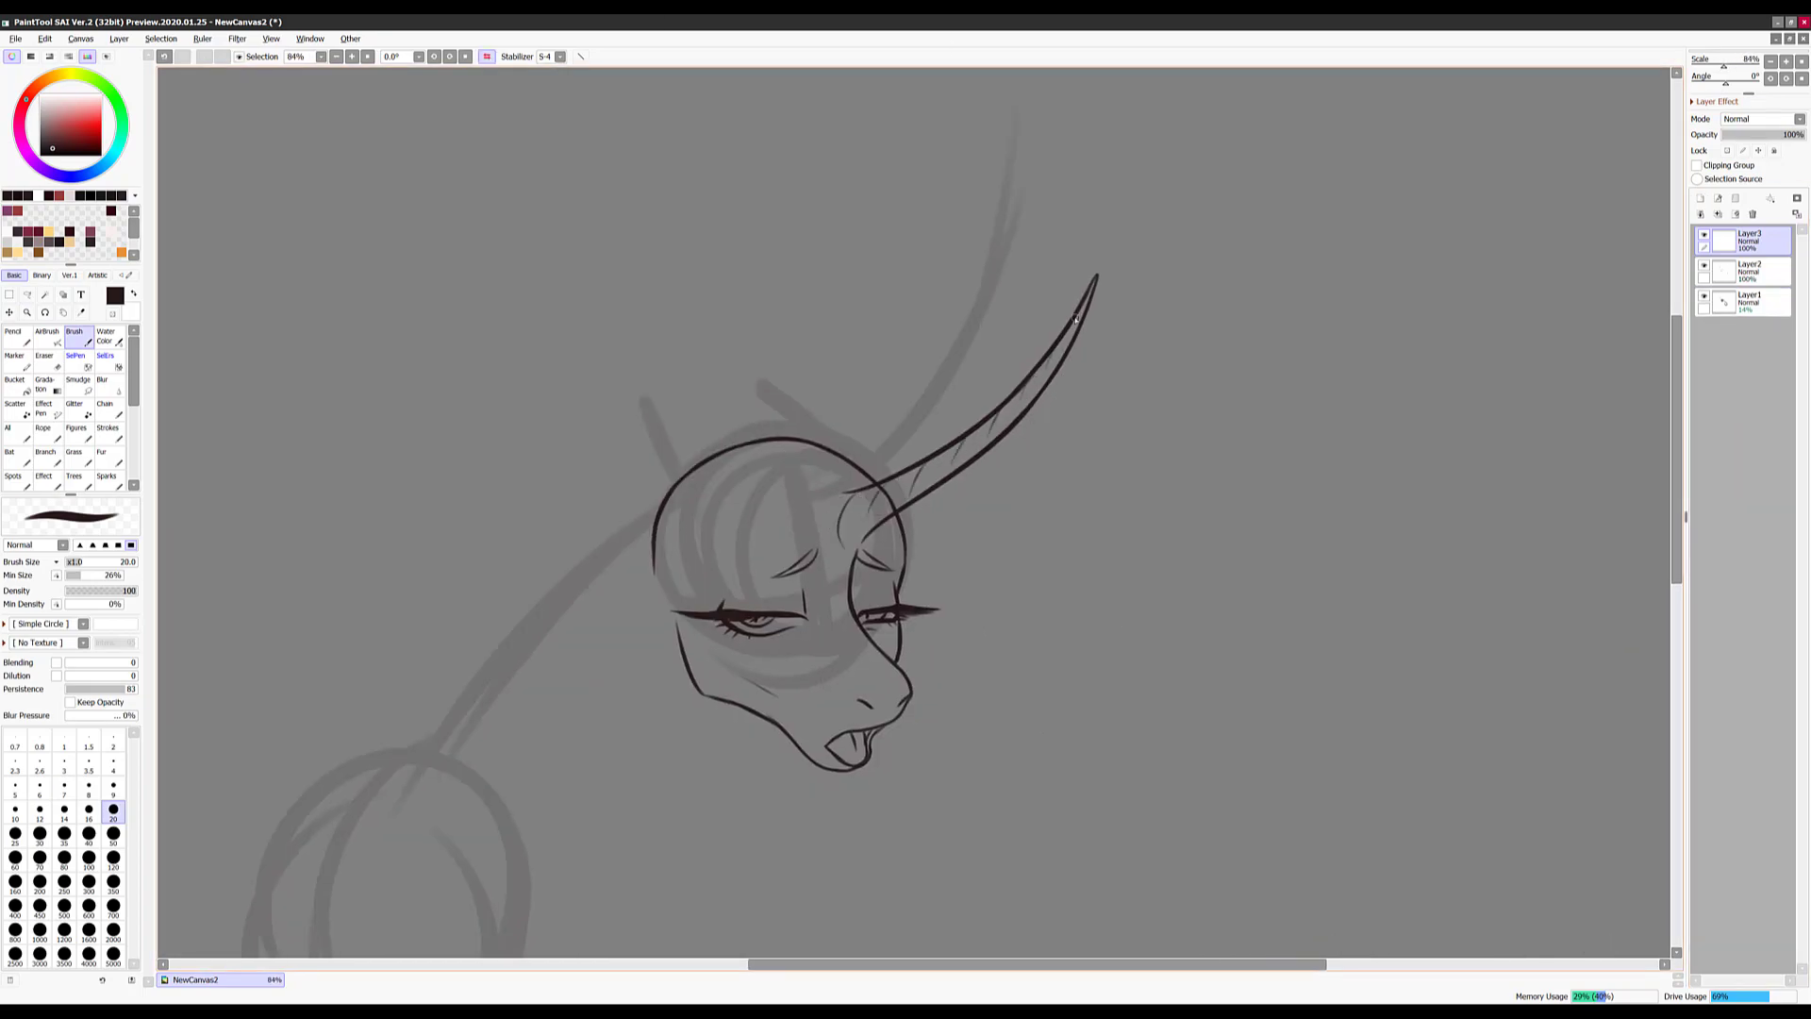
Restore the unmirrored view and draw pointed upright ears on both sides of the head
key(h)
drag(883, 441, 938, 404)
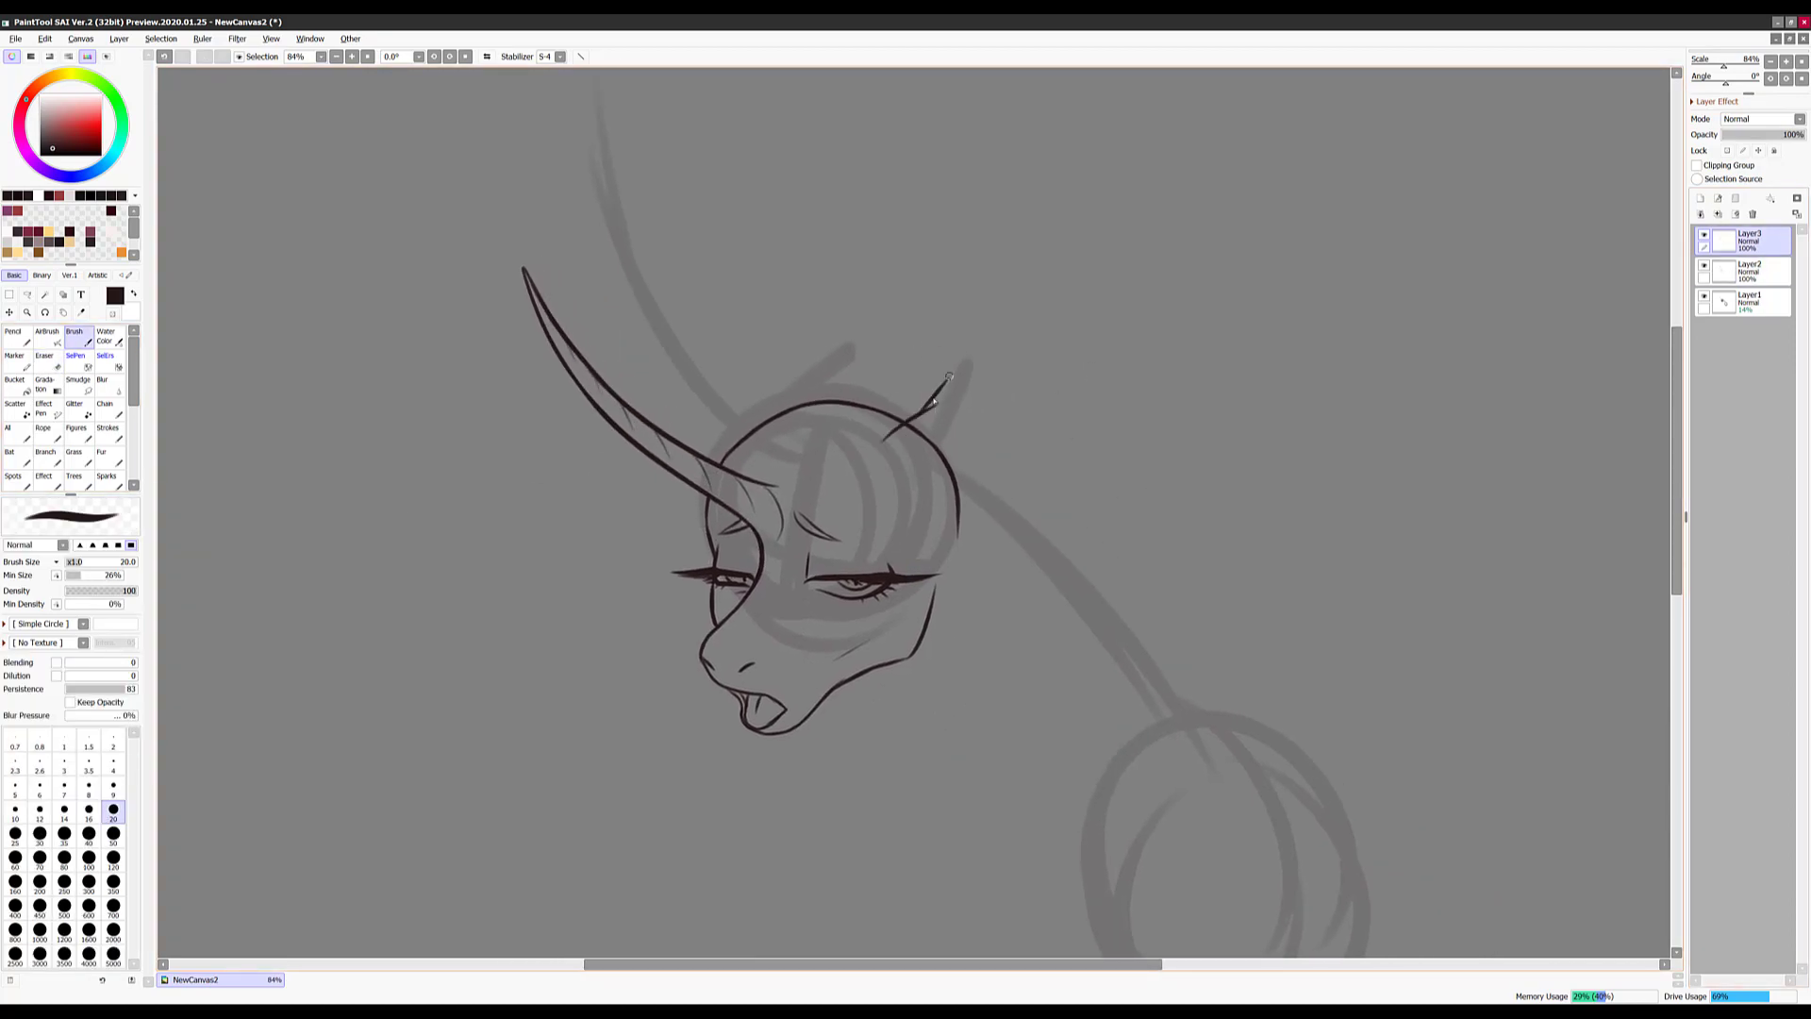
drag(790, 389, 832, 396)
drag(851, 459, 845, 408)
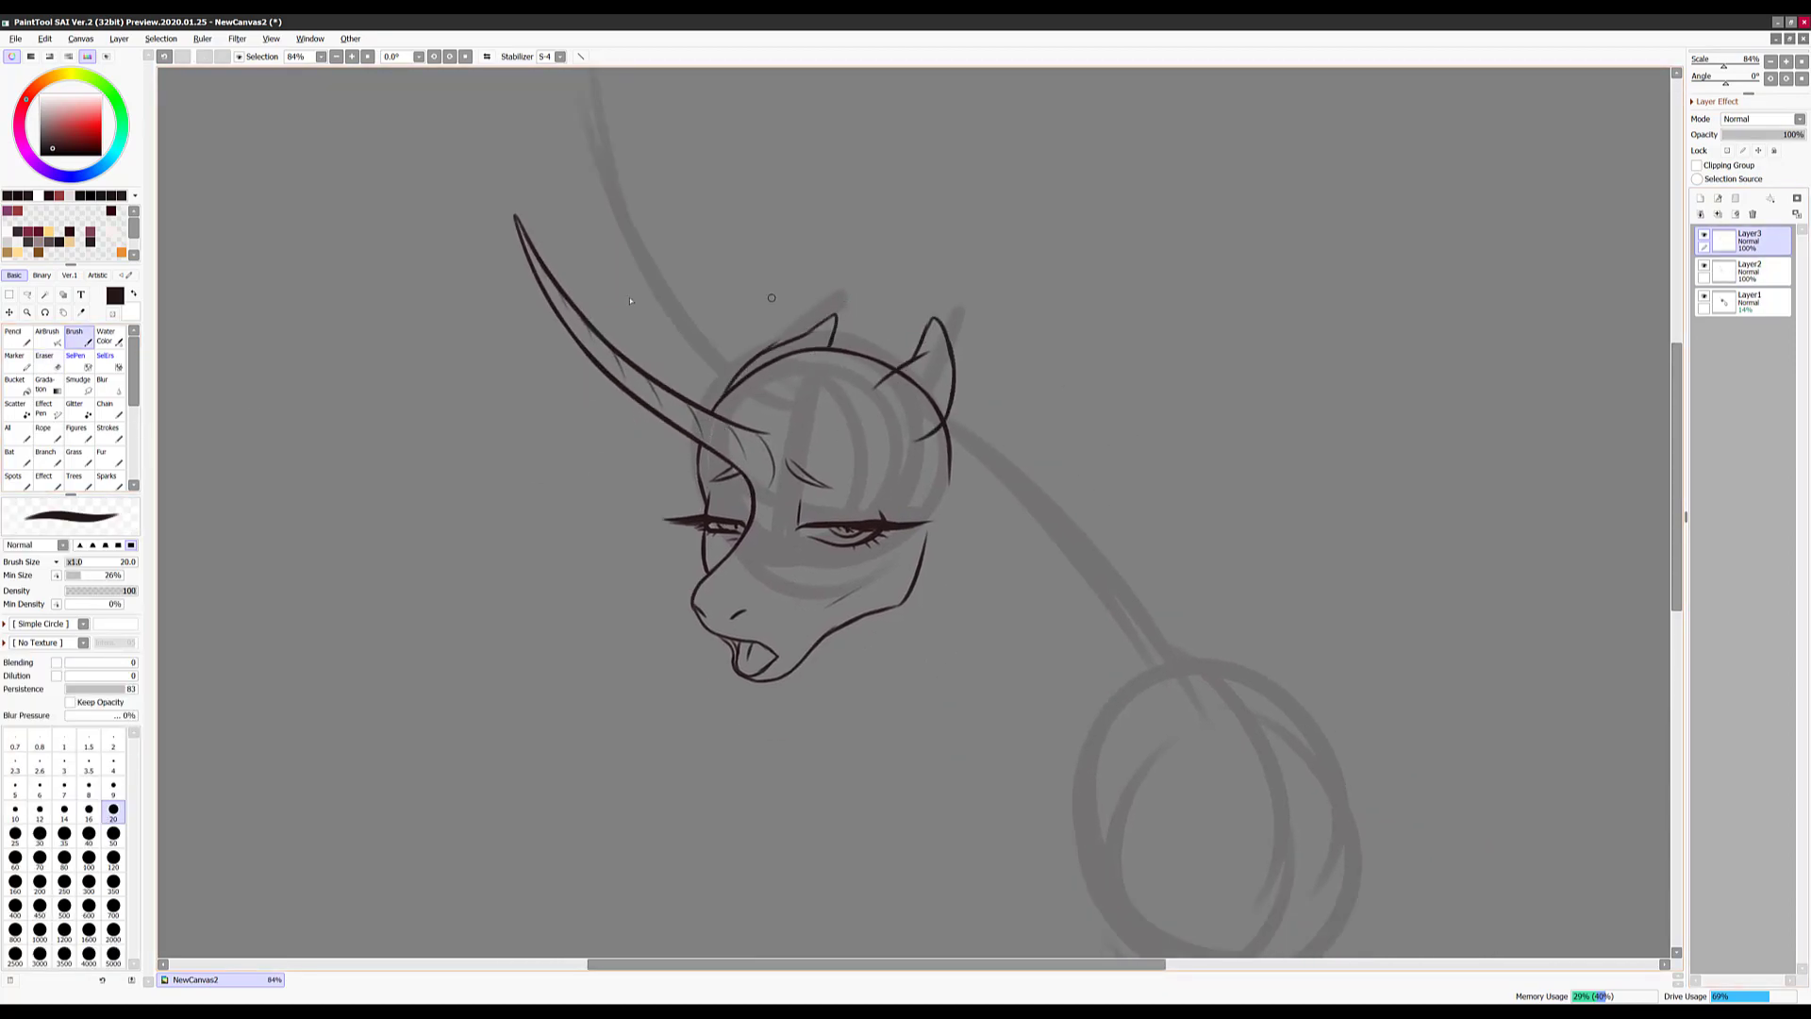
Rework the ears into long pointed shapes extending sideways and erase the Layer2 lines they overlap
scroll(810, 292, down, 1)
key(ctrl+t)
key(Return)
drag(723, 412, 700, 455)
drag(990, 440, 994, 396)
key(e)
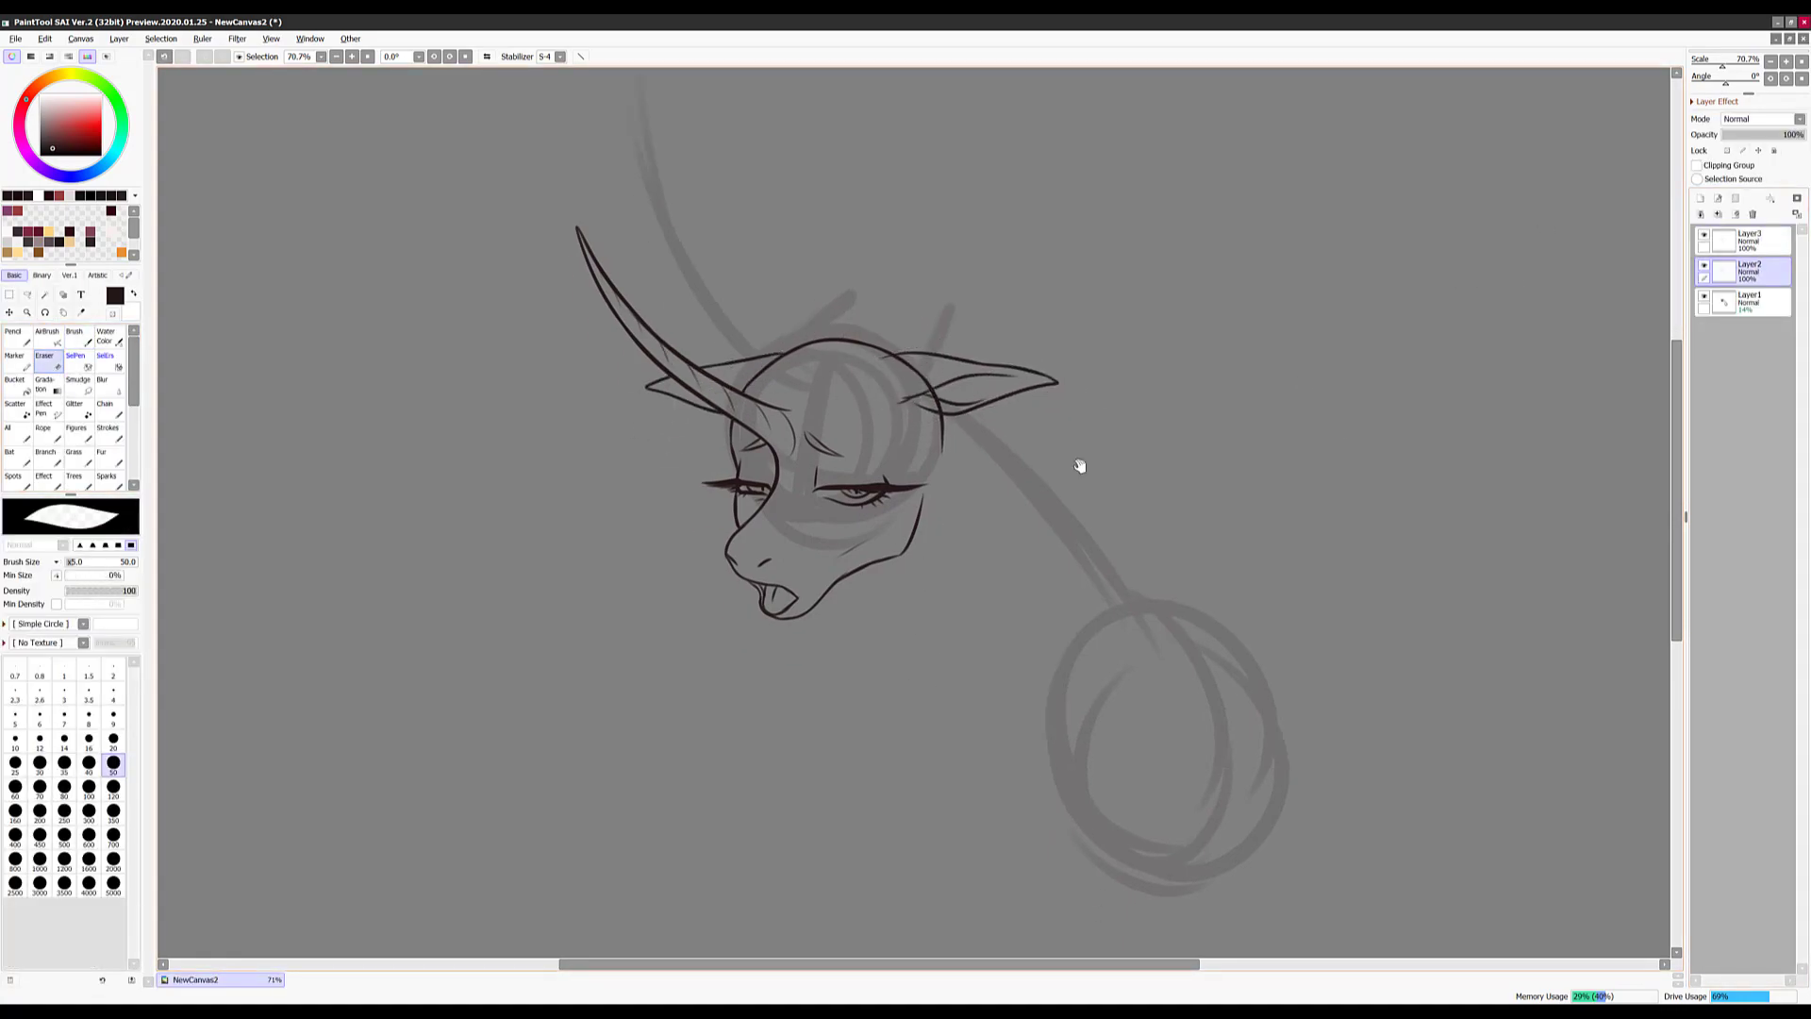
key(b)
mouse_move(981, 600)
mouse_down()
mouse_move(936, 591)
mouse_move(909, 517)
mouse_up()
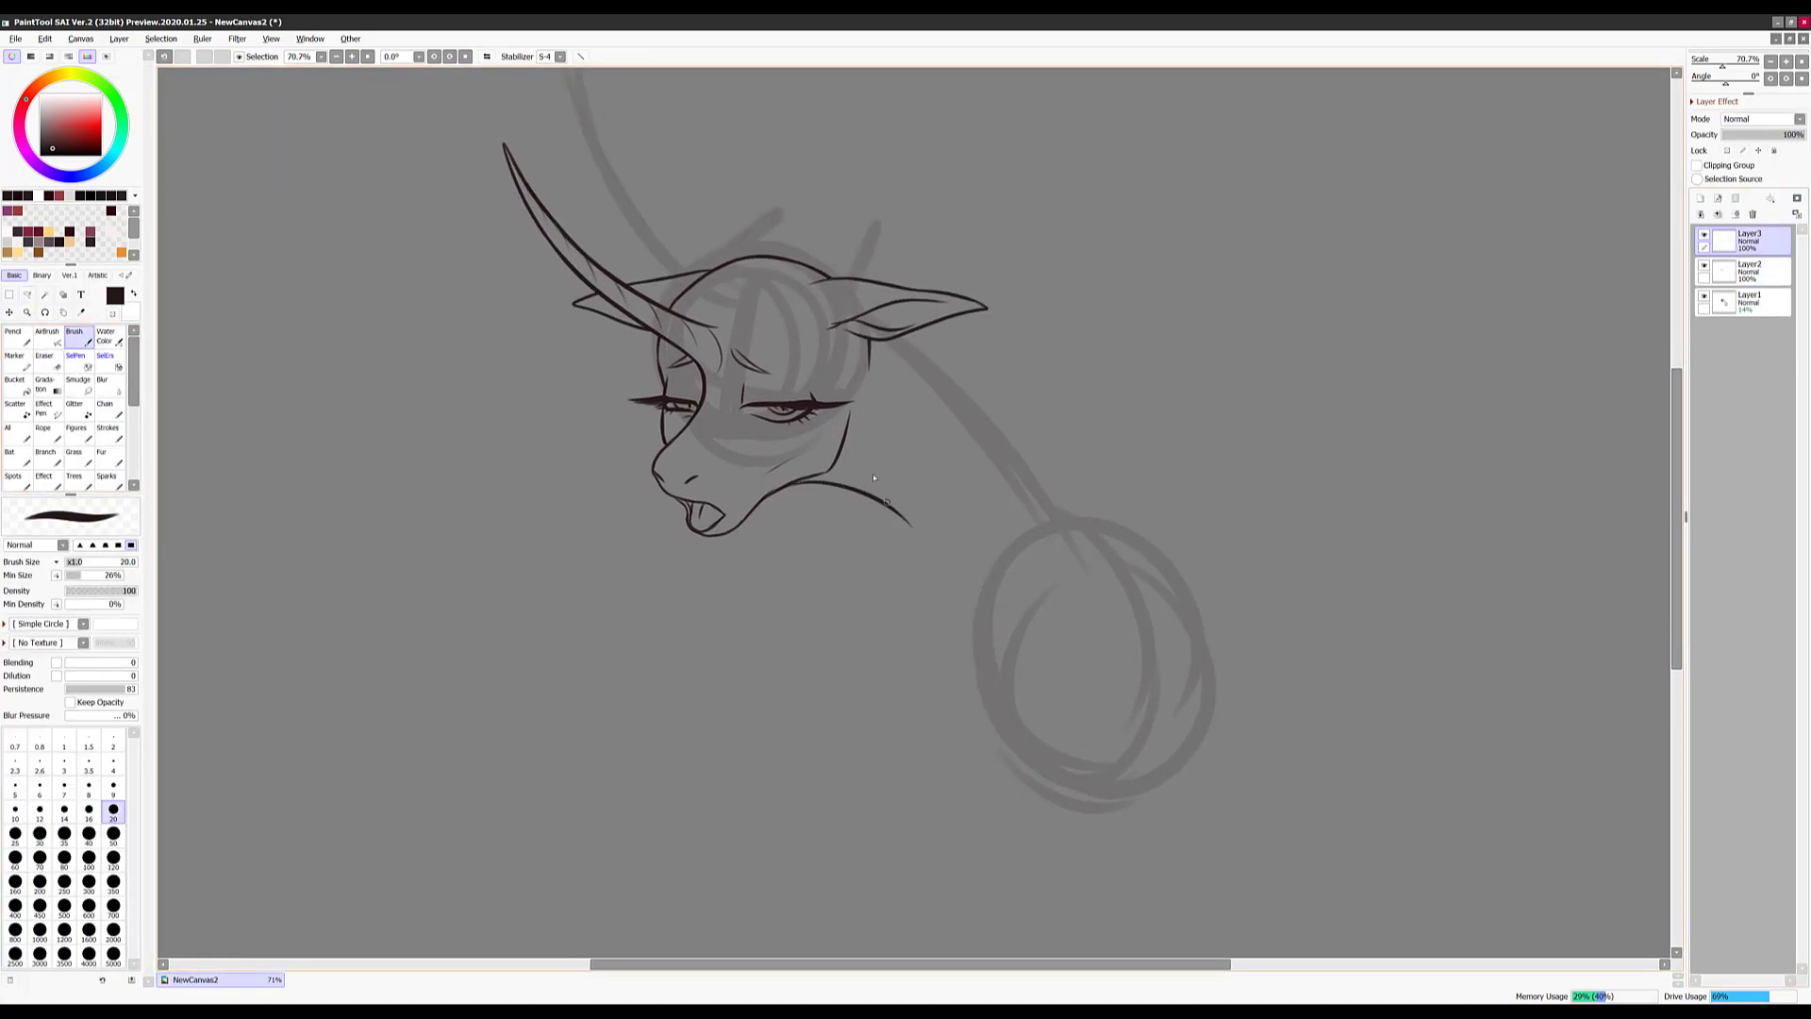
key(ctrl+z)
key(ctrl+z)
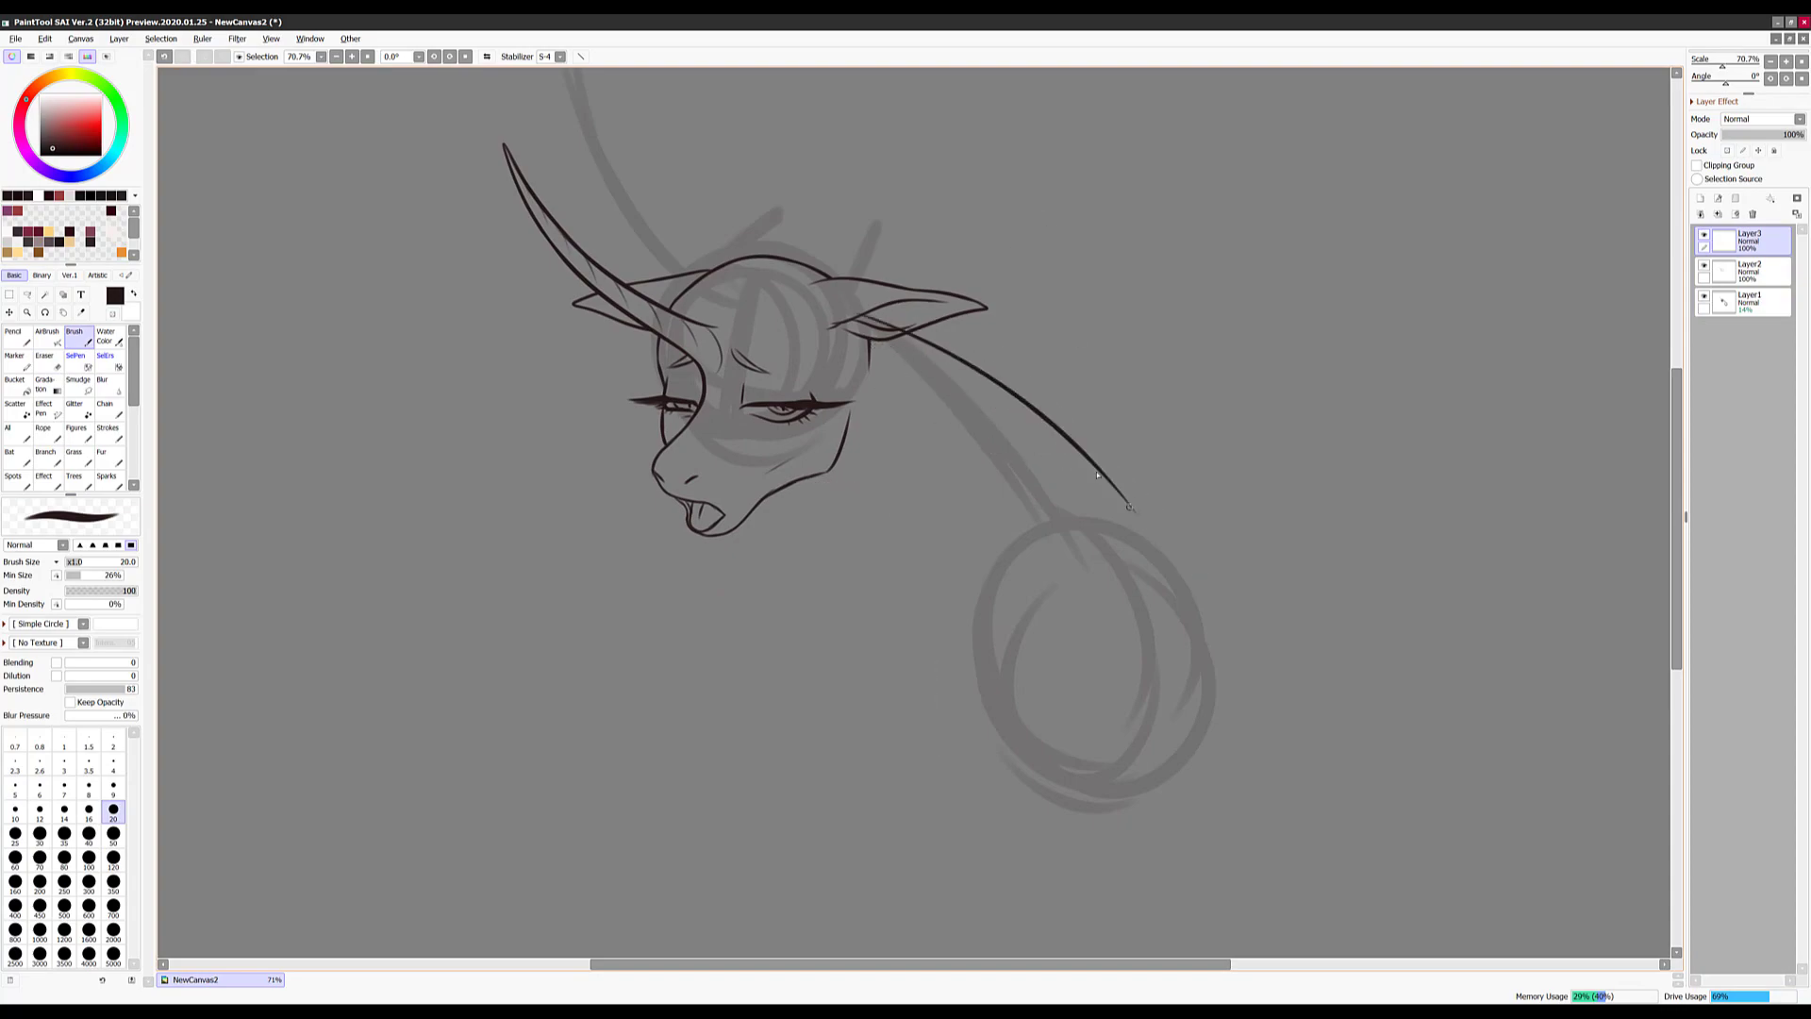
Draw the neck, chest, shoulder and back contours and add the fringe, erasing stray lines
drag(877, 426, 953, 806)
mouse_move(943, 593)
mouse_down()
mouse_move(915, 540)
mouse_move(1015, 638)
mouse_up()
key(e)
key(b)
key(e)
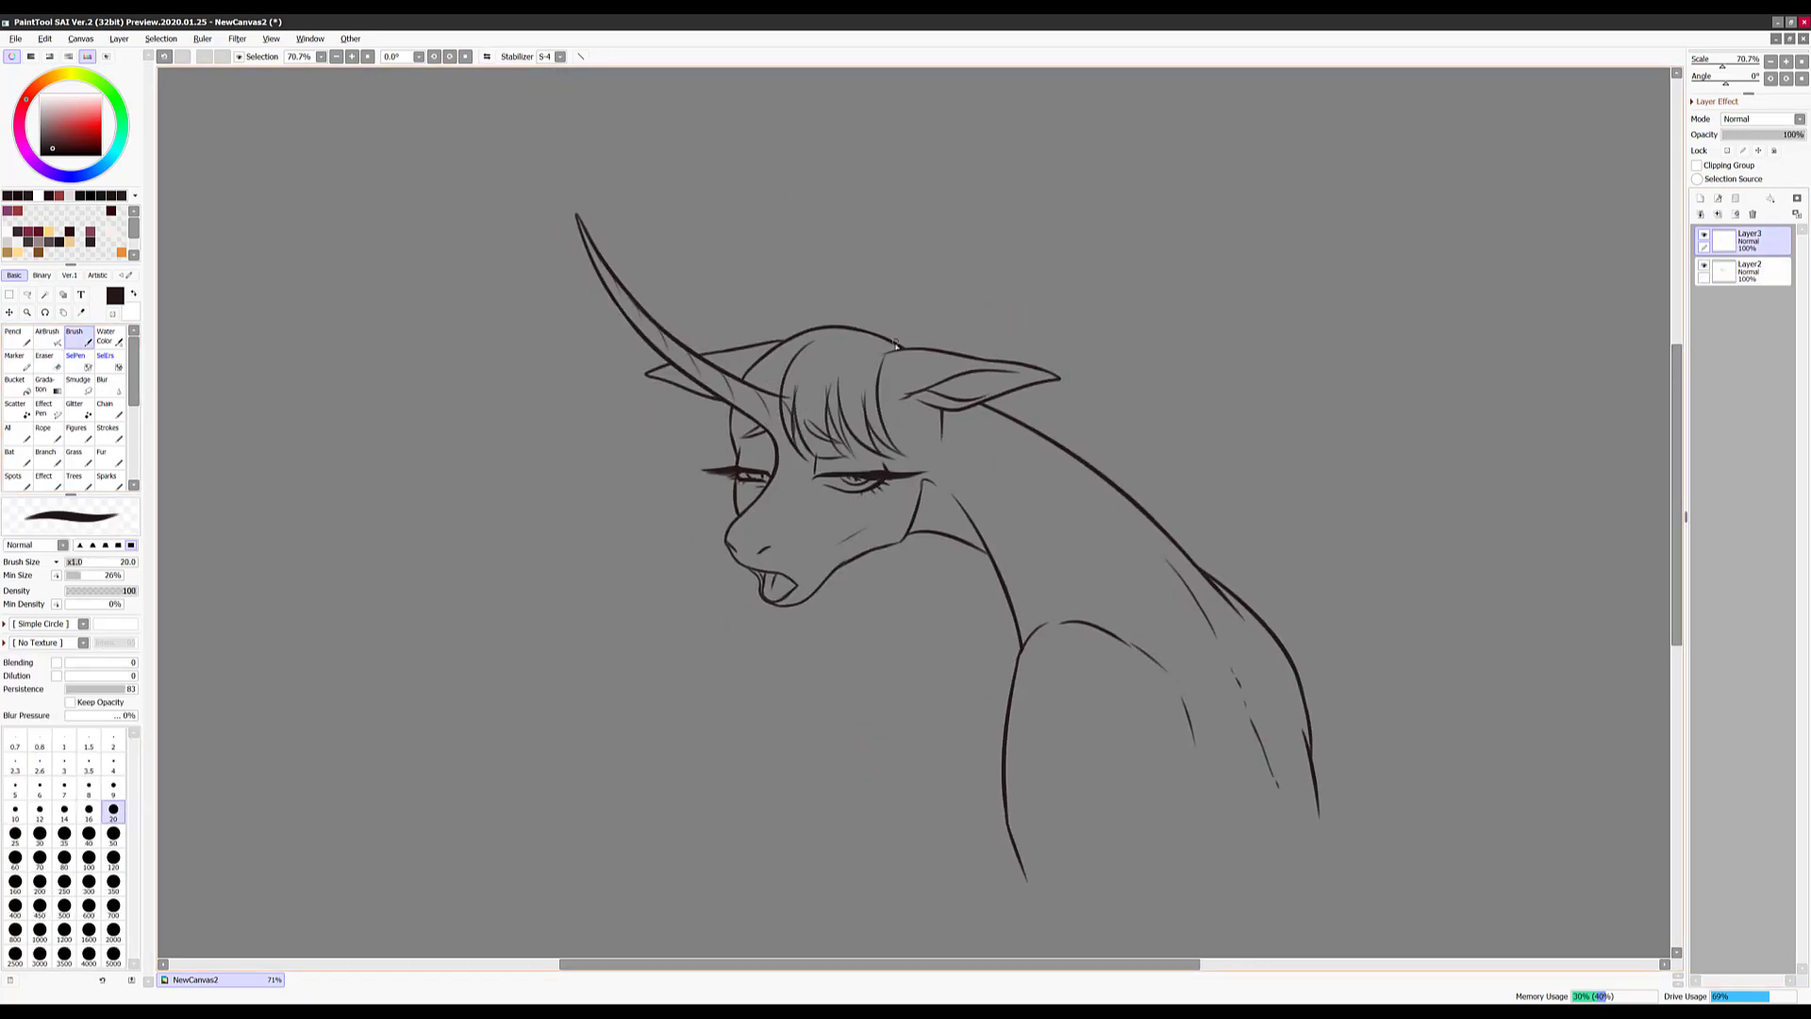
Undo the long strand running over the shoulder and draw long mane strands hanging below the neck
scroll(900, 332, down, 1)
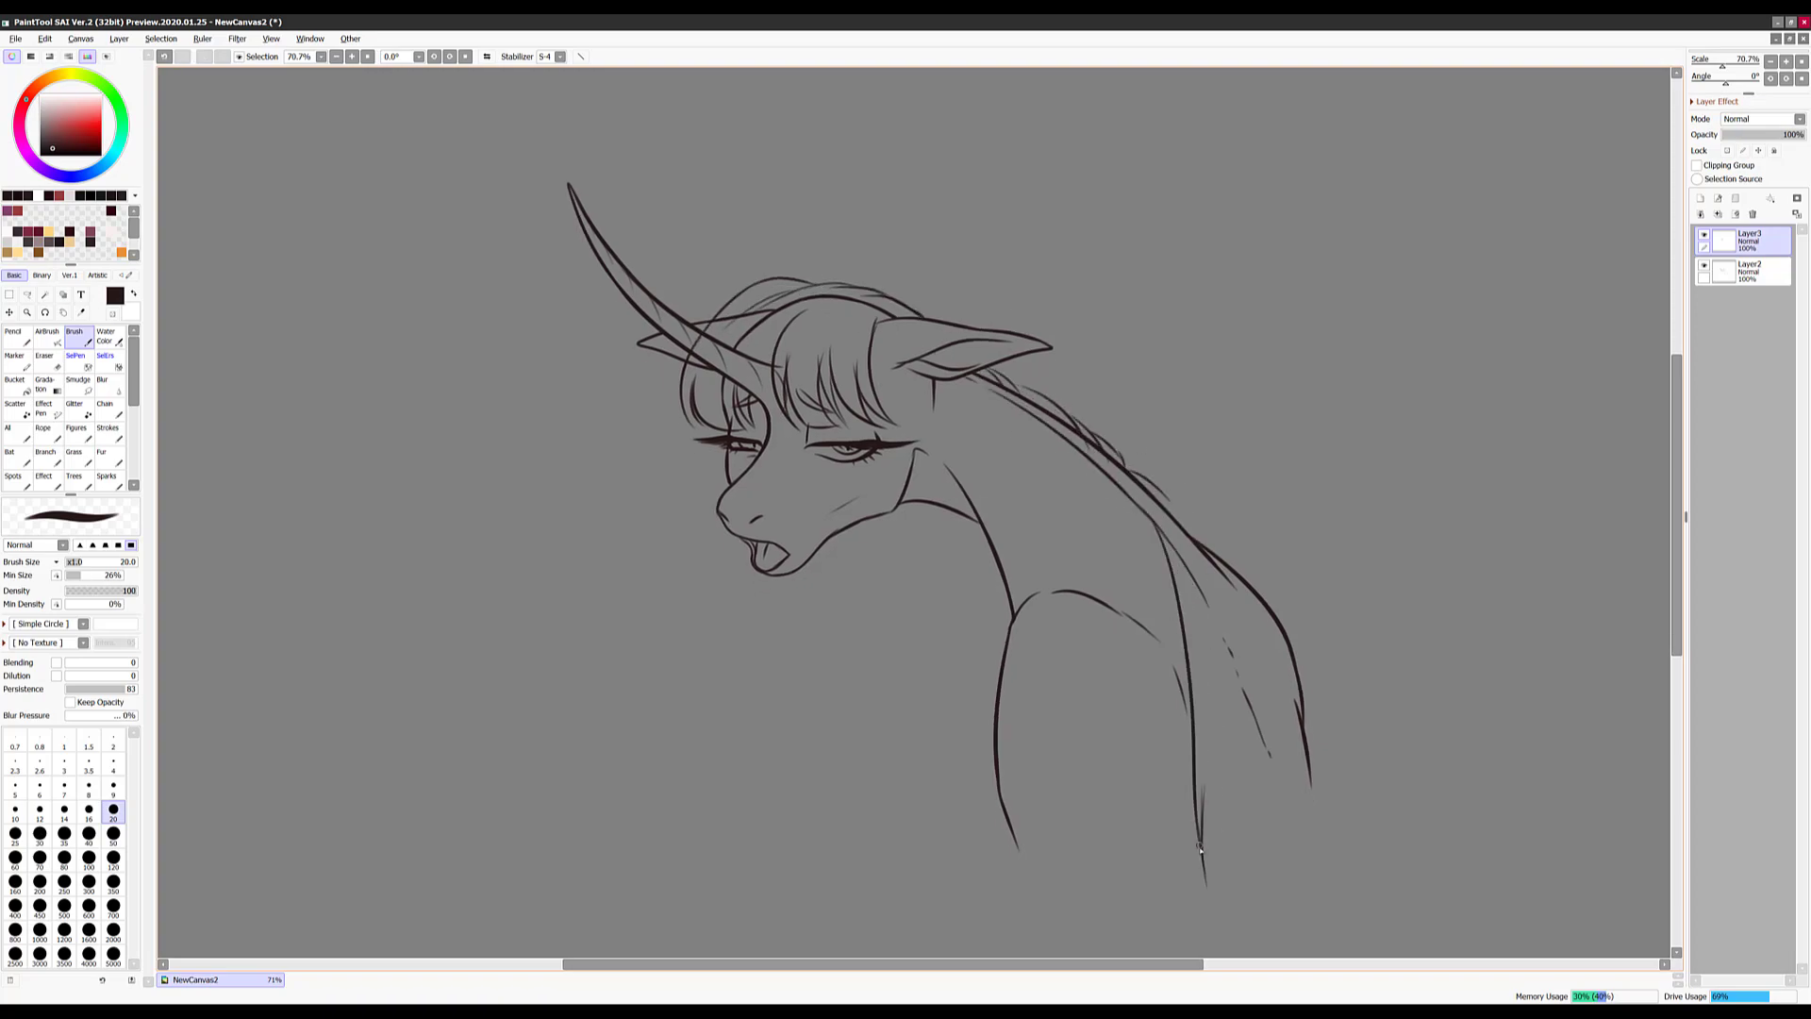
key(ctrl+z)
drag(881, 524, 955, 768)
Erase the neck and head lines overlapped by the braid and hair on both line layers with a size 120 eraser
key(e)
scroll(1070, 445, up, 1)
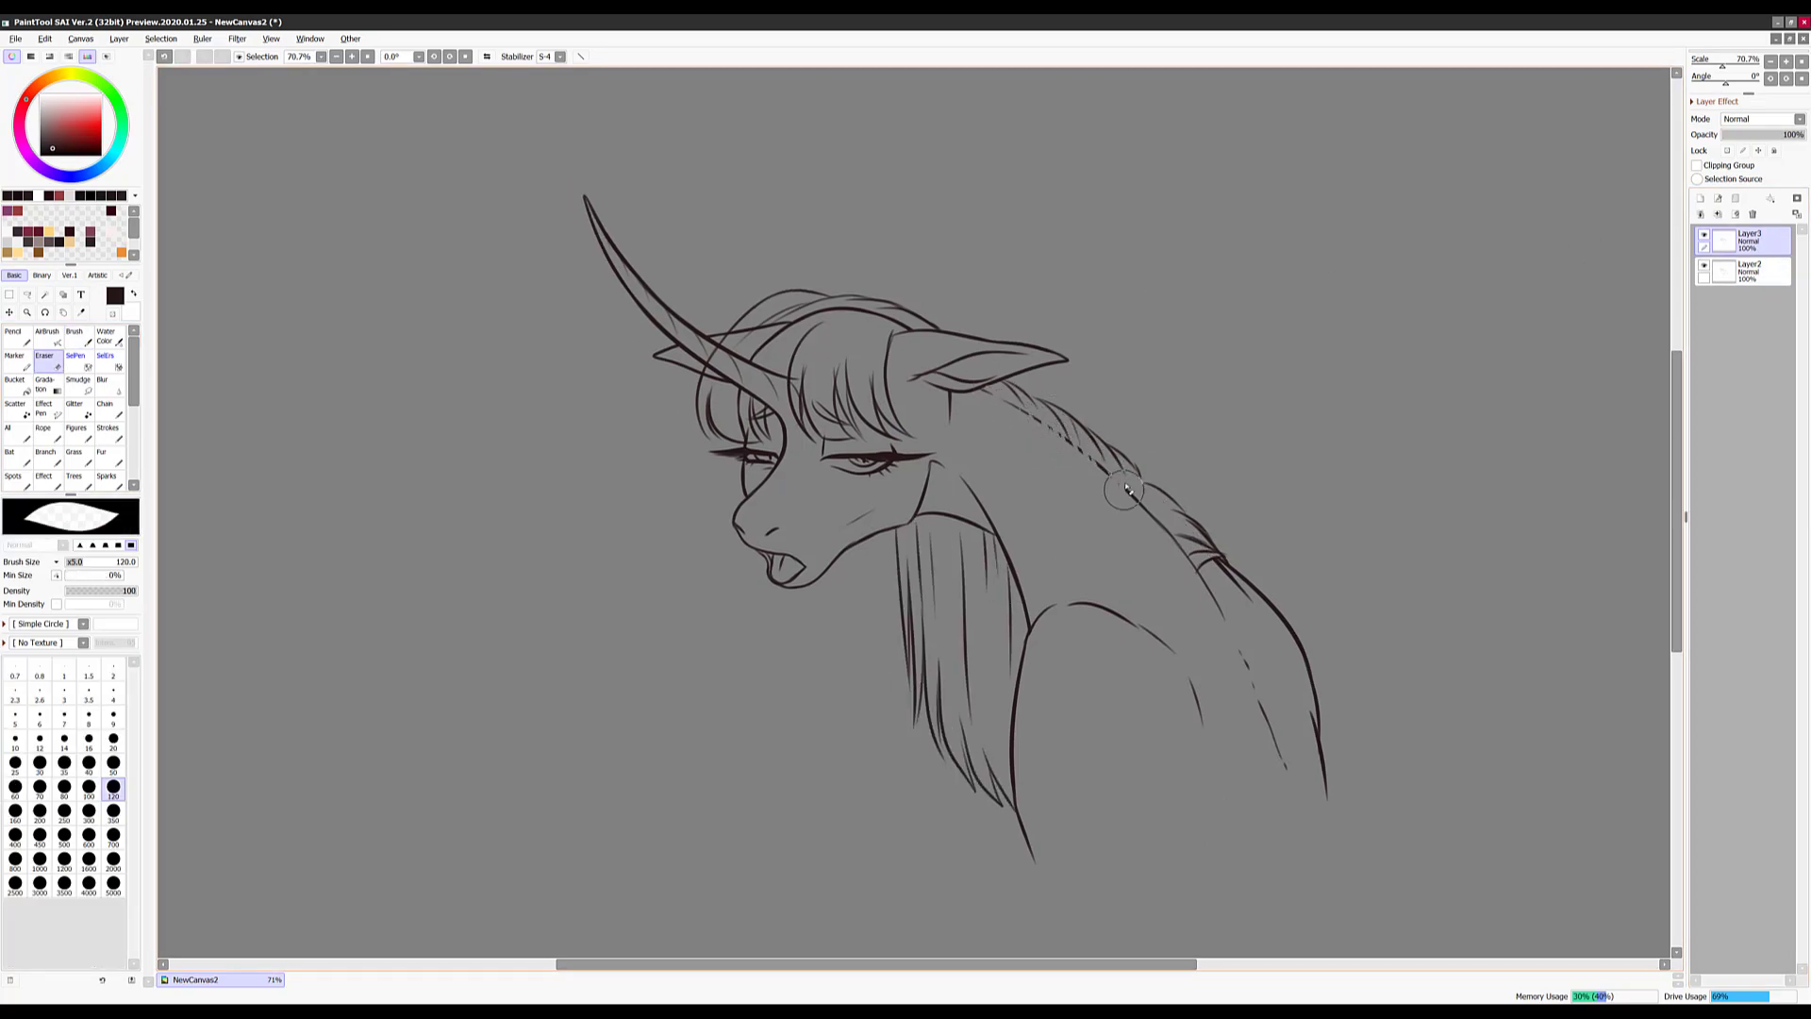
scroll(873, 638, left, 1)
key(Page_Down)
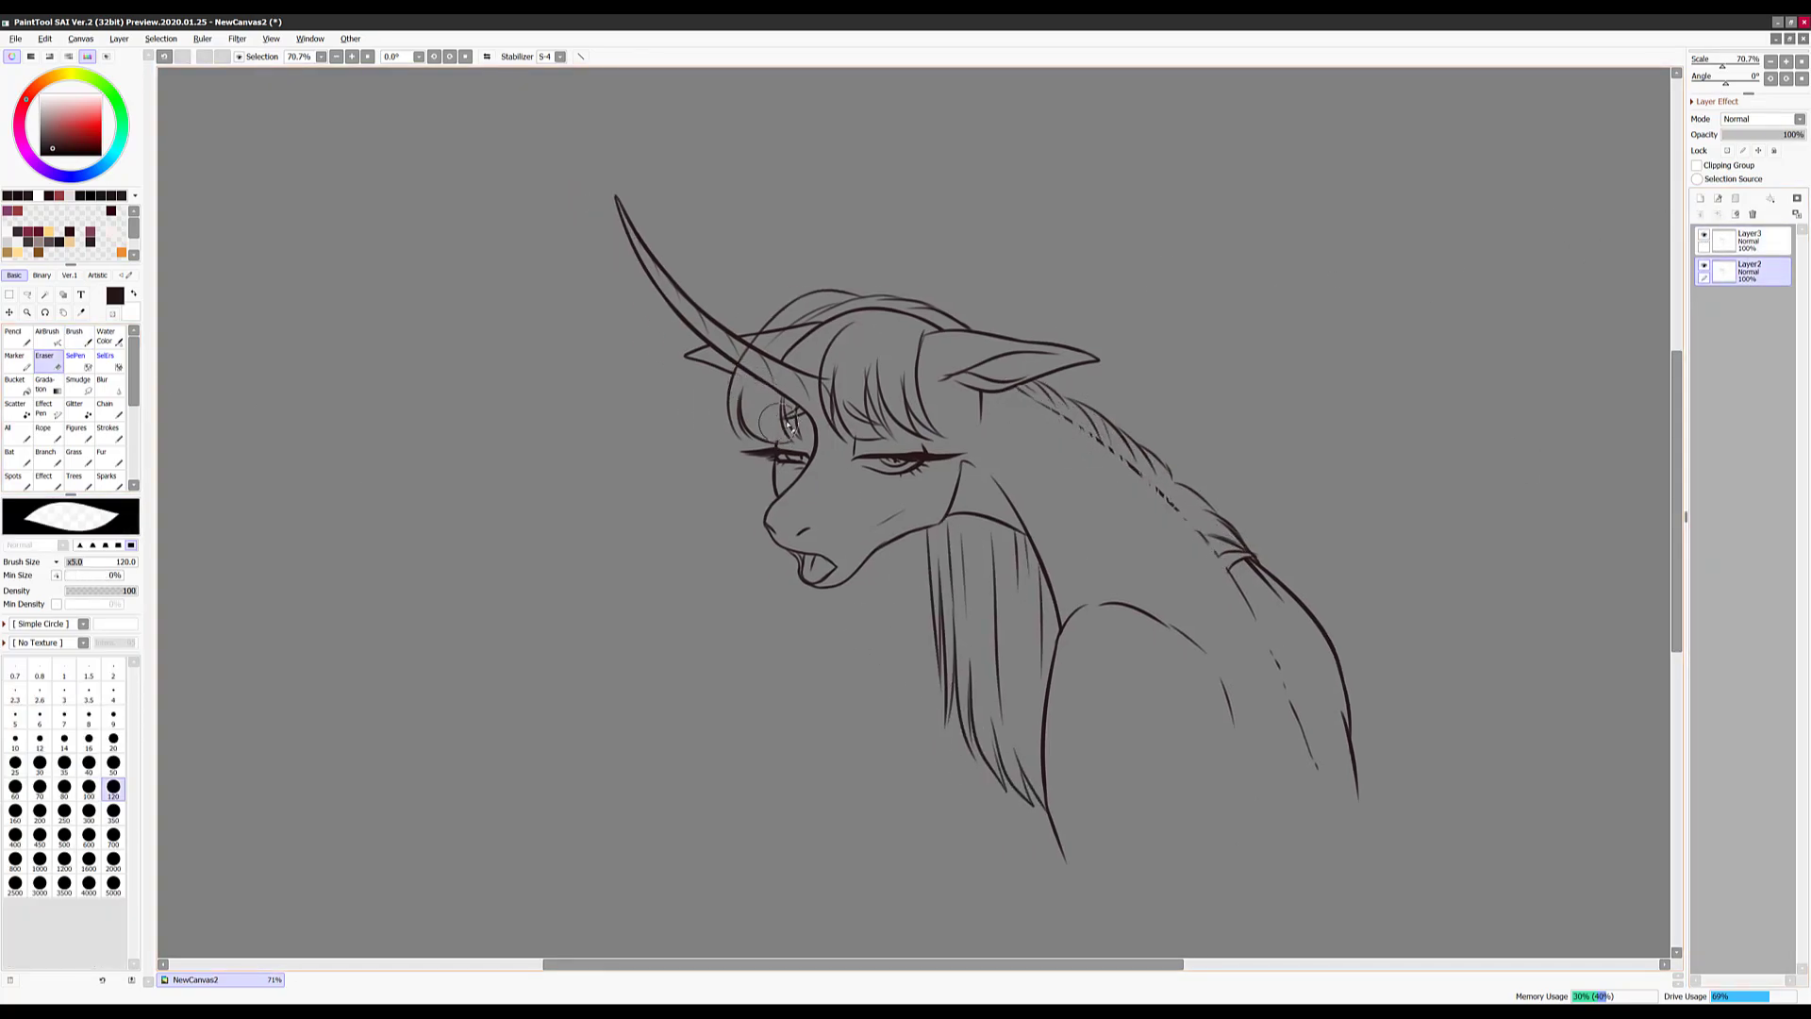
key(Page_Up)
Lower Layer2's opacity to 24% and draw a thin strand hanging from the mouth
scroll(906, 509, down, 1)
key(b)
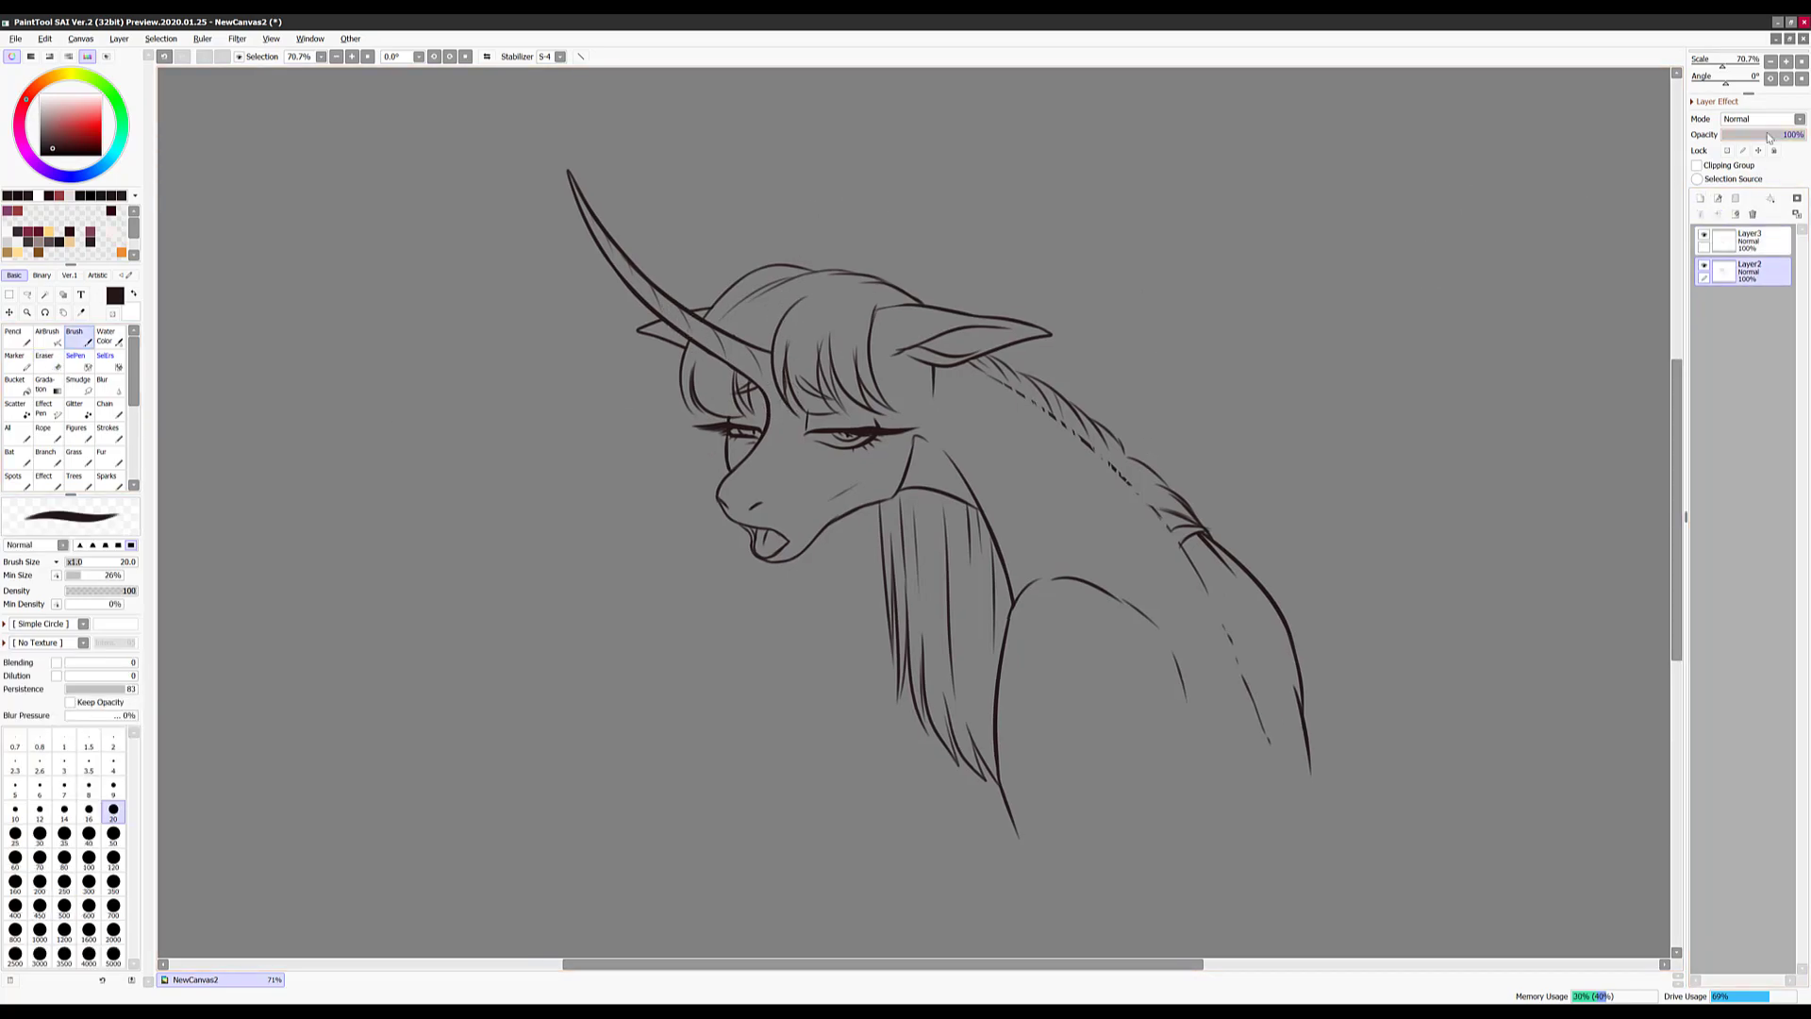
drag(766, 630, 783, 545)
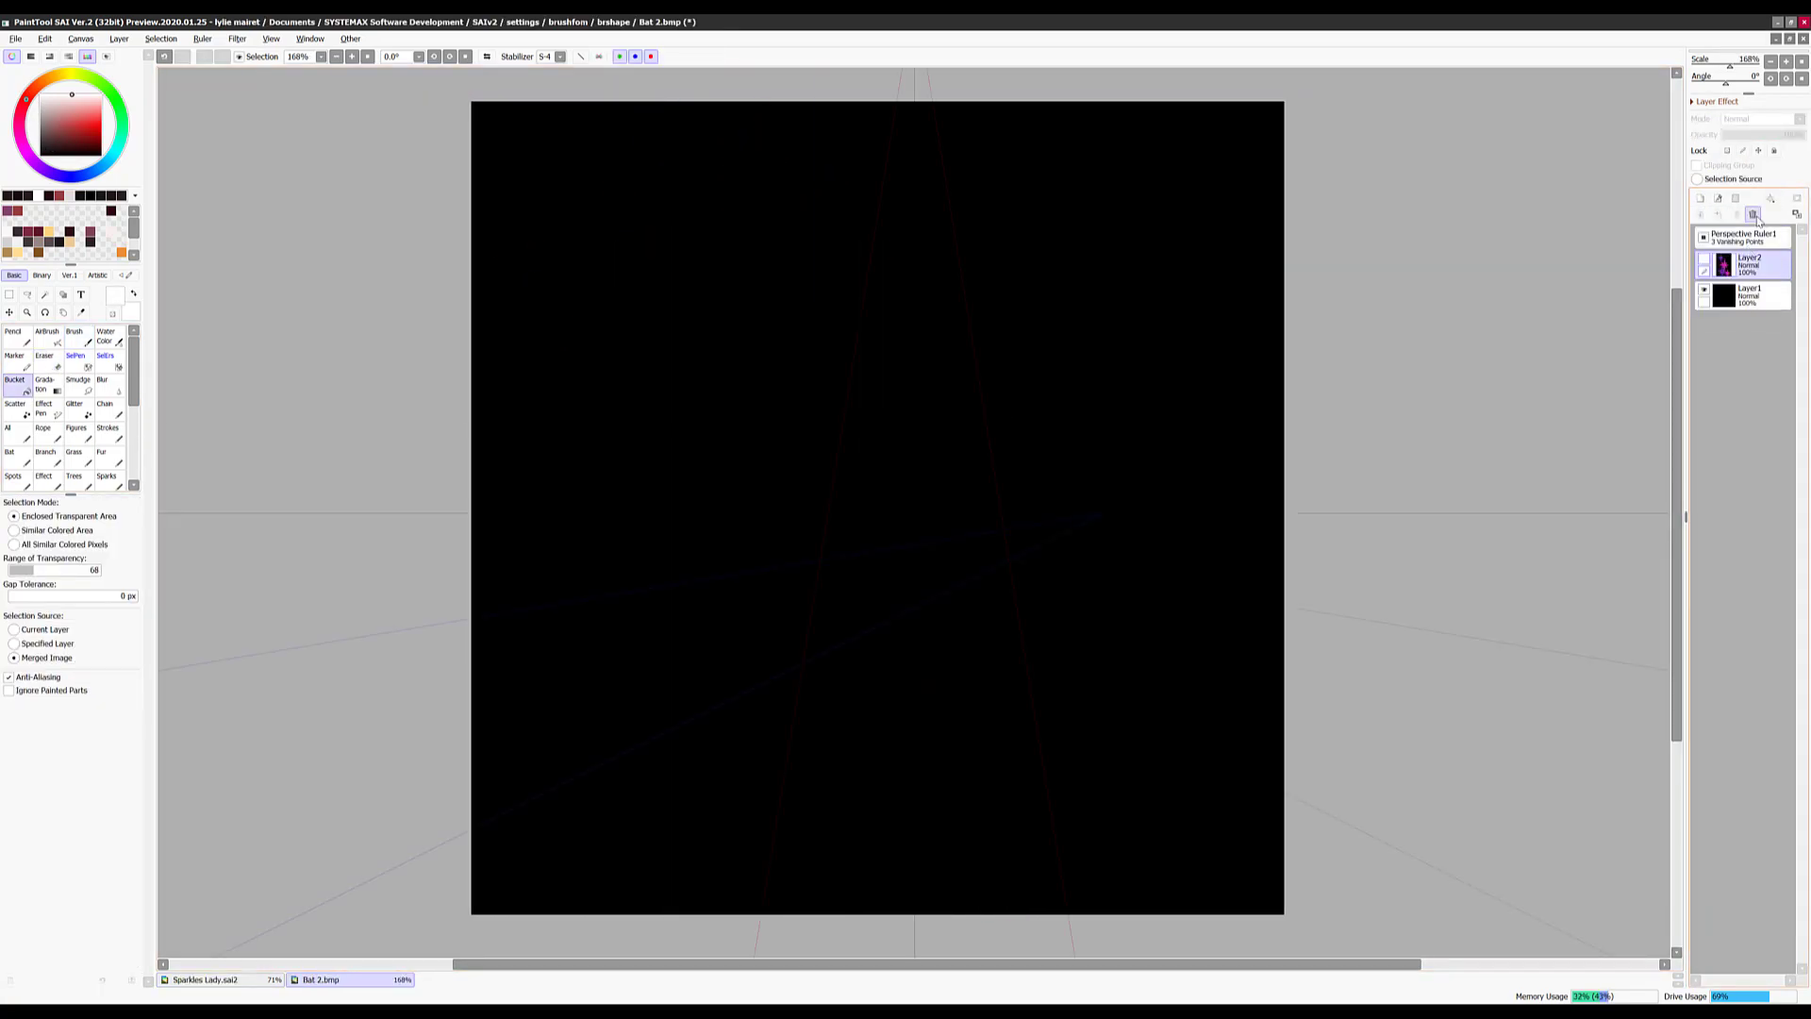
In Bat 2.bmp, remove the perspective ruler and trace a pointed star with straight lines over the faded sparkle reference
click(1756, 219)
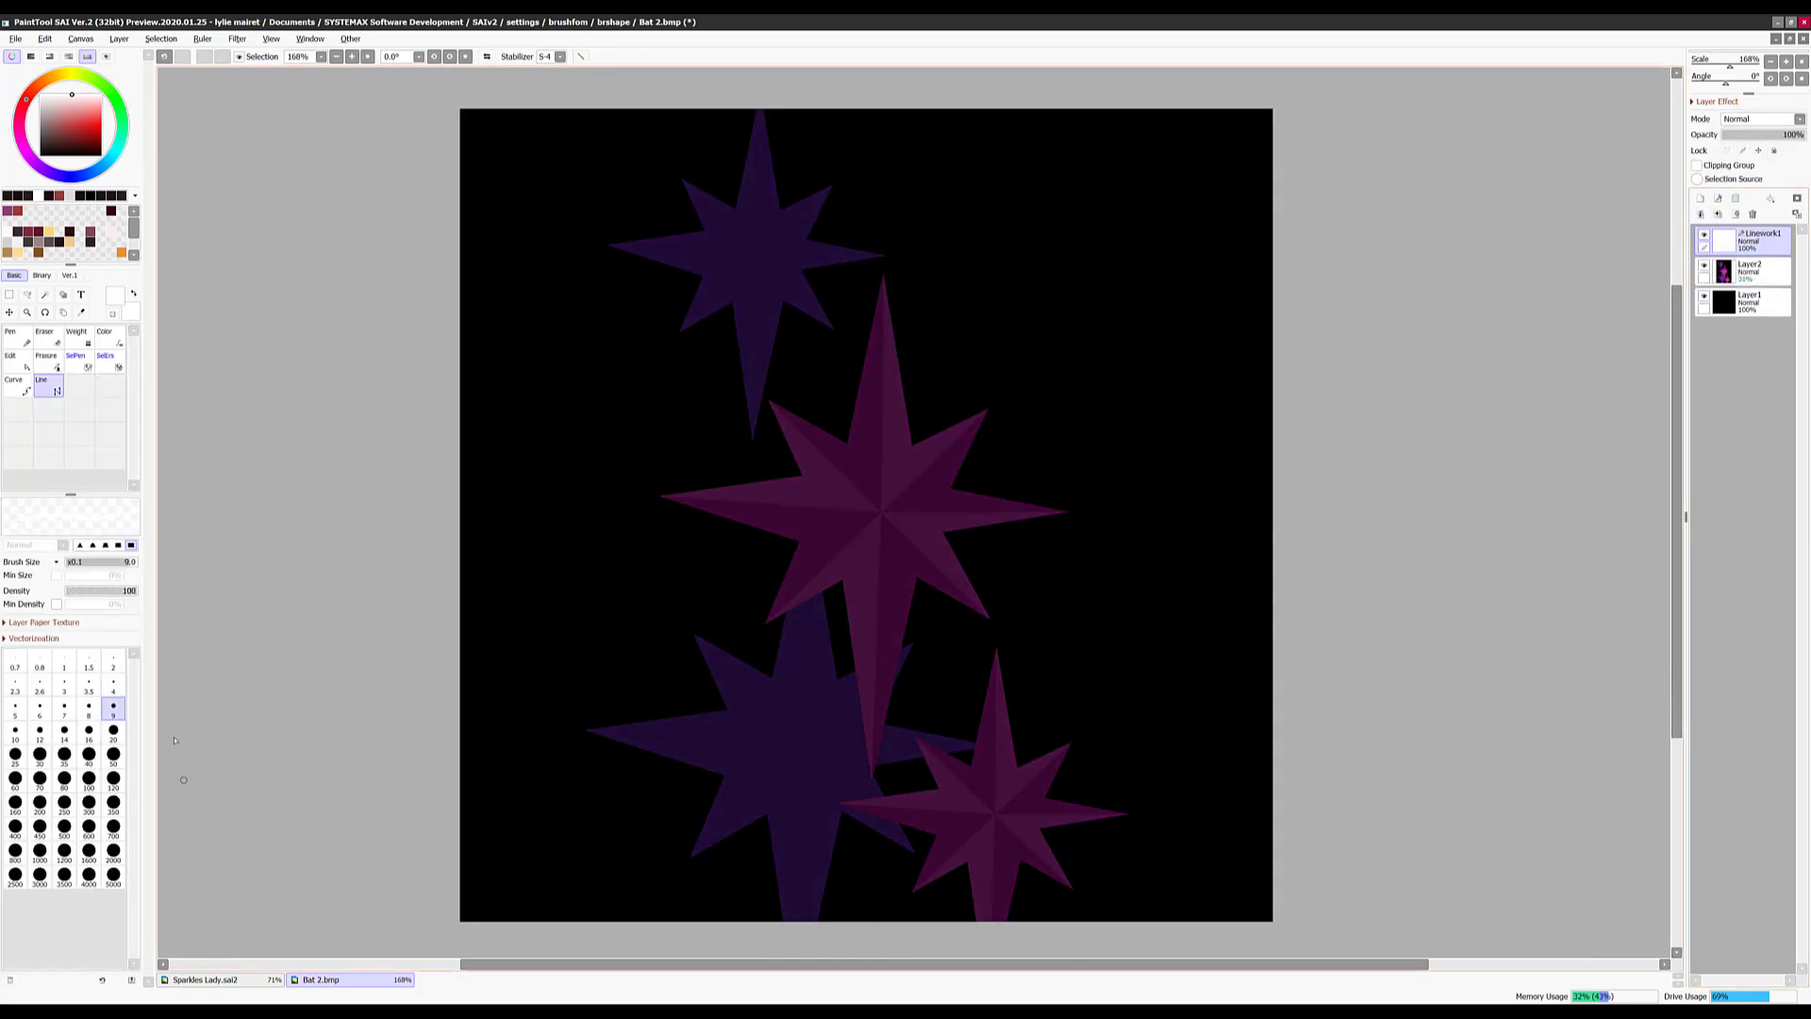
click(817, 647)
click(811, 802)
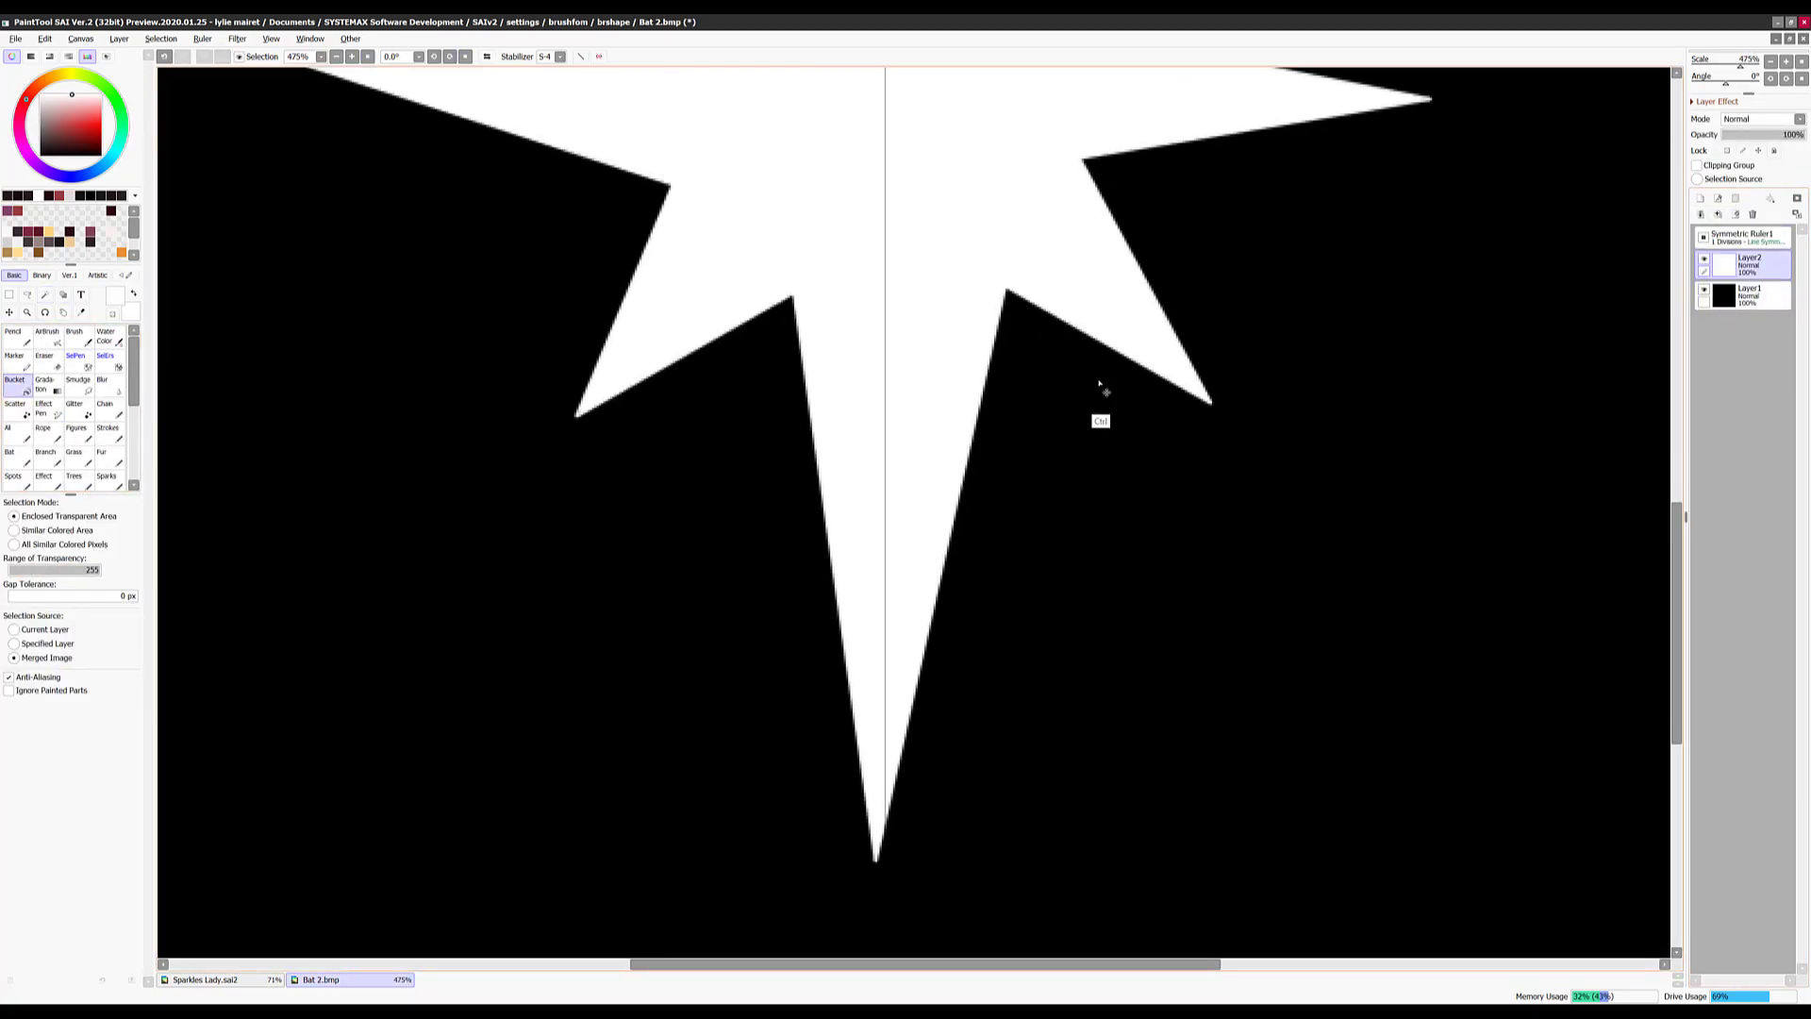
Rotate the filled white star so its long lower point lines up with the symmetry ruler's centre line
key(ctrl+t)
scroll(1197, 433, down, 3)
scroll(1450, 305, up, 3)
scroll(1080, 525, down, 5)
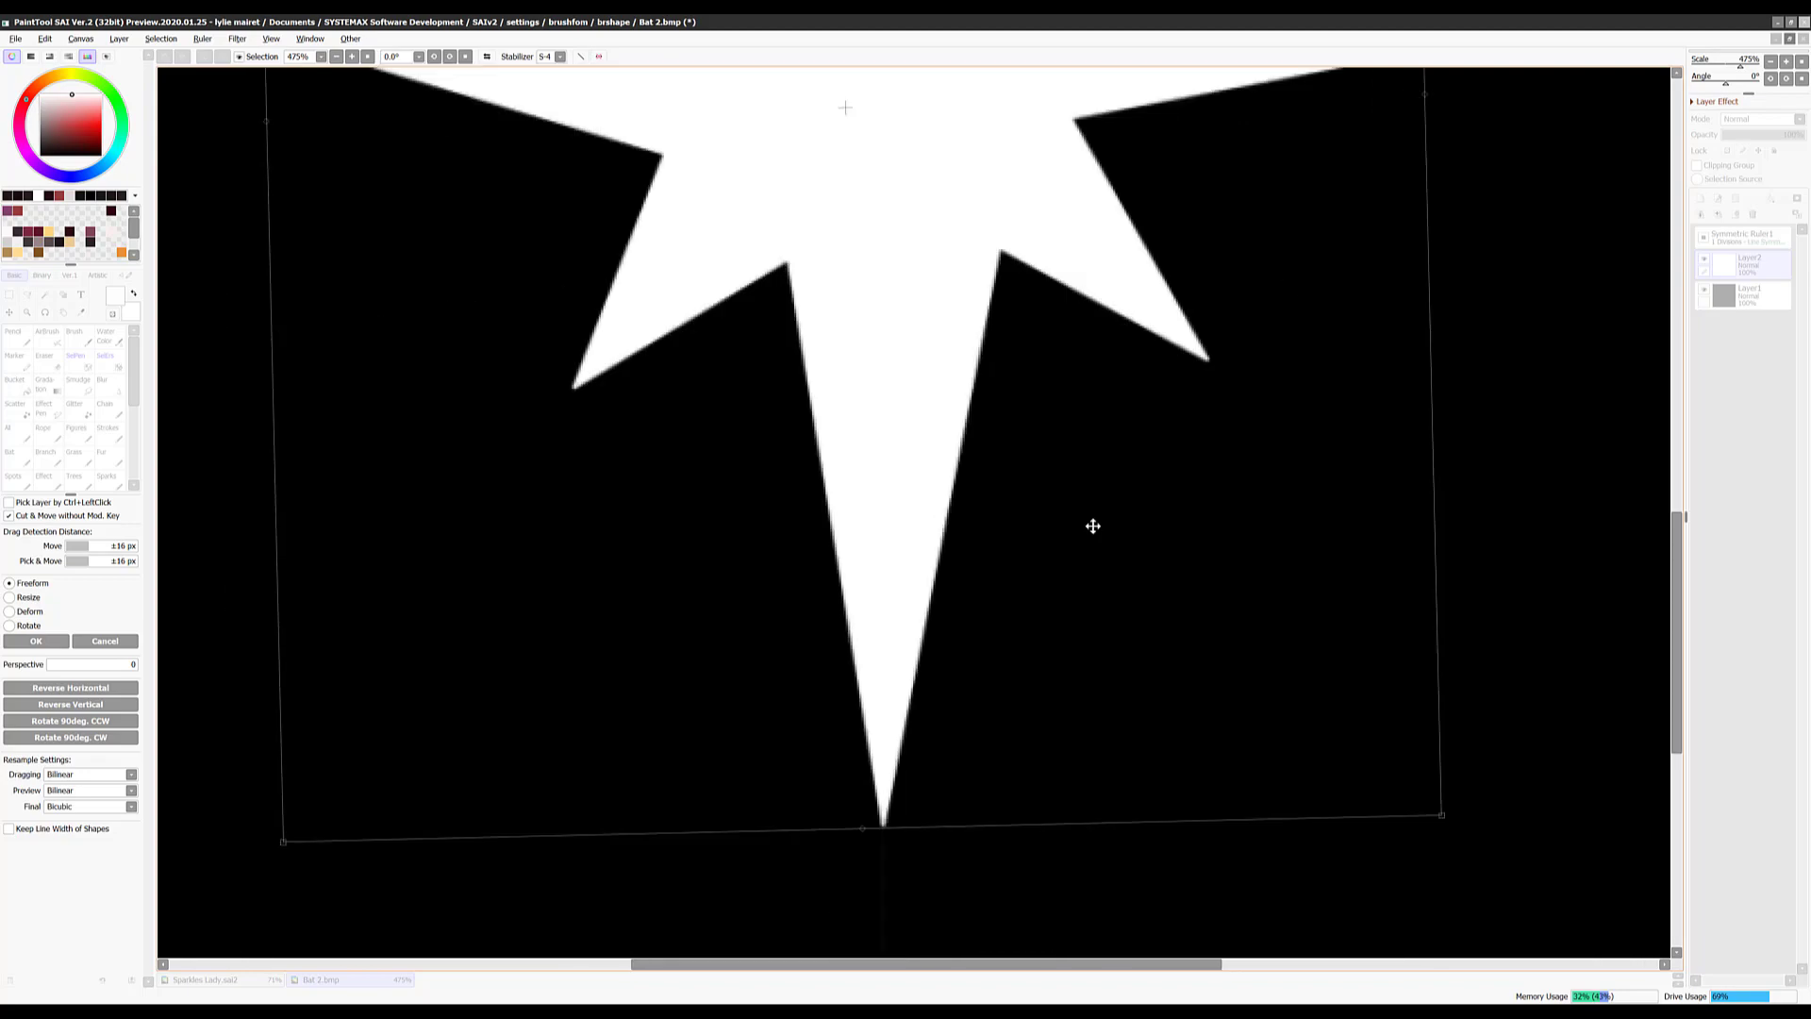
scroll(1080, 525, down, 5)
key(Return)
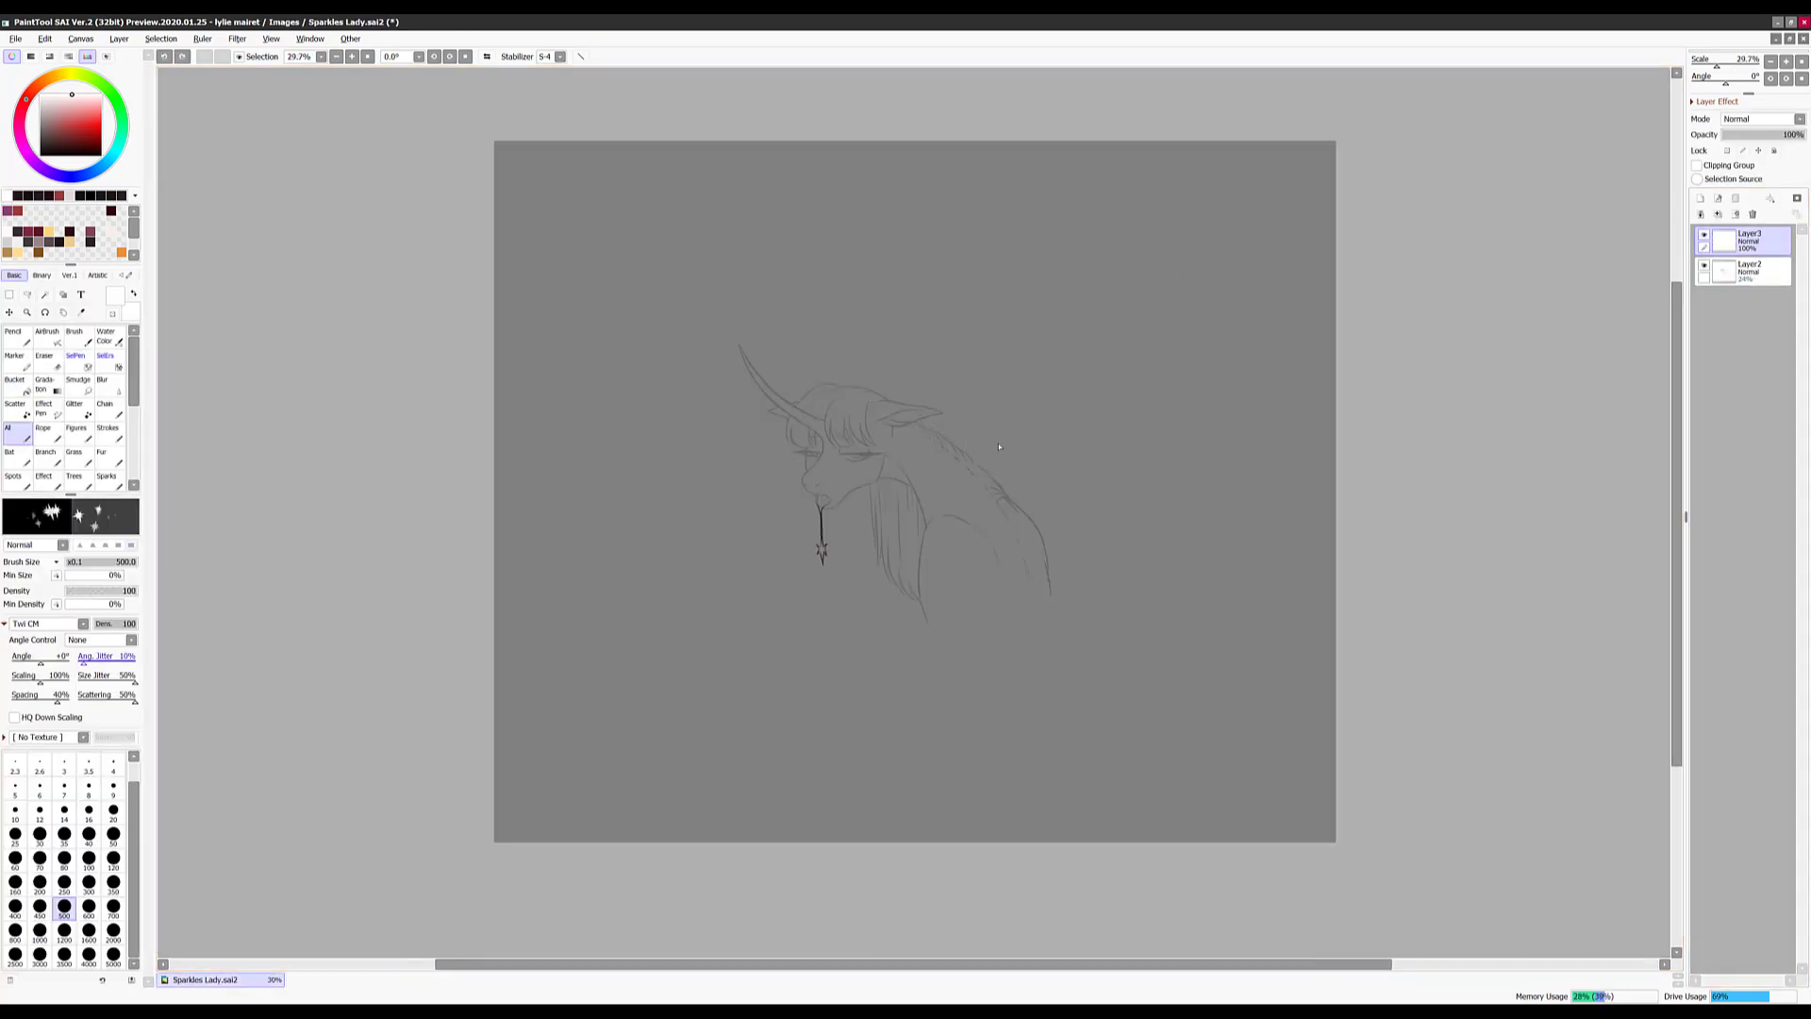
Try the Glitter star brush on the Sparkles Lady canvas with varied colour jitter settings, and undo the test stamps
drag(626, 585, 937, 667)
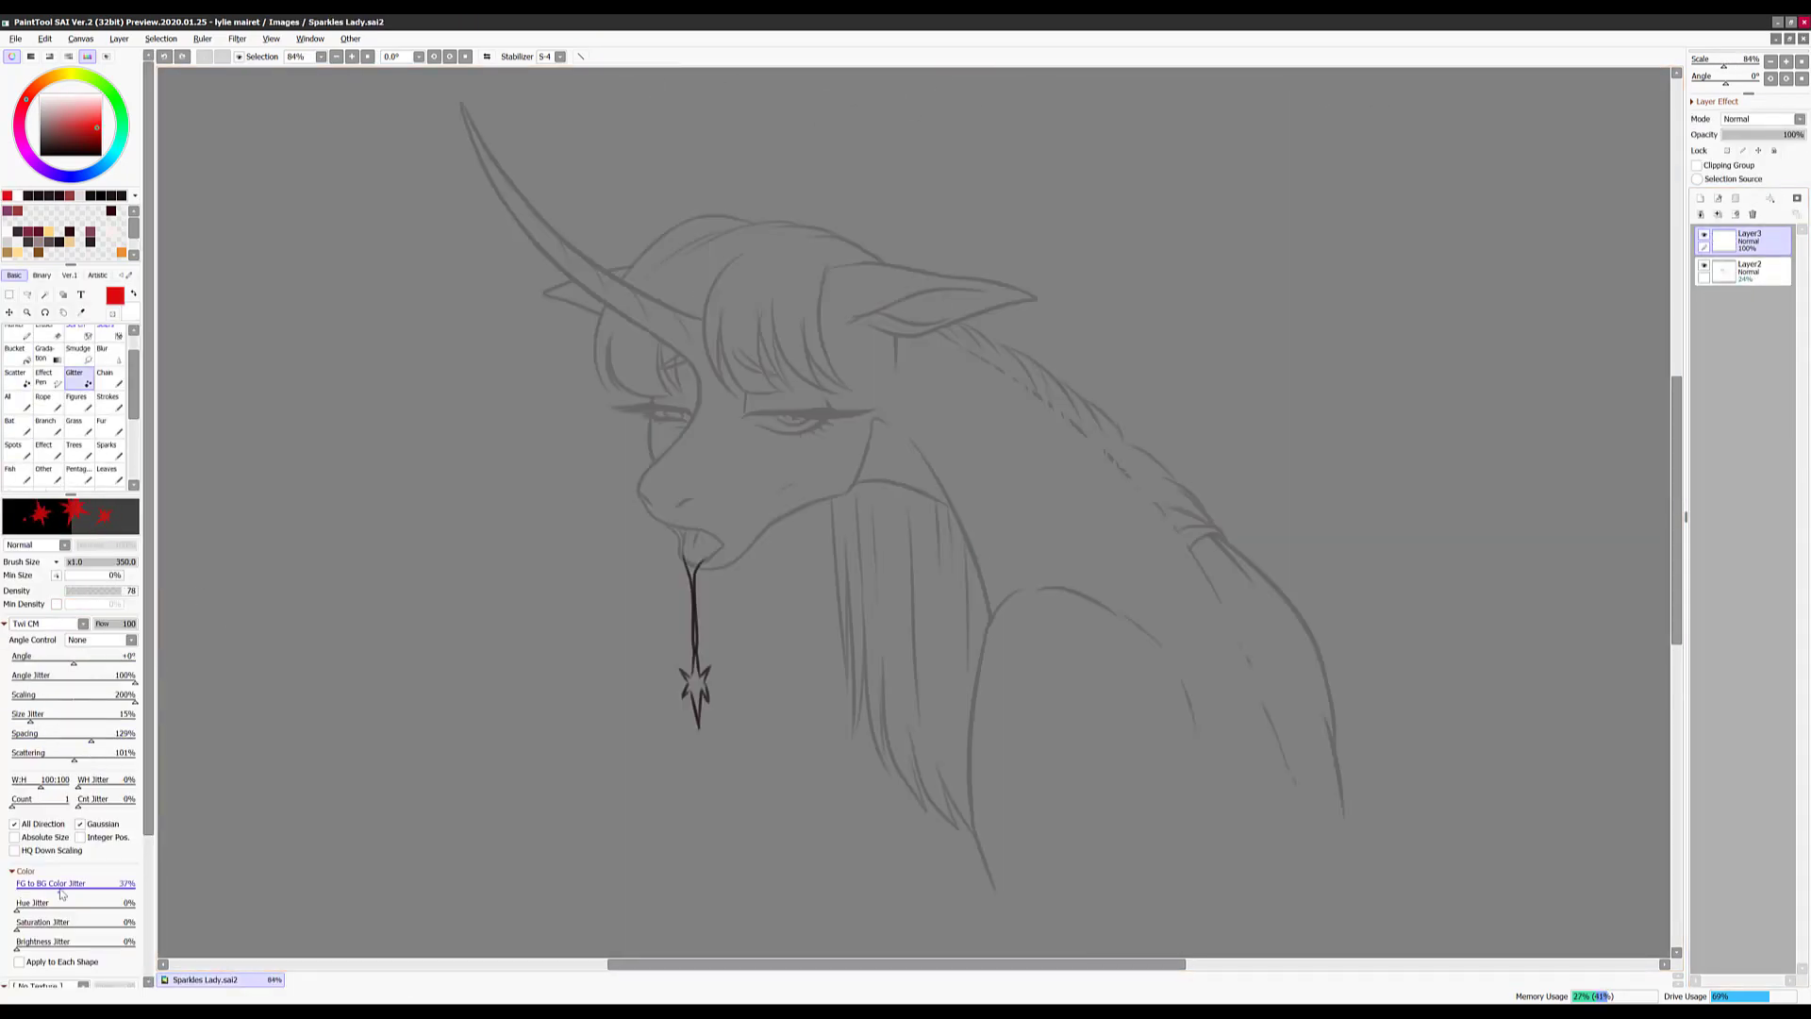
click(475, 698)
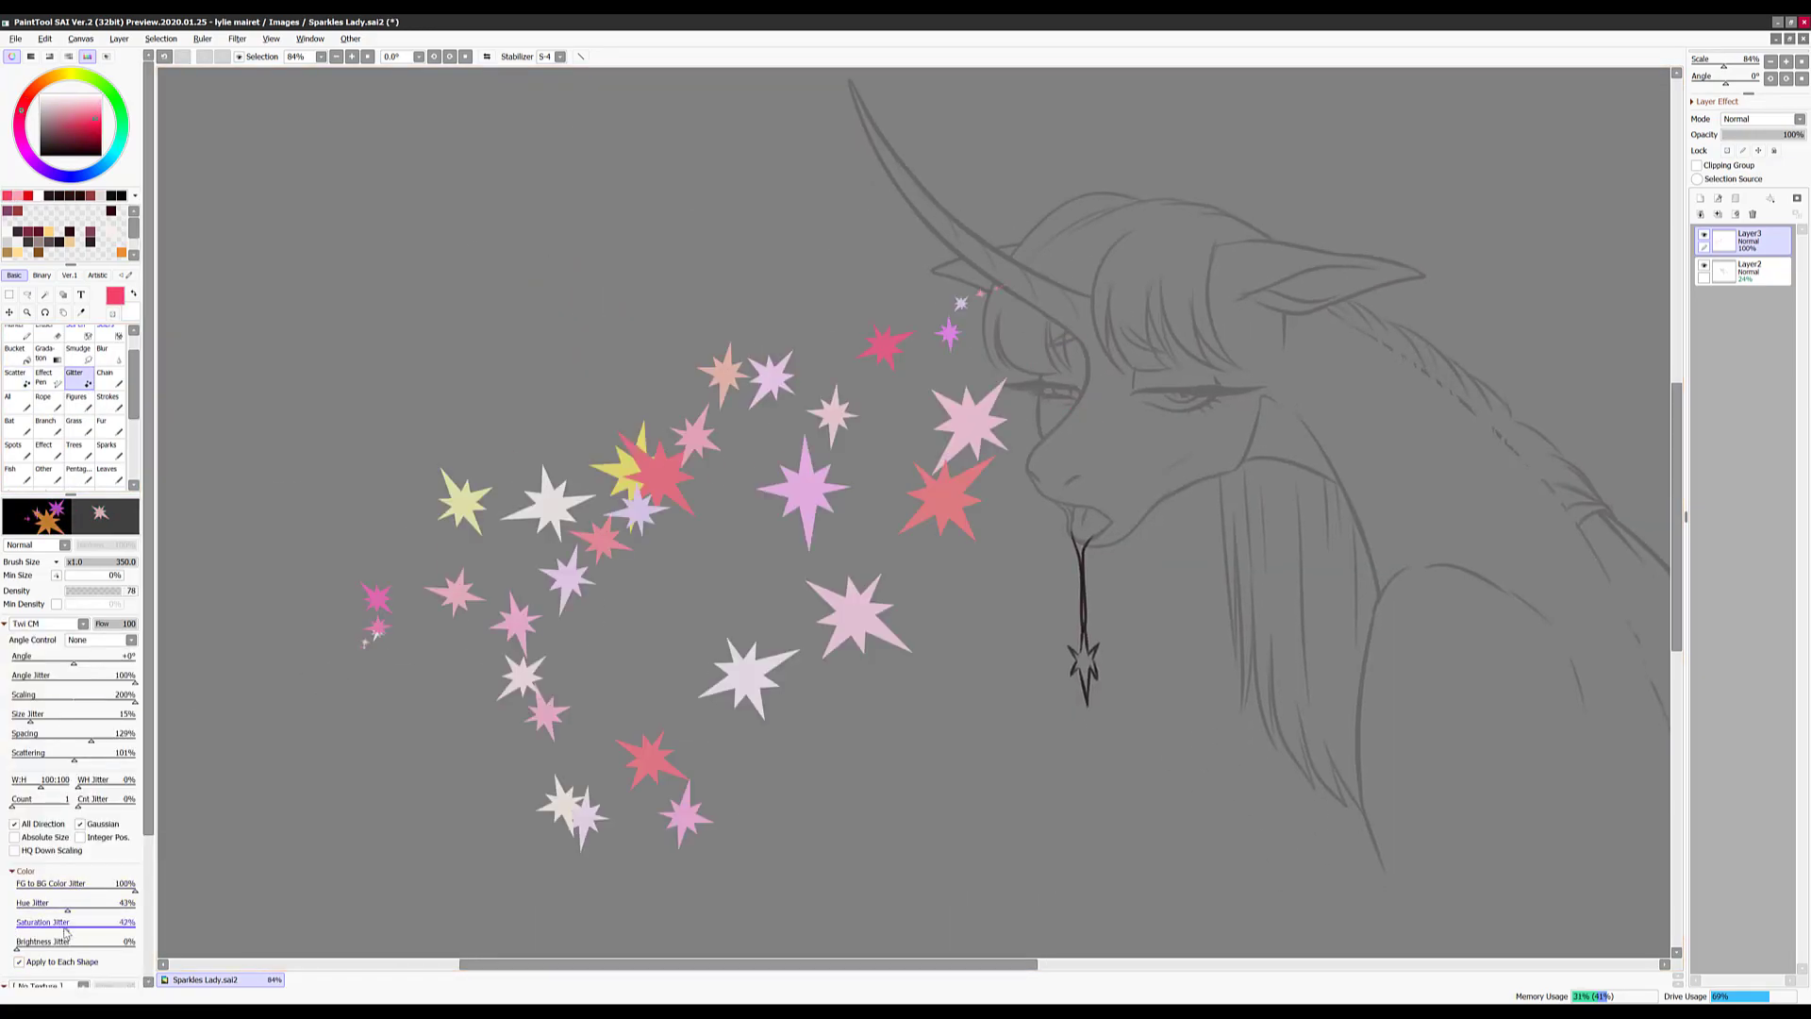
drag(717, 236, 569, 861)
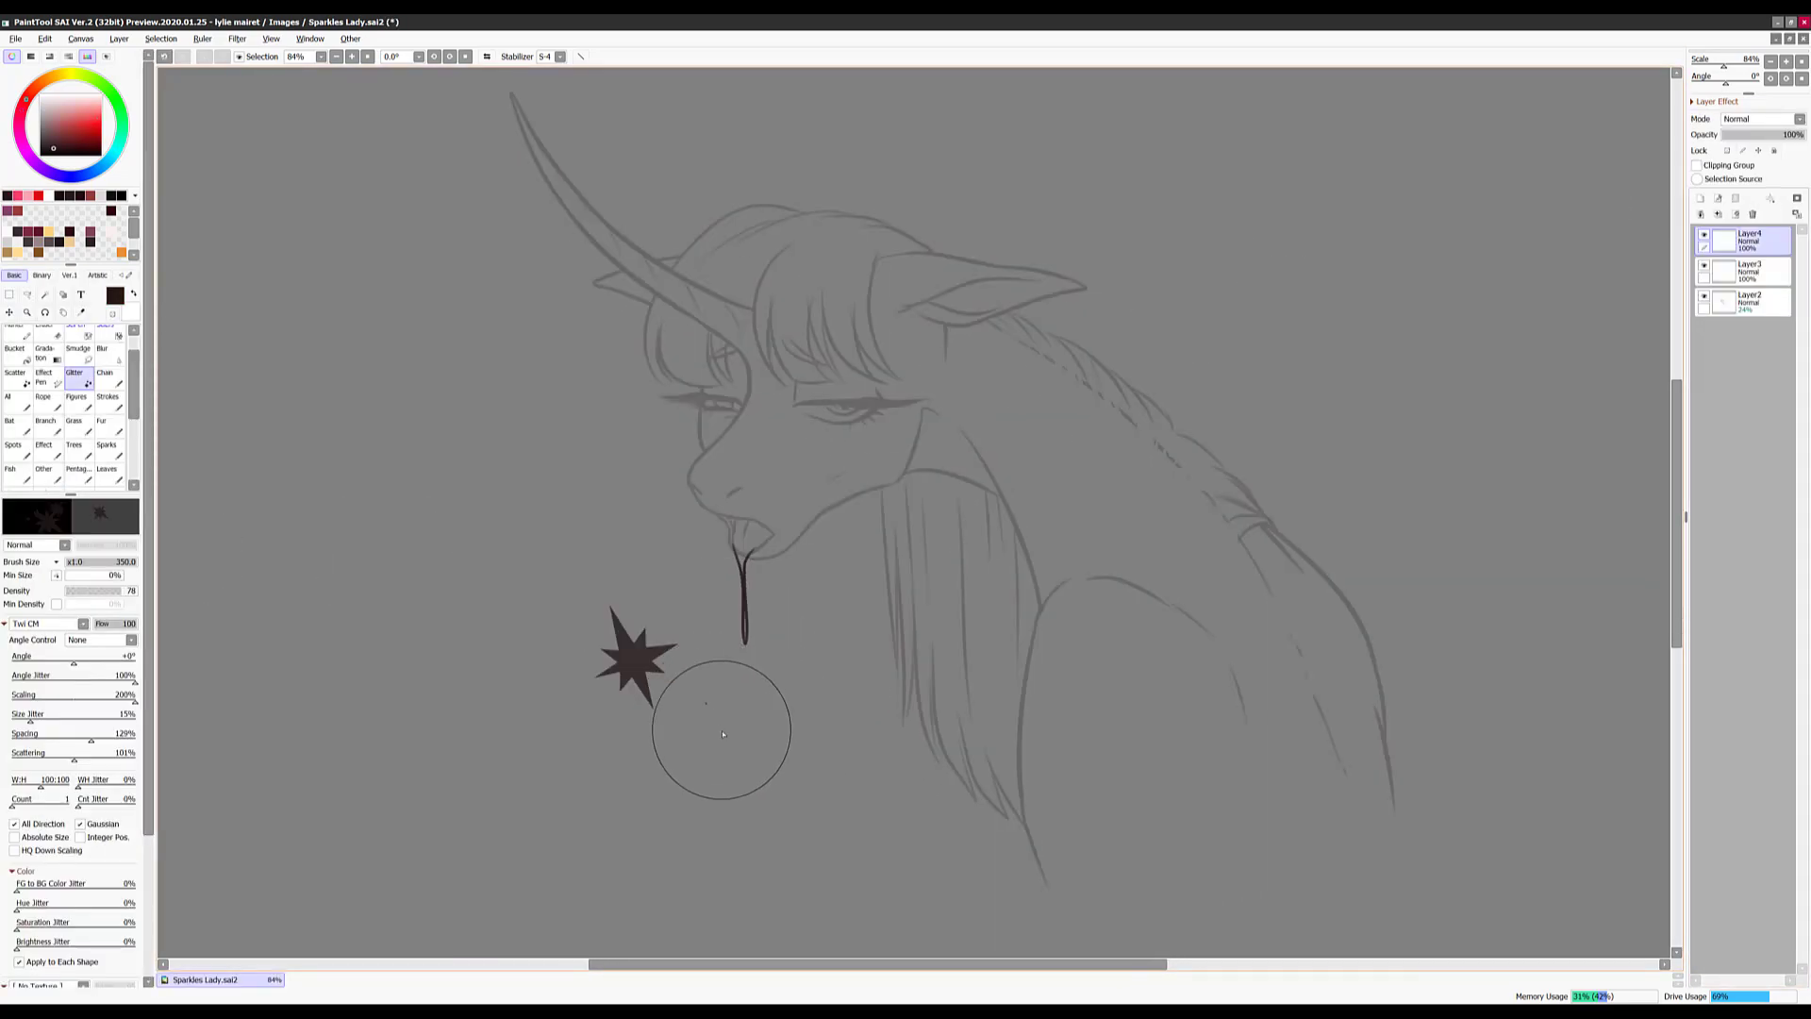
key(ctrl+z)
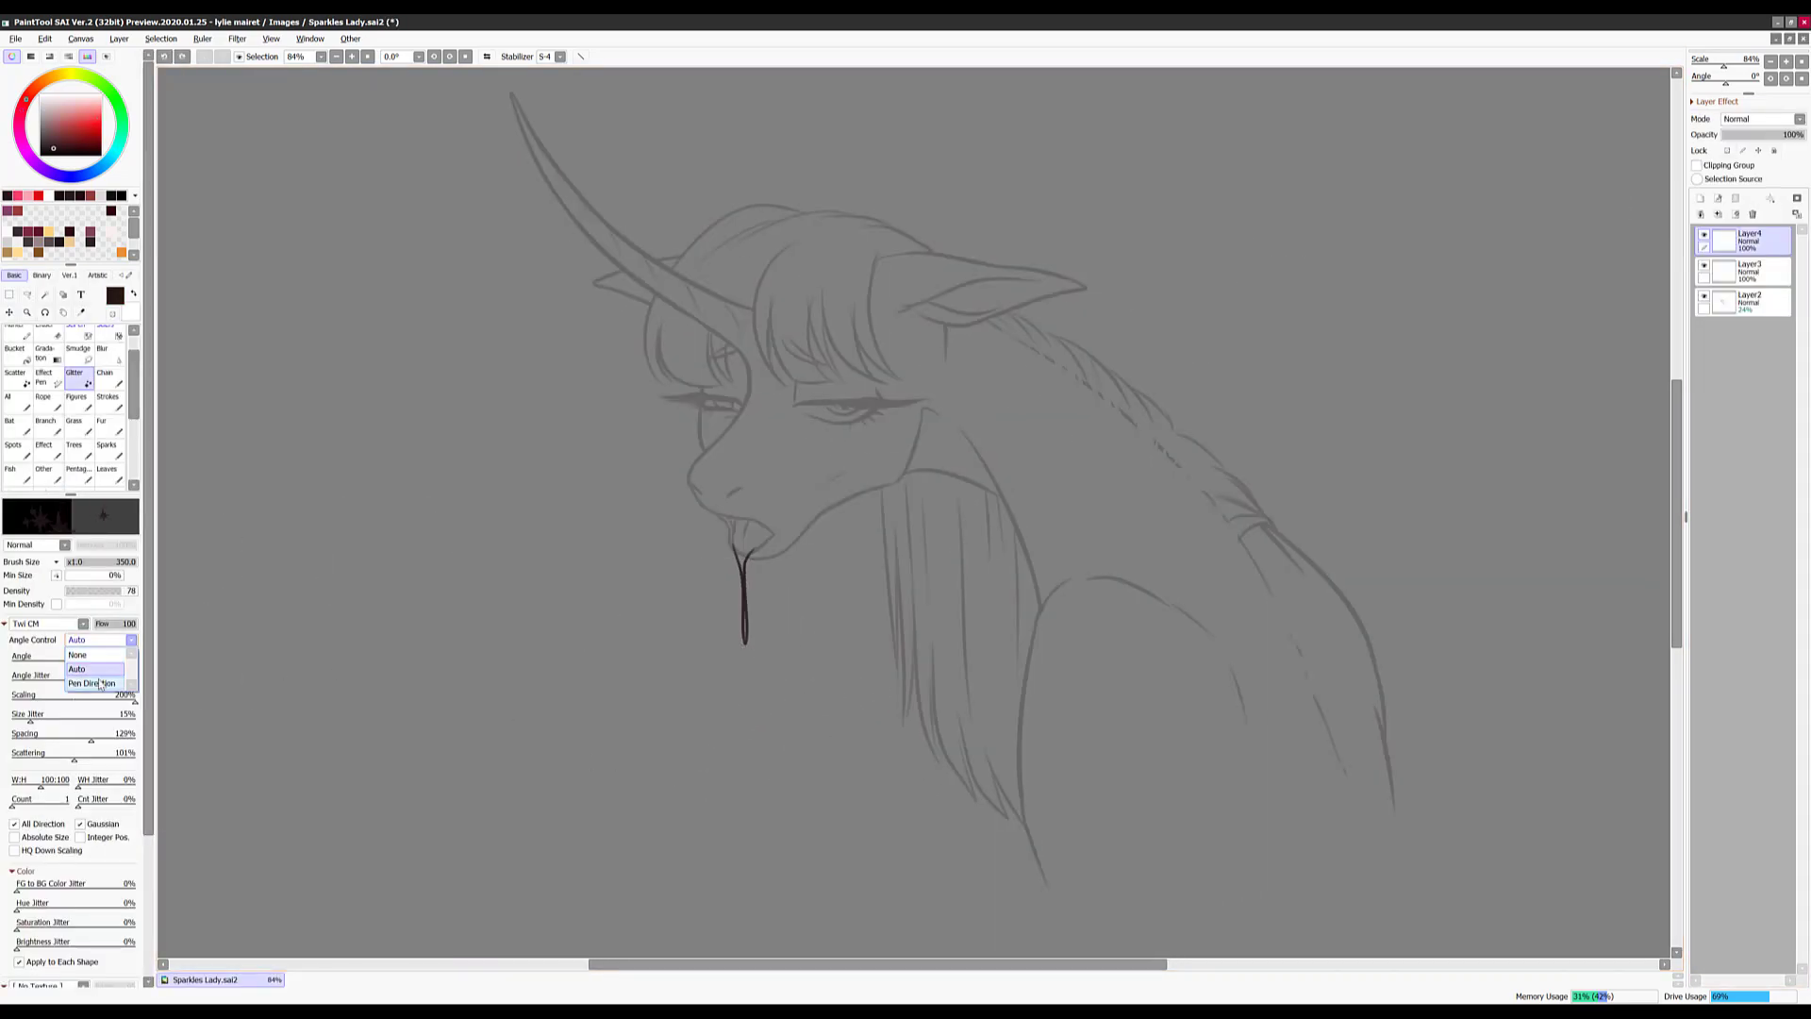
Stamp a dark size 350 star with 0% angle jitter and move it to the end of the mouth strand
click(709, 750)
key(ctrl+t)
drag(709, 750, 757, 673)
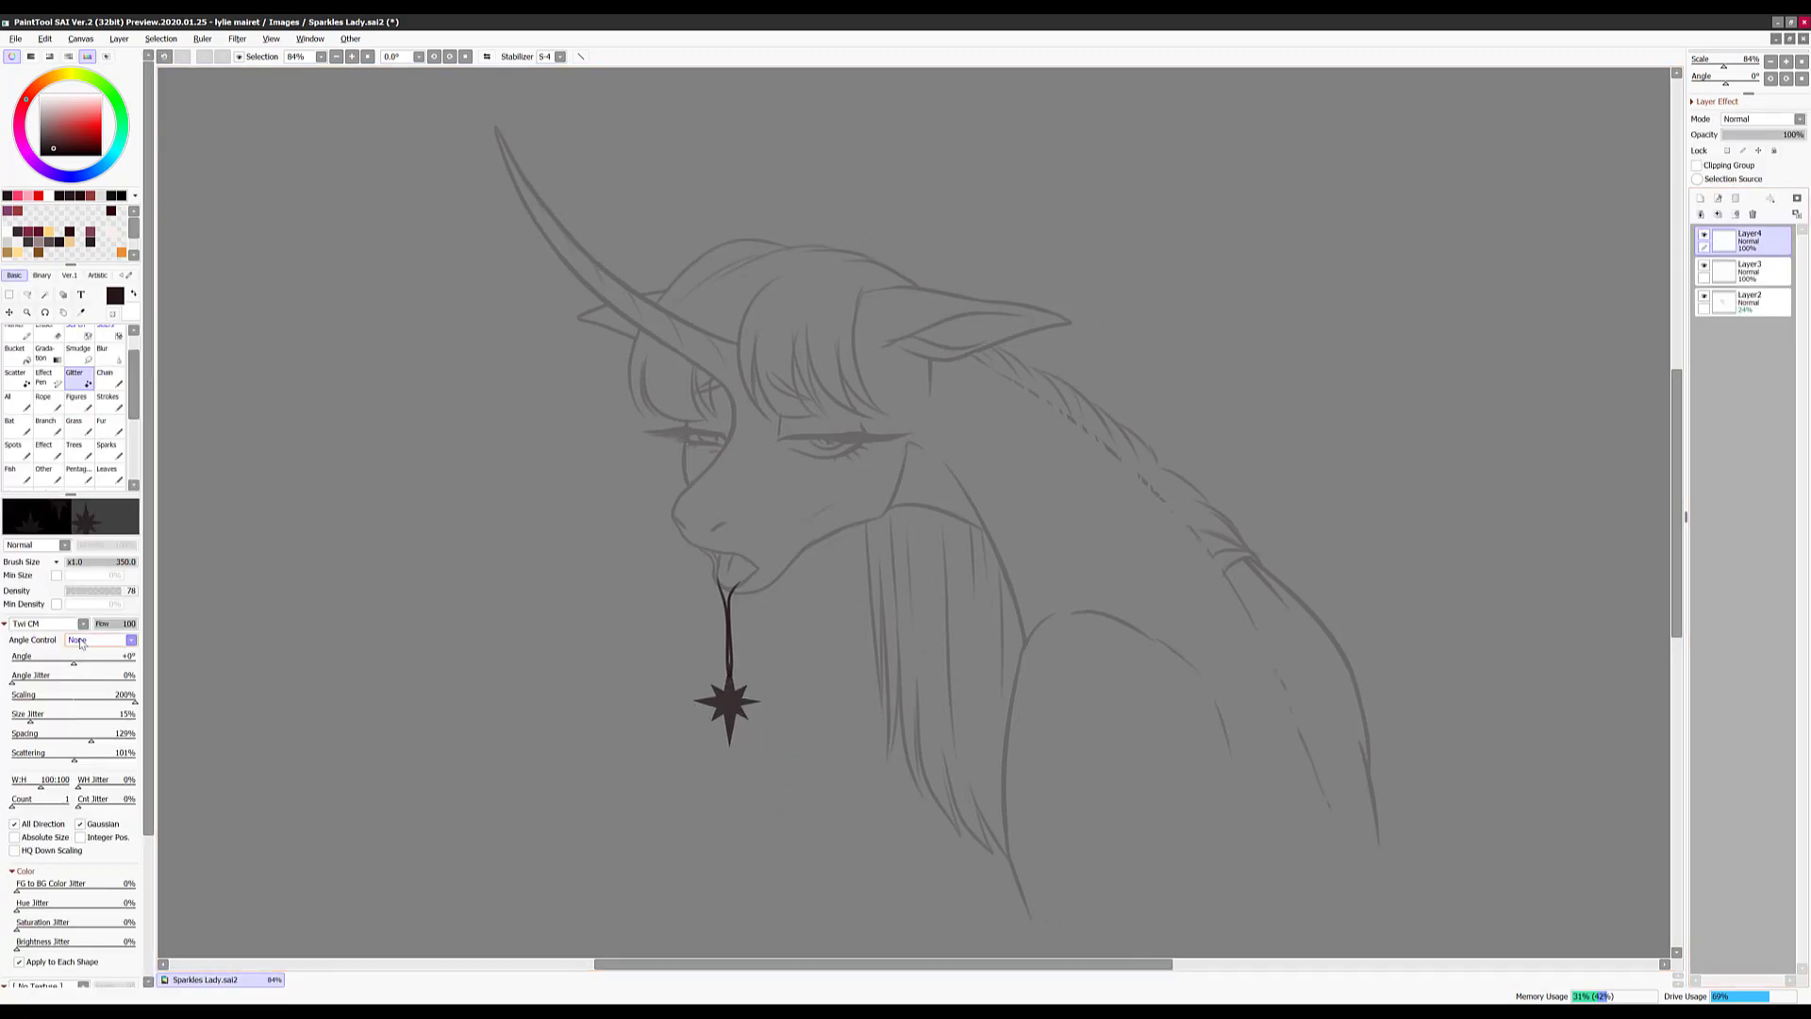
Stamp Glitter stars of varied sizes and angles over the mouth, cheek and neck, and fade their layer as a guide
mouse_move(886, 505)
mouse_down()
mouse_move(929, 530)
mouse_move(818, 520)
mouse_move(766, 547)
mouse_up()
key(ctrl+z)
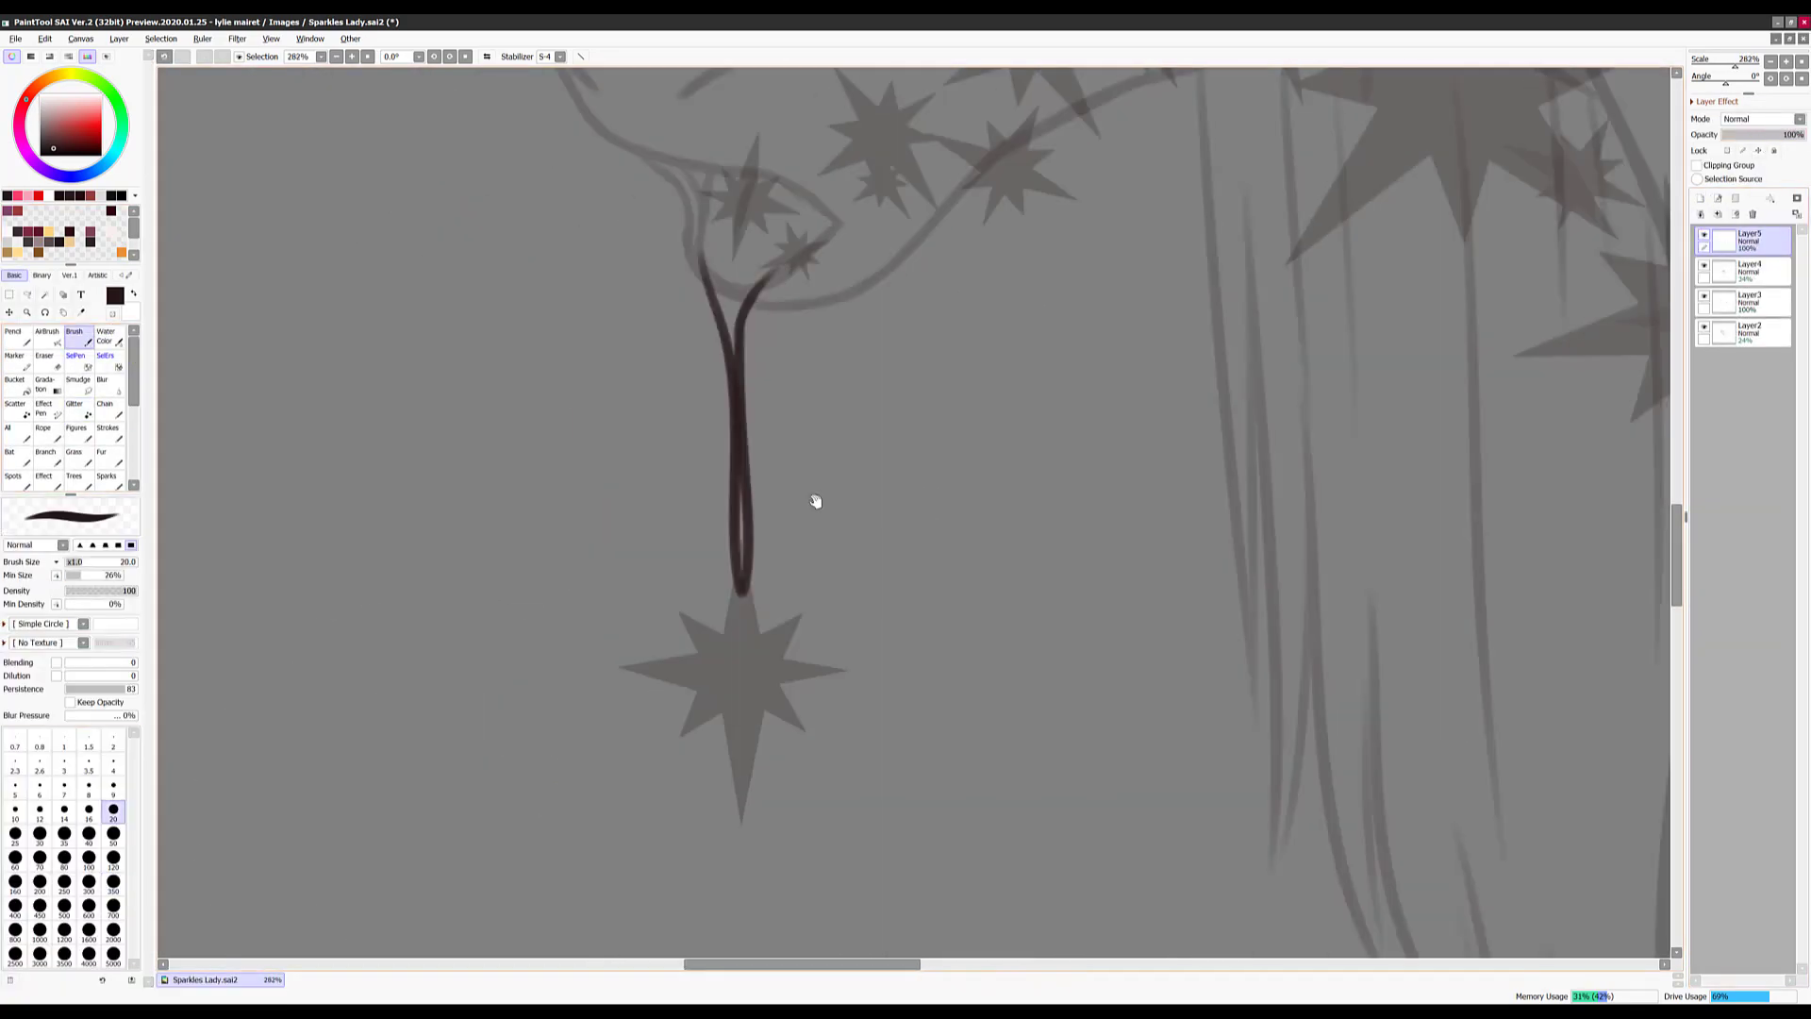
On a new layer, outline the lip stars and begin the small chin star with the size 12 Brush
mouse_move(741, 589)
mouse_down()
mouse_move(679, 731)
mouse_move(791, 659)
mouse_up()
scroll(822, 660, up, 5)
scroll(754, 651, right, 3)
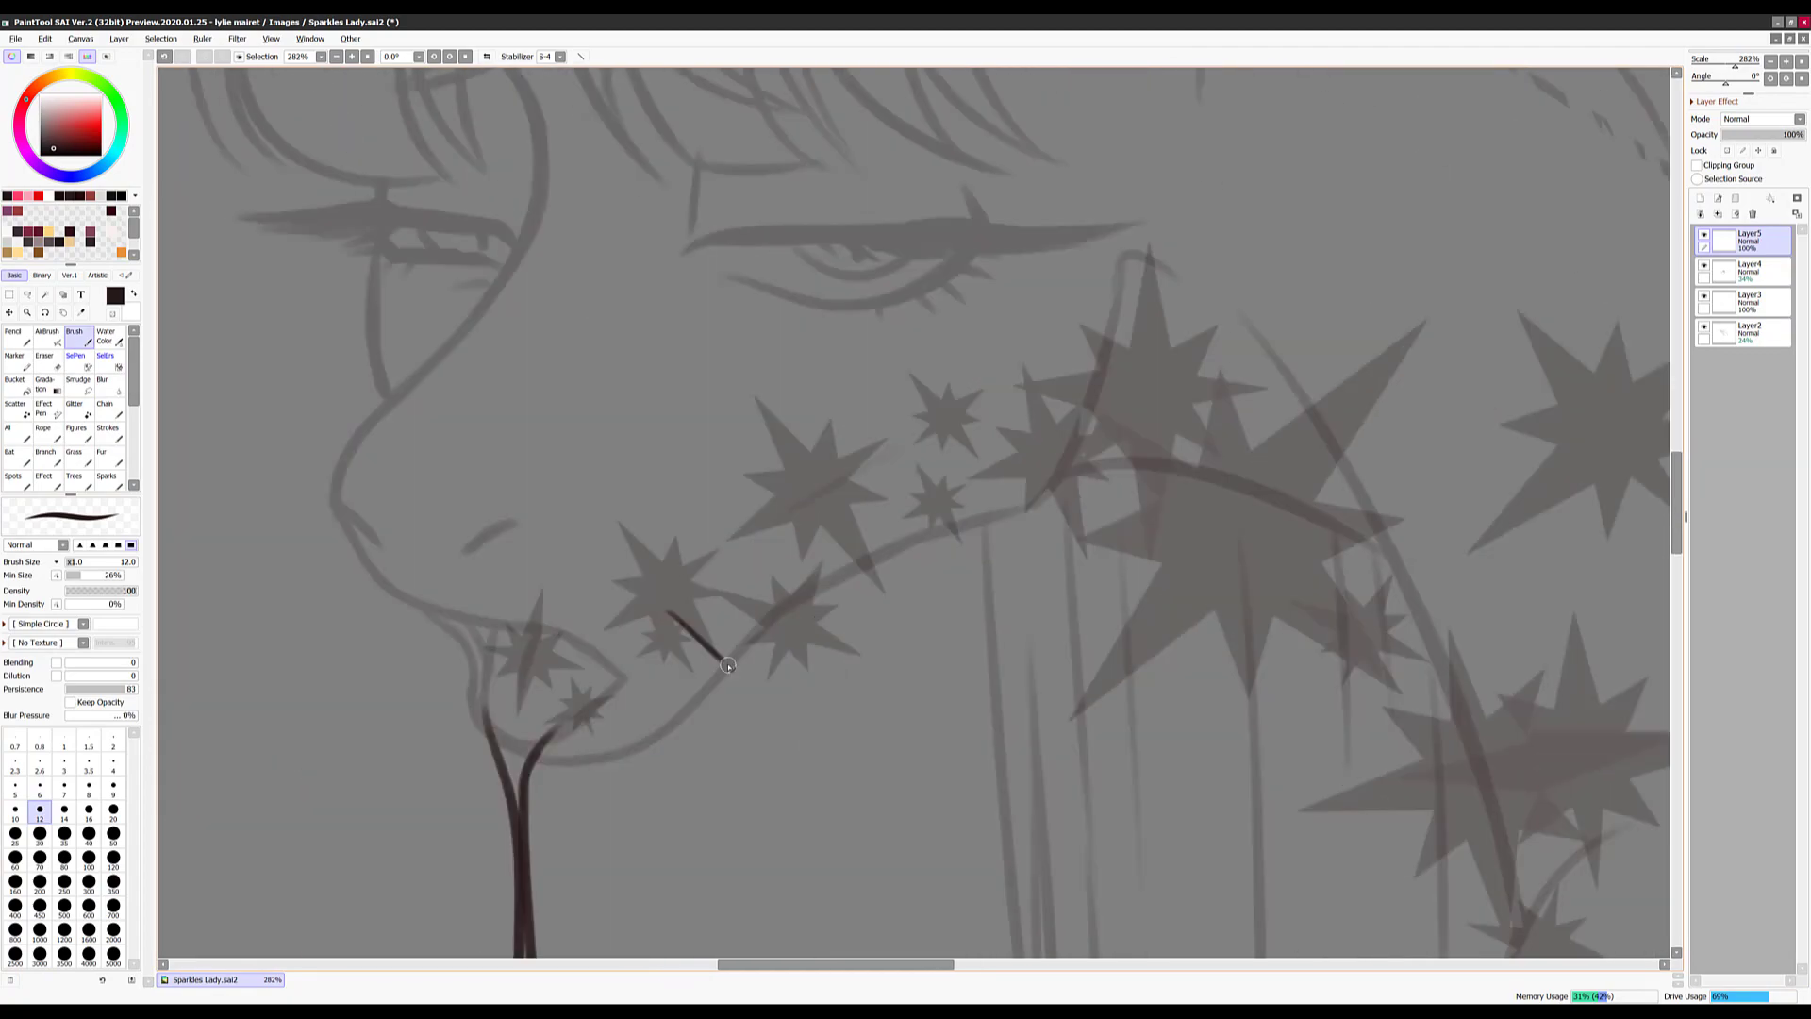
drag(684, 603, 722, 592)
scroll(682, 625, left, 1)
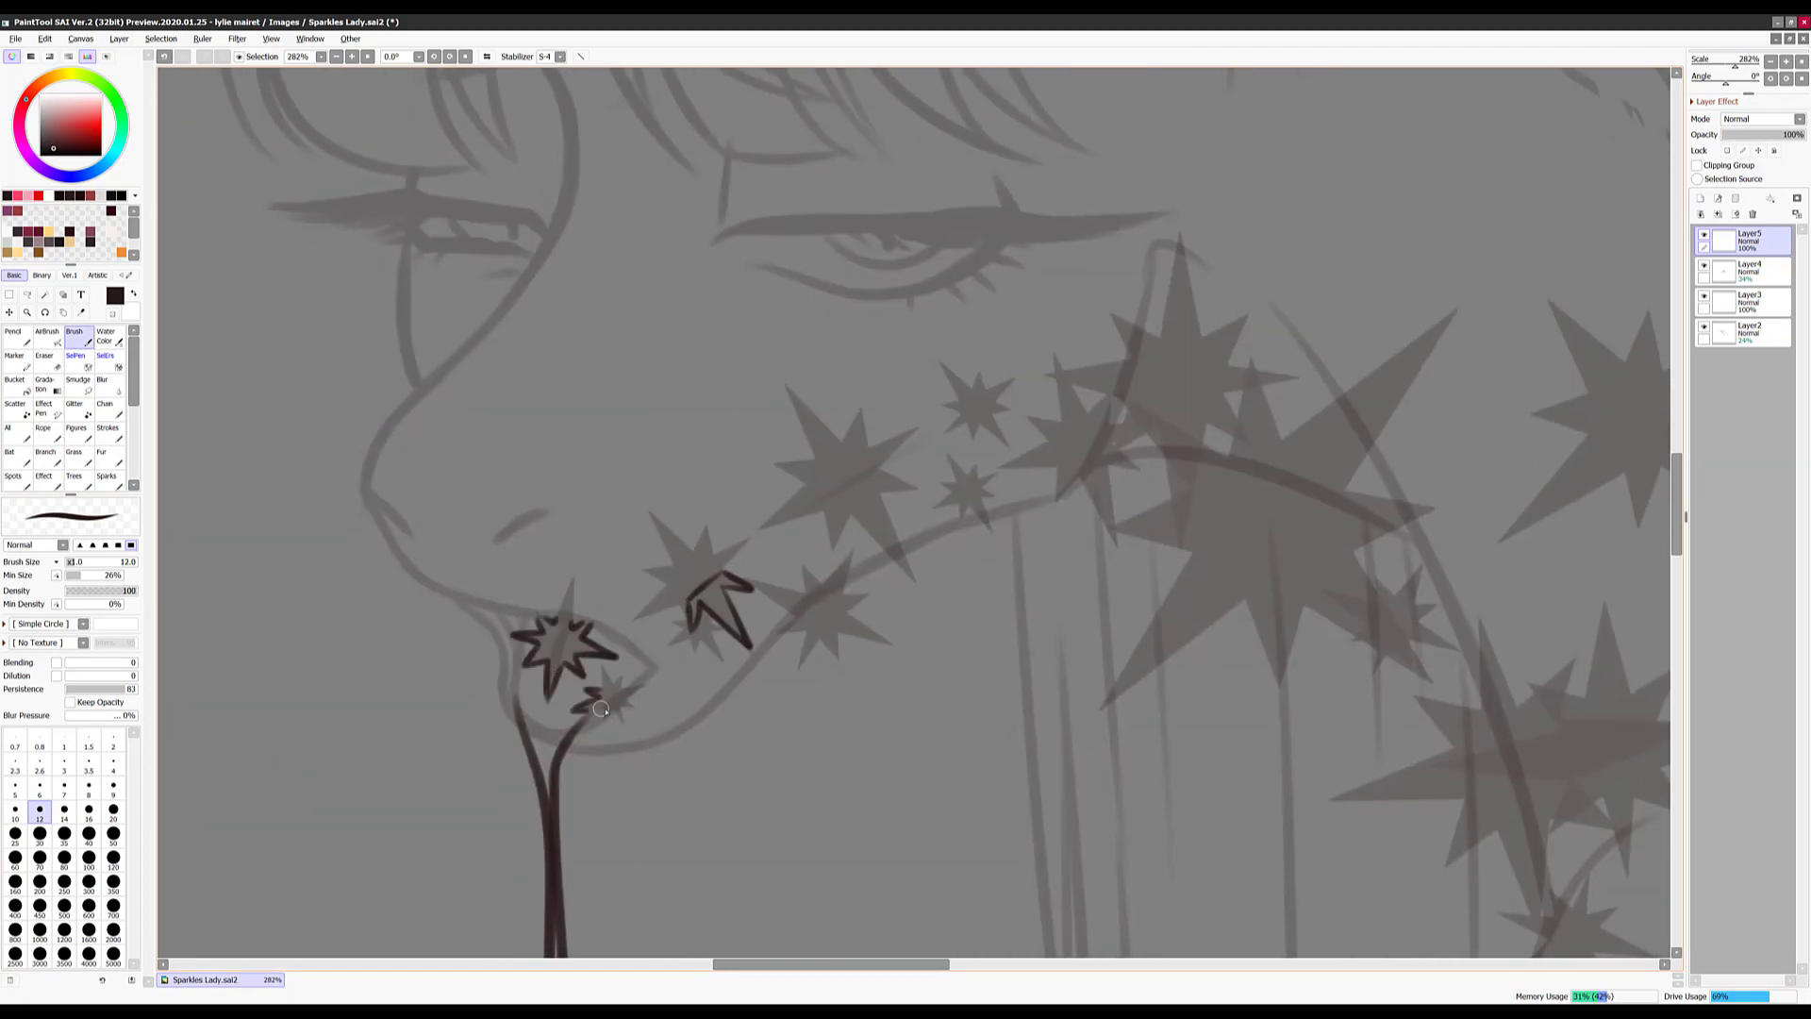
drag(570, 712, 641, 698)
scroll(705, 621, up, 1)
scroll(706, 620, right, 2)
Outline the chin and cheek stars and draw the drip line running down along the chin
mouse_move(842, 622)
mouse_down()
mouse_move(775, 486)
mouse_move(821, 608)
mouse_move(840, 566)
mouse_move(785, 613)
mouse_move(745, 696)
mouse_up()
scroll(808, 659, right, 1)
scroll(809, 658, up, 1)
click(27, 294)
scroll(309, 126, left, 2)
key(b)
scroll(785, 613, up, 1)
scroll(785, 613, right, 2)
scroll(793, 598, down, 1)
scroll(792, 598, right, 1)
scroll(627, 566, up, 2)
scroll(627, 566, left, 2)
drag(627, 566, 654, 651)
Outline the large star behind the jaw with creases meeting at its centre, and the smaller star lower on the neck
scroll(483, 548, right, 5)
mouse_move(712, 458)
mouse_down()
mouse_move(783, 632)
mouse_move(1028, 746)
mouse_move(947, 558)
mouse_up()
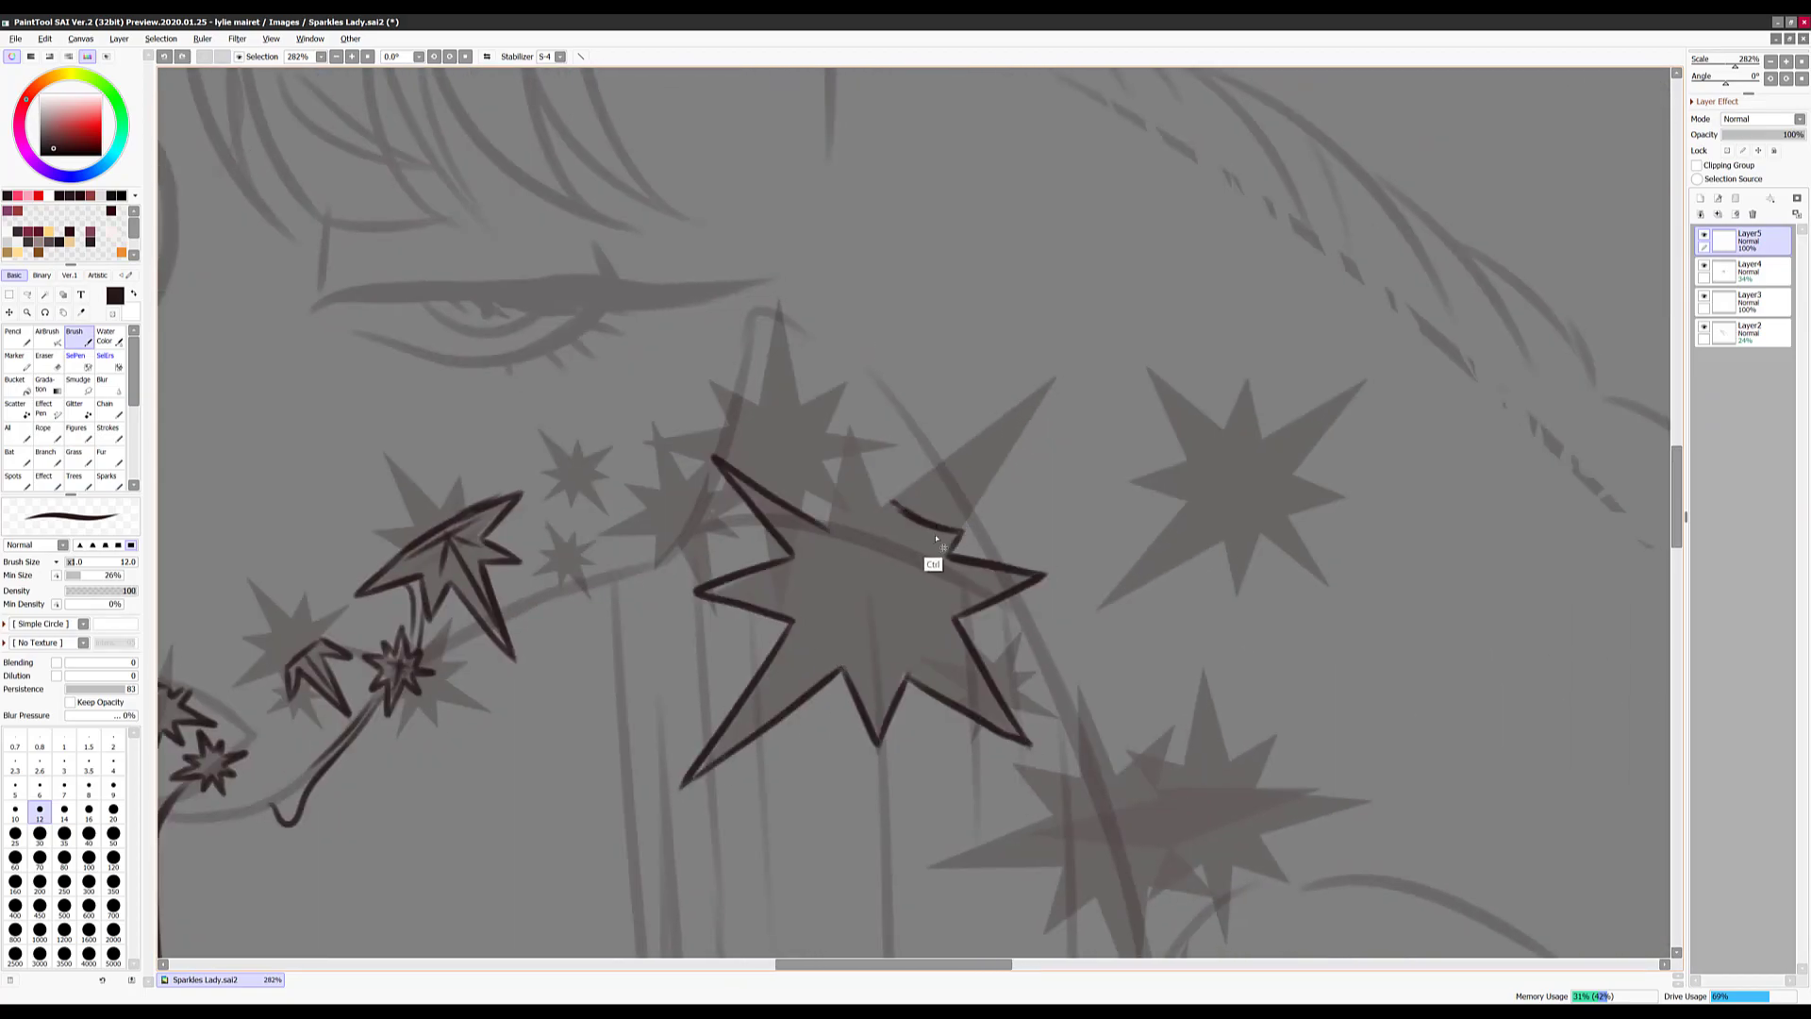
mouse_move(849, 569)
mouse_down()
mouse_move(753, 559)
mouse_move(662, 655)
mouse_move(886, 672)
mouse_up()
scroll(849, 569, down, 3)
scroll(849, 569, right, 3)
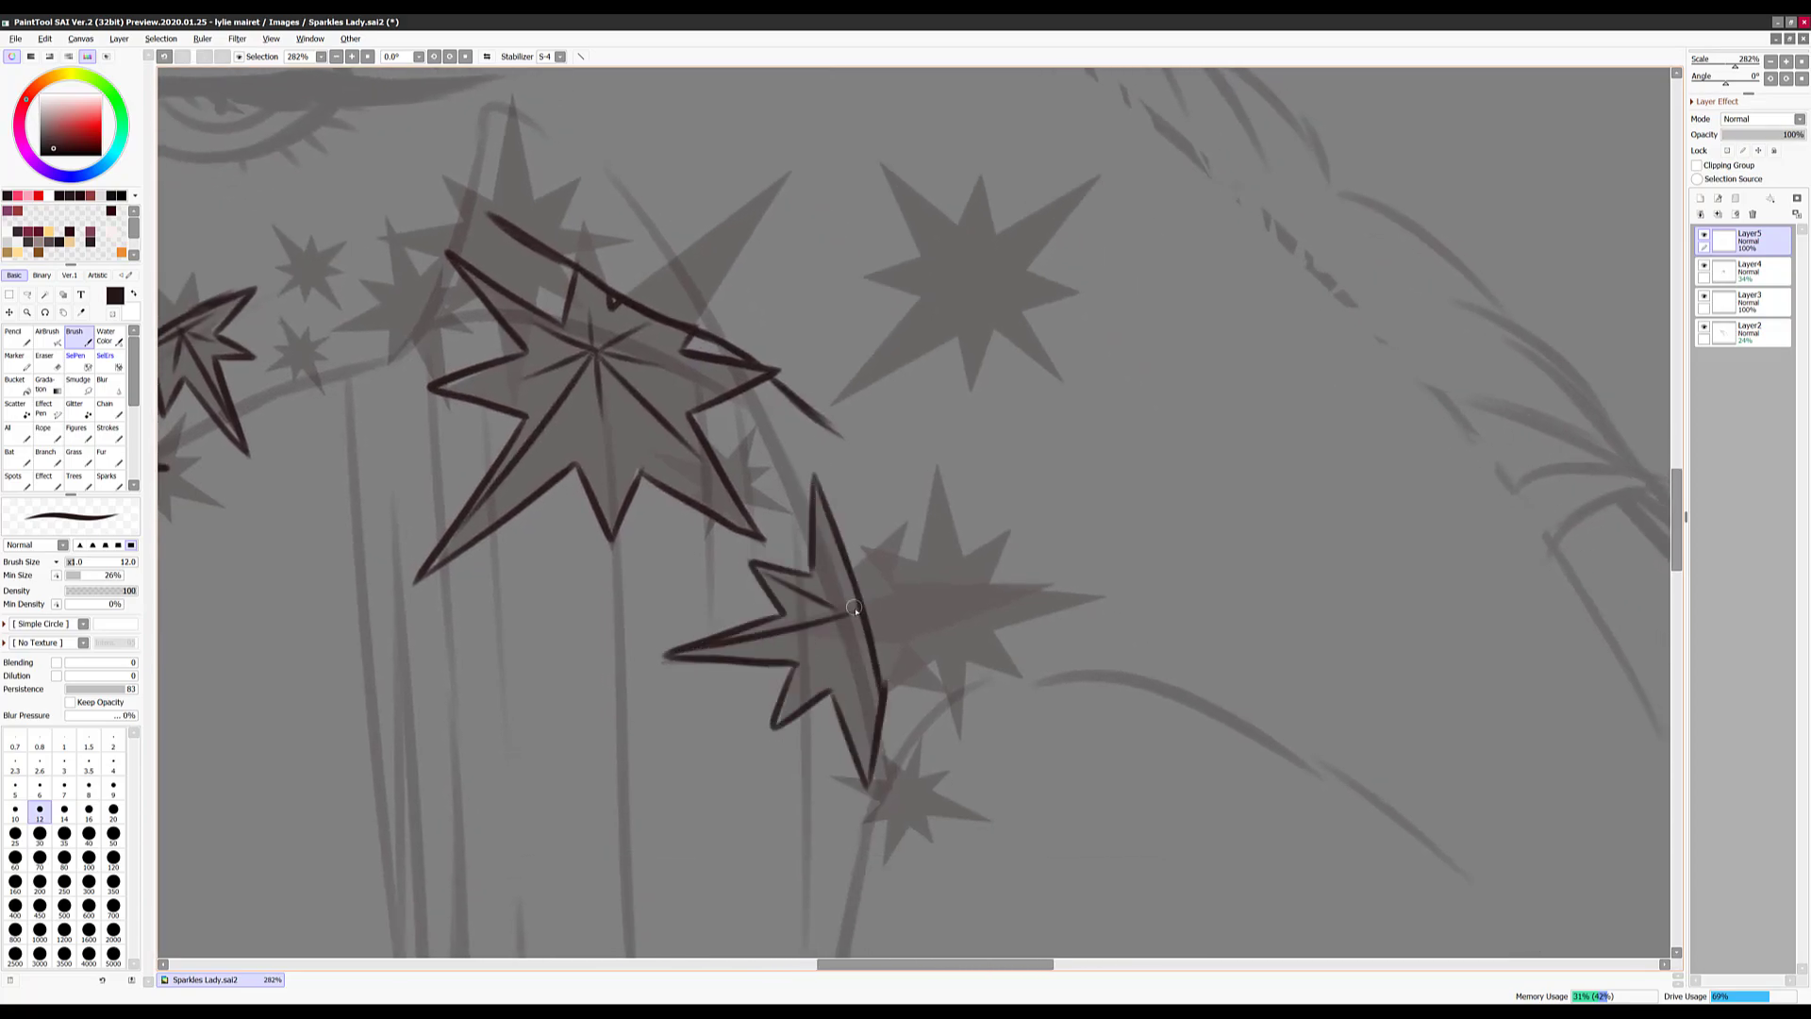
Fill the gap between the neck stars with small star points, hide the stamped guide layer and start the pointed lock under the jaw
scroll(846, 606, up, 2)
scroll(847, 607, right, 1)
scroll(830, 614, down, 3)
scroll(830, 585, up, 3)
scroll(854, 519, up, 1)
scroll(853, 518, down, 5)
scroll(854, 519, up, 3)
scroll(1136, 588, down, 4)
scroll(1129, 589, up, 4)
scroll(849, 566, down, 3)
scroll(699, 579, up, 3)
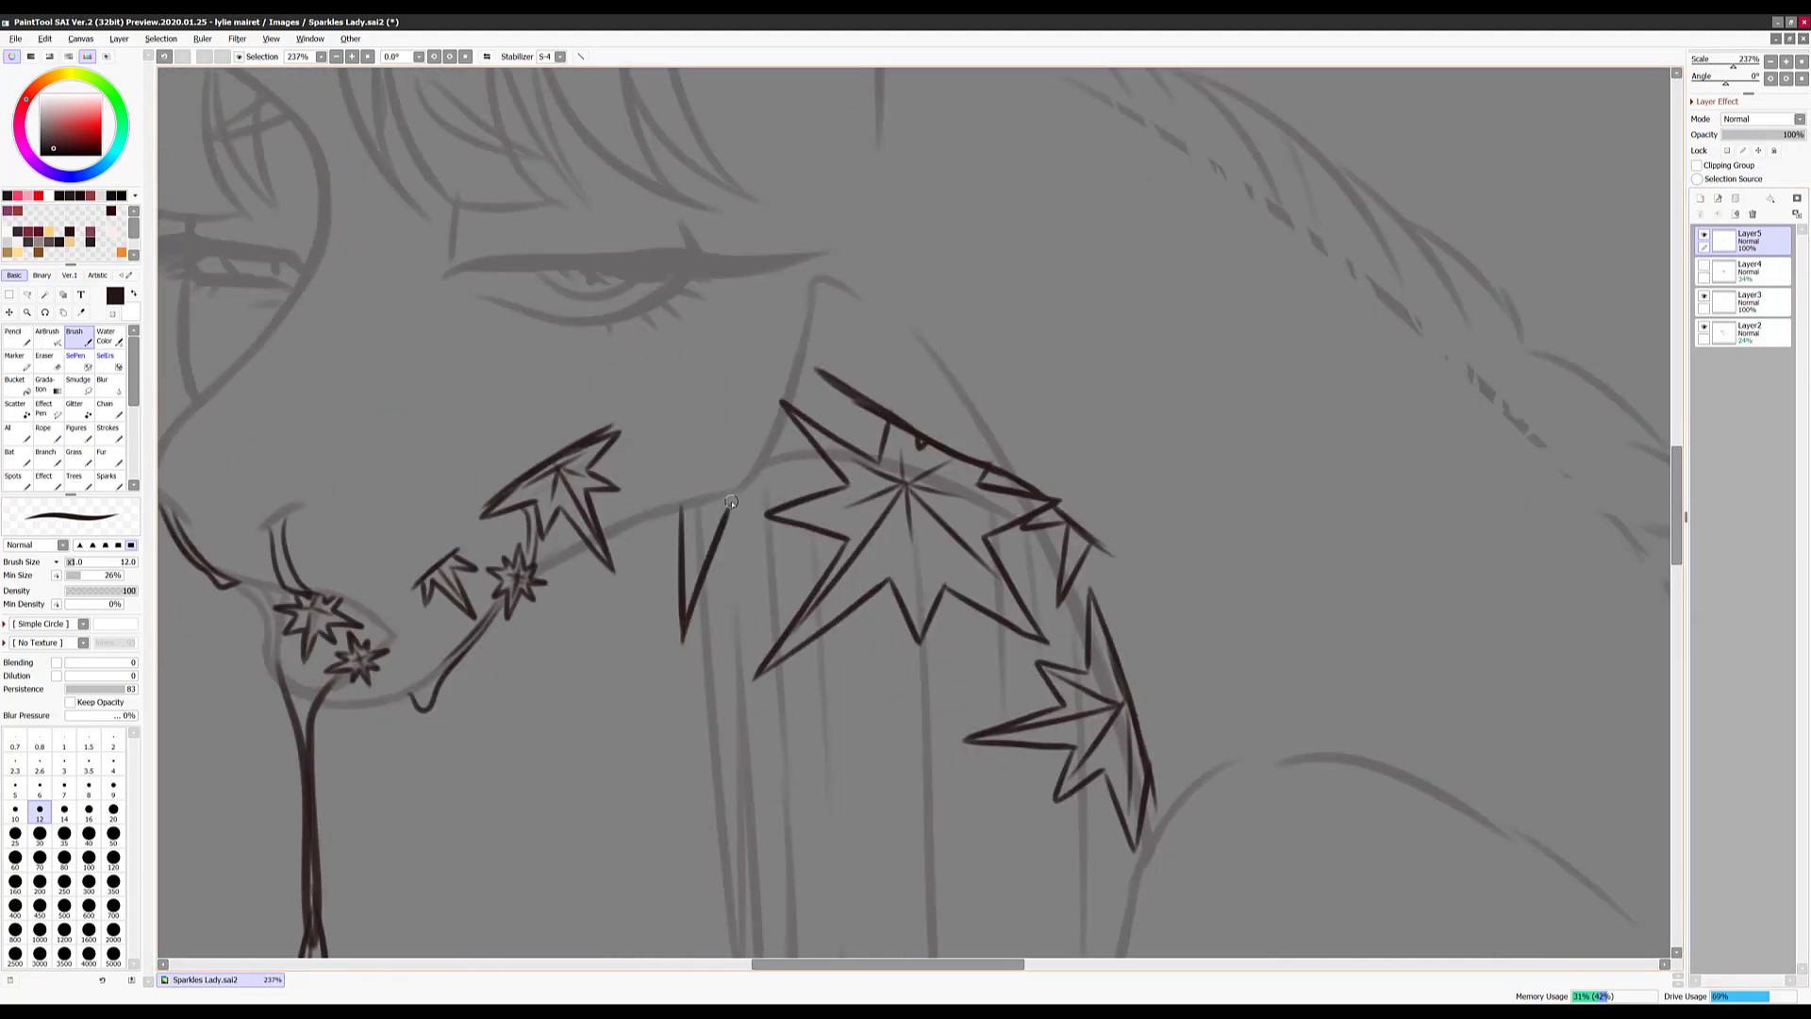
Outline the star hanging from the mouth strand and the spiky star under the nose
scroll(833, 468, down, 4)
scroll(731, 558, up, 3)
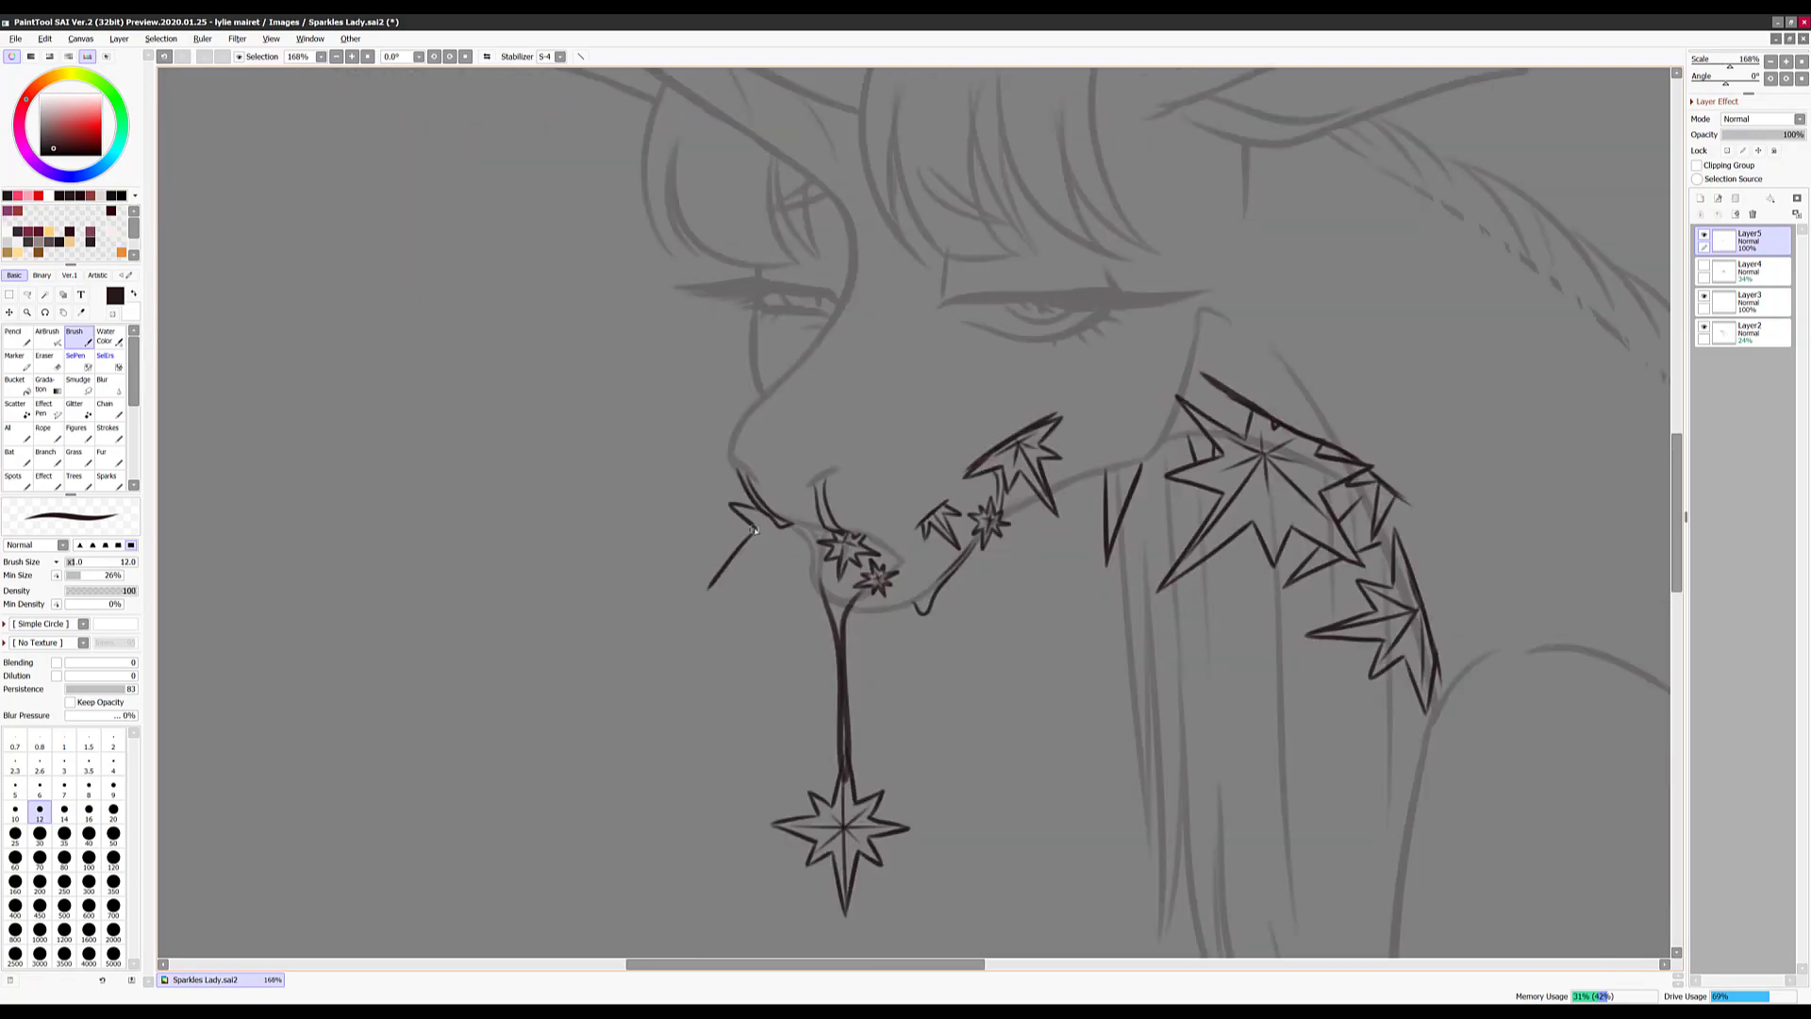
scroll(952, 559, down, 4)
scroll(841, 506, up, 3)
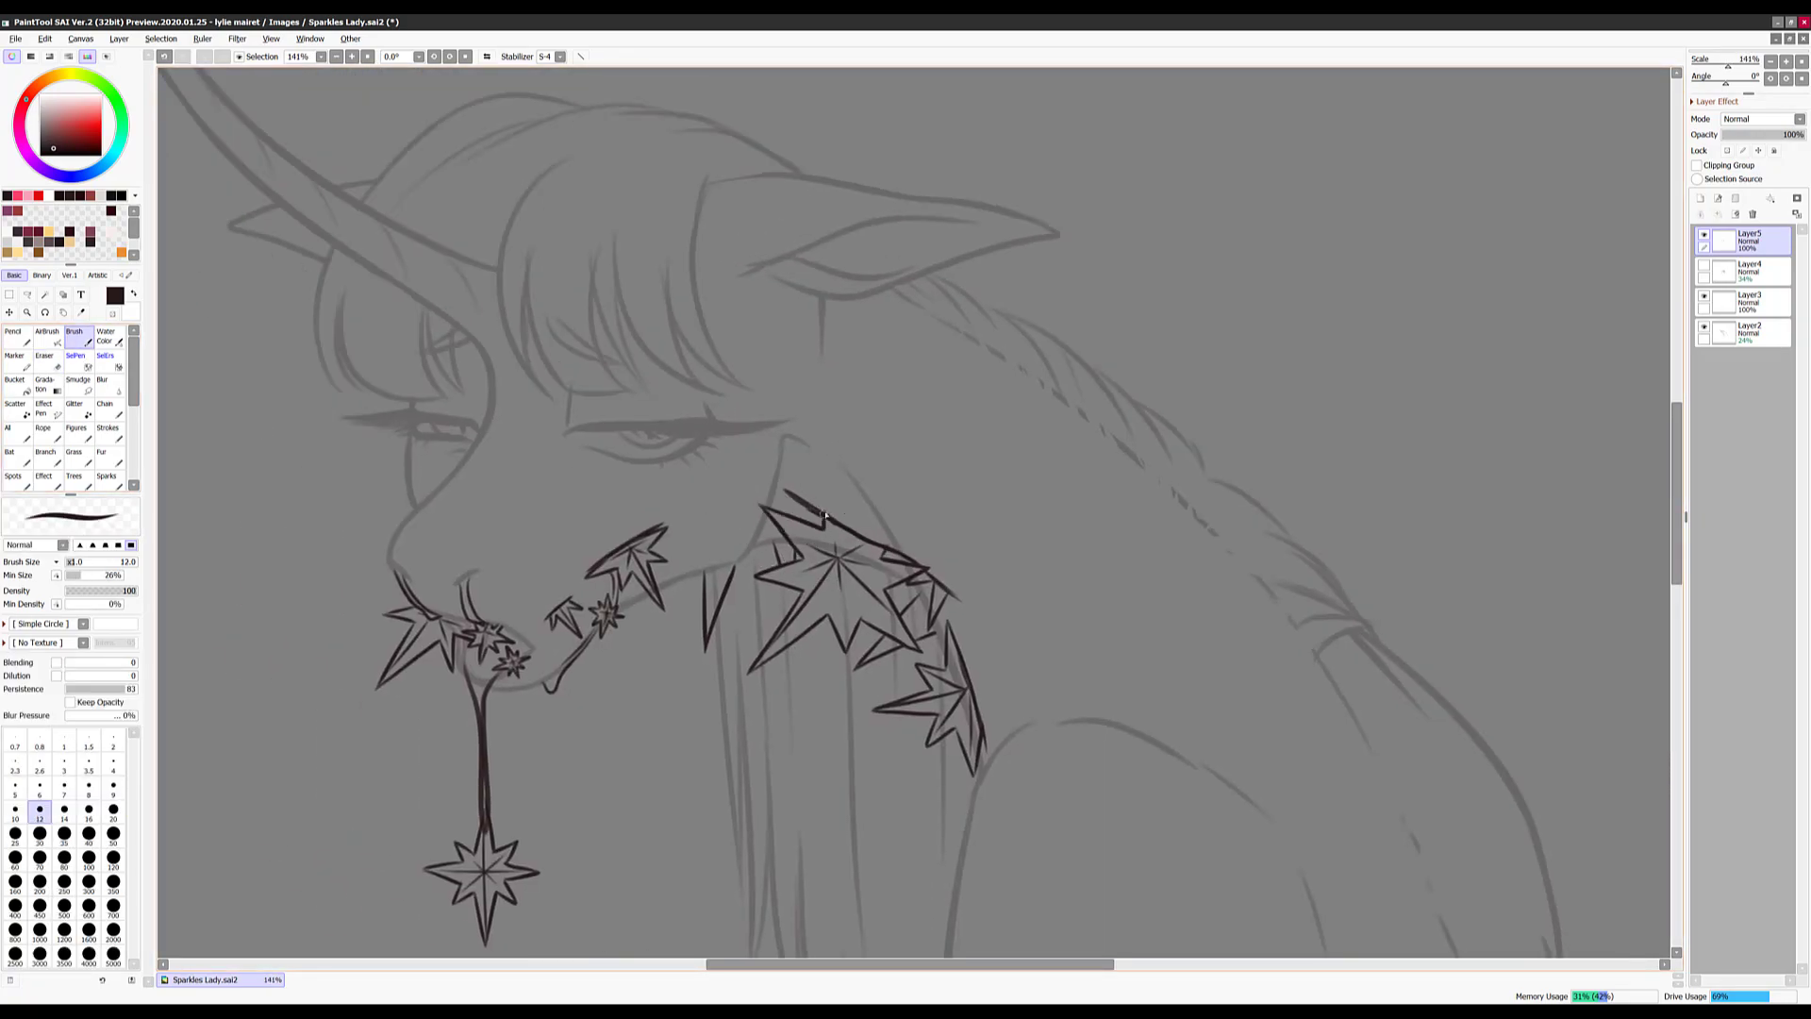
Erase the Layer2 sketch lines that run through the stars with the size 50 Eraser
scroll(420, 486, up, 2)
key(e)
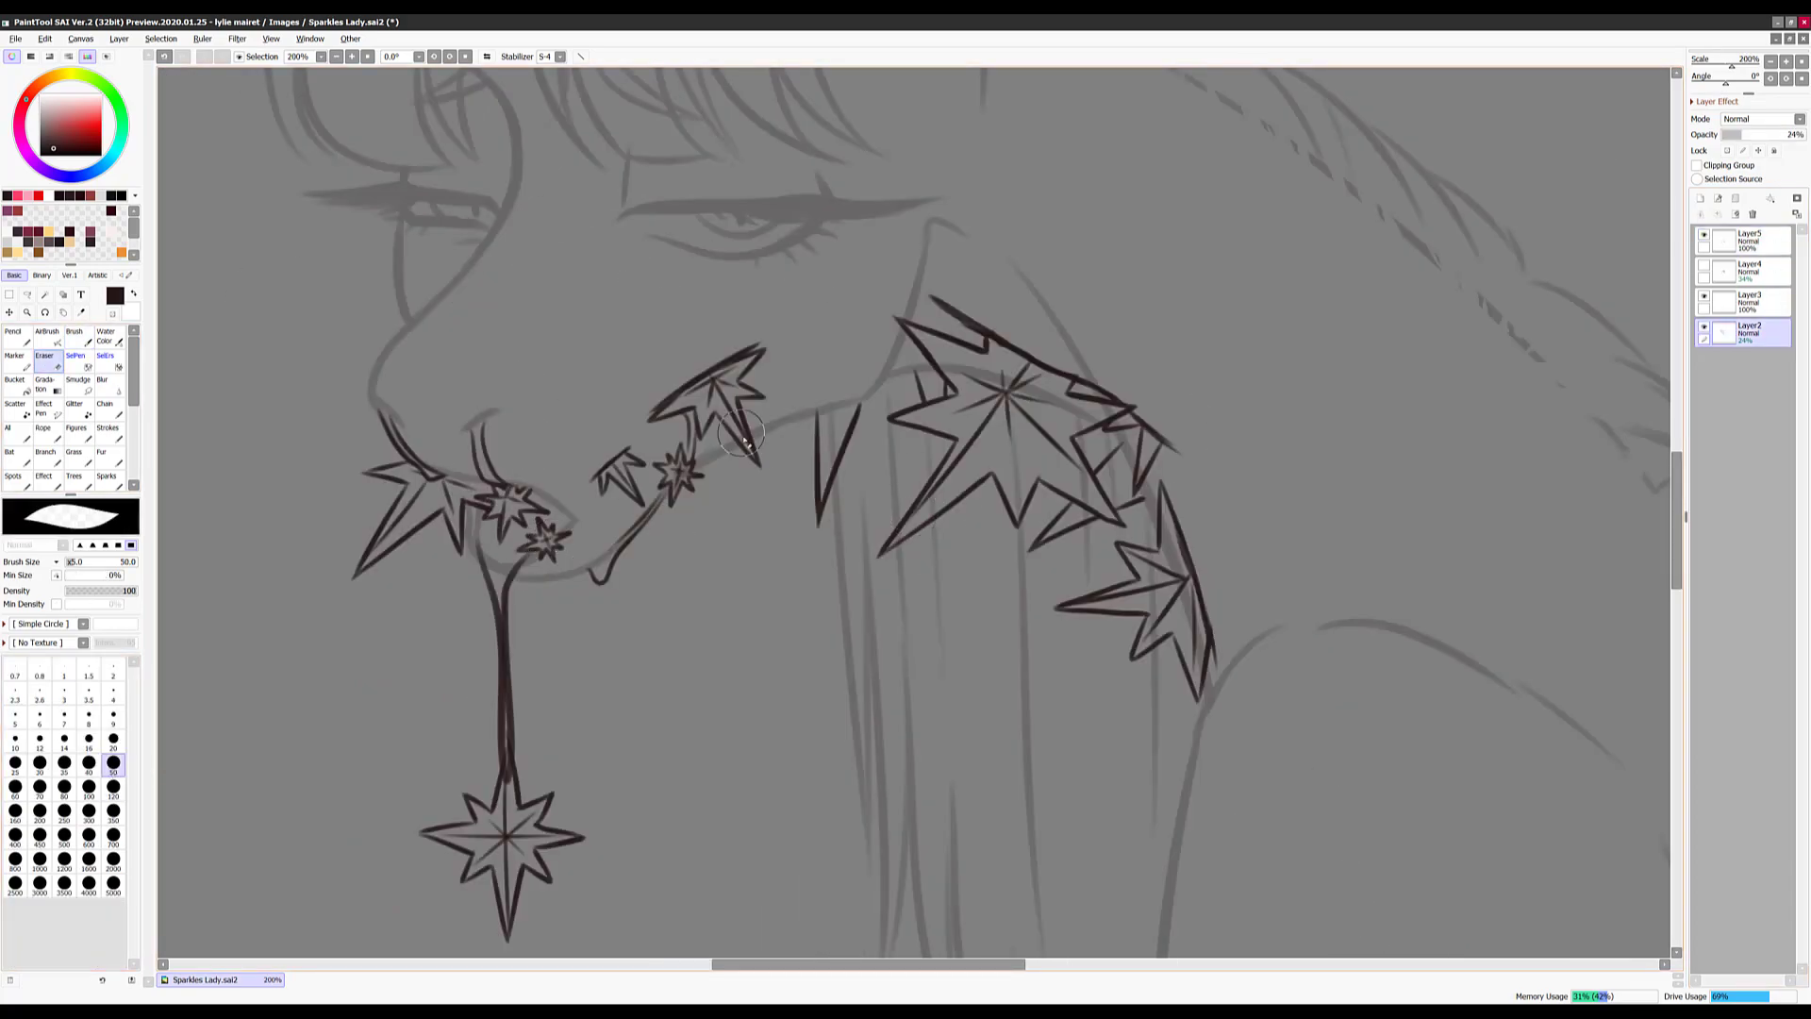
scroll(1086, 423, down, 4)
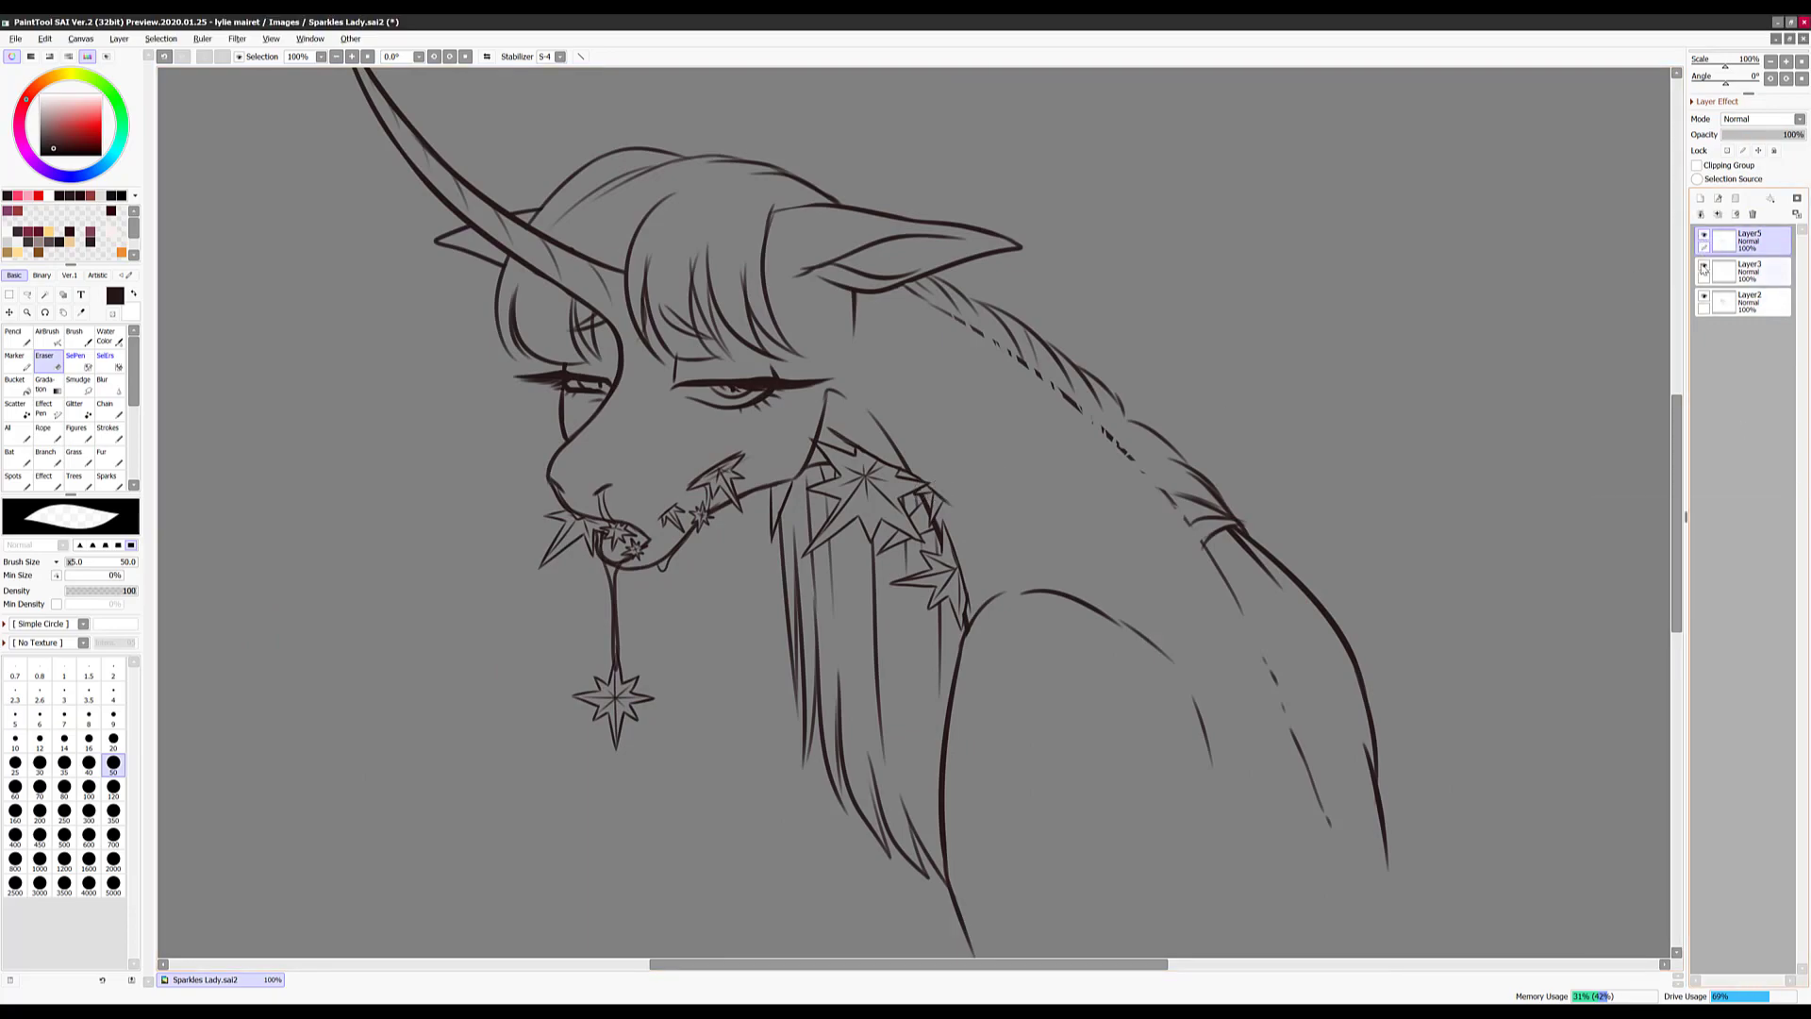
Merge the sketch layers down into Layer2 and reposition the whole drawing on the canvas
key(ctrl+e)
key(ctrl+e)
scroll(1467, 243, down, 1)
key(ctrl+t)
key(Return)
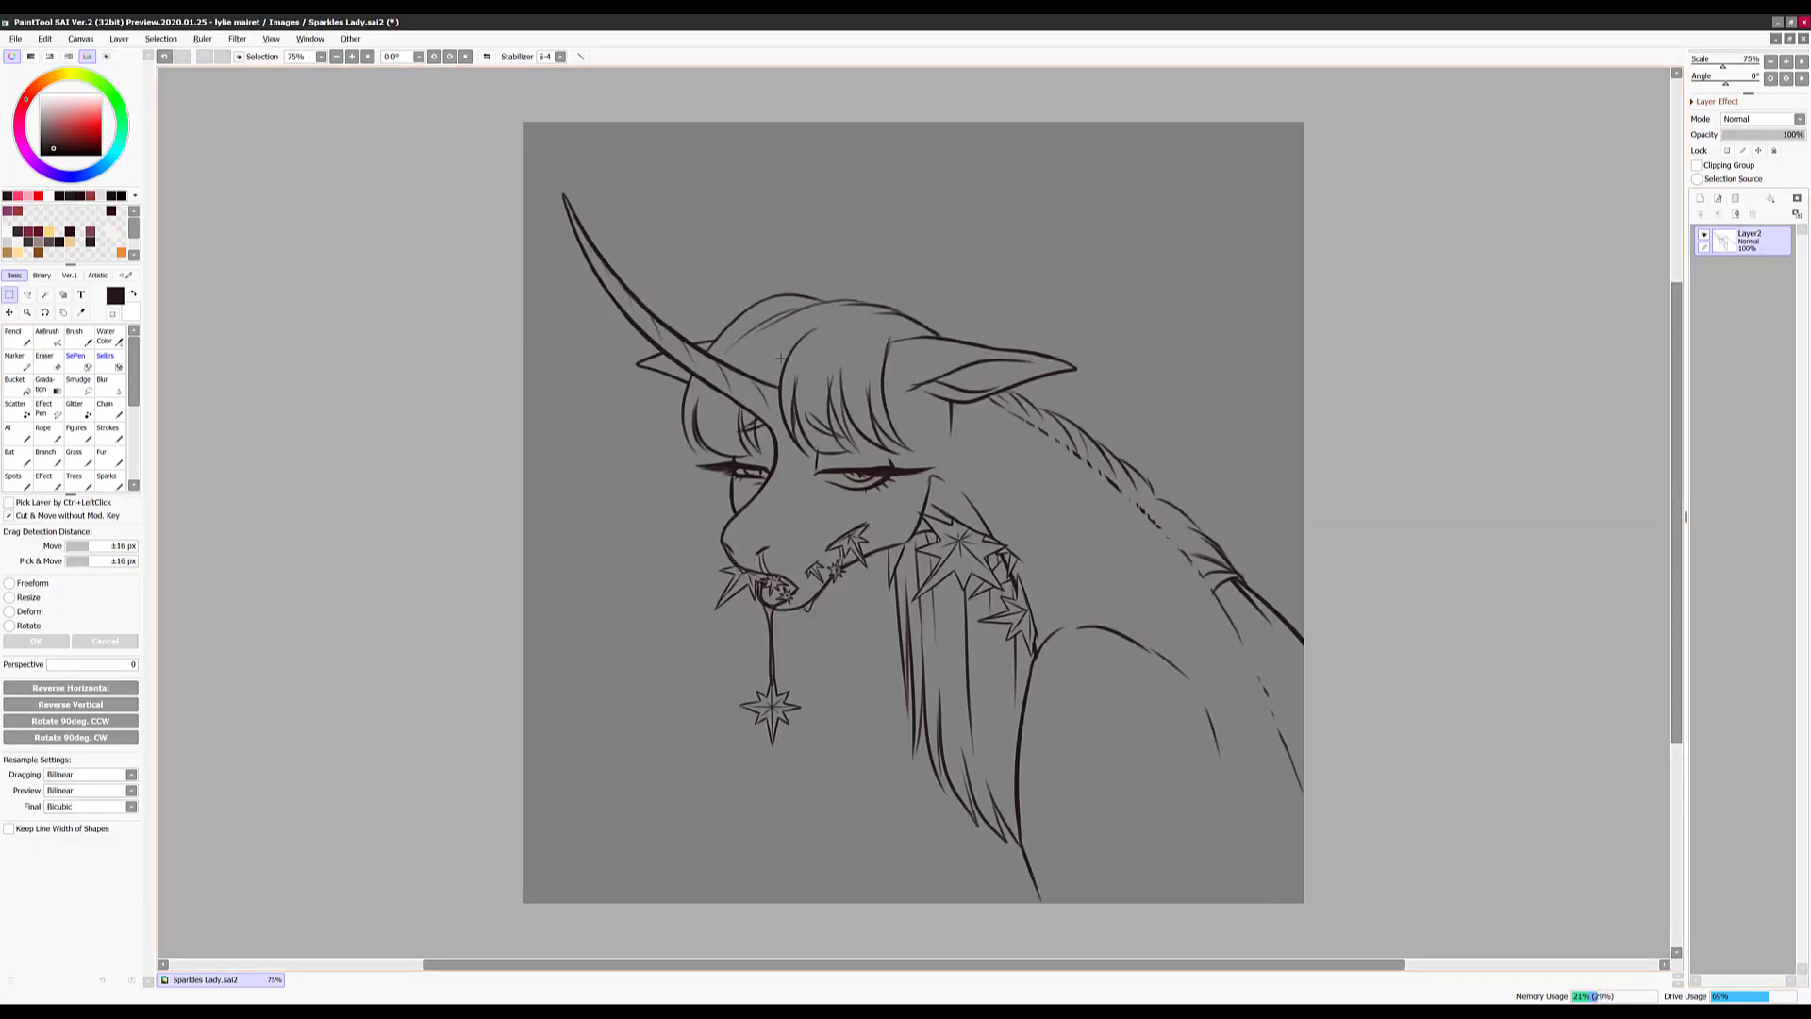
Draw tear streaks running down the face from the eyes with the size 12 Brush
scroll(956, 465, up, 3)
key(b)
scroll(965, 637, down, 3)
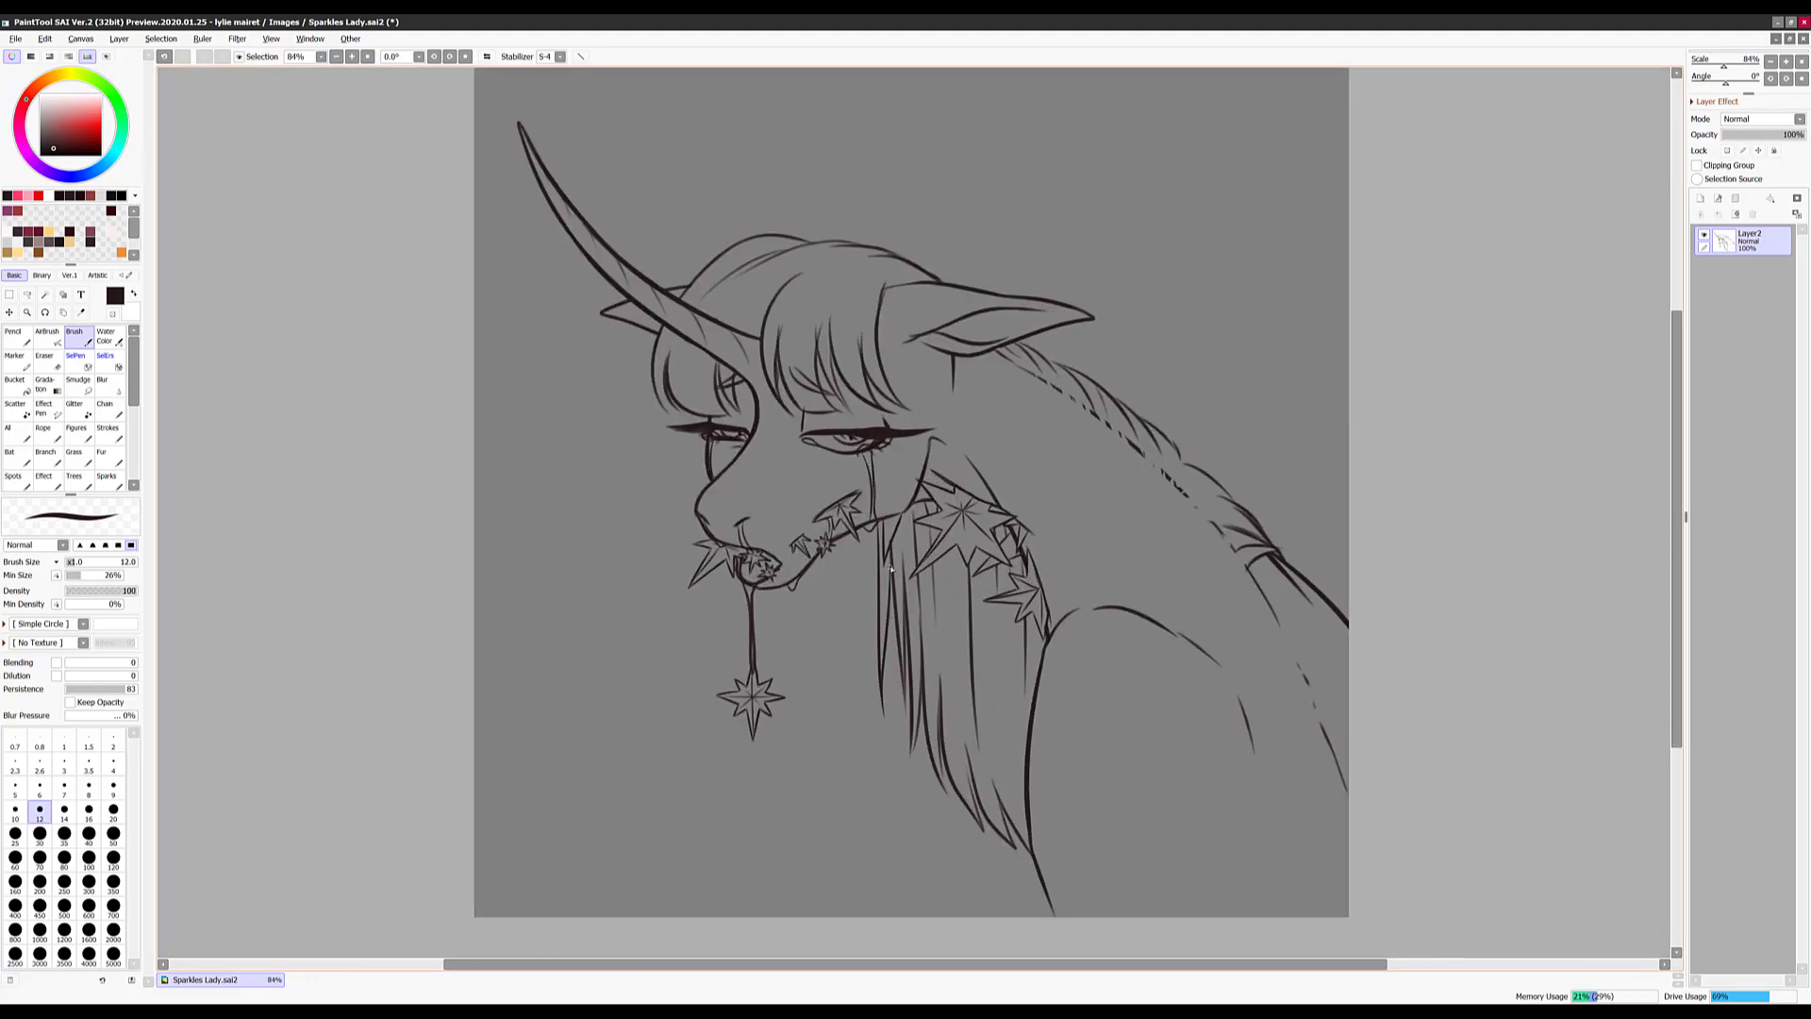
Fade the Layer2 sketch to about 15% opacity and ink the bangs above the near eye on a new layer with the size 9 Brush
drag(1797, 134, 1734, 134)
click(1699, 198)
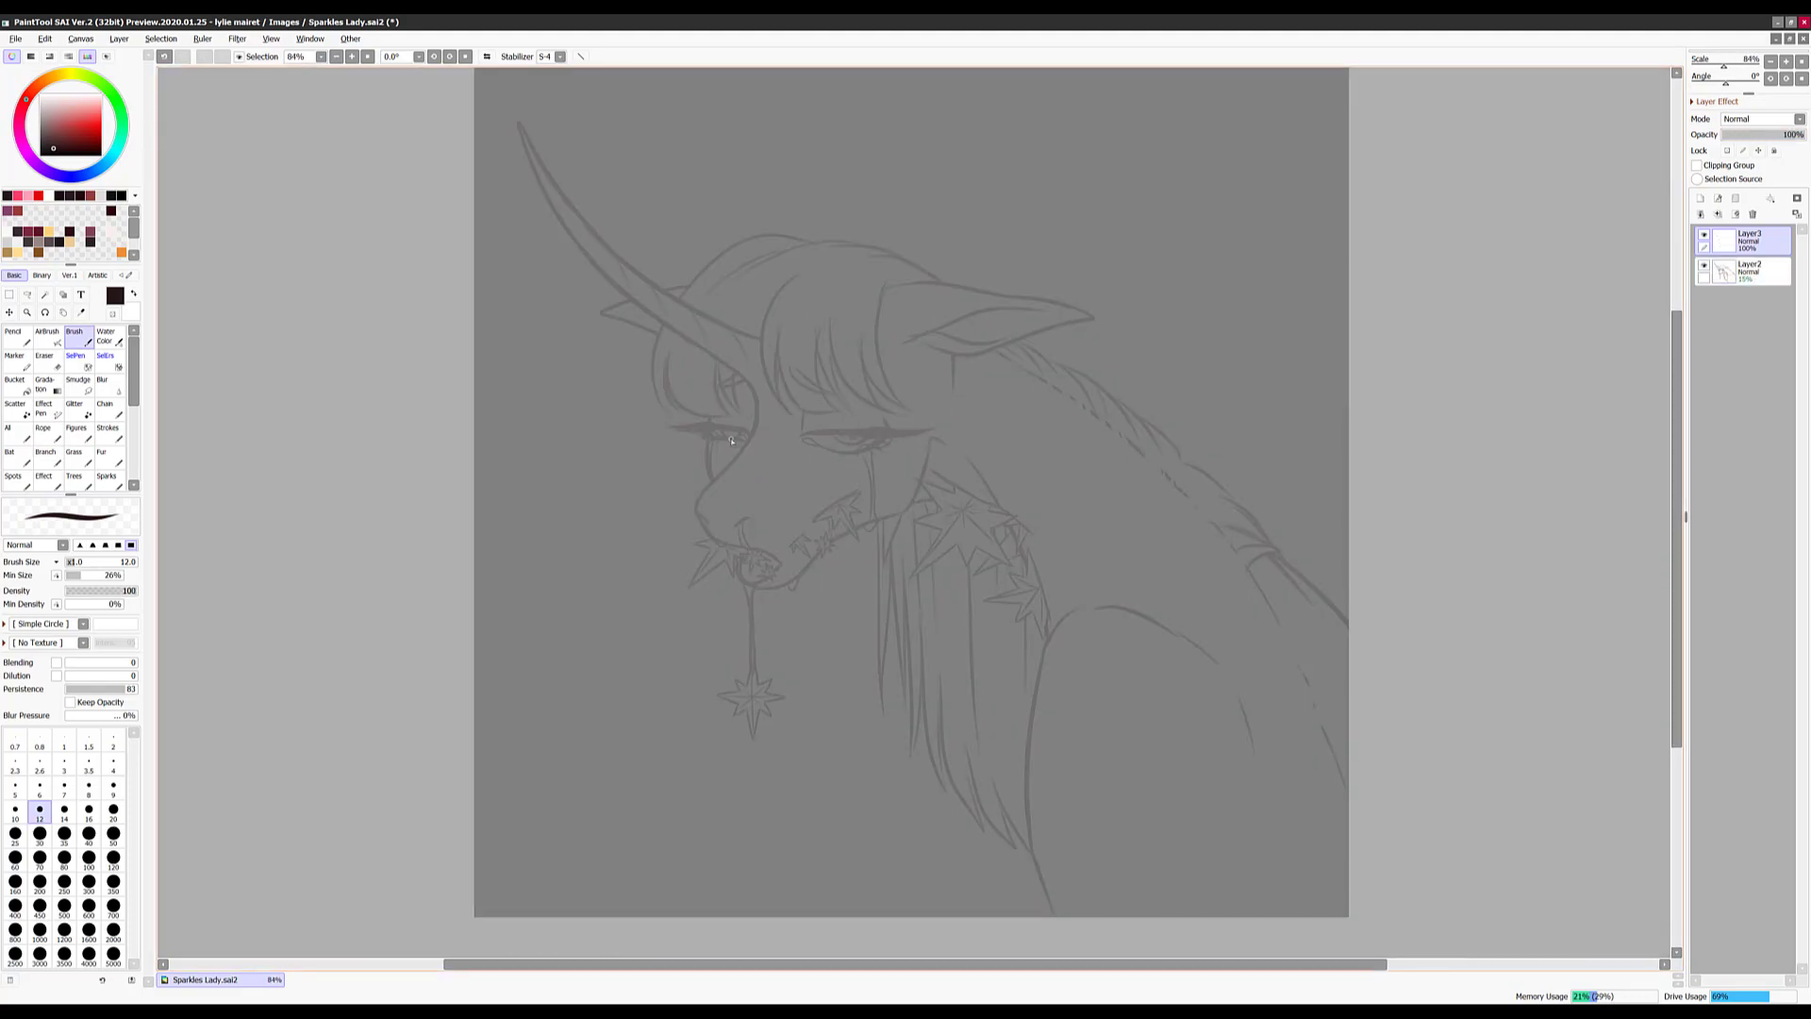
scroll(891, 569, up, 4)
drag(877, 231, 958, 760)
drag(651, 388, 809, 768)
drag(768, 405, 954, 755)
drag(1014, 292, 1179, 618)
drag(703, 312, 957, 609)
mouse_move(957, 608)
mouse_down()
mouse_move(930, 756)
mouse_move(906, 390)
mouse_up()
drag(566, 76, 707, 391)
Ink the near eye's heavy upper lid, lower lid and lashes, and finish the bang strands above it
mouse_move(718, 488)
mouse_down()
mouse_move(1229, 450)
mouse_move(1177, 409)
mouse_up()
mouse_move(769, 462)
mouse_down()
mouse_move(962, 497)
mouse_move(863, 485)
mouse_up()
drag(1061, 436, 976, 498)
mouse_move(687, 167)
mouse_down()
mouse_move(769, 215)
mouse_move(848, 345)
mouse_up()
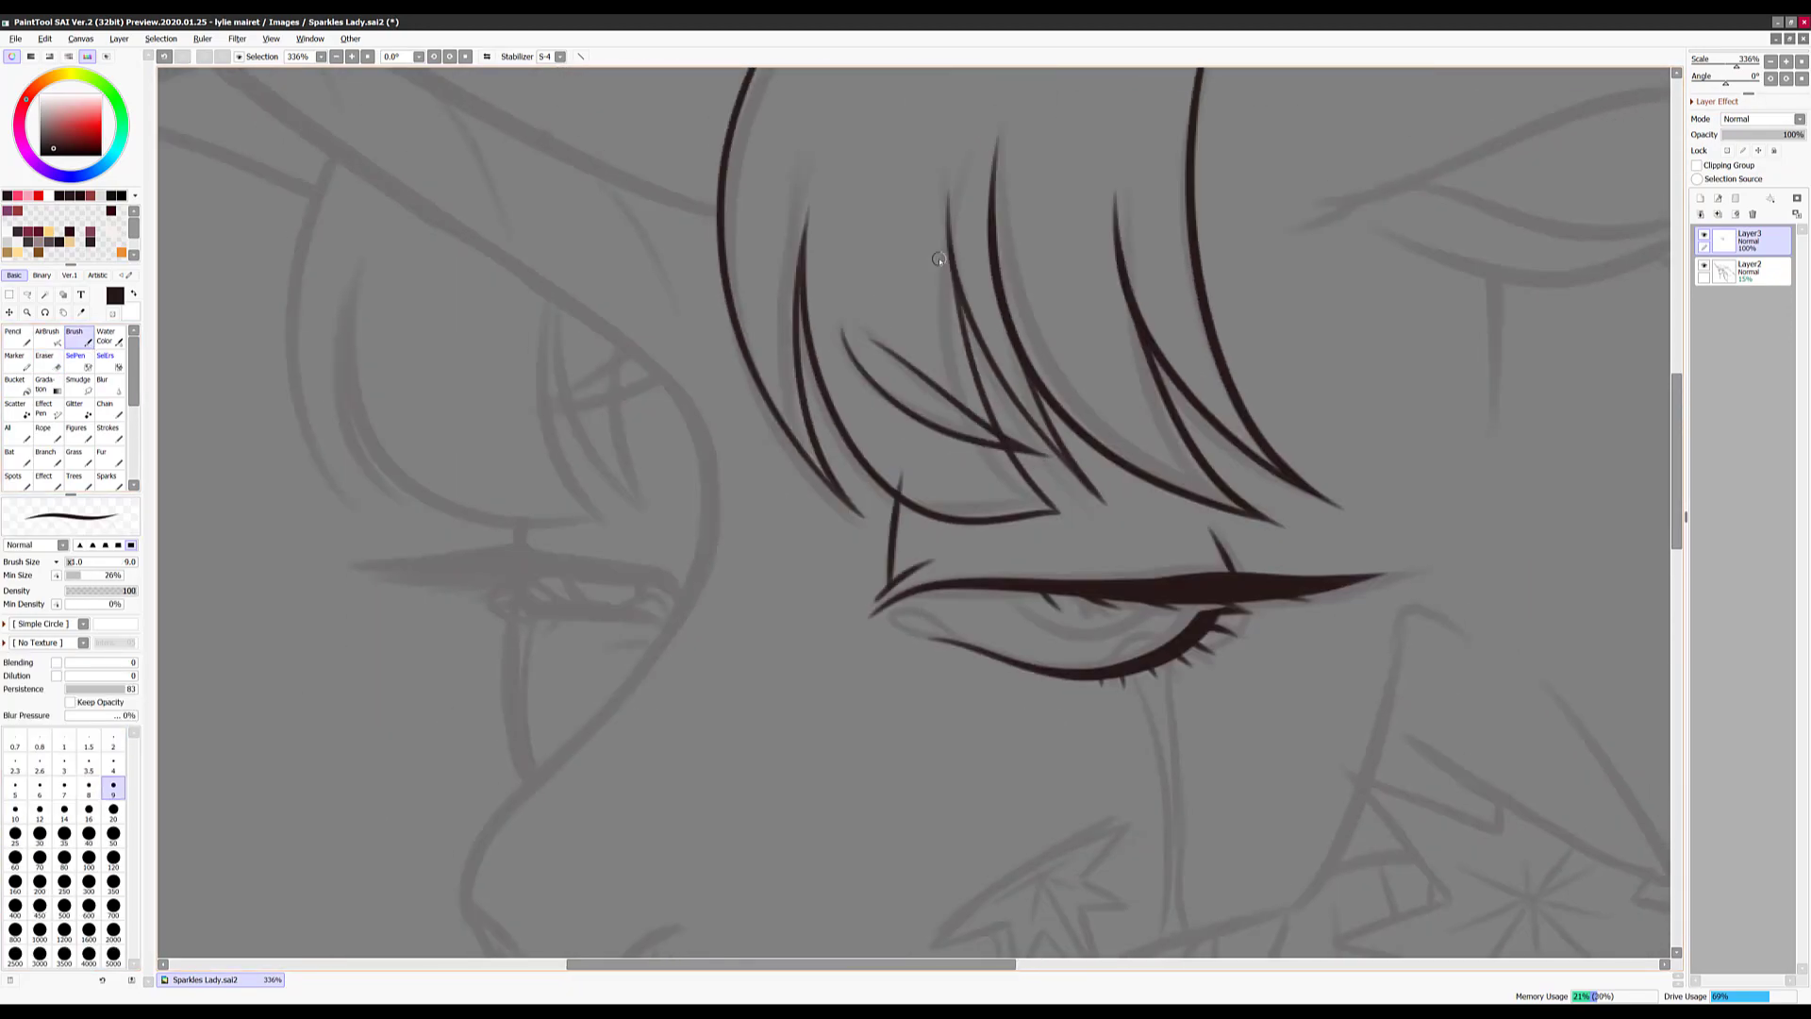
On a new layer, ink the horn with its ridges and the forehead, muzzle, nostril and upper lip contours
scroll(938, 259, down, 3)
drag(465, 151, 943, 651)
scroll(660, 377, up, 1)
drag(415, 122, 919, 707)
drag(605, 472, 984, 868)
mouse_move(412, 115)
mouse_down()
mouse_move(500, 281)
mouse_move(690, 540)
mouse_move(962, 715)
mouse_up()
scroll(989, 356, up, 1)
mouse_move(920, 424)
mouse_down()
mouse_move(750, 604)
mouse_move(791, 670)
mouse_move(820, 583)
mouse_up()
scroll(746, 635, up, 2)
scroll(802, 585, down, 3)
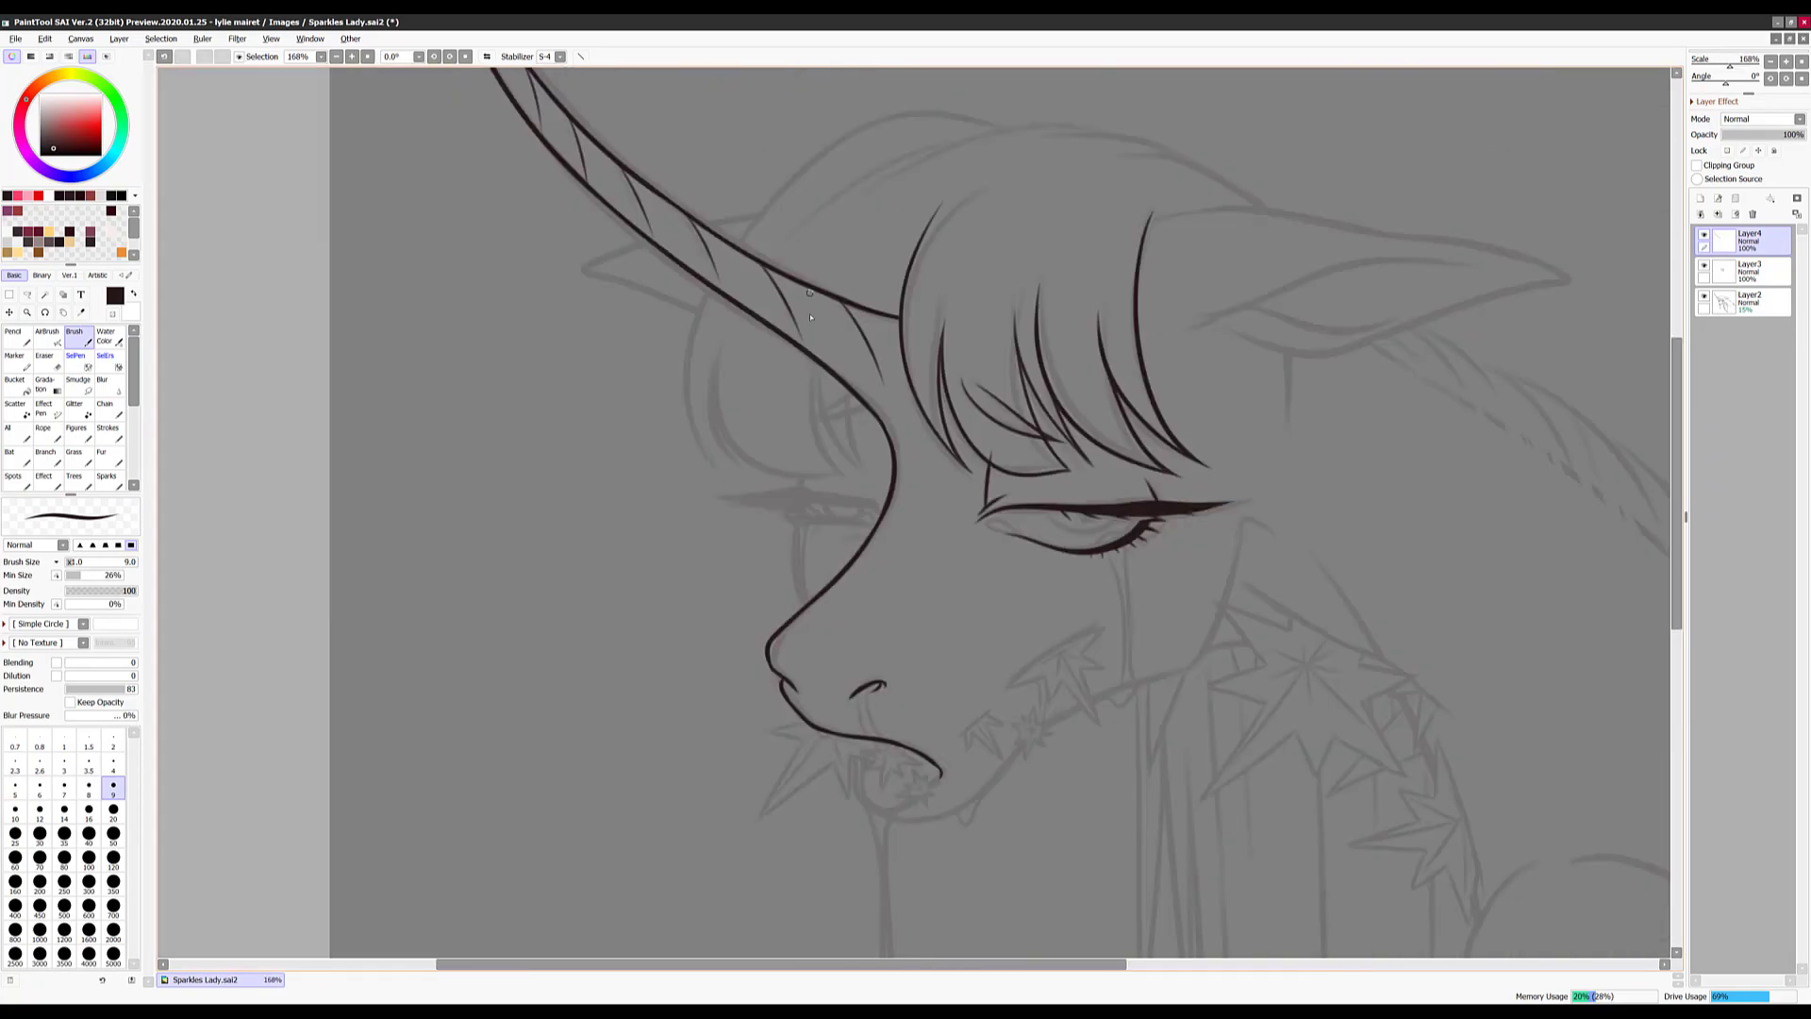
Ink the far-side bangs behind the horn, including the crossed strands
scroll(566, 471, up, 3)
drag(589, 450, 1132, 274)
drag(698, 472, 1283, 283)
scroll(1194, 416, right, 3)
drag(783, 420, 1194, 274)
scroll(1194, 416, down, 3)
scroll(929, 410, up, 4)
scroll(929, 411, down, 3)
scroll(929, 410, right, 3)
Ink the far eye's lids and lashes and the far cheek contour below it
mouse_move(755, 519)
mouse_down()
mouse_move(670, 486)
mouse_move(363, 450)
mouse_move(233, 469)
mouse_move(415, 458)
mouse_up()
scroll(377, 453, right, 1)
drag(538, 485, 324, 482)
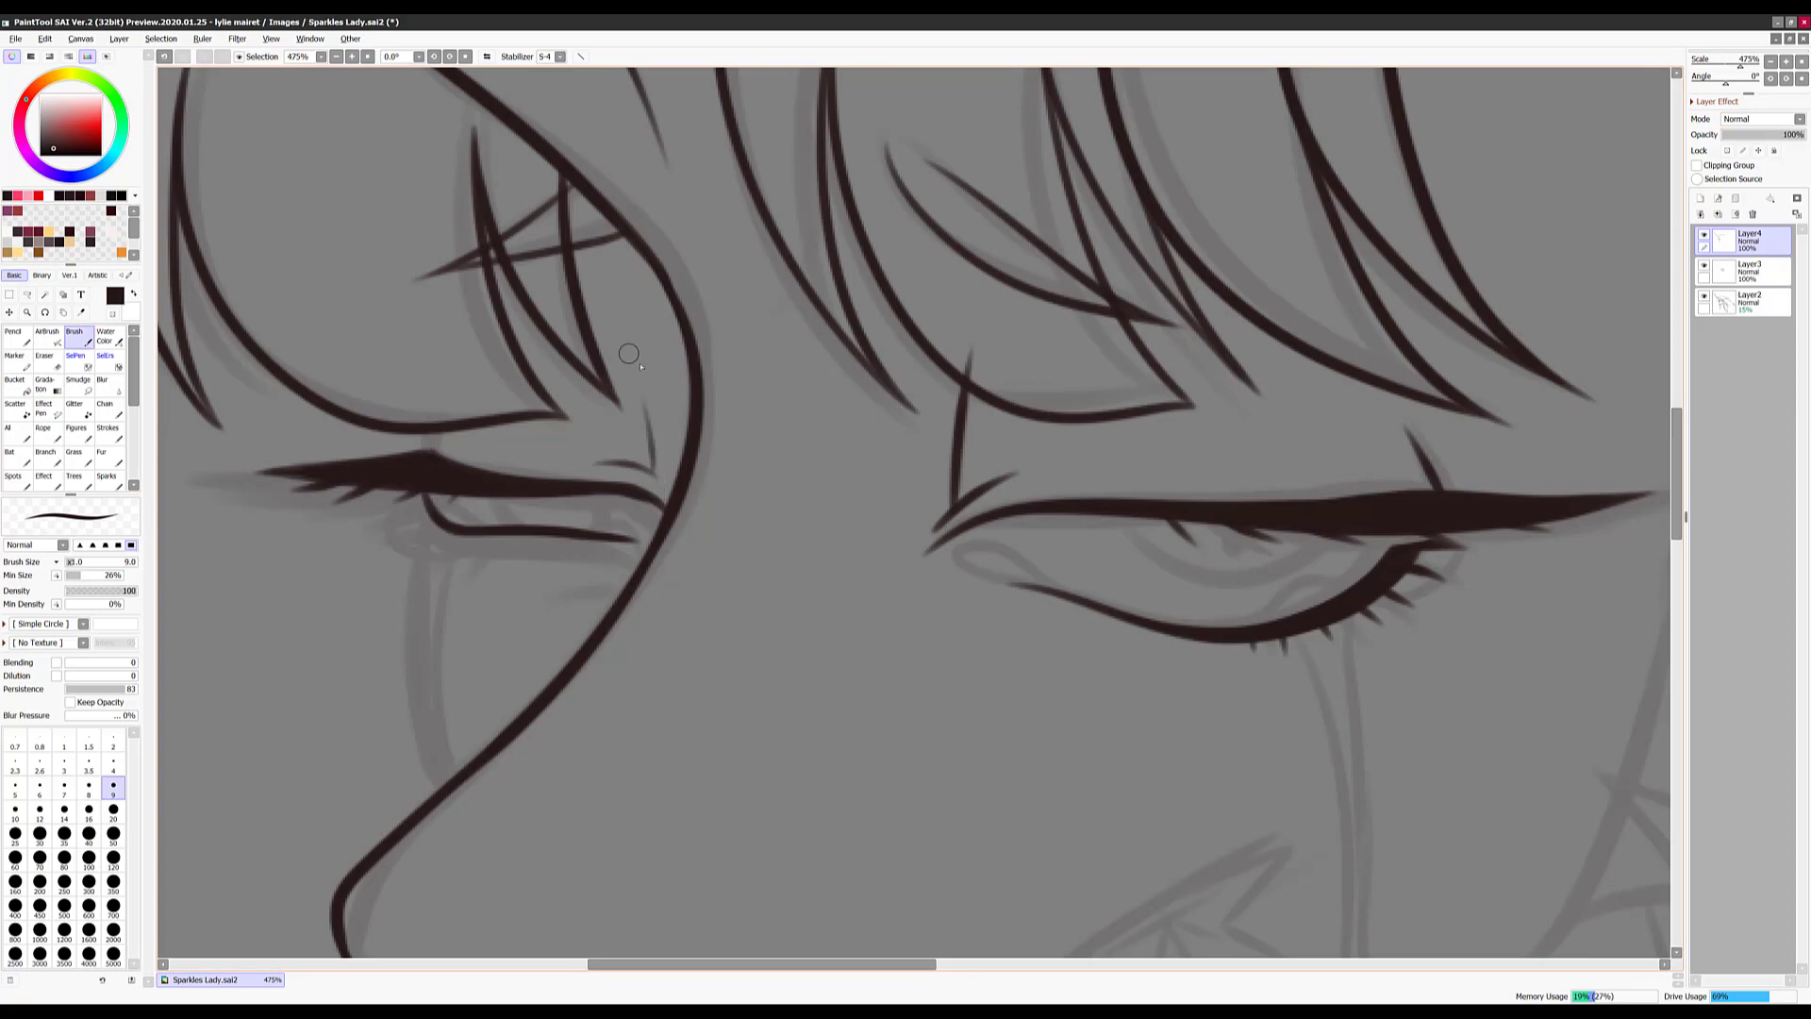
scroll(600, 237, down, 2)
drag(415, 436, 432, 698)
scroll(509, 460, left, 1)
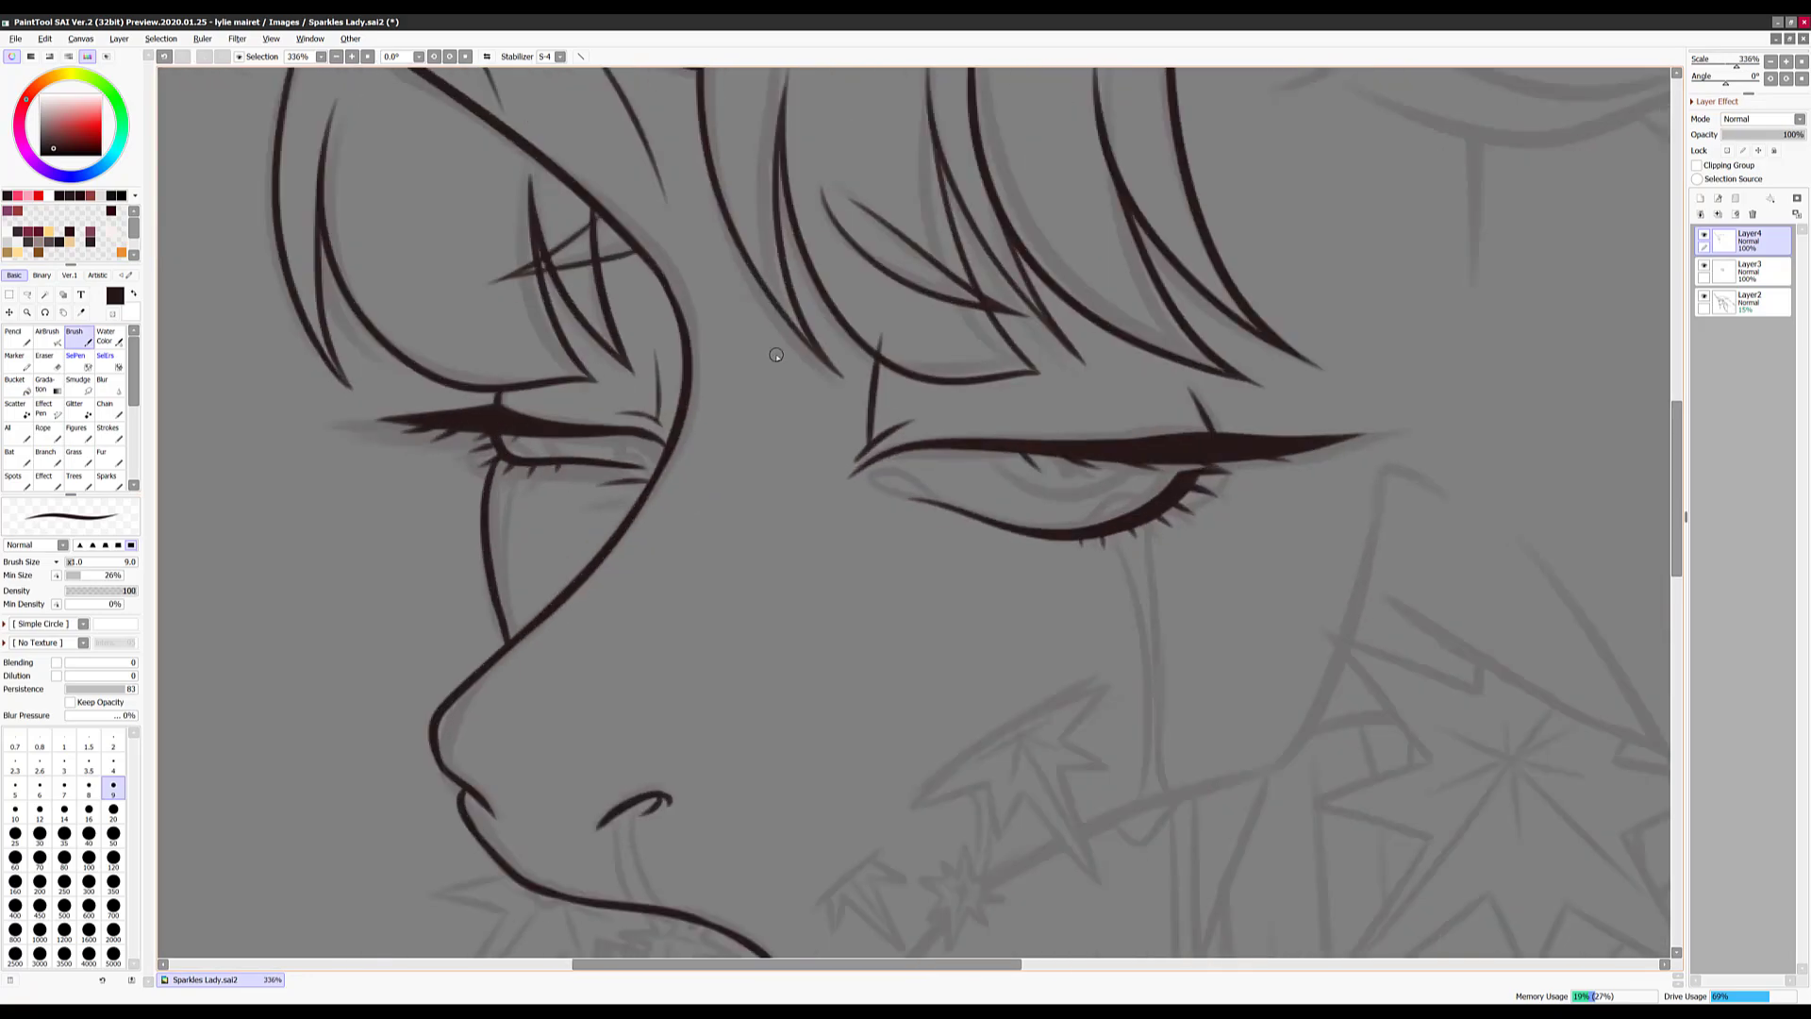
On a new layer, ink the spiky star under the nose and the two stars on the lips
scroll(775, 355, down, 3)
scroll(776, 355, up, 4)
scroll(1386, 462, right, 2)
drag(1297, 450, 1524, 533)
drag(1523, 532, 647, 647)
scroll(660, 566, down, 3)
scroll(679, 489, up, 4)
mouse_move(679, 490)
mouse_down()
mouse_move(902, 574)
mouse_move(891, 489)
mouse_up()
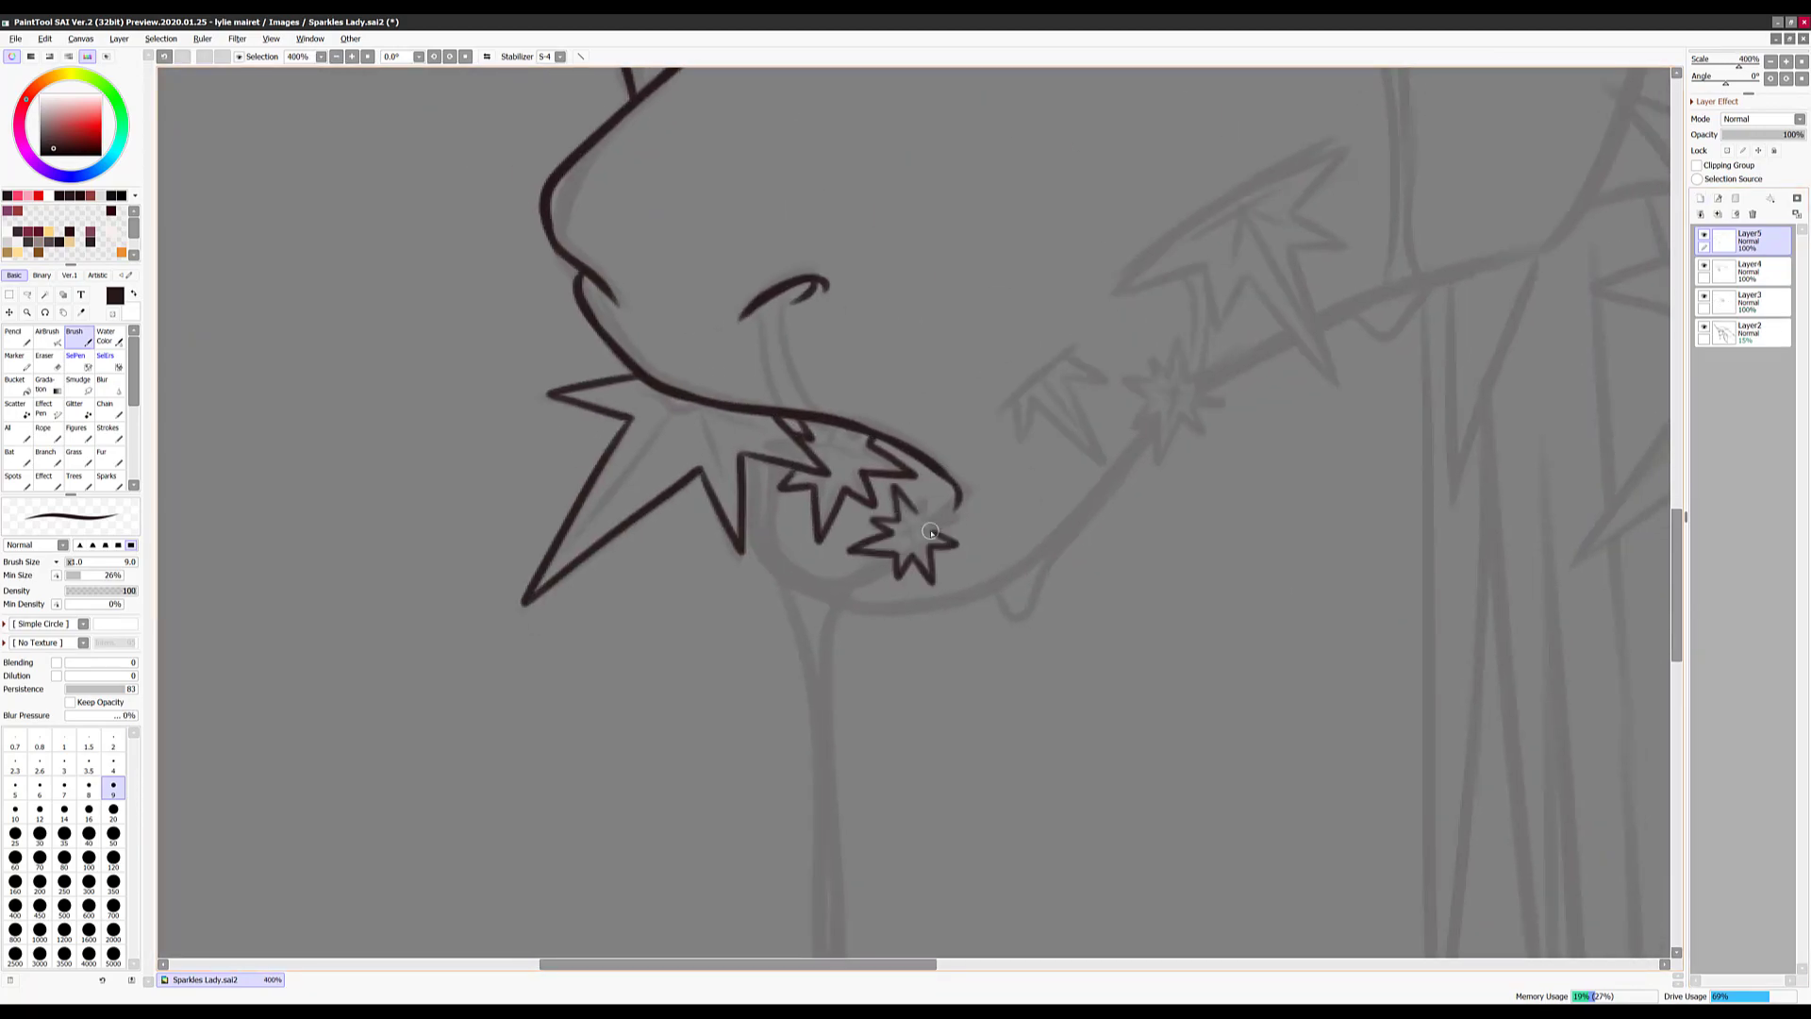
On Layer4, ink the lower lip and both edges of the strand hanging from the mouth
ctrl+click(914, 508)
mouse_move(782, 477)
mouse_down()
mouse_move(794, 603)
mouse_move(769, 647)
mouse_move(844, 590)
mouse_move(877, 625)
mouse_up()
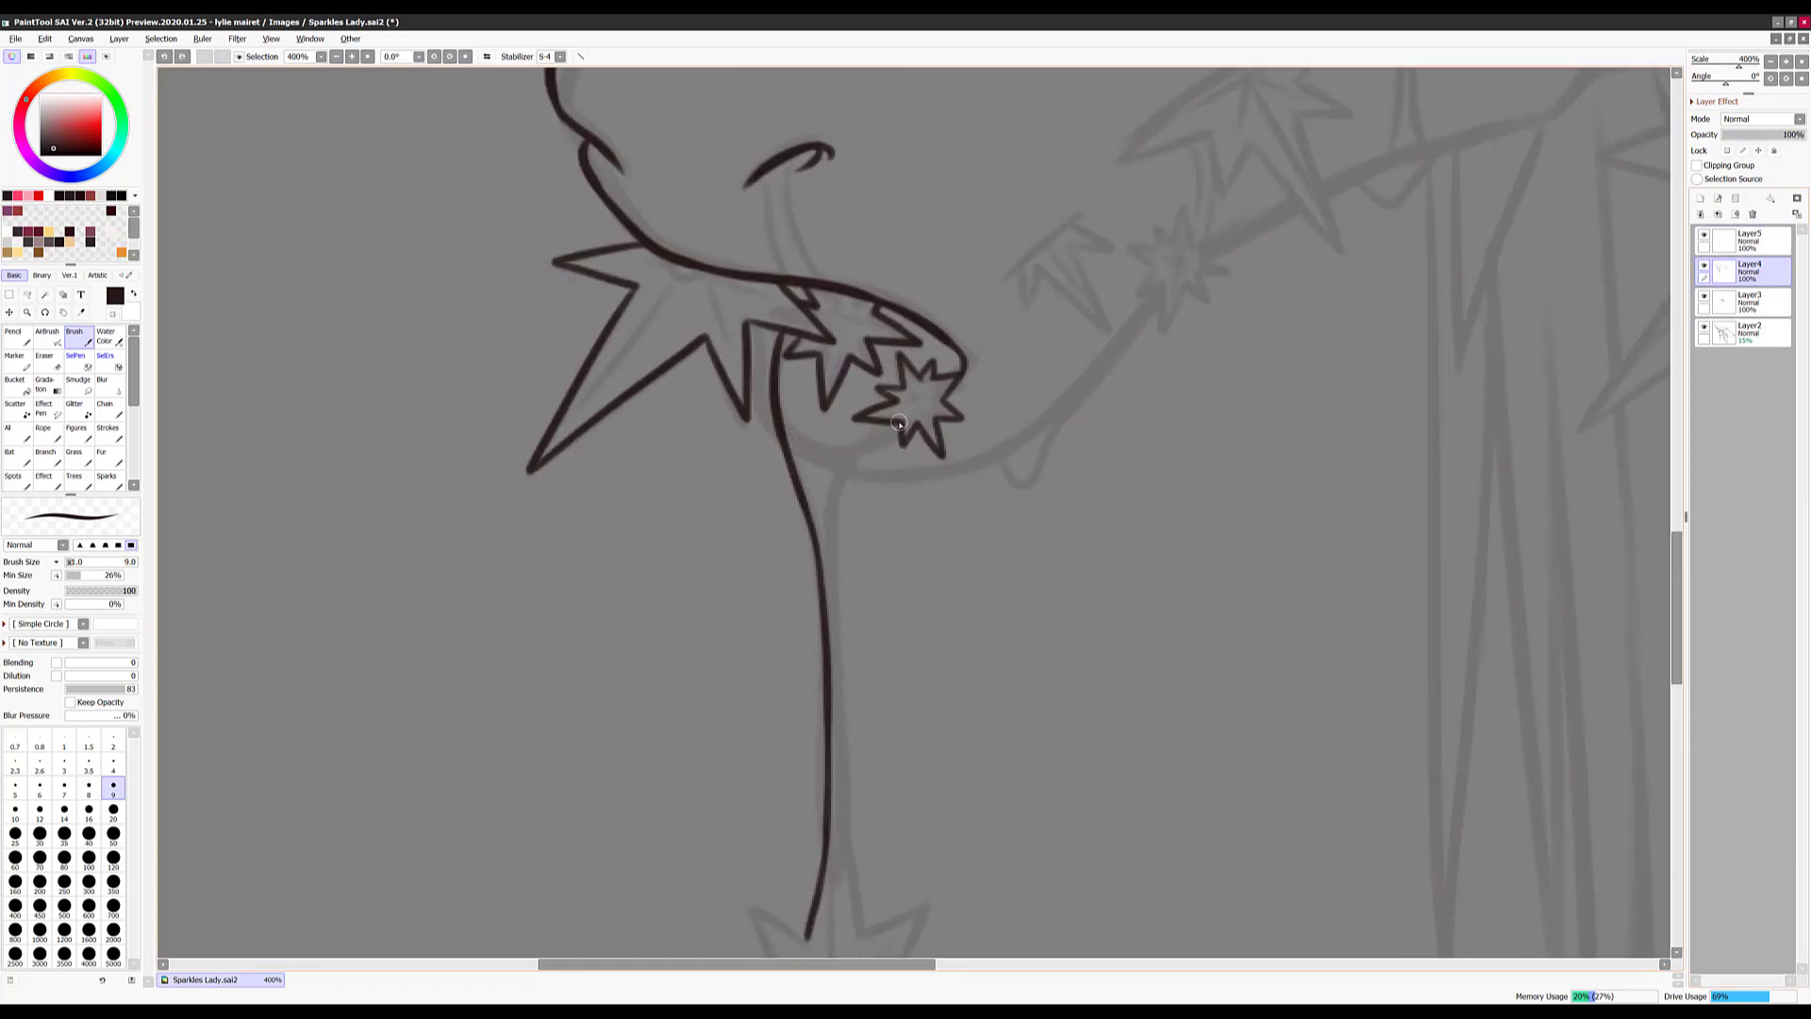
drag(898, 426, 802, 417)
drag(896, 443, 906, 558)
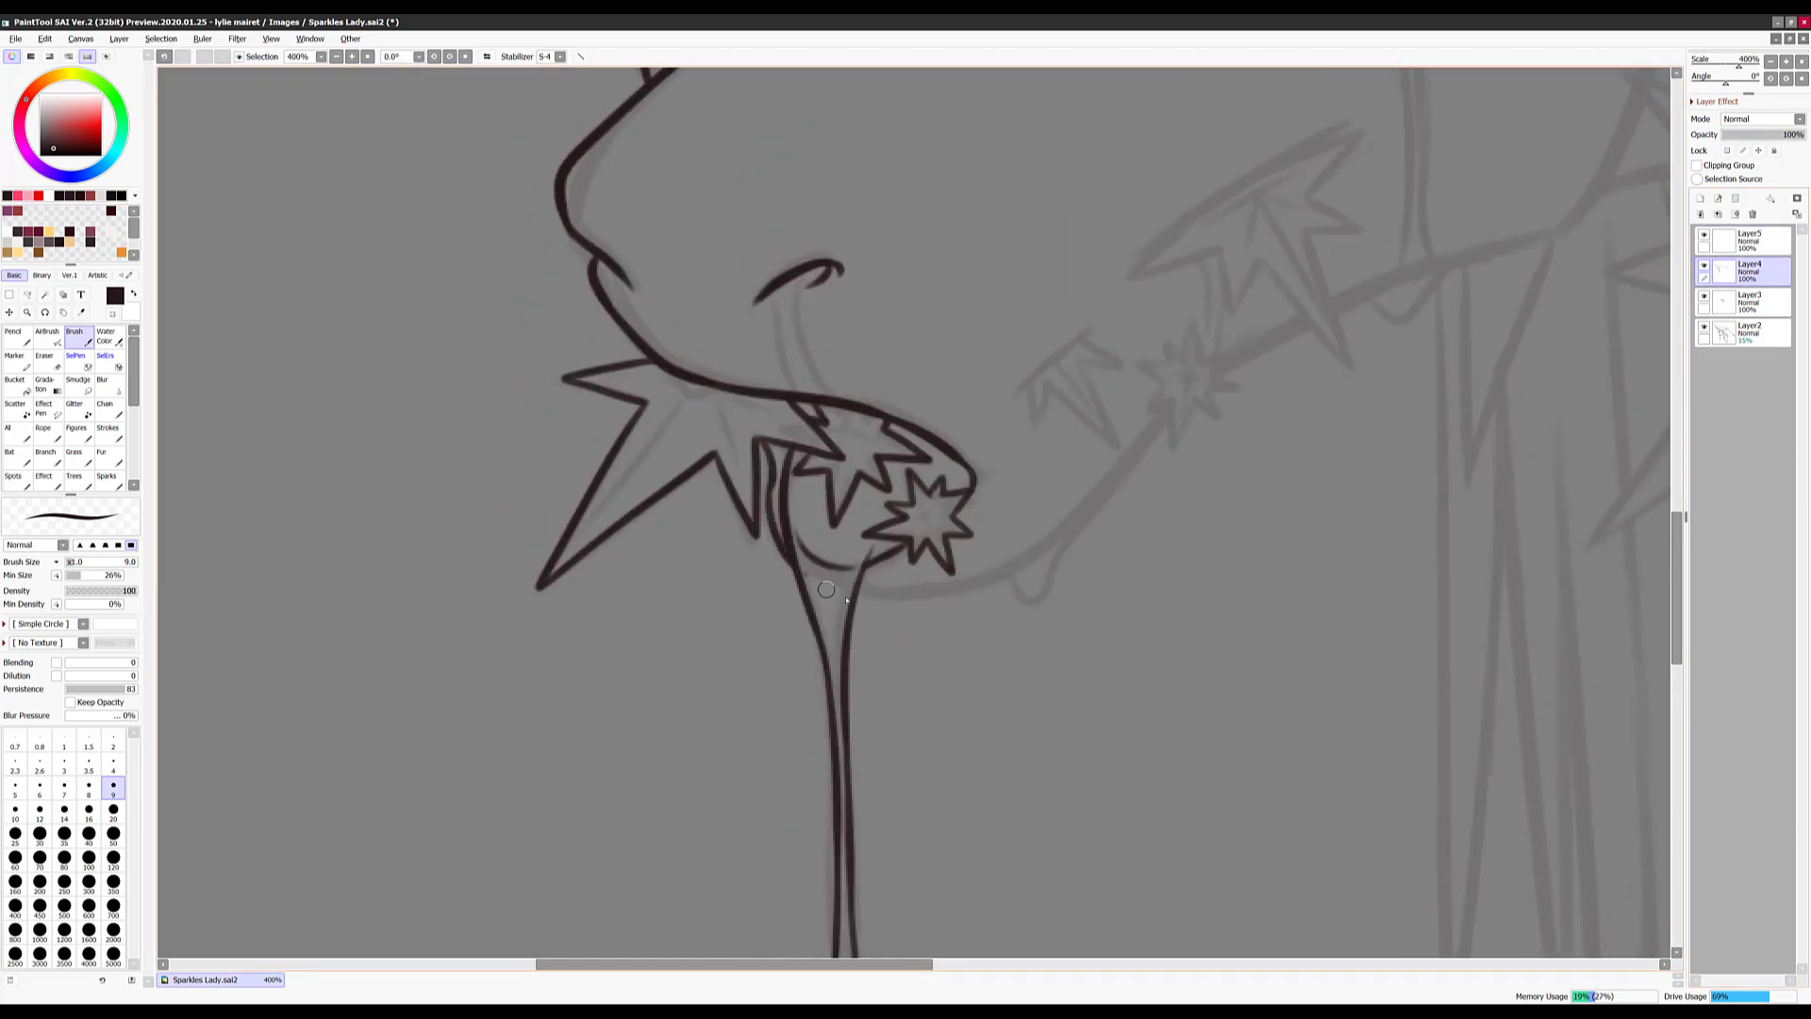
scroll(1044, 543, down, 3)
scroll(867, 489, up, 3)
On Layer5, ink the star at the end of the strand and the curve of the chin
ctrl+click(866, 489)
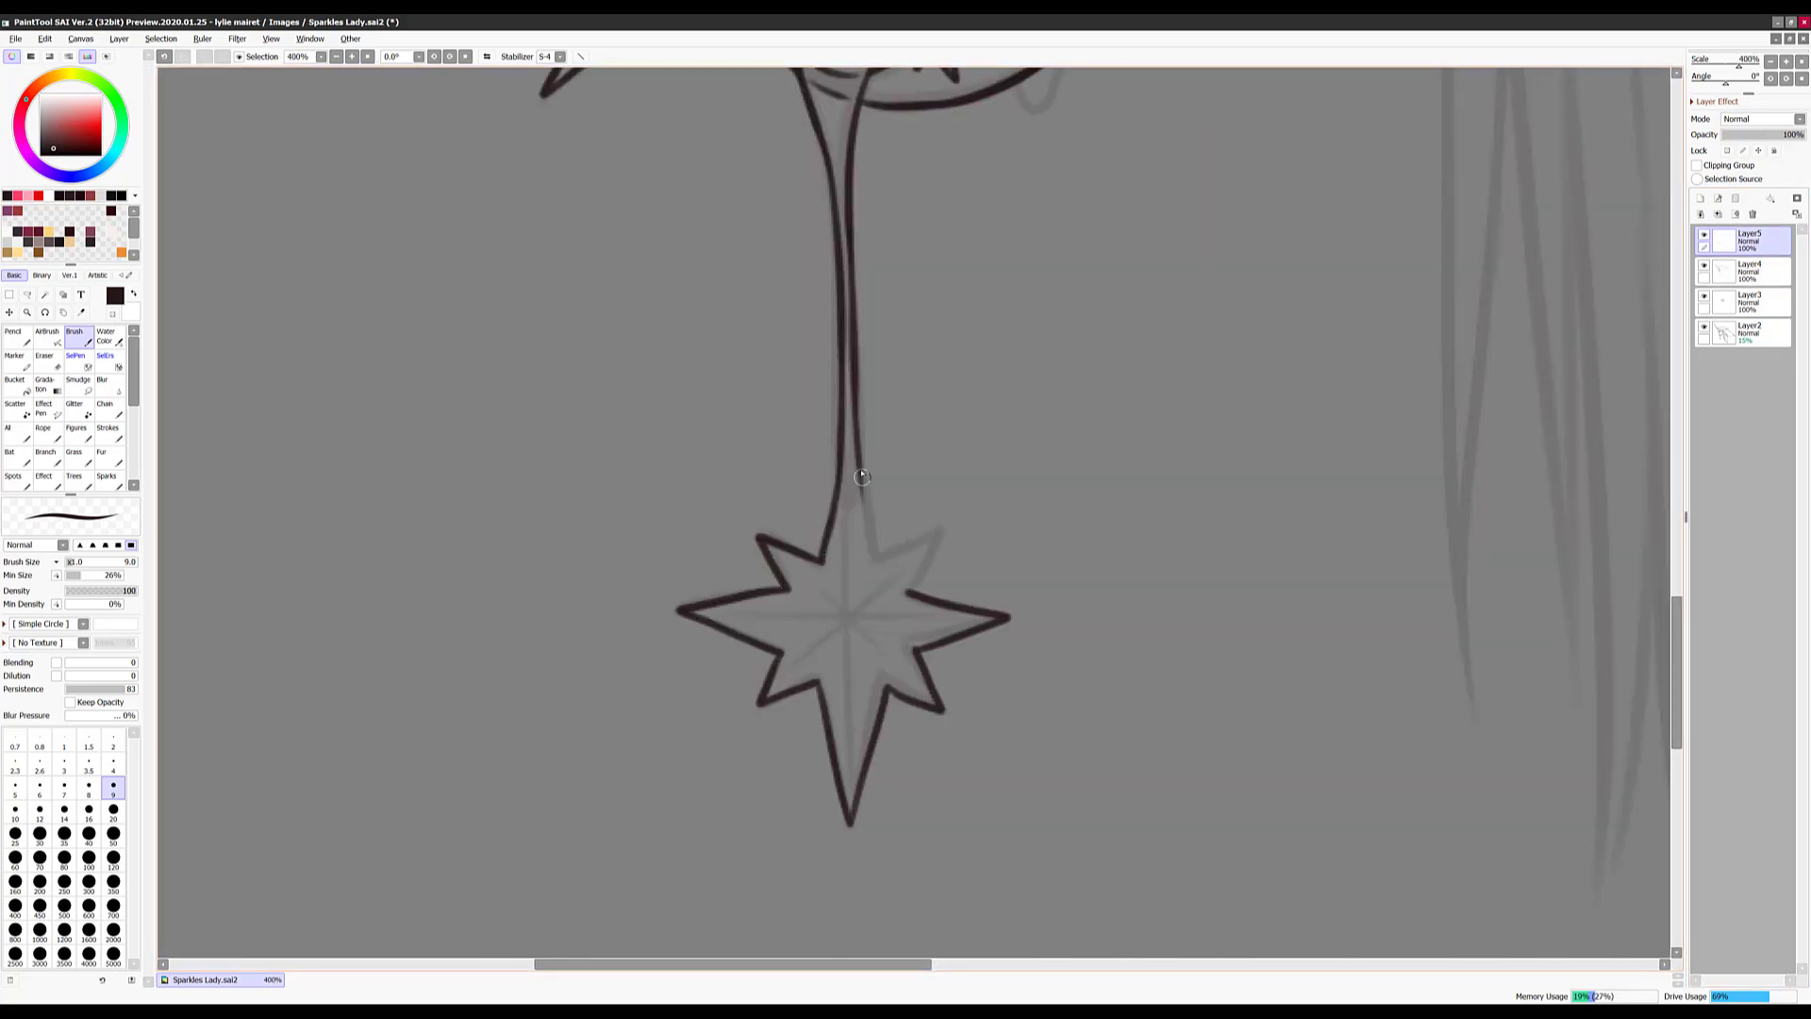
scroll(804, 721, down, 5)
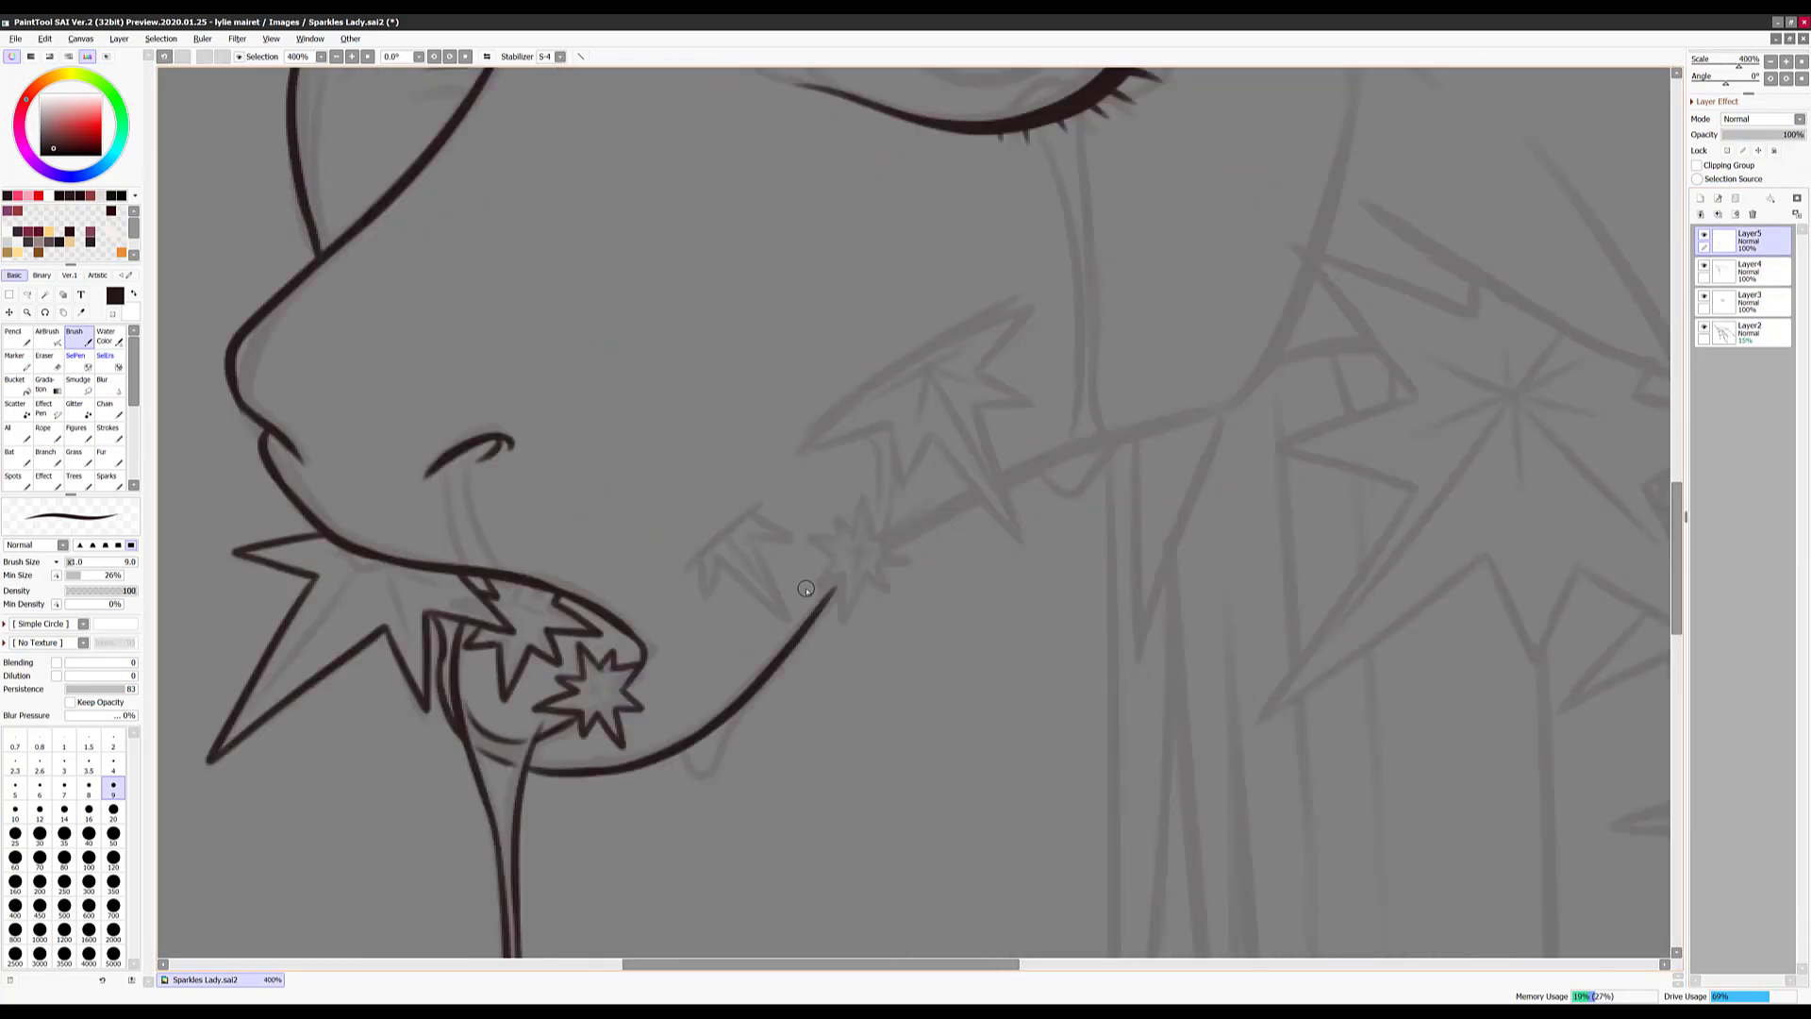
Ink the two small stars on the chin and merge Layer5 into the layer below
scroll(849, 566, up, 6)
drag(849, 563, 870, 562)
drag(944, 484, 888, 531)
mouse_move(950, 650)
mouse_down()
mouse_move(1016, 658)
mouse_move(842, 754)
mouse_up()
key(ctrl+e)
Ink the star on the cheek and the jawline leading back from it
drag(798, 580, 1079, 535)
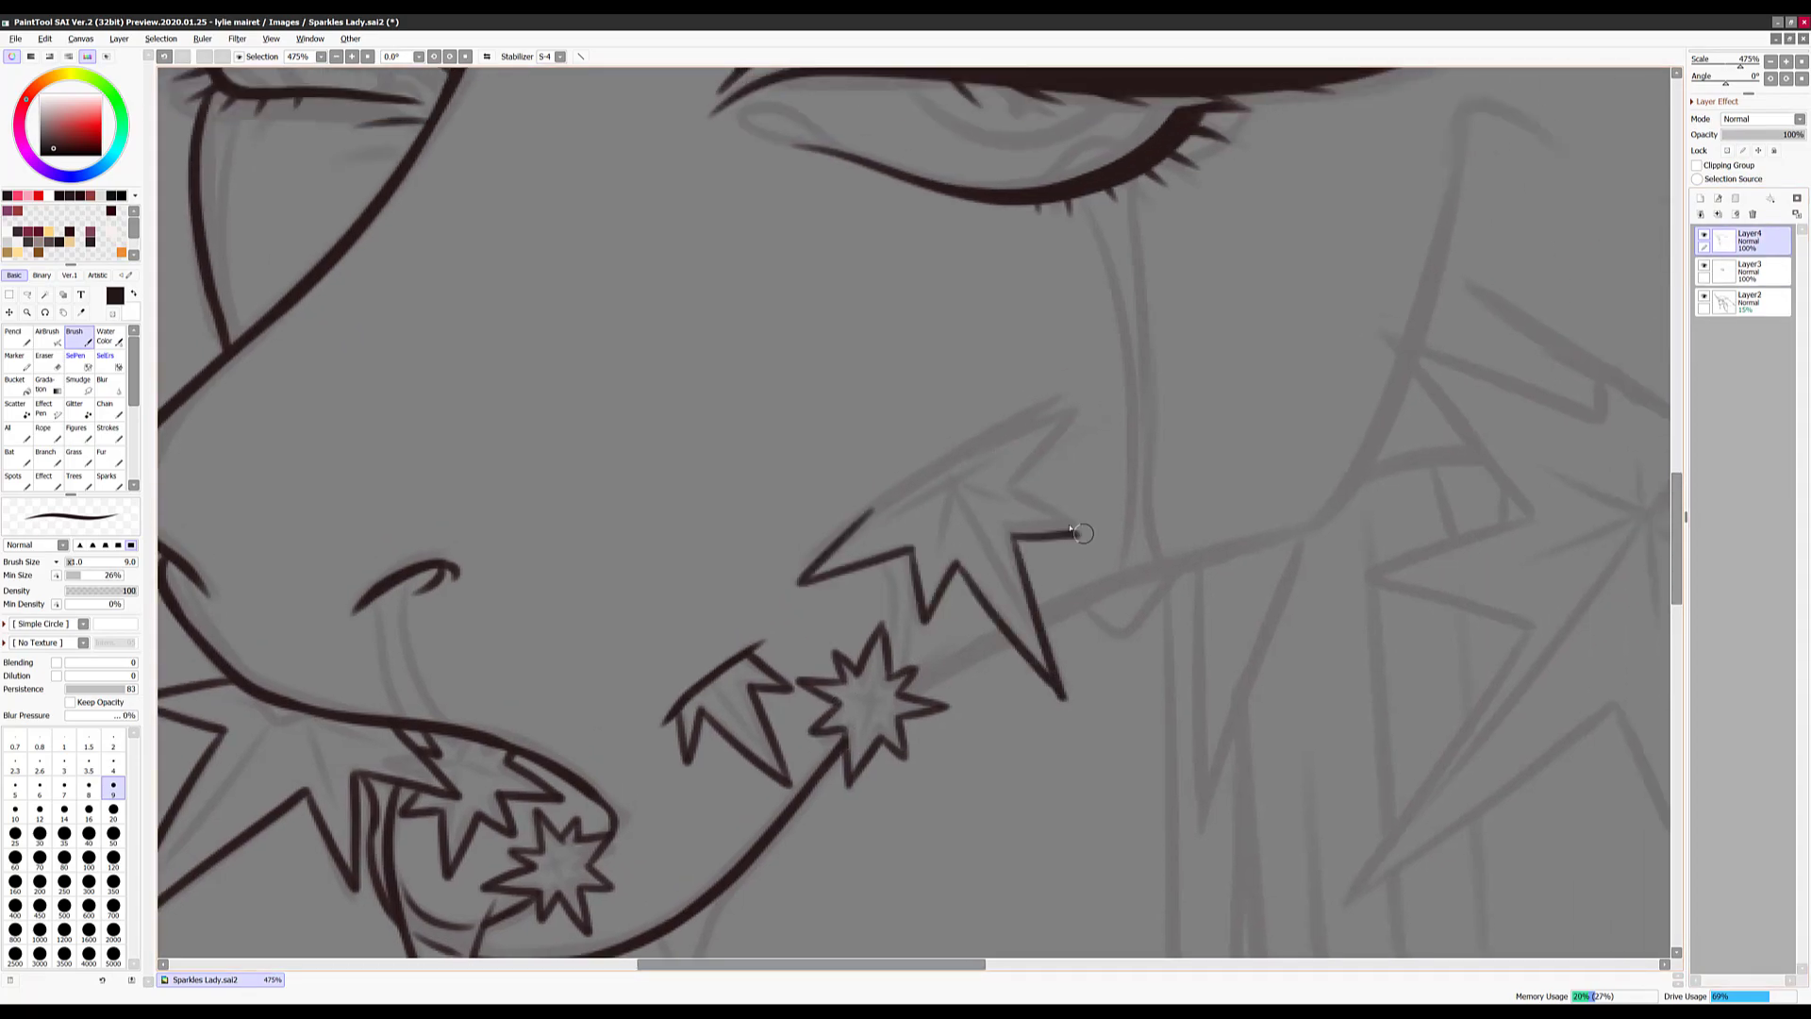
drag(1205, 559, 748, 377)
mouse_move(748, 376)
mouse_down()
mouse_move(943, 453)
mouse_move(849, 561)
mouse_up()
mouse_move(849, 561)
mouse_down()
mouse_move(806, 804)
mouse_move(1085, 610)
mouse_move(912, 633)
mouse_up()
mouse_move(891, 731)
mouse_down()
mouse_move(1172, 476)
mouse_move(1015, 439)
mouse_up()
mouse_move(1014, 439)
mouse_down()
mouse_move(1092, 489)
mouse_move(1323, 559)
mouse_up()
key(Home)
Ink the large star behind the jaw, the small points beside it and the lower neck star
drag(695, 271, 1023, 473)
mouse_move(909, 202)
mouse_down()
mouse_move(1071, 477)
mouse_move(1297, 646)
mouse_up()
drag(1297, 646, 1127, 557)
mouse_move(1035, 500)
mouse_down()
mouse_move(1007, 665)
mouse_move(1328, 587)
mouse_up()
drag(685, 580, 948, 396)
mouse_move(1404, 535)
mouse_down()
mouse_move(1029, 409)
mouse_move(946, 311)
mouse_up()
mouse_move(946, 312)
mouse_down()
mouse_move(698, 620)
mouse_move(1071, 703)
mouse_up()
drag(906, 312, 1071, 703)
drag(843, 123, 1023, 500)
scroll(927, 476, down, 1)
scroll(927, 476, down, 1)
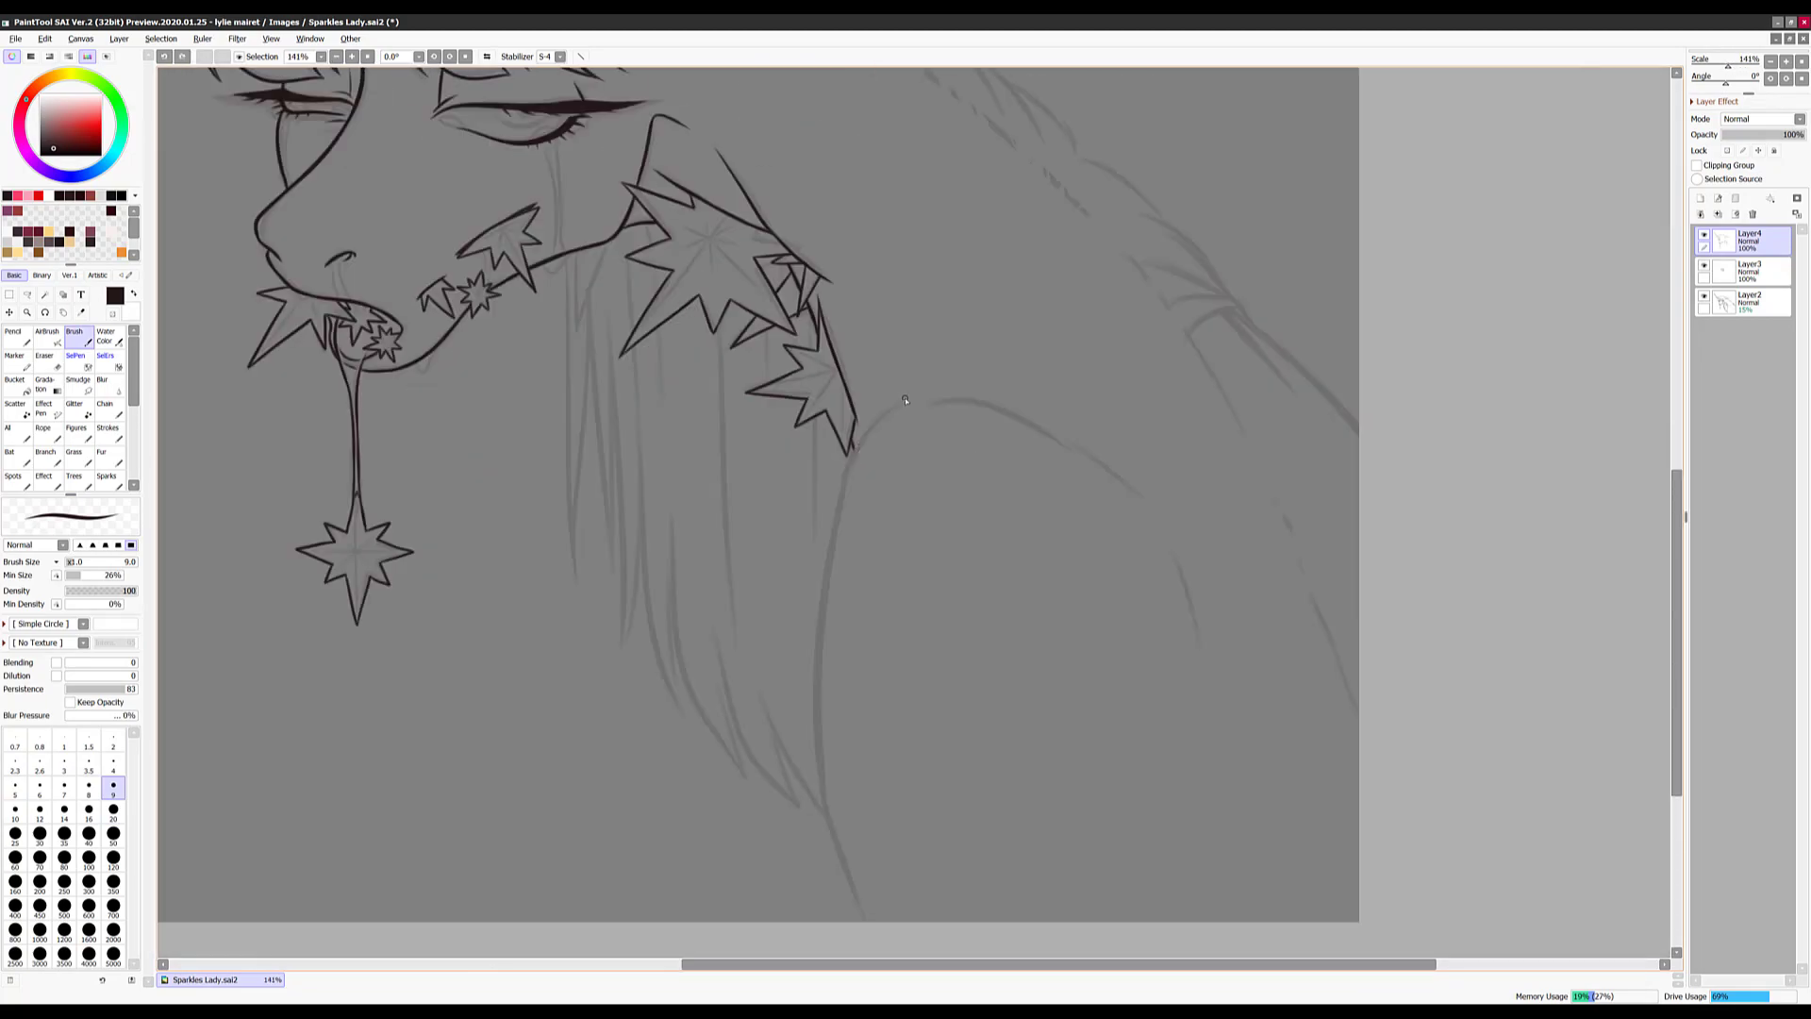
Ink the chest and shoulder contours and the pointed lock under the jaw
drag(934, 408, 830, 919)
drag(953, 404, 1104, 476)
scroll(779, 439, up, 1)
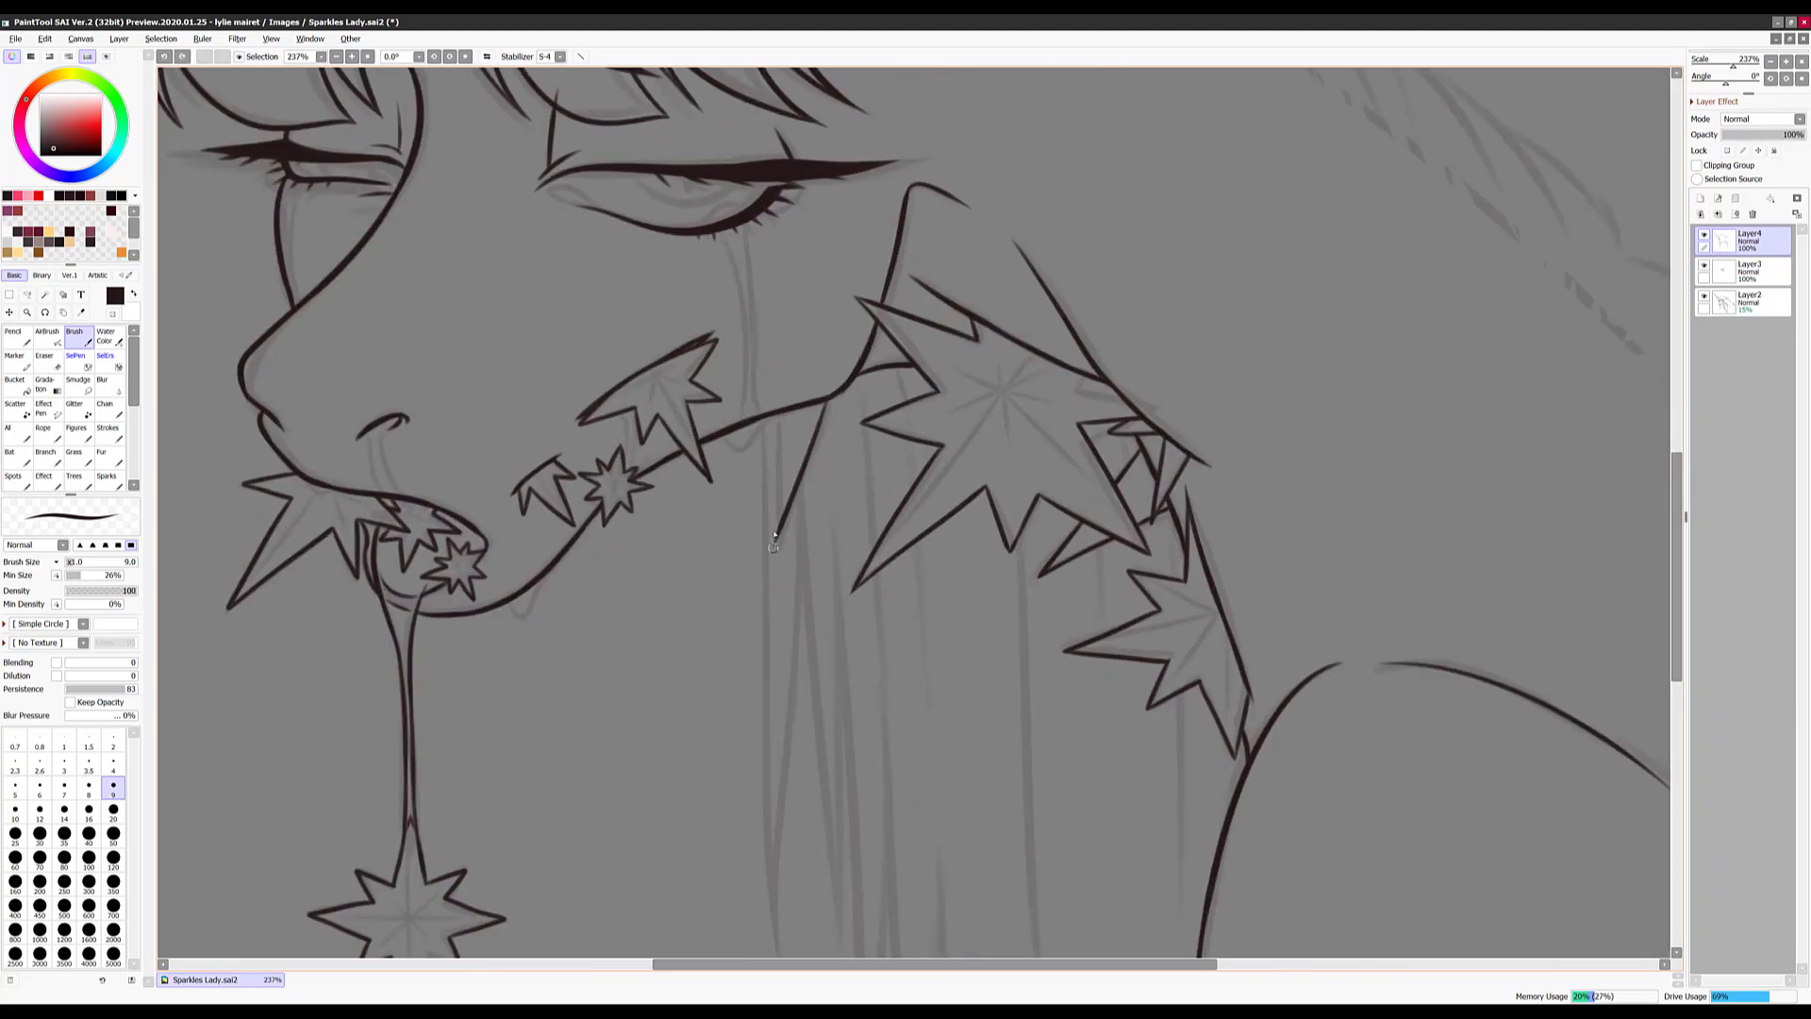
scroll(939, 559, down, 3)
scroll(939, 559, up, 4)
scroll(1172, 453, down, 3)
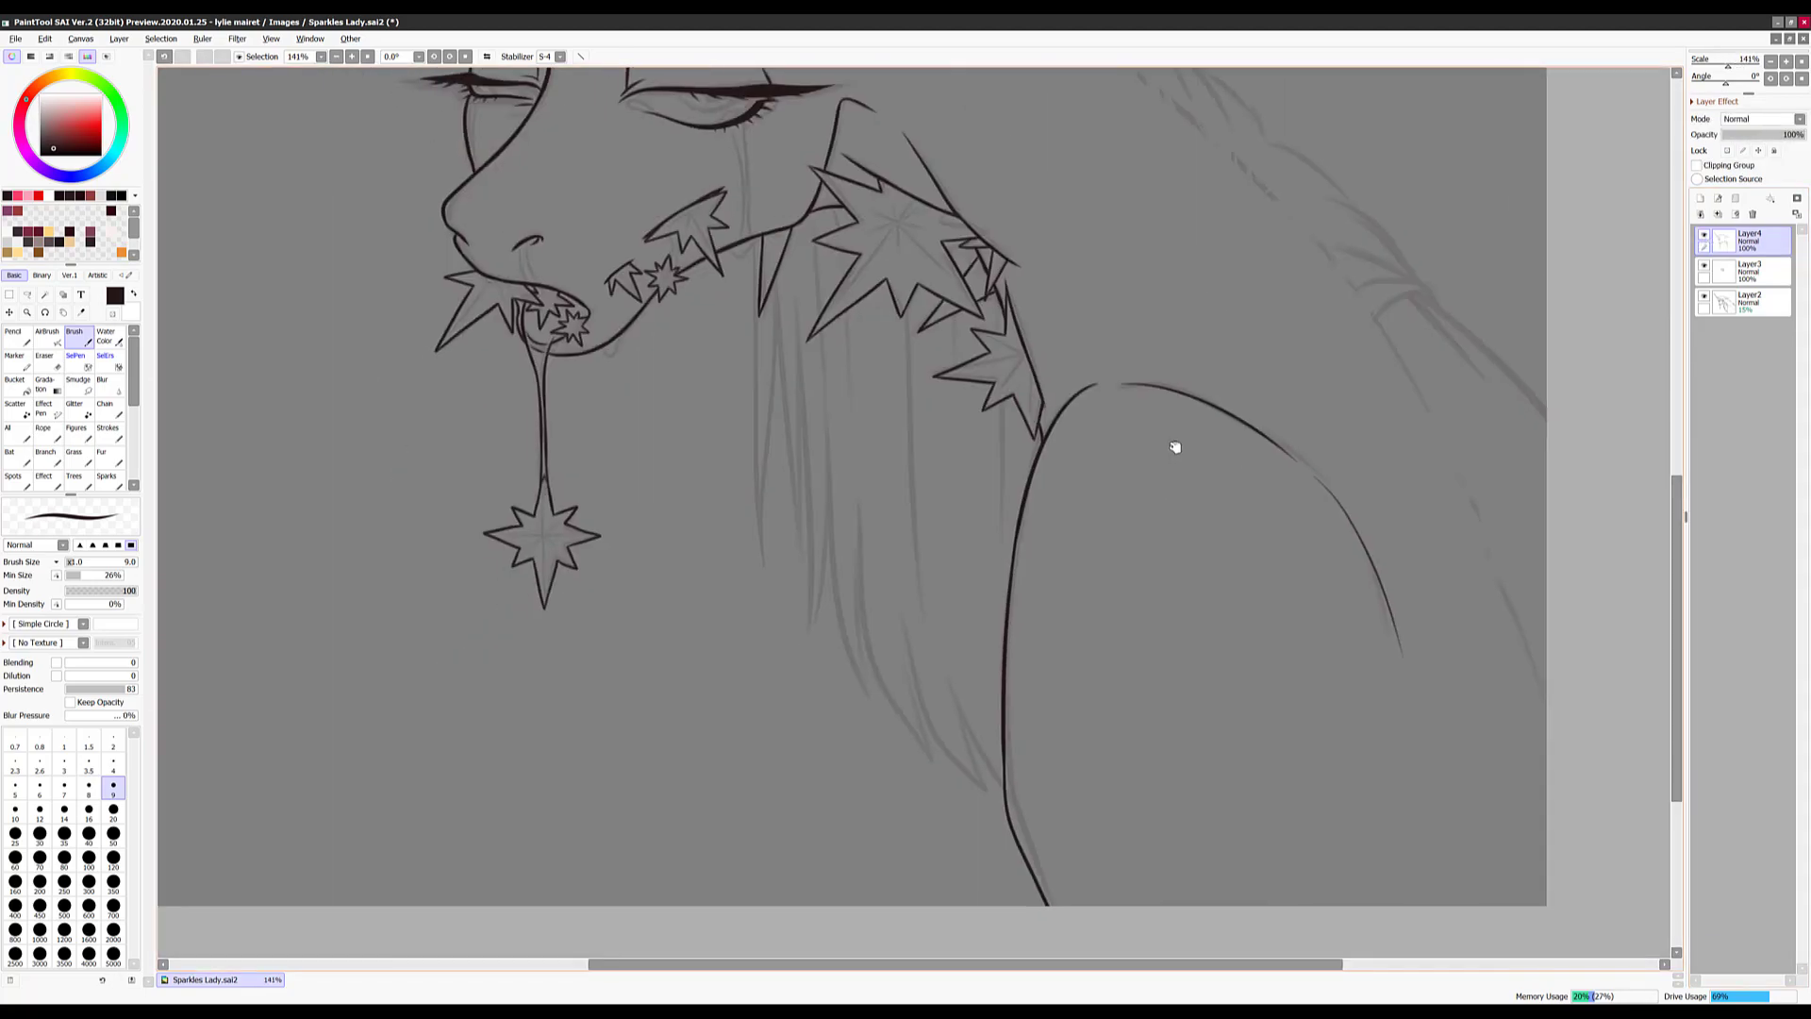
Ink the hanging hair, the ear, the top of the head and the mane strands down the back of the neck
mouse_move(982, 146)
mouse_down()
mouse_move(937, 433)
mouse_move(757, 415)
mouse_up()
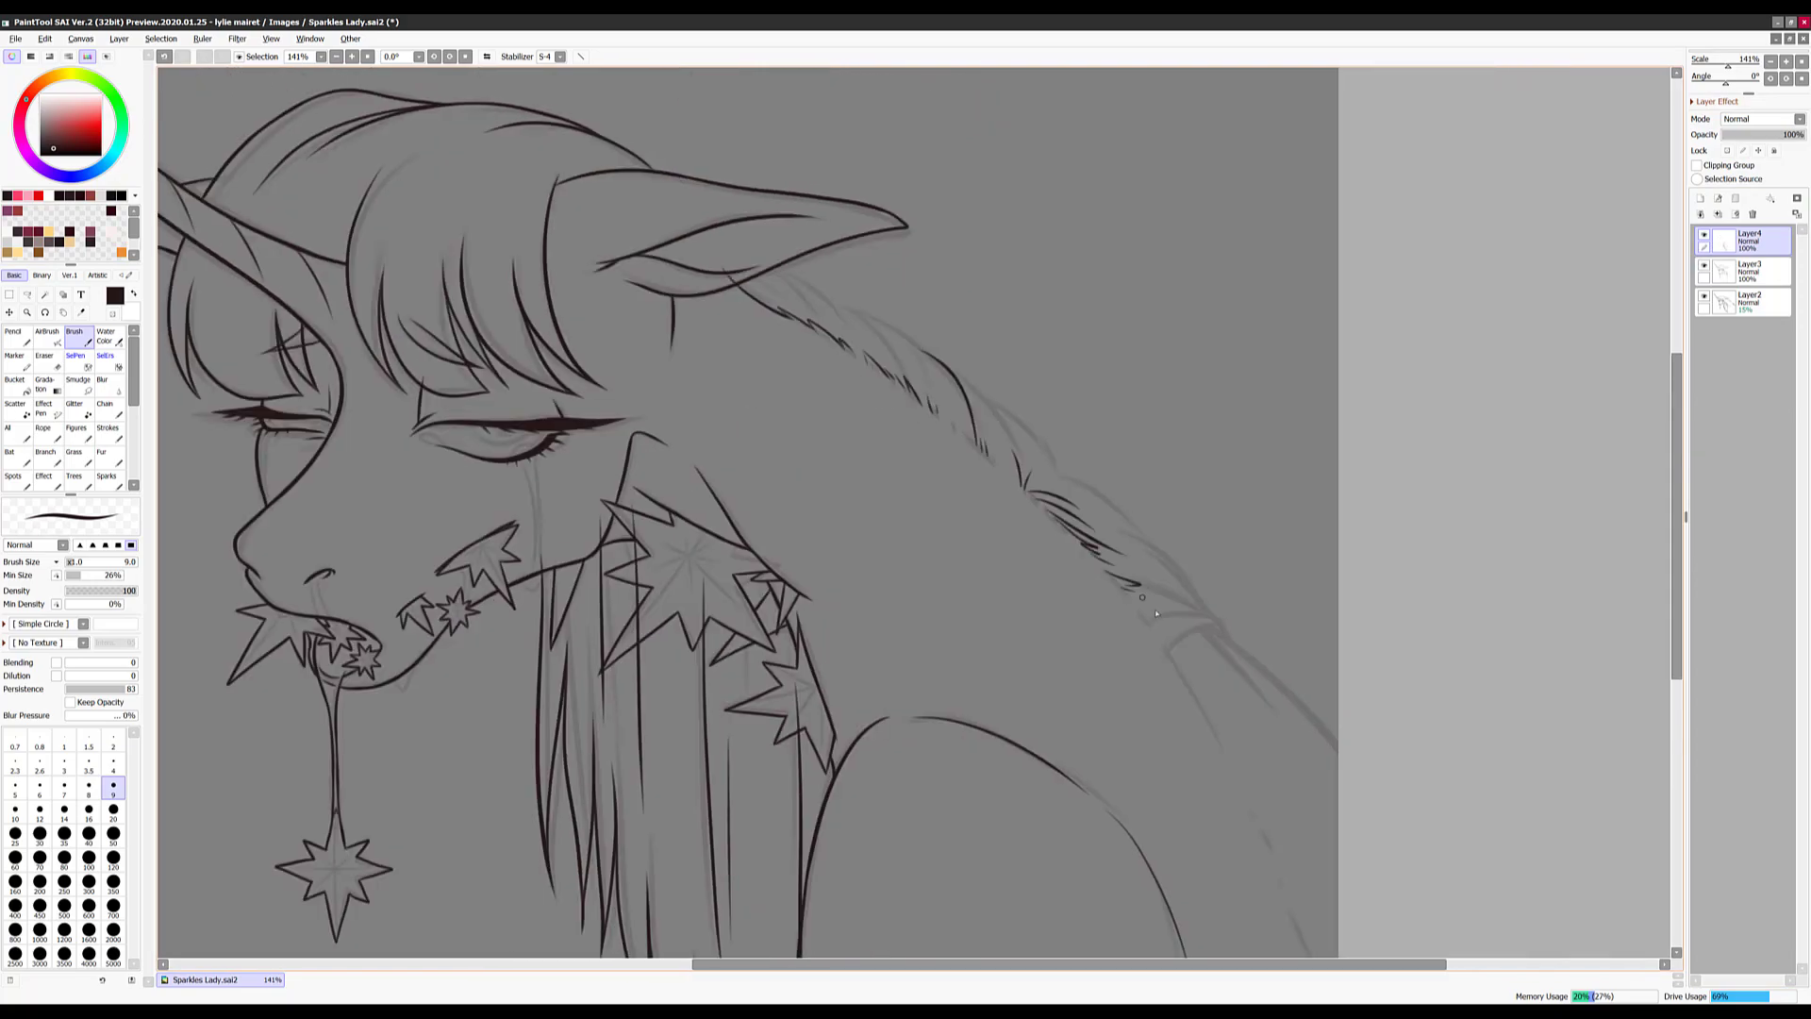
mouse_move(1185, 666)
mouse_down()
mouse_move(1073, 288)
mouse_move(1050, 401)
mouse_move(921, 201)
mouse_up()
Merge the mane lines into Layer3, hide the Layer2 sketch and clear the active selection
key(minus)
click(44, 294)
key(ctrl+d)
key(minus)
key(ctrl+a)
key(ctrl+d)
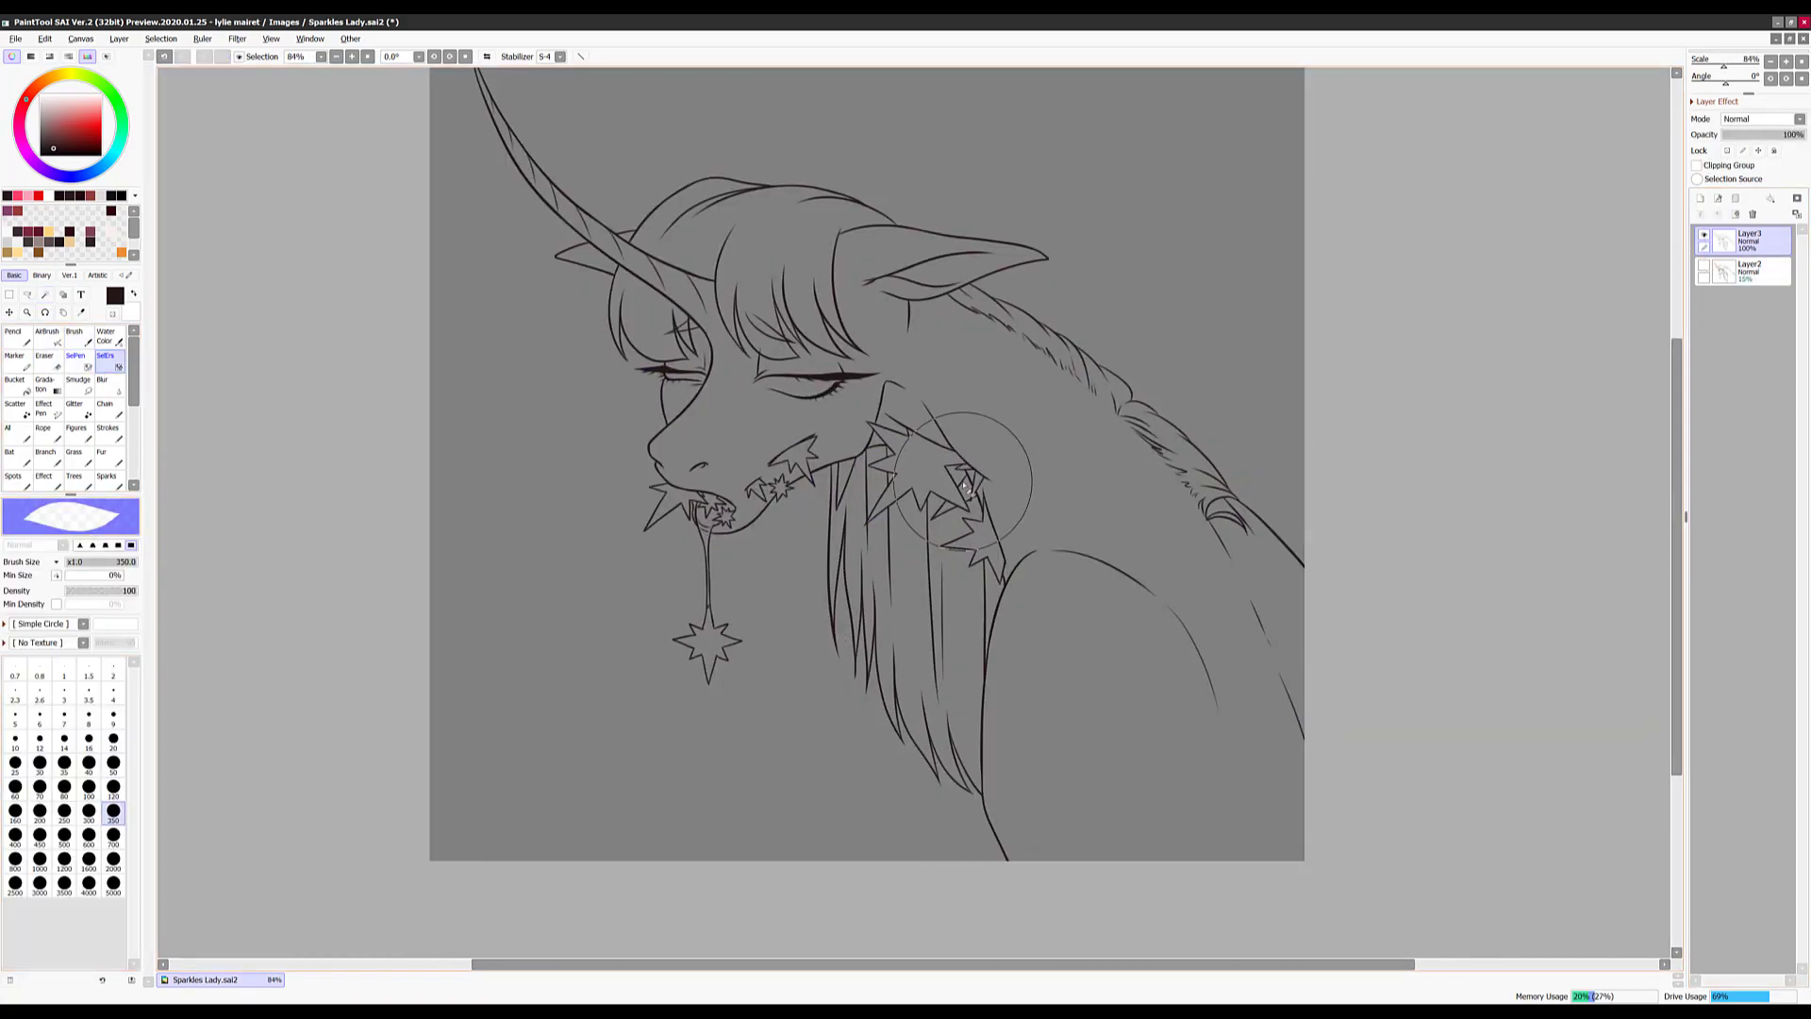
Add thin inner crease lines to the hanging star and the star under the nose with the size 6 Brush
scroll(660, 660, up, 6)
key(b)
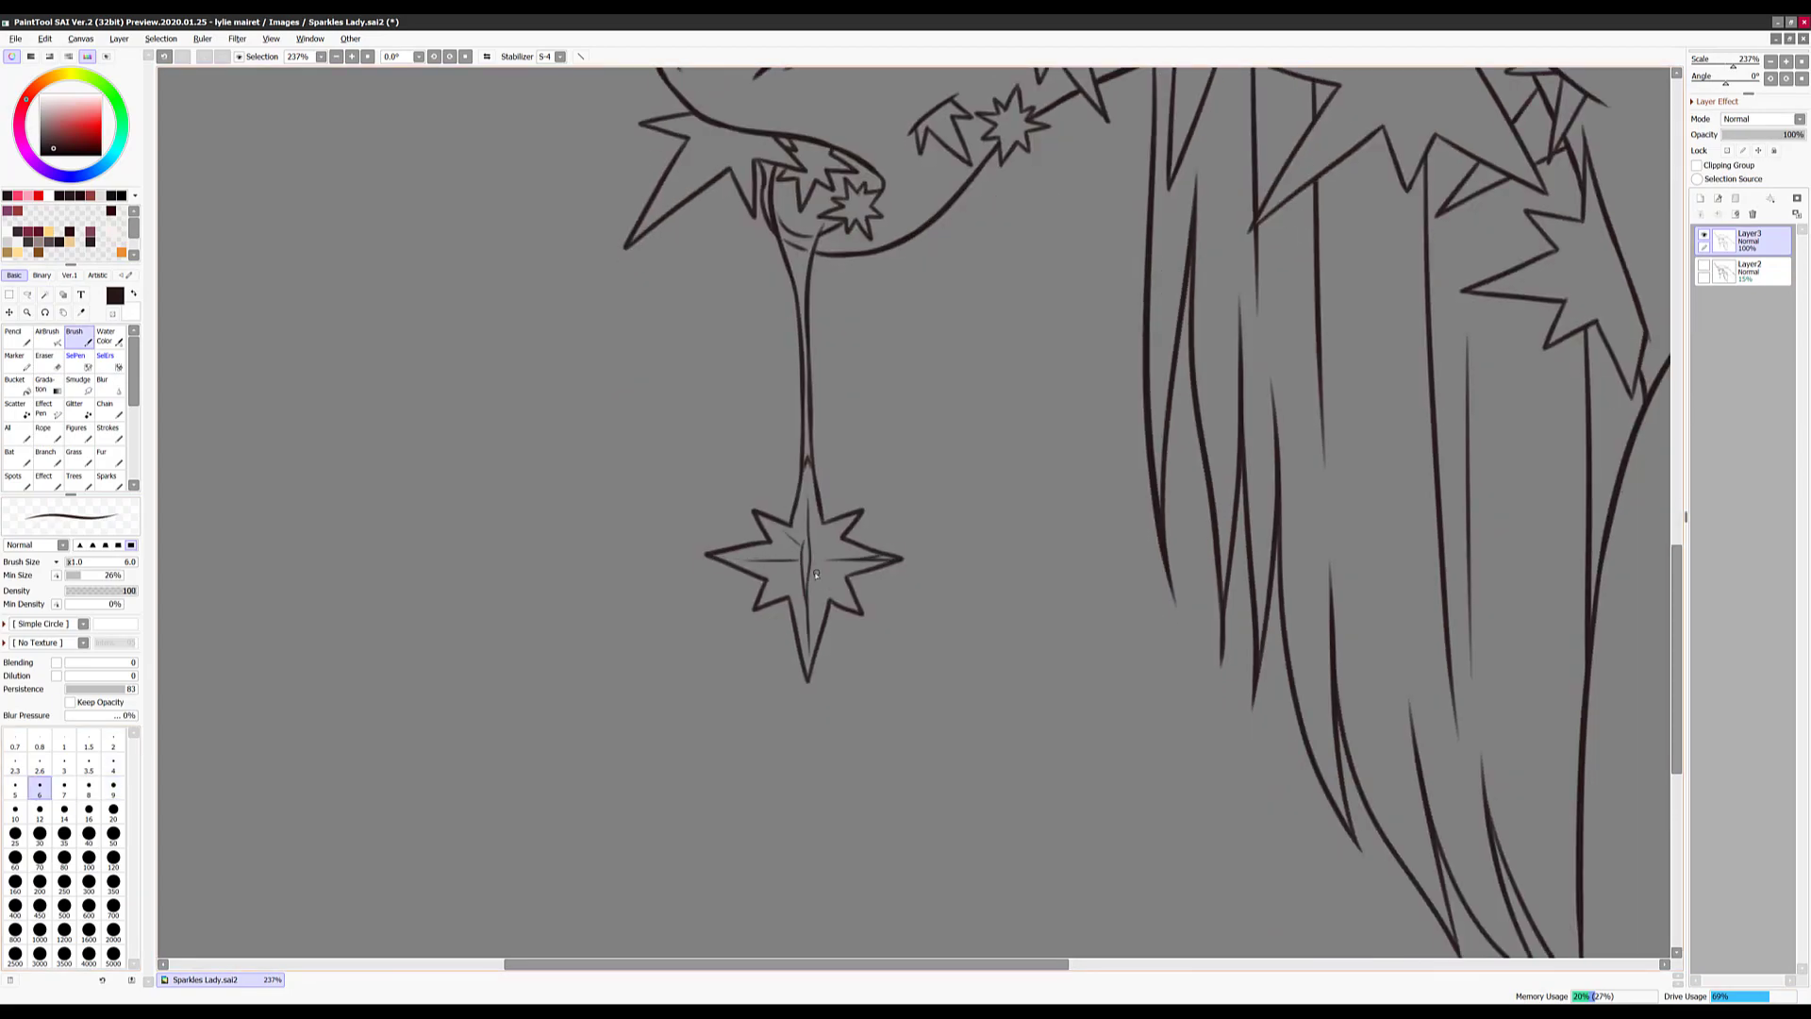
scroll(754, 490, up, 3)
drag(724, 419, 766, 460)
scroll(770, 748, down, 1)
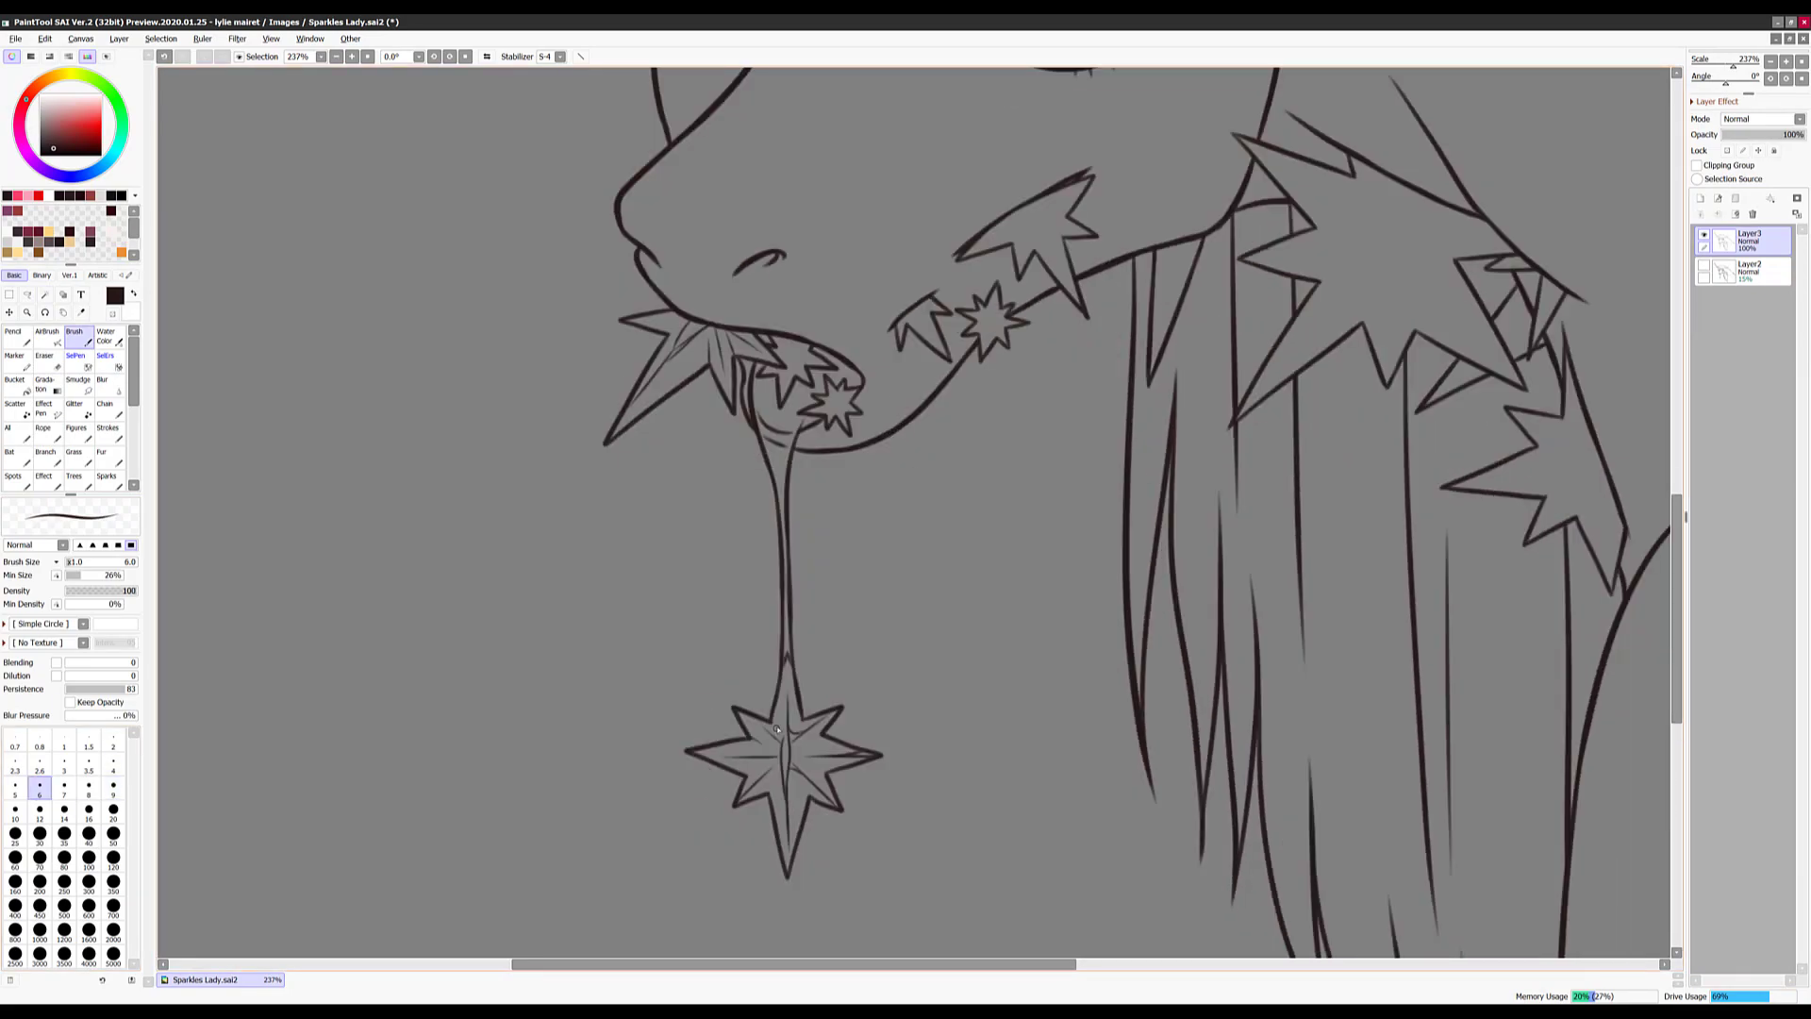
Add inner crease lines to the two lip stars and the two small chin stars
drag(764, 276, 754, 437)
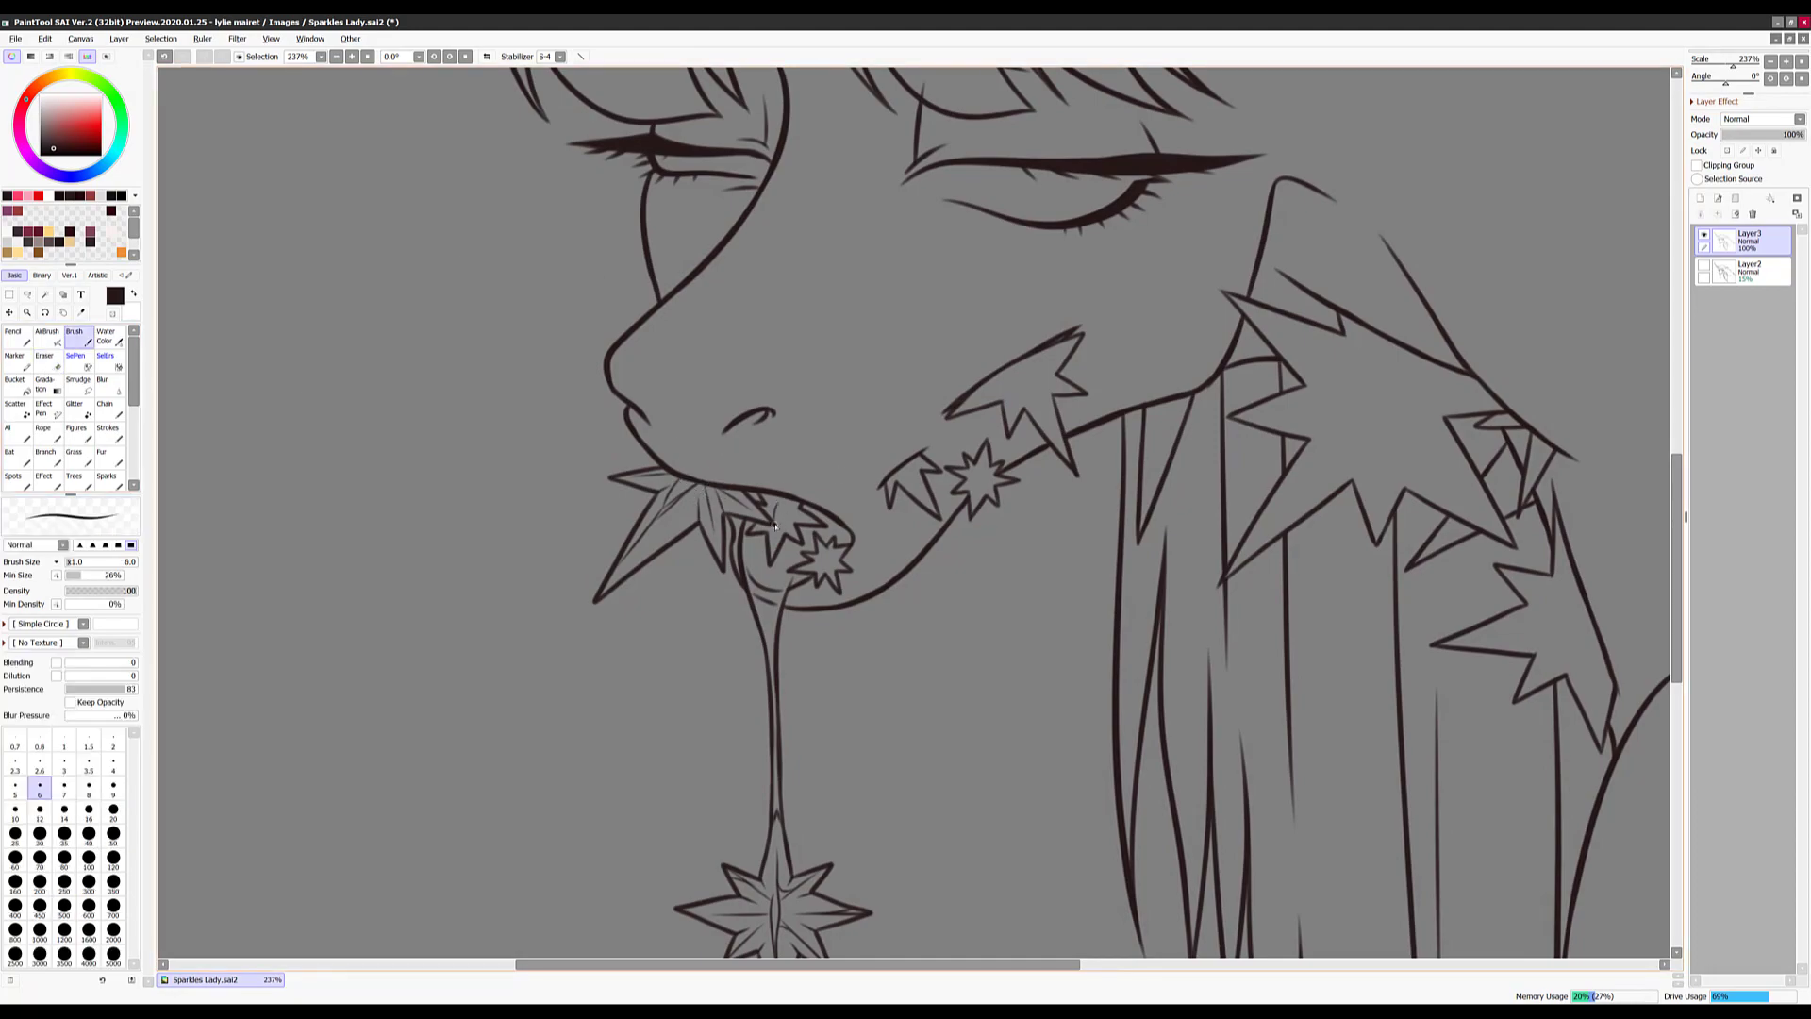
scroll(795, 536, down, 1)
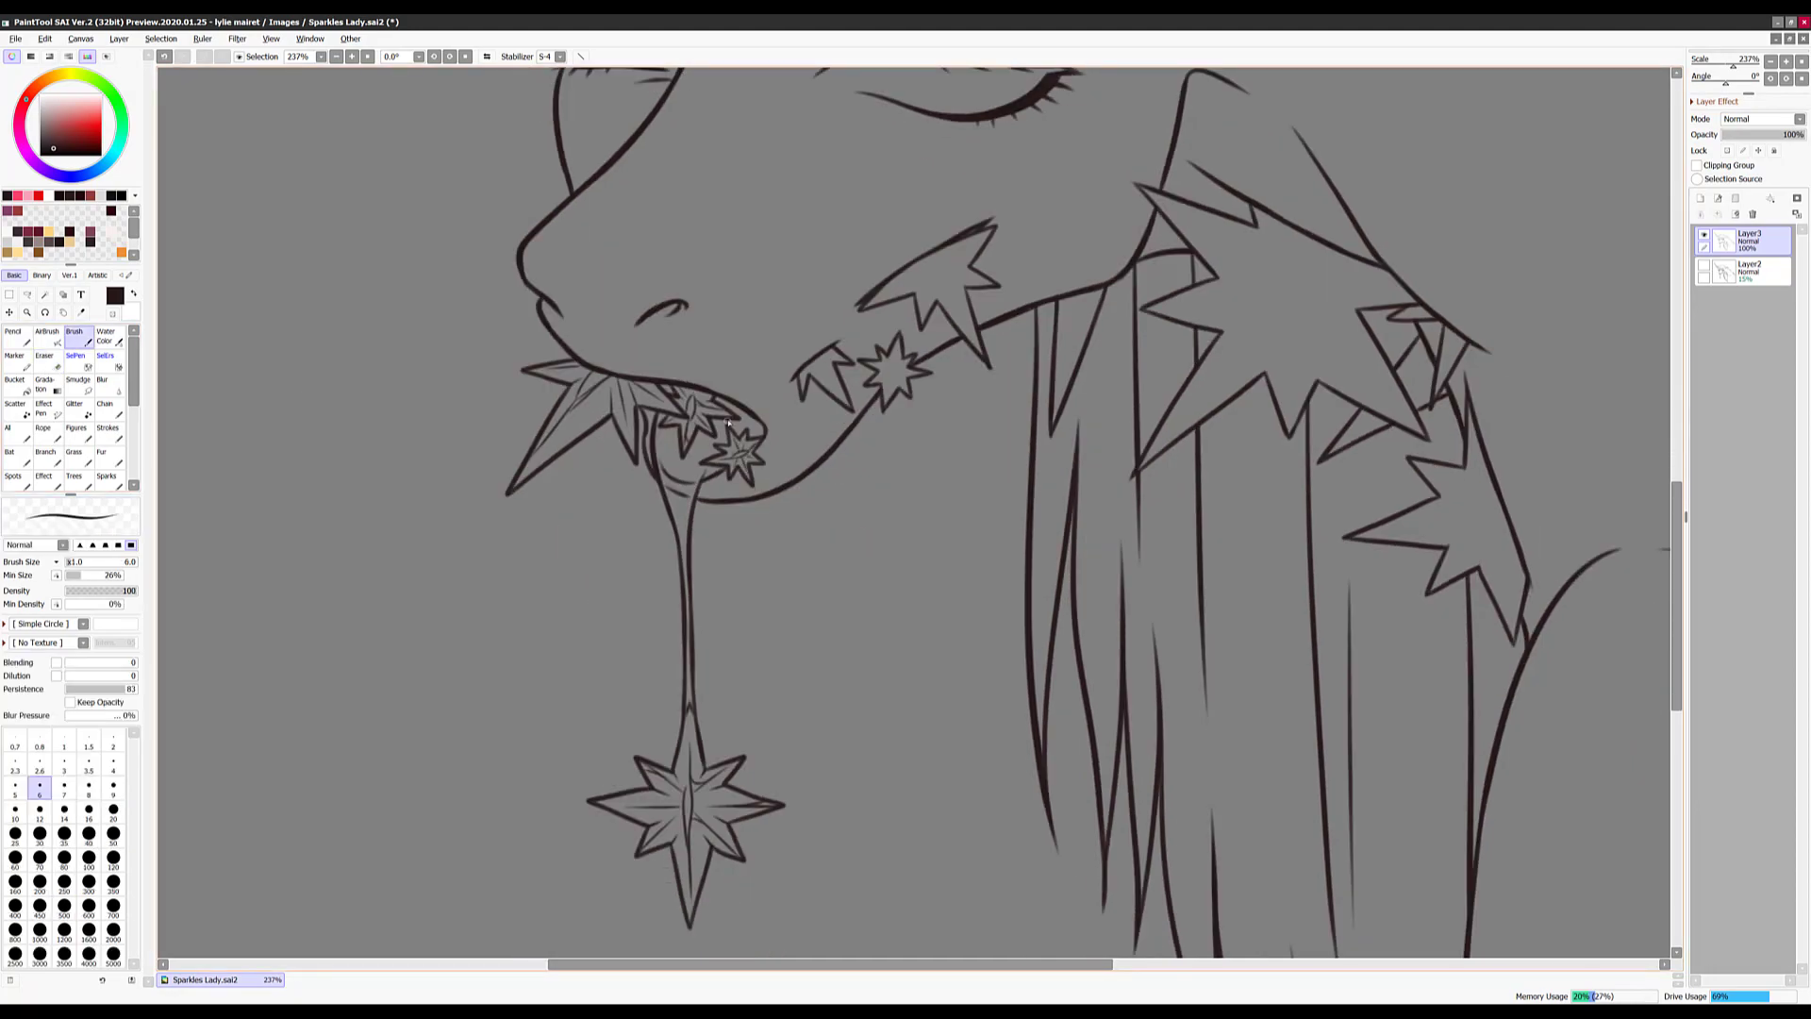
drag(739, 453, 687, 566)
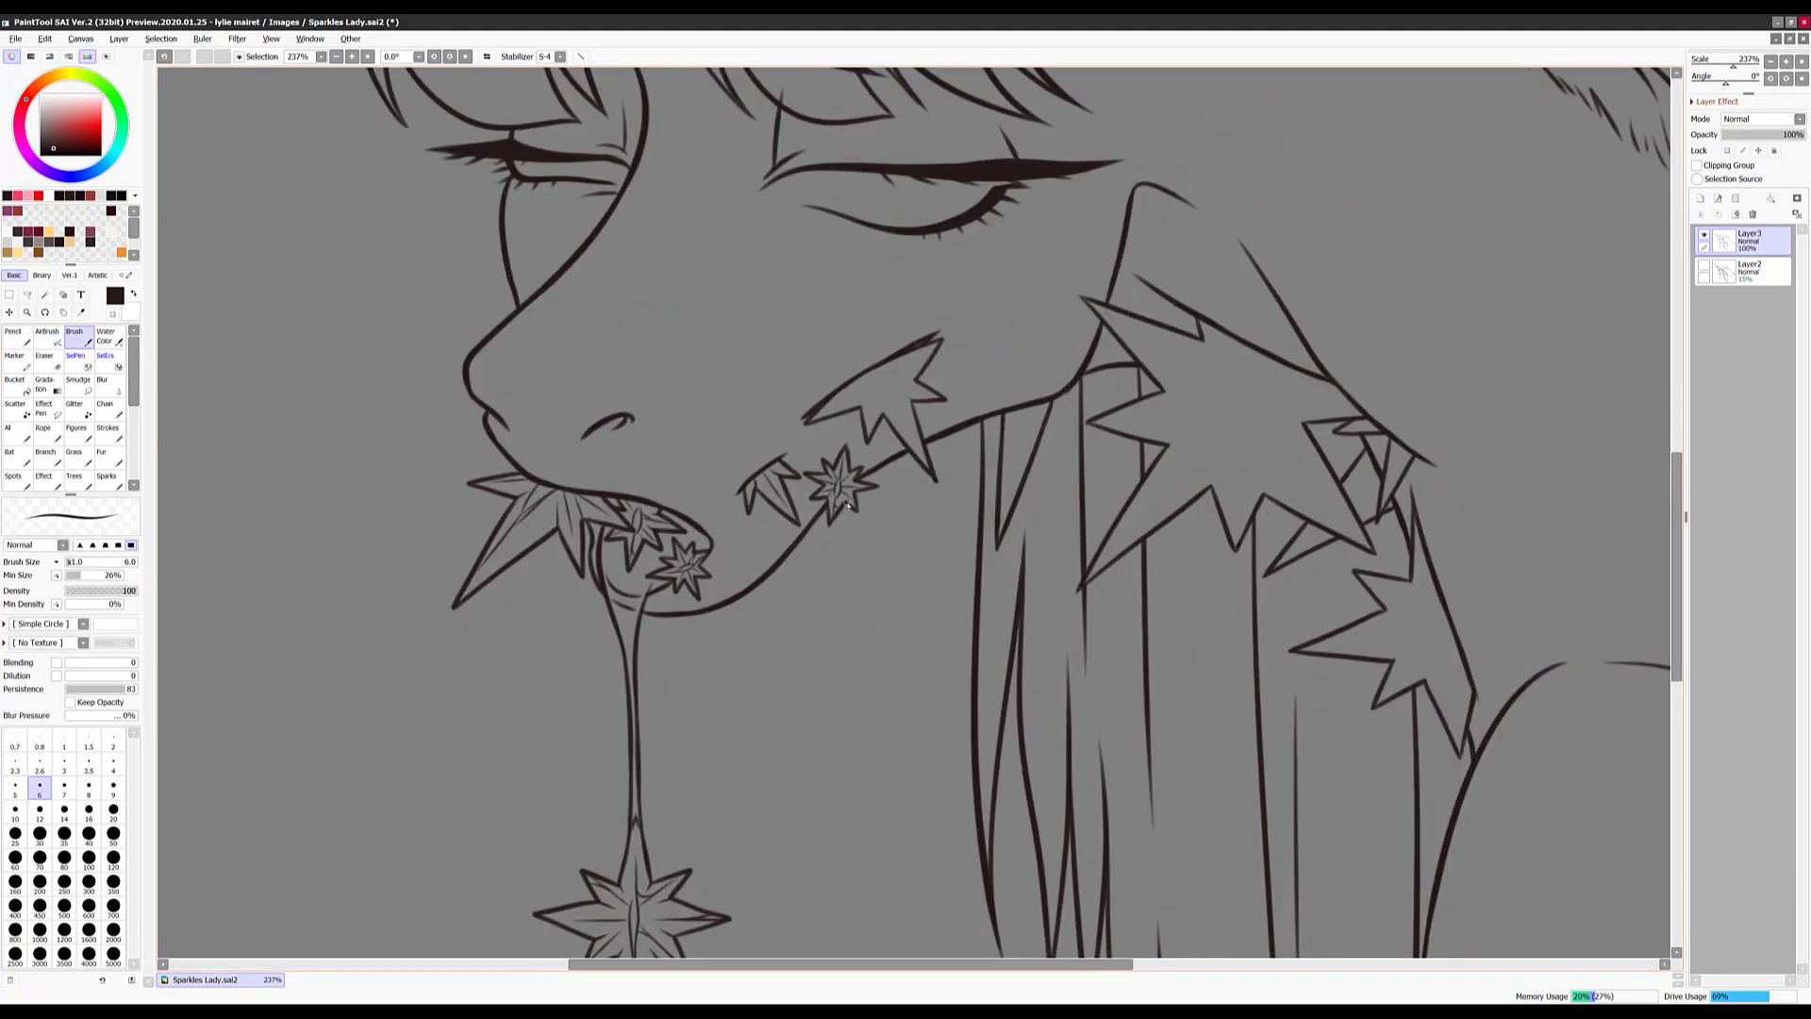
Add thin inner crease lines to the cheek star and the neck stars, tidying the jaw line around the cheek star
drag(845, 503, 778, 548)
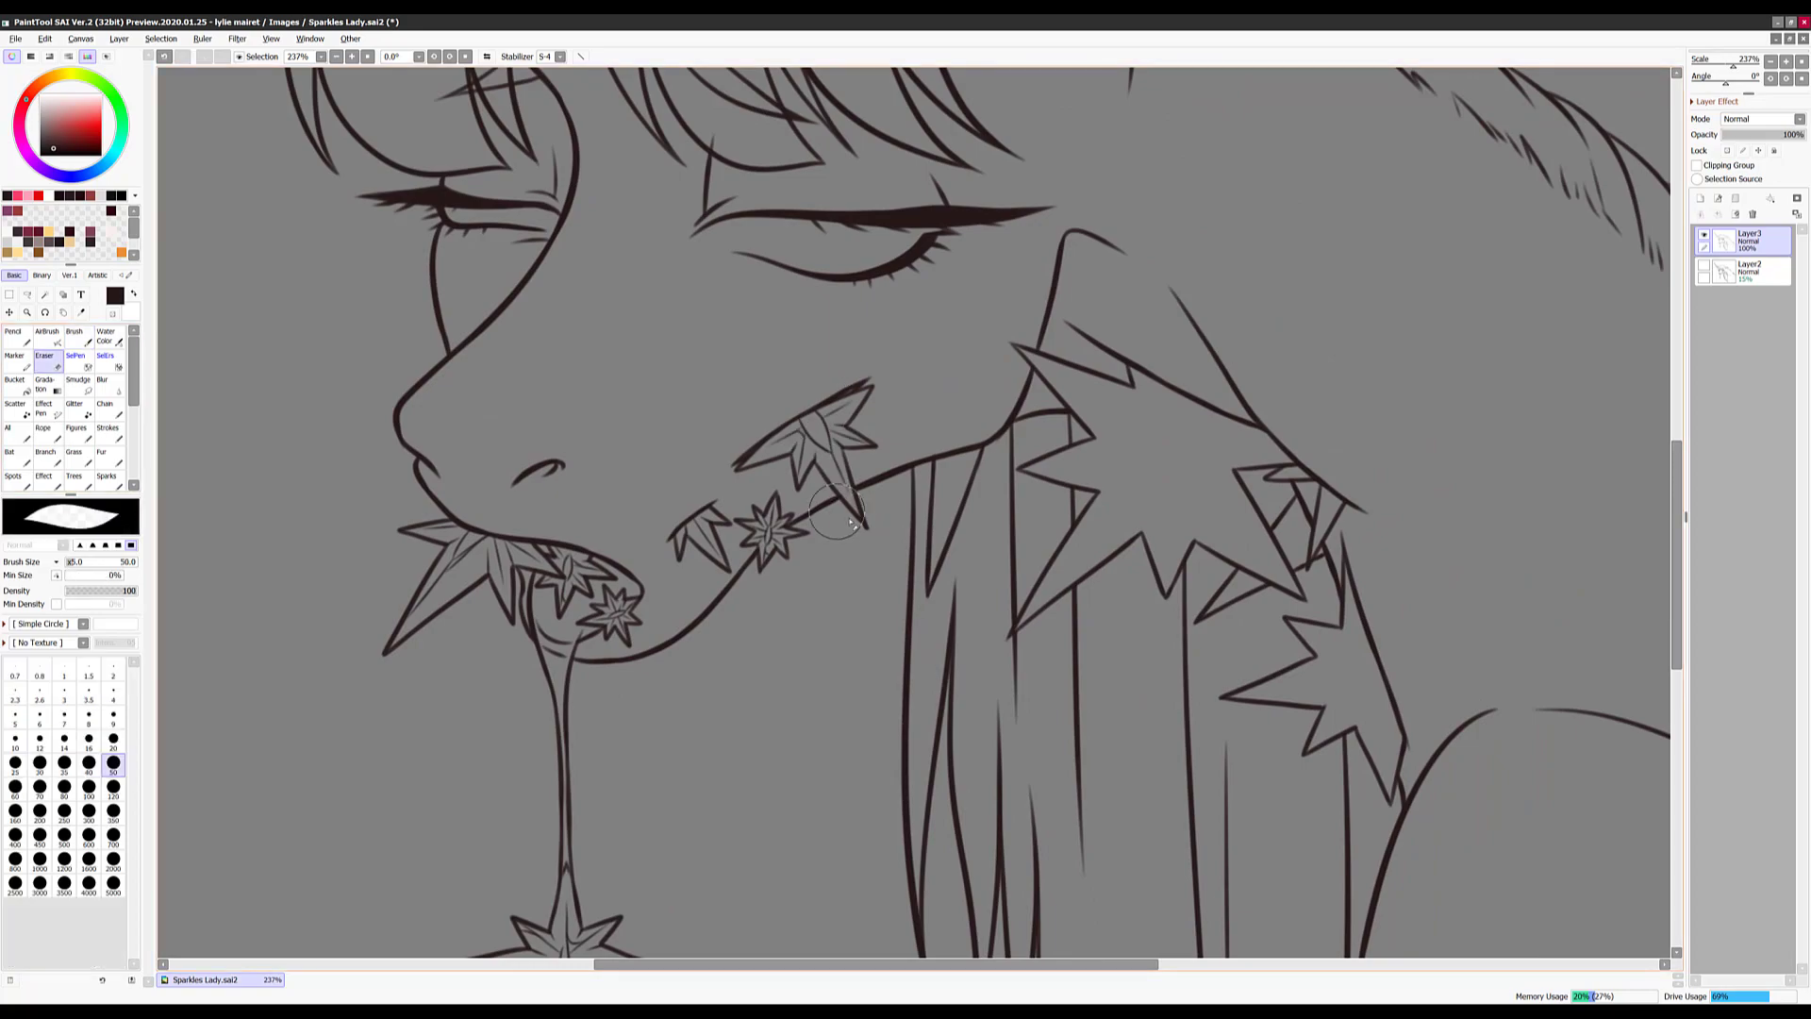
drag(1179, 413, 905, 351)
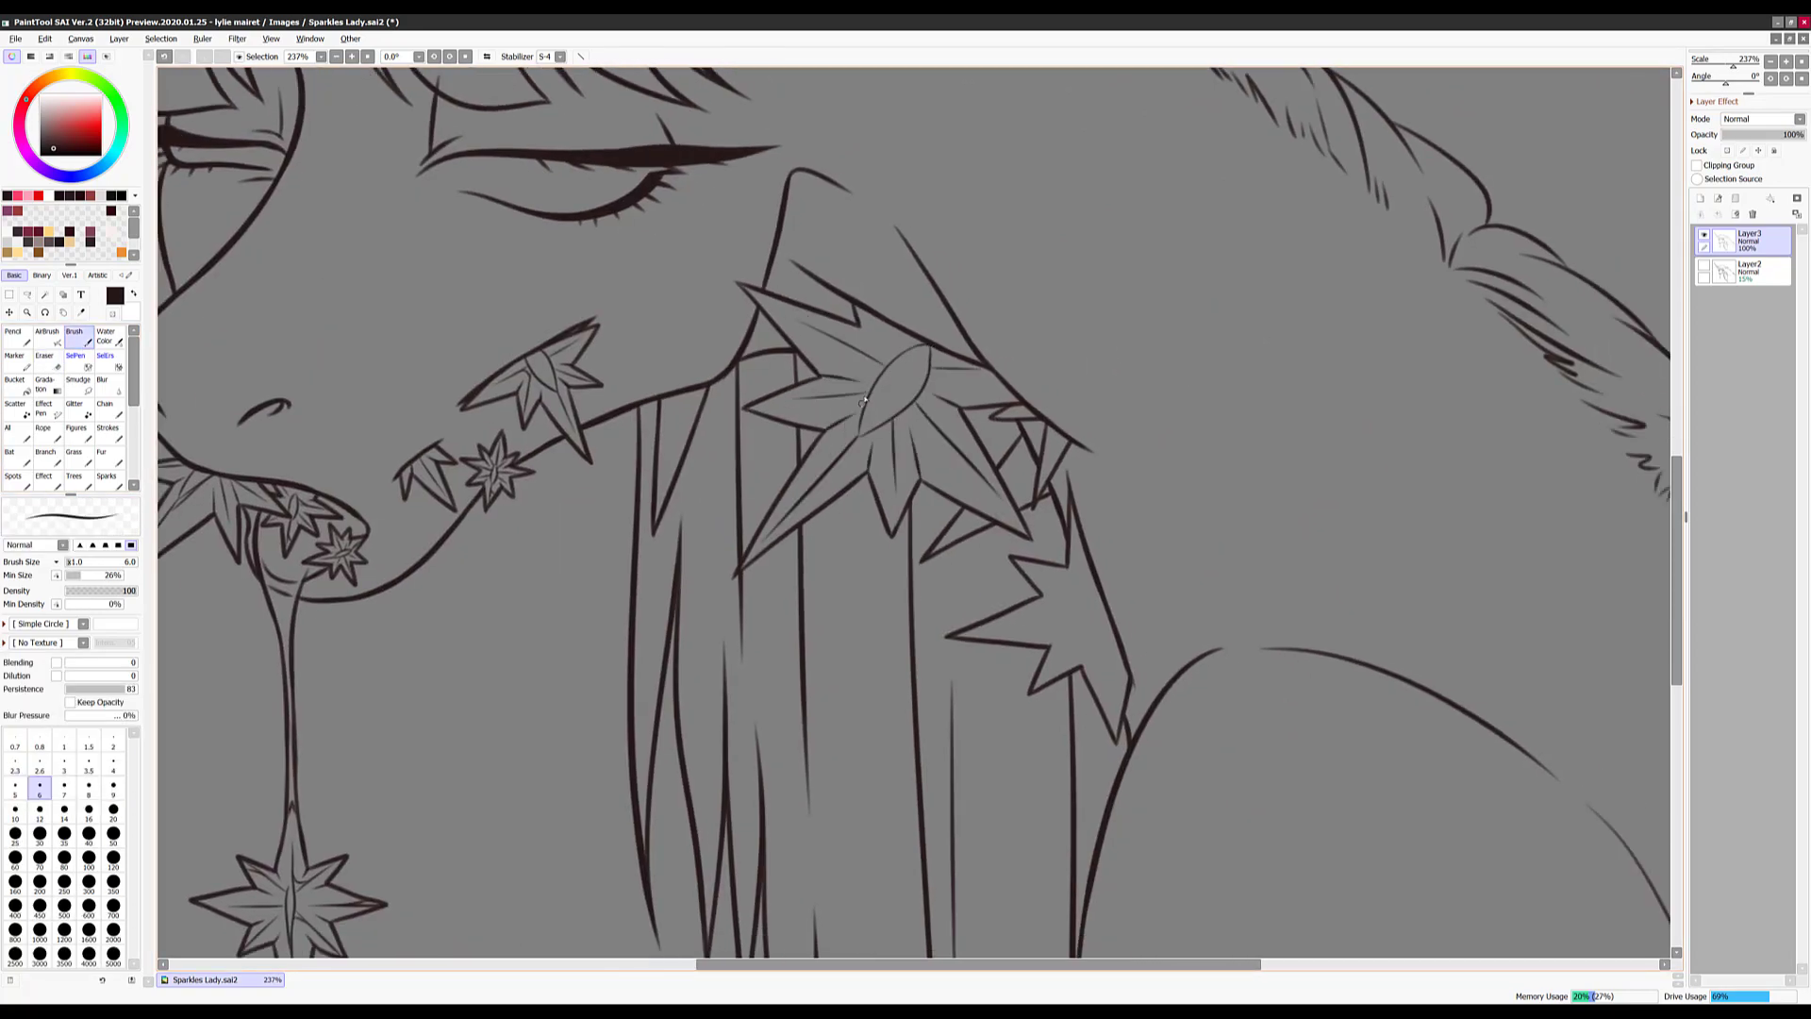
drag(955, 415, 824, 264)
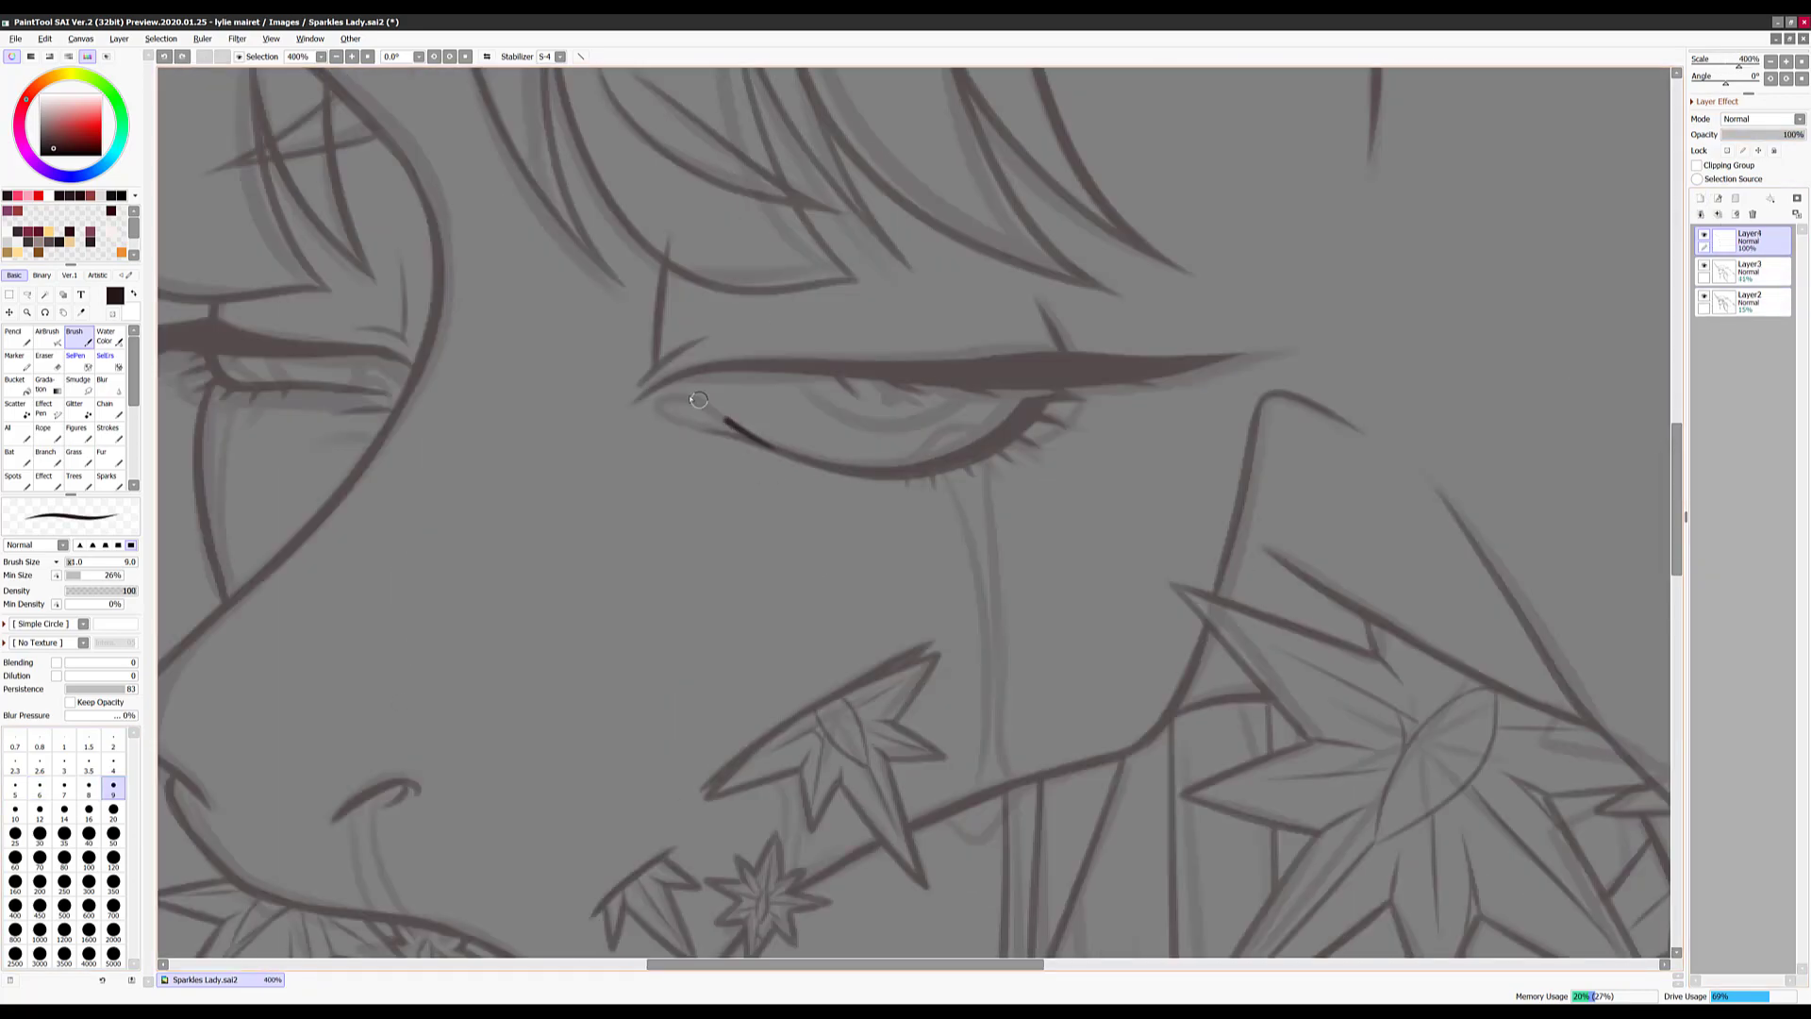
Outline the tears pooling under both eyes and the stream running down the near cheek on a new layer with the size 9 Brush
mouse_move(698, 400)
mouse_down()
mouse_move(964, 550)
mouse_move(914, 657)
mouse_up()
drag(893, 231, 923, 320)
drag(566, 373, 783, 377)
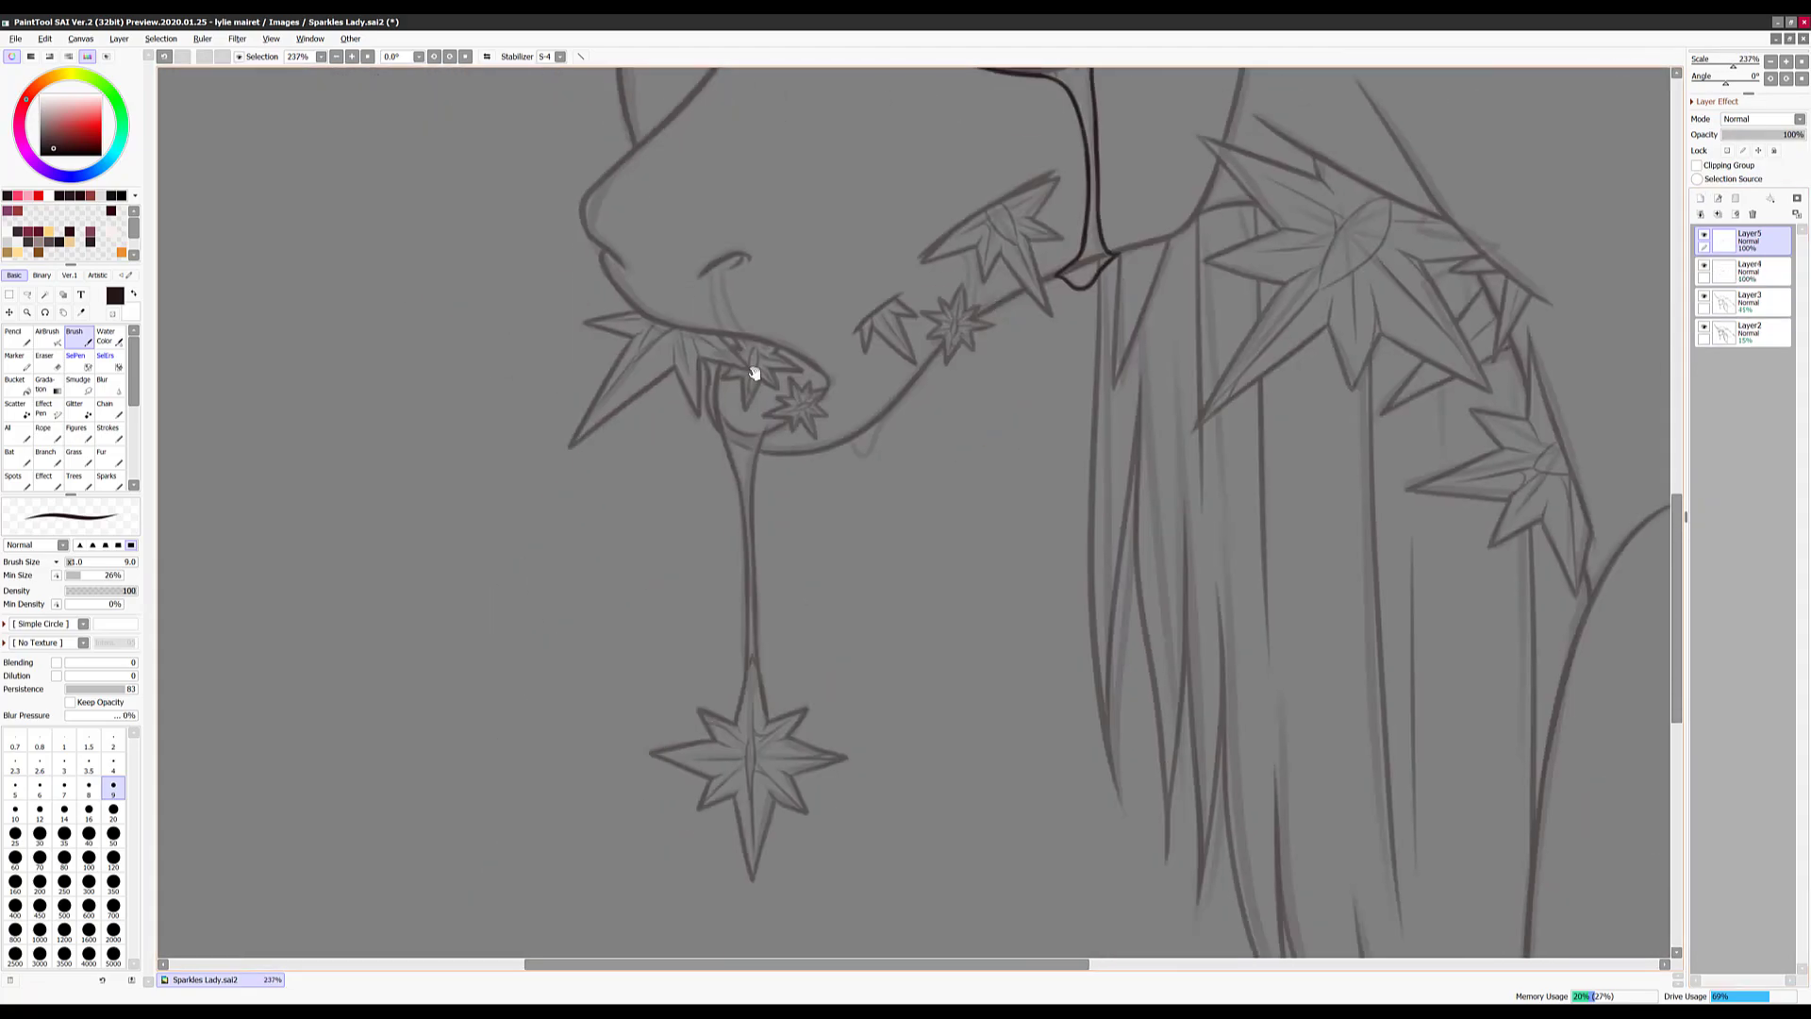
Ink the fluid drips from the nostril, the lip star and the chin and cheek stars, including a falling drop, on Layer5
scroll(754, 373, up, 1)
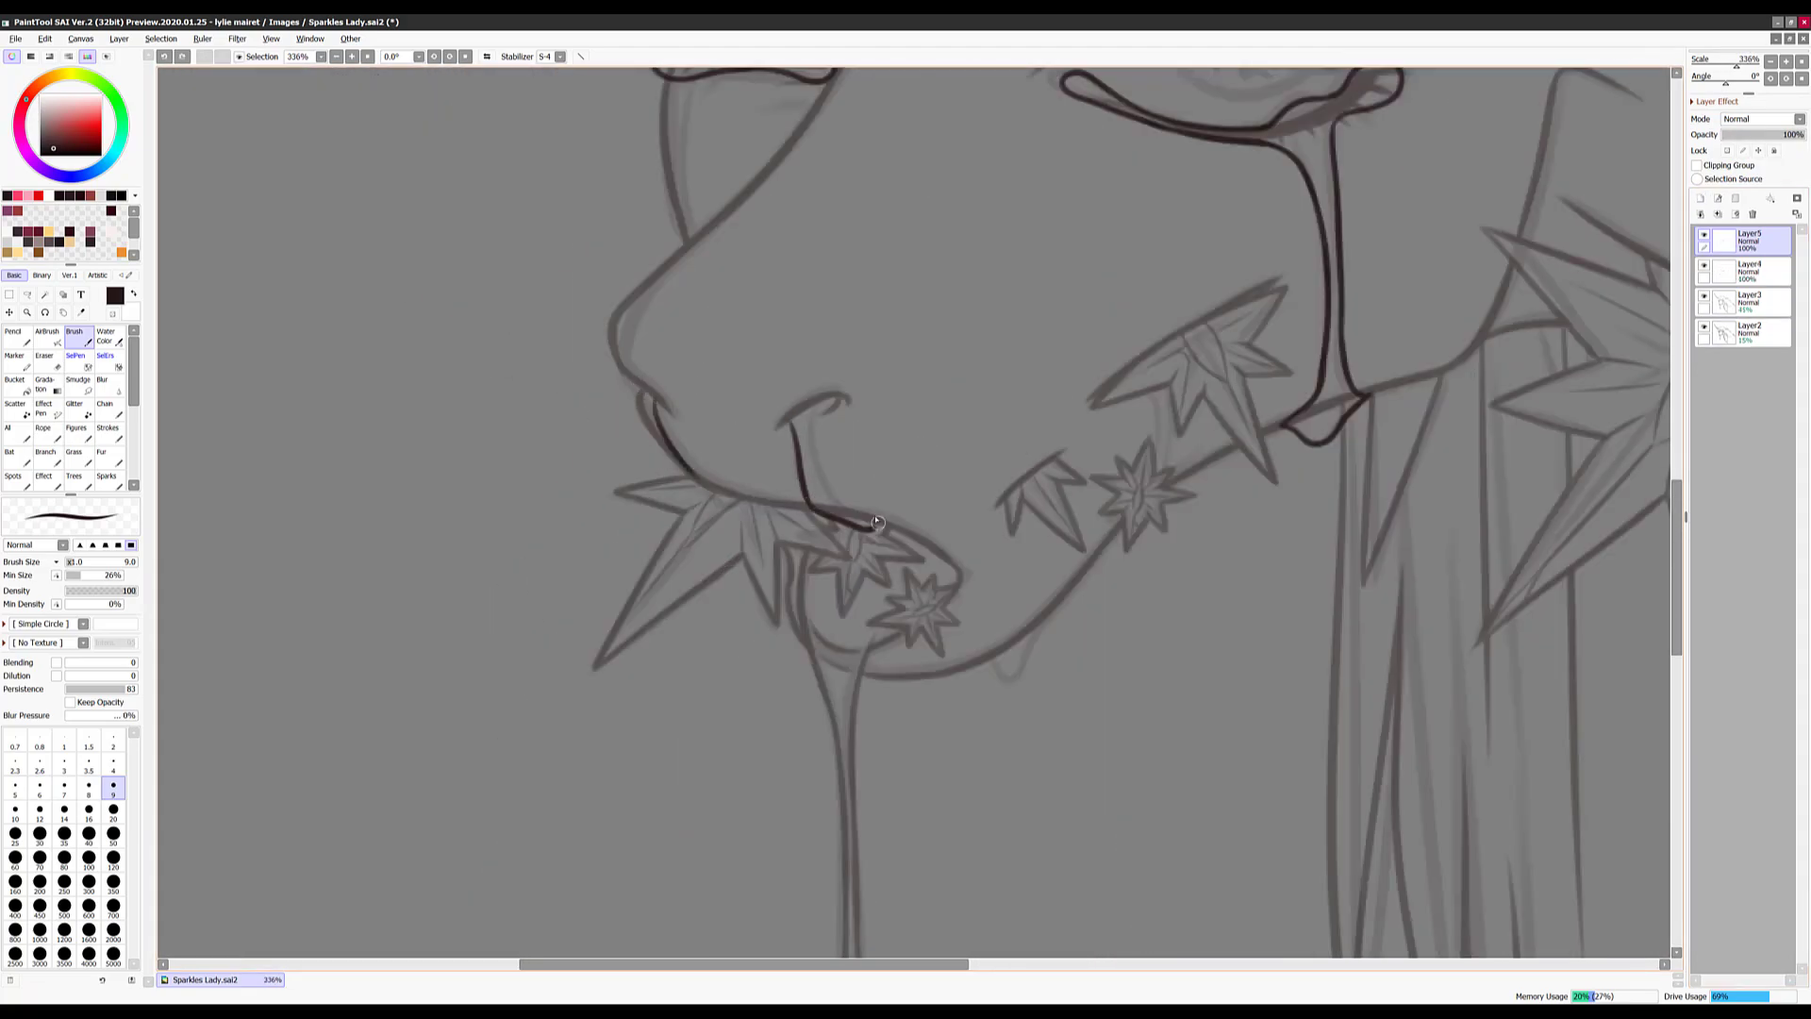
drag(866, 531, 818, 399)
scroll(651, 581, down, 1)
mouse_move(972, 441)
mouse_down()
mouse_move(860, 565)
mouse_move(896, 590)
mouse_up()
scroll(913, 614, down, 1)
scroll(913, 614, up, 2)
mouse_move(896, 394)
mouse_down()
mouse_move(939, 462)
mouse_move(893, 462)
mouse_up()
drag(944, 401, 939, 462)
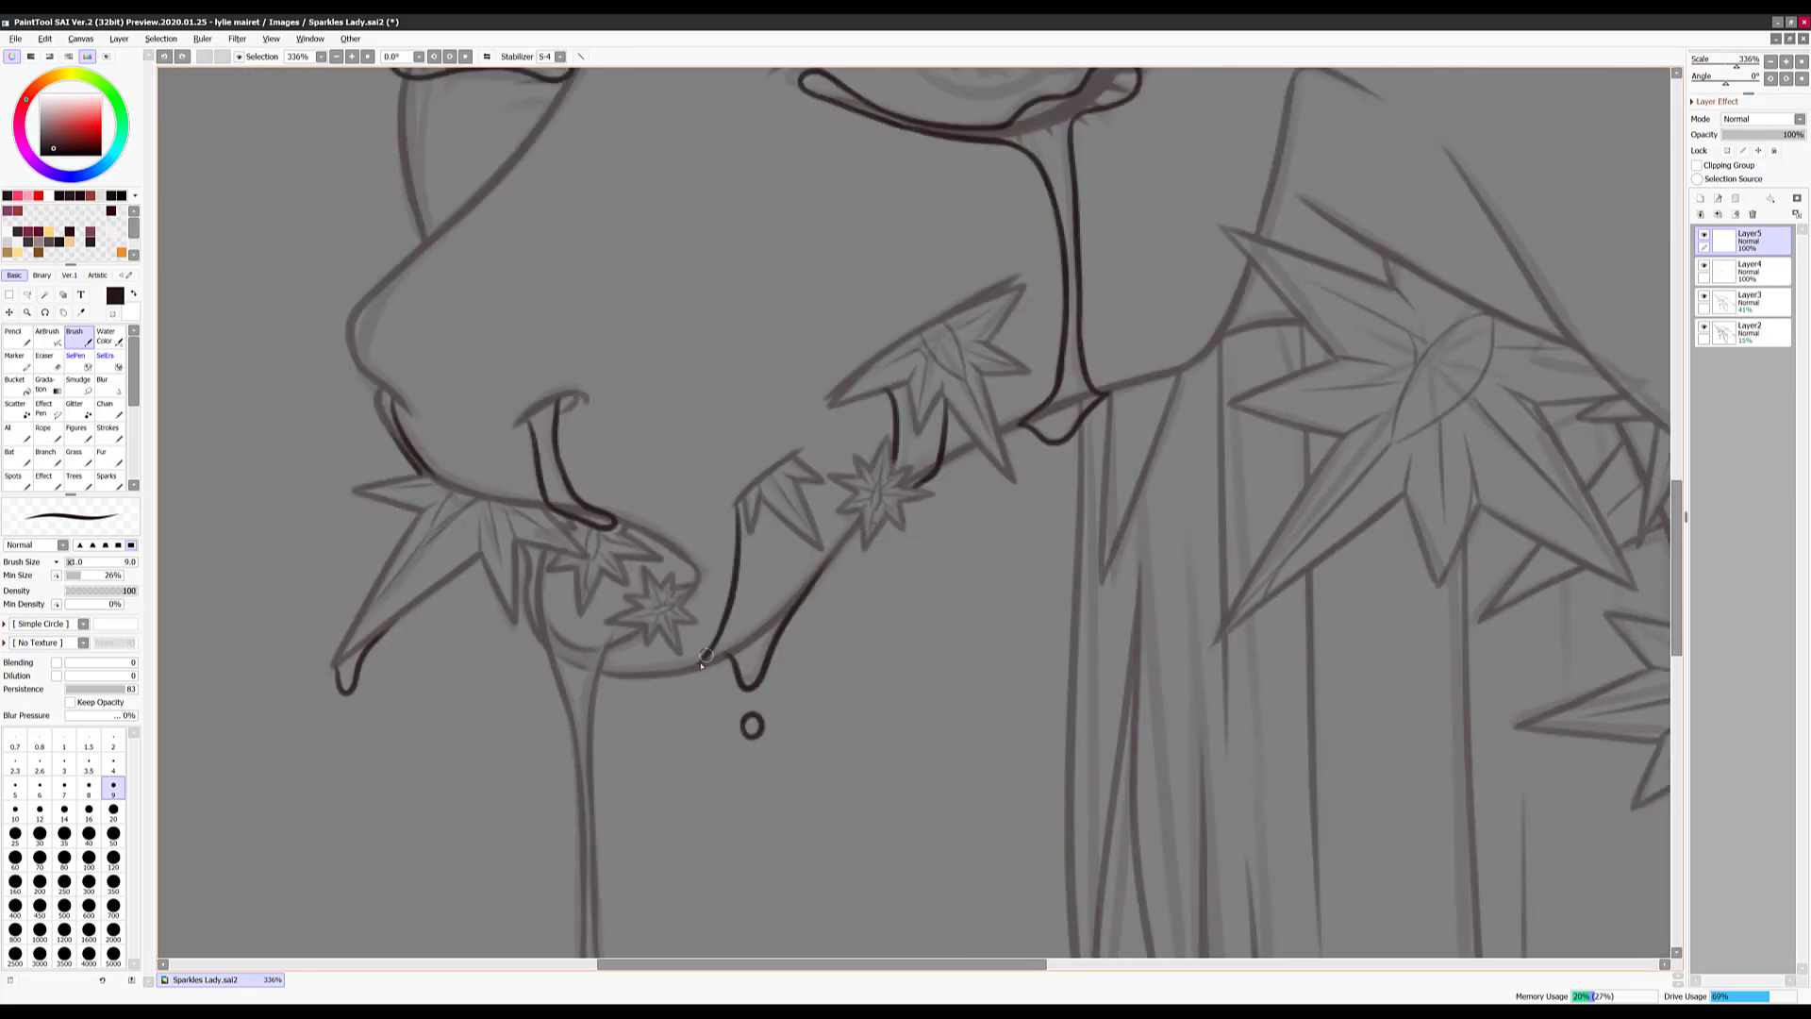
Ink drips from the points of the neck stars, including a falling drop, and the fluid running behind them along the neck
scroll(760, 574, right, 5)
drag(900, 520, 931, 531)
scroll(891, 520, down, 2)
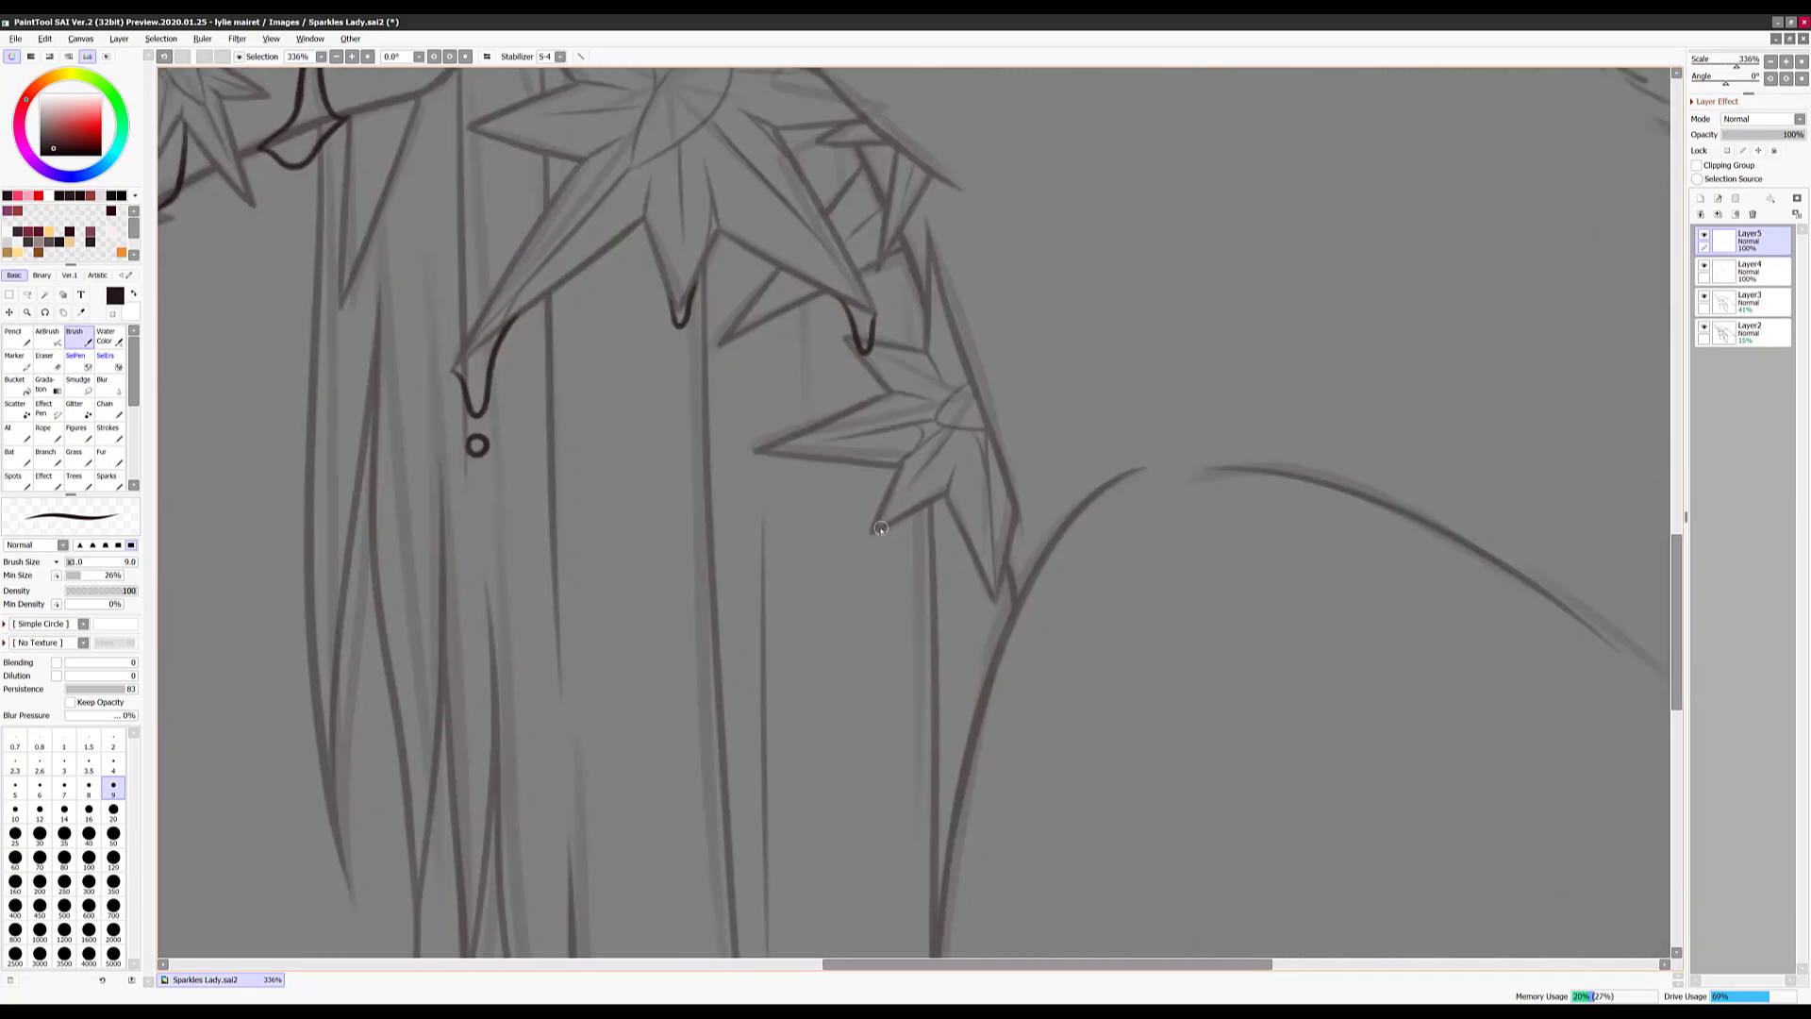
scroll(1000, 460, up, 2)
key(ctrl+z)
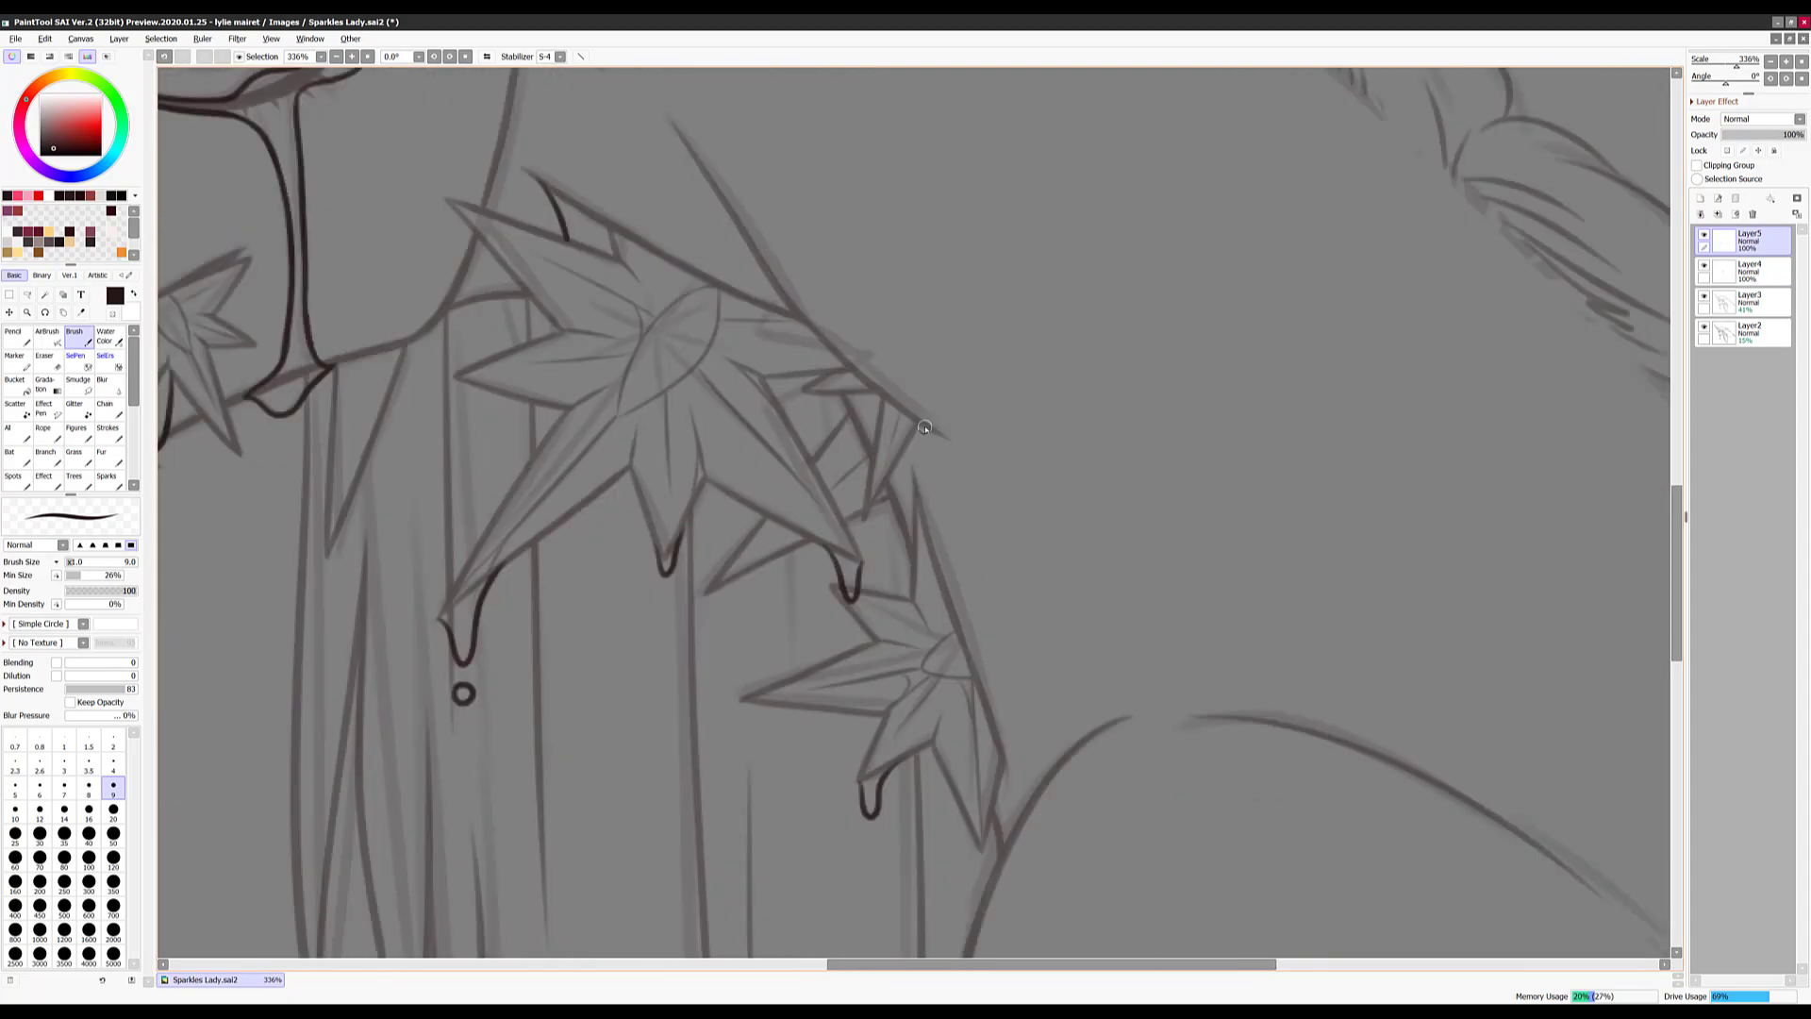
scroll(918, 431, down, 2)
drag(862, 242, 971, 607)
key(ctrl+z)
scroll(762, 646, down, 4)
Draw the irises and dark pupils of both eyes on a new layer above Layer3
scroll(773, 396, up, 5)
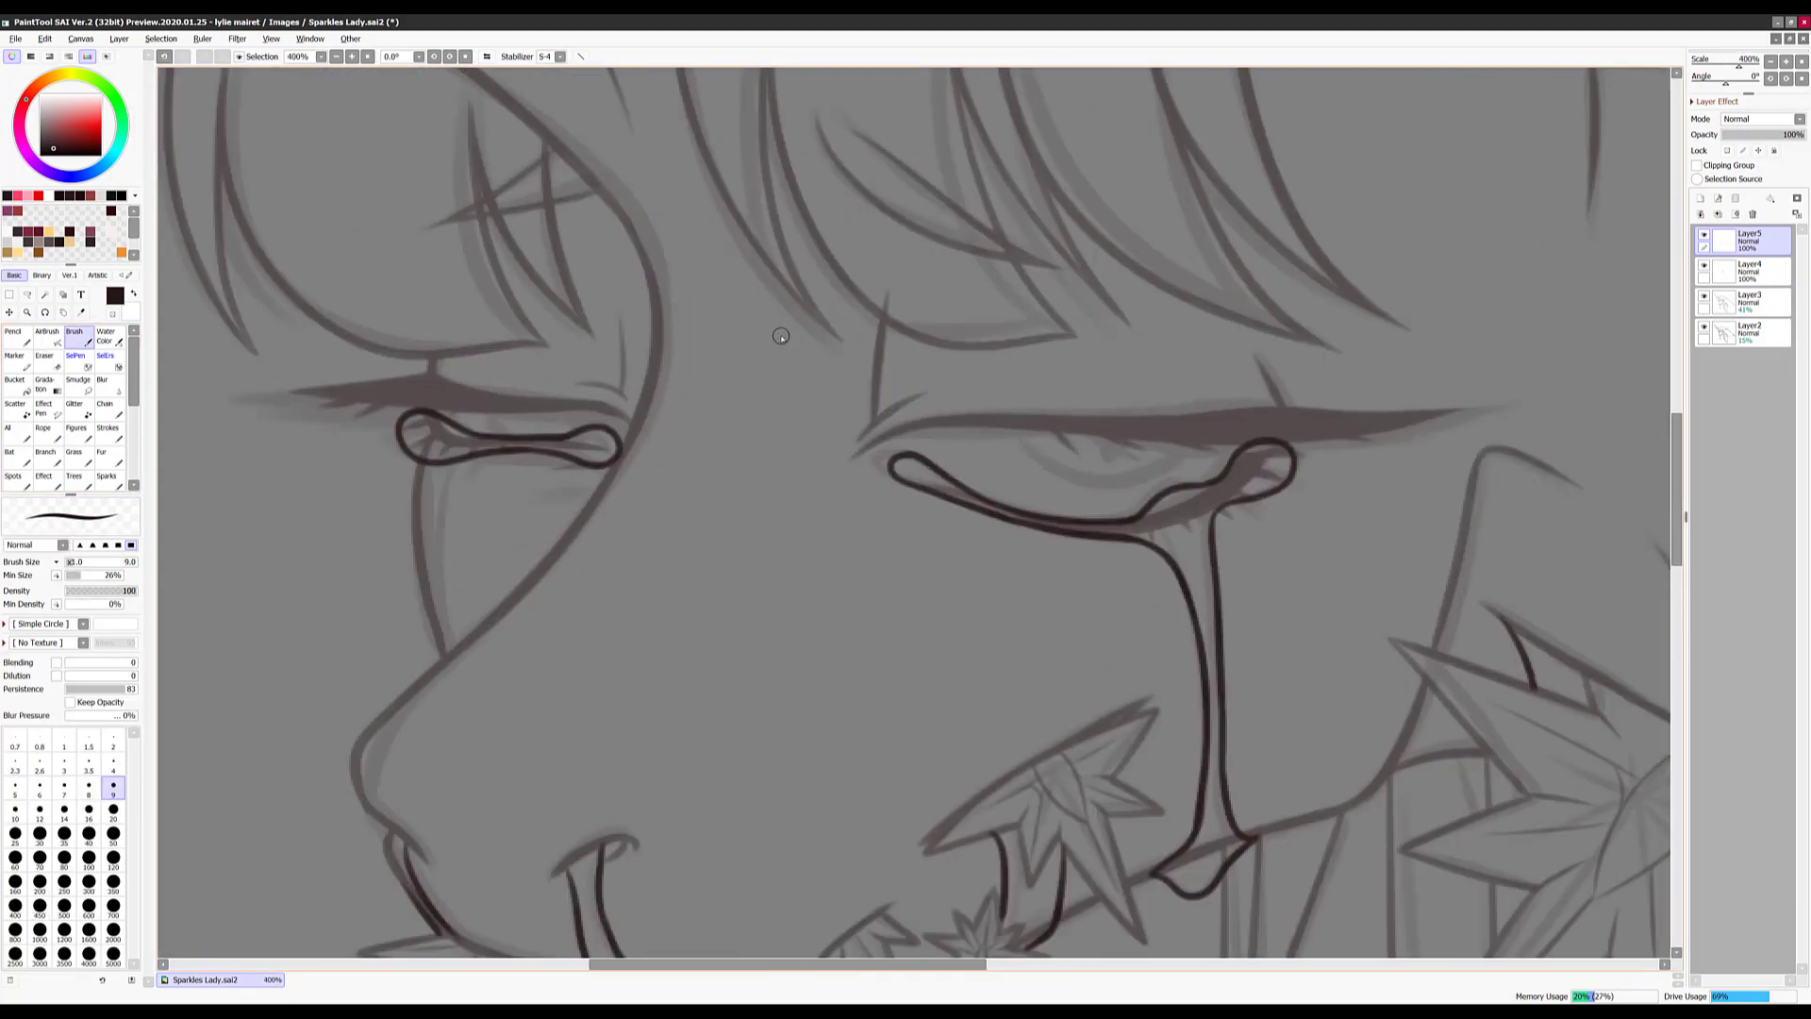
key(ctrl+shift+n)
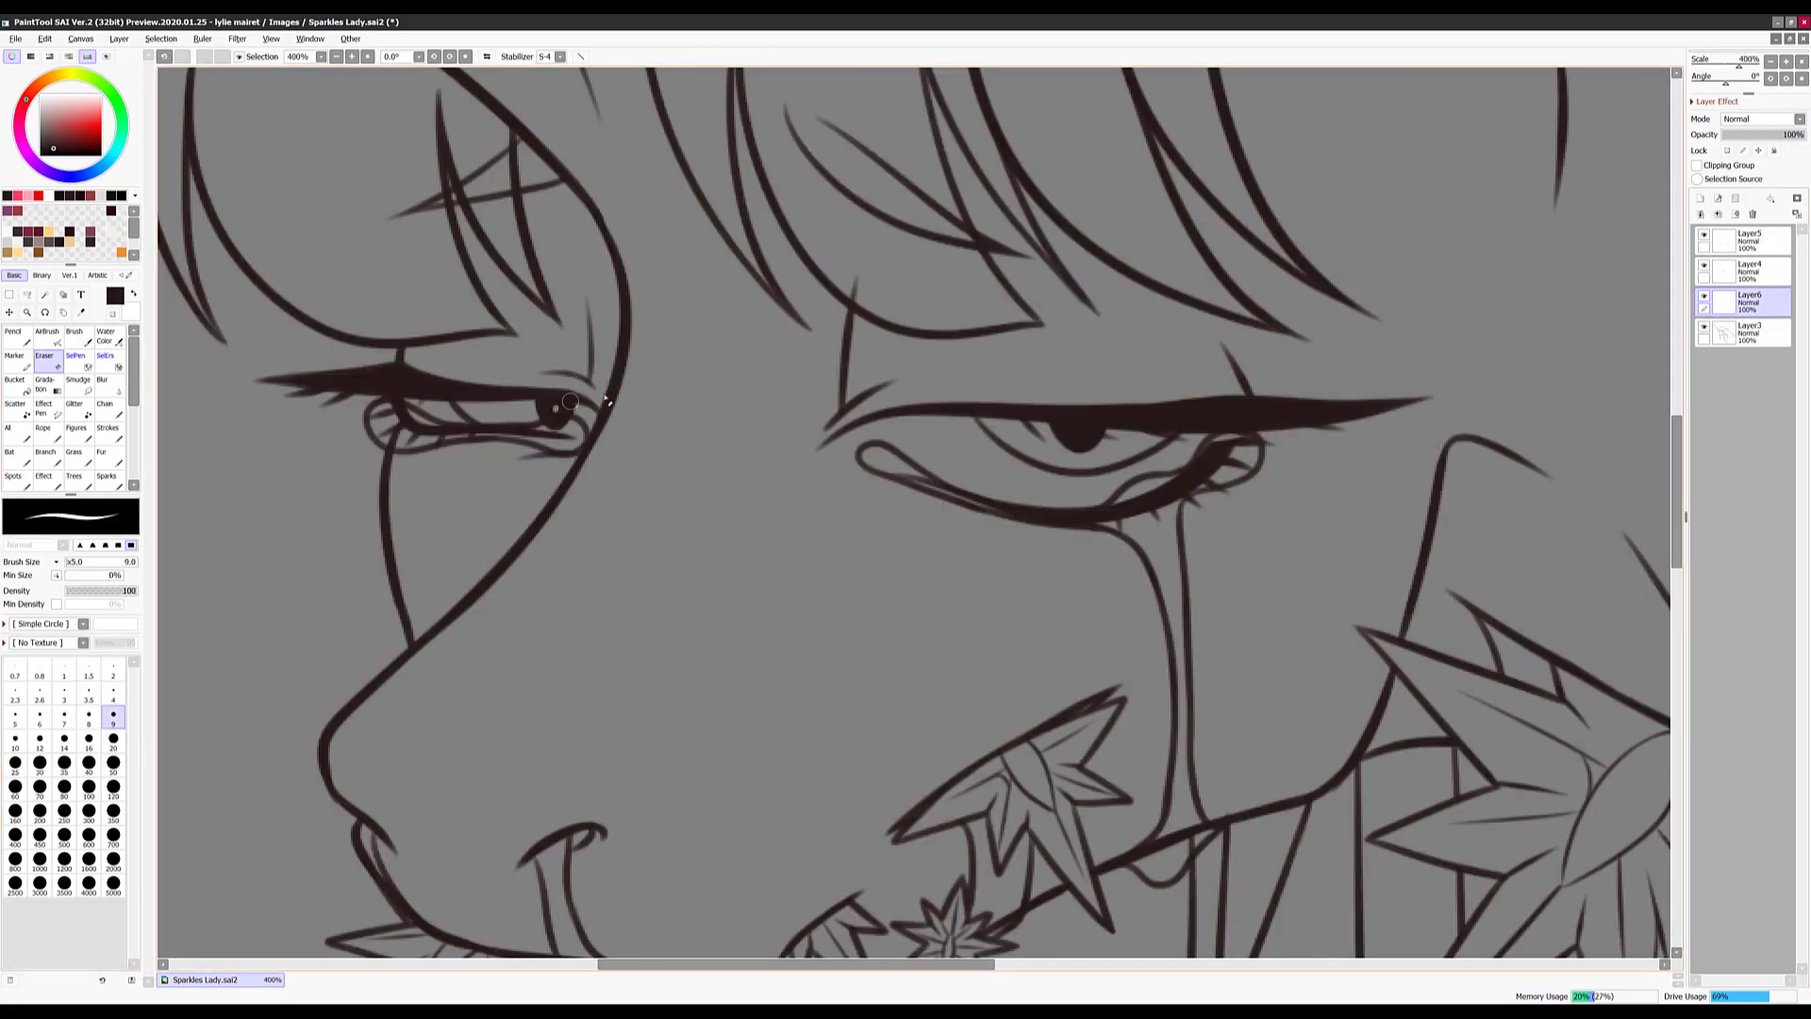
Fade Layer3 to 55% opacity and erase its lines where they overlap the nose and mouth drips and the eye tears
scroll(752, 533, down, 4)
scroll(752, 533, up, 3)
scroll(752, 534, up, 4)
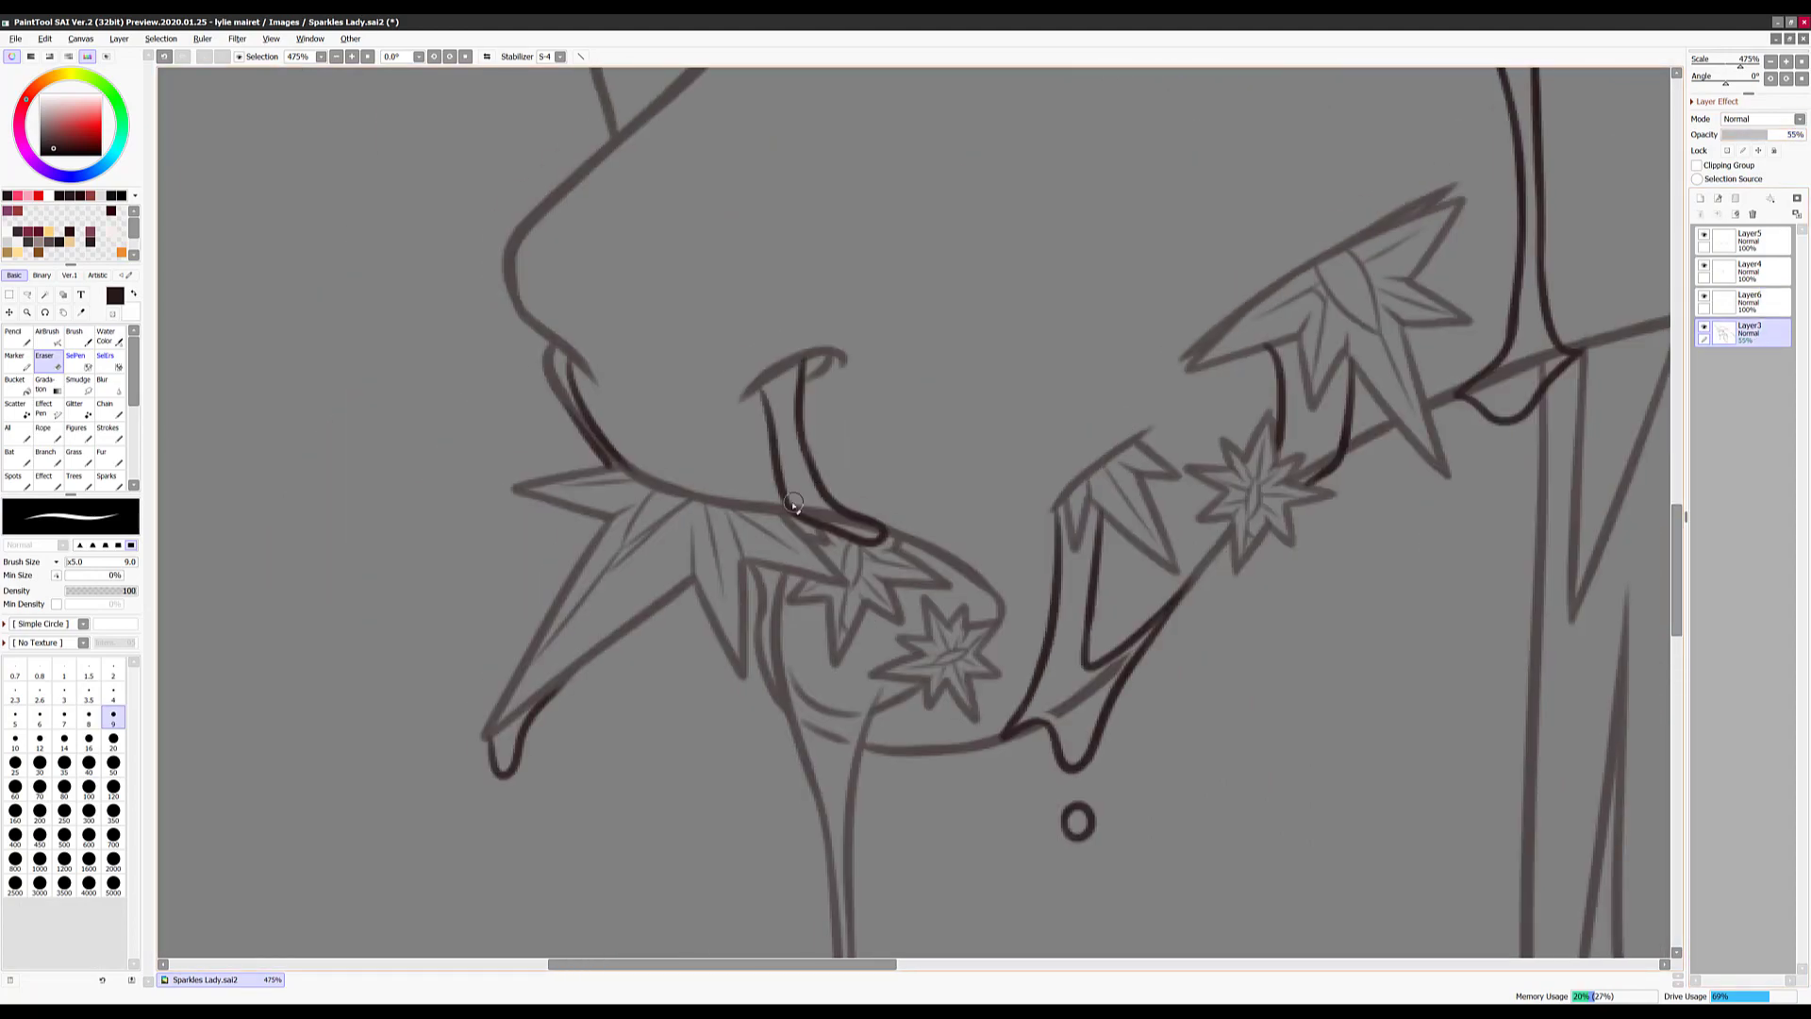
mouse_move(600, 630)
mouse_down()
mouse_move(756, 647)
mouse_move(1035, 563)
mouse_move(1113, 618)
mouse_up()
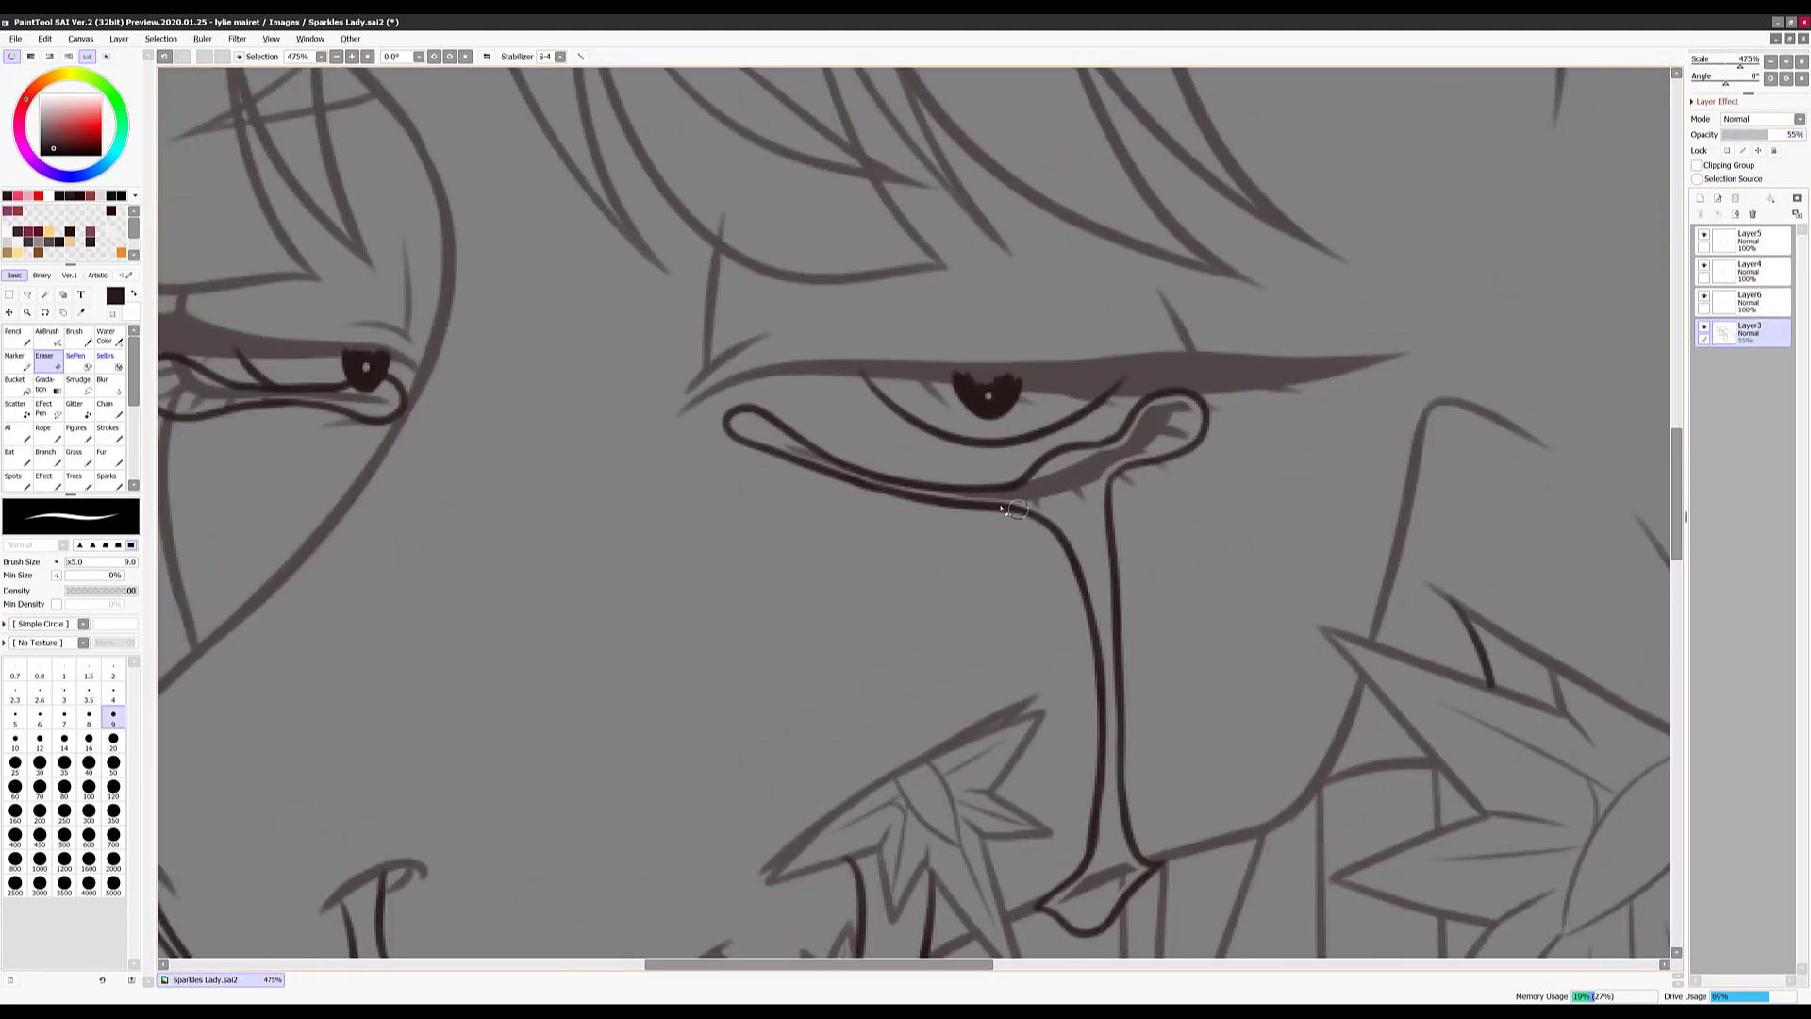
scroll(1025, 493, up, 1)
key(Insert)
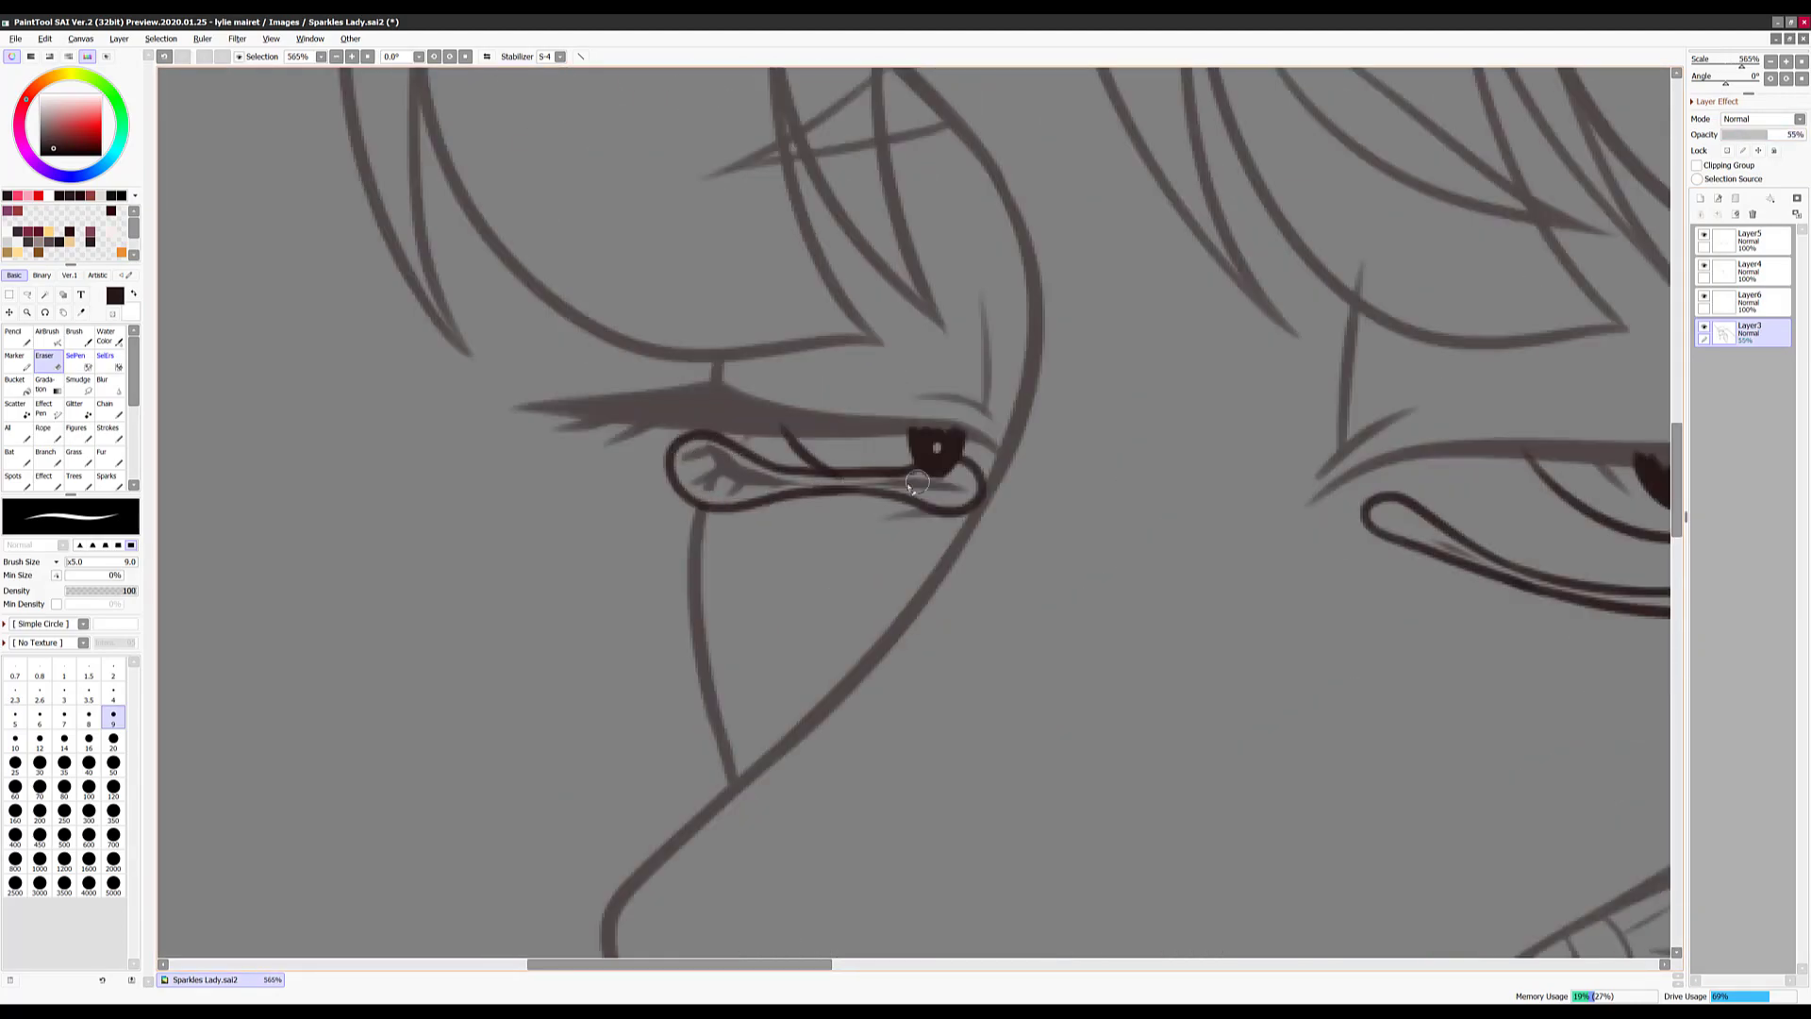
Merge the Layer5 drips into Layer4 and make Layer3 the active layer
click(1744, 241)
click(1753, 214)
key(minus)
key(minus)
key(minus)
key(minus)
click(1740, 303)
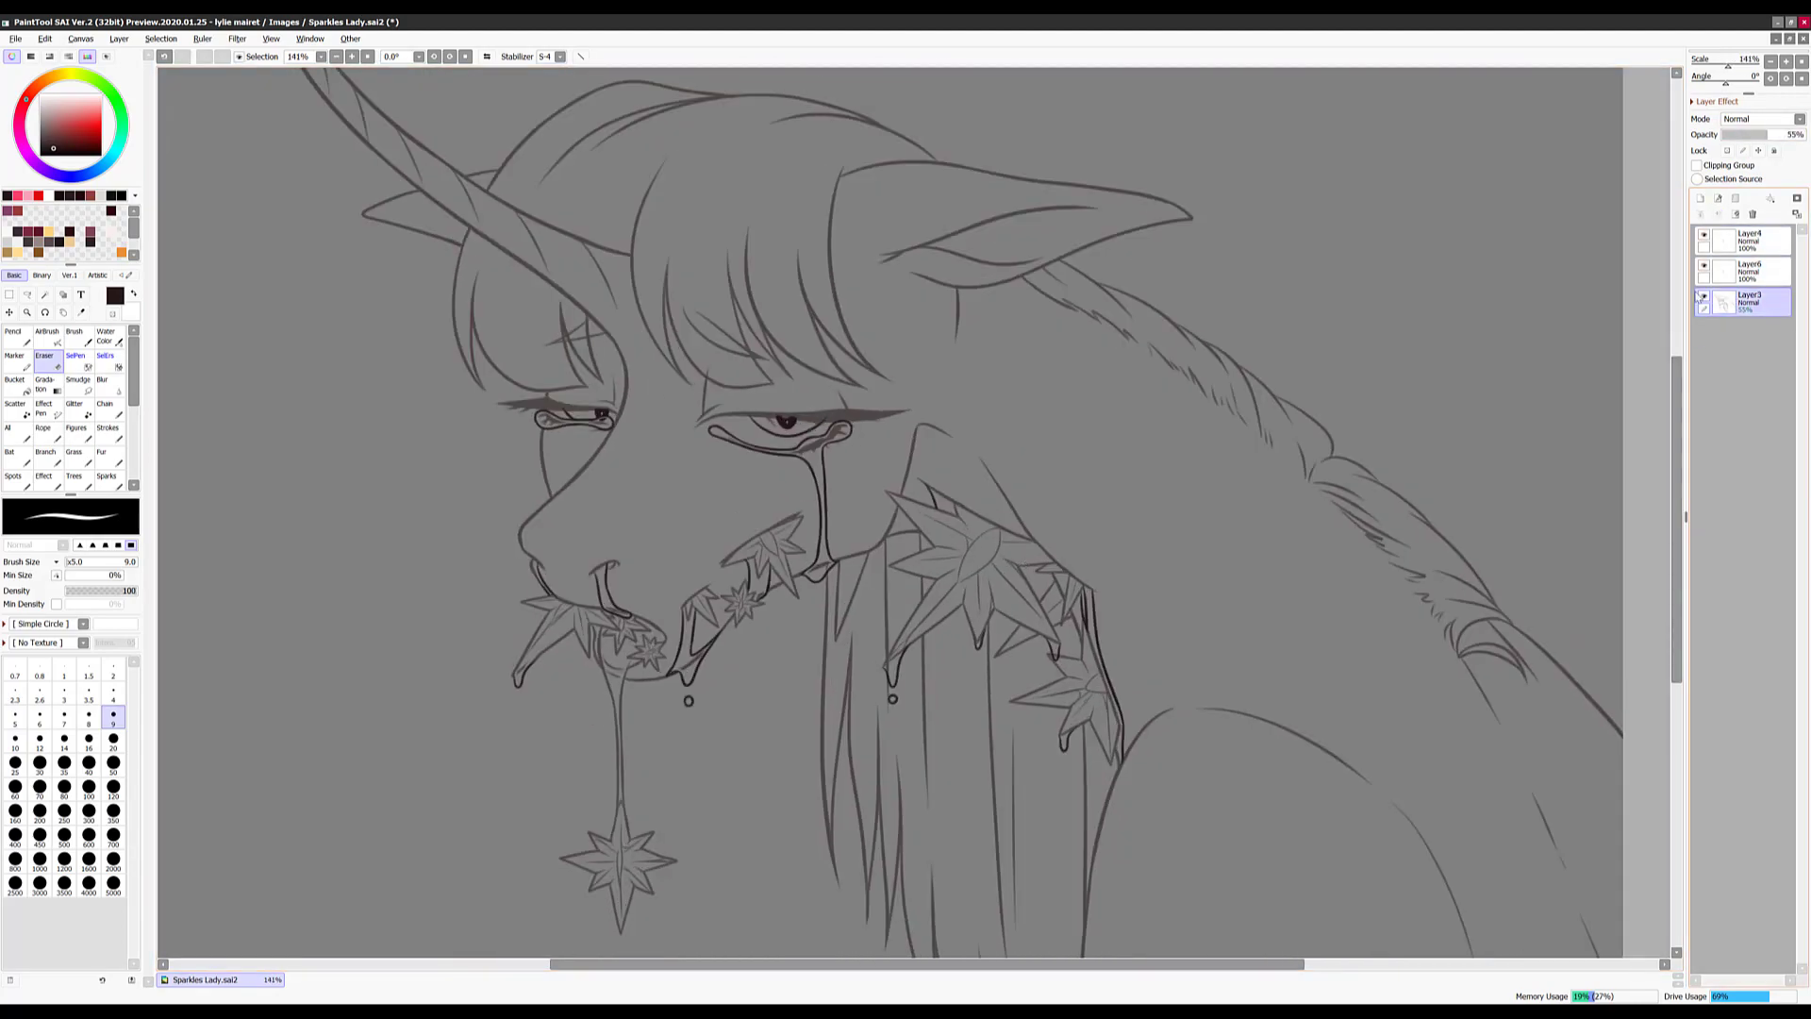
Clean up the remaining overlapping lines around the tears and drips and restore Layer3 to 100% opacity
scroll(862, 533, up, 4)
scroll(862, 534, down, 1)
scroll(889, 604, down, 5)
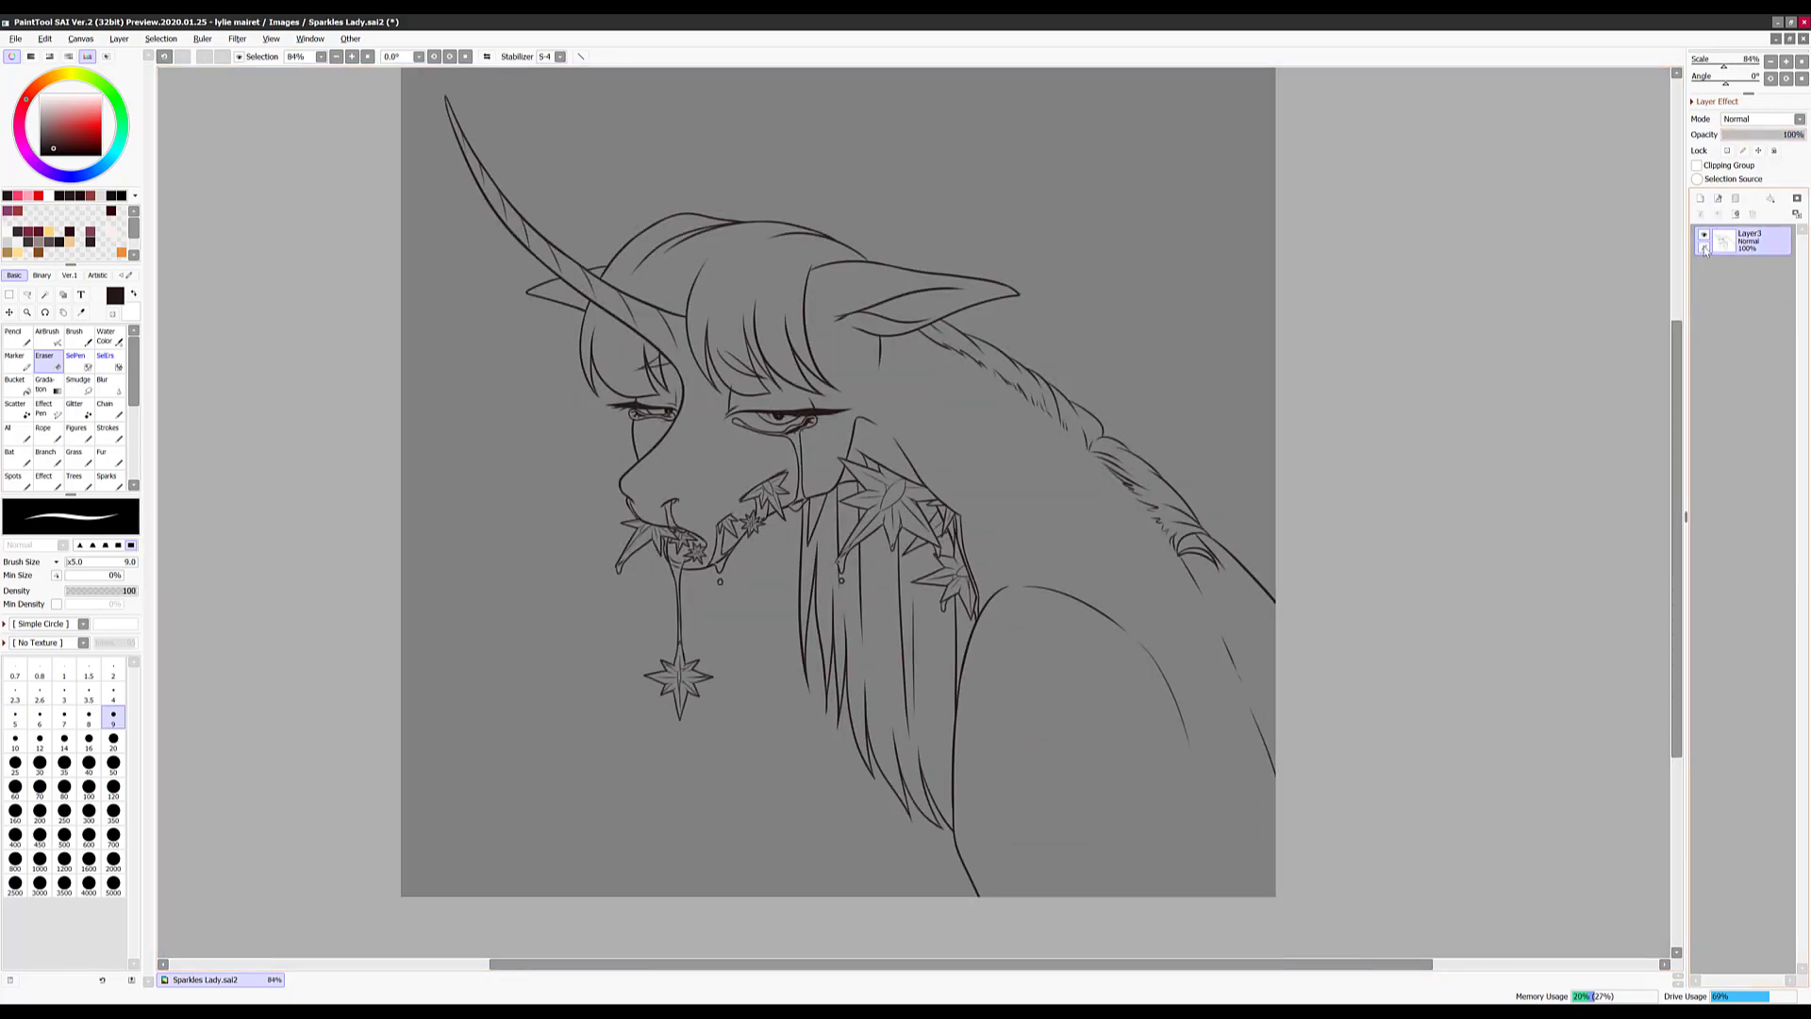
scroll(1657, 215, up, 1)
click(1745, 241)
scroll(695, 399, up, 4)
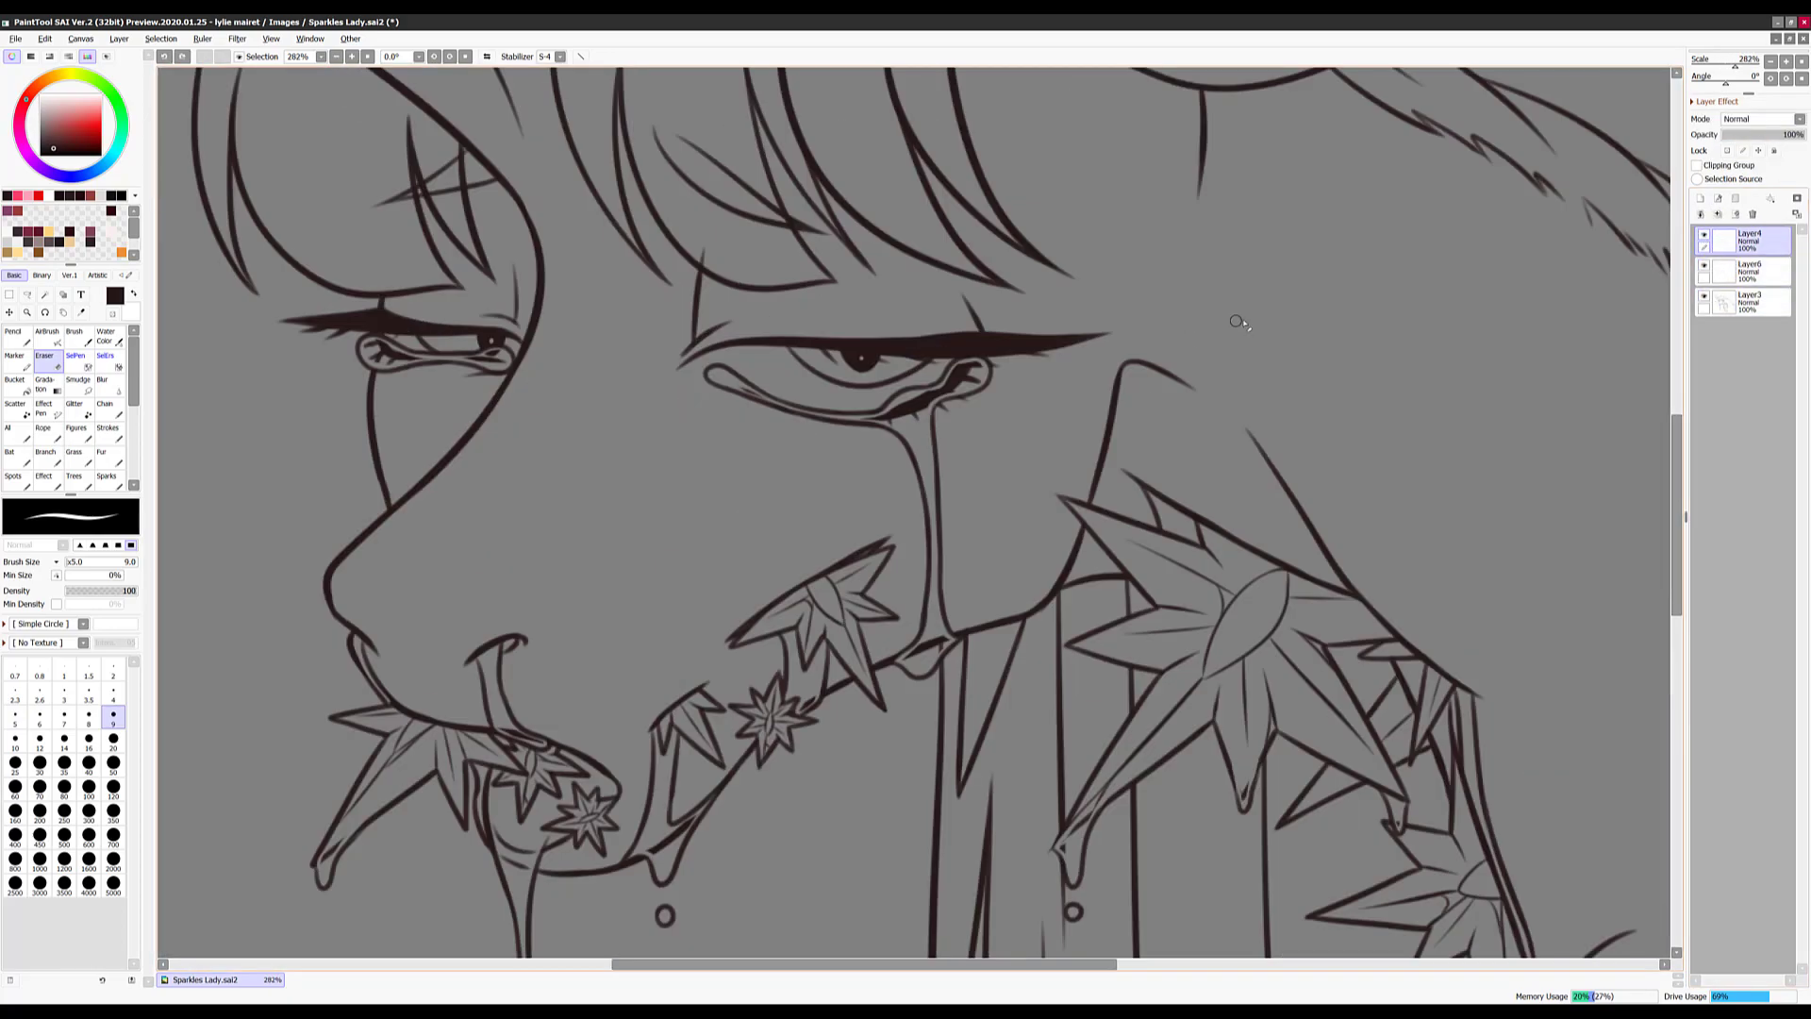
Select the background around the figure with the Magic Wand, using the merged image as the selection source
click(1745, 301)
key(b)
scroll(533, 385, down, 6)
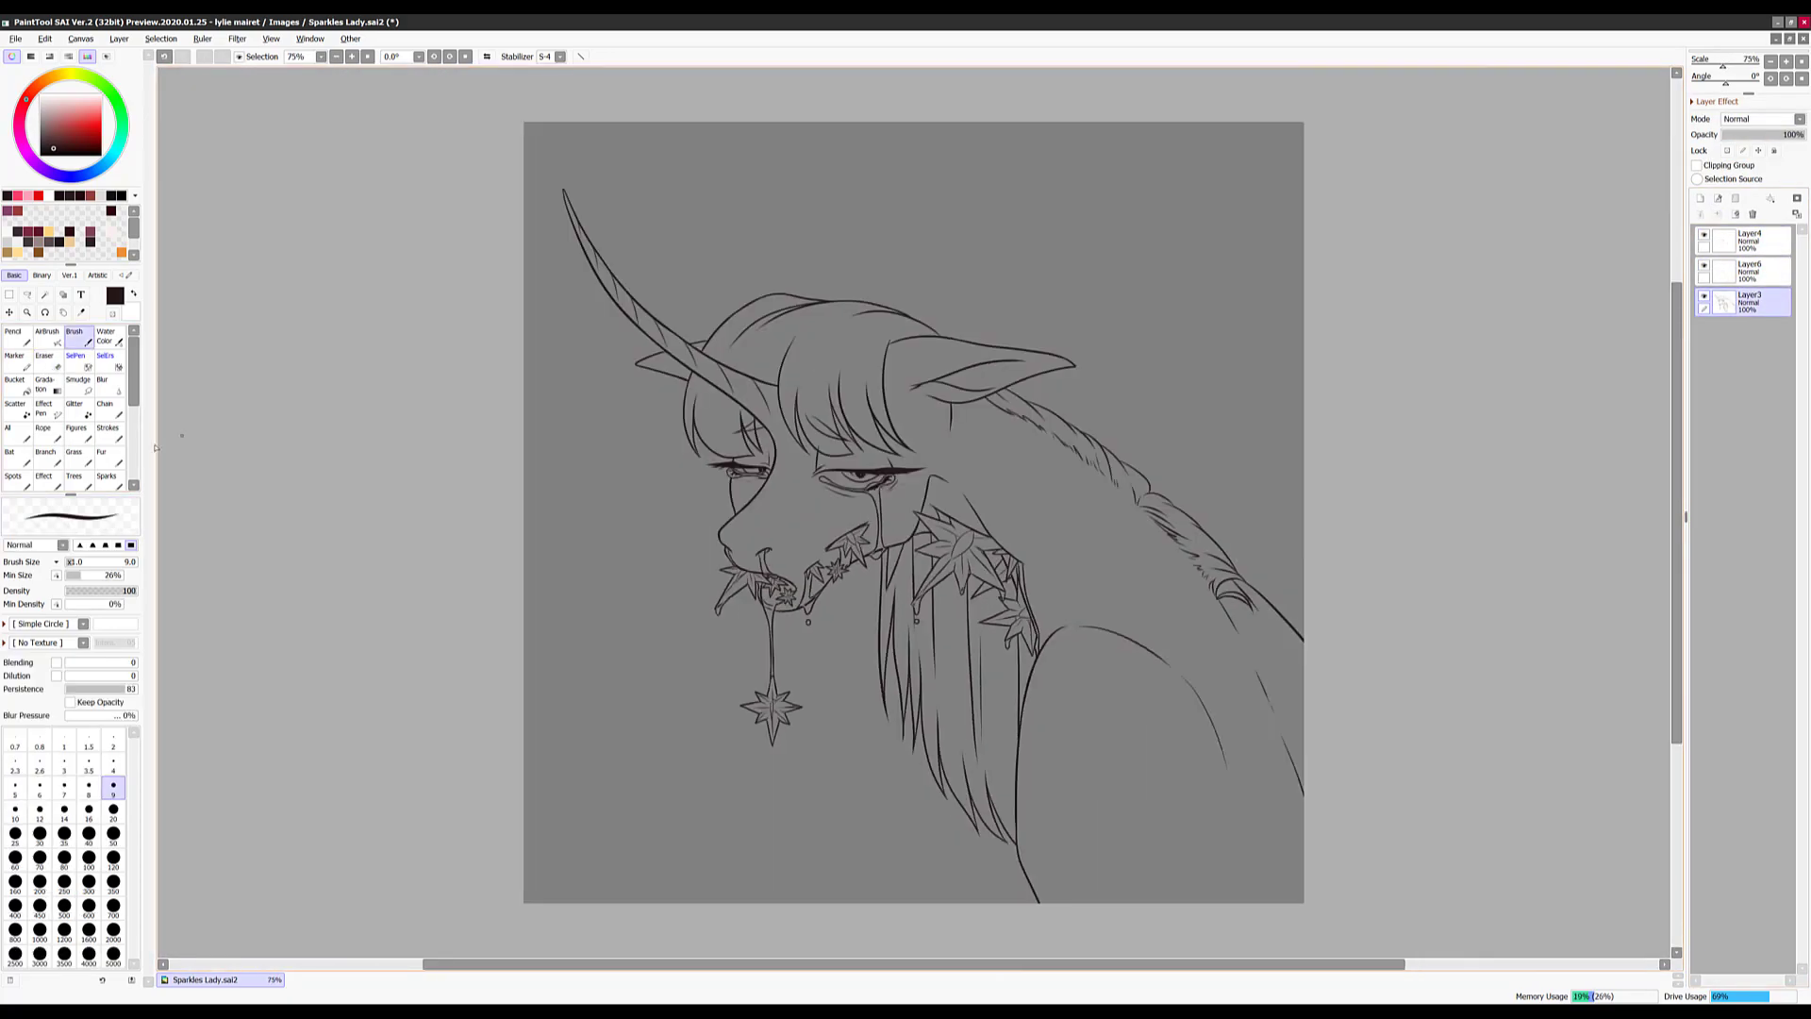
key(w)
click(533, 385)
key(ctrl+d)
key(ctrl+z)
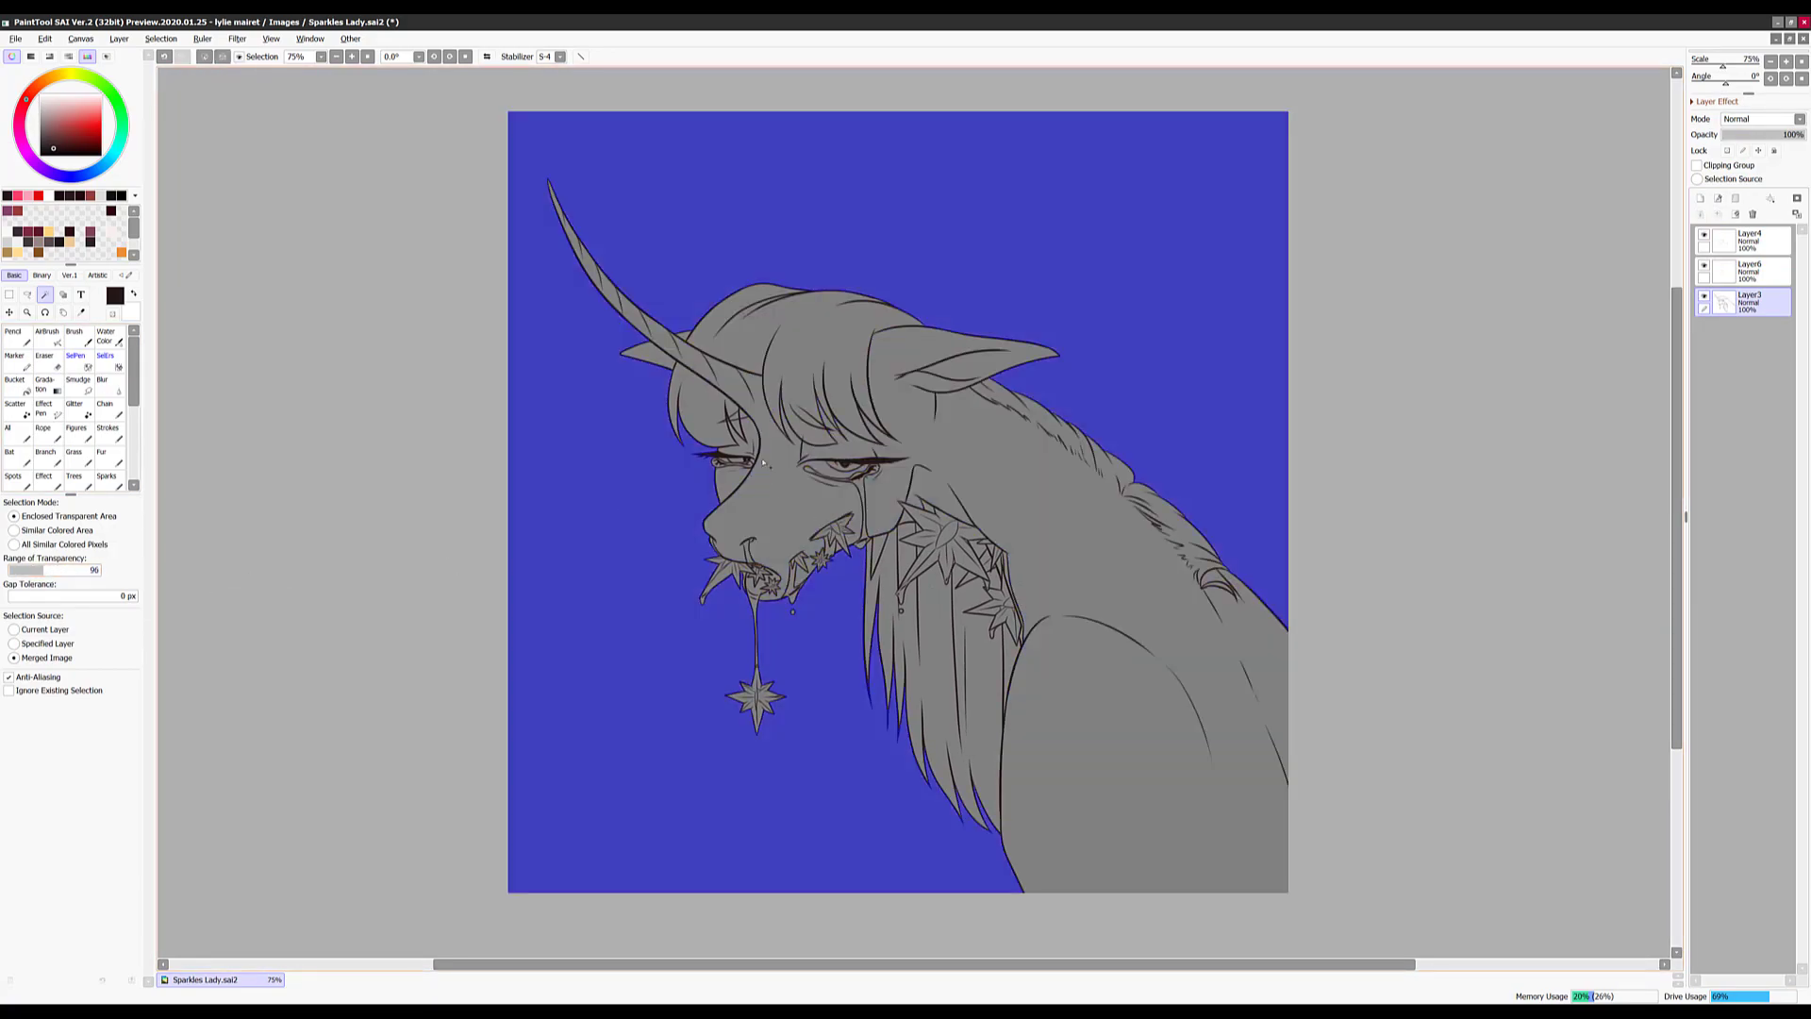
Touch up the background selection around the mouth drips with the size 20 SelPen
scroll(934, 770, up, 4)
key(s)
drag(522, 228, 762, 549)
key(bracketright)
key(bracketright)
key(bracketright)
key(bracketright)
key(bracketright)
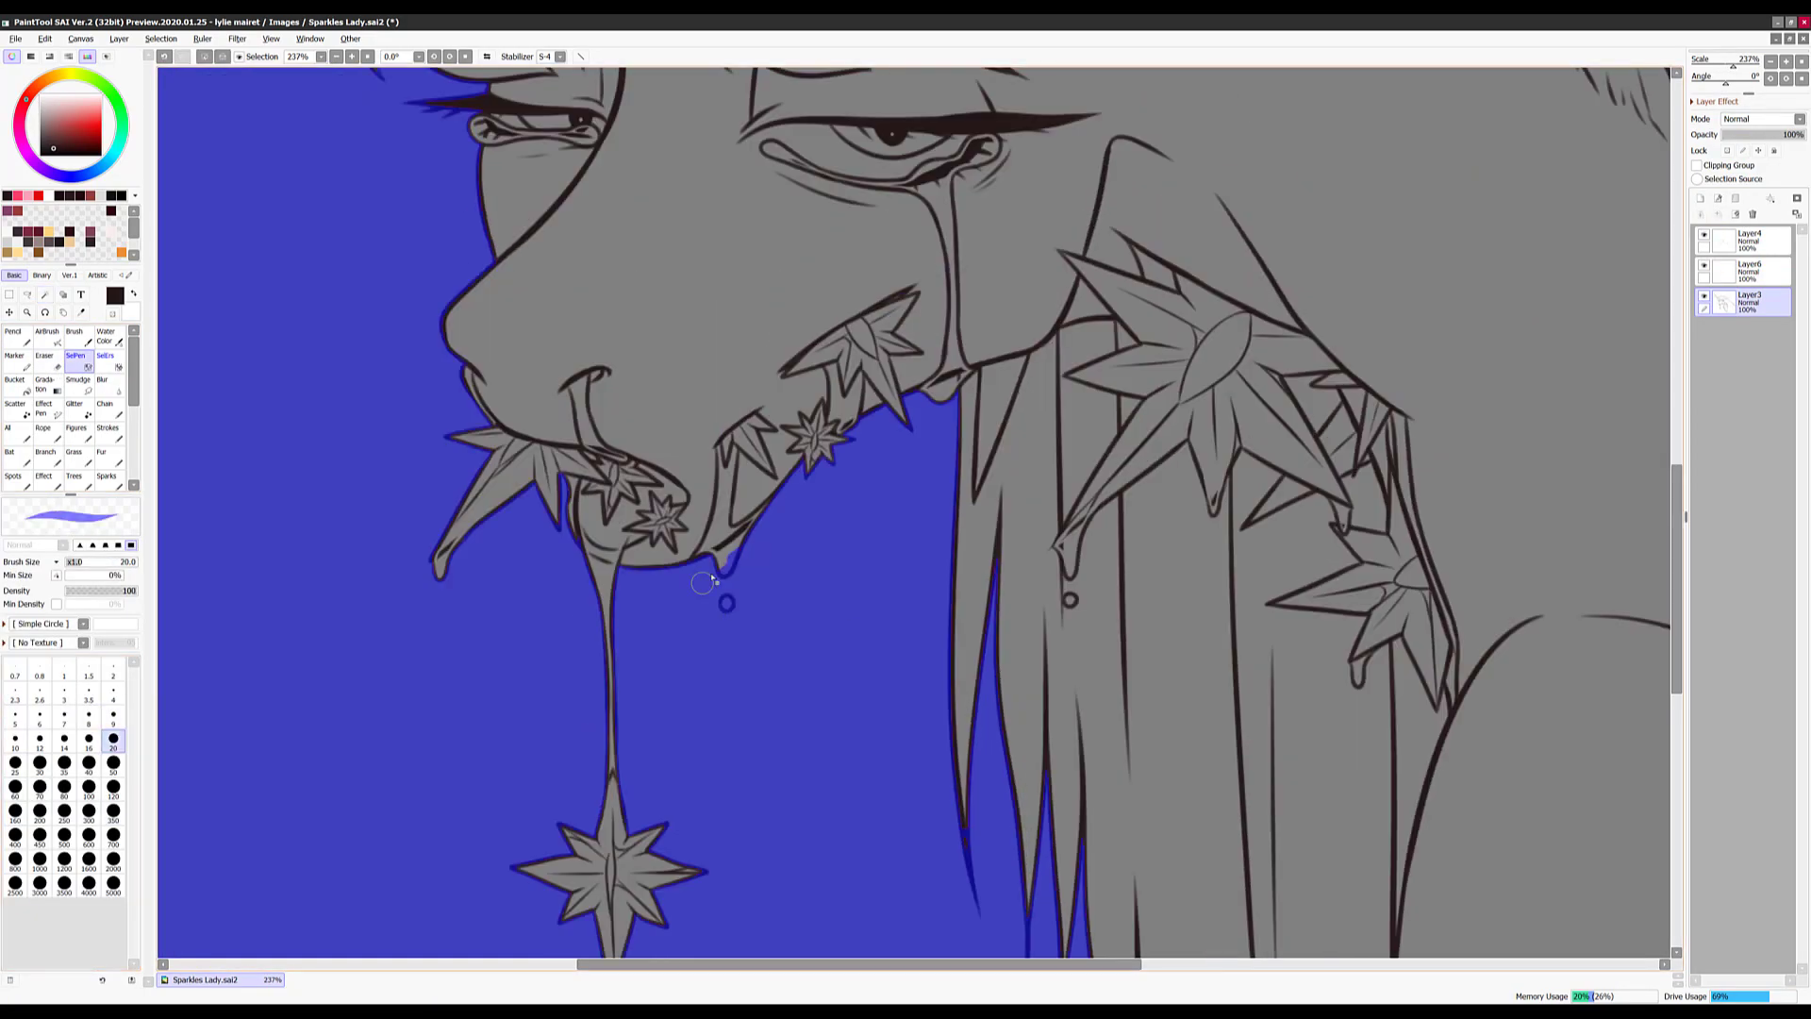
Fill the body lavender and the mane navy on separate layers under the line art, softening the braid's lower edge with the size 50 Smudge
scroll(622, 608, down, 3)
scroll(614, 517, up, 4)
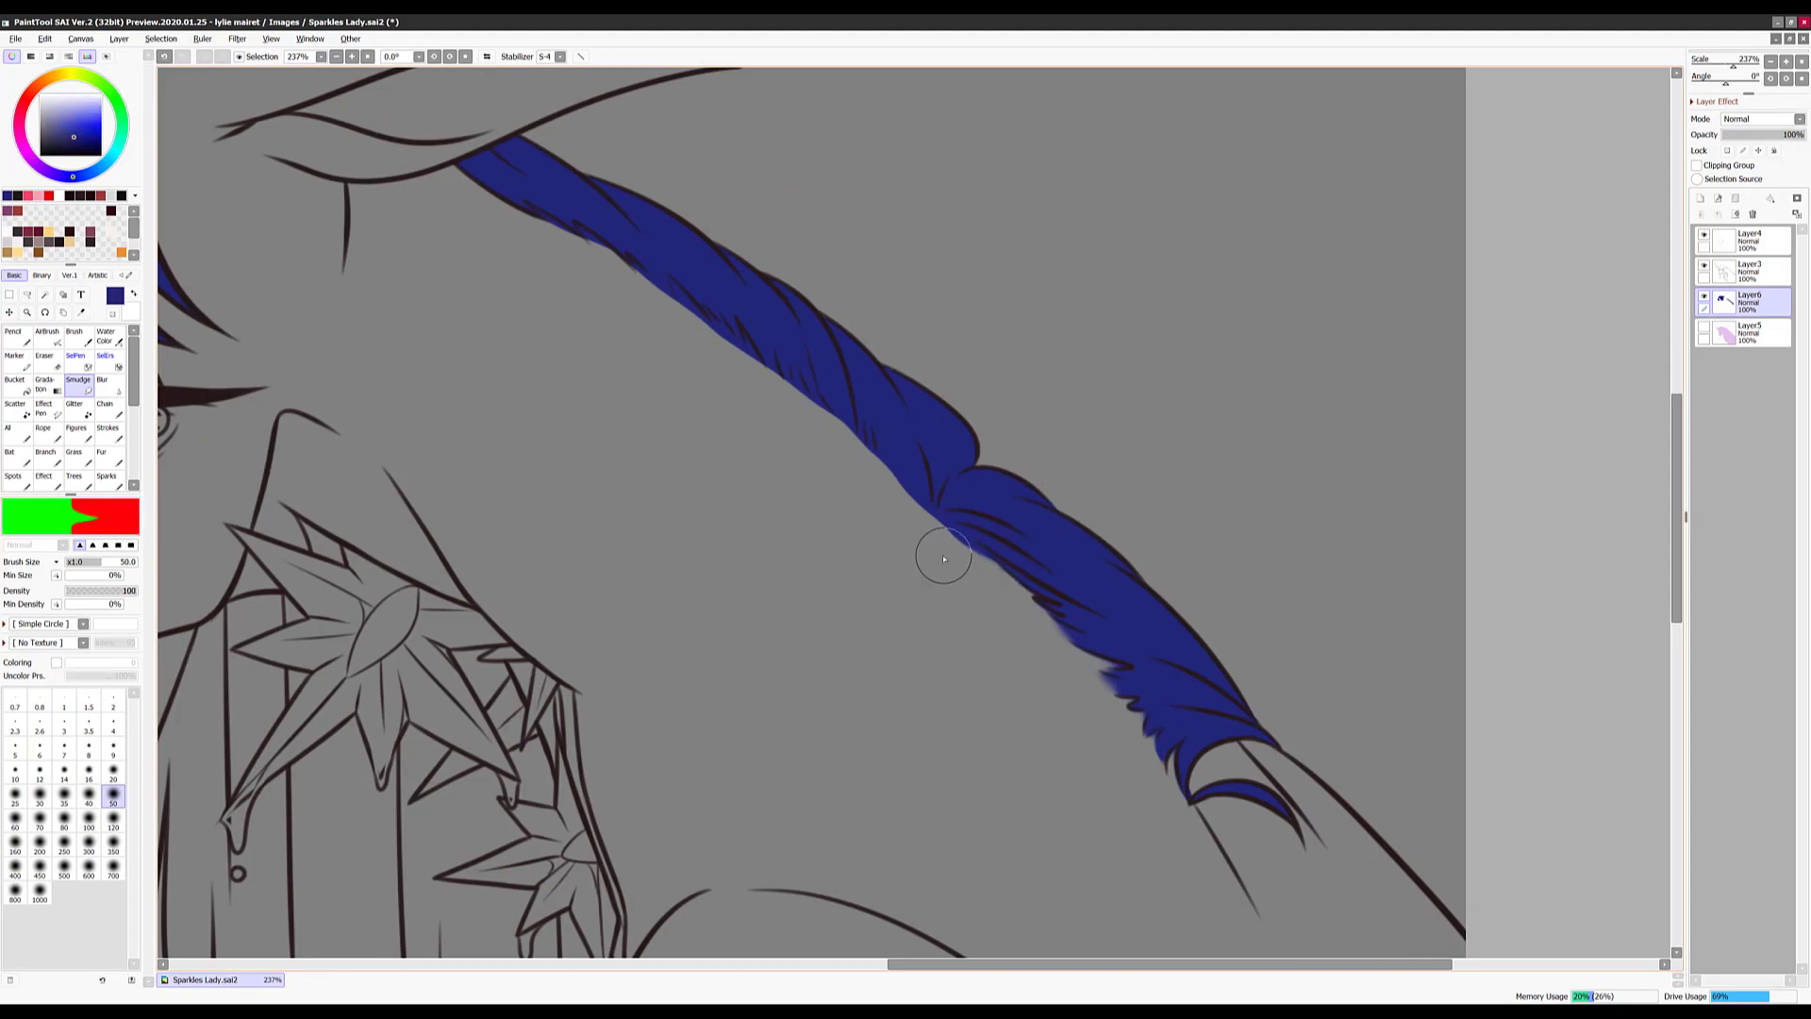
drag(738, 337, 920, 520)
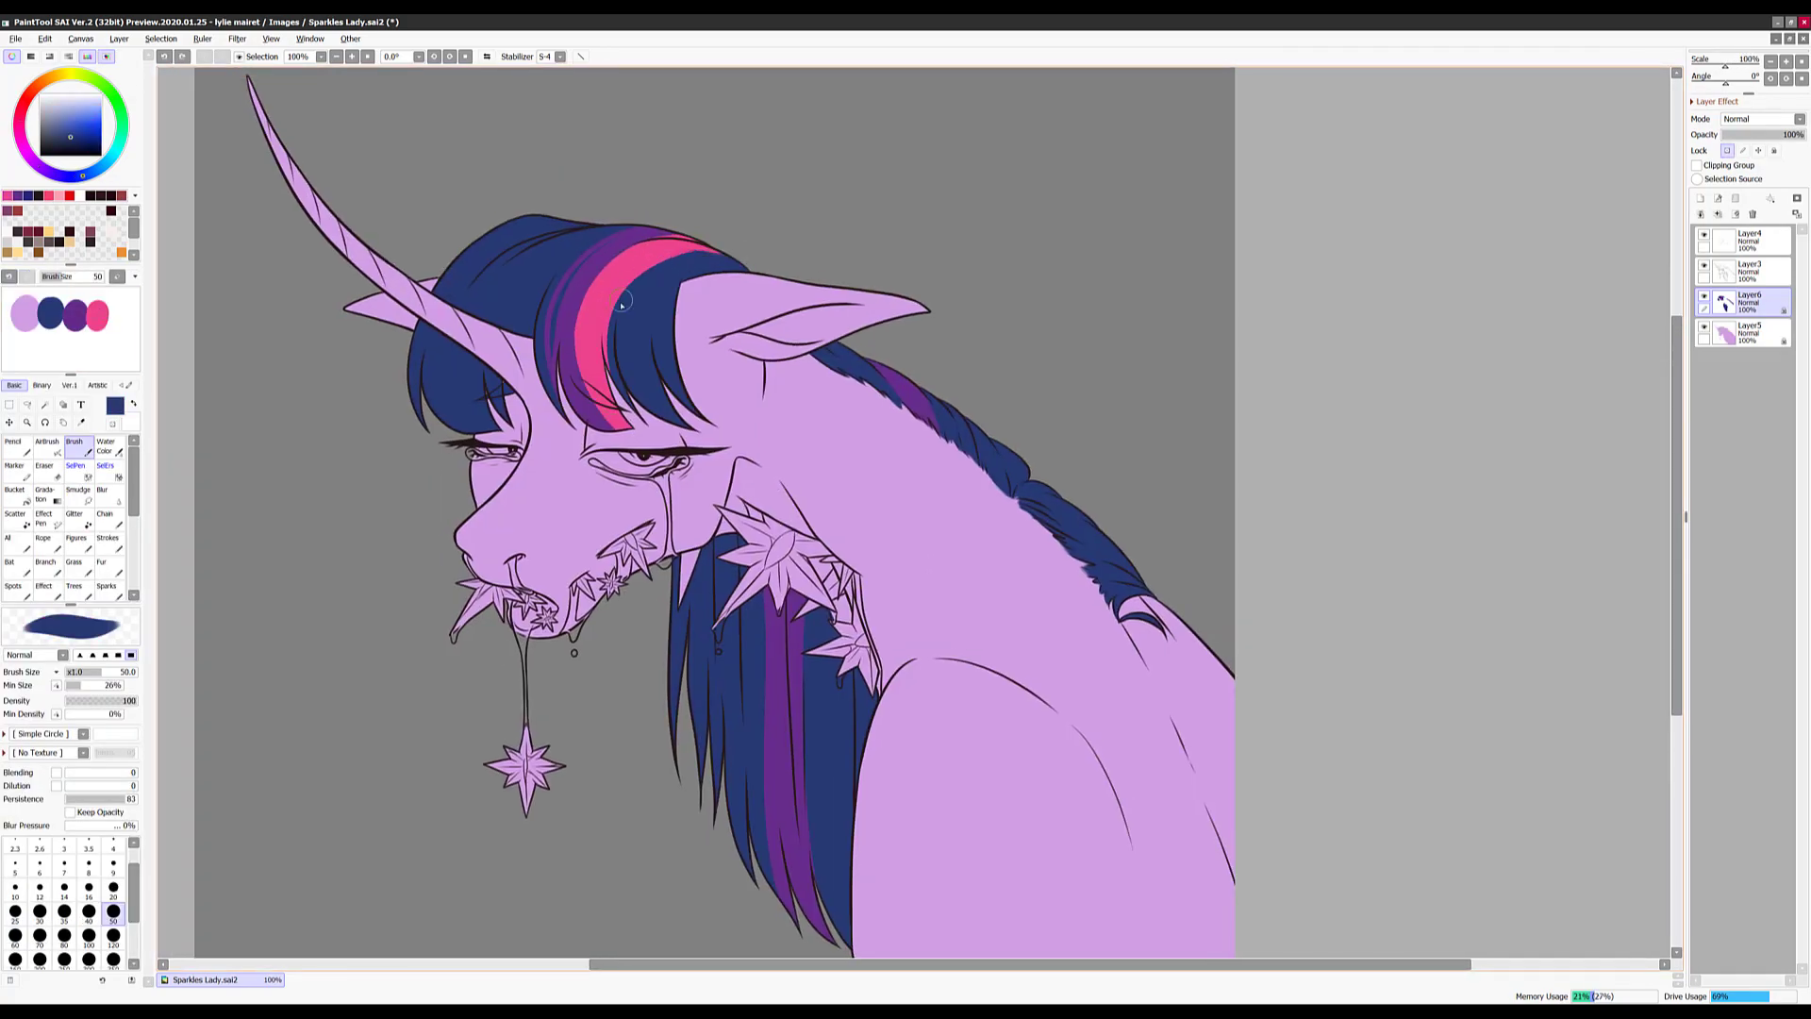
Pick the pink from the fringe stripe and paint matching pink streaks in the fringe, hanging mane and braid
alt+click(618, 293)
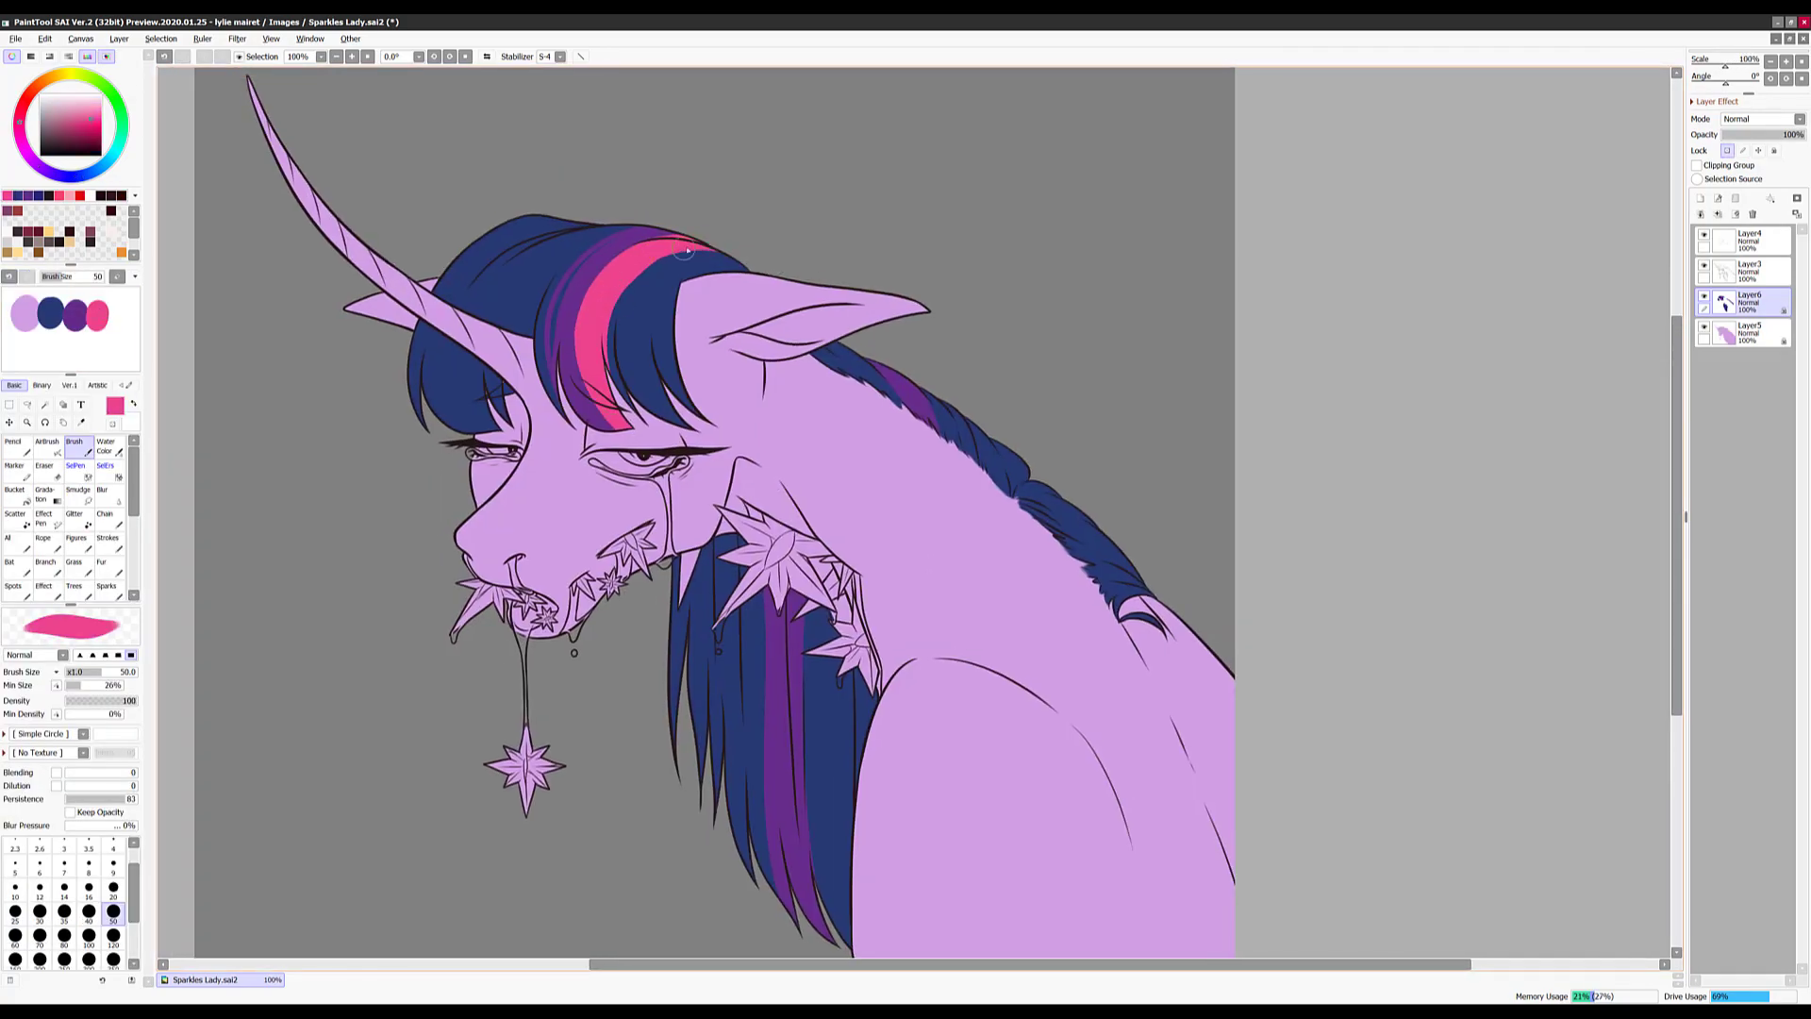
drag(573, 422, 517, 349)
mouse_move(783, 863)
mouse_down()
mouse_move(773, 538)
mouse_move(640, 575)
mouse_up()
drag(830, 396, 771, 343)
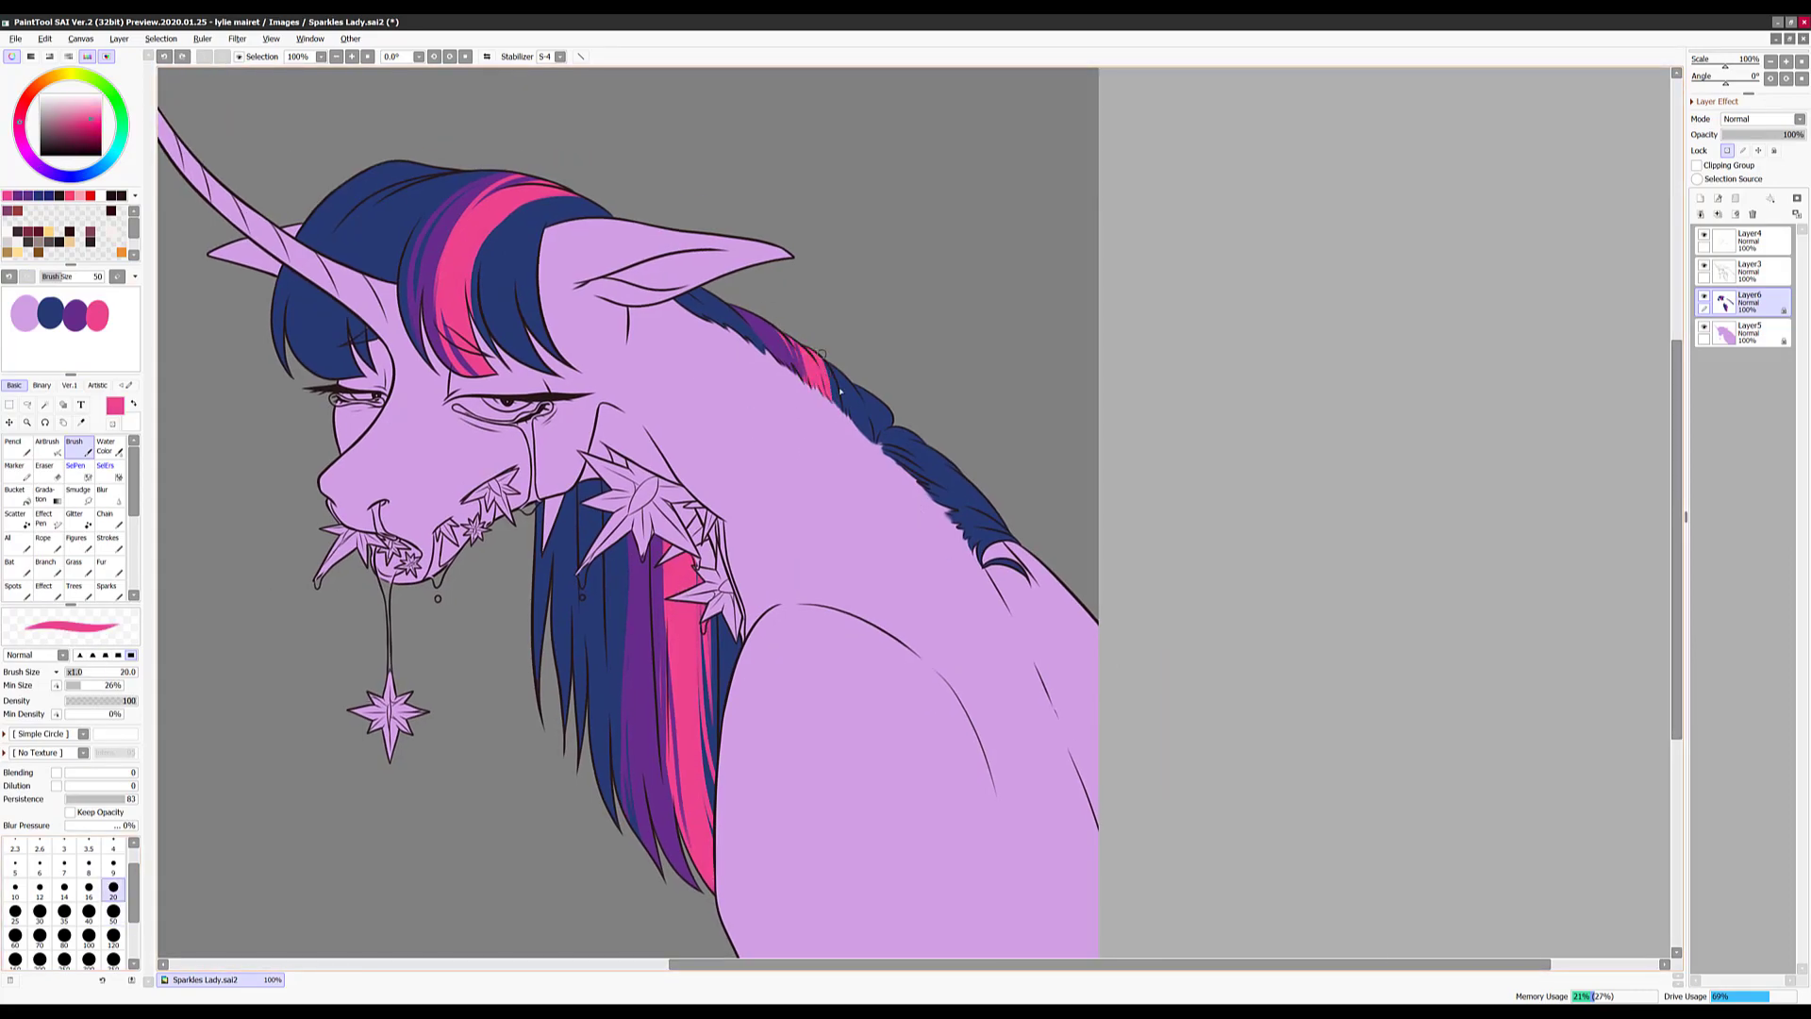
Airbrush soft red shading over the nose and shoulder at size 700 on a new clipping layer above the body colour
scroll(821, 358, down, 2)
click(1700, 198)
click(1697, 165)
click(47, 446)
click(113, 908)
click(89, 195)
drag(581, 490, 613, 500)
drag(930, 679, 919, 783)
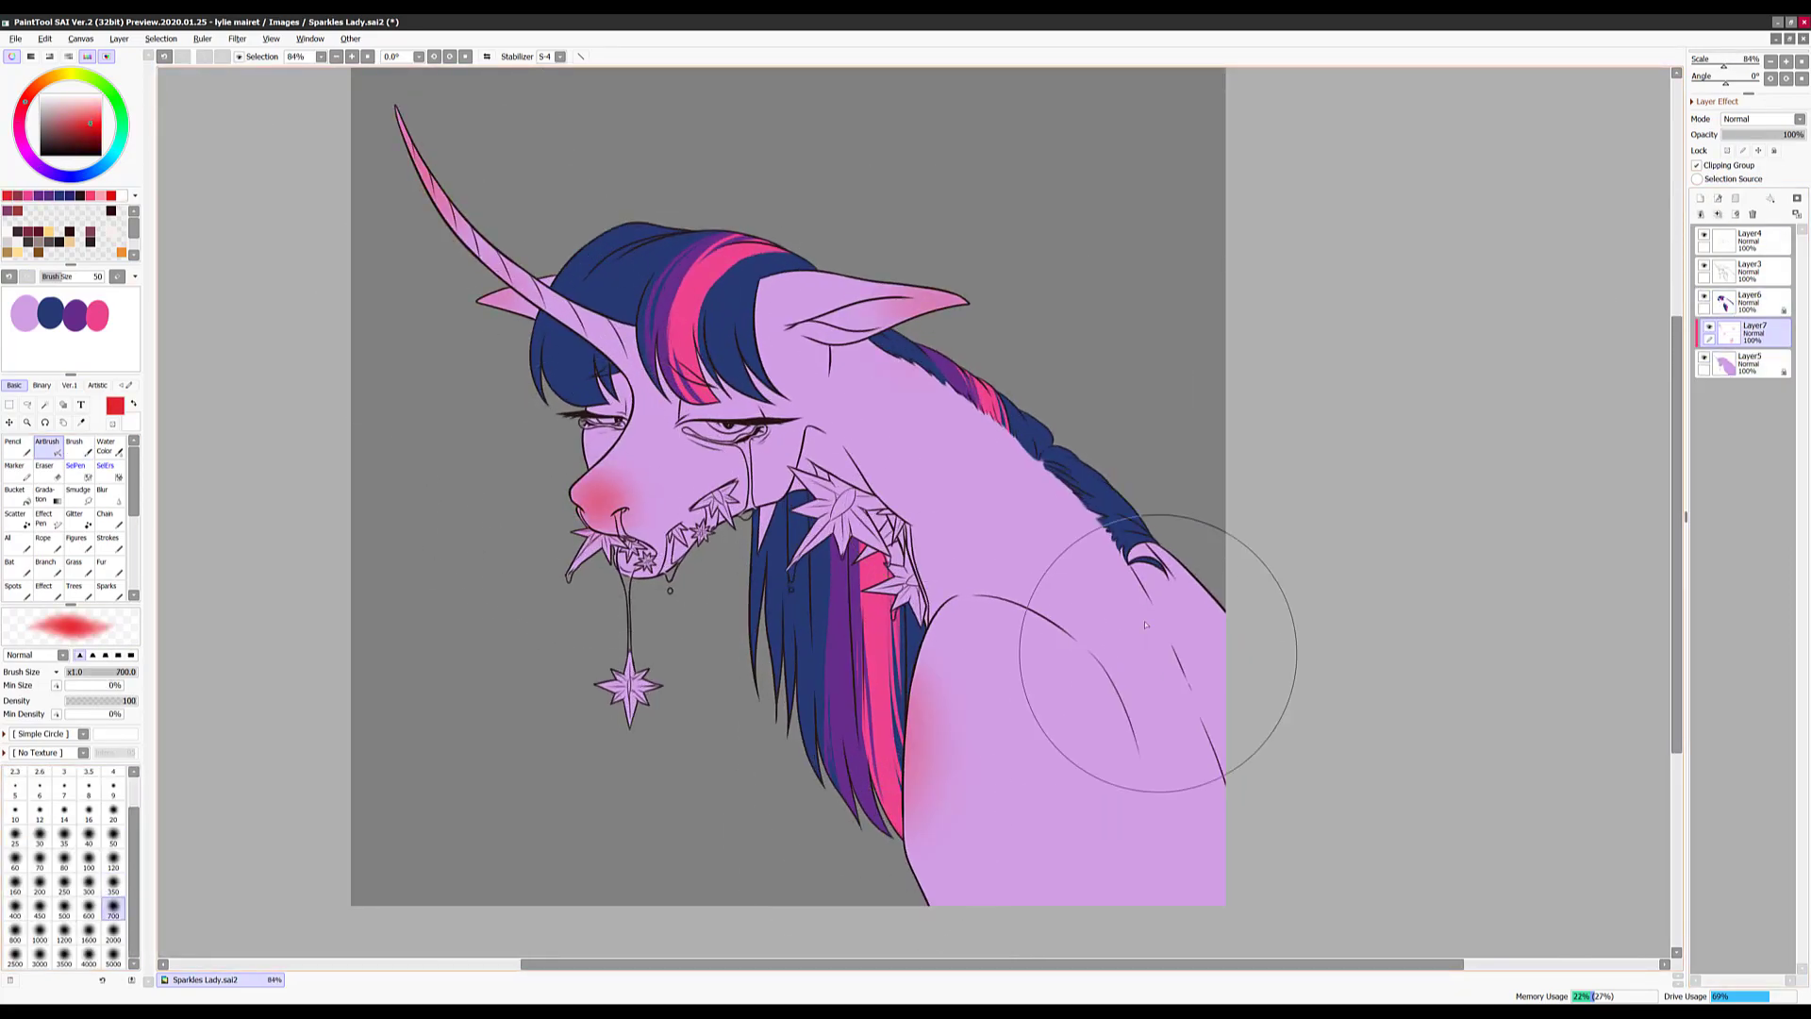
Airbrush red around the eyes at size 350, switch the blush layer to Multiply and lower its opacity
click(113, 885)
drag(703, 449, 732, 481)
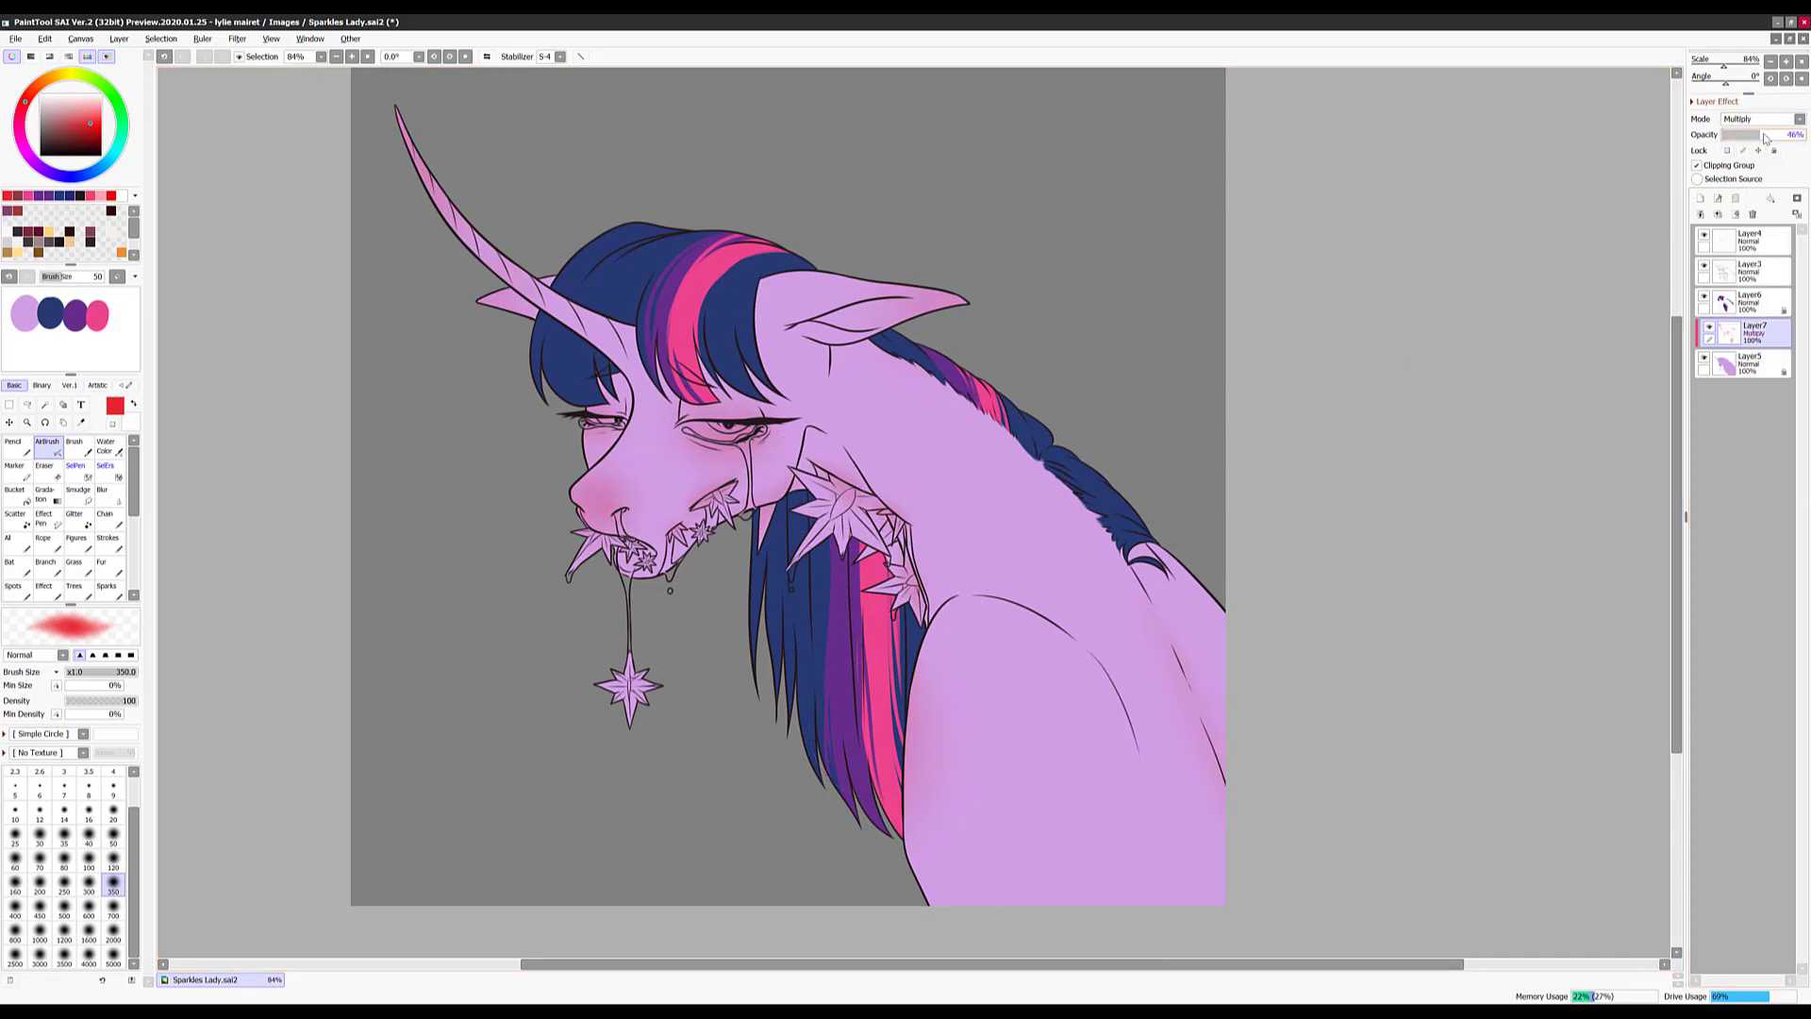
Merge the colour layers into Layer5 and desaturate the merged colours to greys
key(ctrl+e)
key(ctrl+e)
key(ctrl+u)
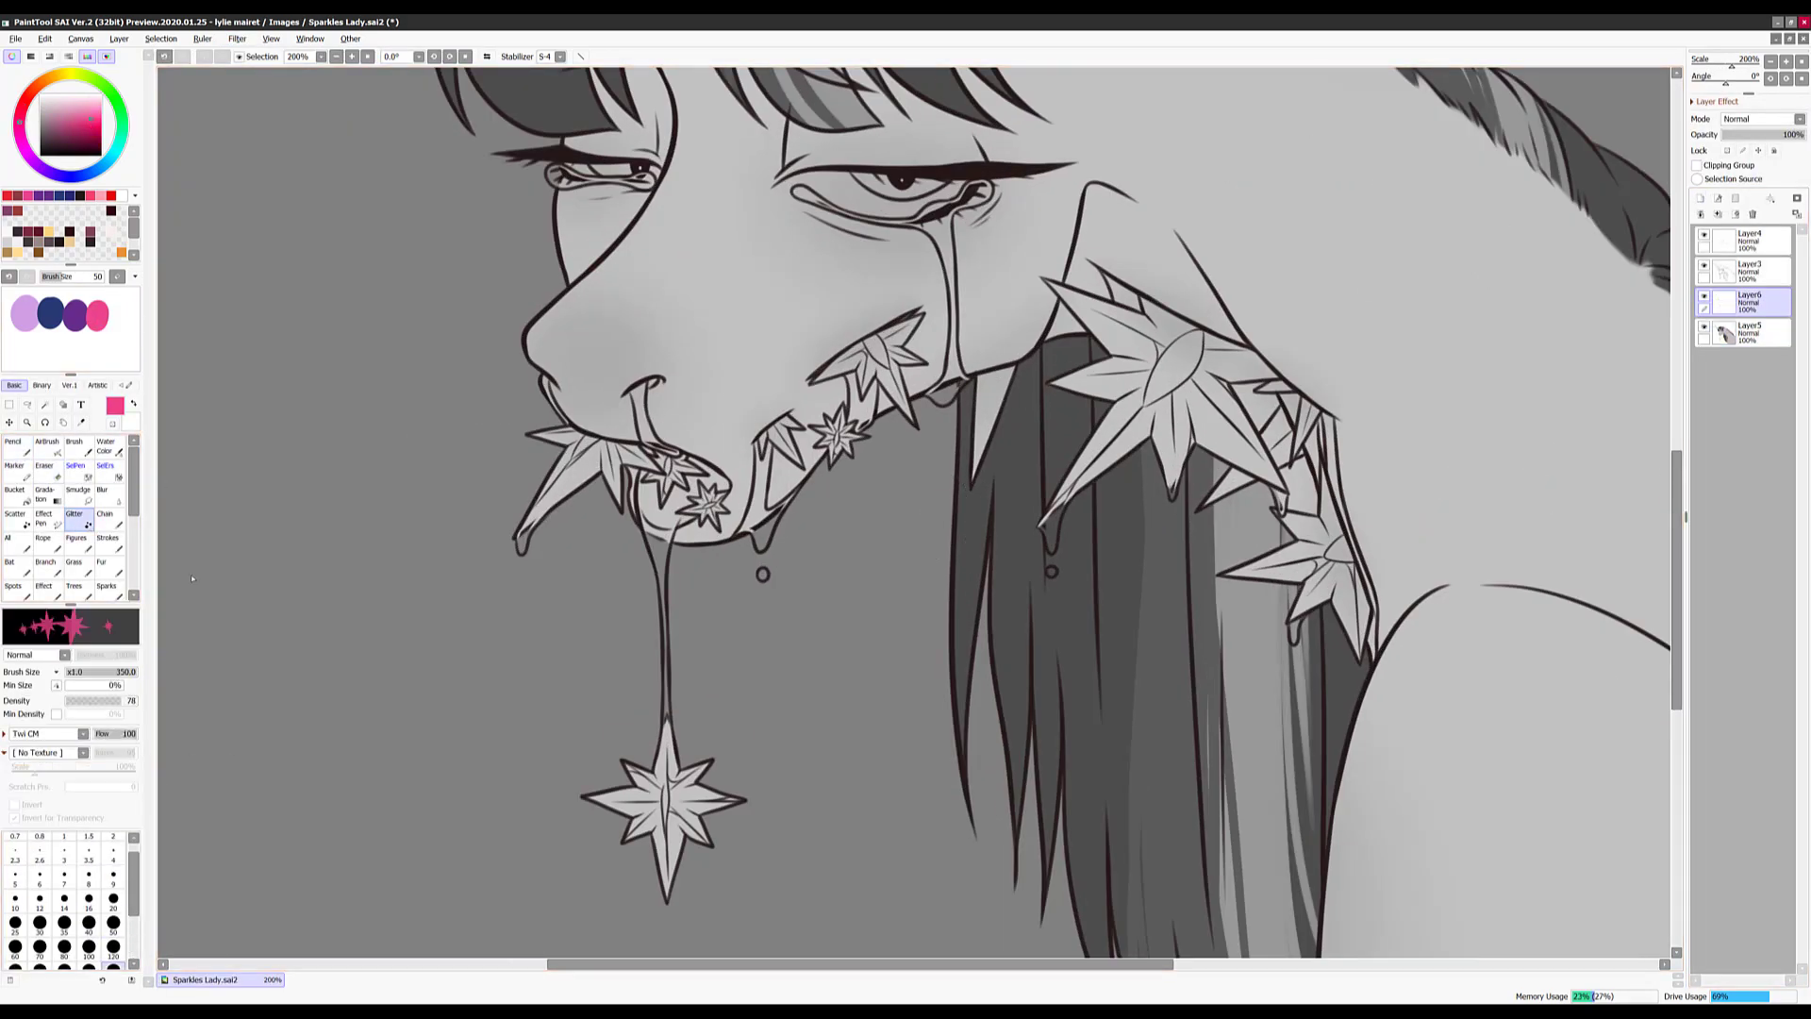
Stamp sample sparkles beside the face with the Glitter brush's Twi CM shape, mixing pink and purple with 17% Hue Jitter
scroll(151, 827, down, 3)
click(133, 908)
mouse_move(302, 406)
mouse_down()
mouse_move(297, 505)
mouse_move(406, 726)
mouse_up()
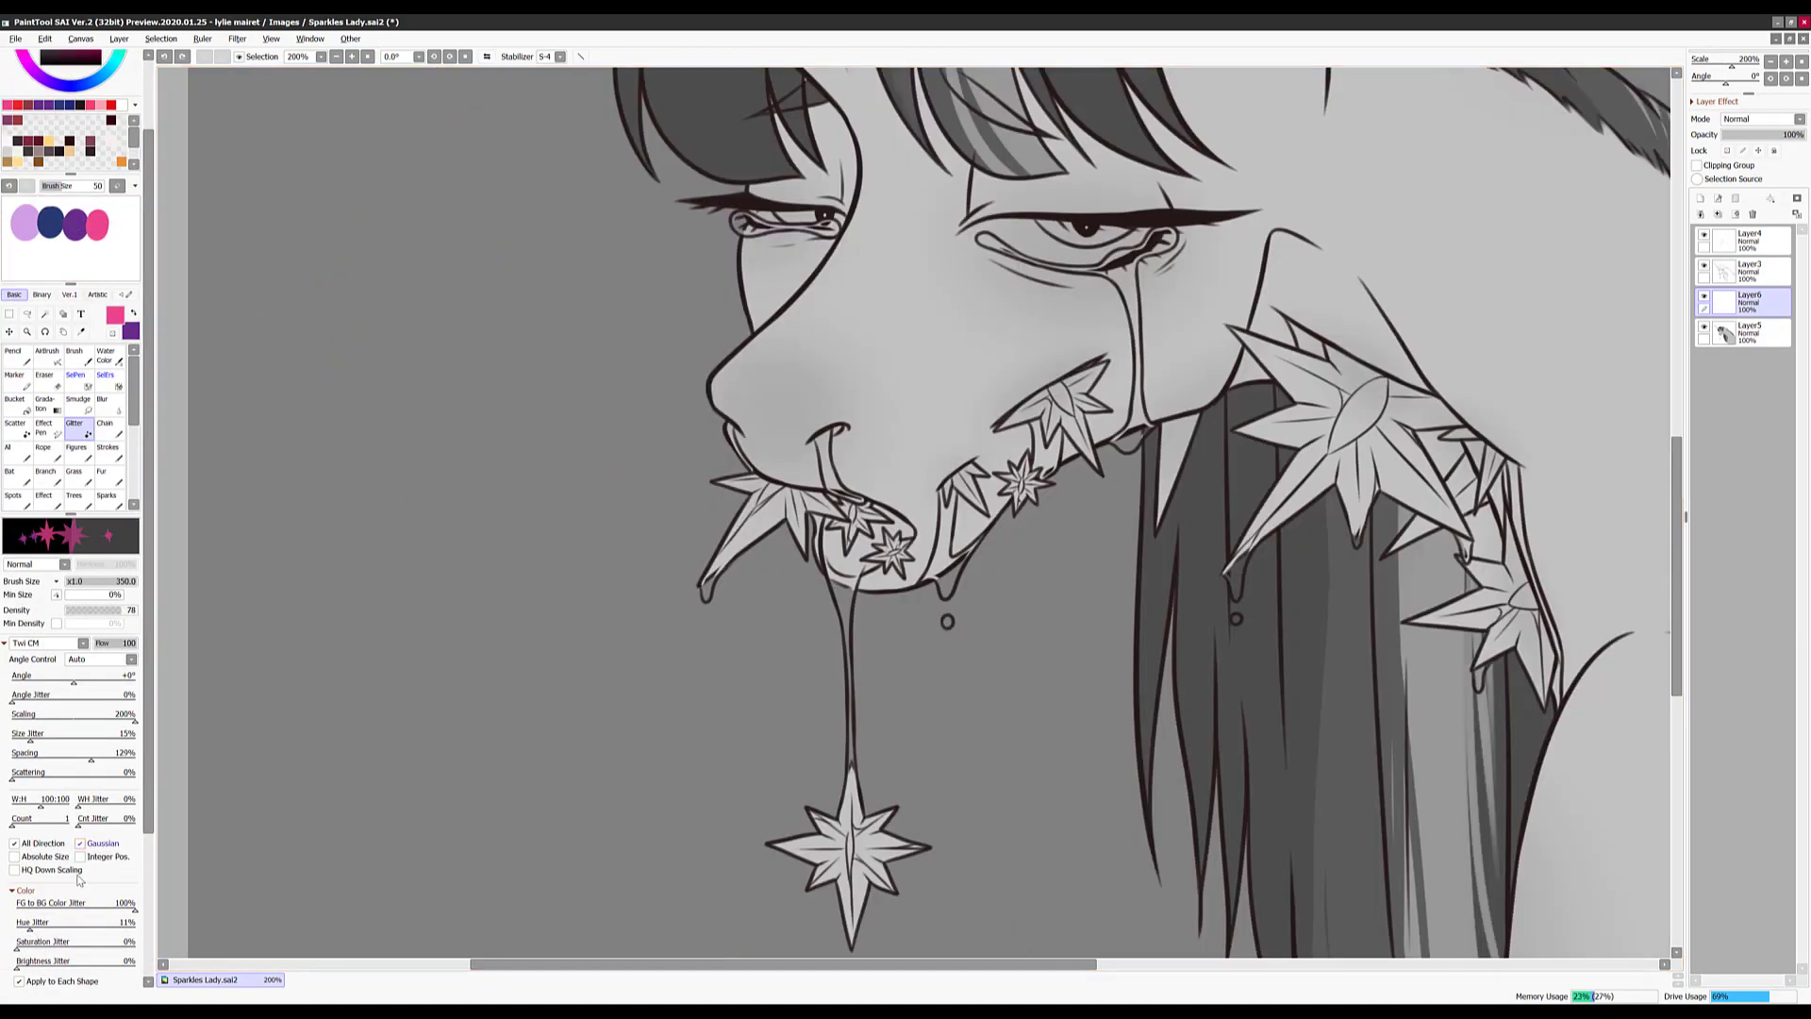
drag(406, 755, 376, 364)
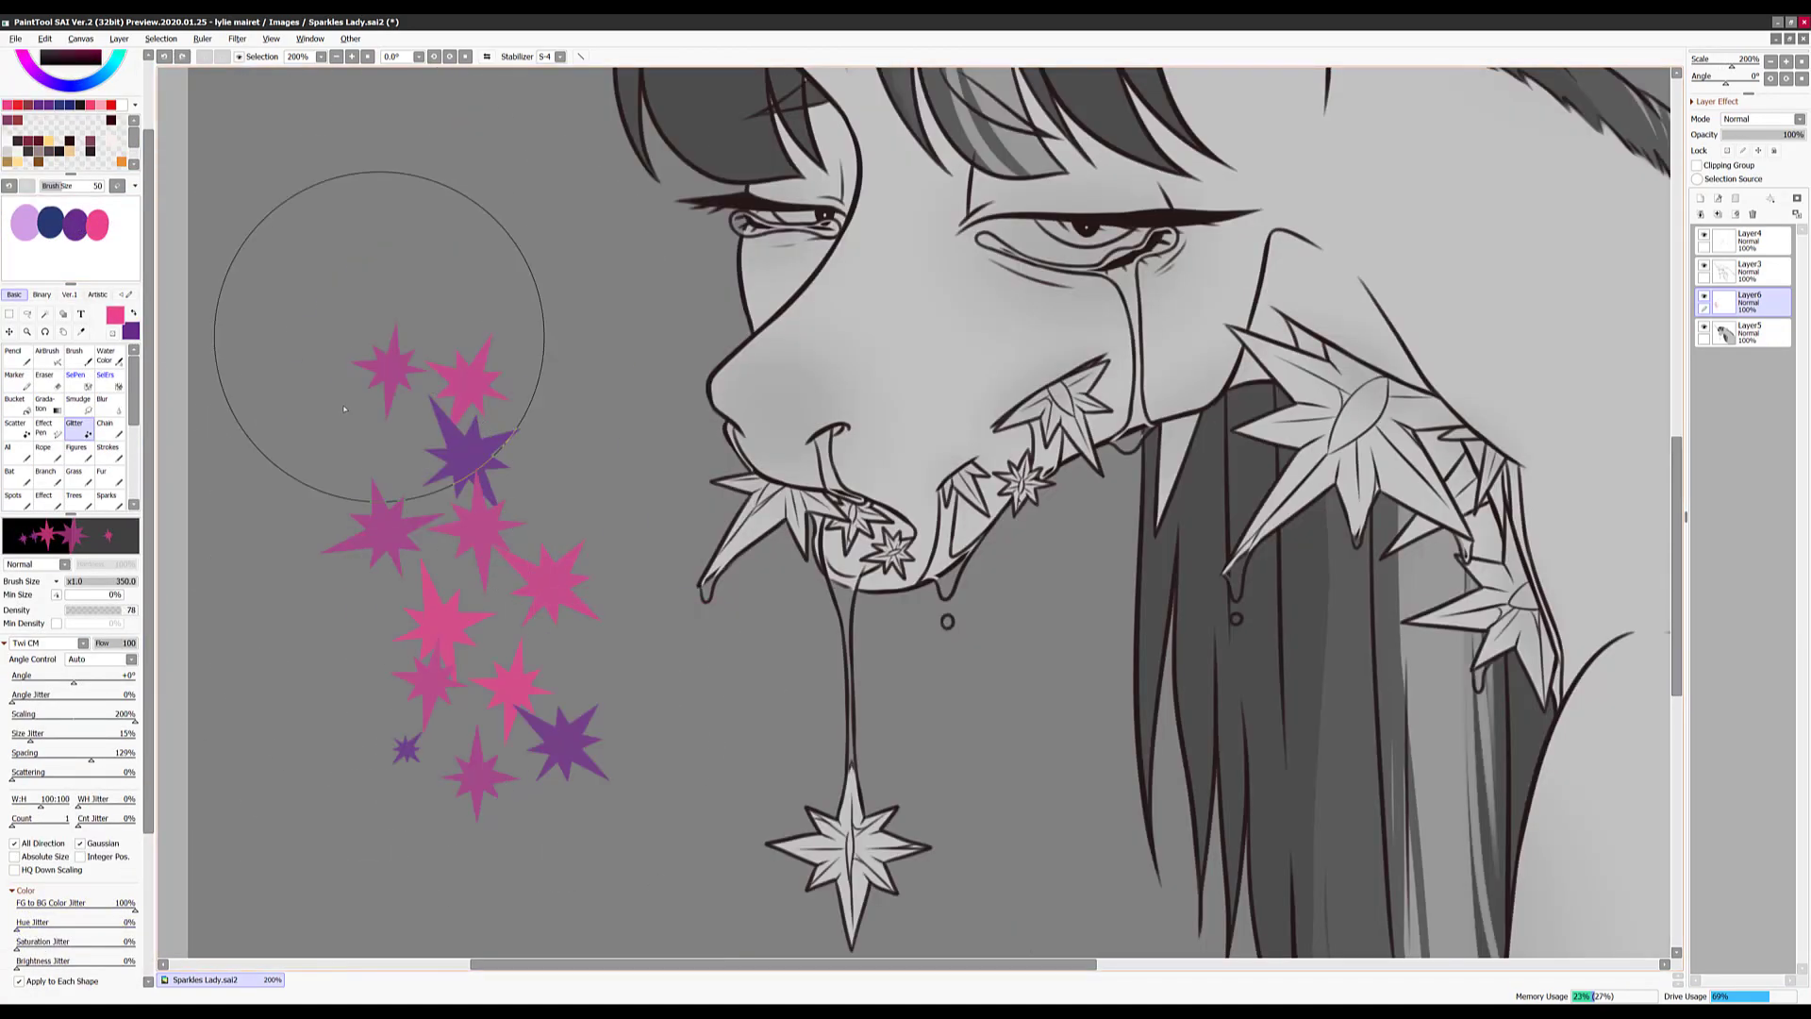
scroll(425, 642, down, 2)
drag(330, 868, 606, 748)
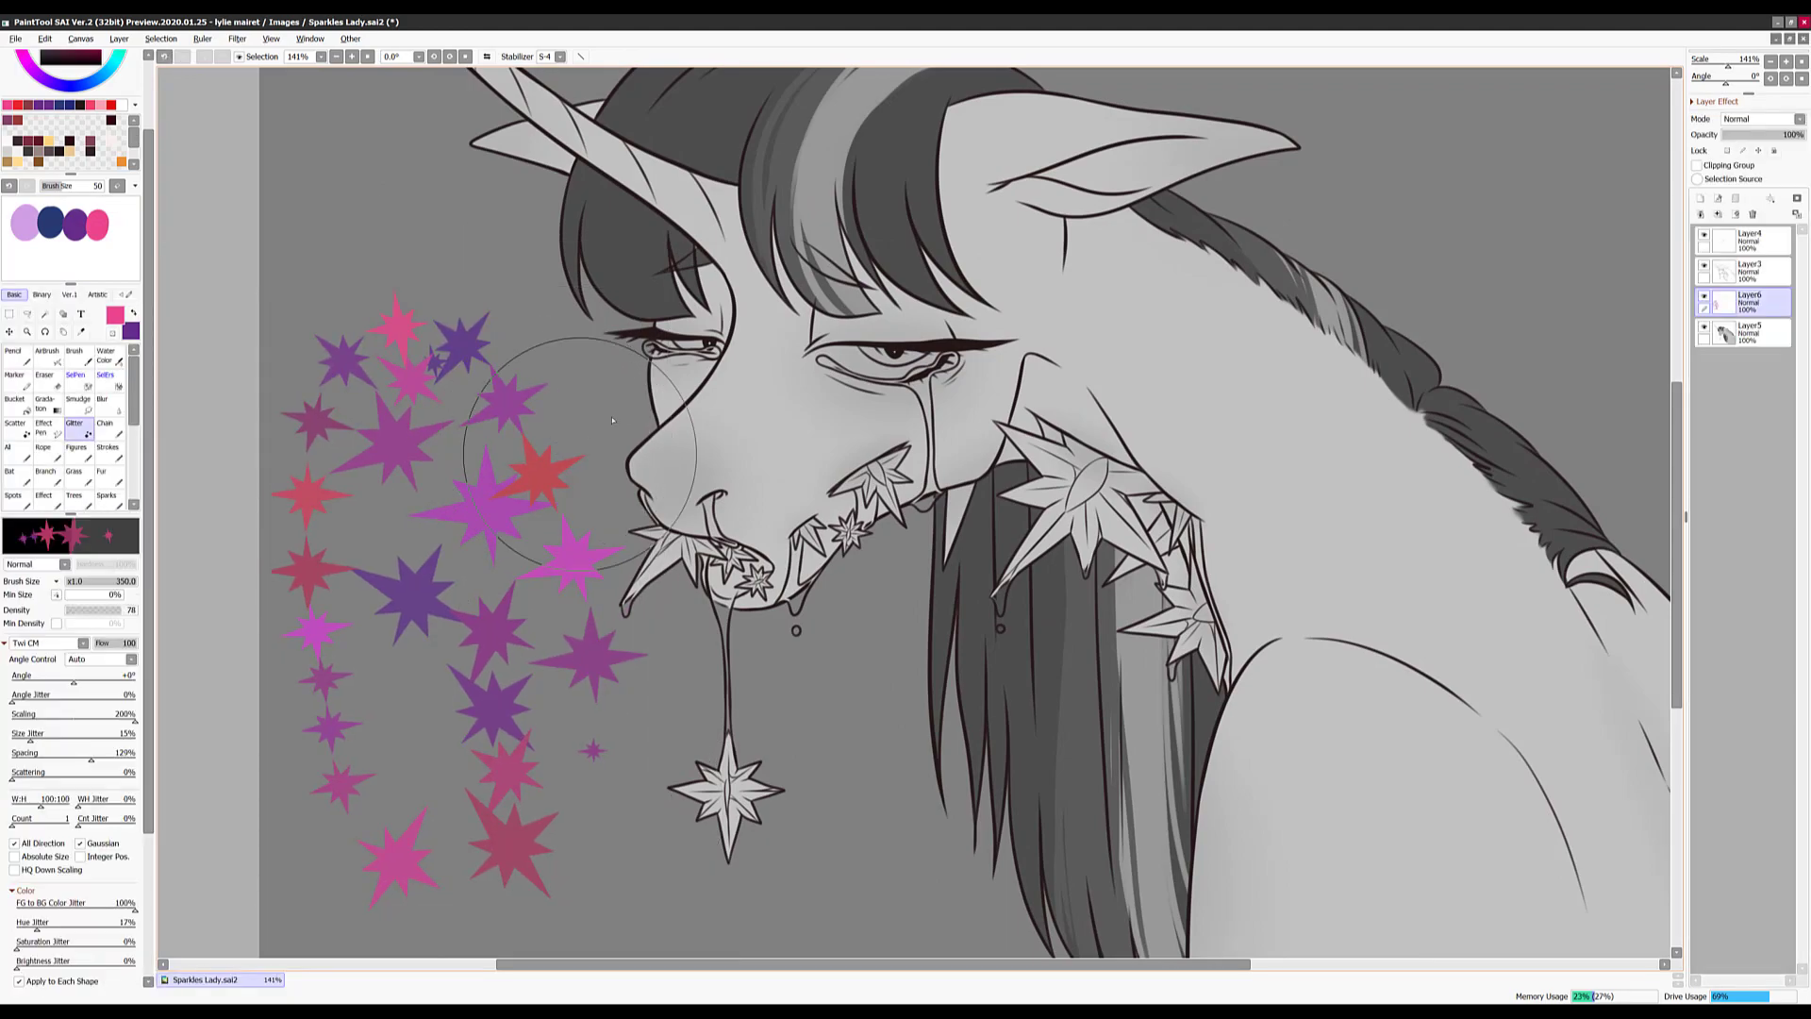
Paint swatches of the sampled sparkle colours on the scratchpad with the Pencil and remove the sample sparkles
scroll(528, 425, down, 2)
key(n)
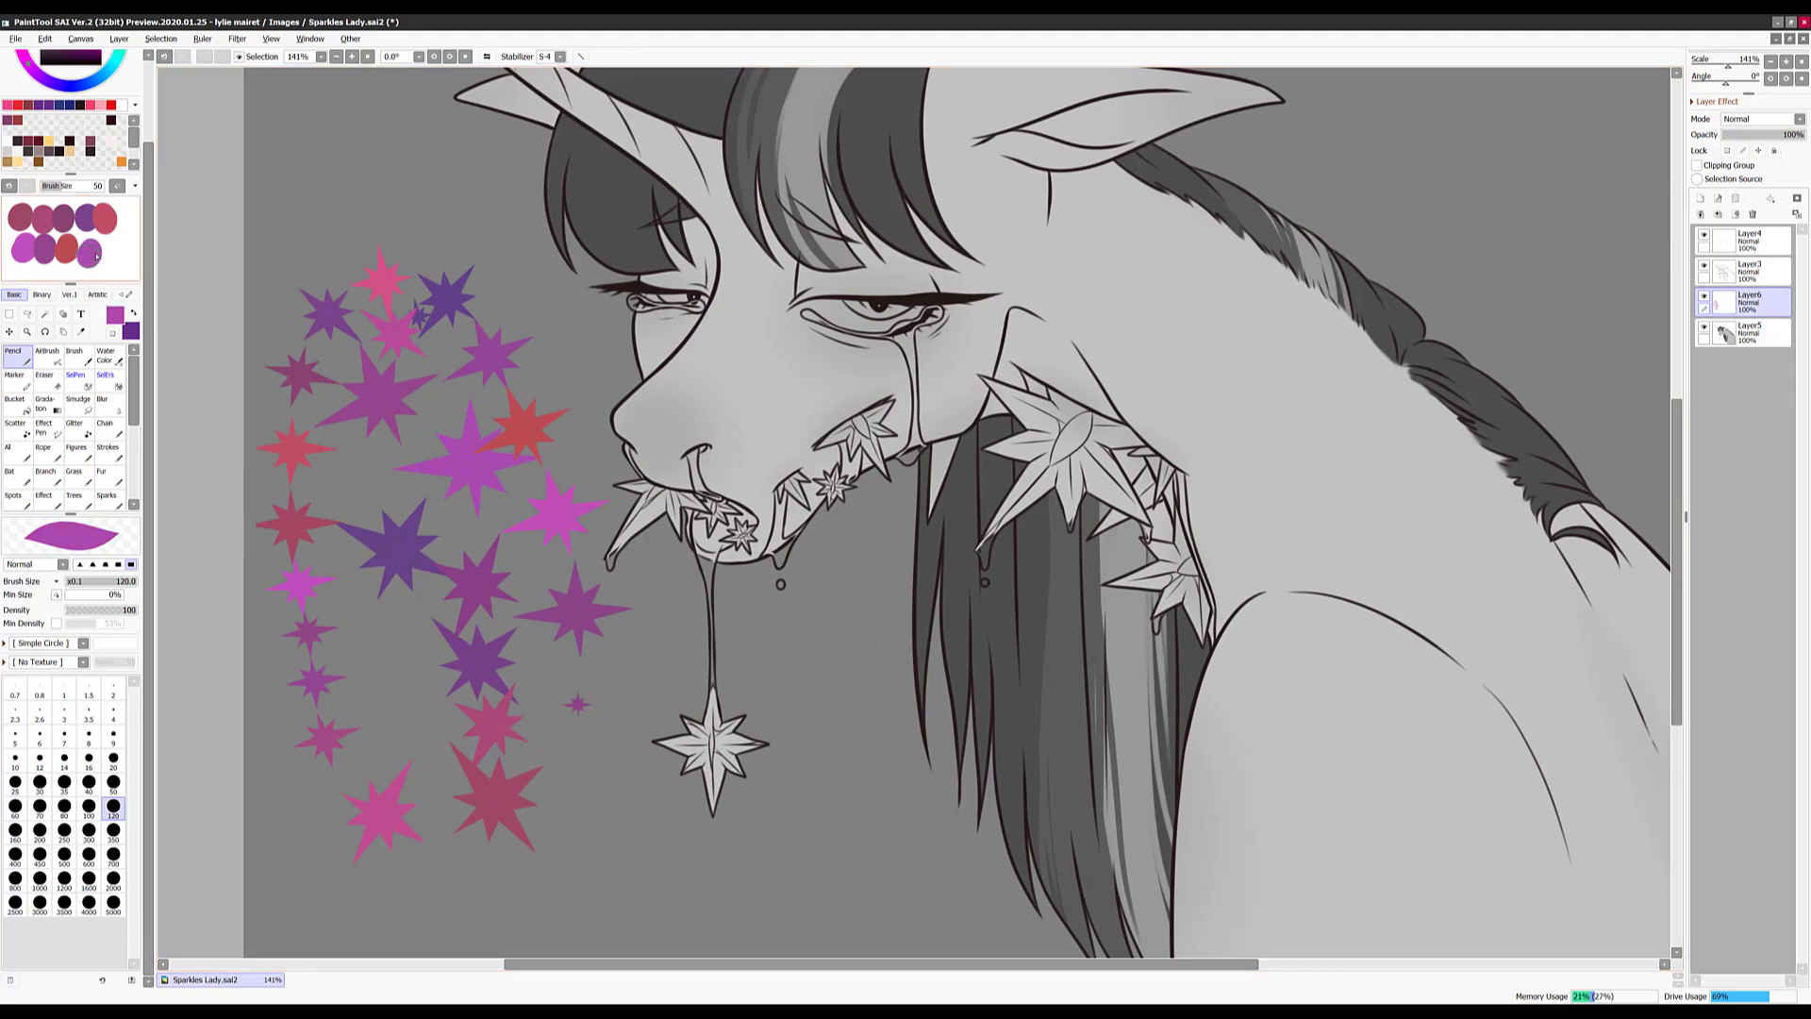
drag(97, 250, 89, 253)
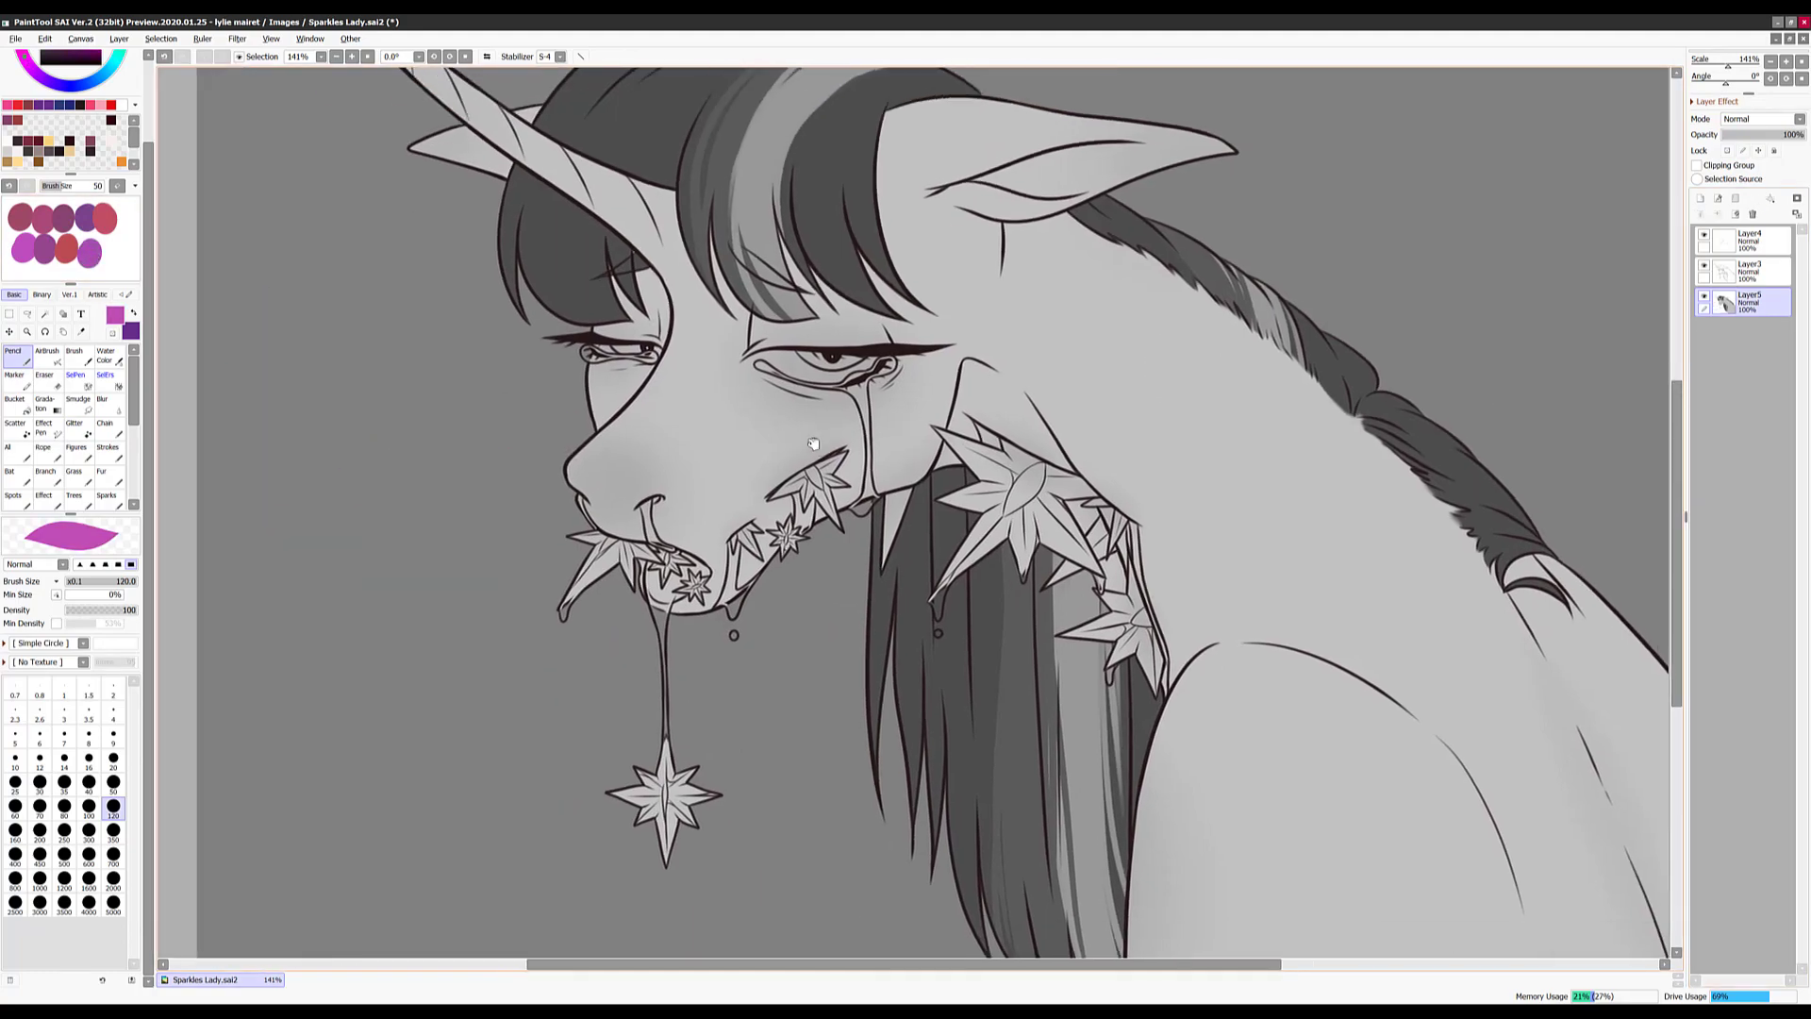
Paint the hanging star, the star under the nose and the two lip stars magenta with the Pencil on a new layer above Layer5
drag(651, 698, 748, 606)
drag(517, 452, 596, 465)
key(bracketleft)
key(bracketleft)
key(bracketleft)
drag(481, 609, 651, 476)
drag(706, 504, 710, 542)
scroll(750, 539, up, 1)
scroll(749, 539, right, 2)
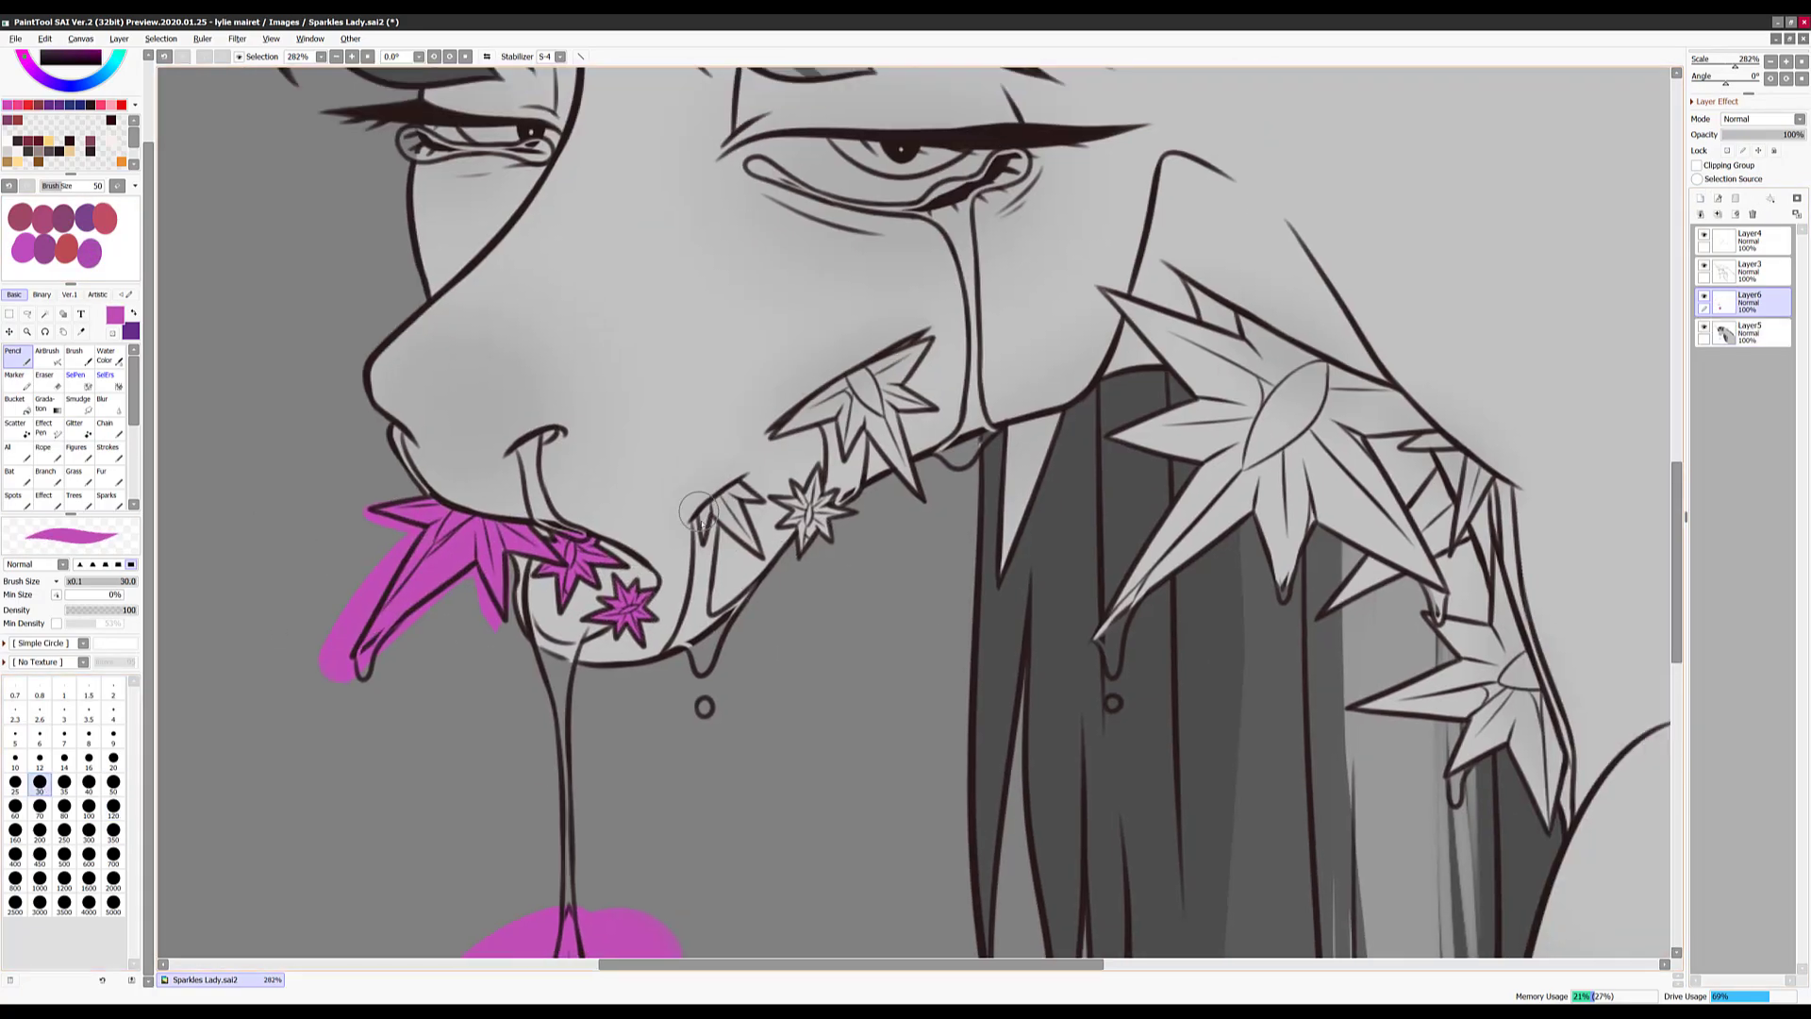
Fill the chin, cheek and neck stars with magenta and erase the colour spilling outside the star outlines
scroll(833, 497, up, 1)
scroll(833, 497, right, 1)
drag(734, 472, 876, 384)
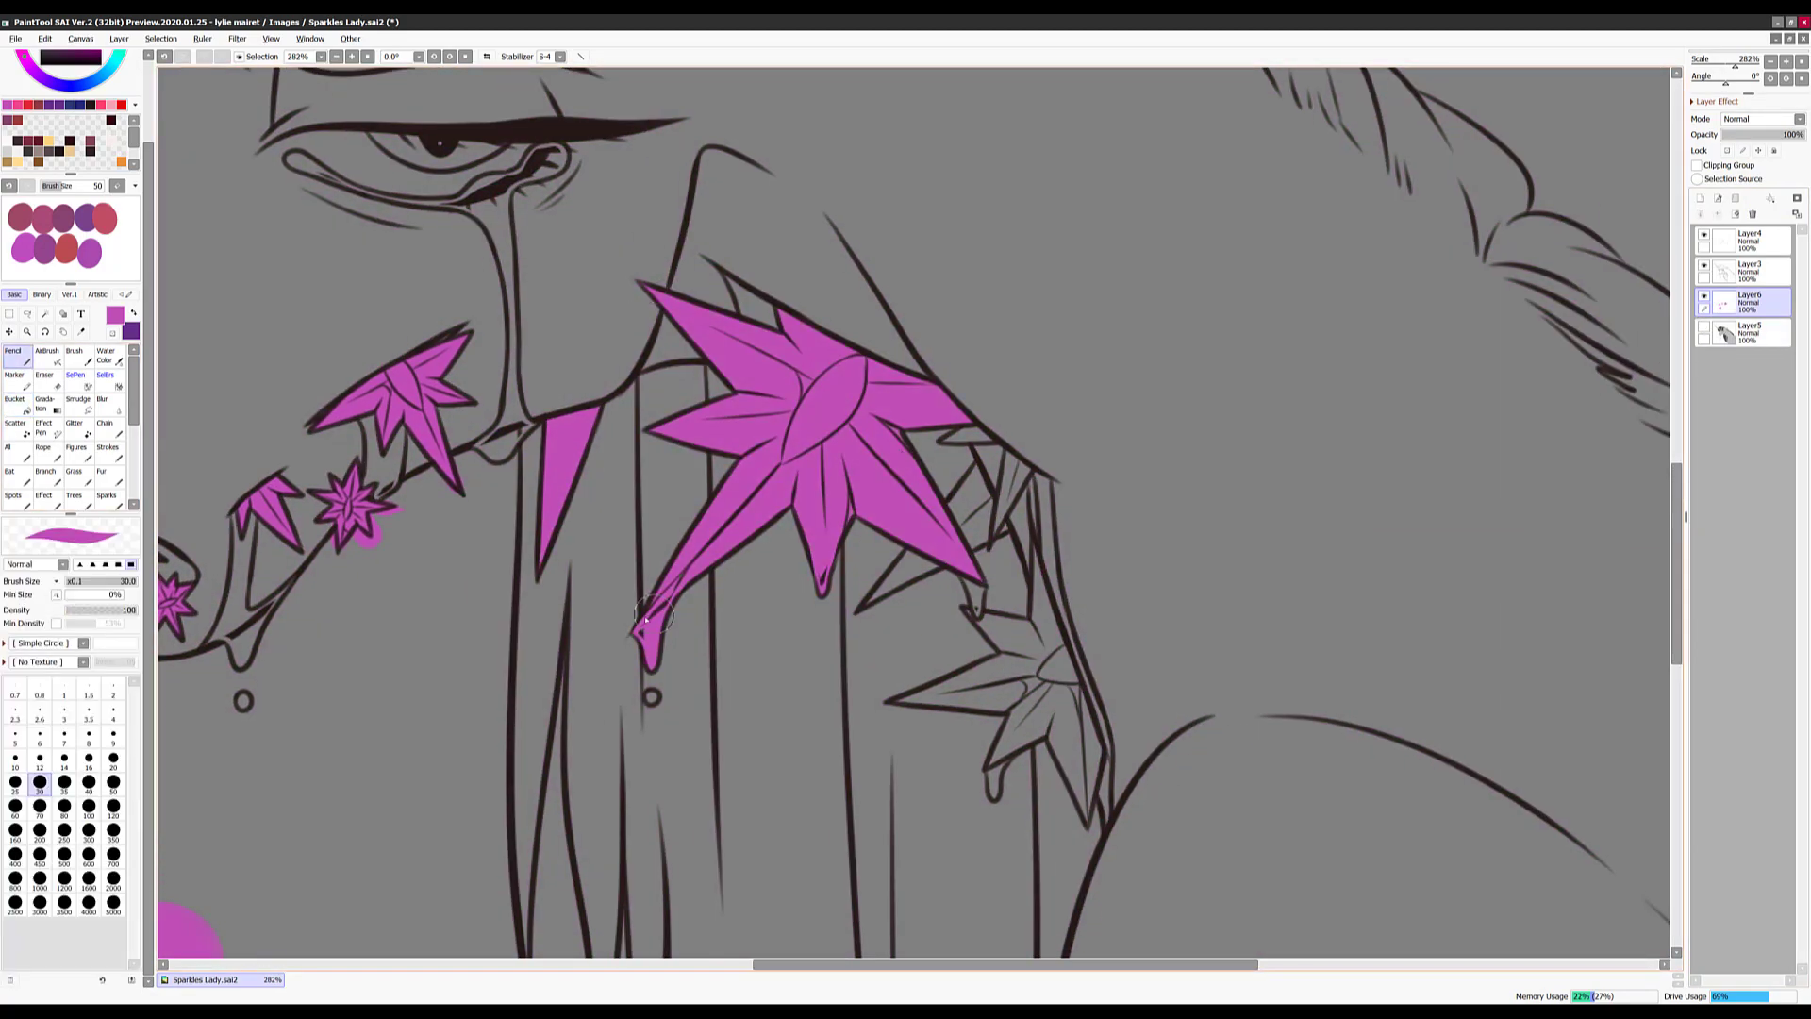
scroll(663, 609, down, 1)
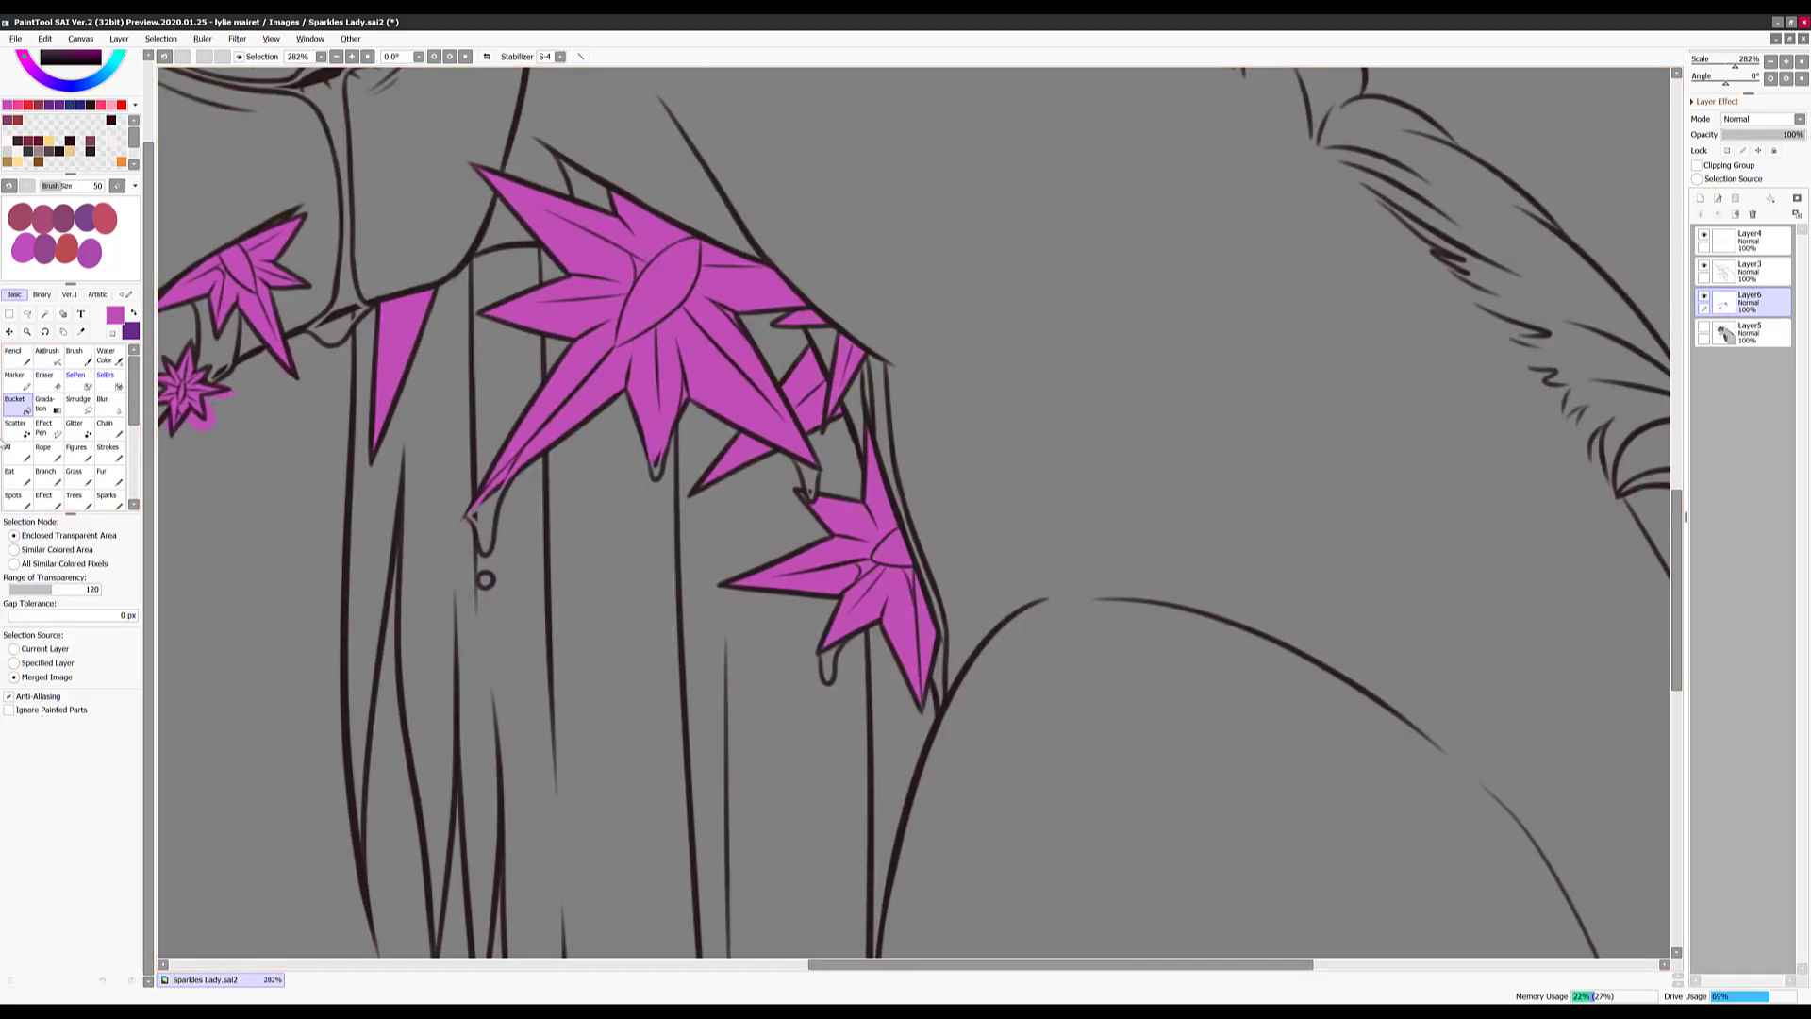
key(e)
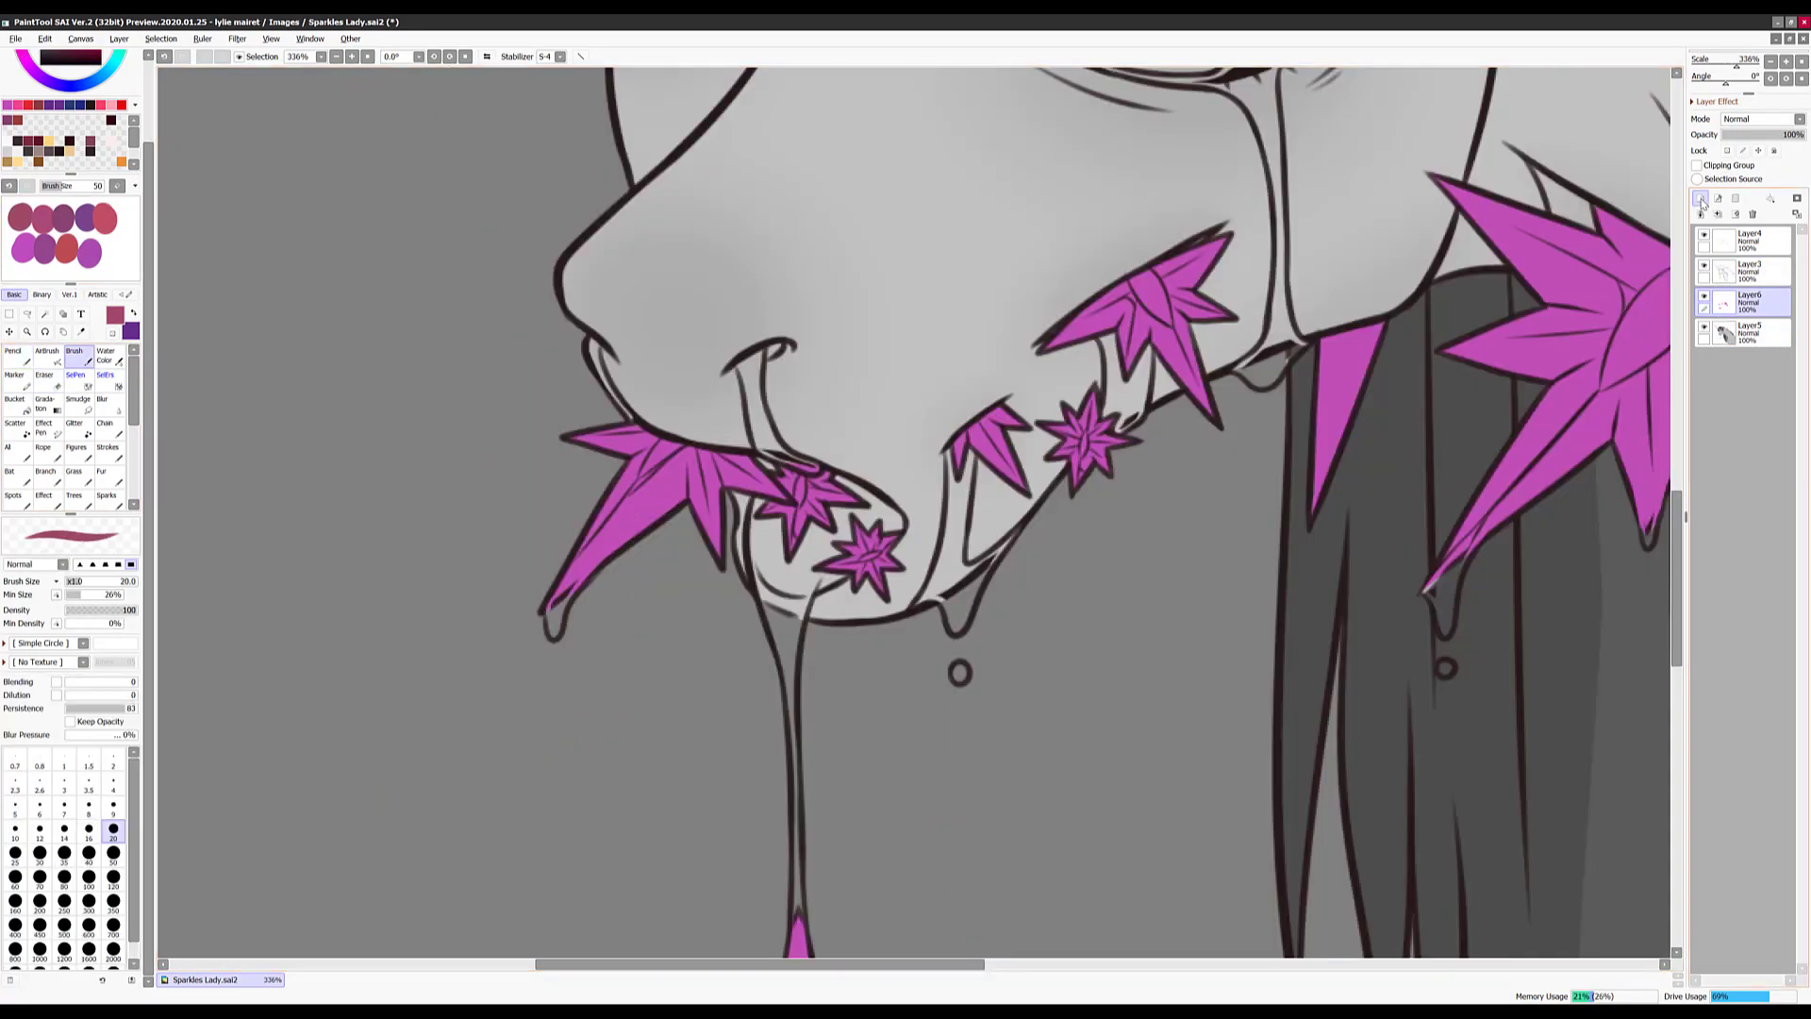
Shade the facets of the face and neck stars dusty red with the Brush on a new clipping layer above Layer6
mouse_move(556, 599)
mouse_down()
mouse_move(706, 459)
mouse_move(557, 472)
mouse_up()
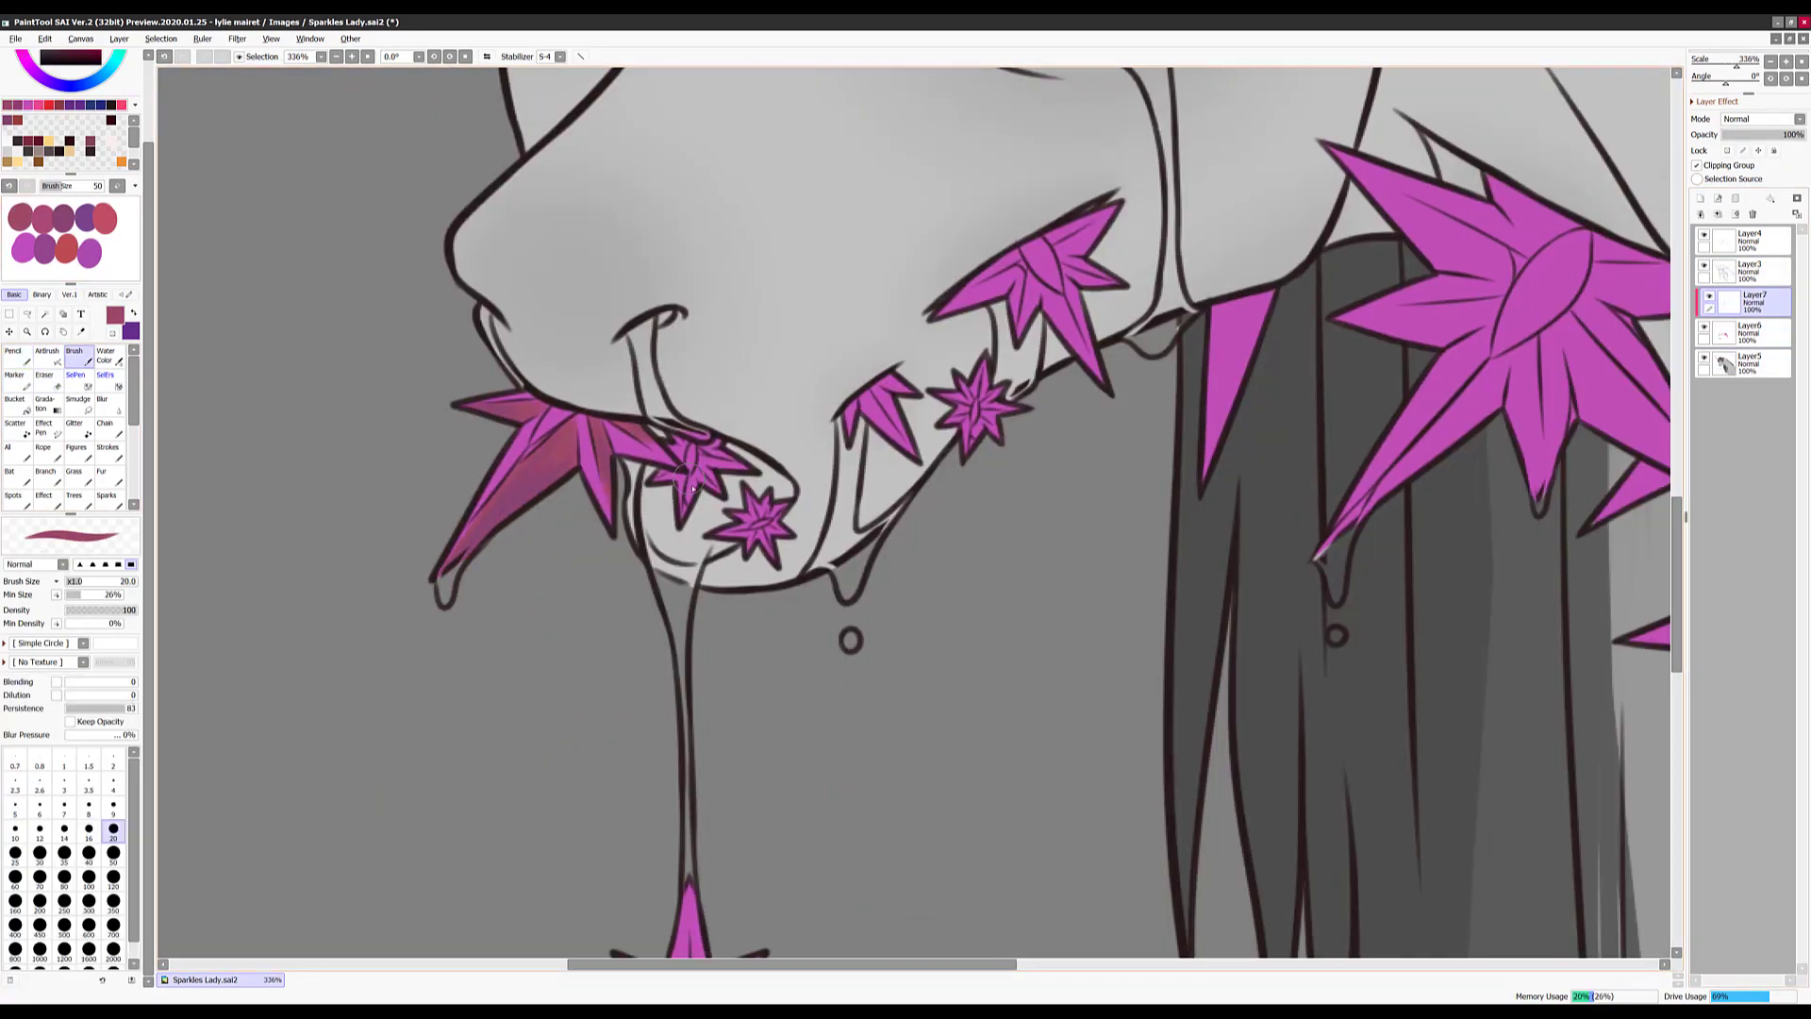
drag(632, 575, 684, 537)
mouse_move(886, 415)
mouse_down()
mouse_move(334, 435)
mouse_move(375, 274)
mouse_up()
drag(853, 354, 863, 499)
drag(1000, 312, 873, 467)
drag(797, 292, 637, 169)
mouse_move(1028, 491)
mouse_down()
mouse_move(962, 430)
mouse_move(821, 387)
mouse_move(1084, 425)
mouse_move(768, 585)
mouse_up()
key(n)
key(b)
click(1750, 302)
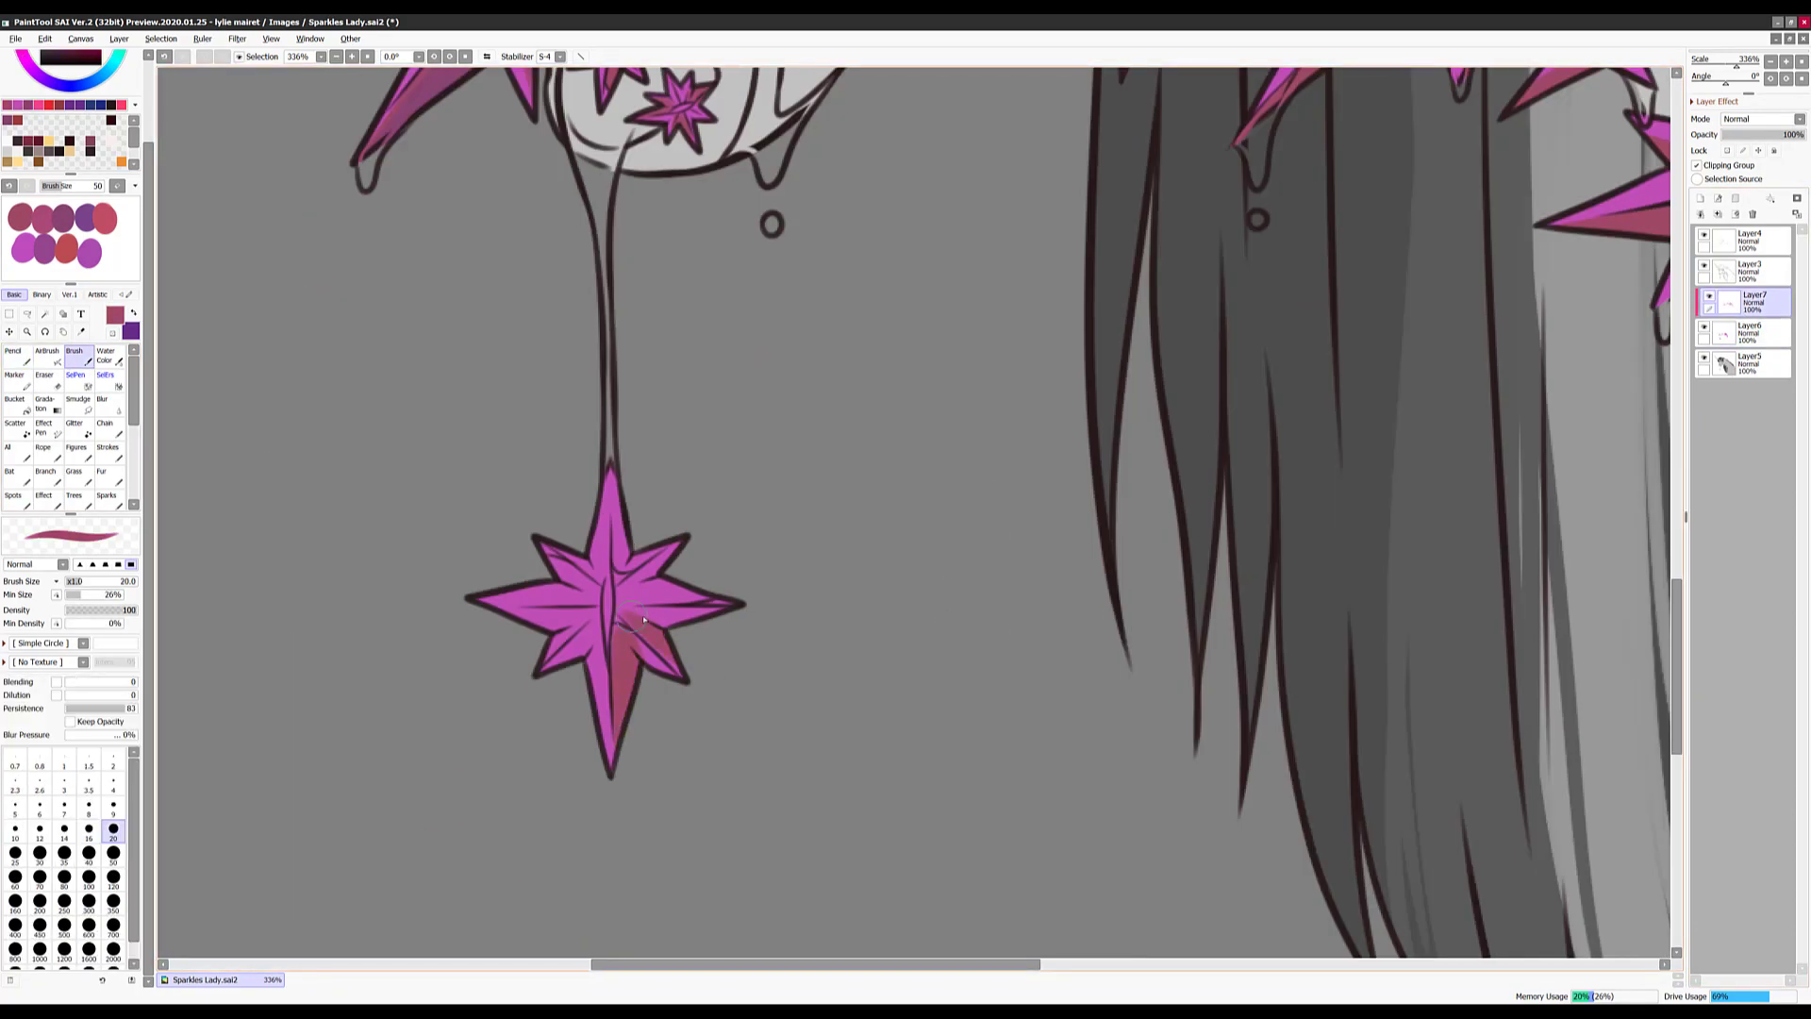
Shade the hanging star, lock Layer7's transparency and tint the star shading with purple
drag(528, 613, 660, 618)
drag(660, 617, 637, 681)
click(1726, 150)
drag(1222, 71, 800, 535)
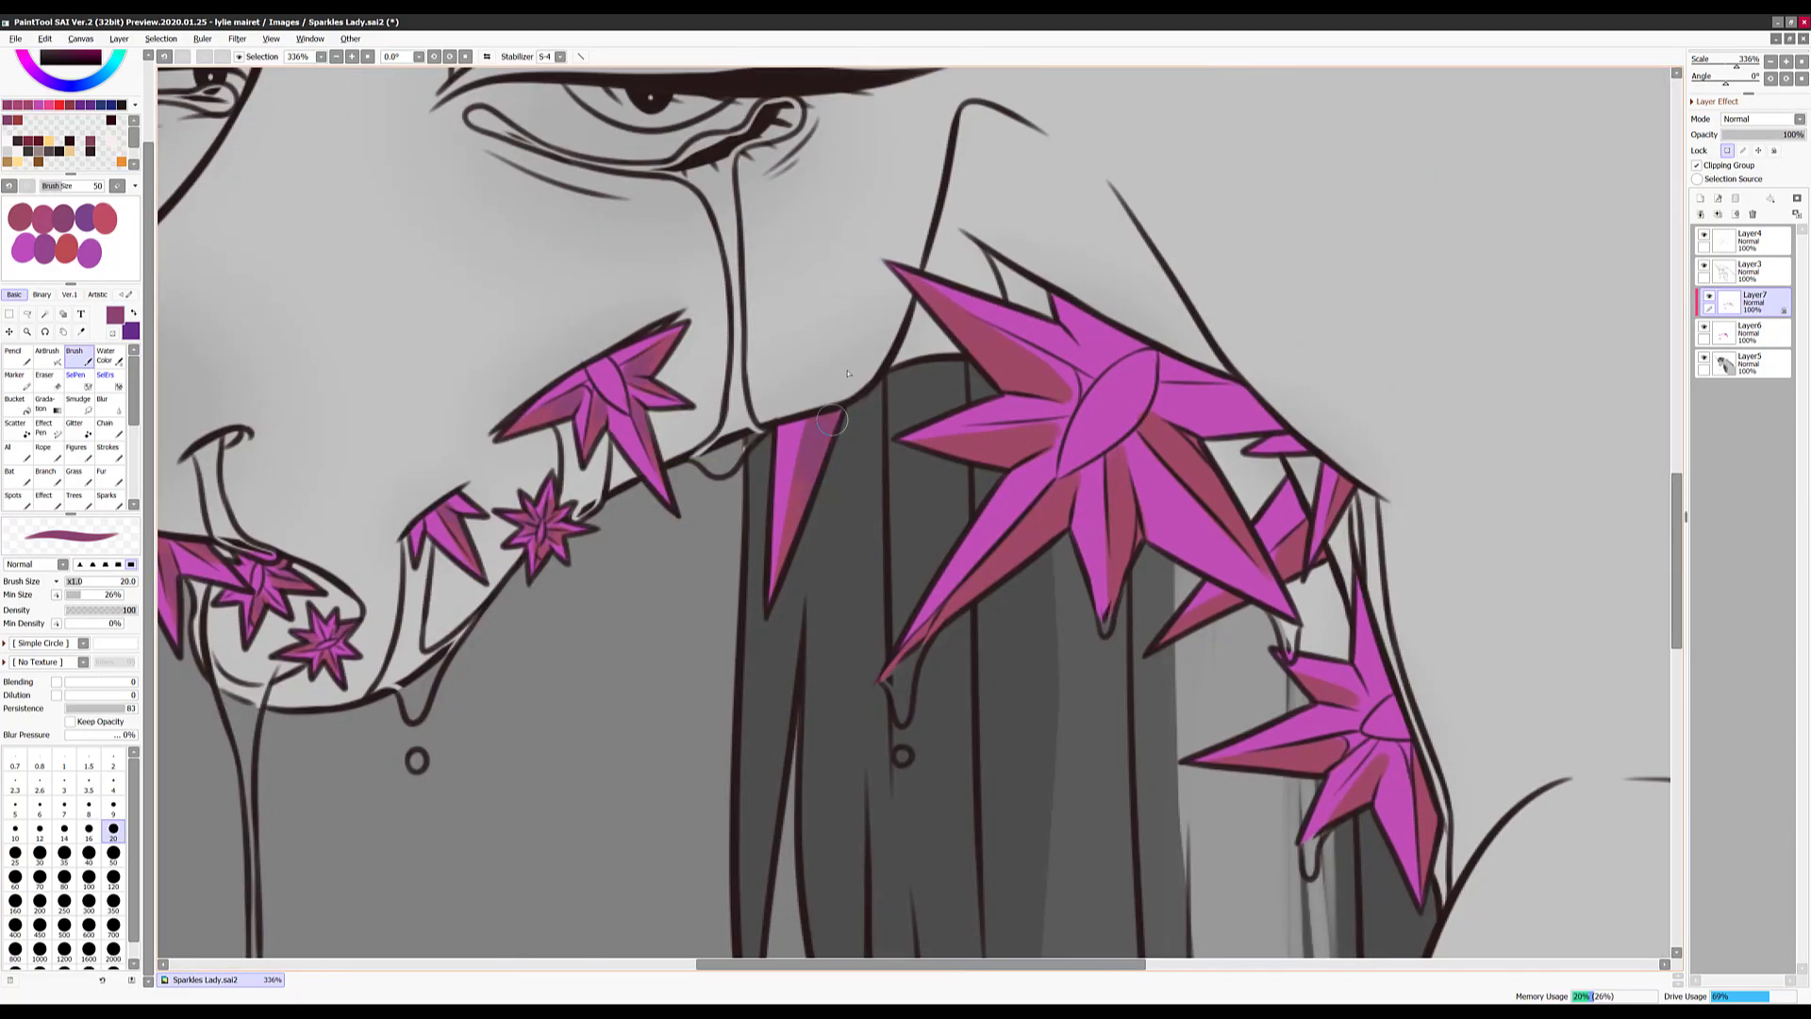
drag(1189, 490, 717, 367)
scroll(718, 367, down, 3)
Add Layer8 above the star shading, lock Layer6's transparency and recolour the stars' base red with the Bucket
click(1701, 198)
click(1697, 165)
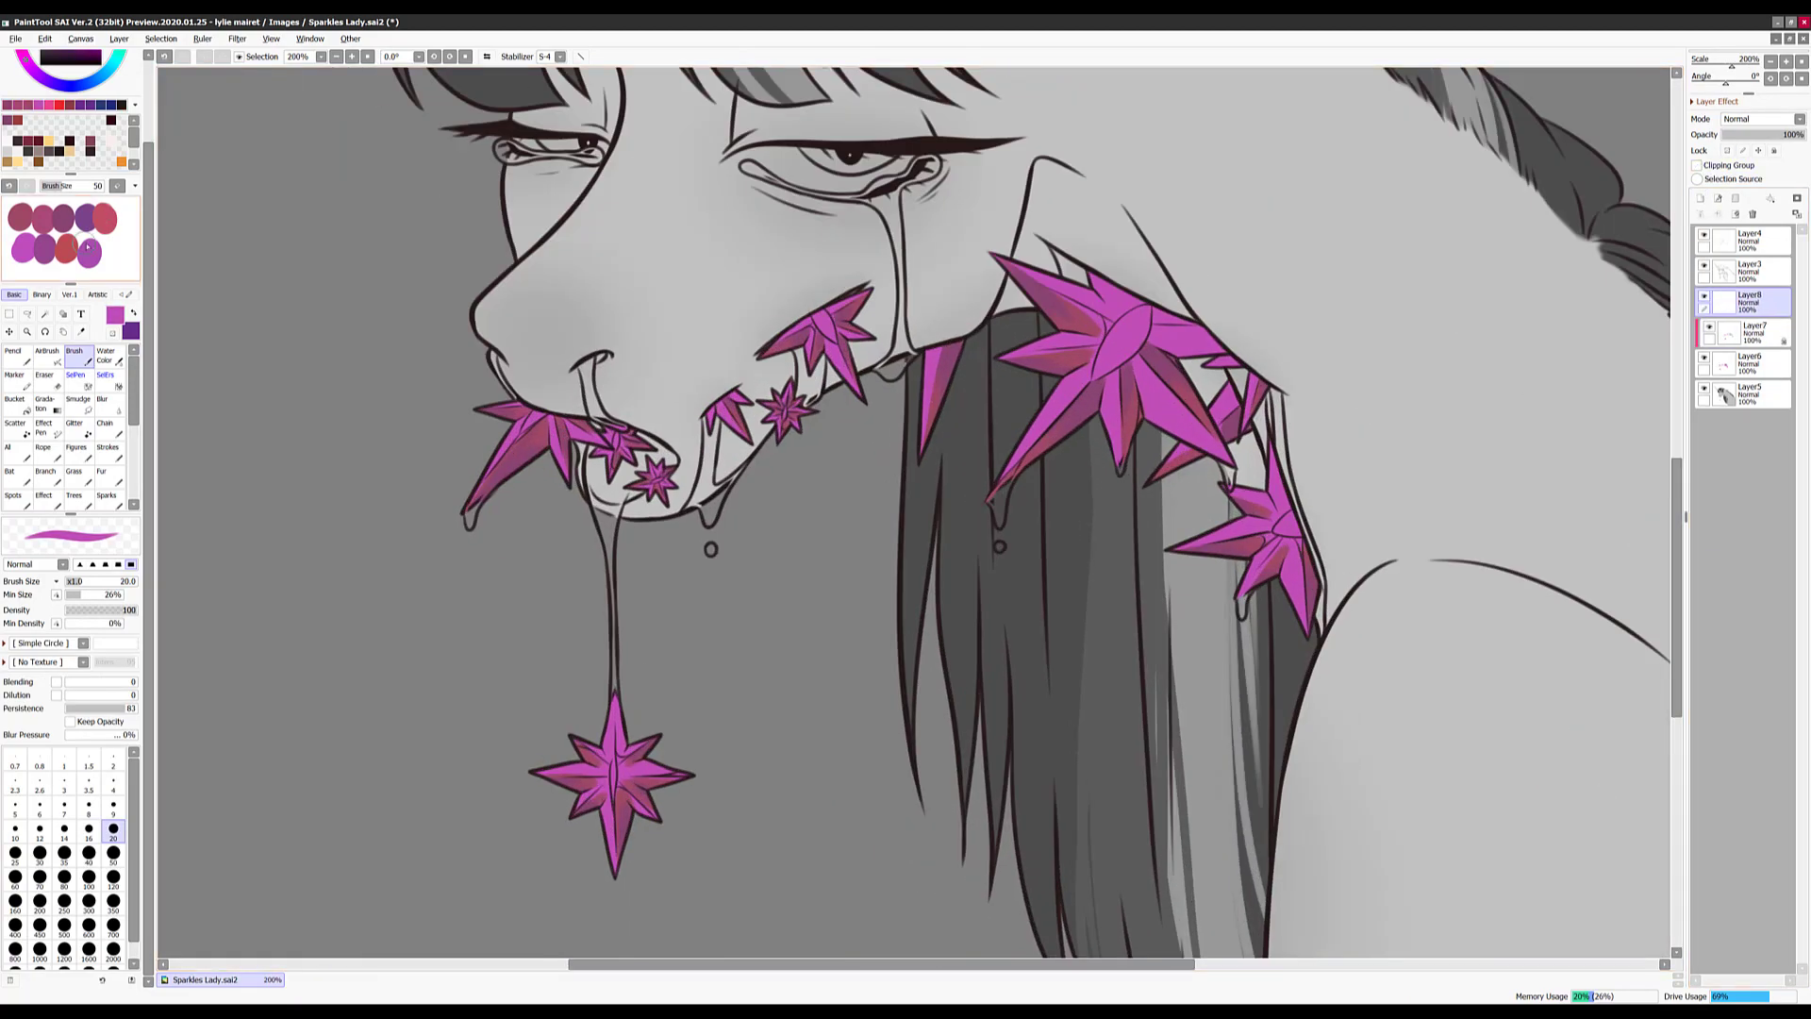
key(e)
click(1750, 301)
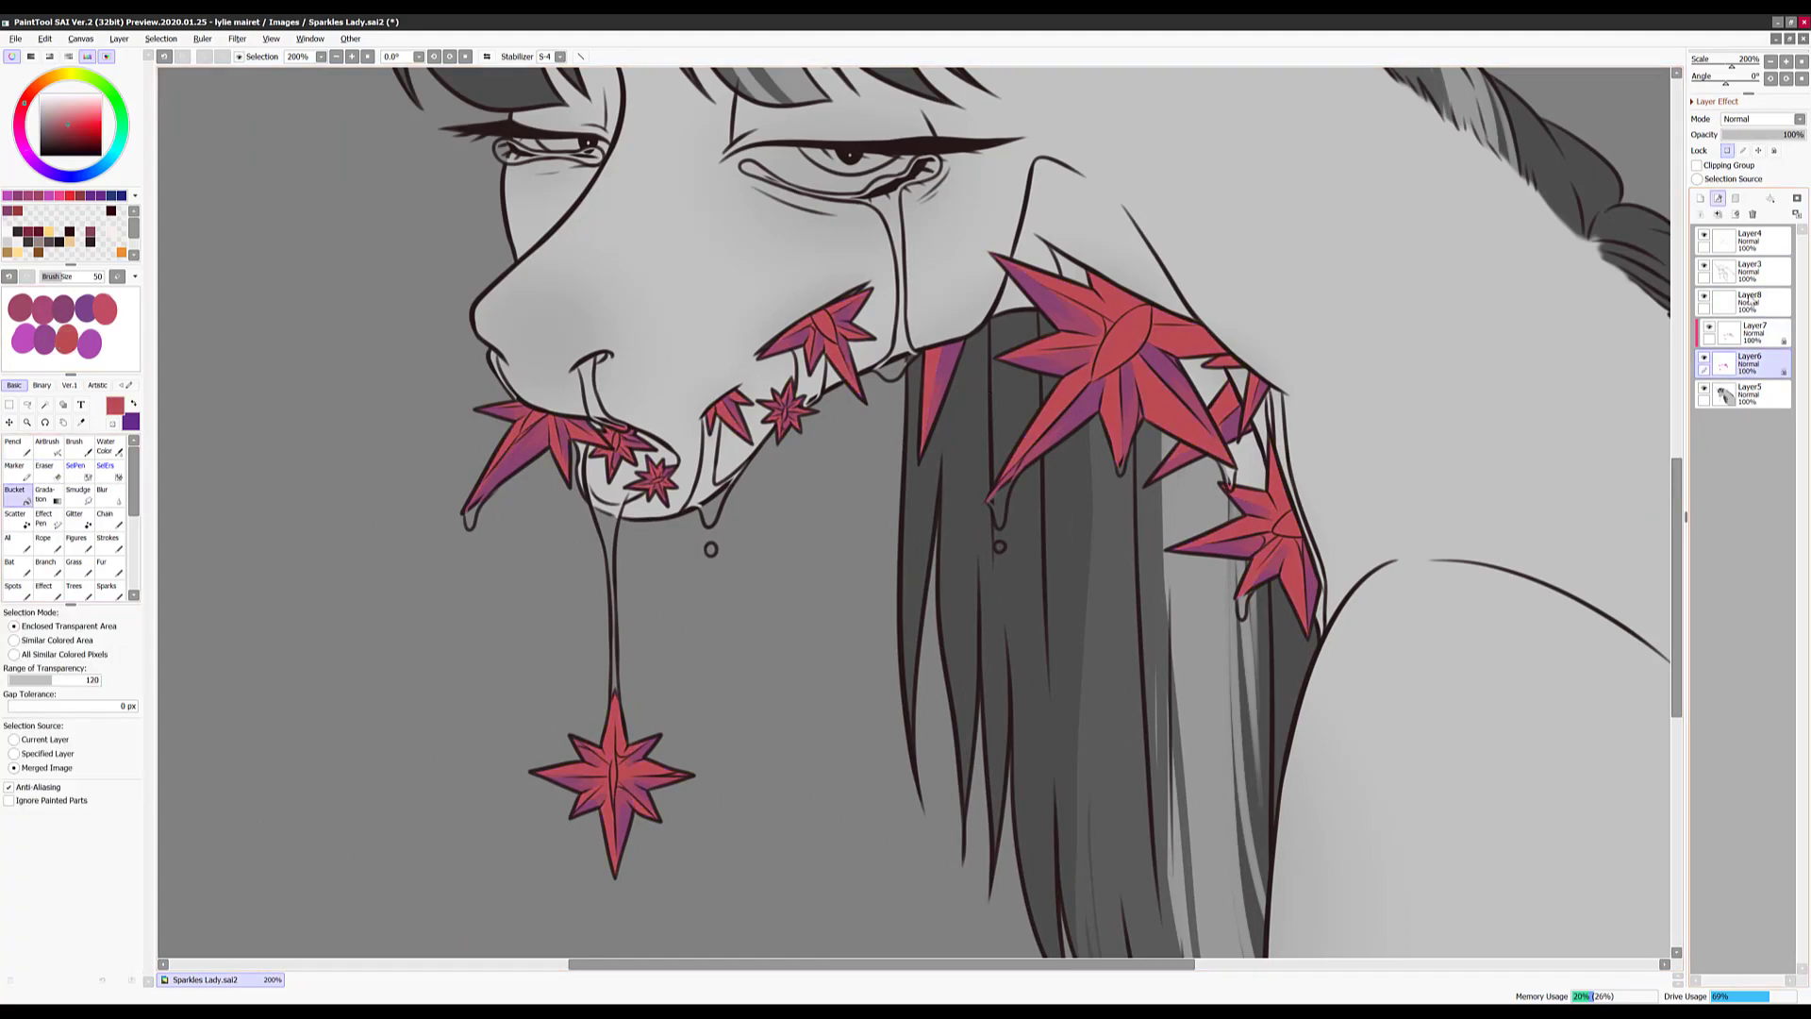
Brush magenta highlights onto the star facets on Layer8 as a clipping layer
drag(1378, 191, 1460, 189)
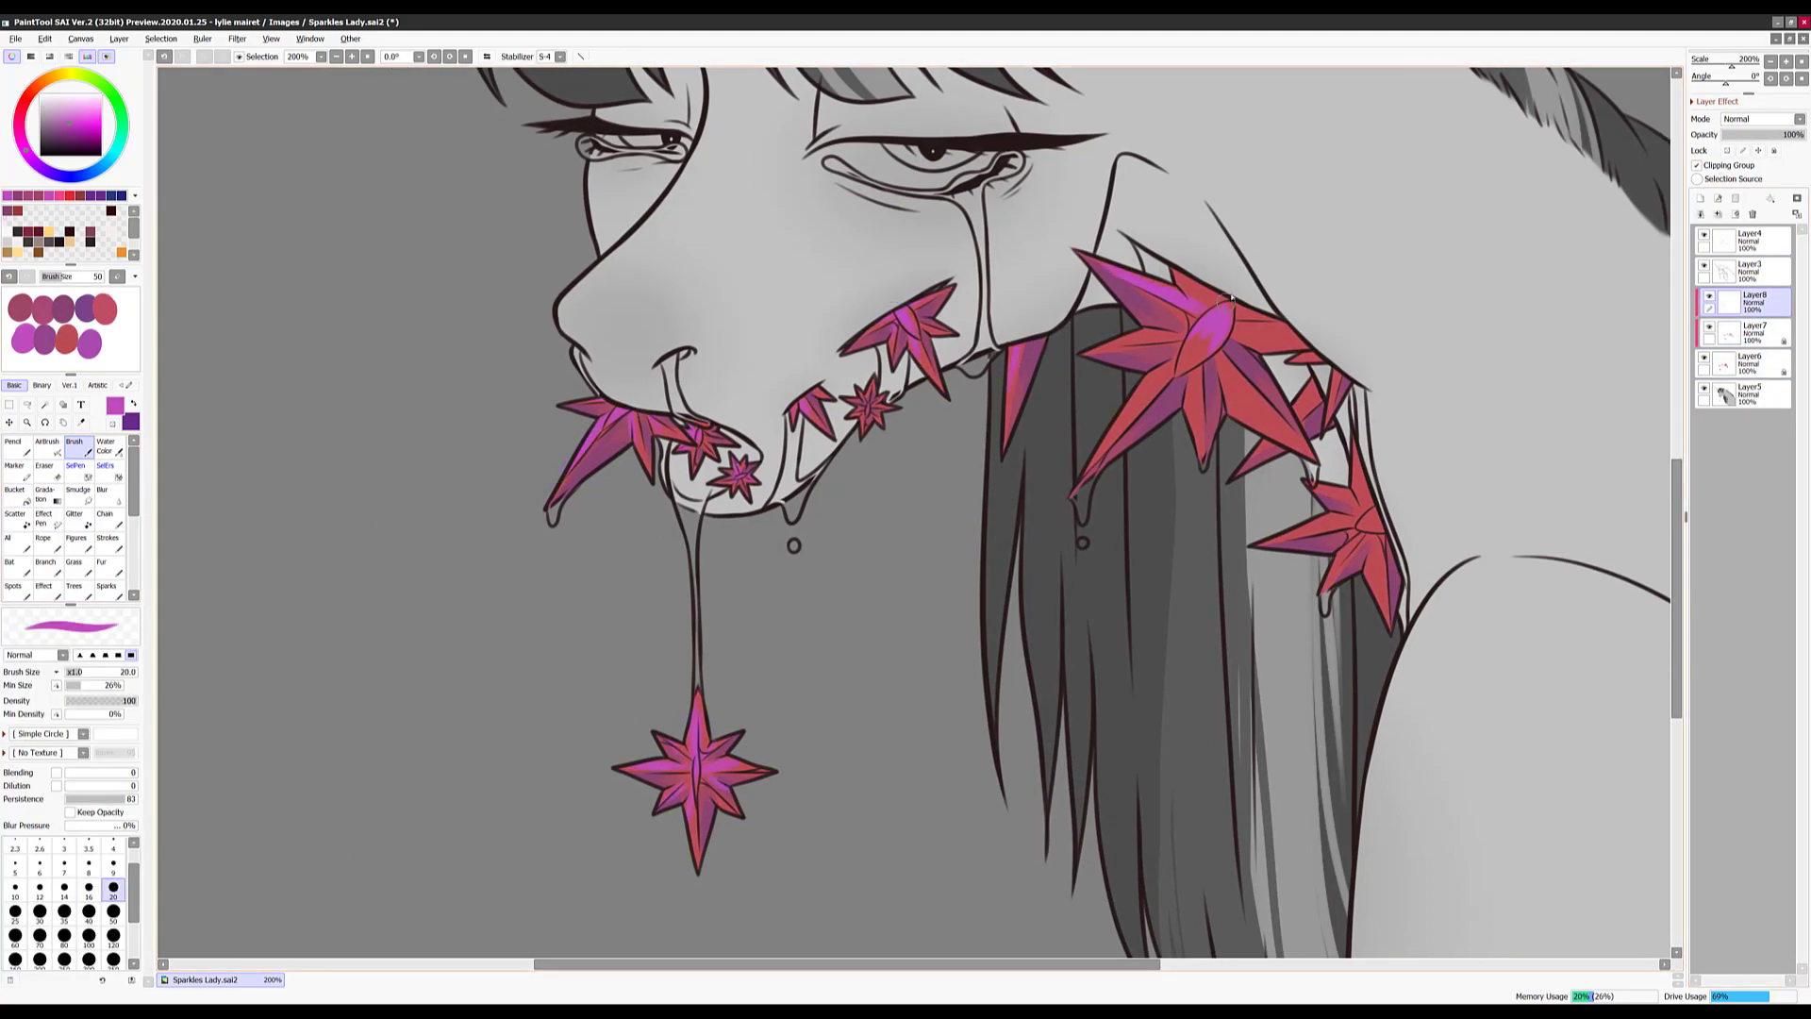
scroll(1204, 507, right, 3)
scroll(548, 311, left, 3)
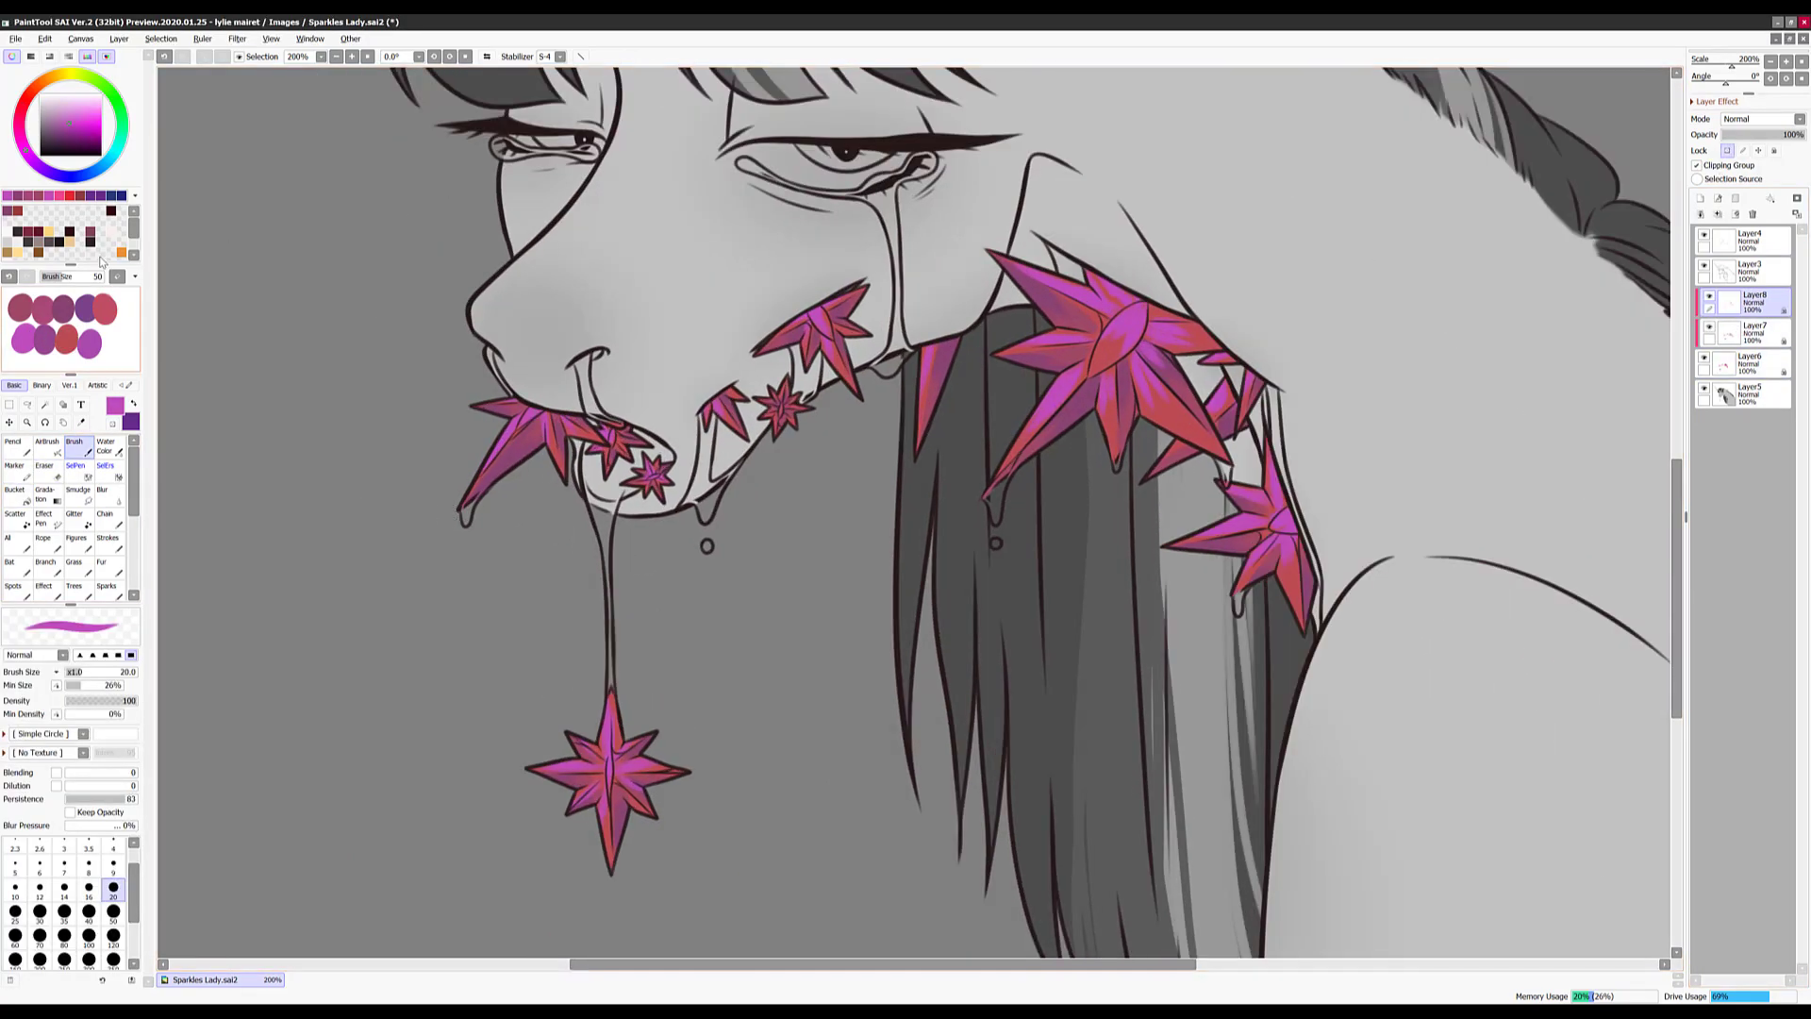
Add a clipping layer in Shine mode above Layer8 and brush bright magenta highlights along the star facets
click(1715, 215)
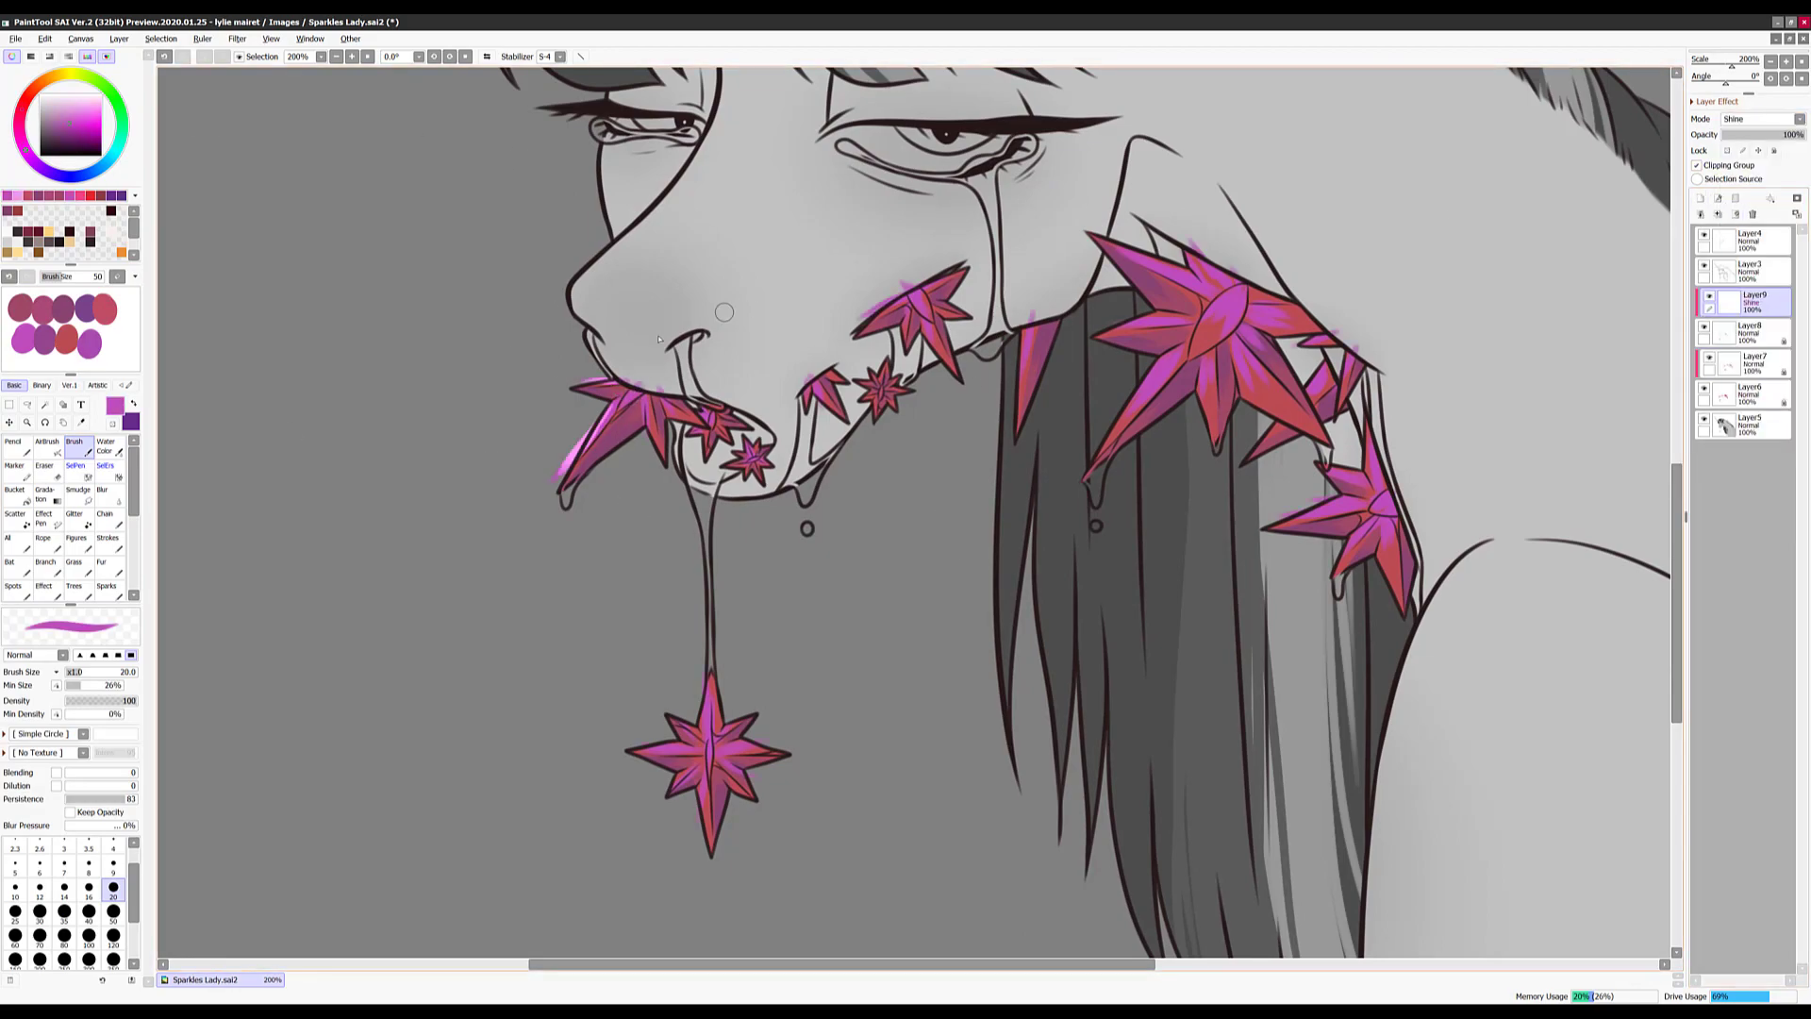
scroll(1045, 250, right, 1)
scroll(1136, 365, down, 3)
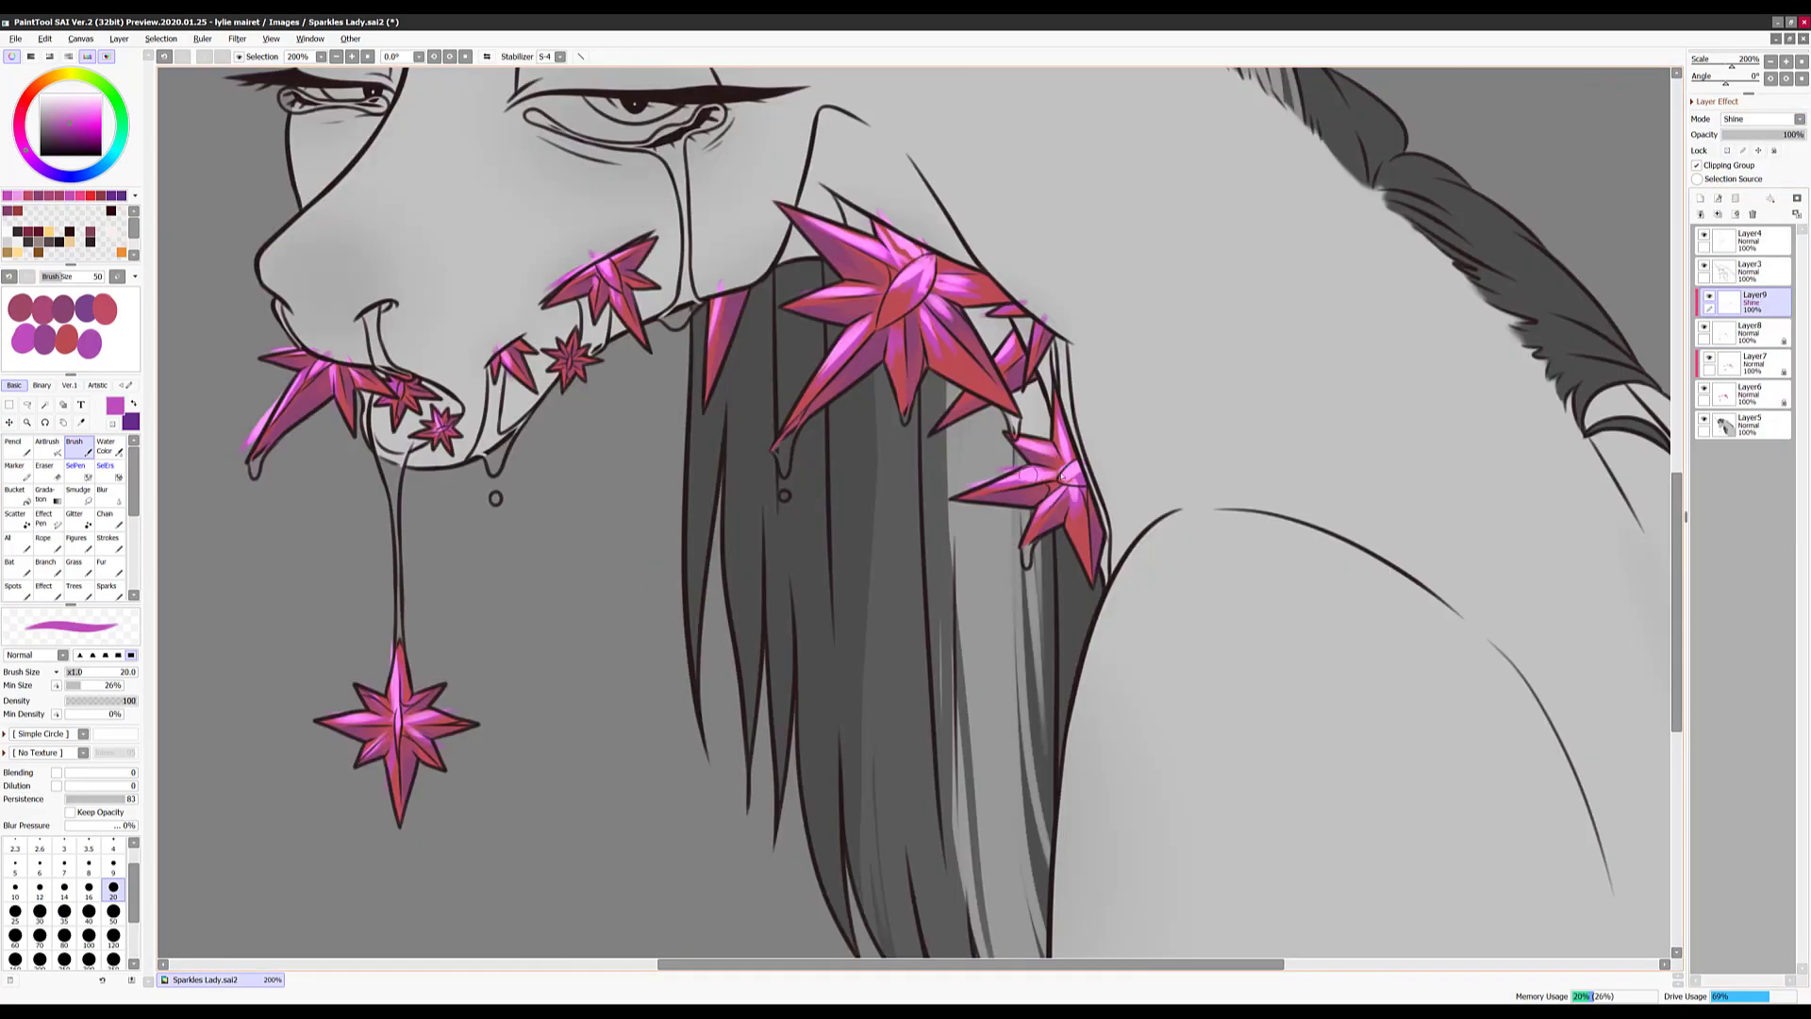
Try the Shade blending mode on Layer7 with its opacity lowered to 11%
click(1745, 119)
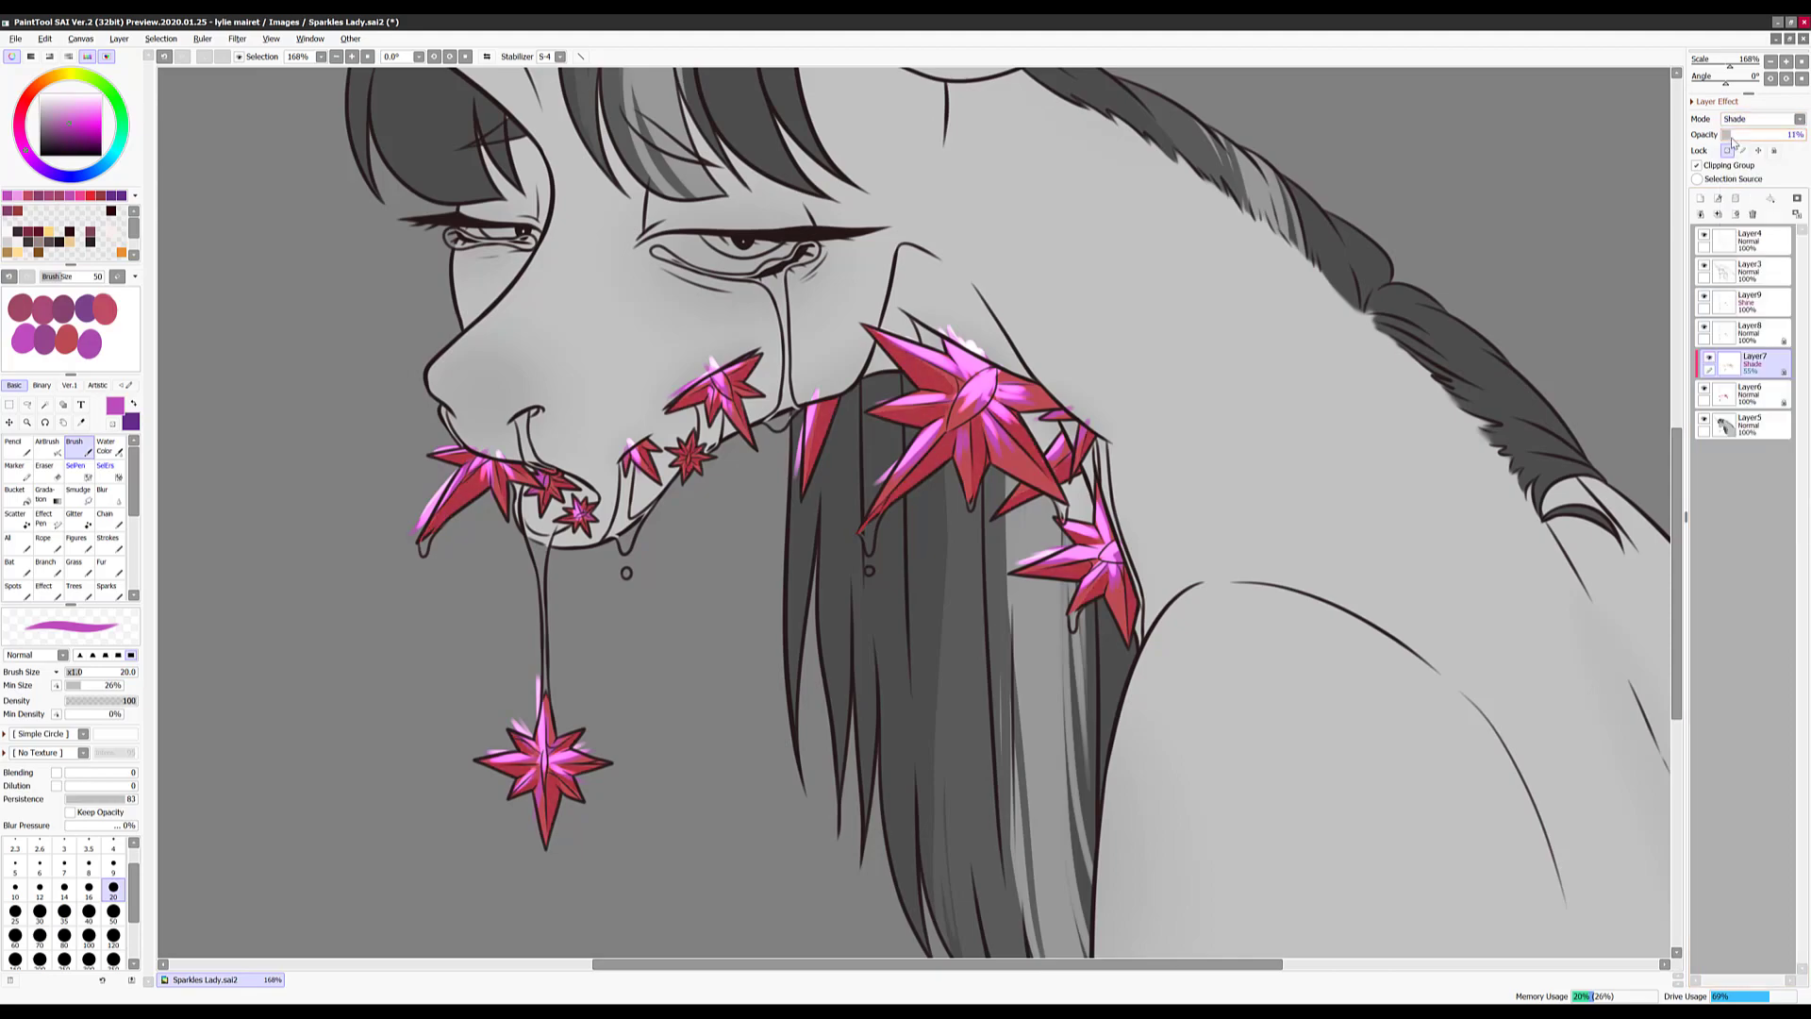
click(1745, 133)
key(ctrl+u)
key(Return)
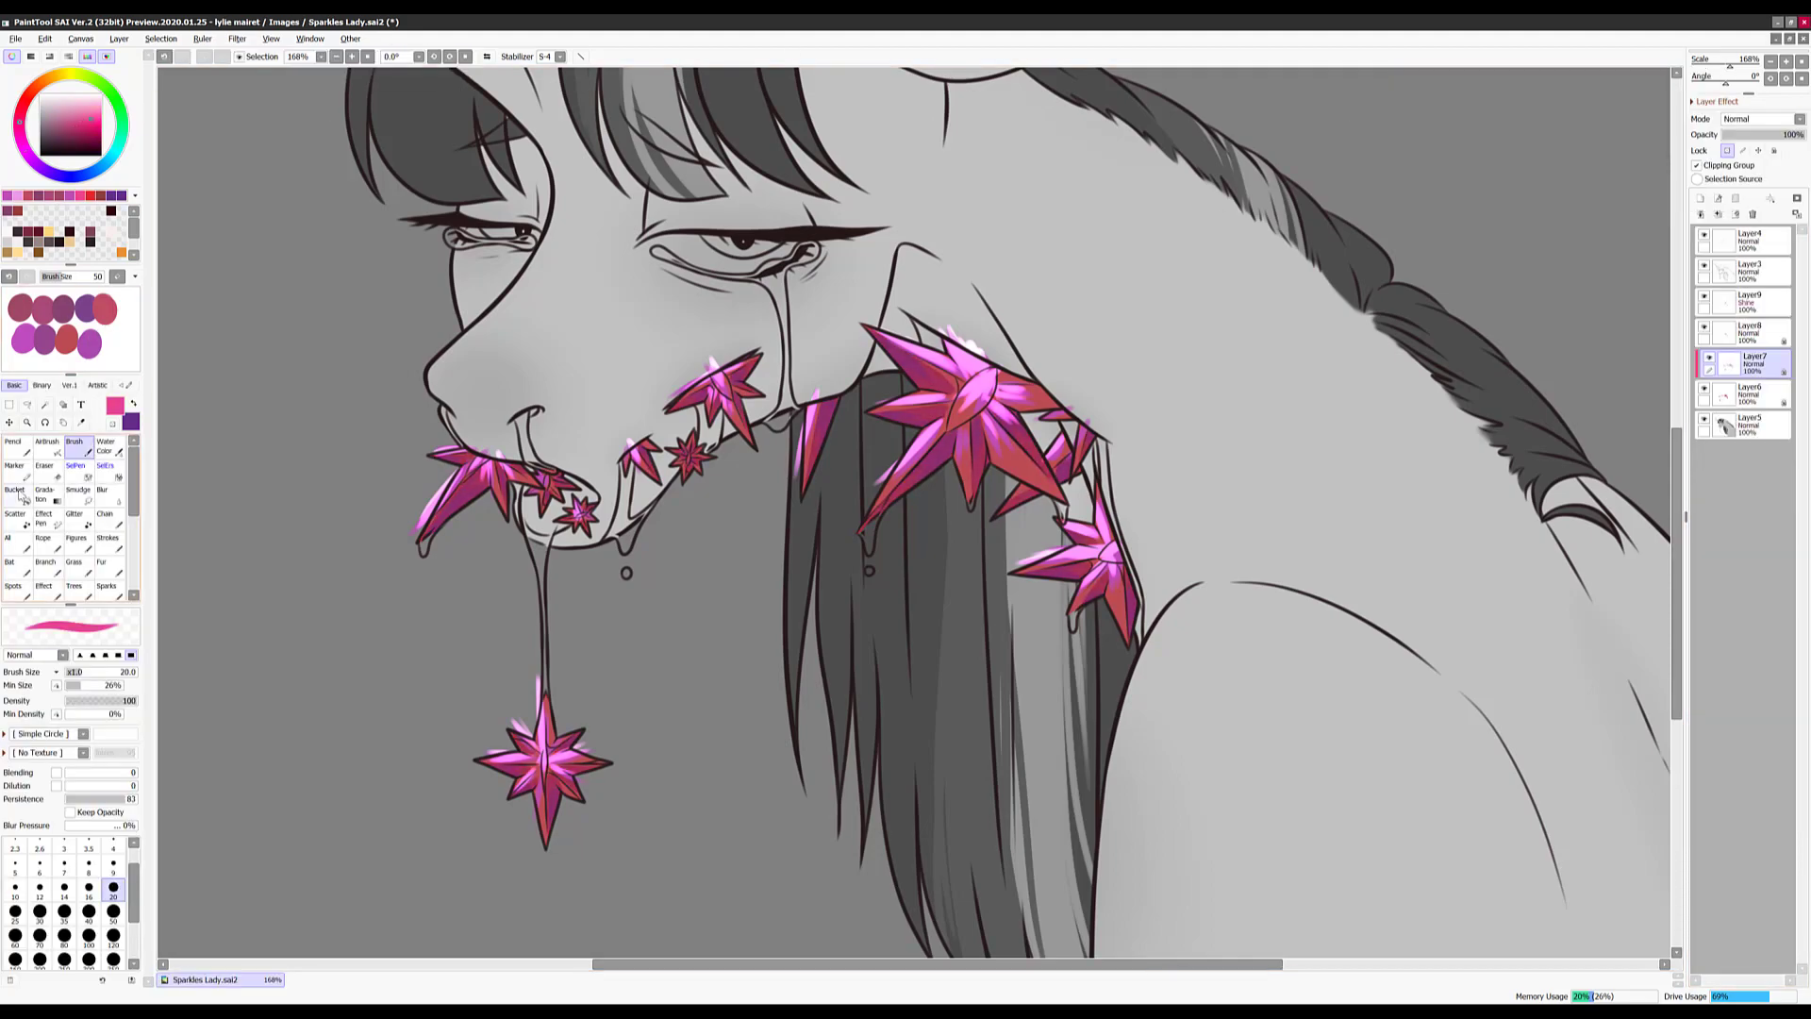
Recolour the stars in hot pink, merge their shading and highlight layers into Layer6 and soften them with the Smudge tool
click(1749, 300)
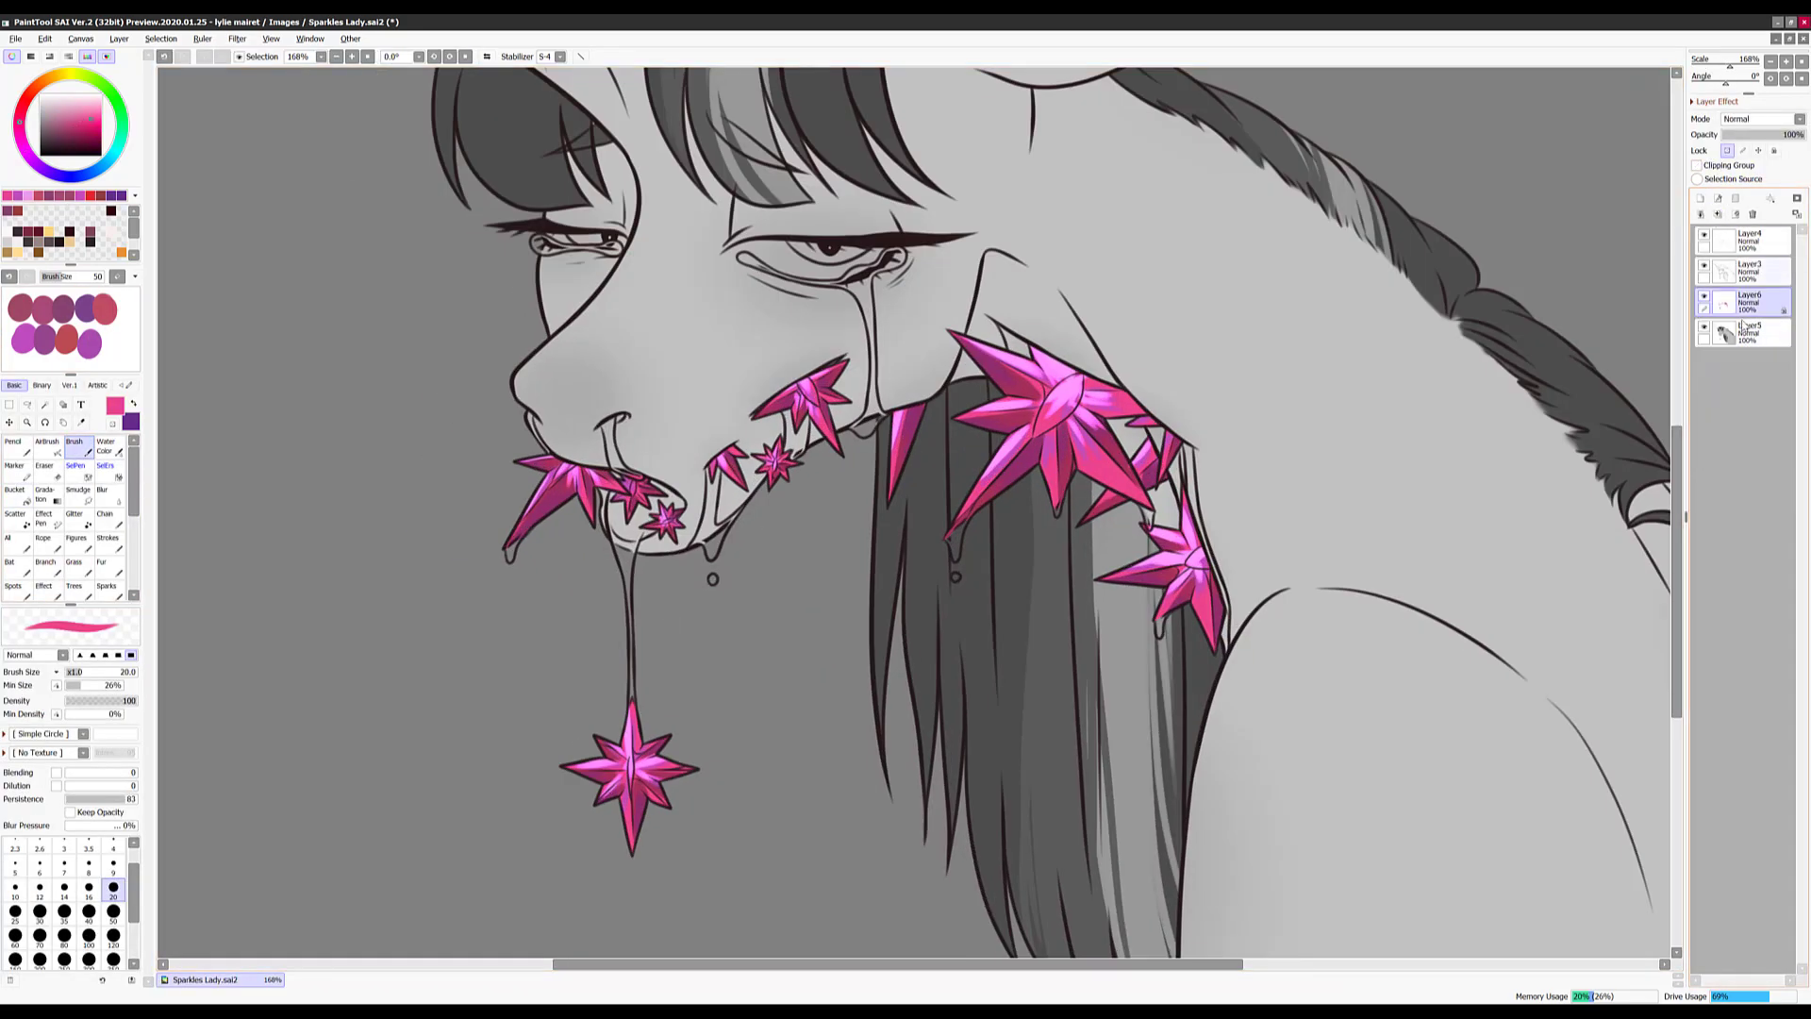
click(79, 490)
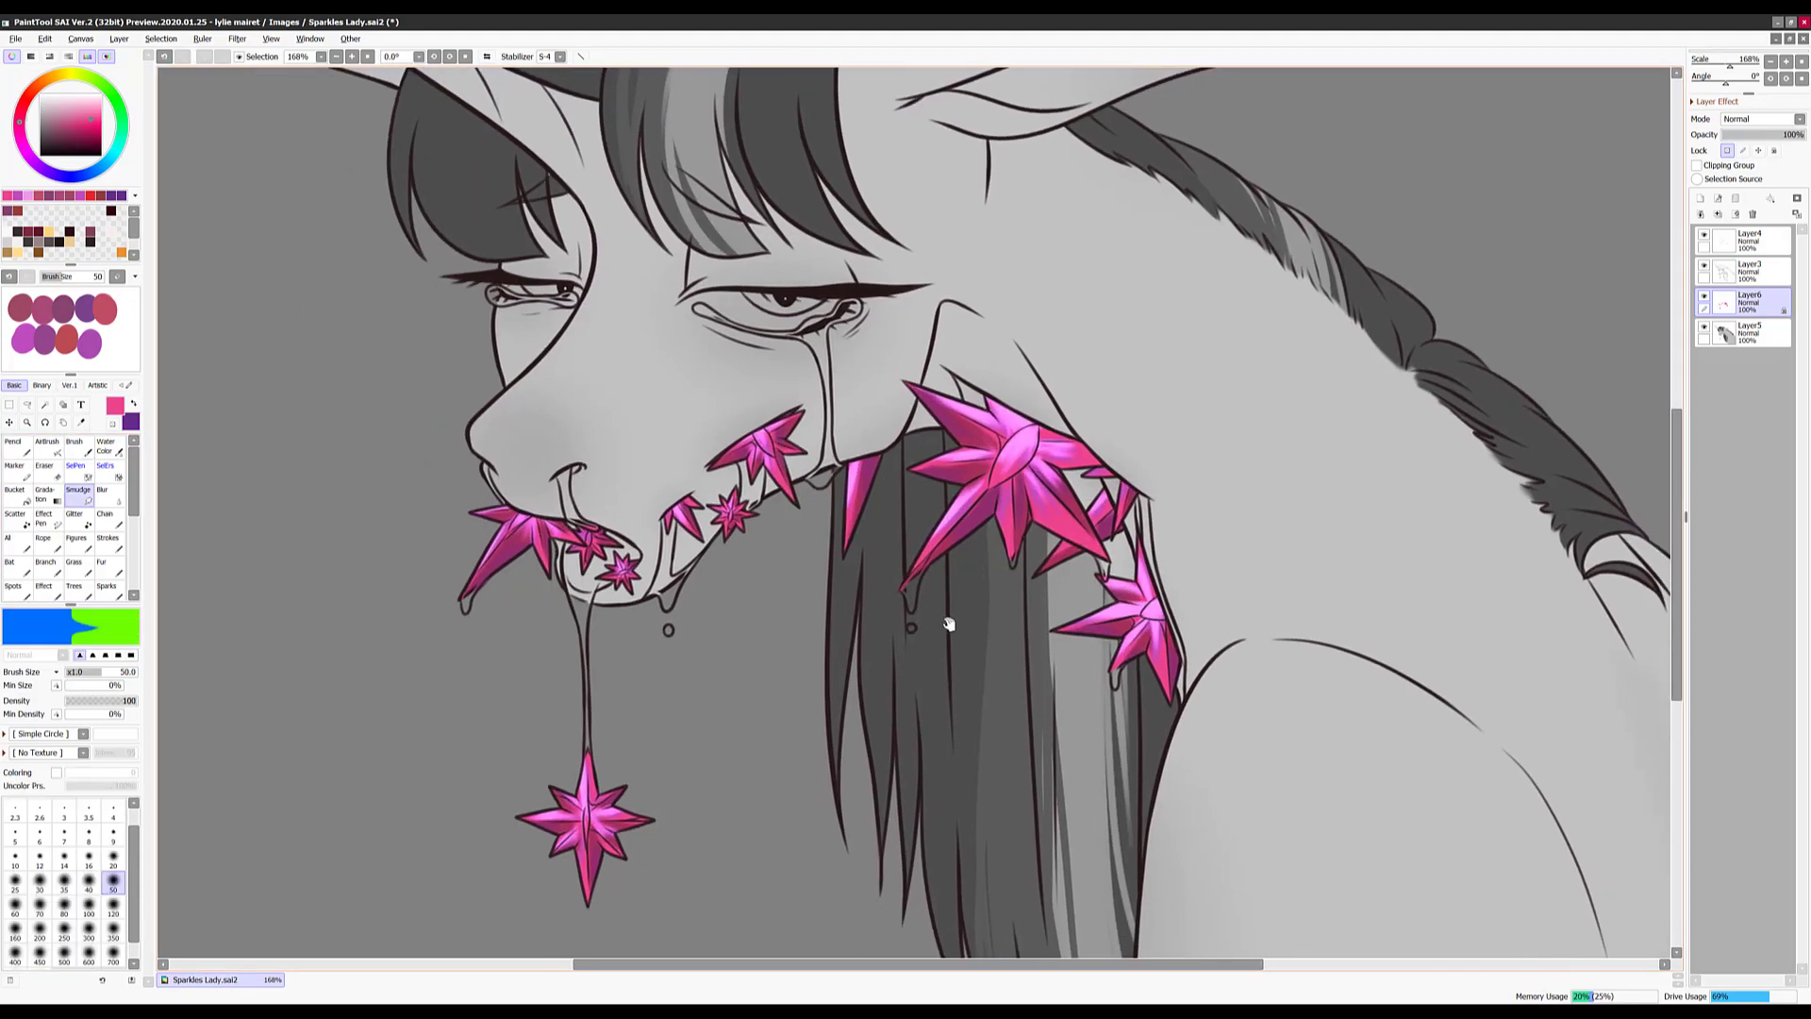
Texture the stars with purple and red Twi CM glitter on a new clipping layer, and paint both irises purple with the Pencil
click(75, 514)
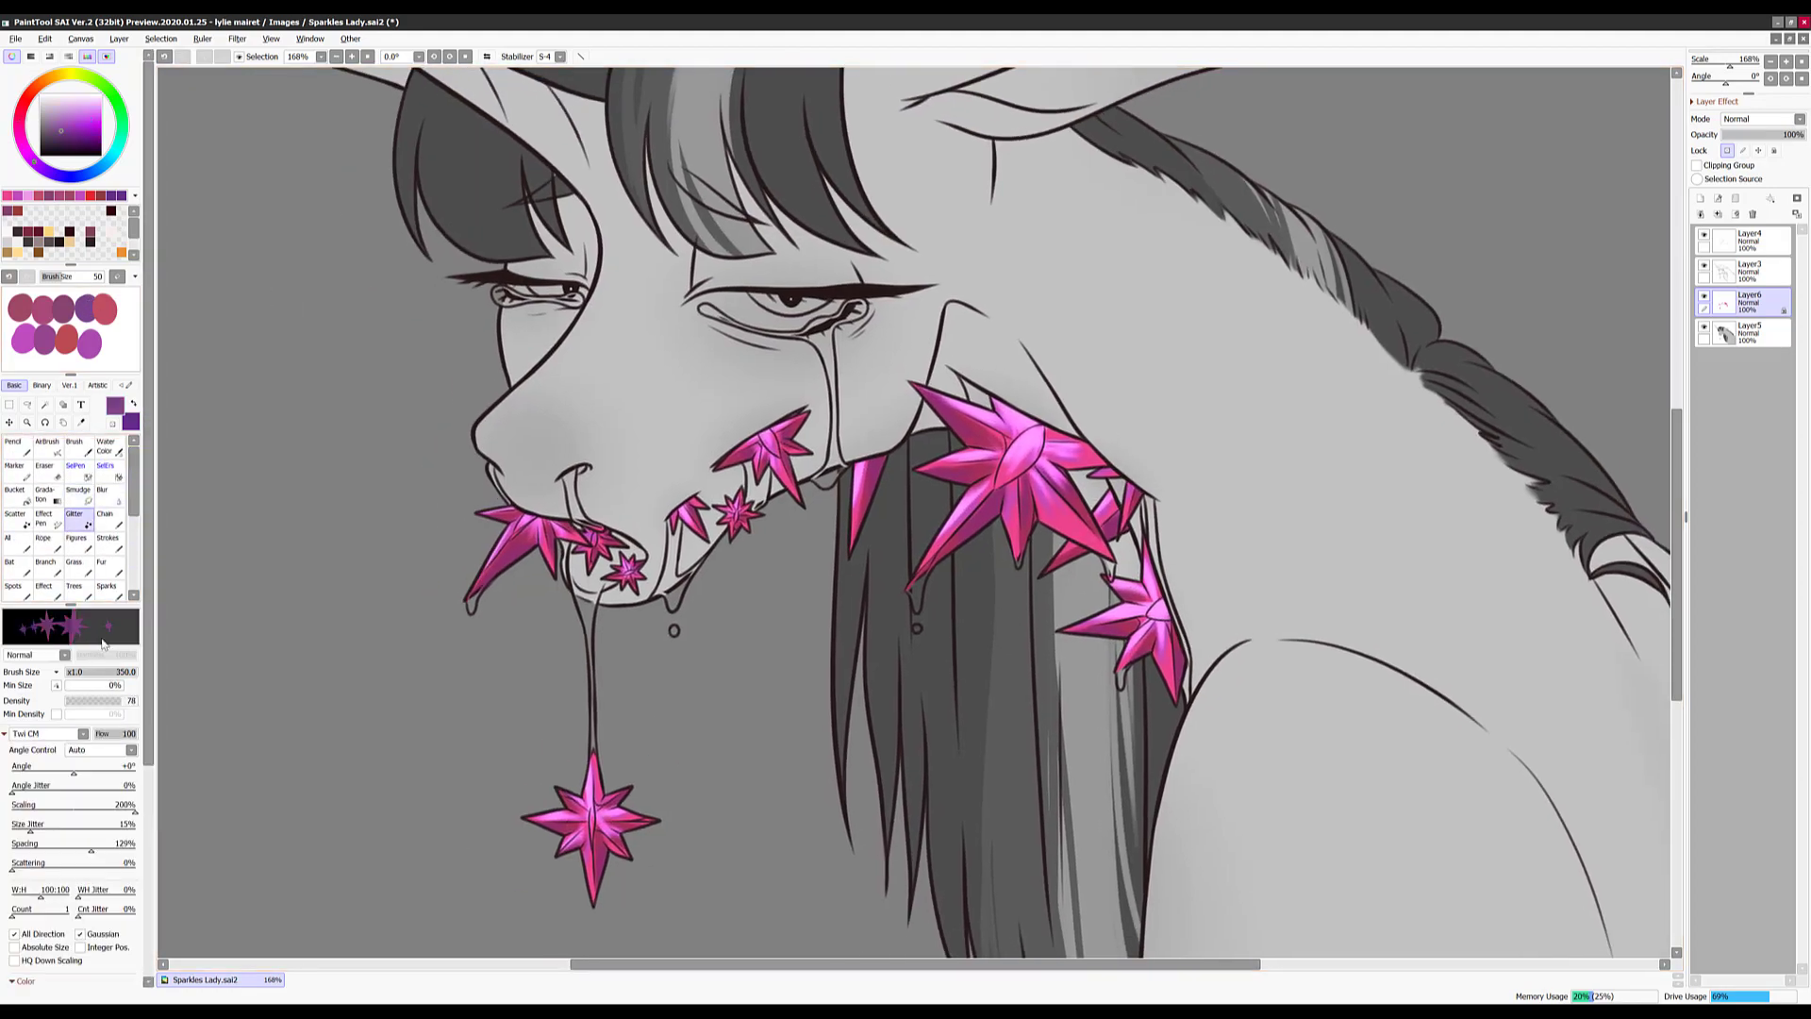
scroll(45, 873, down, 3)
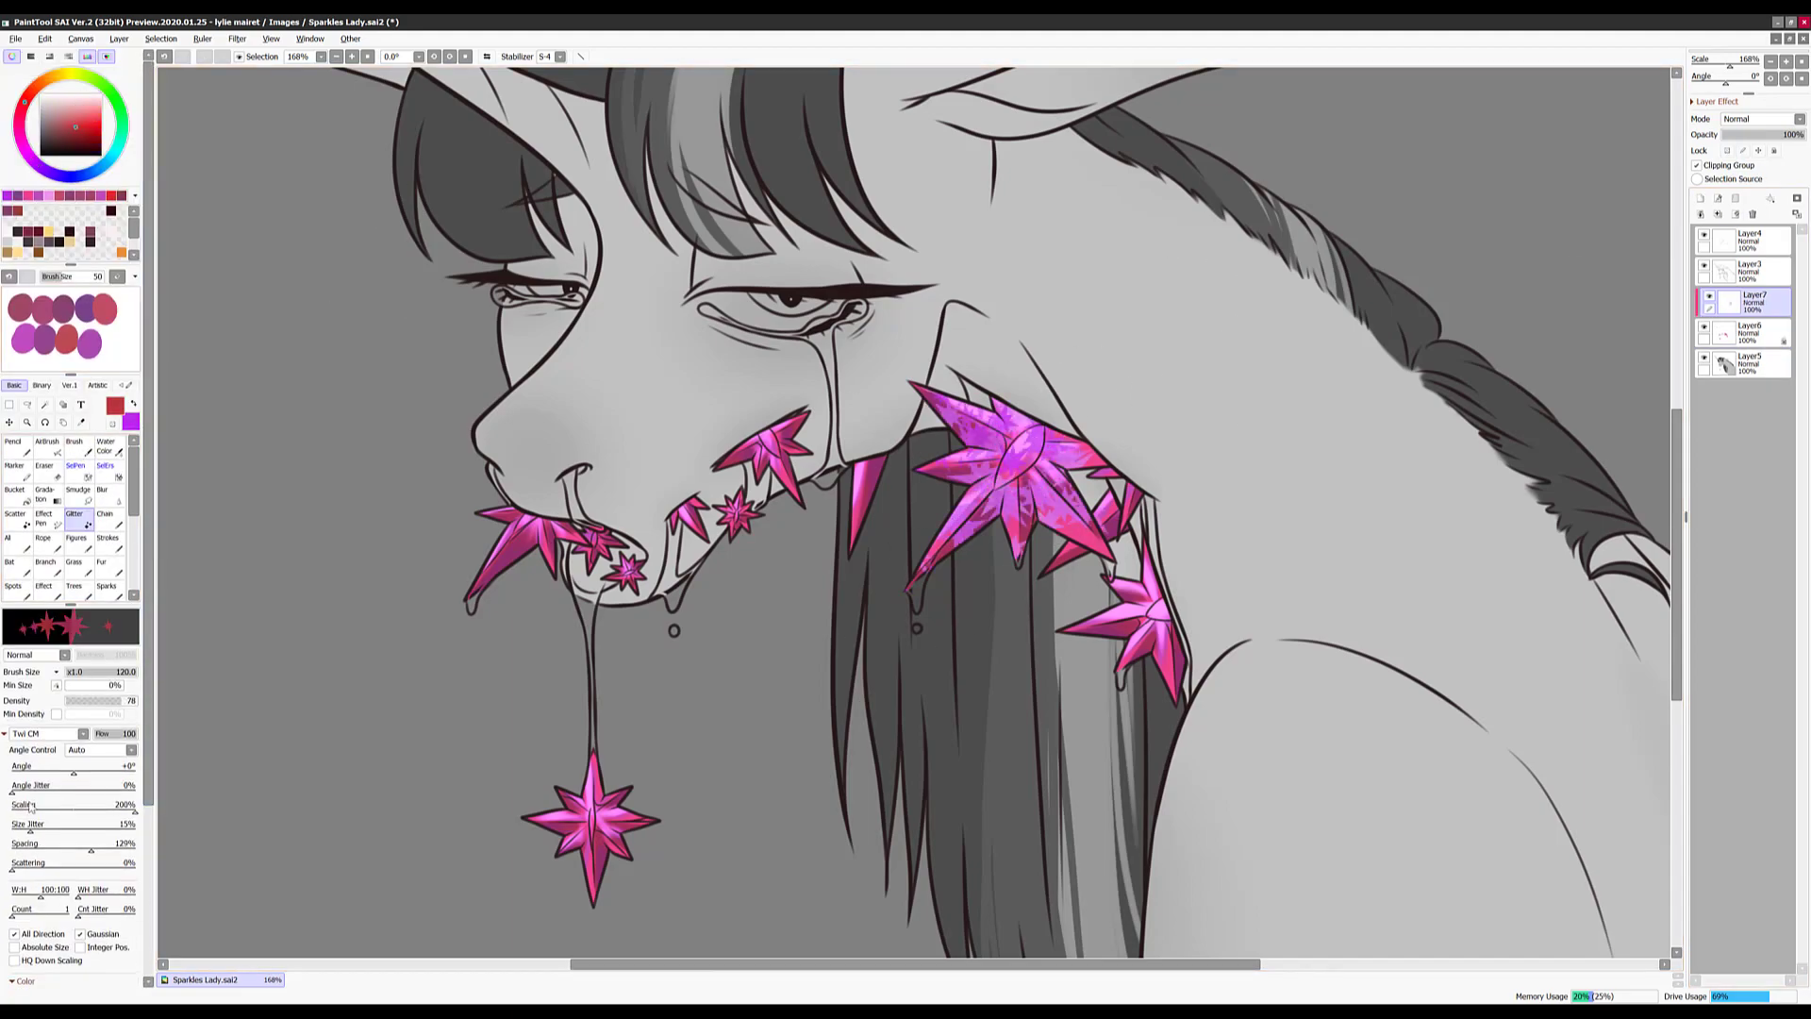
drag(1094, 415, 1160, 387)
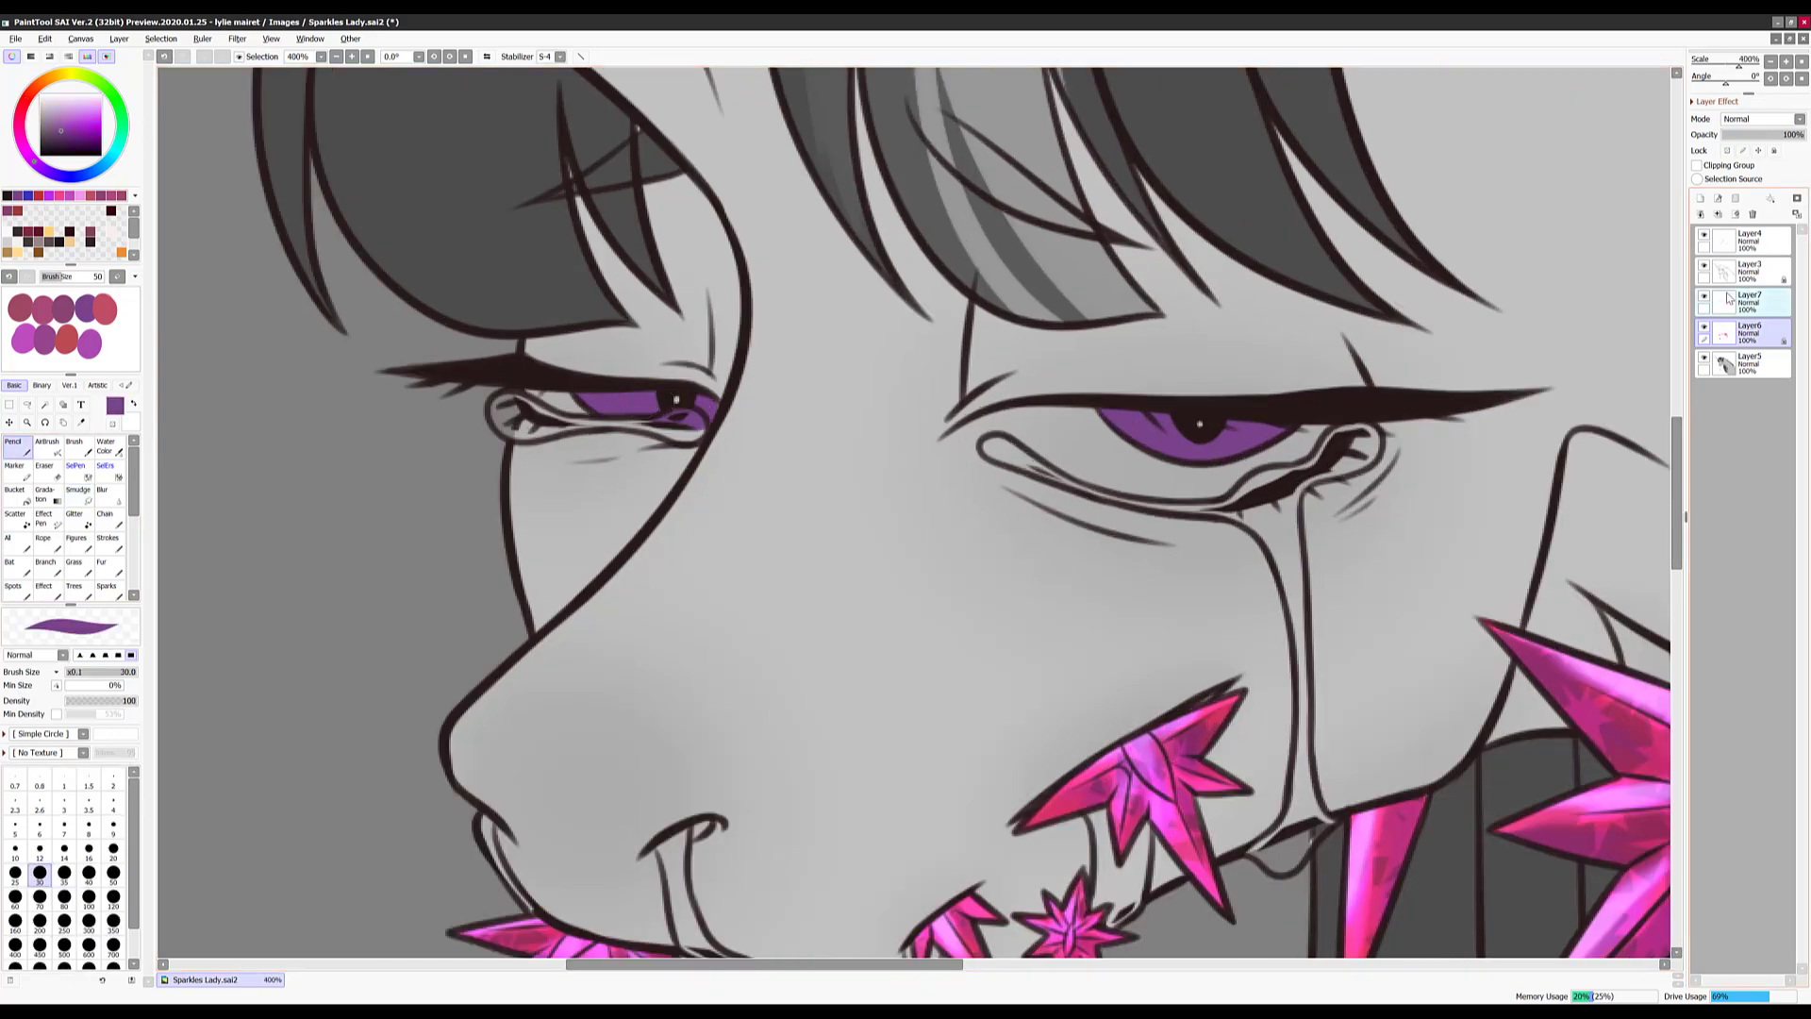
key(ctrl+e)
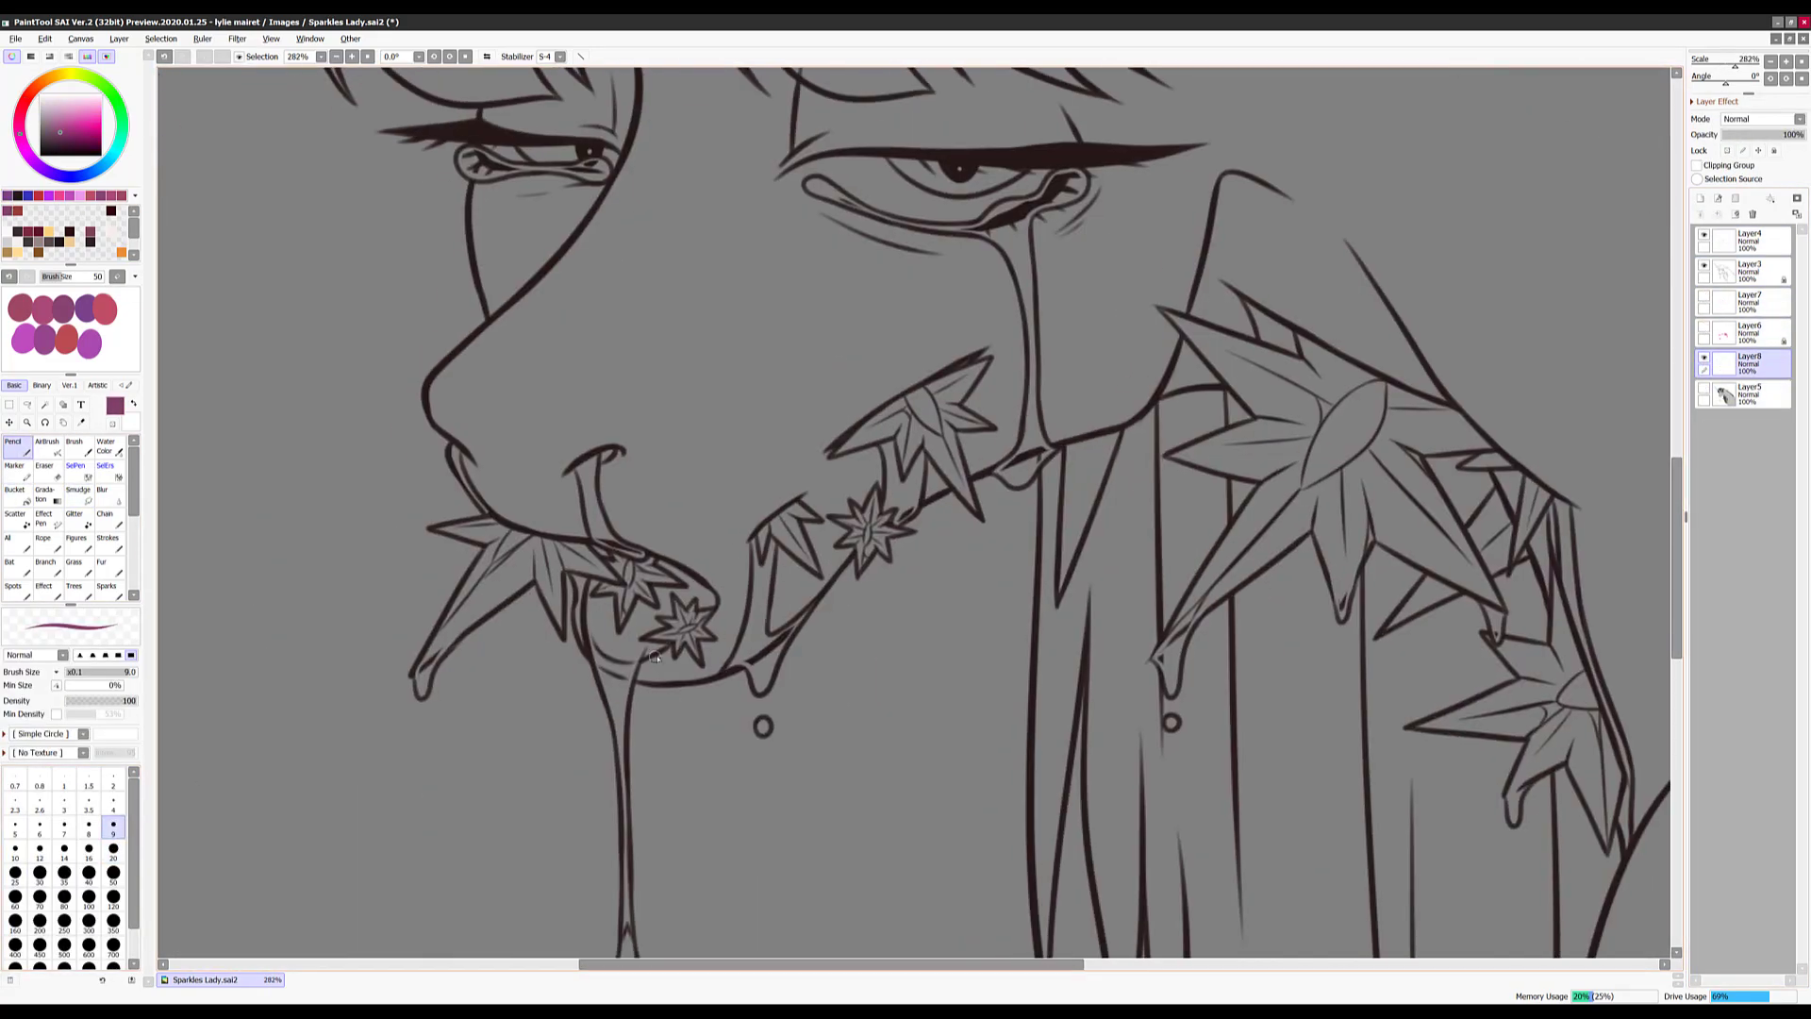
Outline plum shadow shapes along the jaw, nose and eyes on a new layer above Layer5, with the other colour layers hidden
scroll(1036, 427, down, 3)
scroll(1036, 427, down, 5)
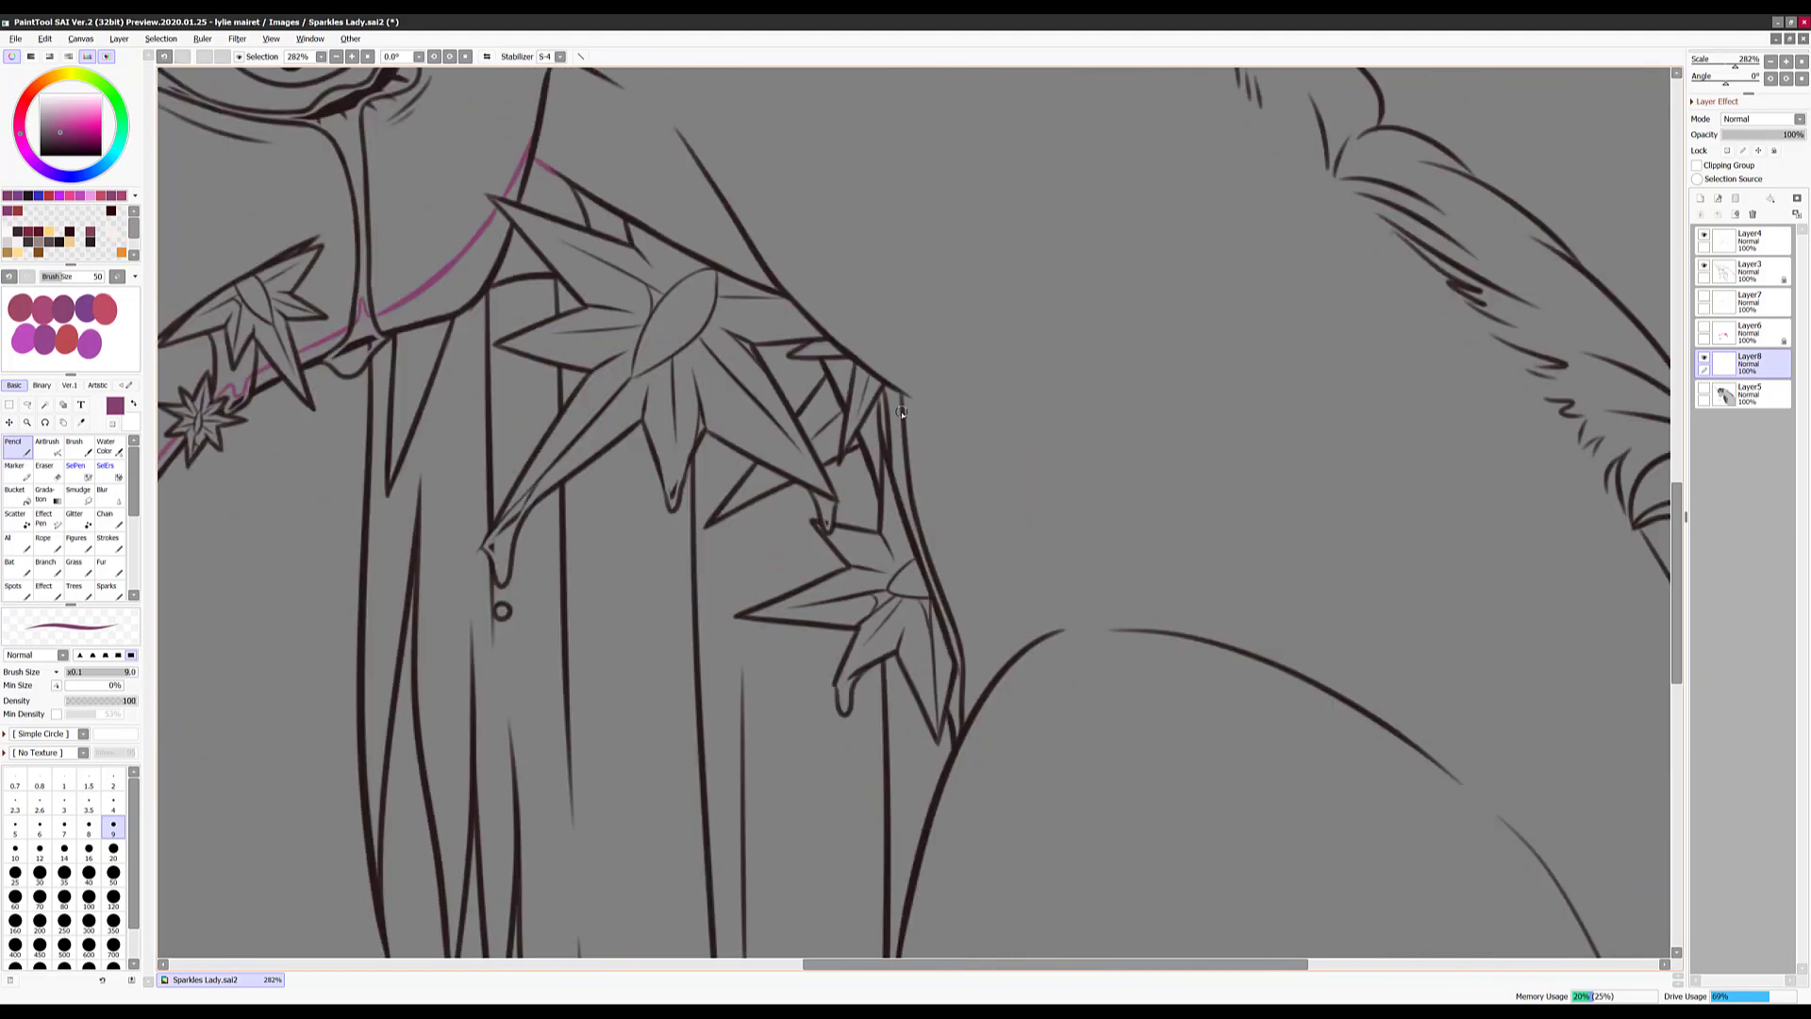
drag(948, 307, 863, 866)
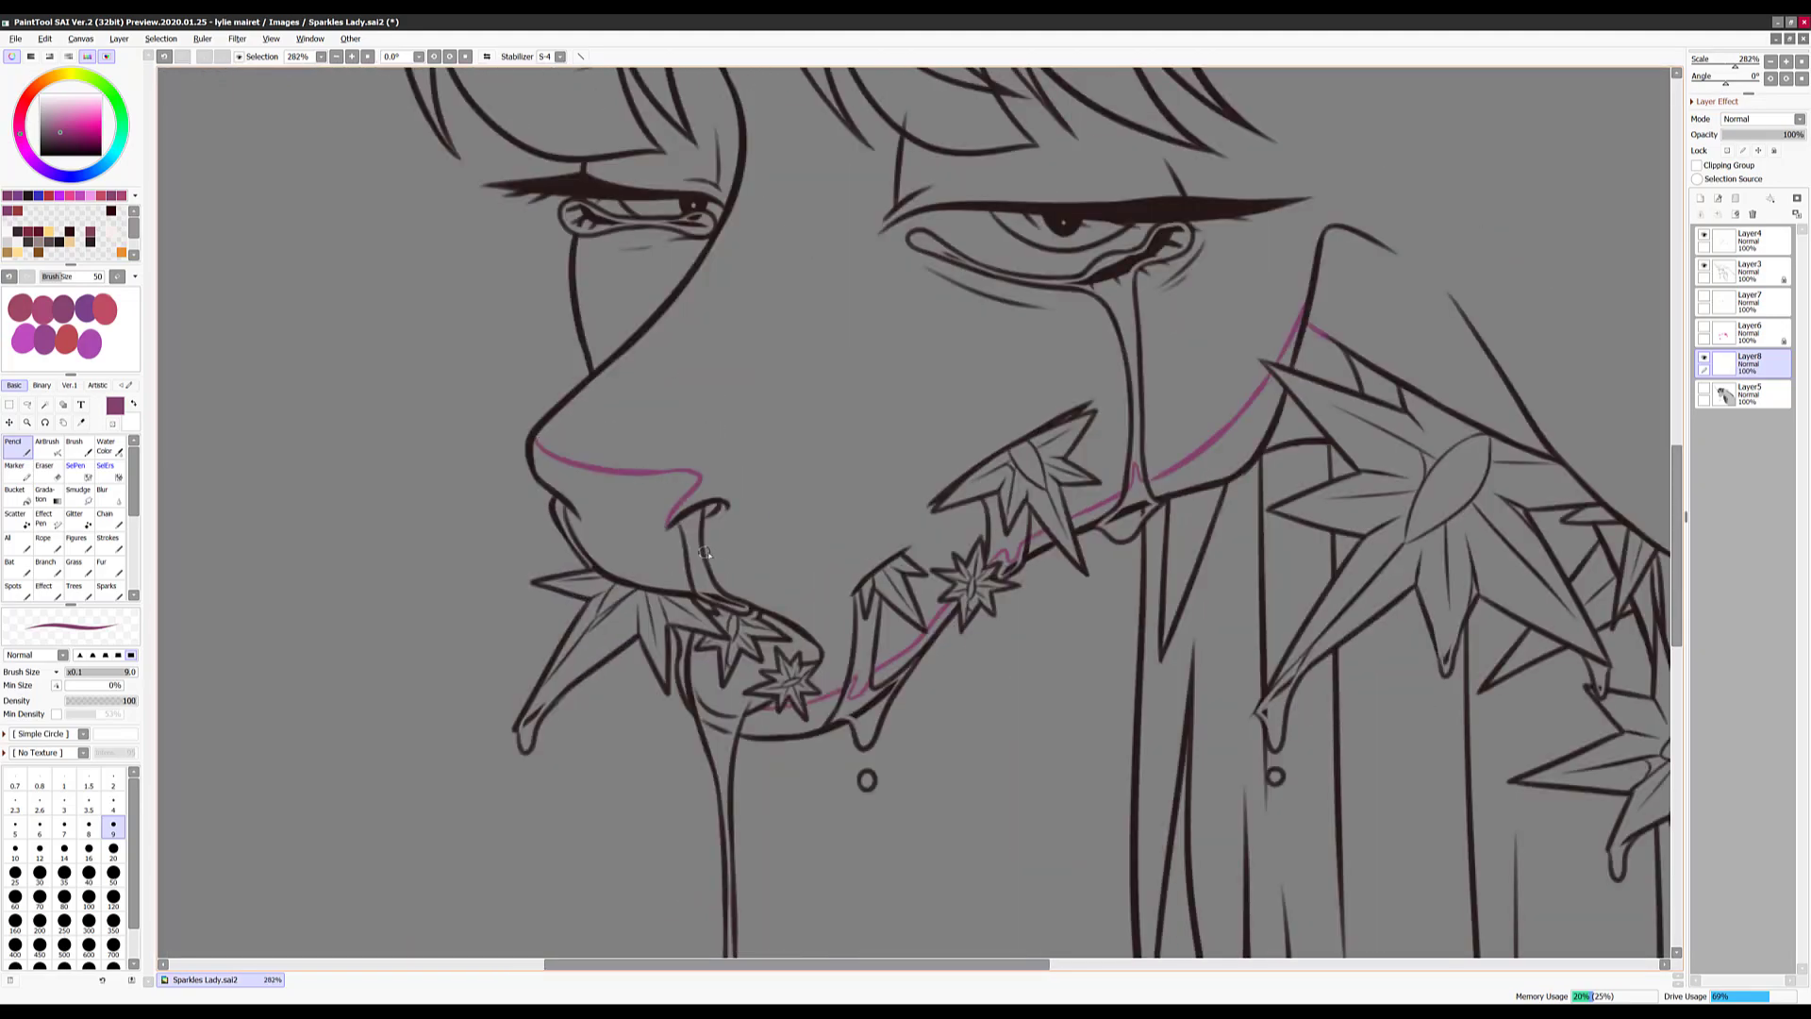
scroll(868, 464, up, 5)
scroll(869, 417, down, 2)
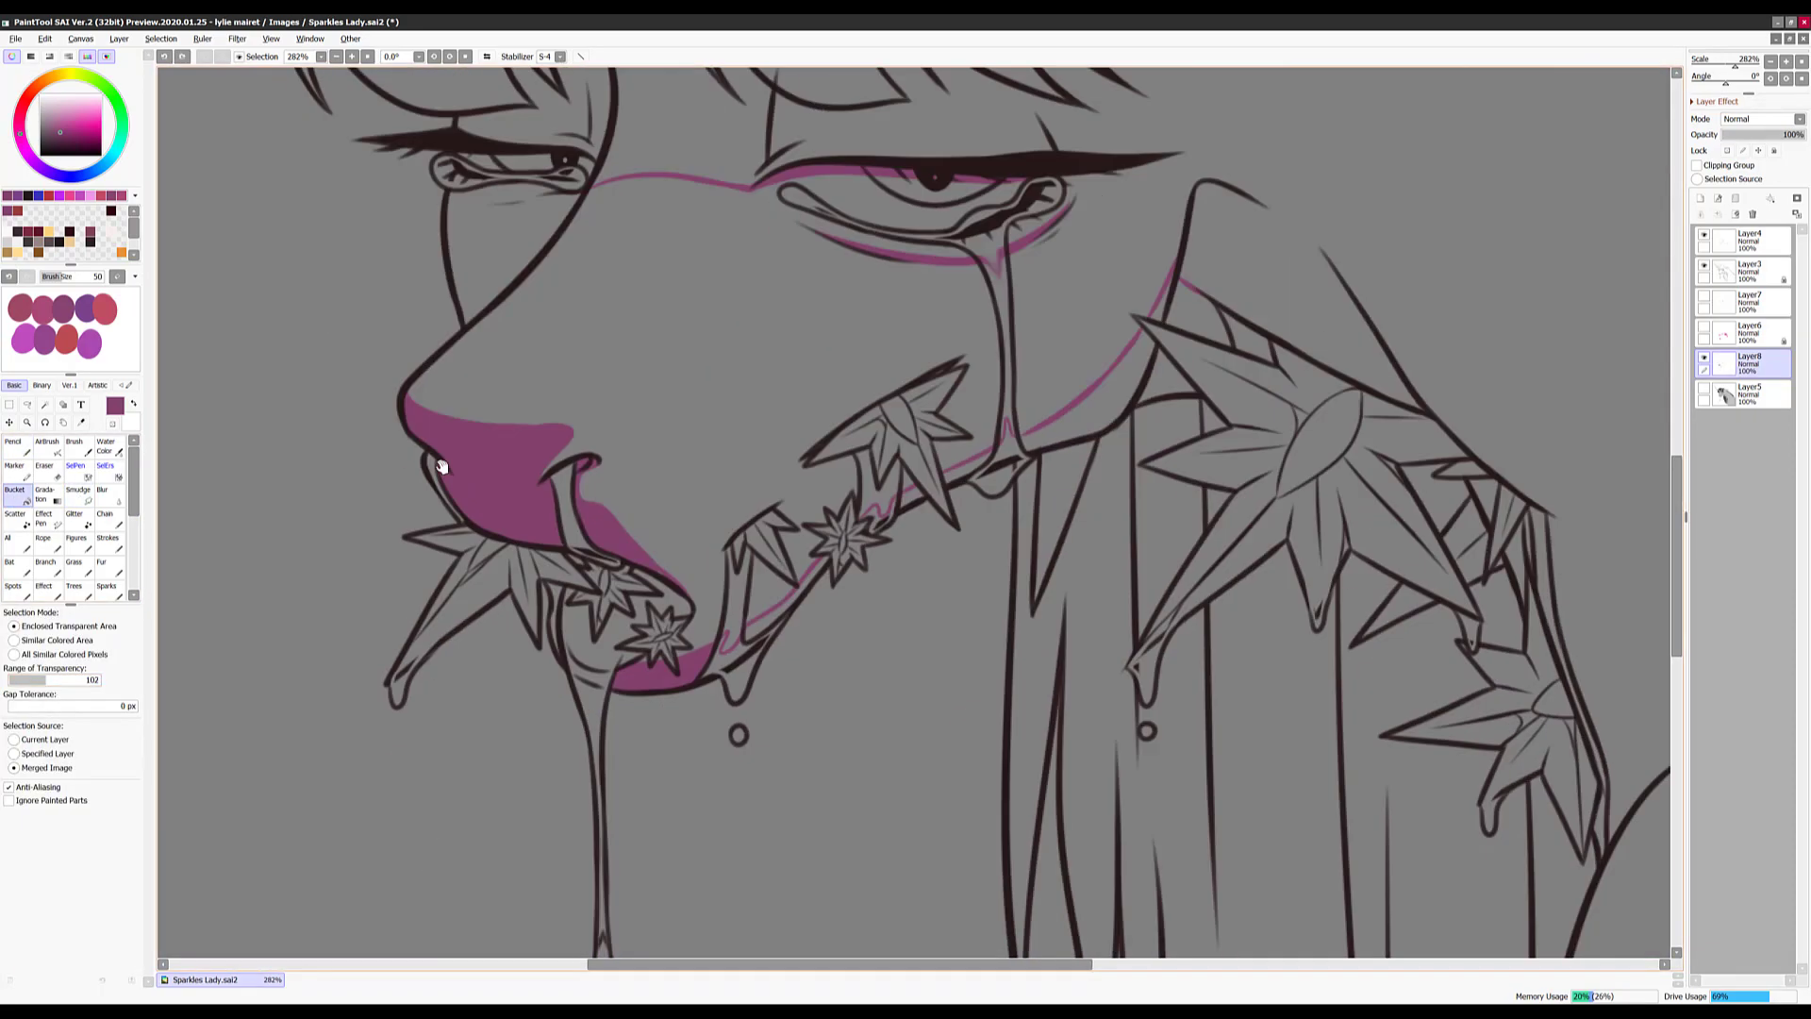
Fill the muzzle, jaw, forehead and horn shadows plum with the Bucket, and shade the inner ear
drag(717, 668, 775, 610)
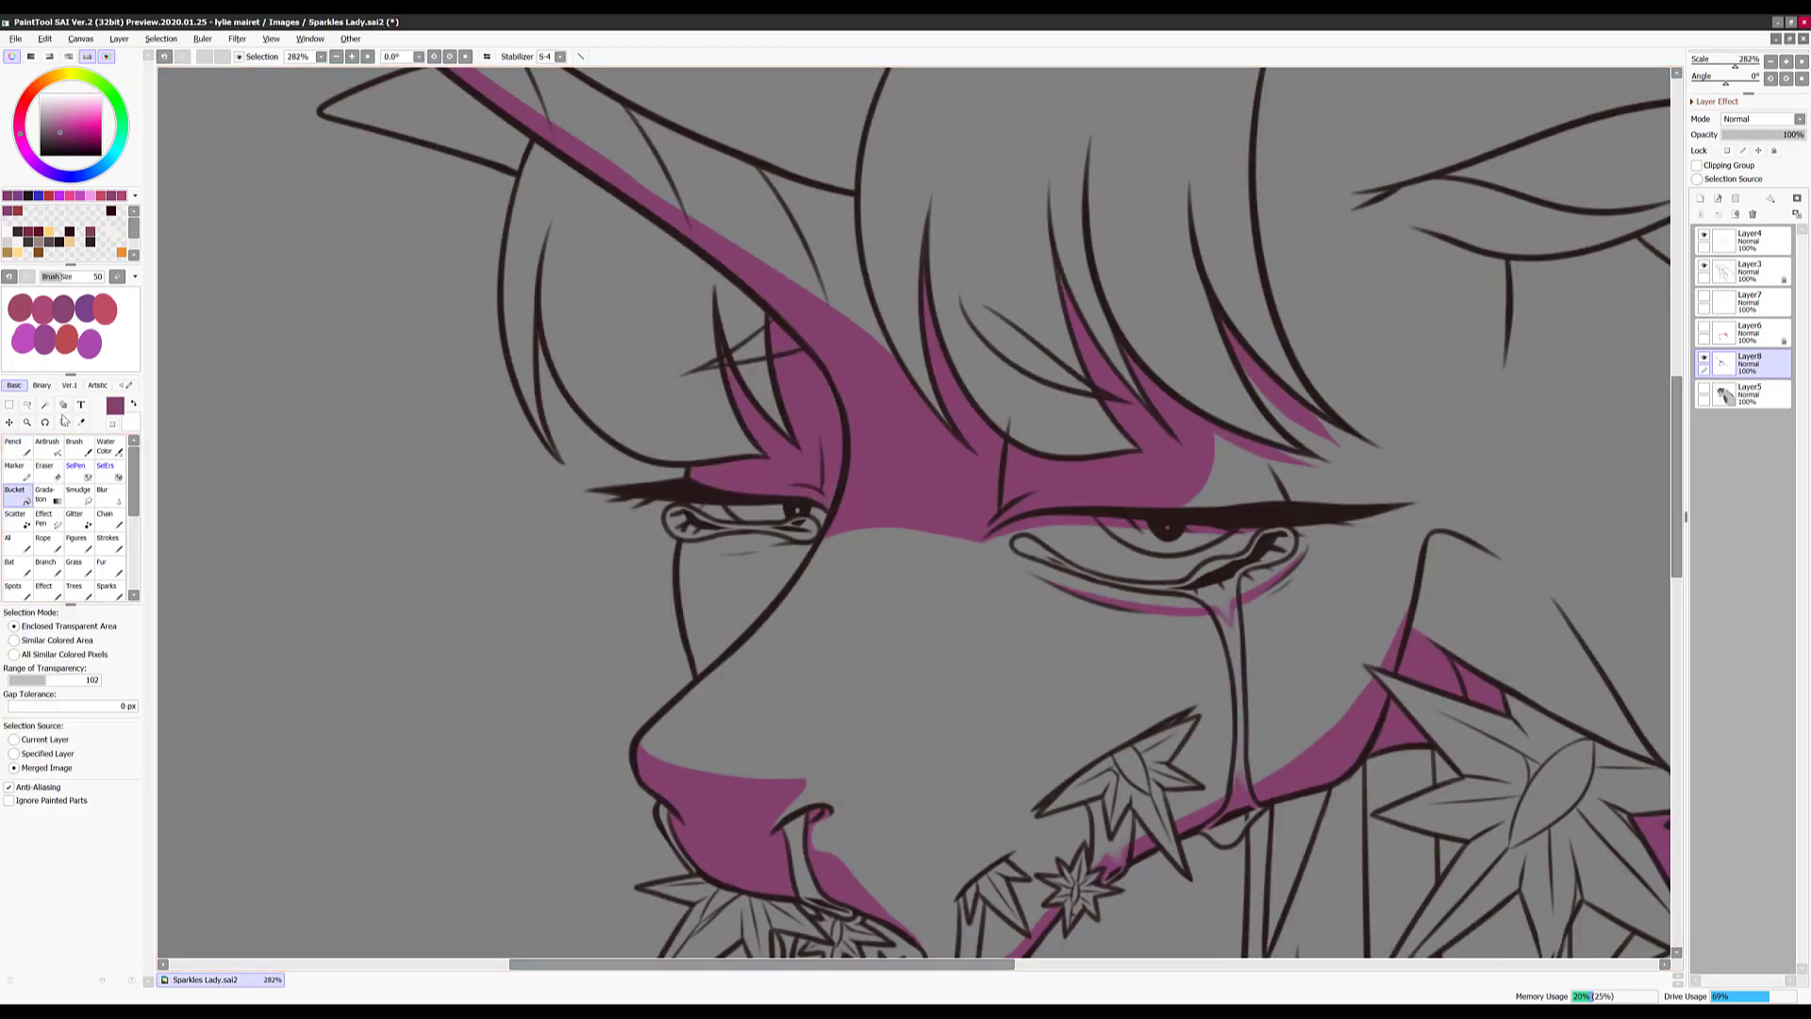
key(n)
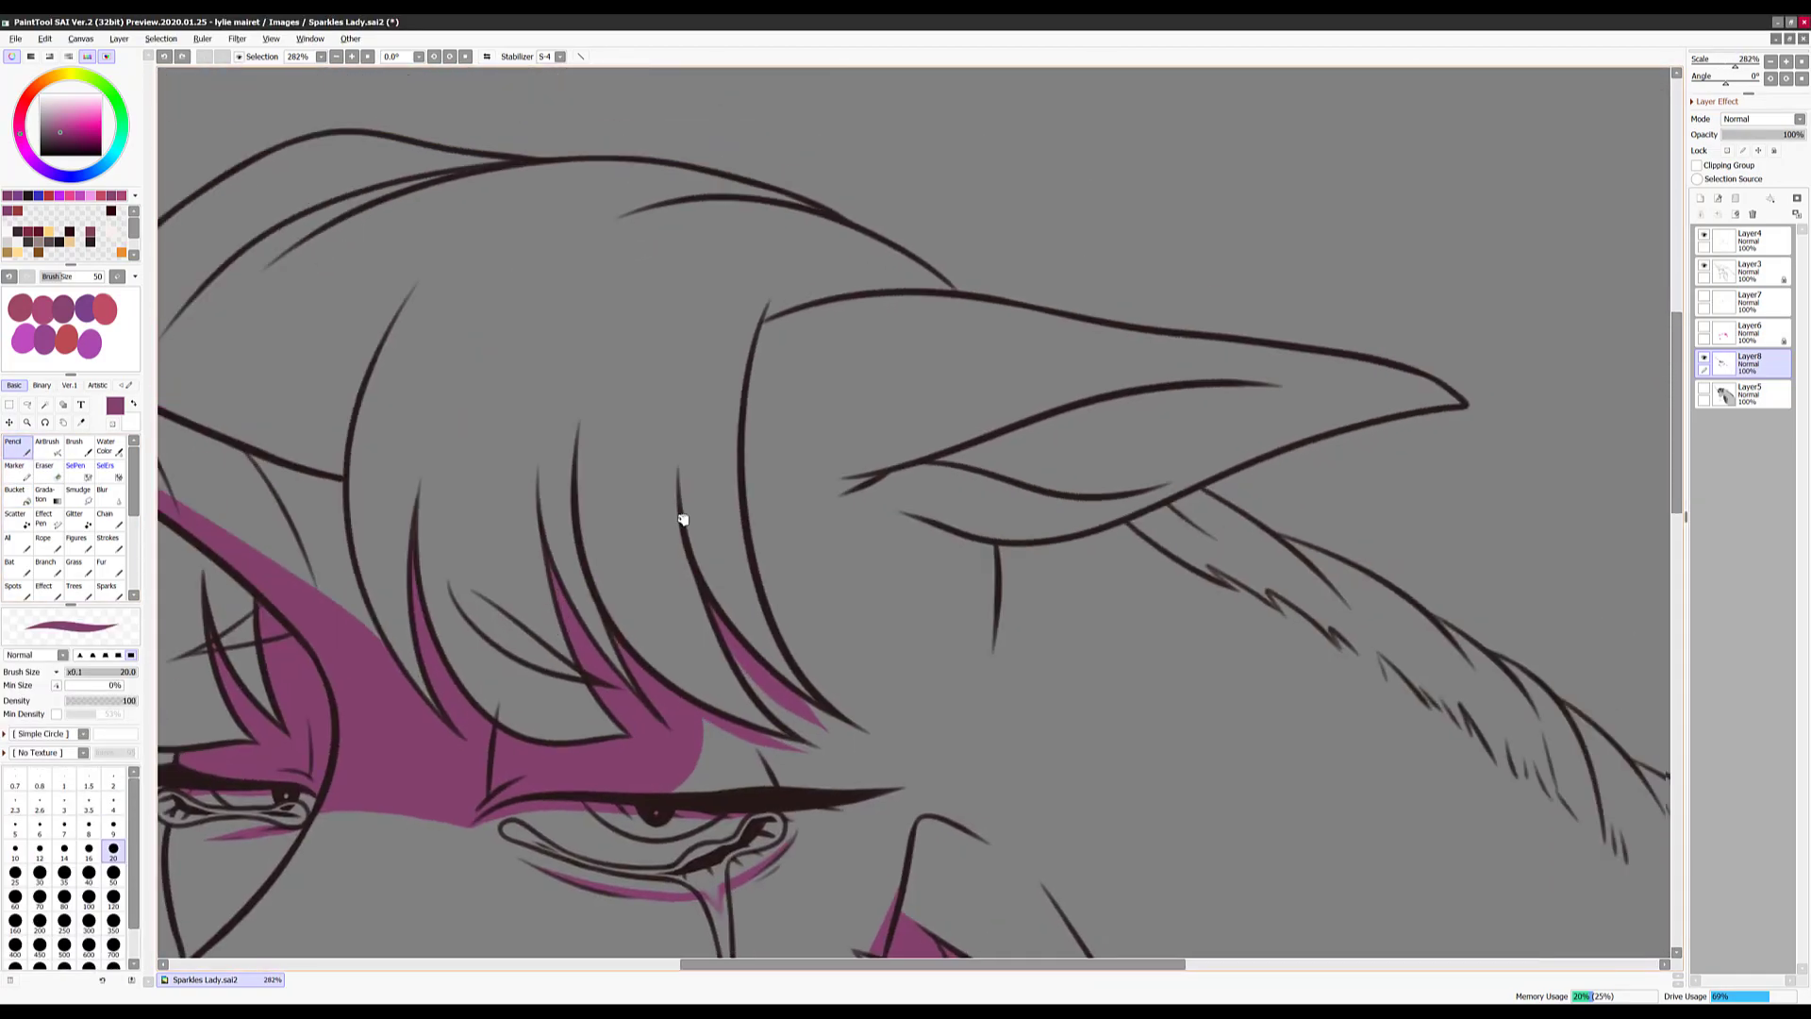
mouse_move(1175, 407)
mouse_down()
mouse_move(1217, 429)
mouse_move(861, 500)
mouse_up()
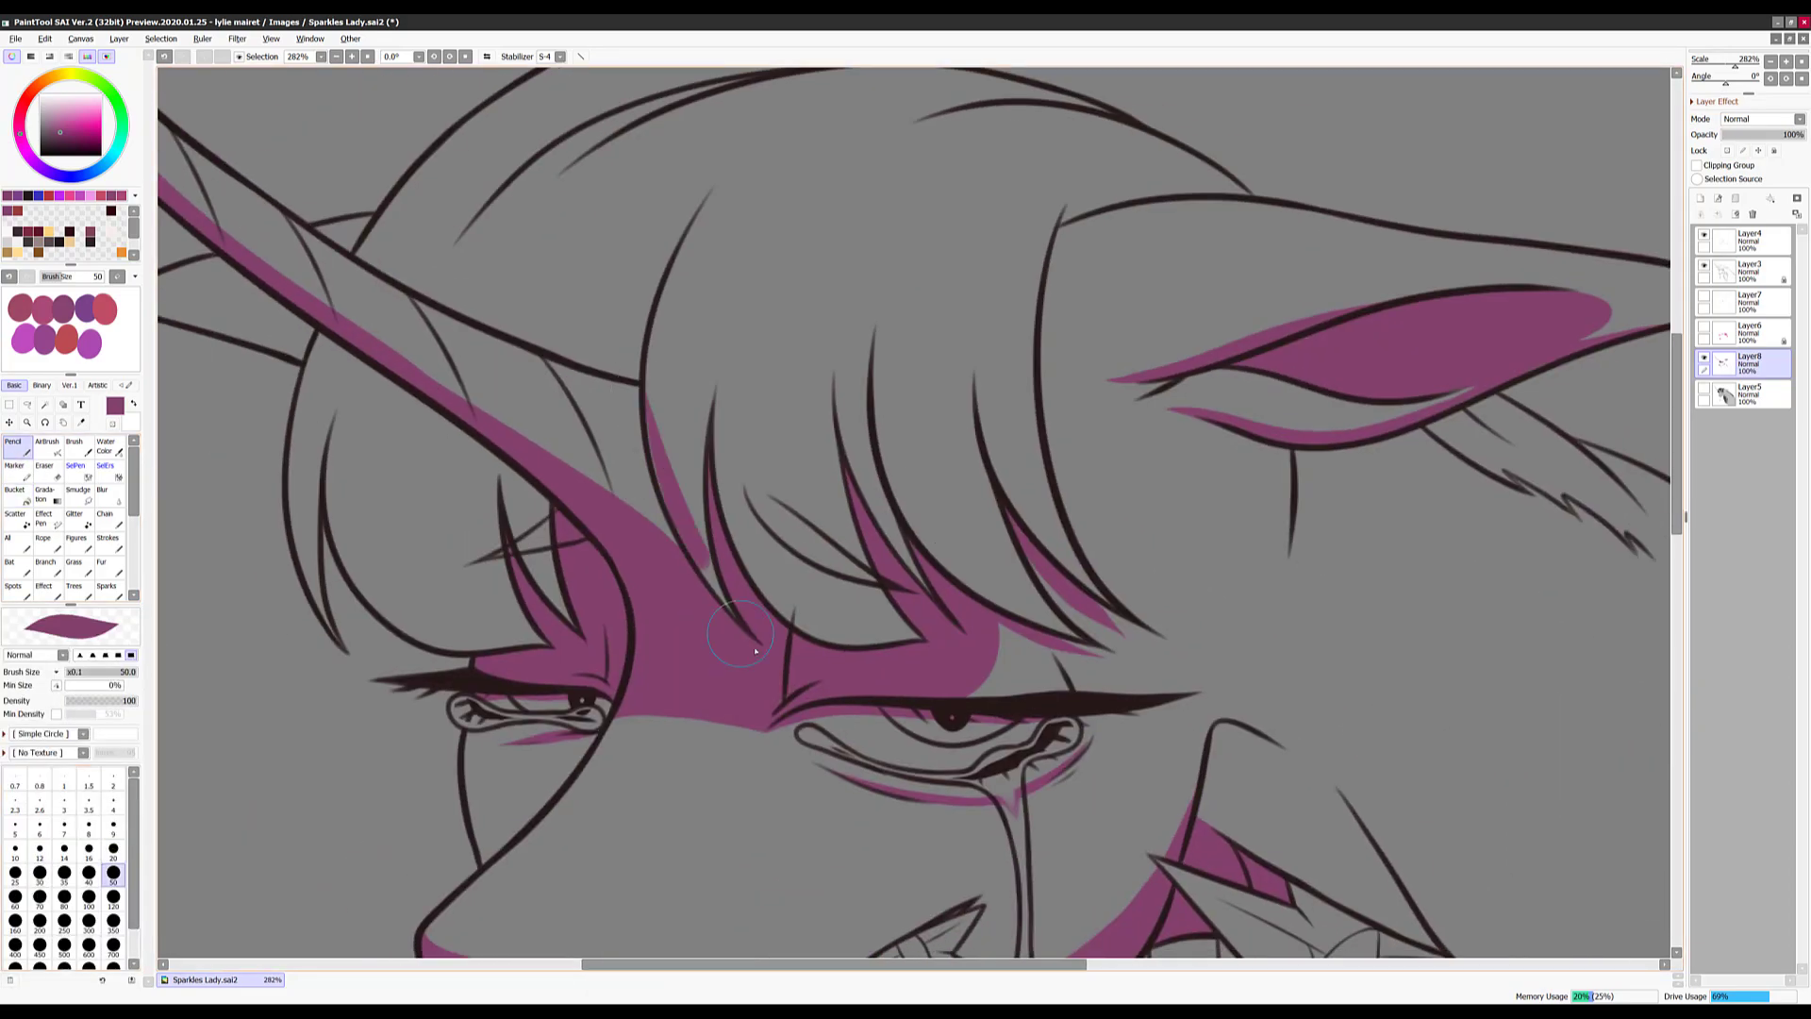
Paint tapering plum shadow strands through both sides of the fringe with the Pencil at size 20
drag(905, 641, 874, 494)
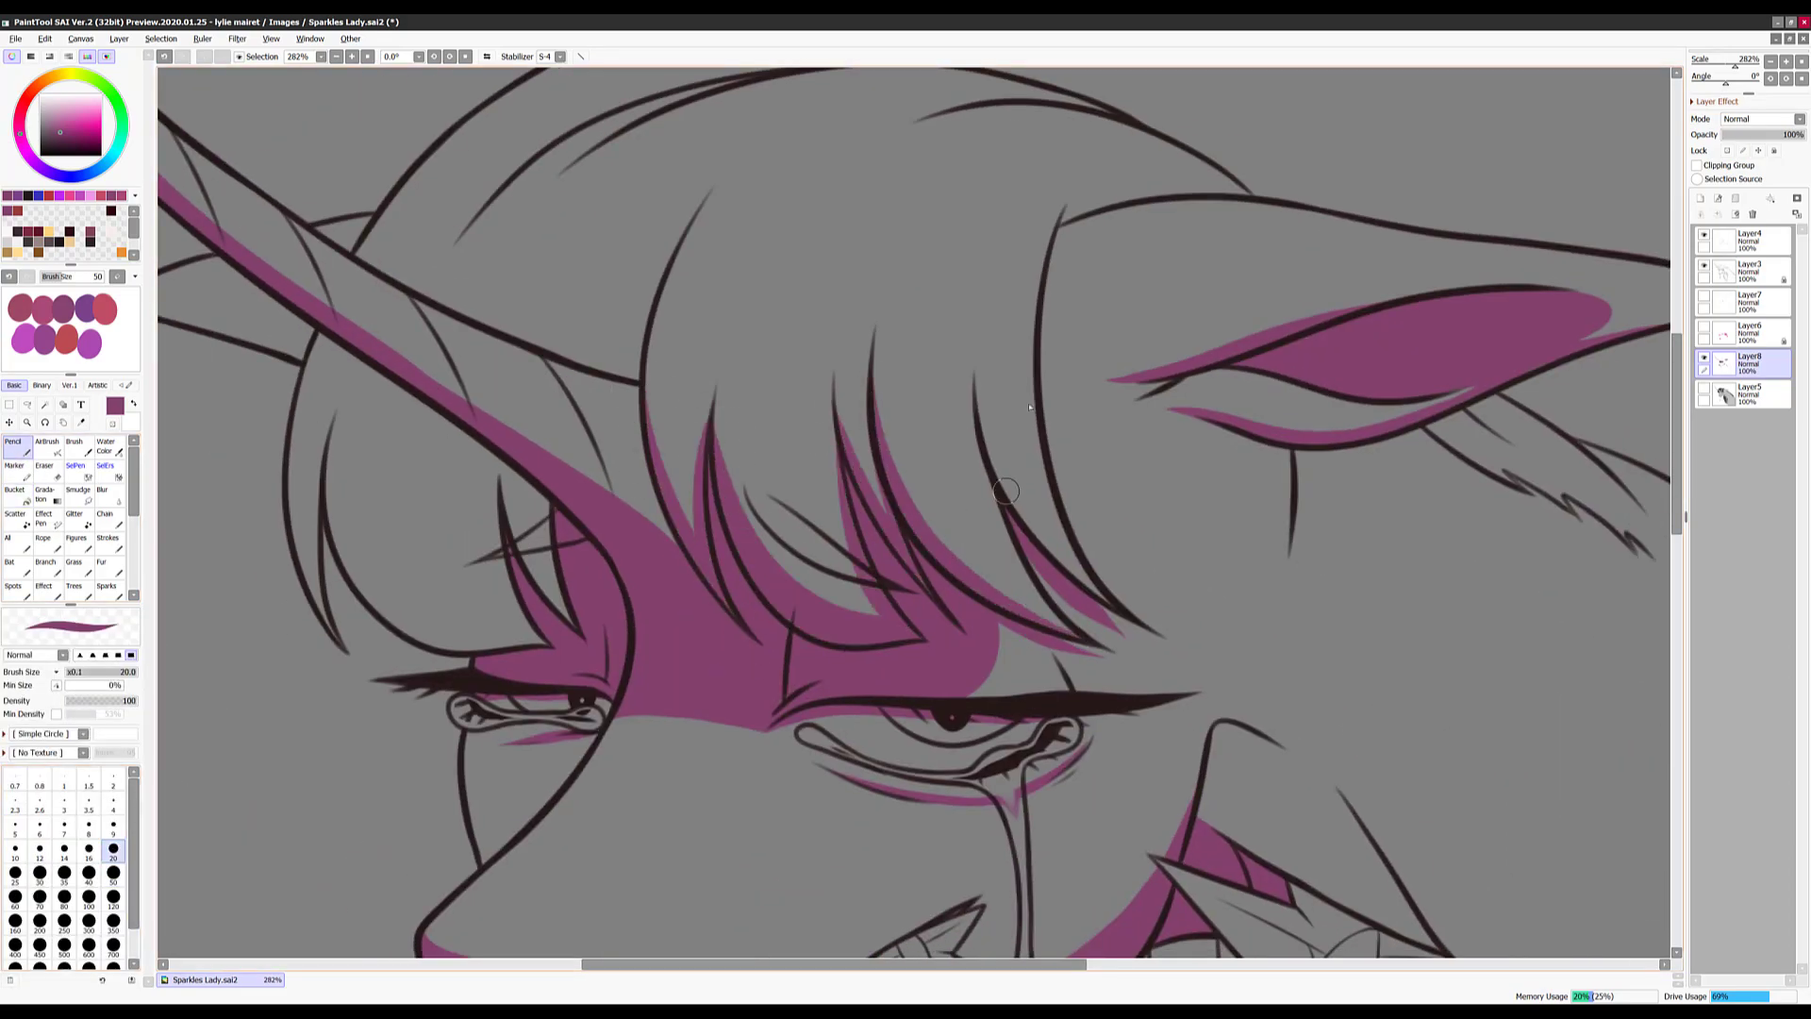
drag(892, 609, 816, 438)
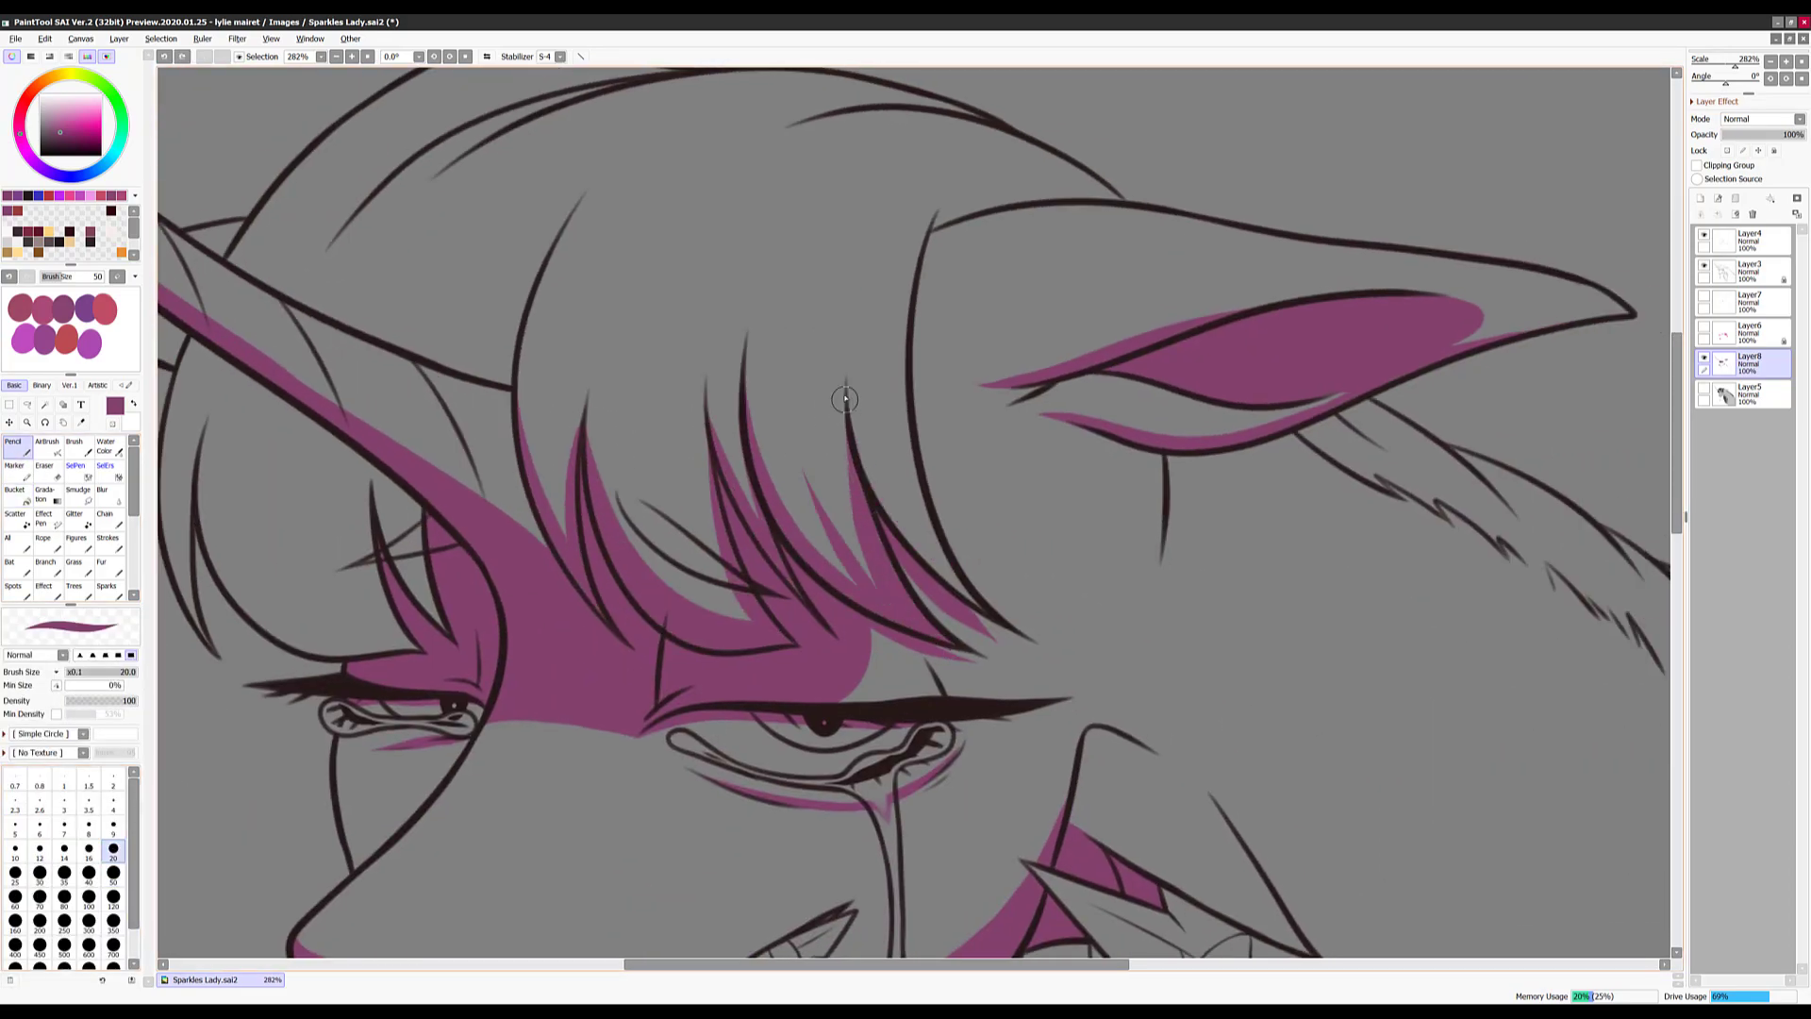
drag(971, 598, 839, 321)
drag(741, 618, 674, 401)
mouse_move(661, 627)
mouse_down()
mouse_move(472, 433)
mouse_move(637, 462)
mouse_up()
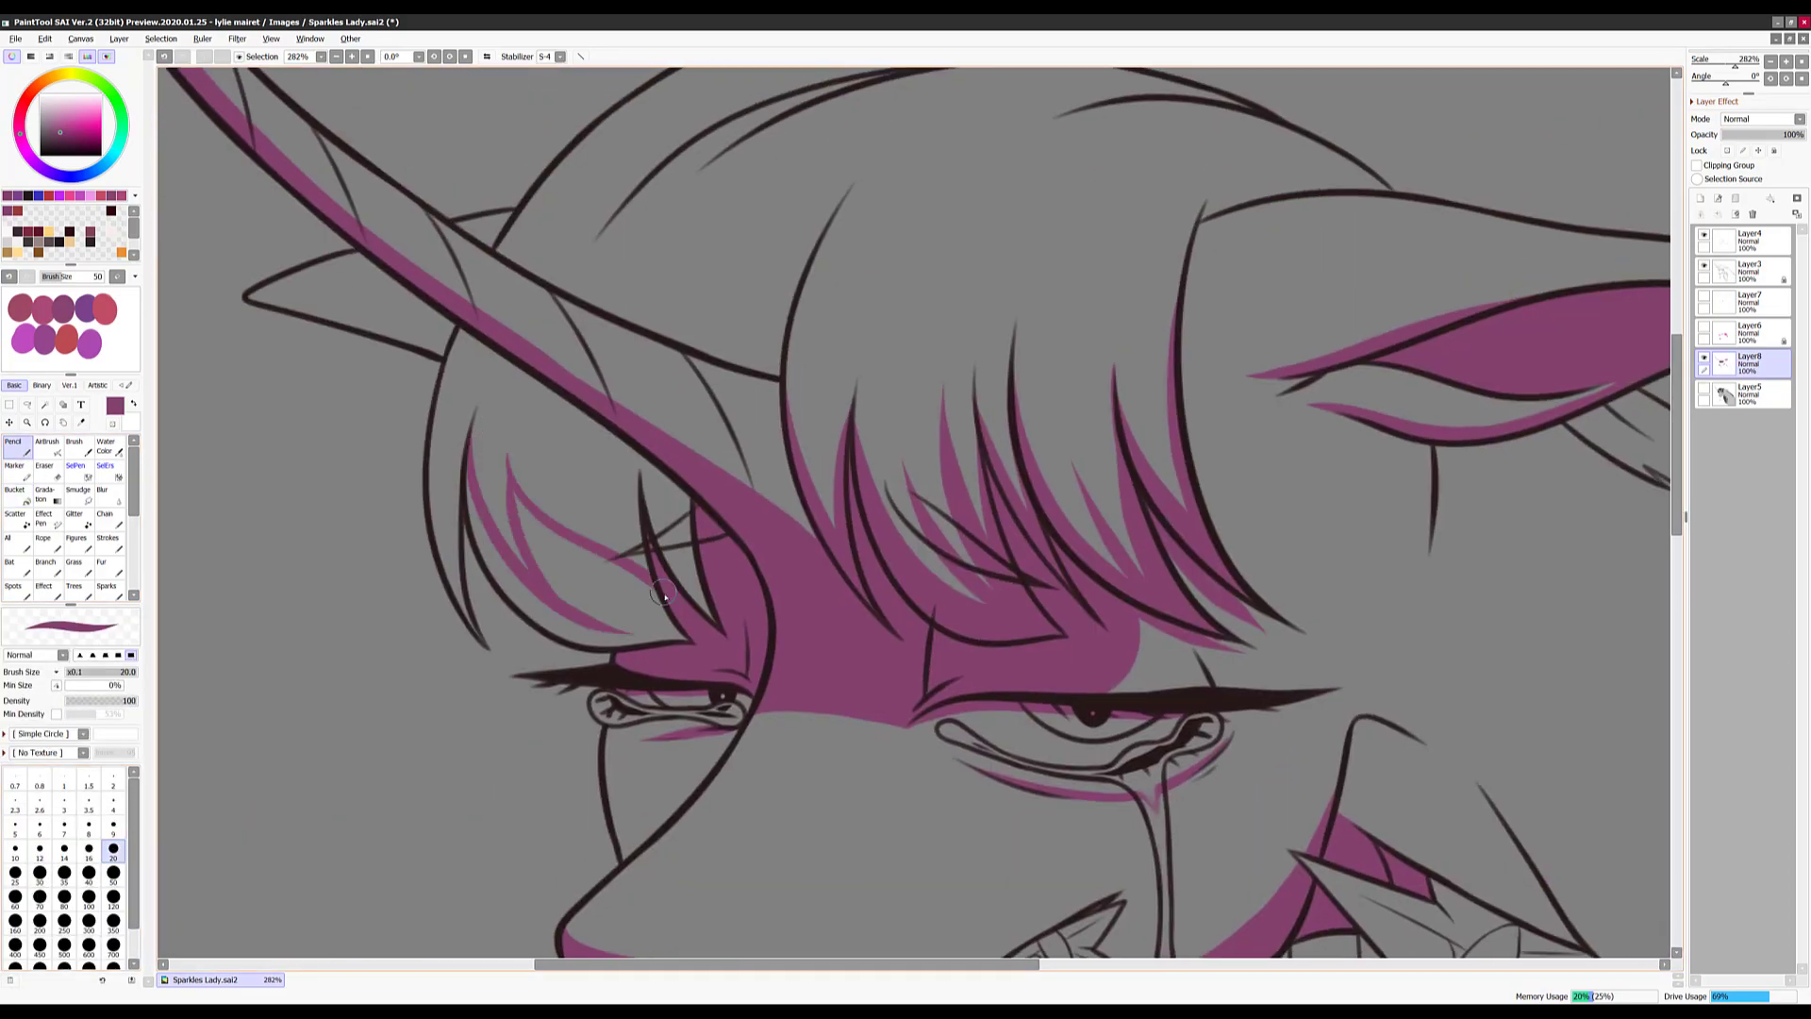
drag(674, 641, 530, 540)
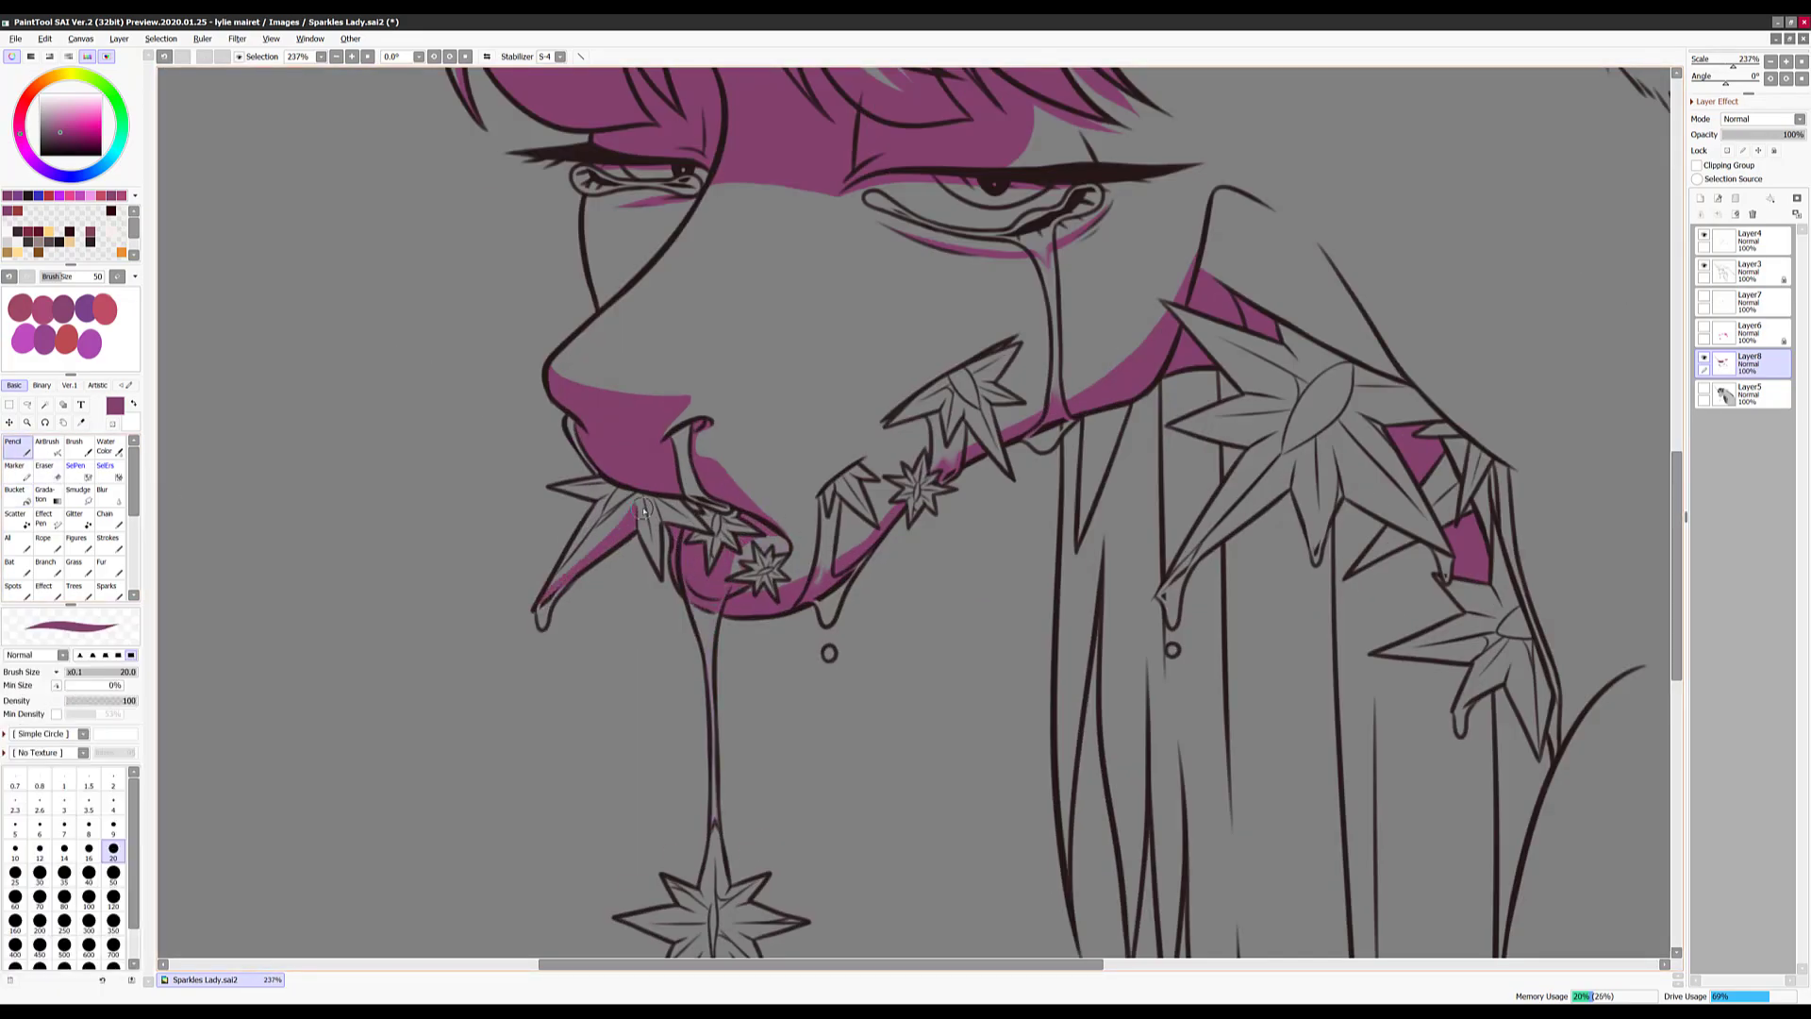
Shade the facets of the star under the nose, the lip stars, the hanging star and the cheek stars plum
drag(686, 479, 714, 531)
mouse_move(737, 597)
mouse_down()
mouse_move(671, 506)
mouse_move(743, 226)
mouse_up()
drag(651, 623, 681, 608)
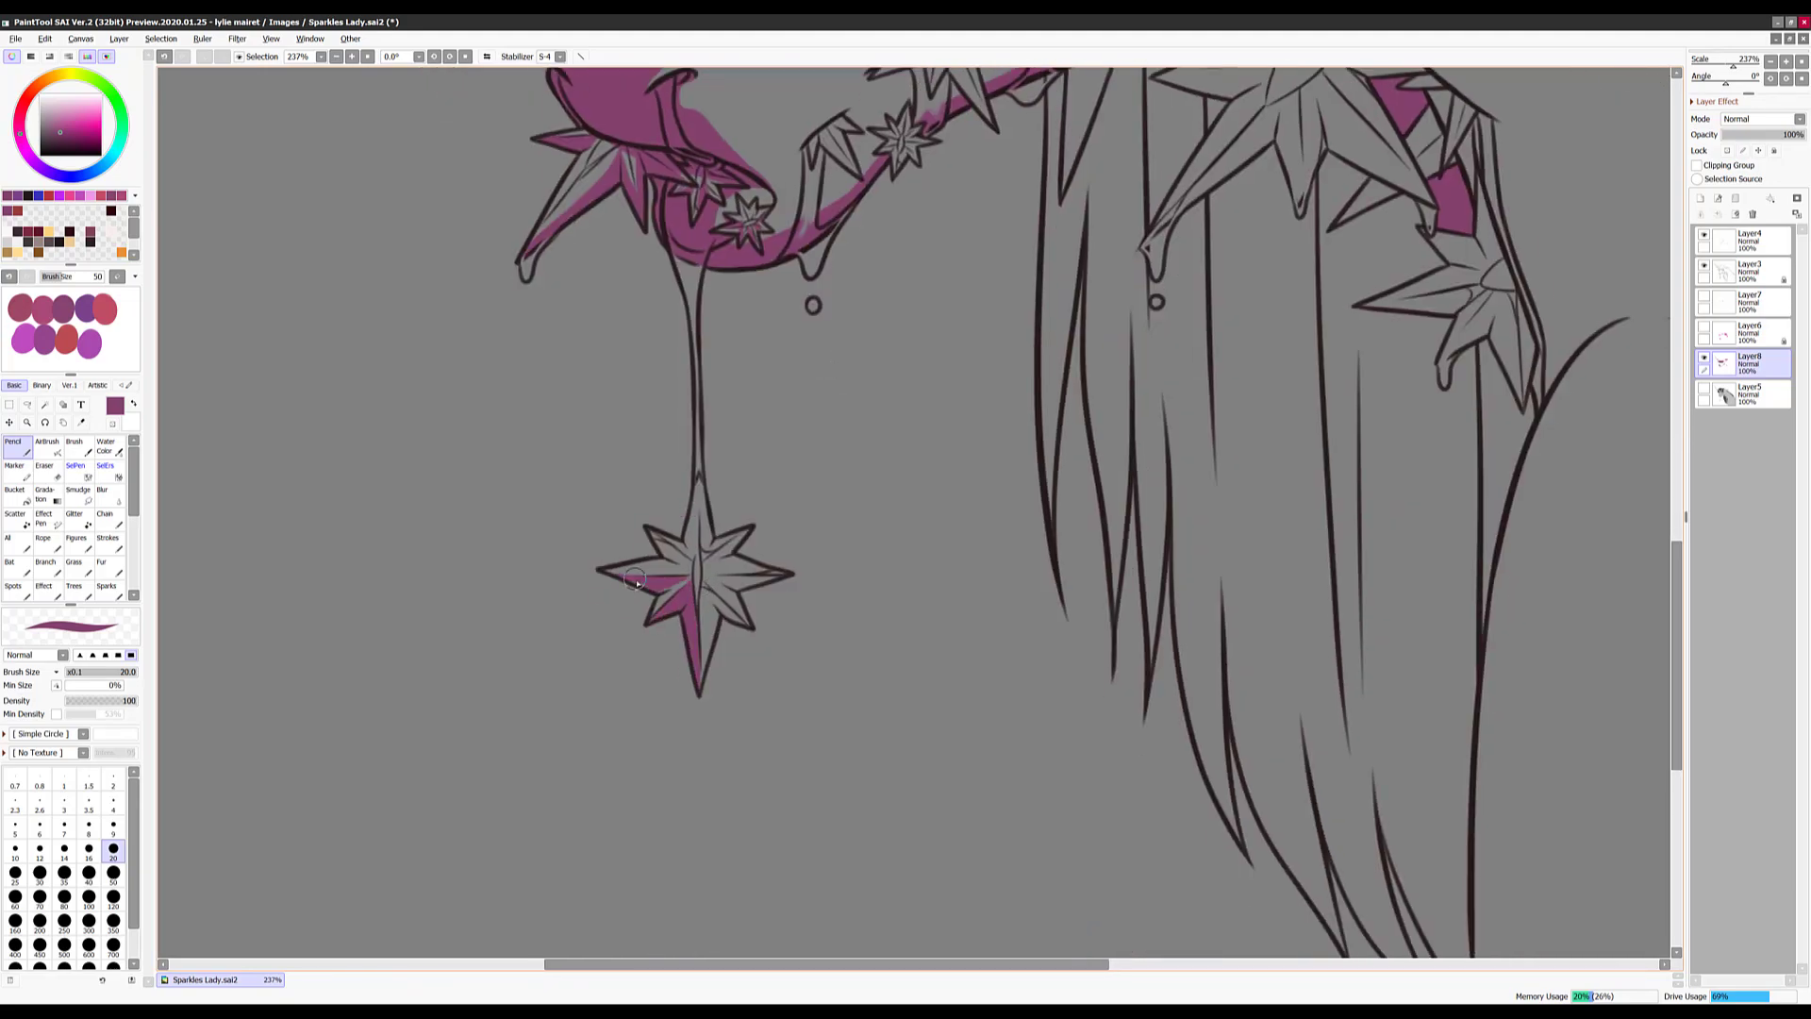
drag(873, 457, 770, 873)
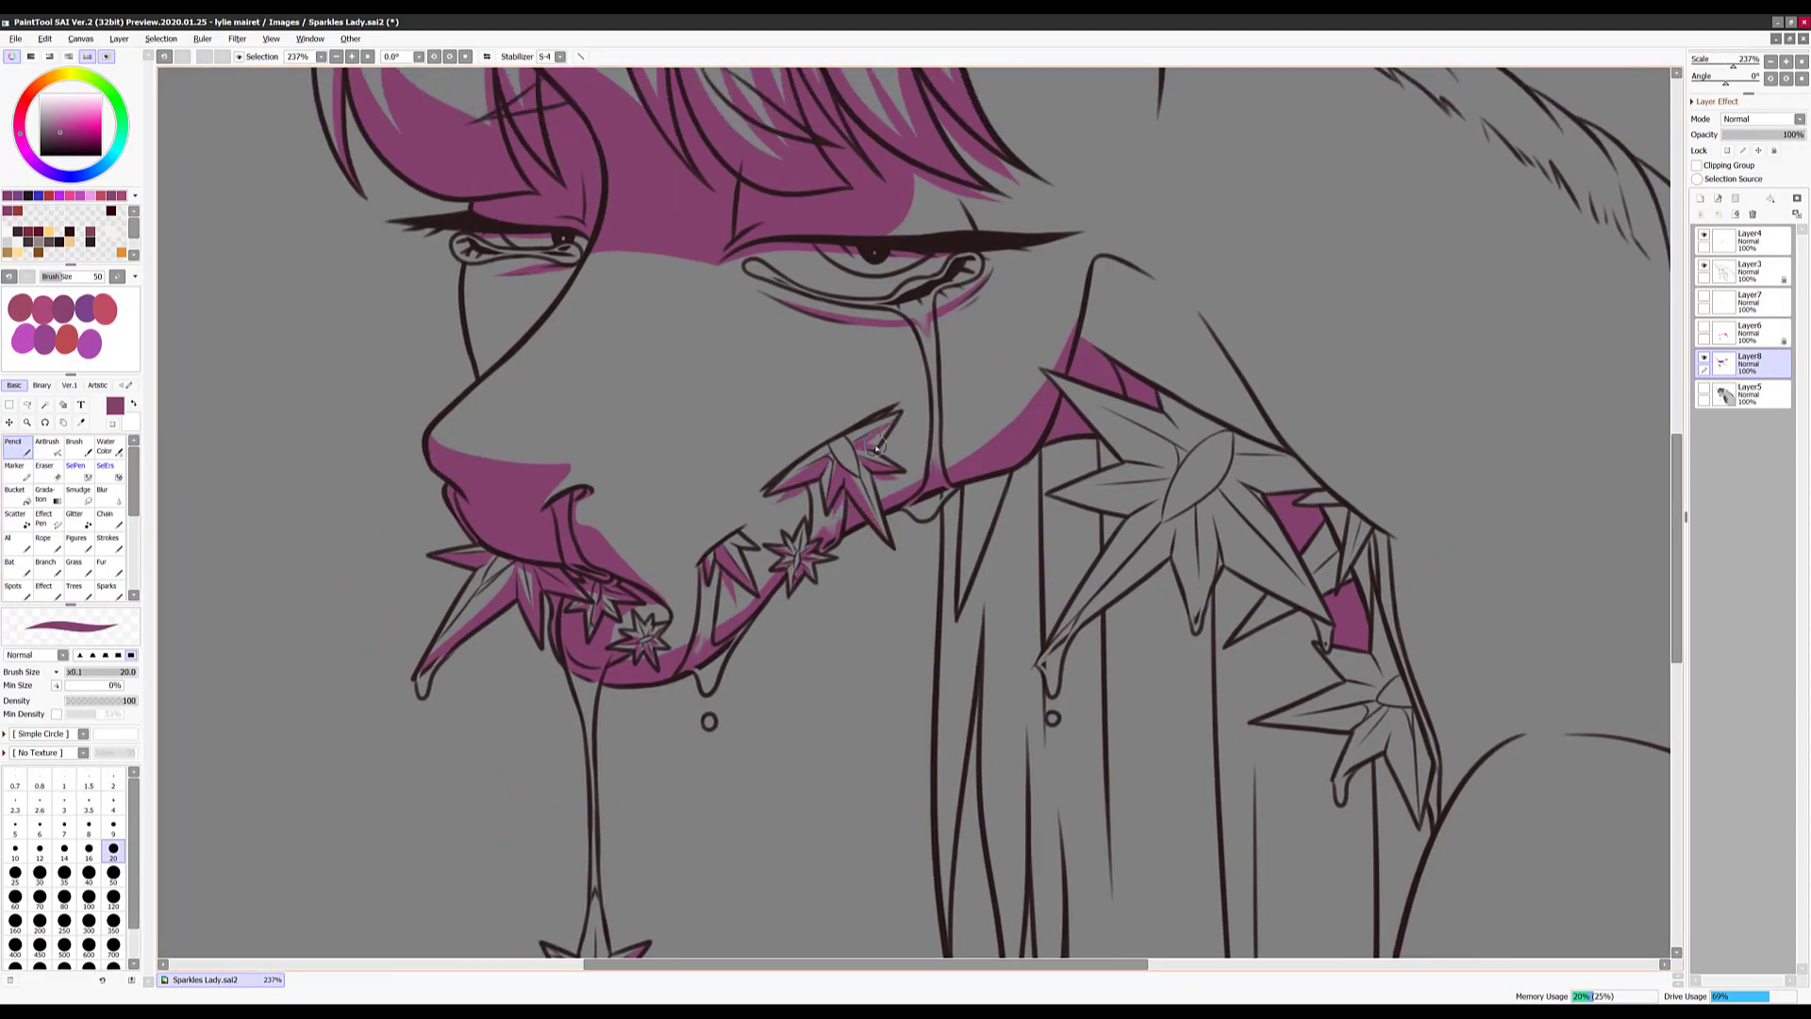
Shade the jaw and neck stars plum, and outline and fill the large shadow behind the shoulder
drag(989, 522, 739, 453)
drag(950, 471, 795, 518)
drag(792, 483, 798, 554)
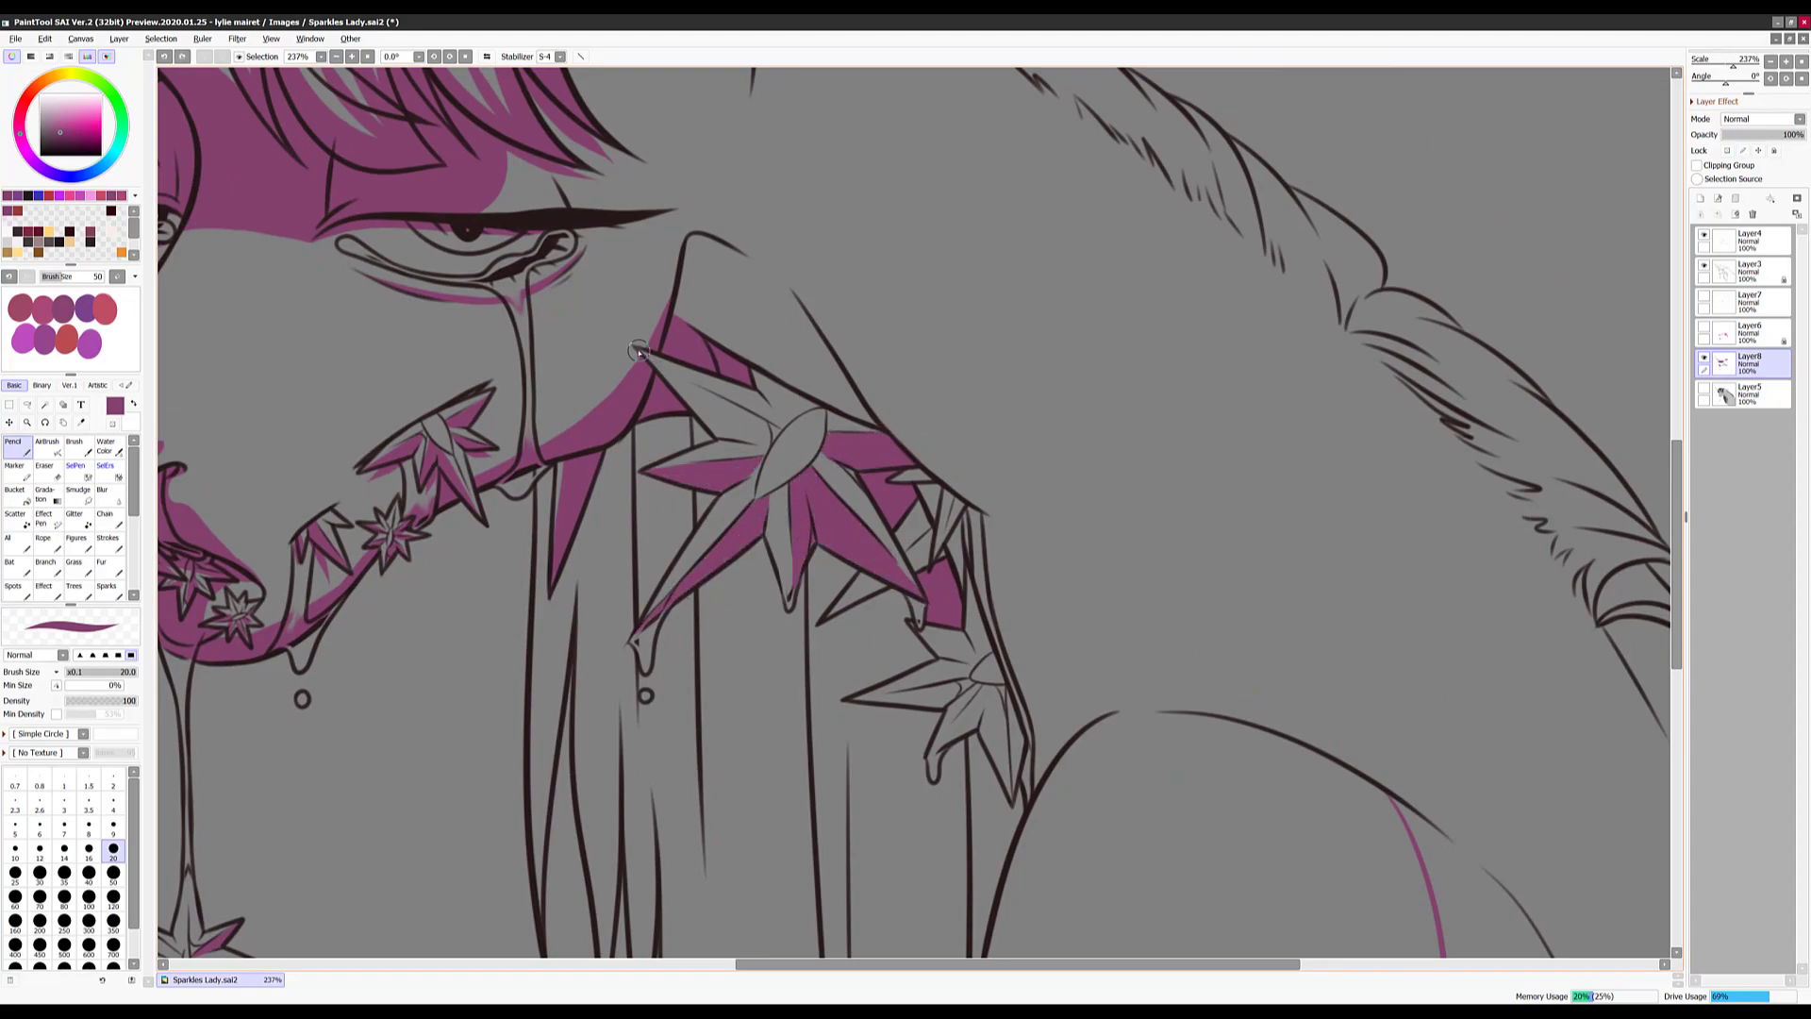
drag(931, 551, 784, 294)
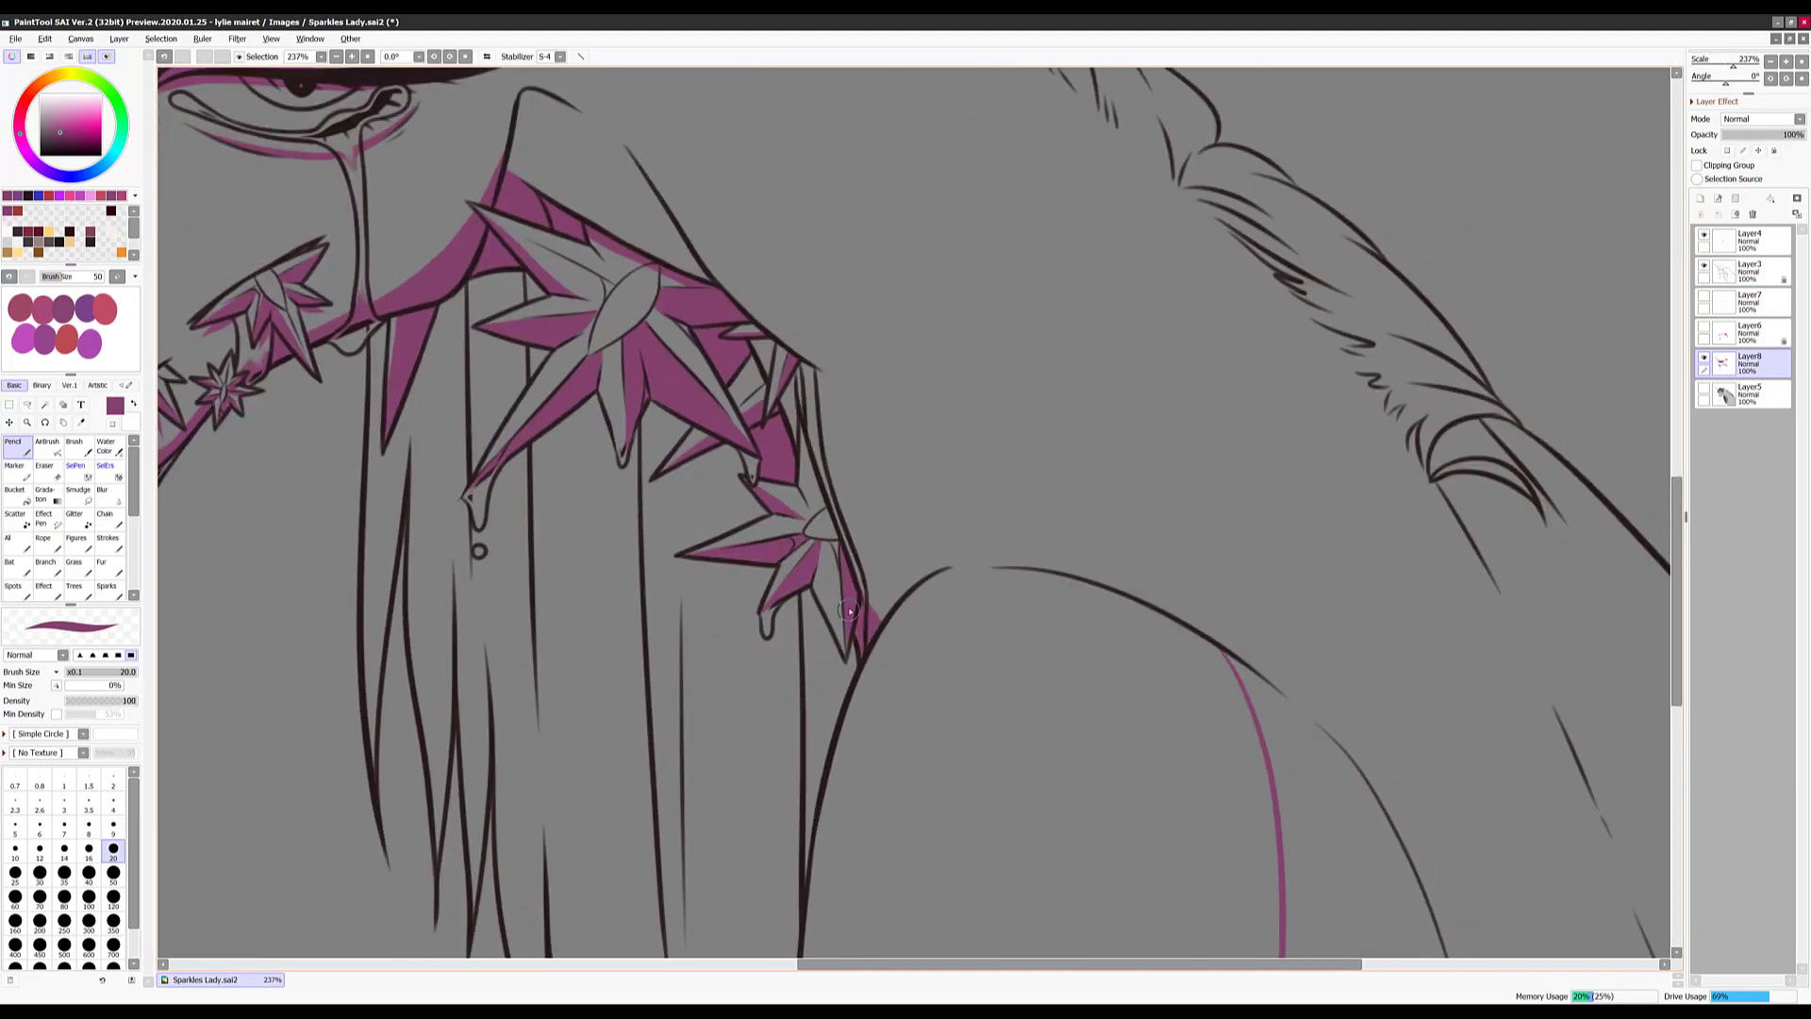
scroll(844, 574, down, 3)
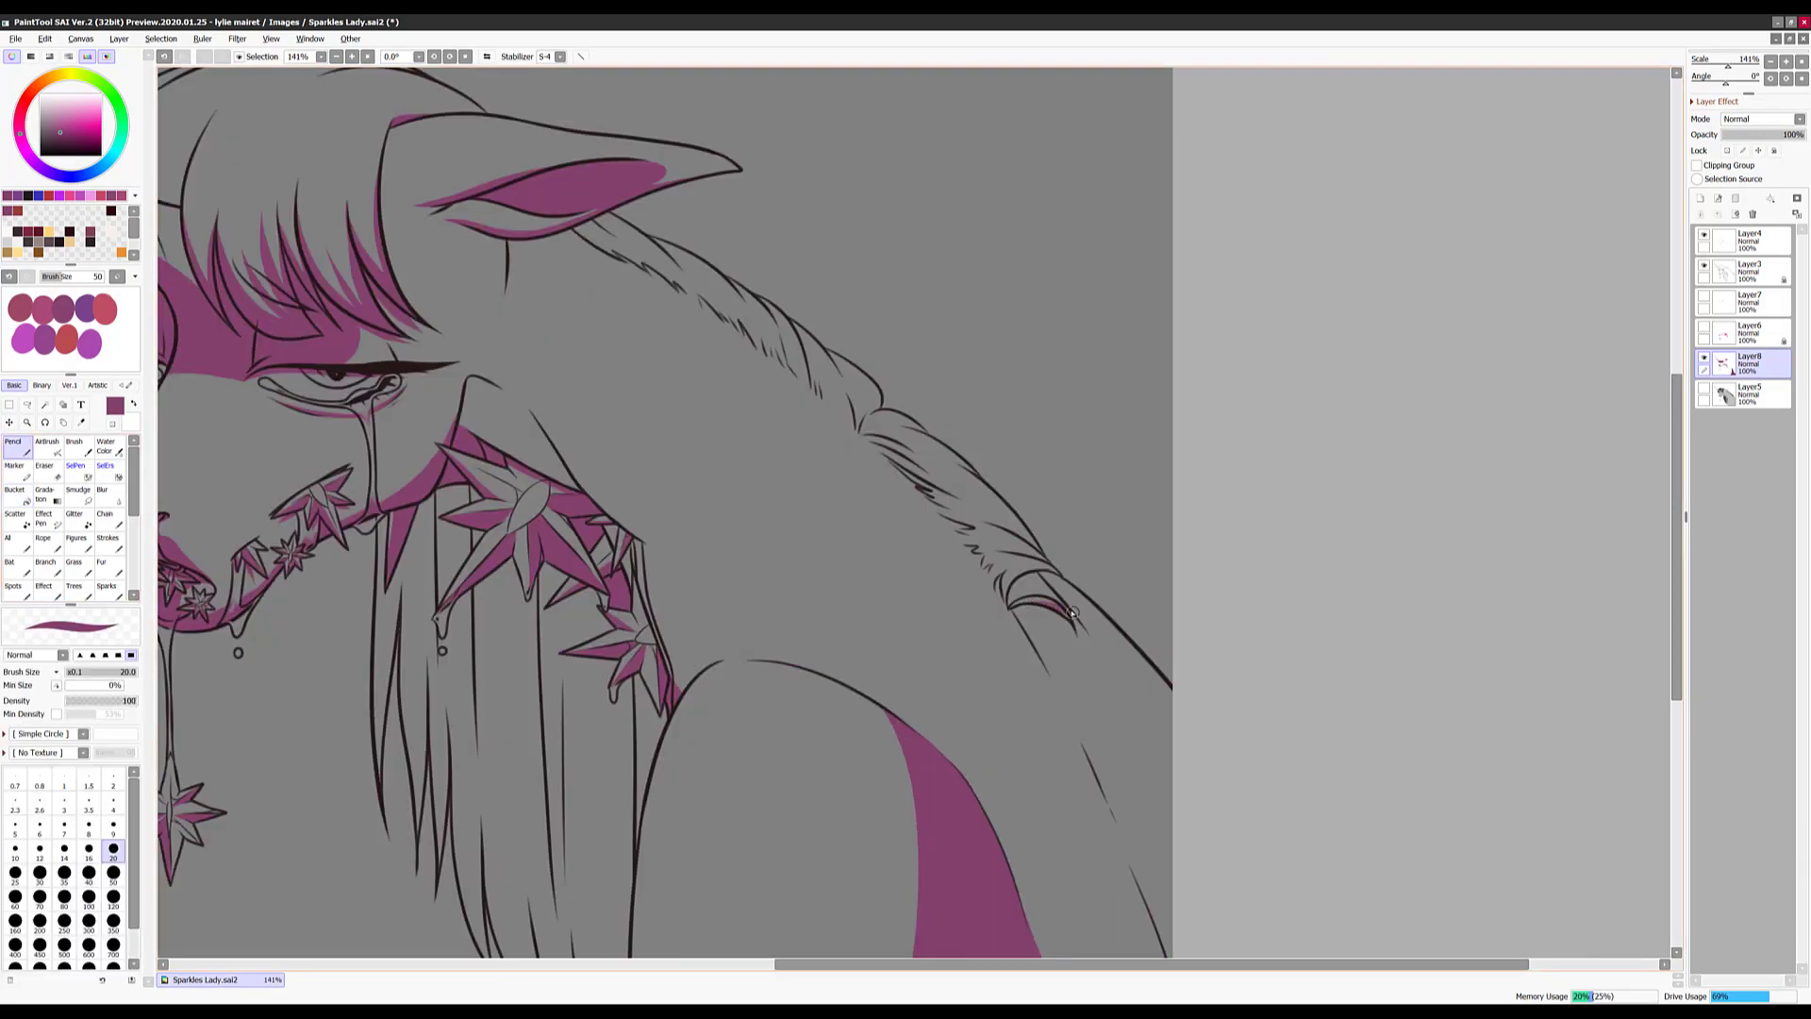
Select the long hair hanging below the jaw and paint plum shadows through its strands with the Pencil at size 120
scroll(1075, 623, down, 2)
drag(660, 528, 717, 745)
drag(764, 547, 792, 811)
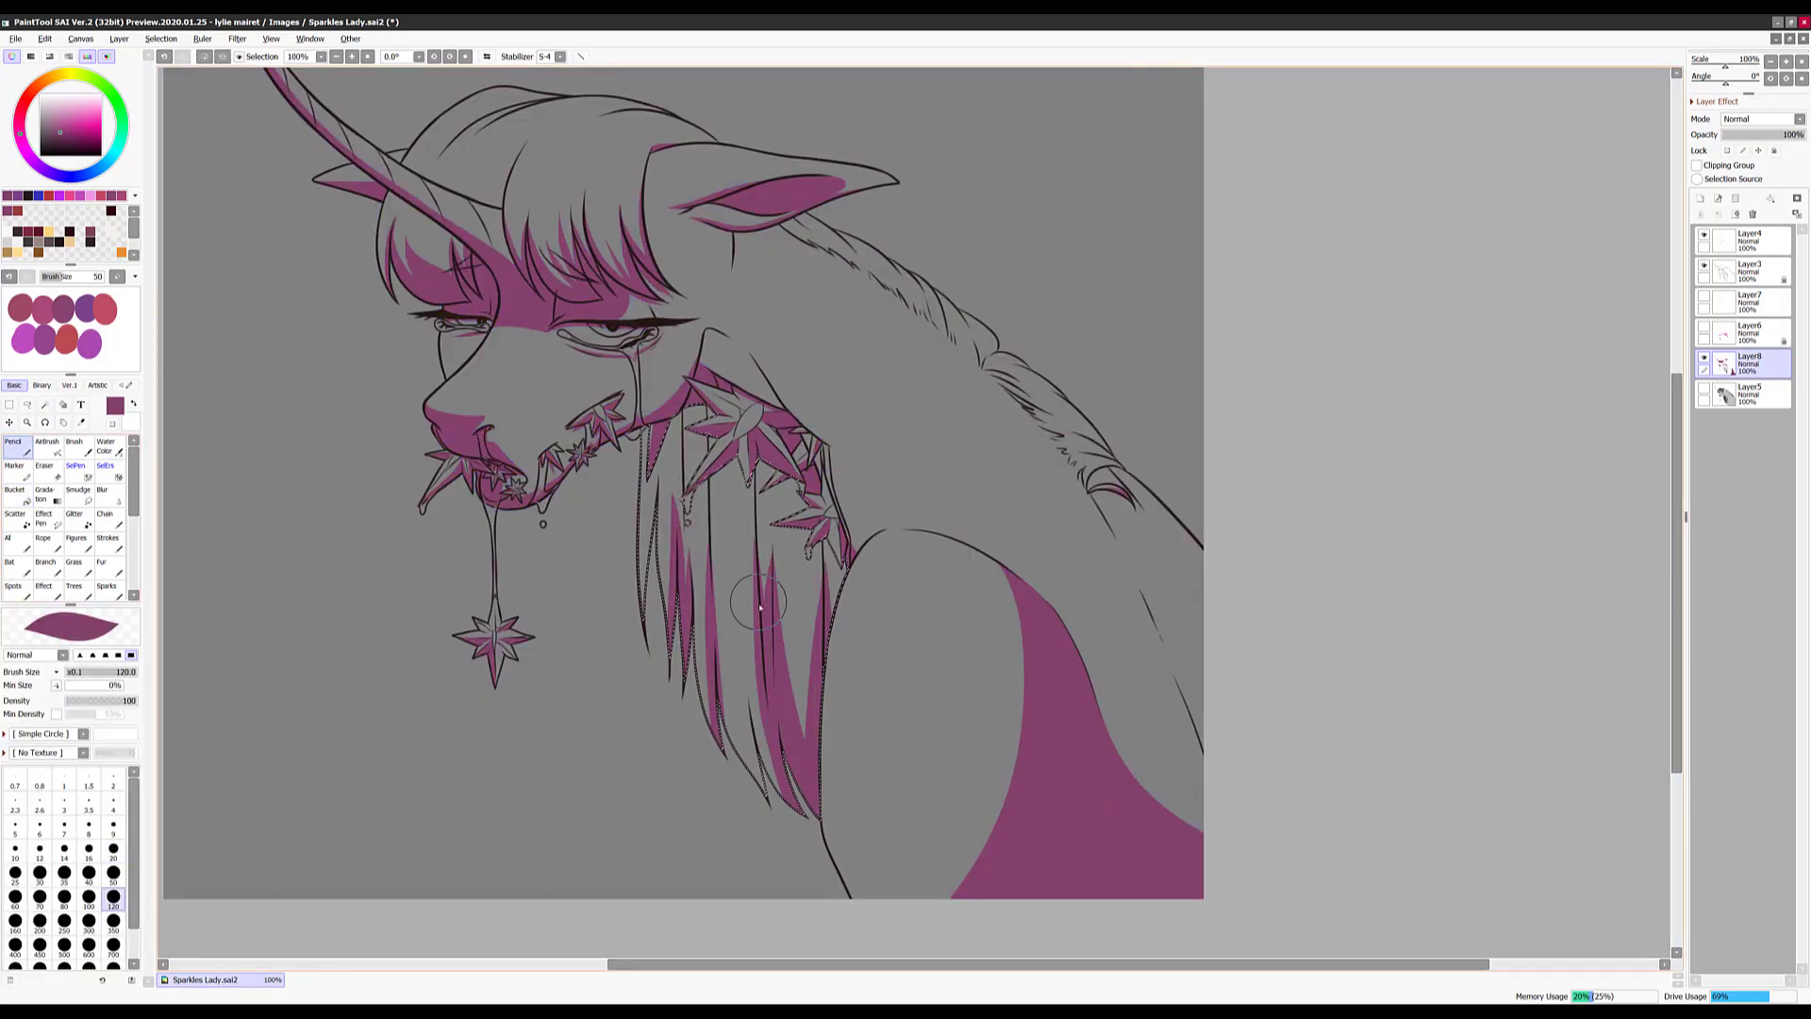
scroll(802, 432, down, 2)
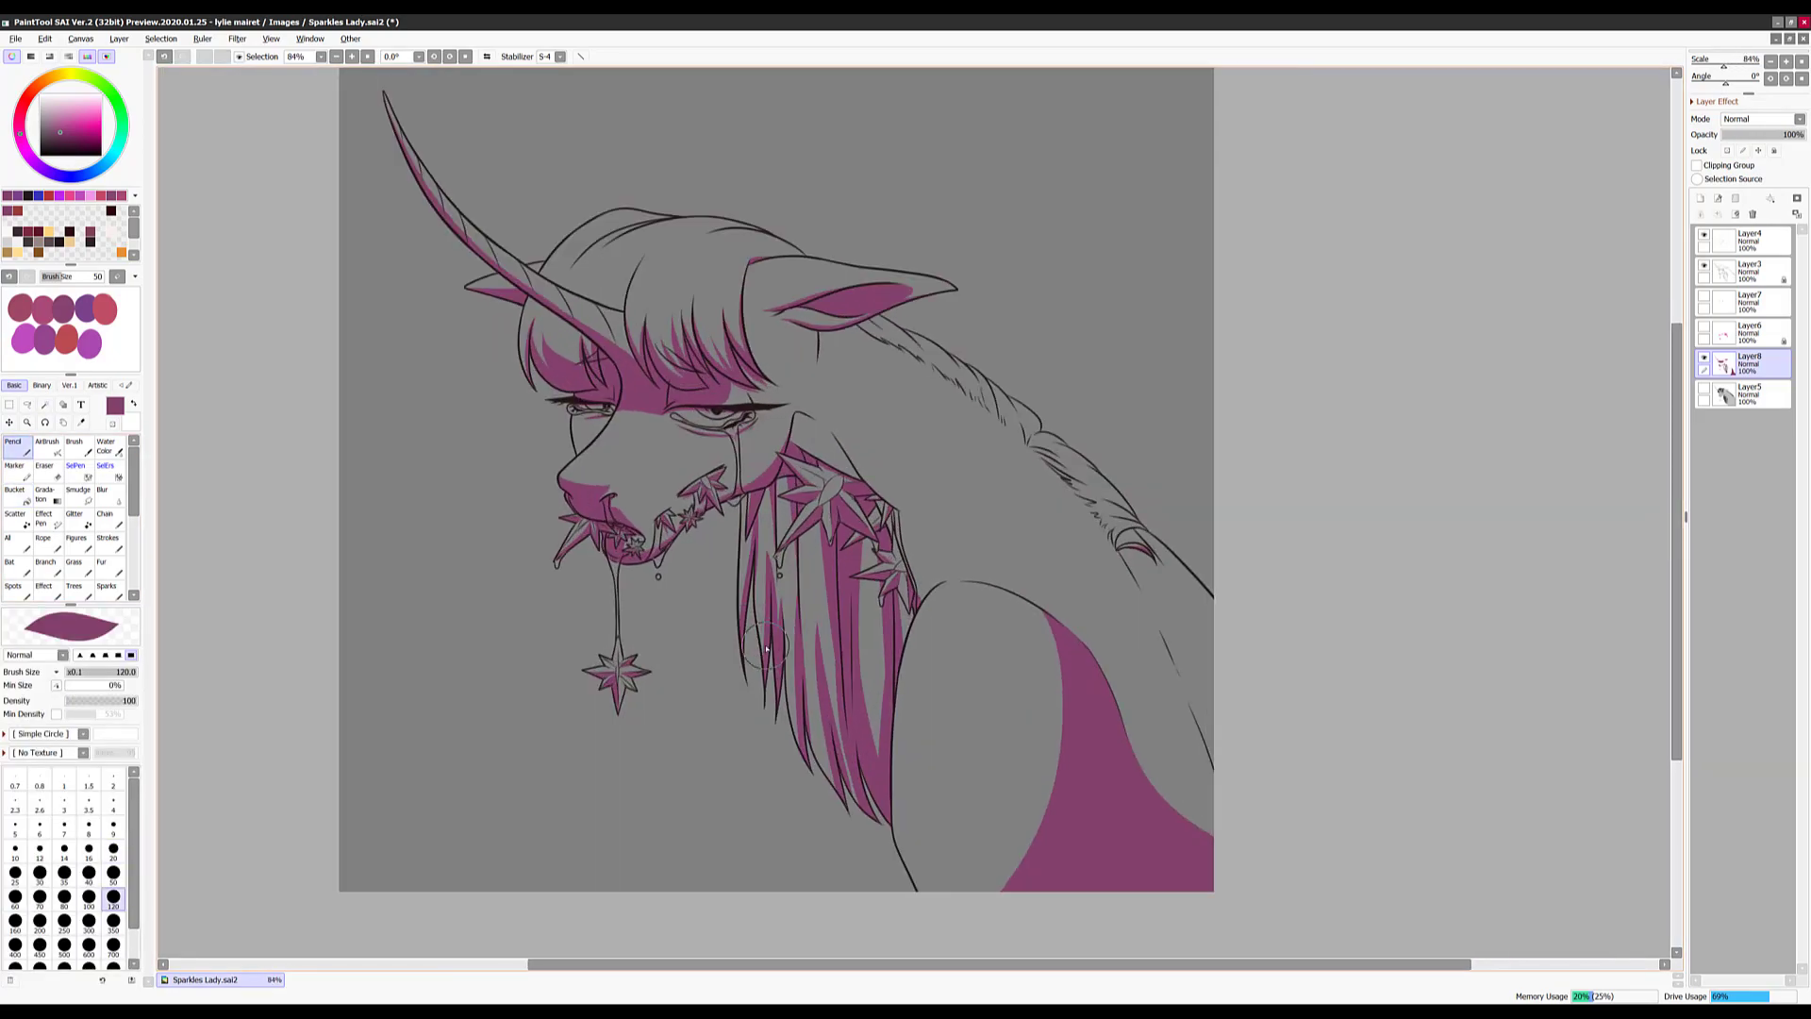
scroll(802, 432, up, 4)
scroll(803, 432, down, 4)
scroll(858, 766, up, 1)
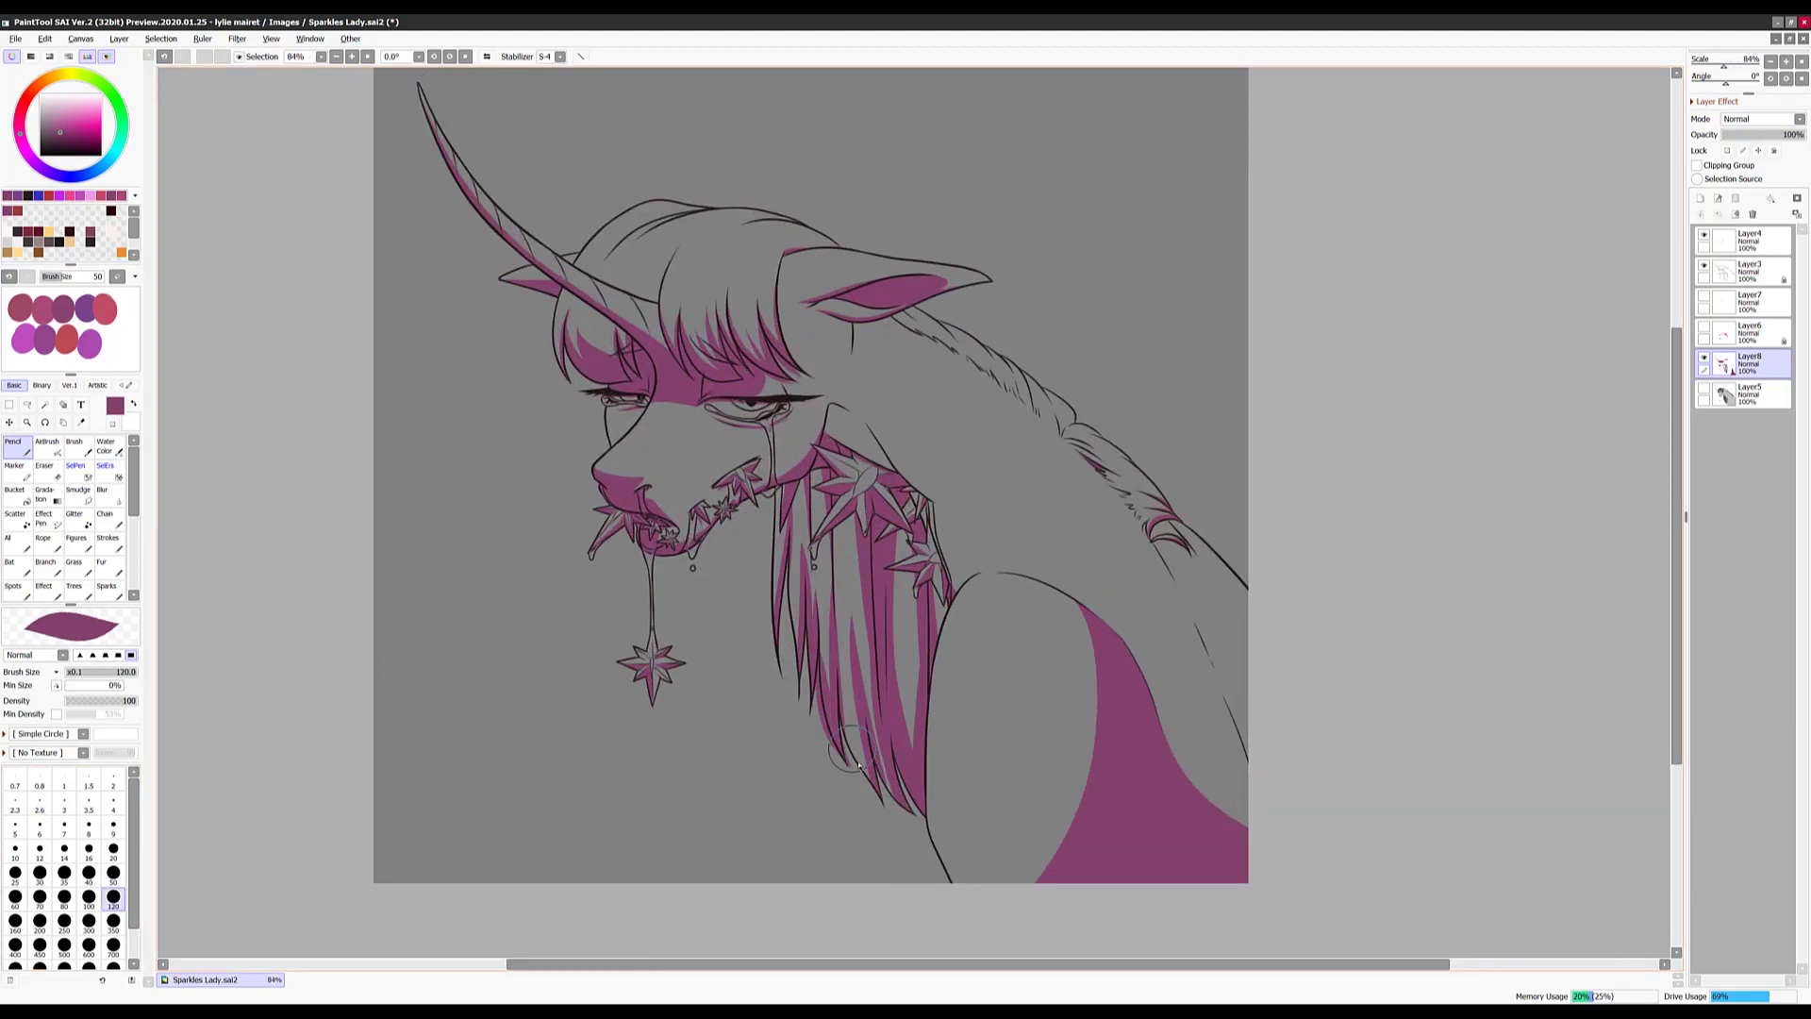
Show the base colours, move the plum shadow layer beneath the line art as Multiply at 56%, and soften it with Gaussian Blur
click(1704, 388)
drag(1725, 368, 1724, 304)
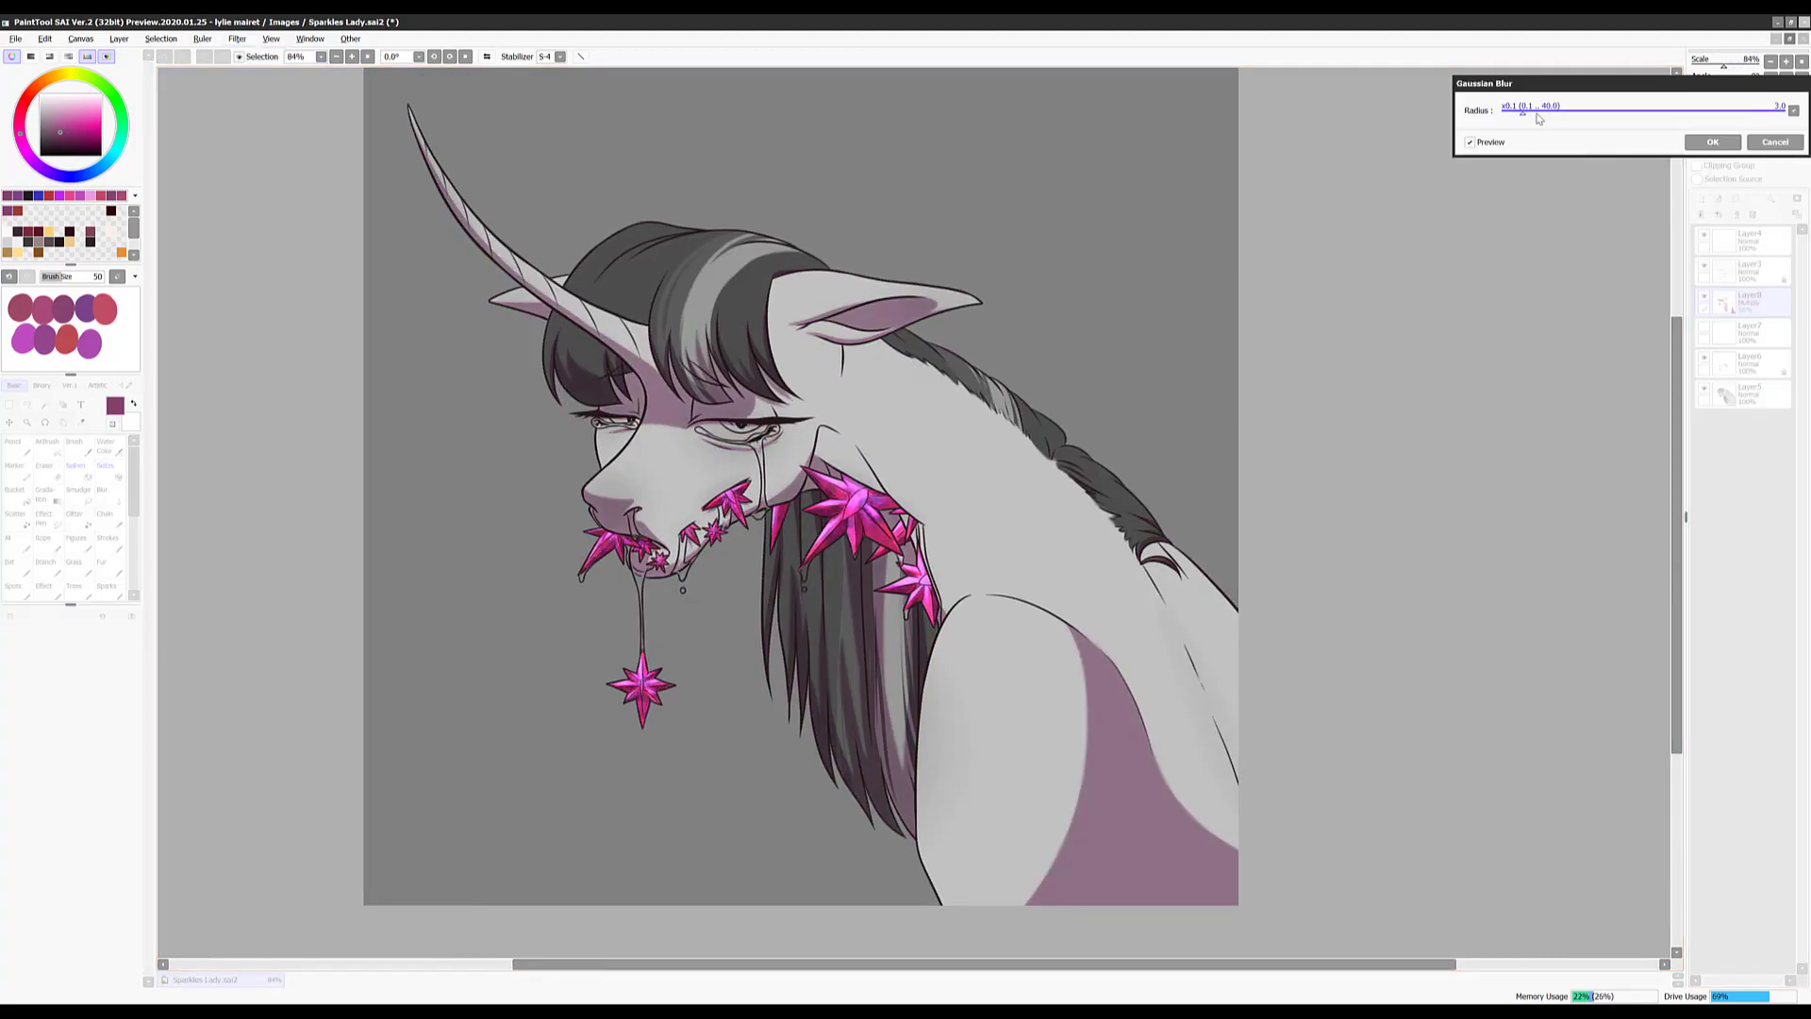
scroll(647, 526, up, 2)
scroll(904, 552, down, 2)
Airbrush soft plum shading over the face, neck and body on a new Multiply layer, with the layer at 70% opacity
click(46, 443)
click(1699, 198)
click(1760, 119)
click(1741, 146)
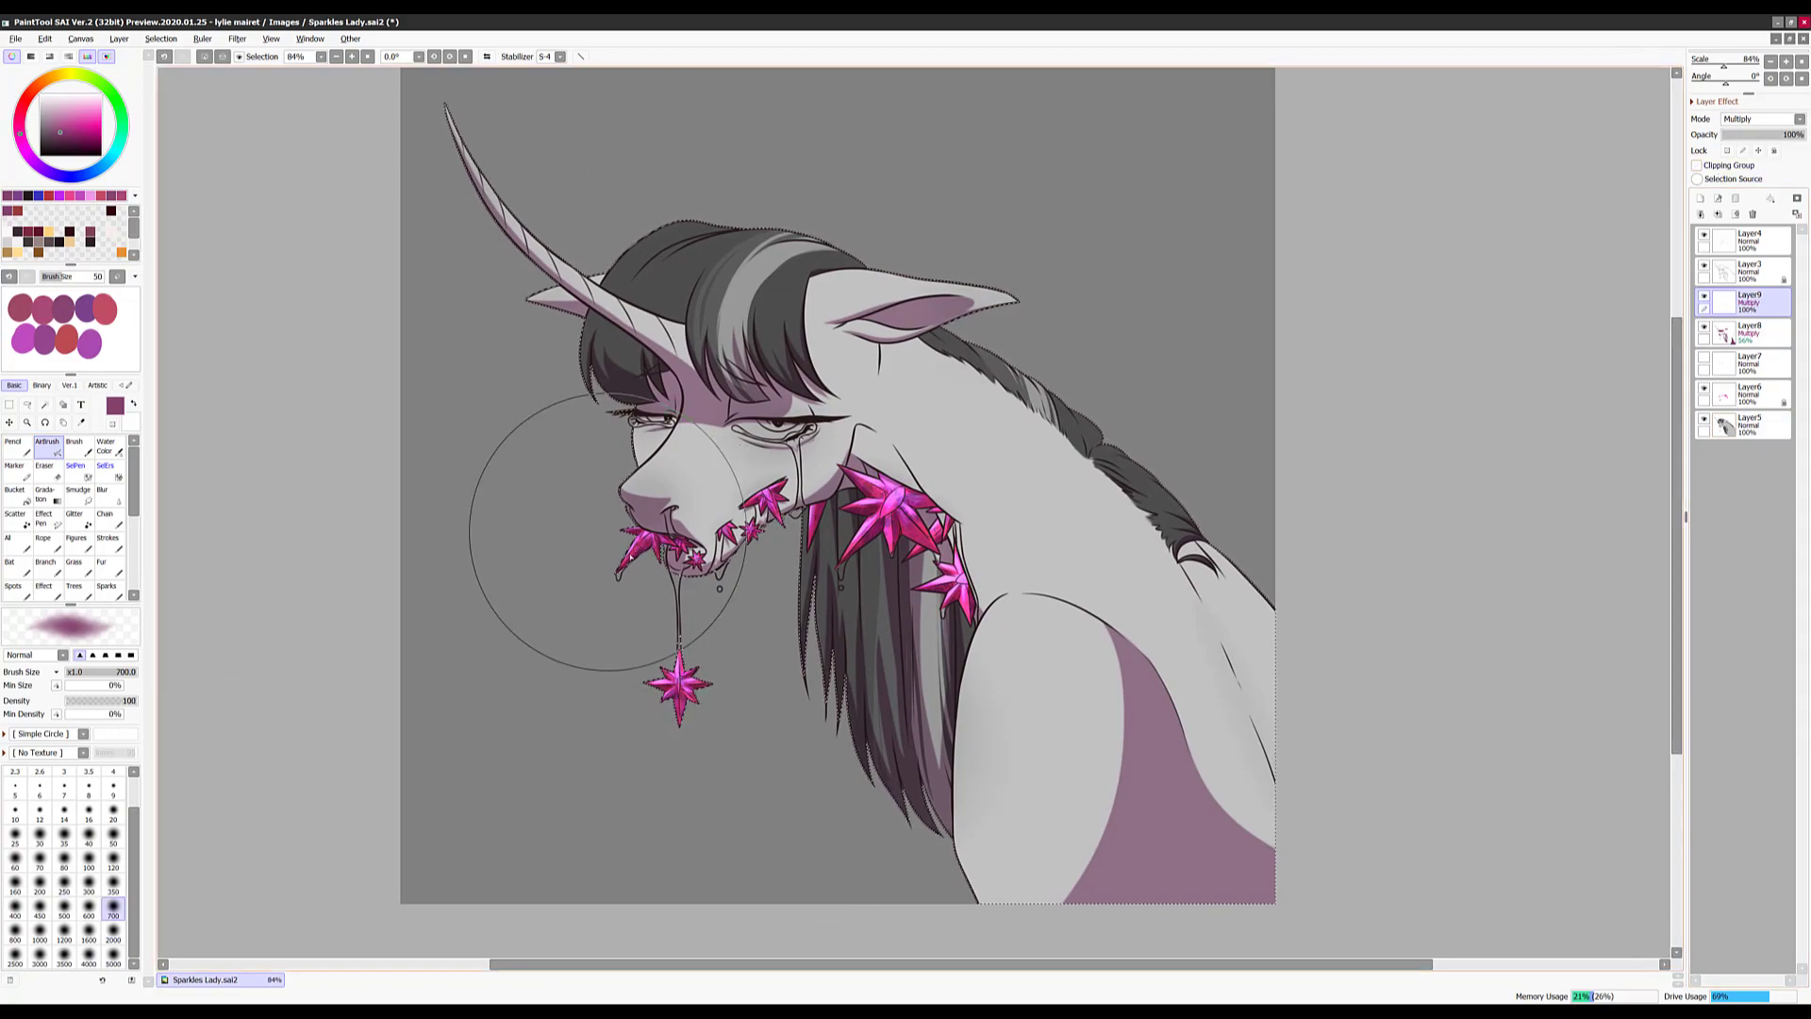
key(e)
scroll(941, 297, up, 3)
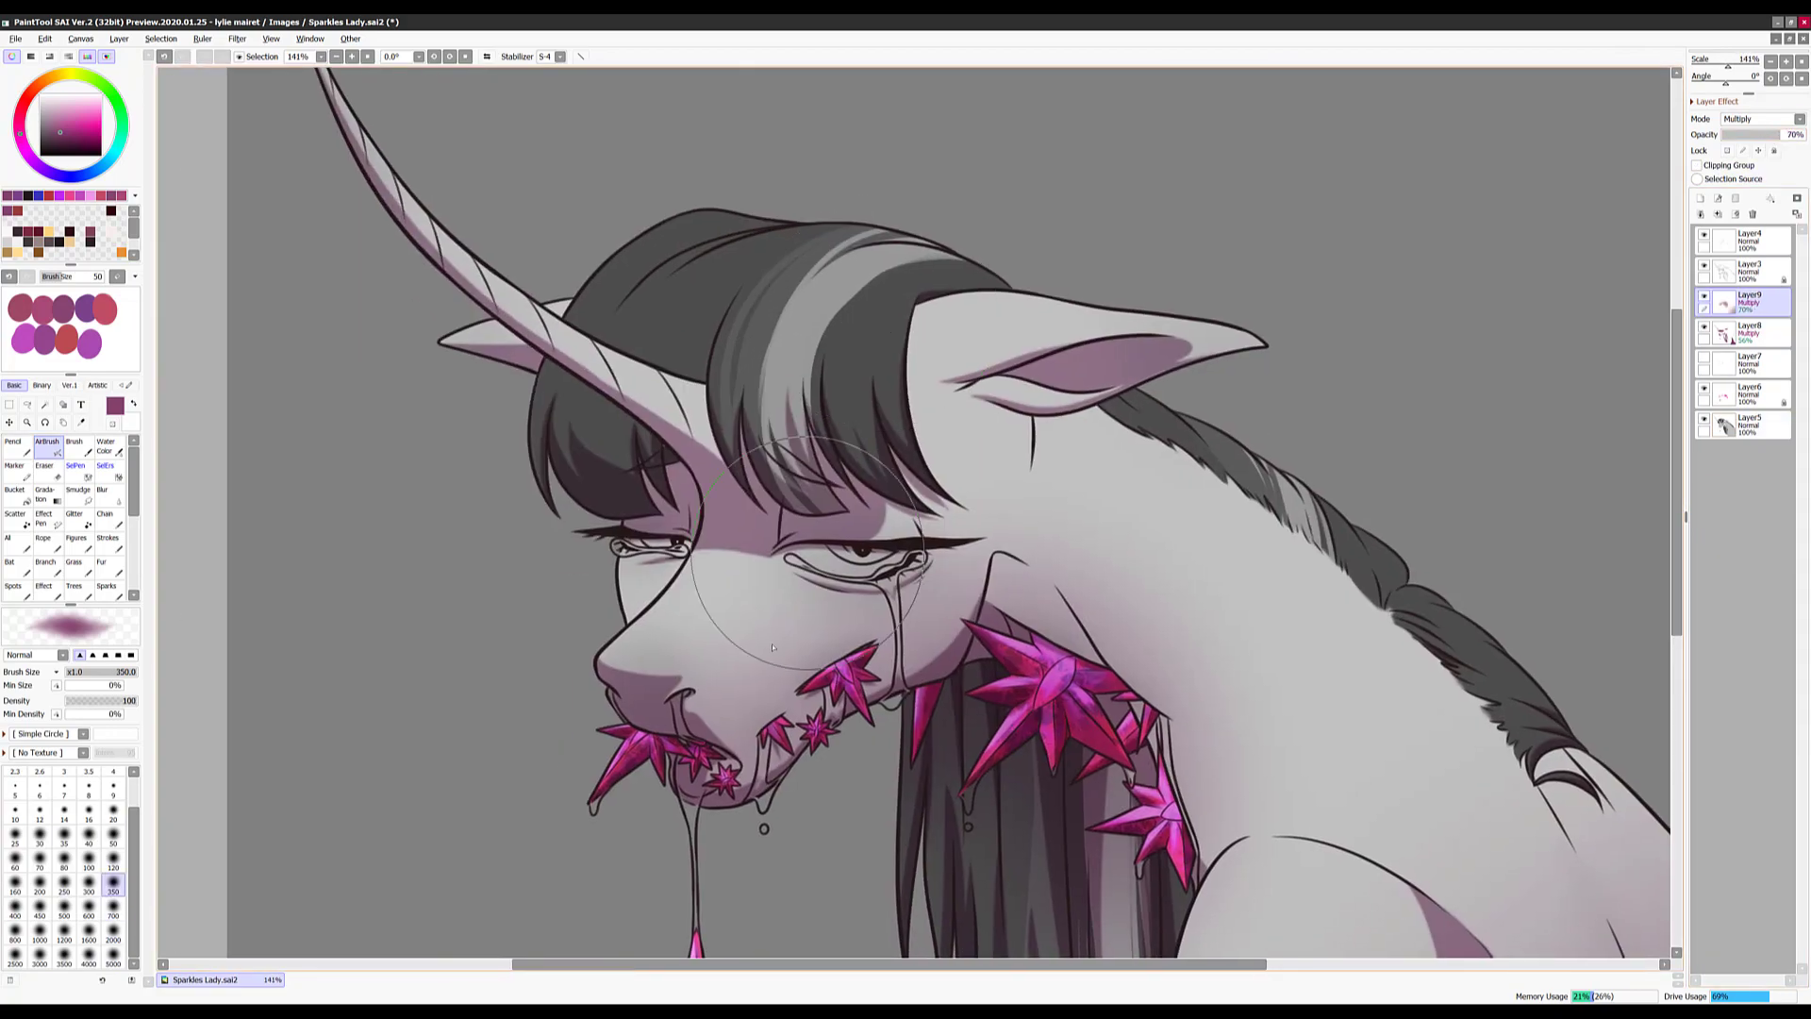
Refine the plum cel shadows with the Eraser at size 20 around the jaw, through the fringe and on both eyelids
scroll(1017, 398, down, 2)
scroll(728, 607, right, 4)
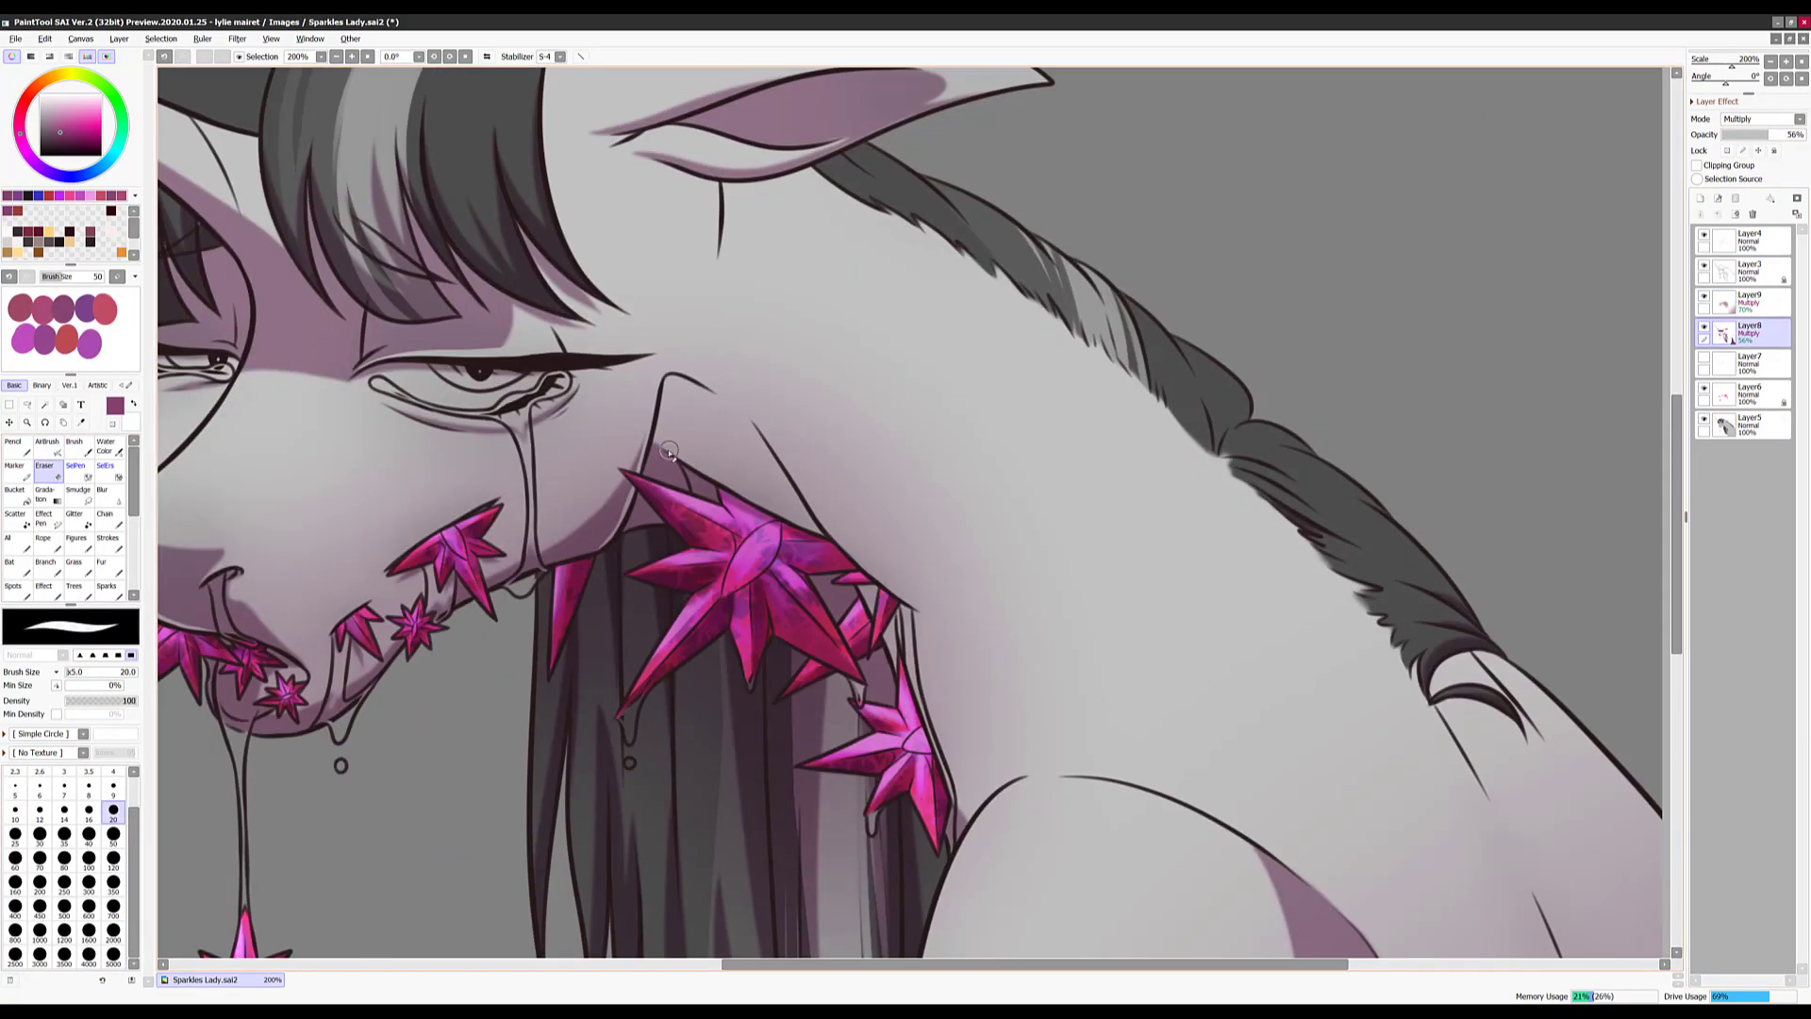
scroll(717, 471, up, 6)
scroll(676, 535, down, 3)
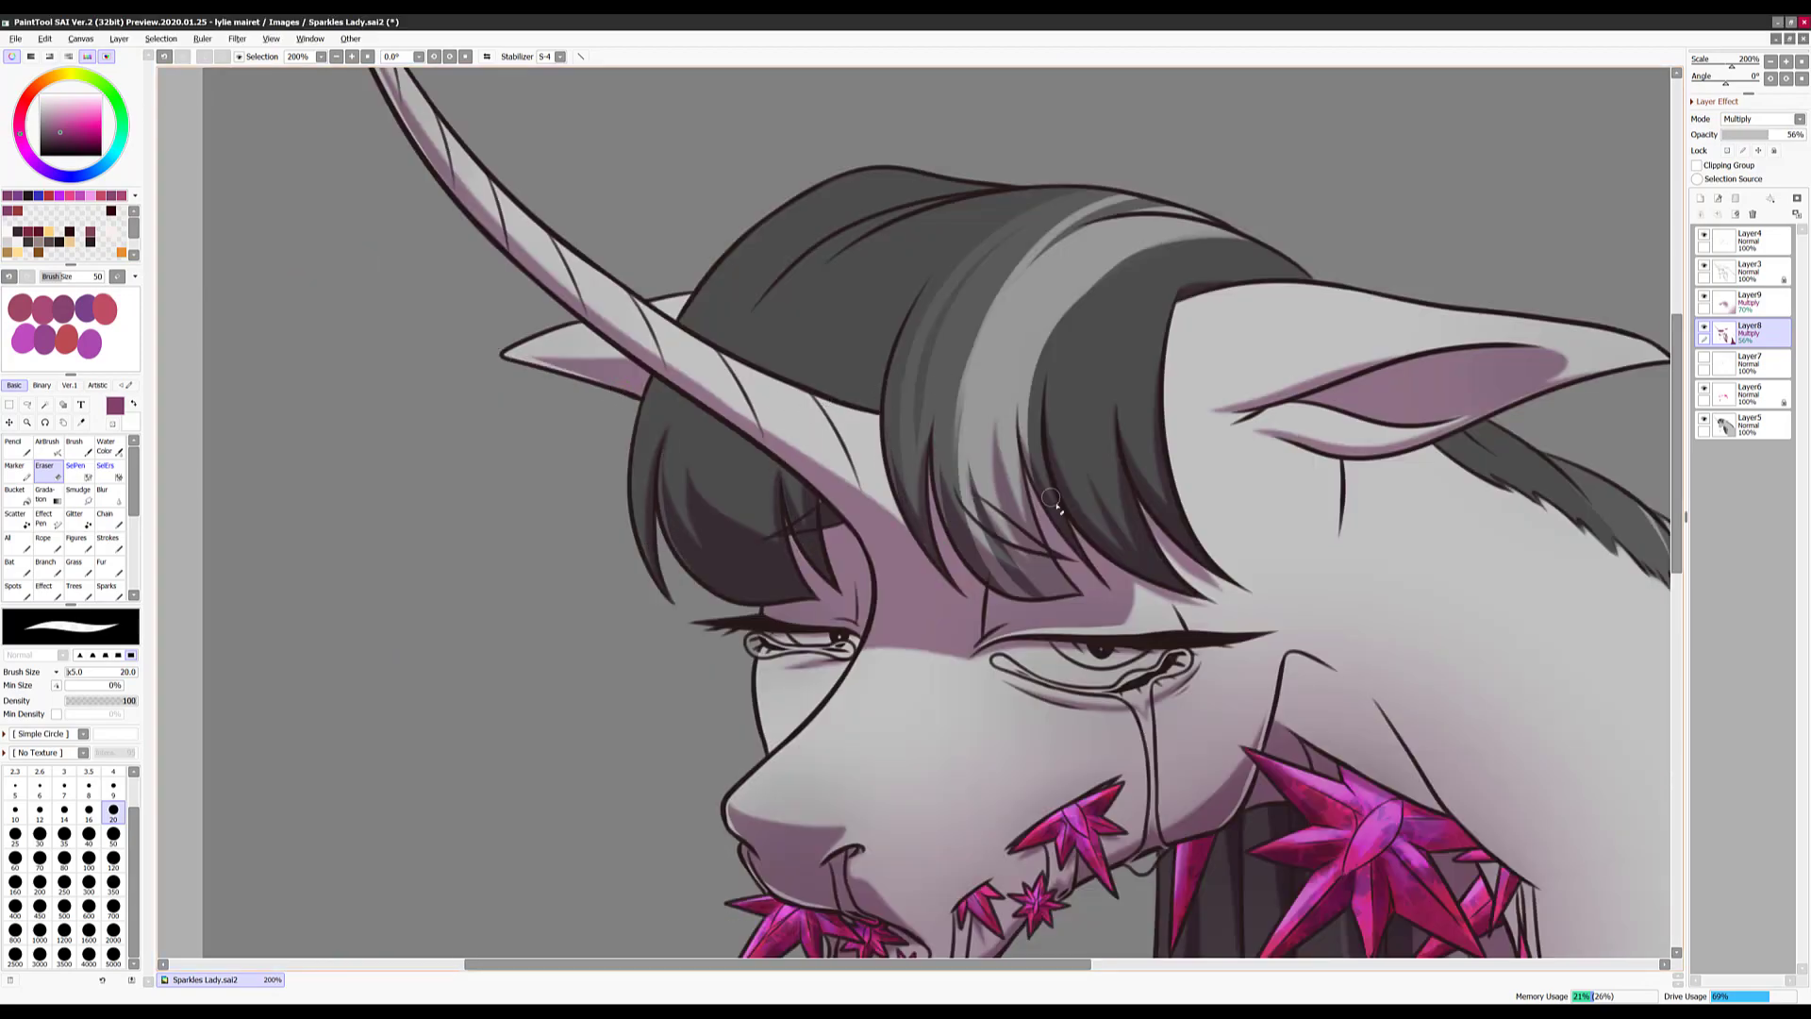
scroll(962, 510, right, 3)
scroll(891, 396, down, 3)
scroll(954, 349, left, 2)
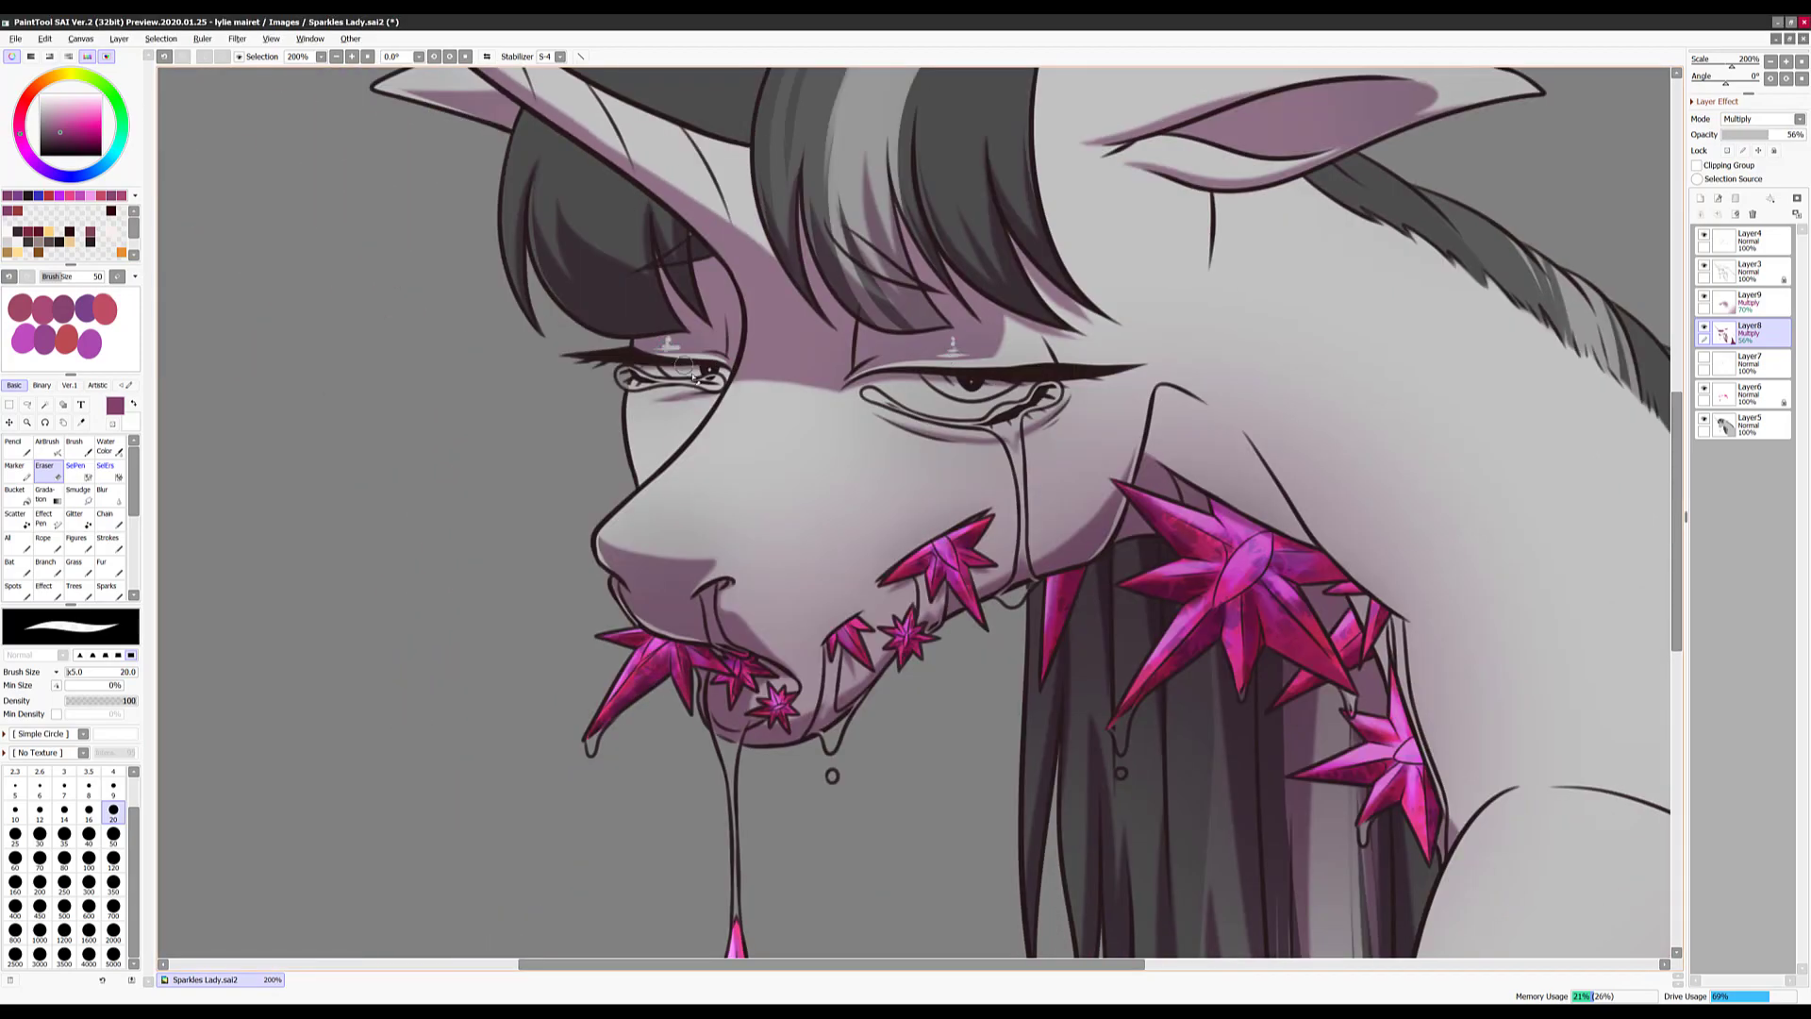
Erase light edges and streaks from the cel shadows along the shoulder and through the long hanging hair
scroll(864, 489, down, 3)
scroll(1103, 611, right, 3)
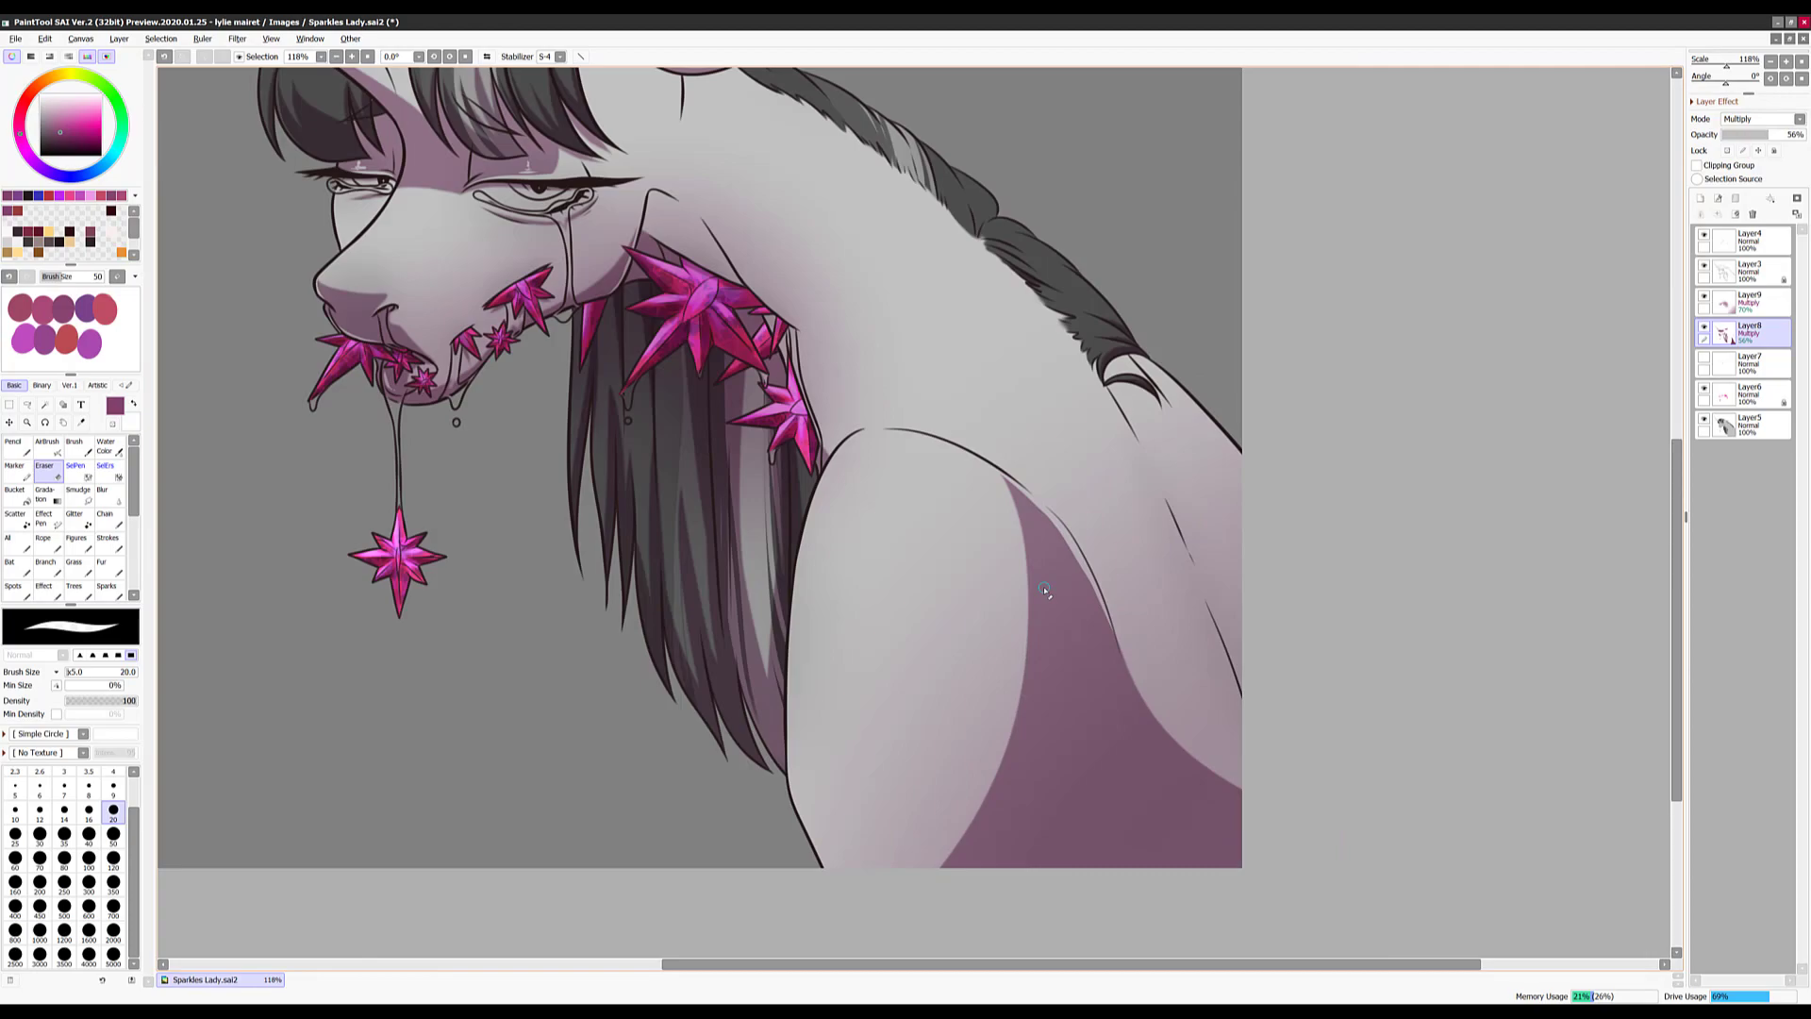
scroll(1045, 591, down, 3)
scroll(813, 646, up, 4)
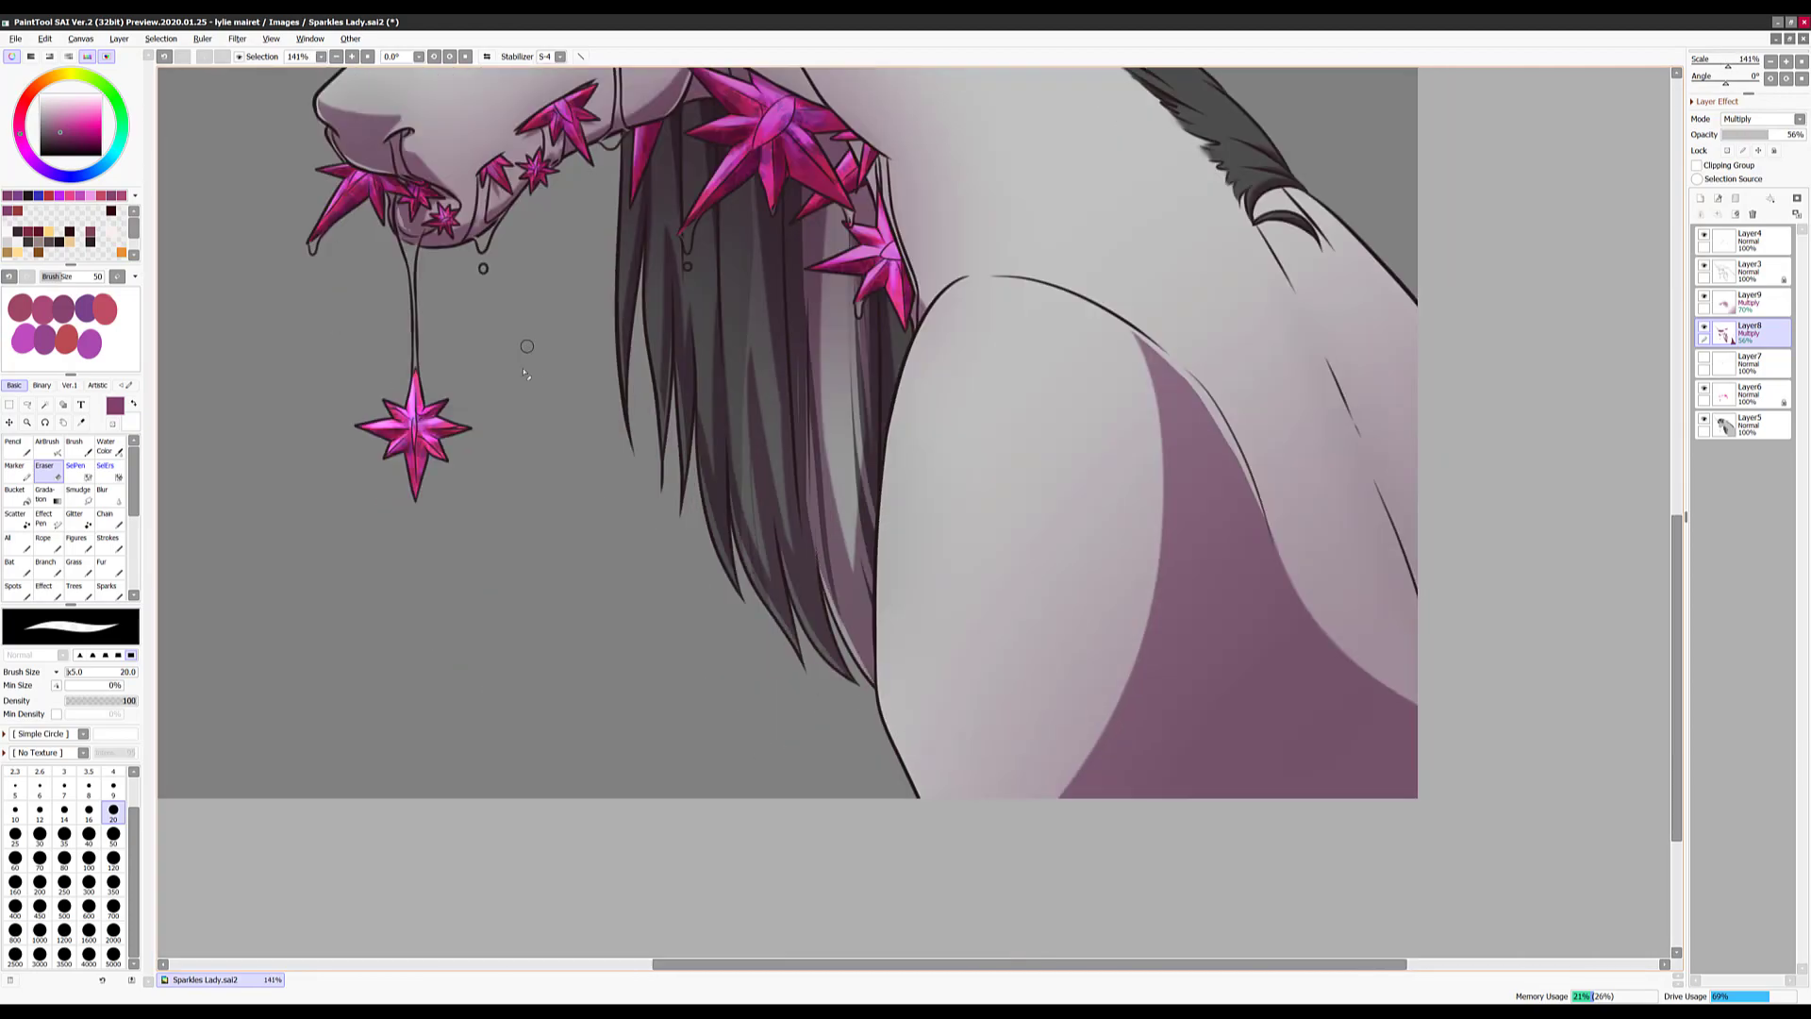
scroll(527, 347, down, 4)
Touch up the soft shading layer around the near eye and tear with the Eraser at size 20, and save the drawing
scroll(767, 375, up, 5)
scroll(767, 374, up, 1)
scroll(767, 374, down, 1)
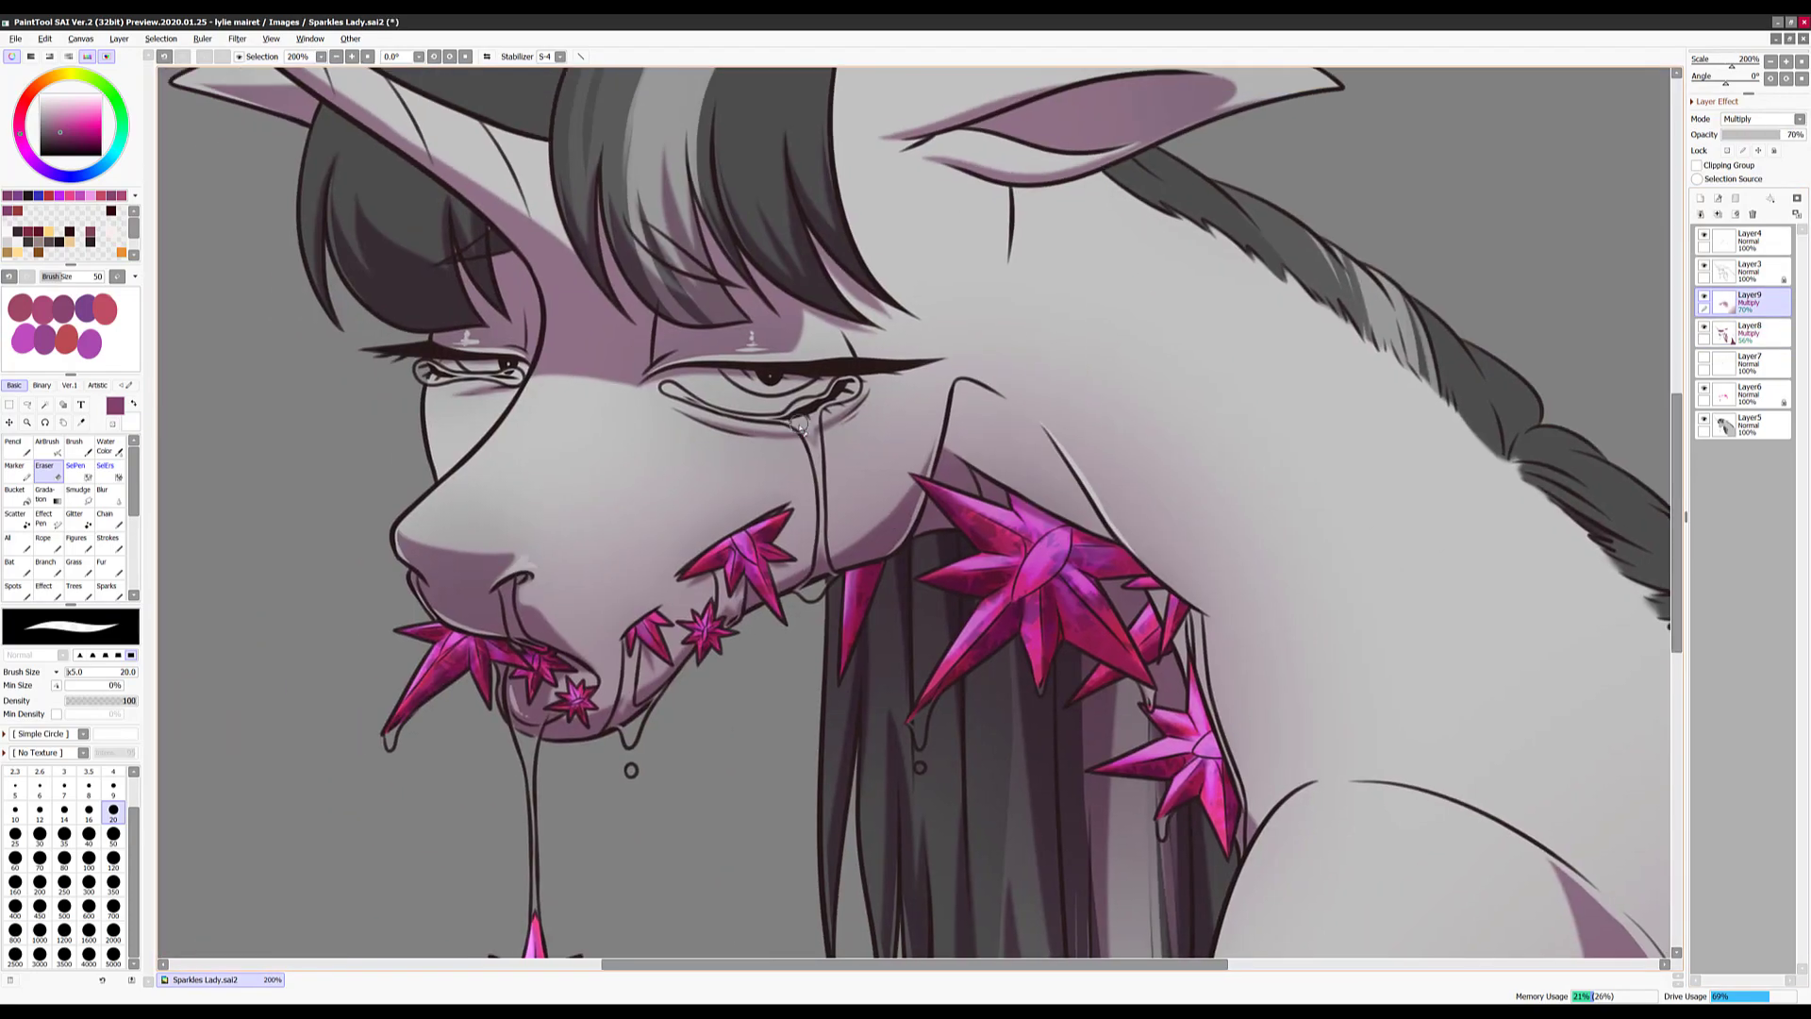
scroll(767, 374, down, 5)
key(ctrl+s)
scroll(849, 566, down, 1)
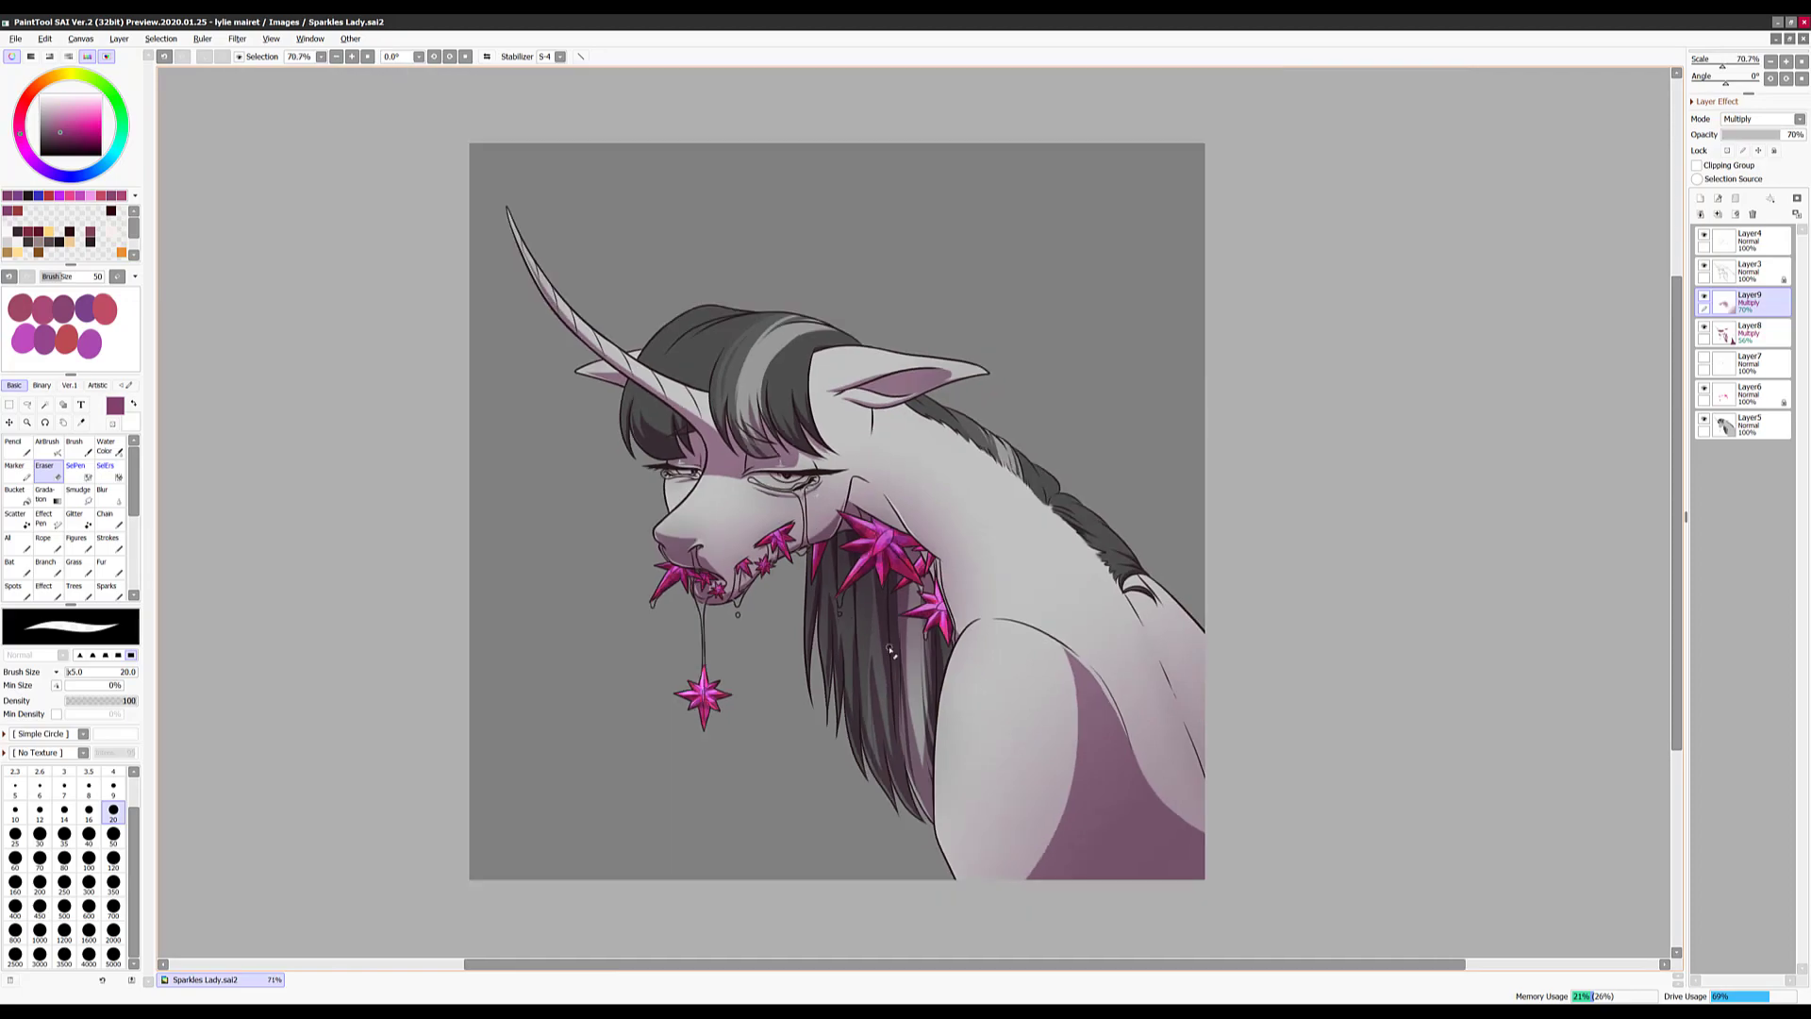
Paint purple irises and pale lilac eye whites on a new layer above the base colours with the Pencil
scroll(889, 651, up, 7)
key(ctrl+shift+n)
key(n)
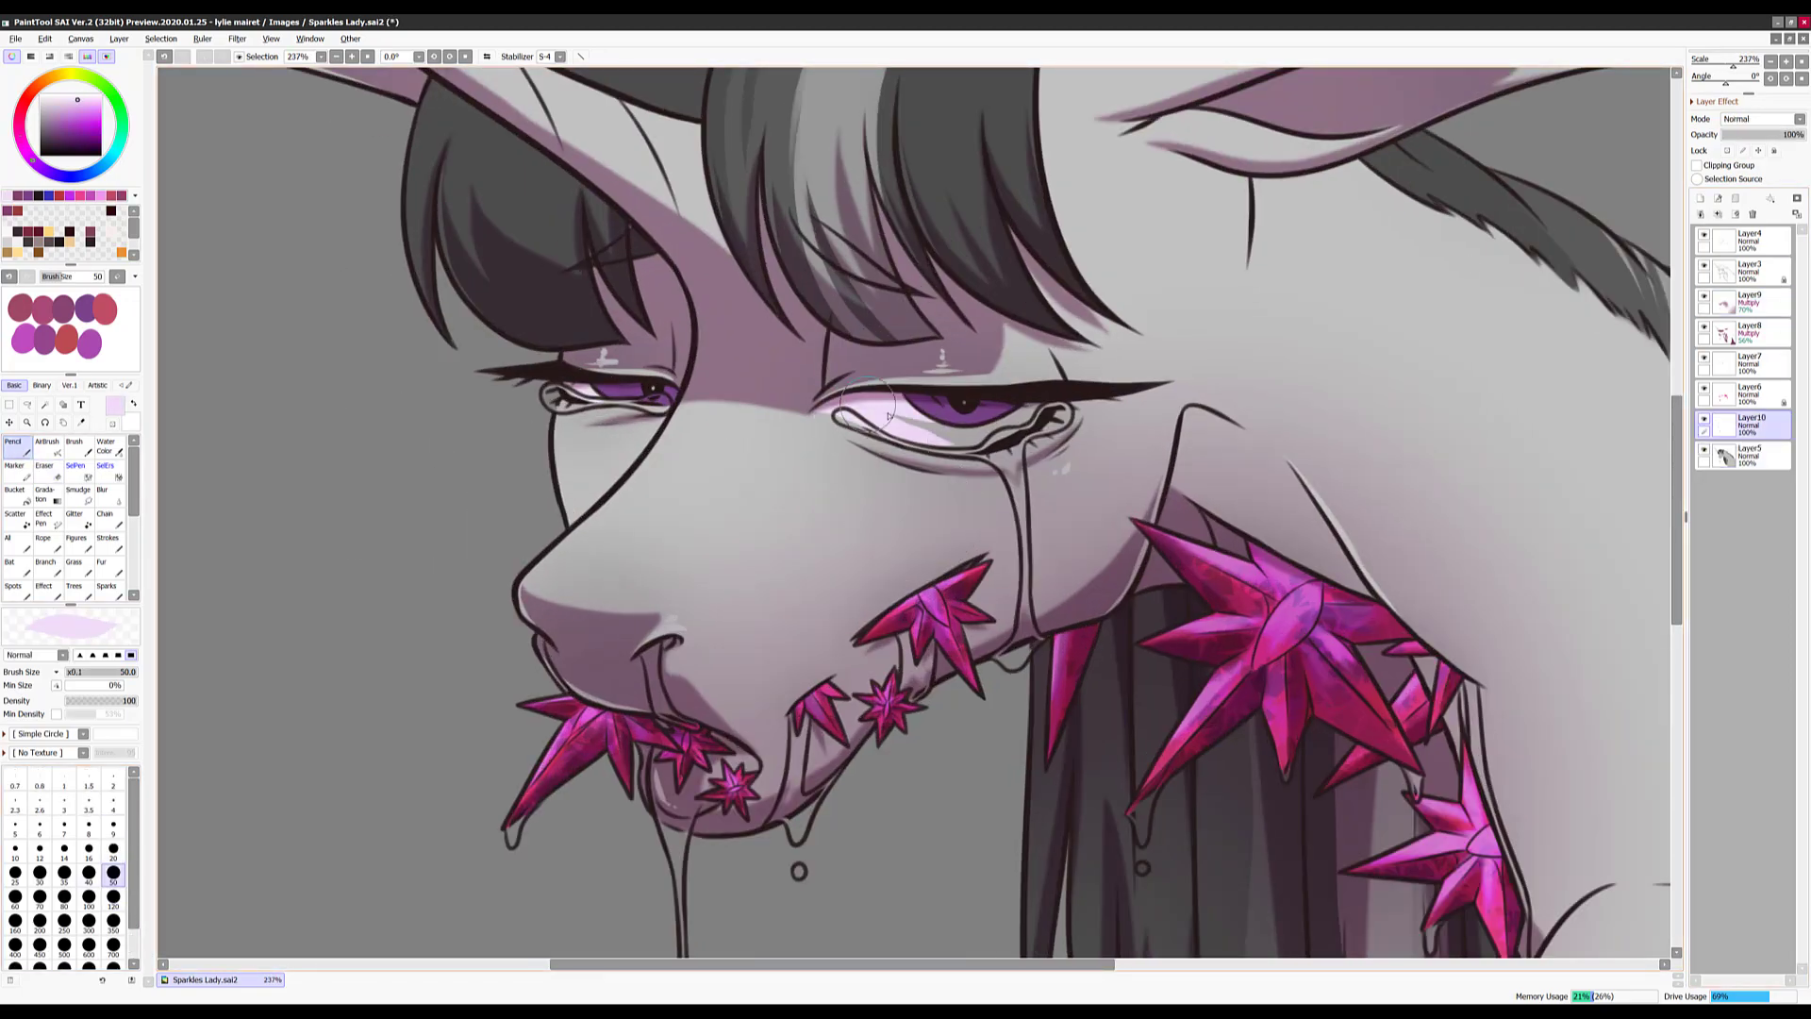
Recolour the hanging star's outline bright pink with the Pencil on a new layer clipped to the line art
scroll(901, 415, down, 5)
scroll(827, 506, up, 6)
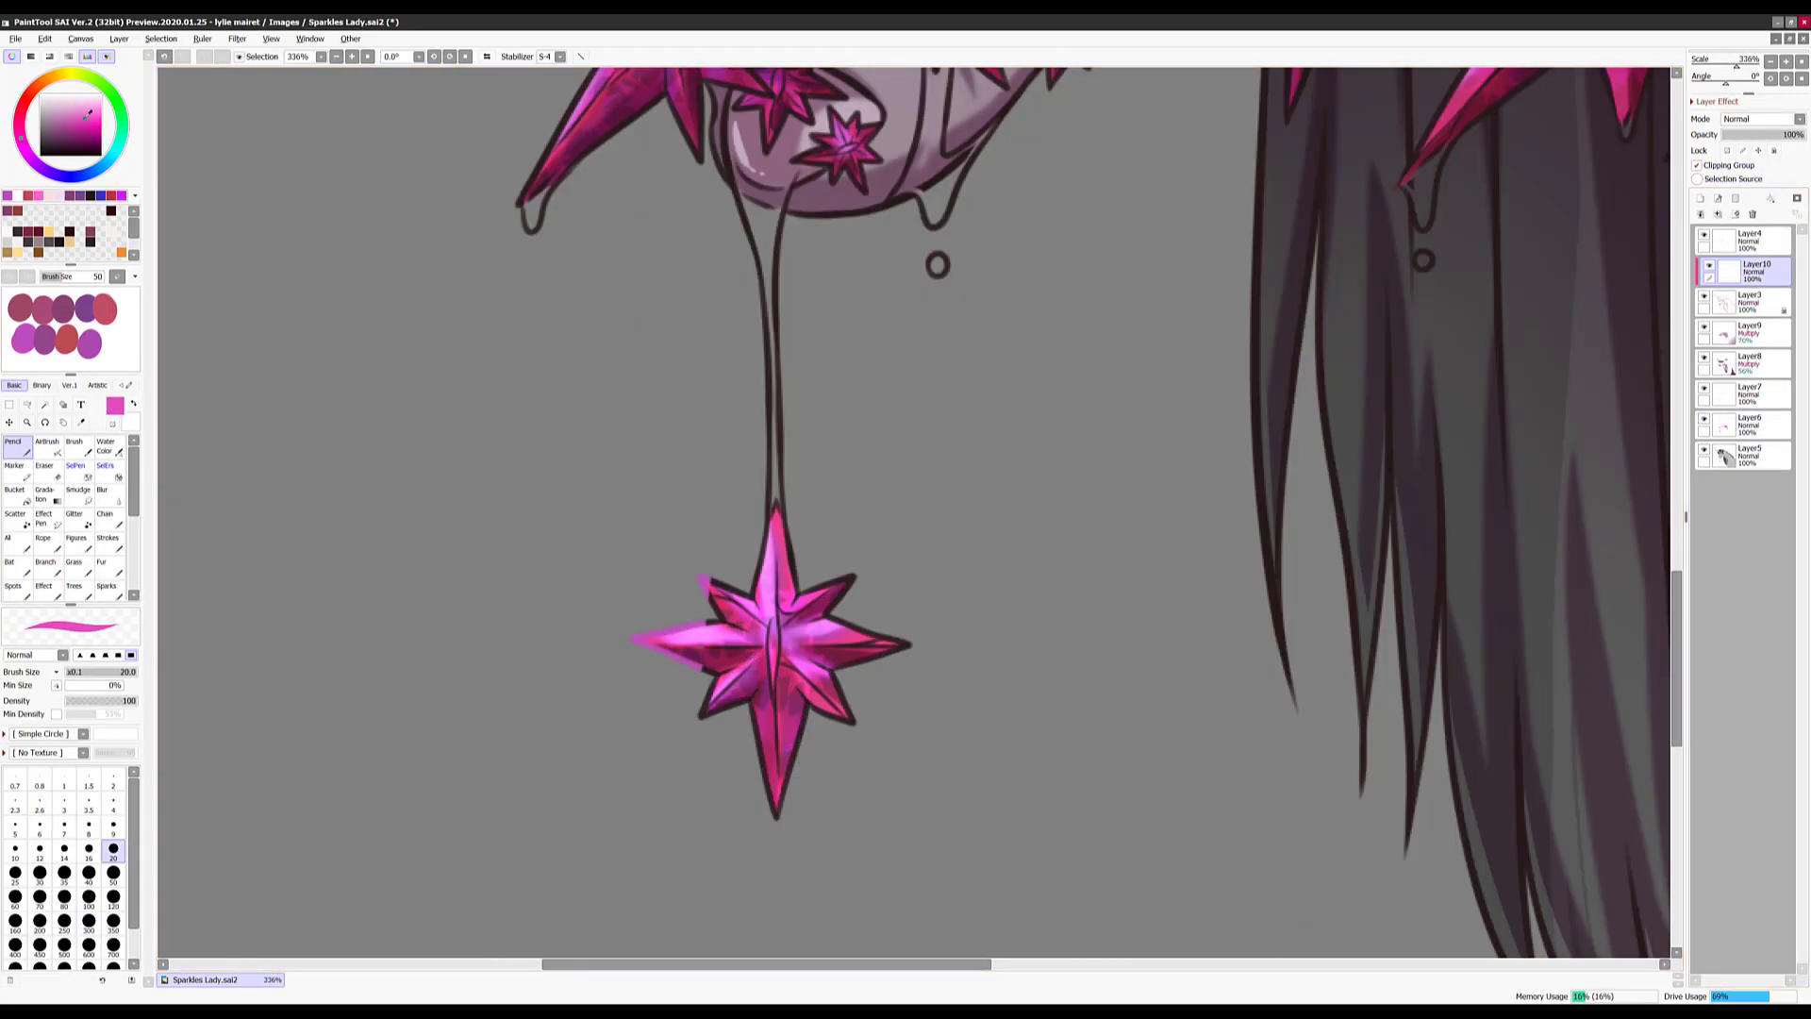
drag(660, 642, 781, 807)
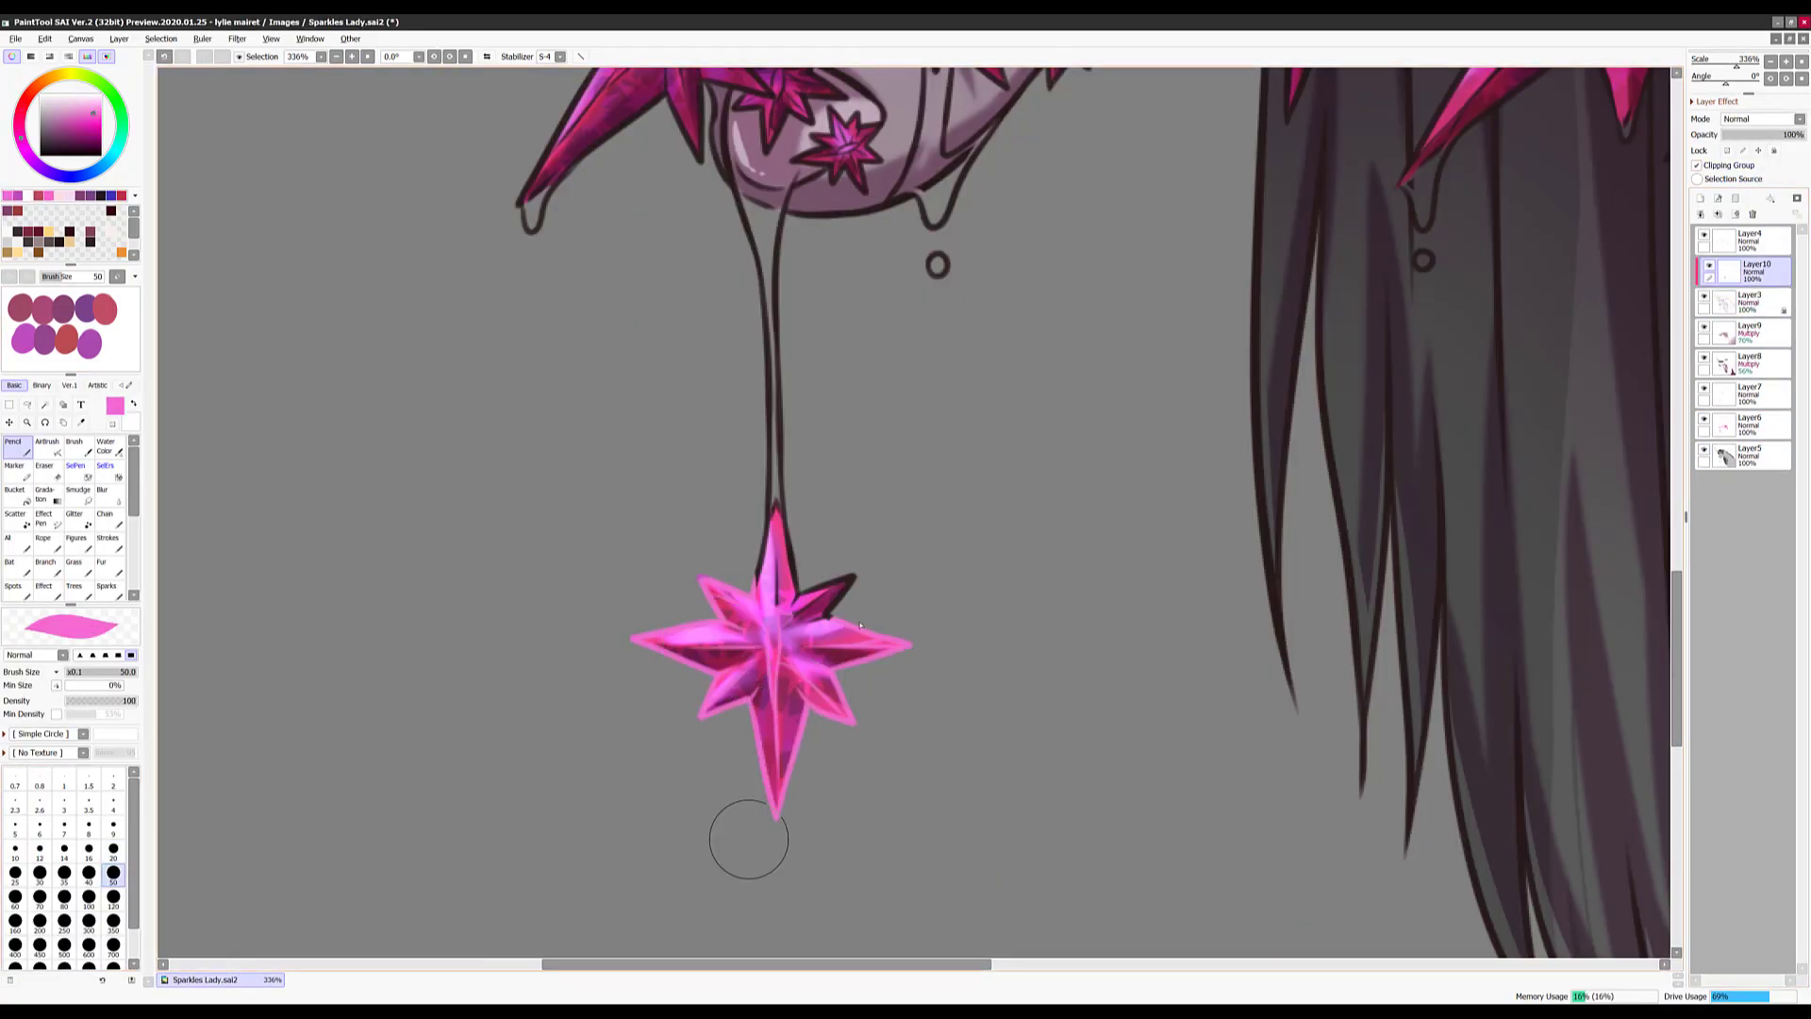
Recolour the outlines of the stars under the nose, on the lip and along the mouth bright pink with the Pencil at size 20
drag(860, 361, 979, 778)
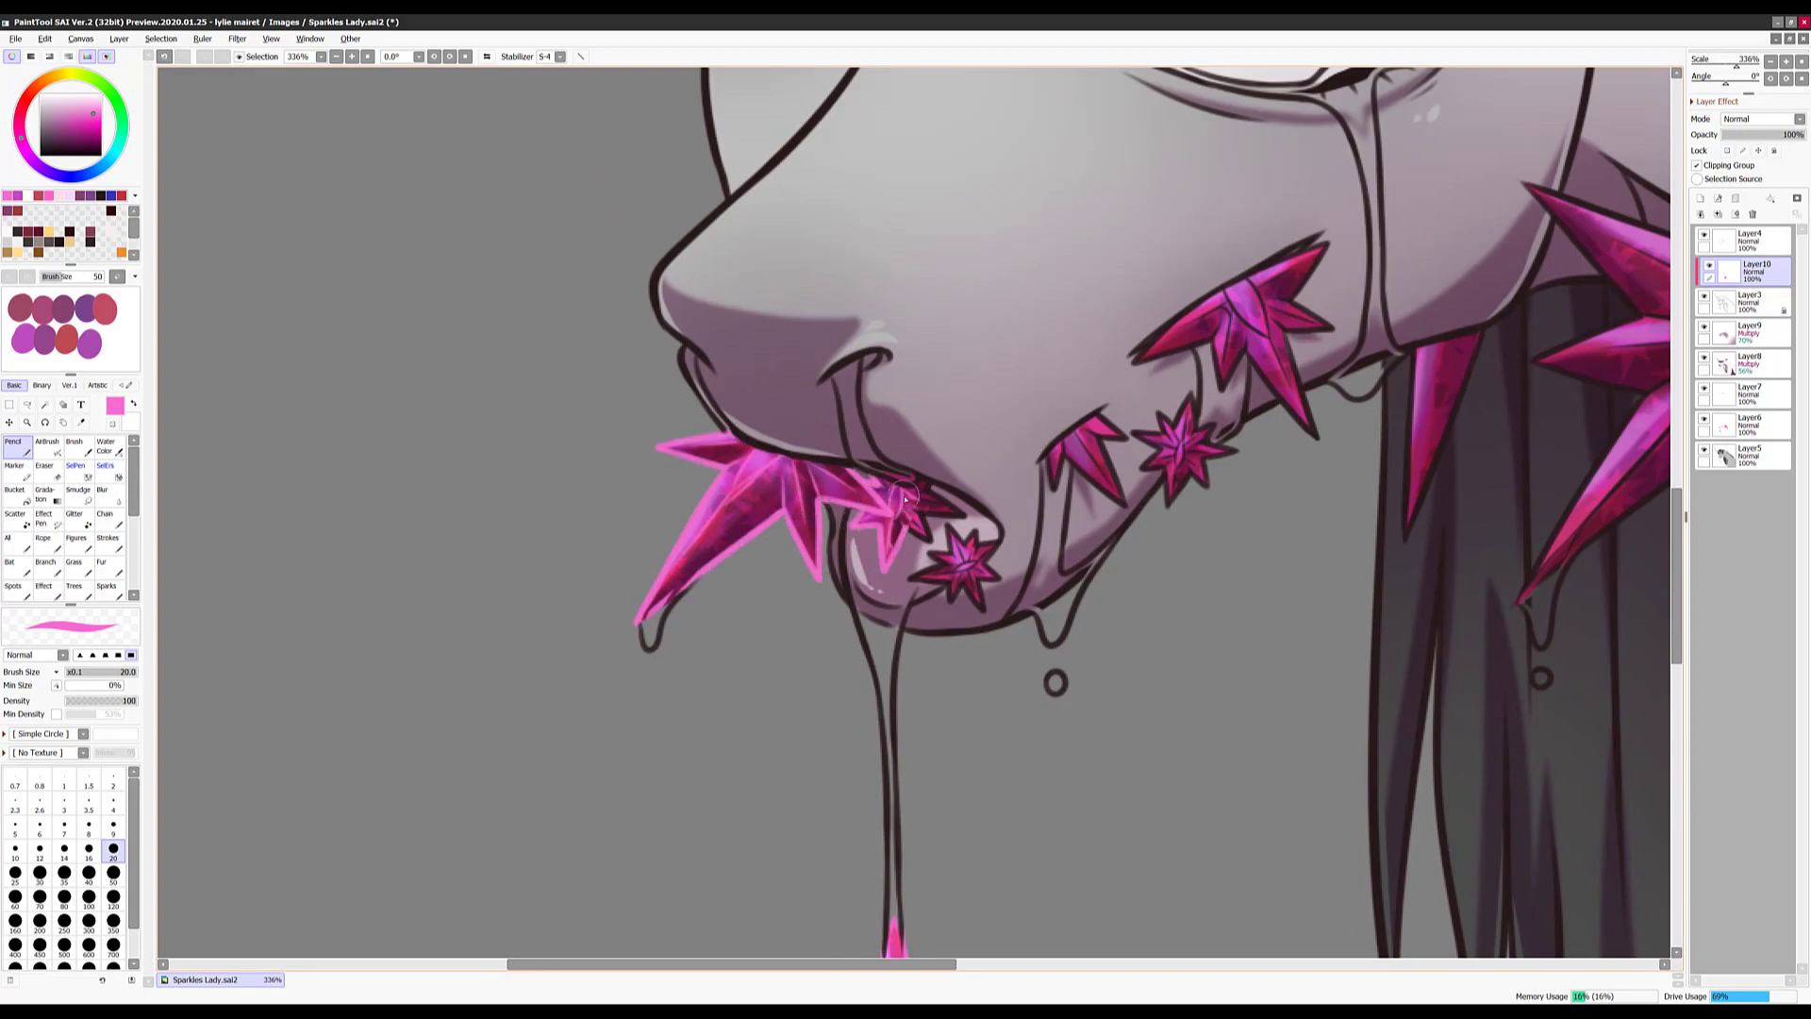
drag(970, 577, 876, 563)
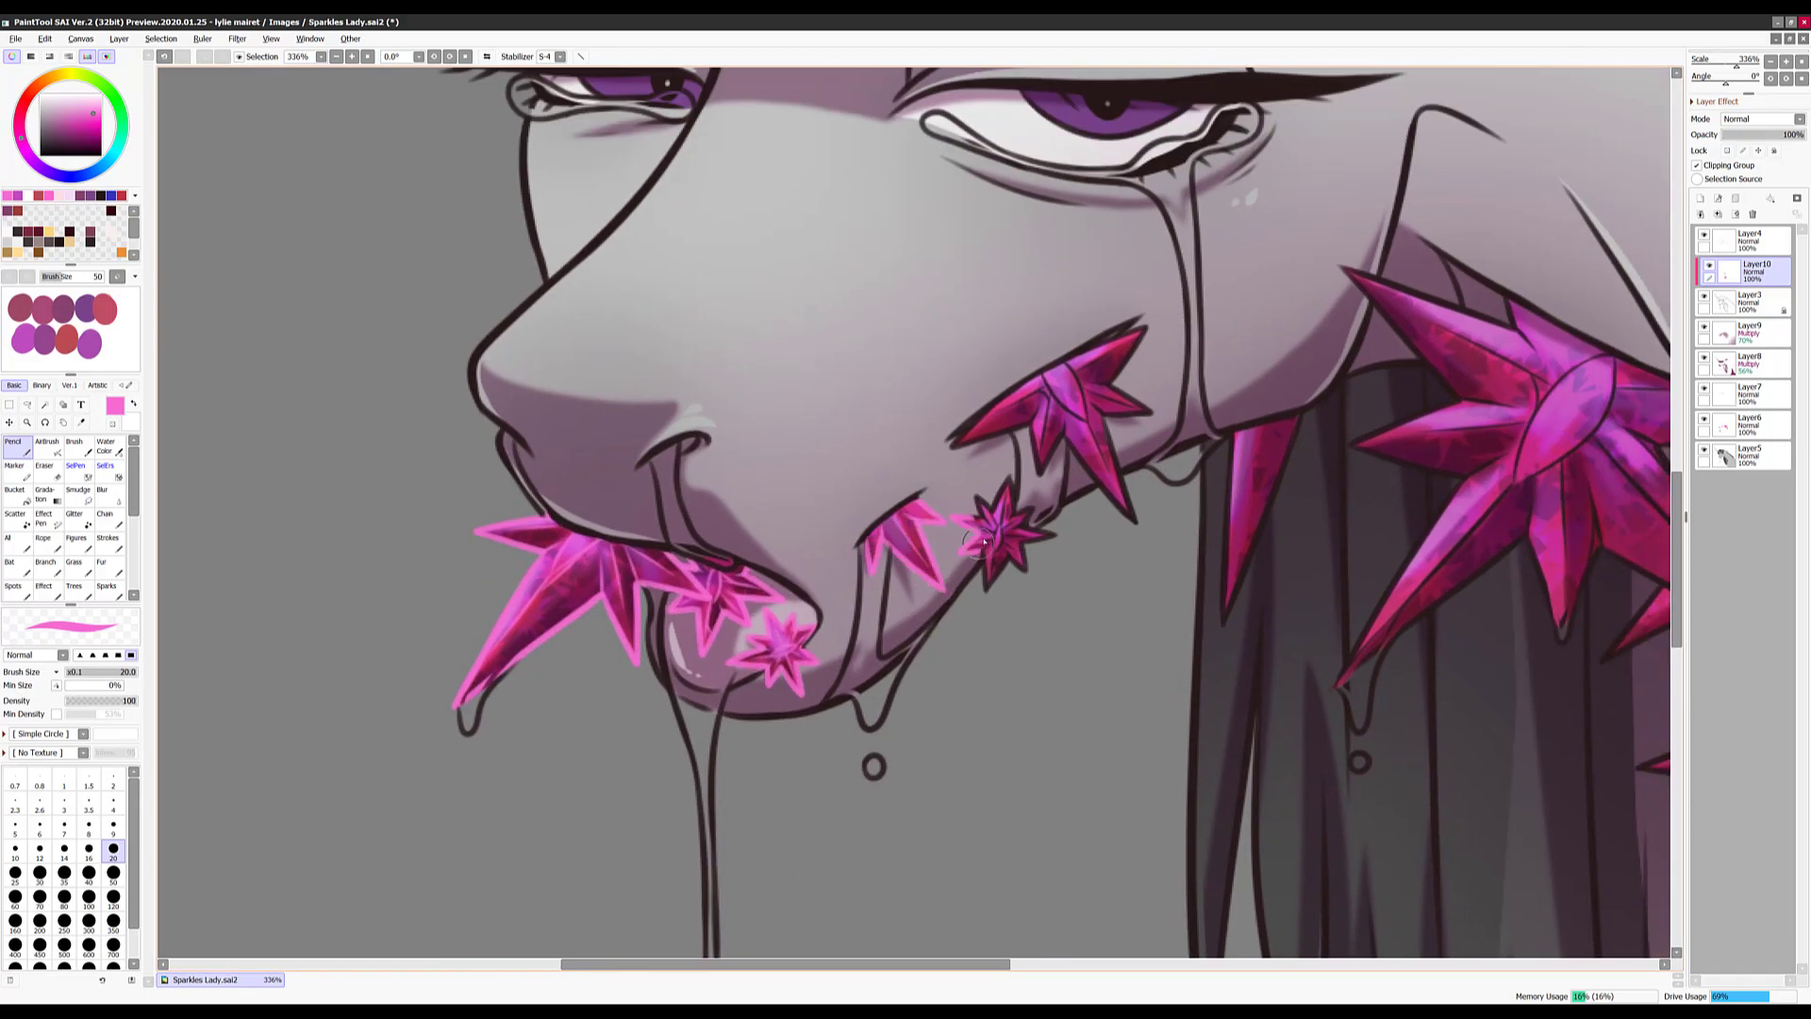
drag(995, 510, 959, 628)
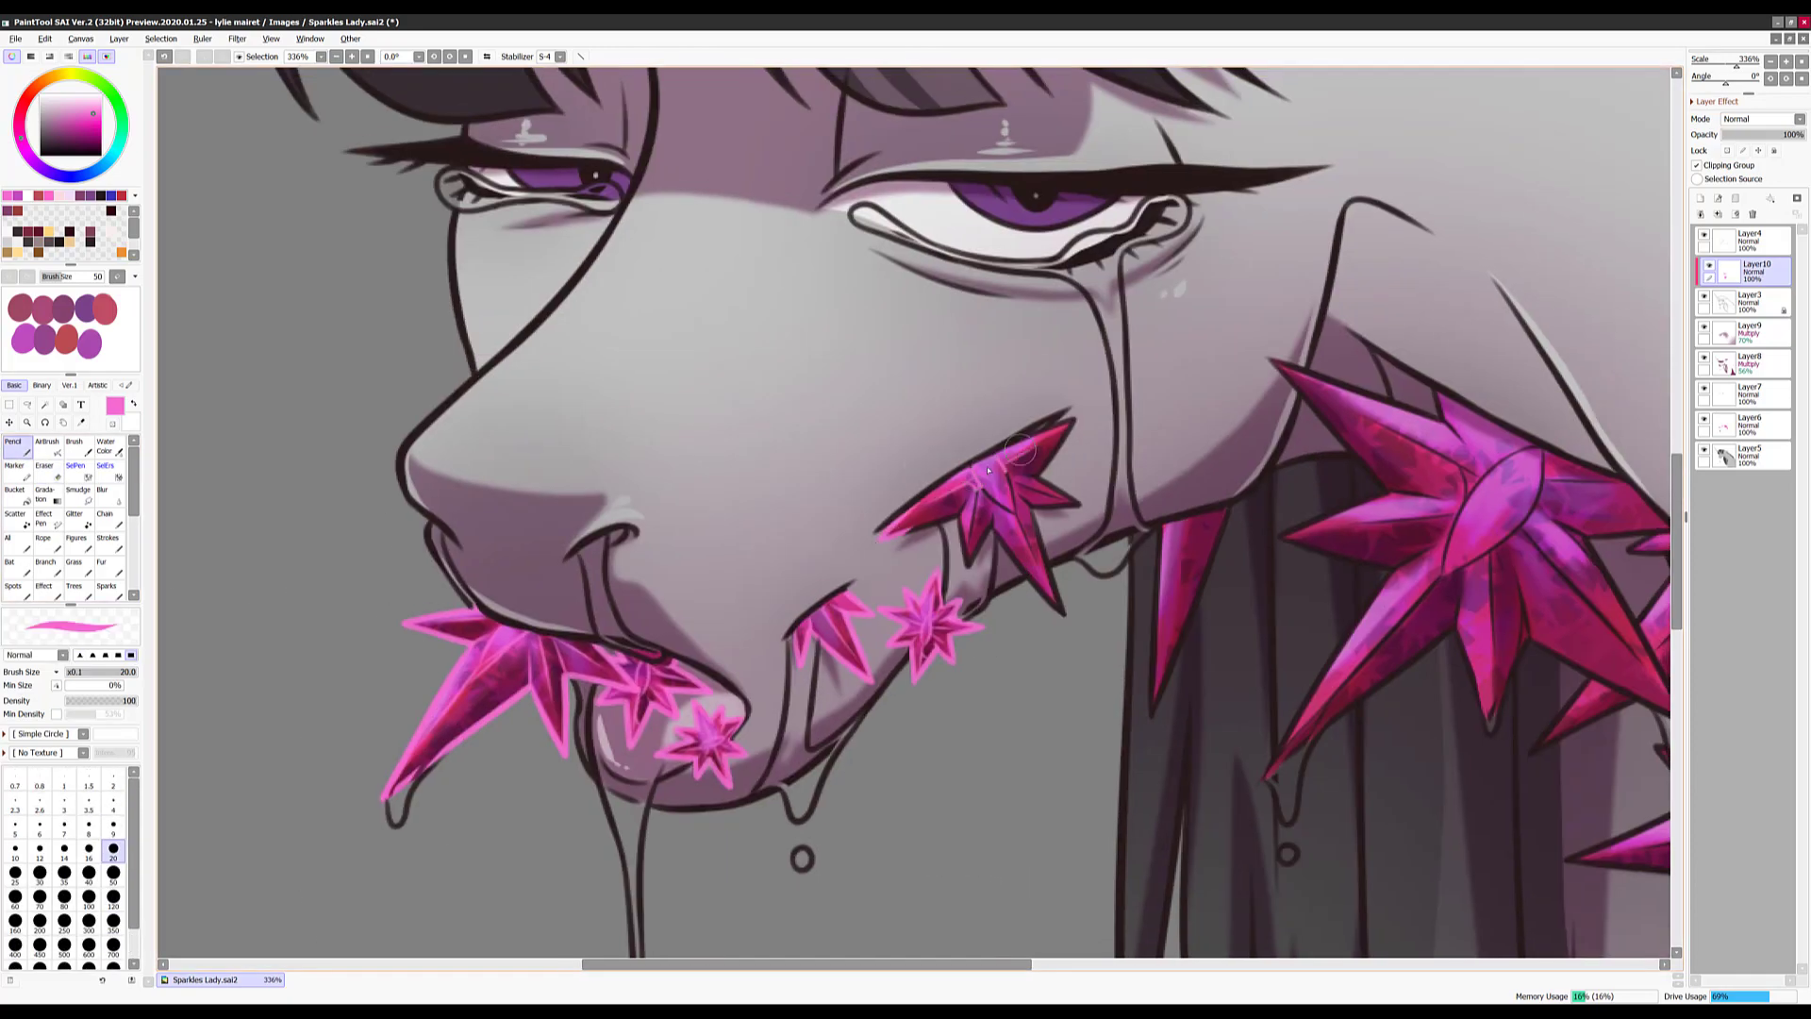
Recolour the outlines of the cheek star and the jaw and neck stars bright pink with the Pencil
drag(973, 547, 568, 396)
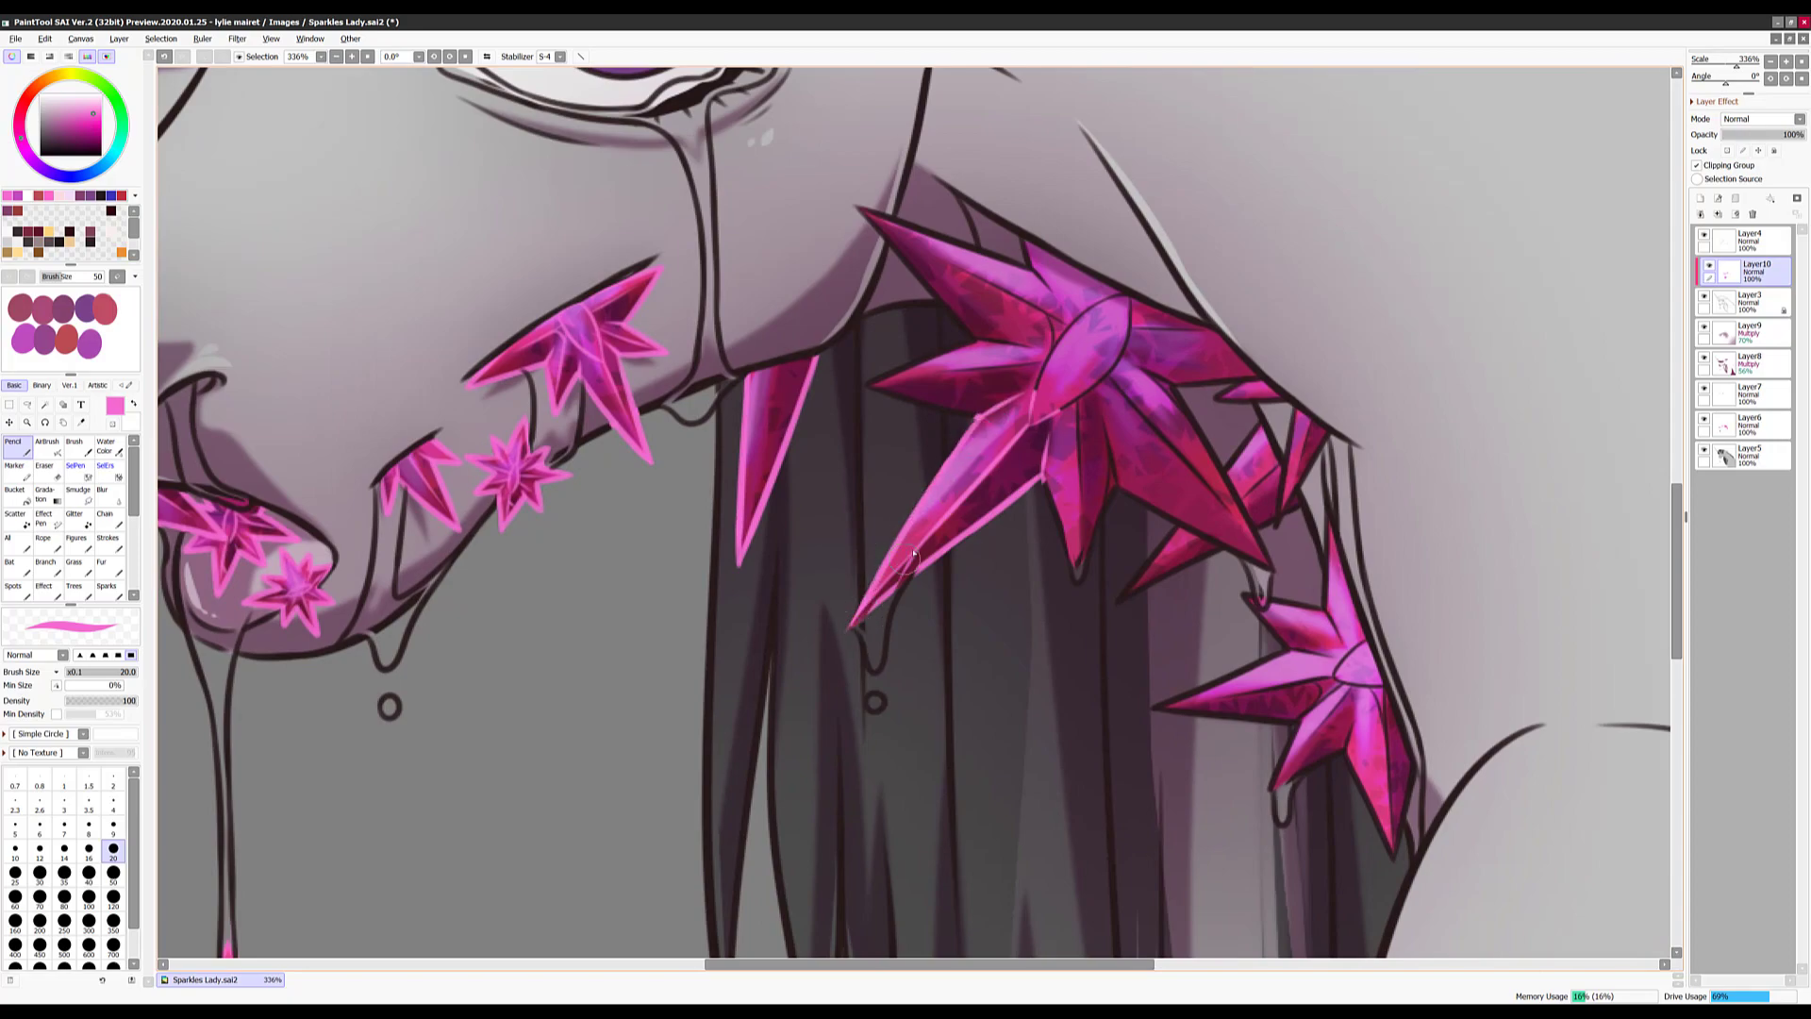
drag(1007, 427, 968, 509)
drag(907, 368, 902, 421)
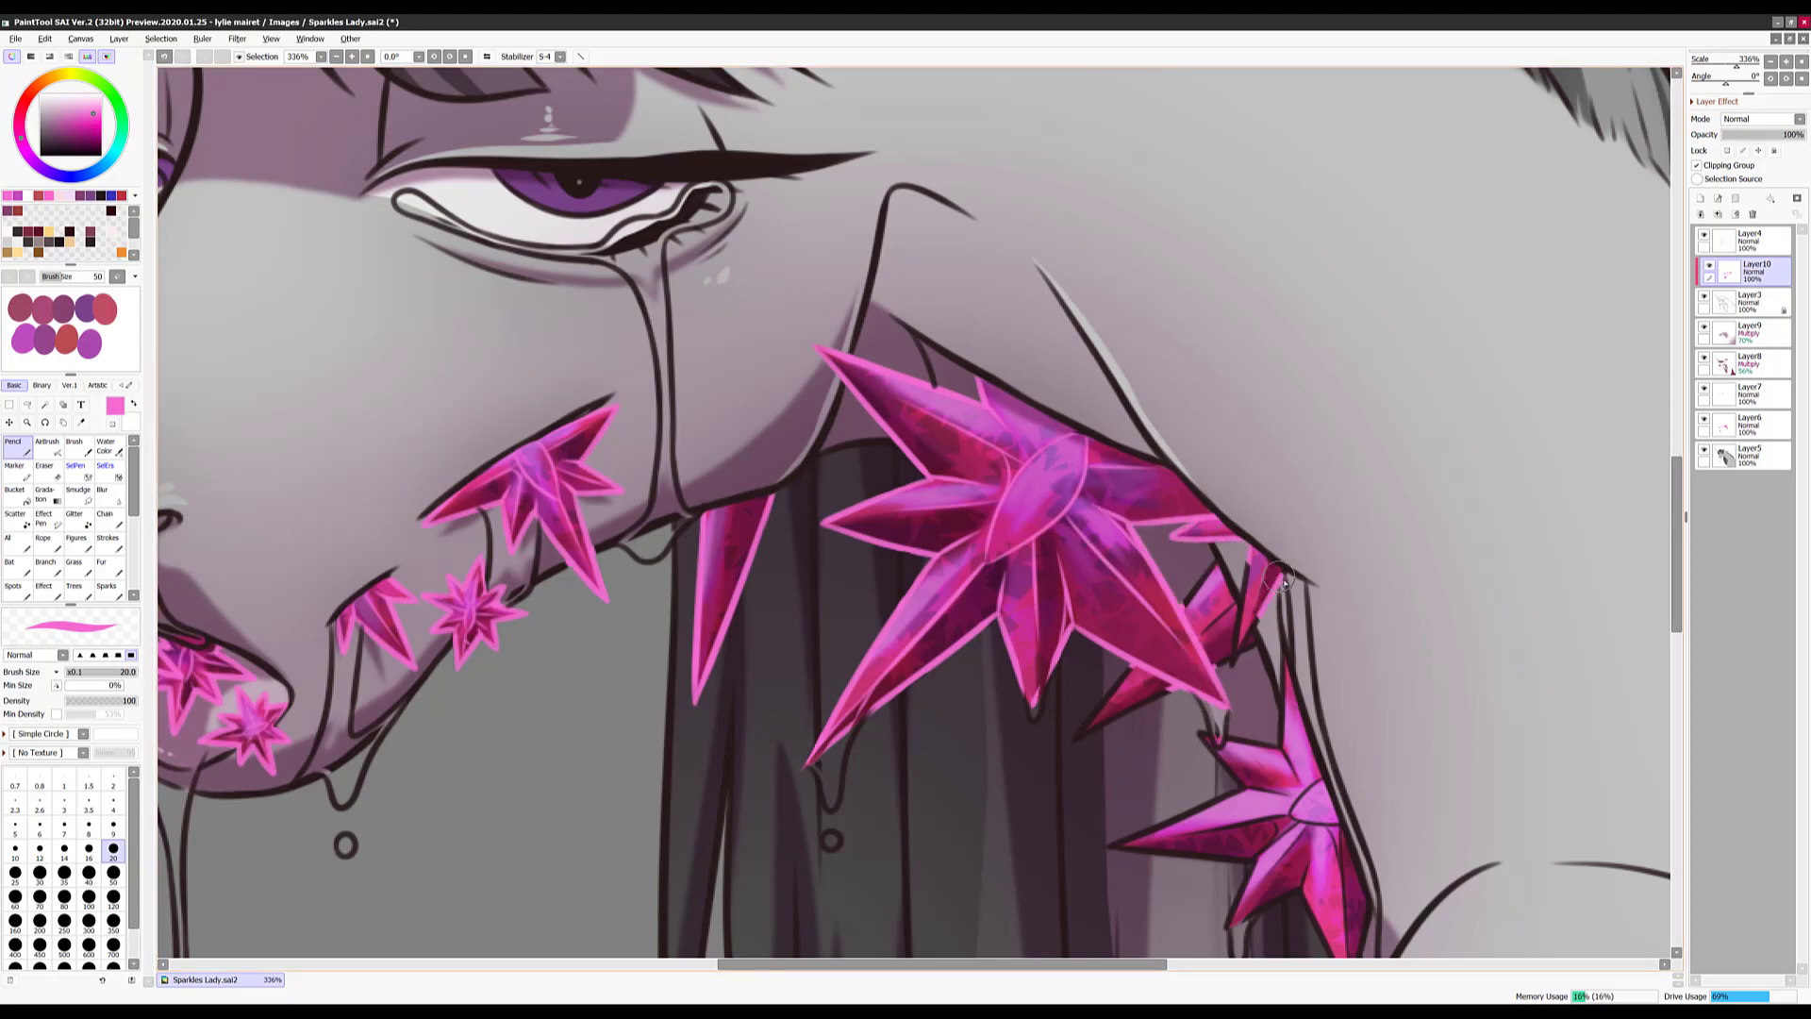
drag(1250, 664, 1035, 524)
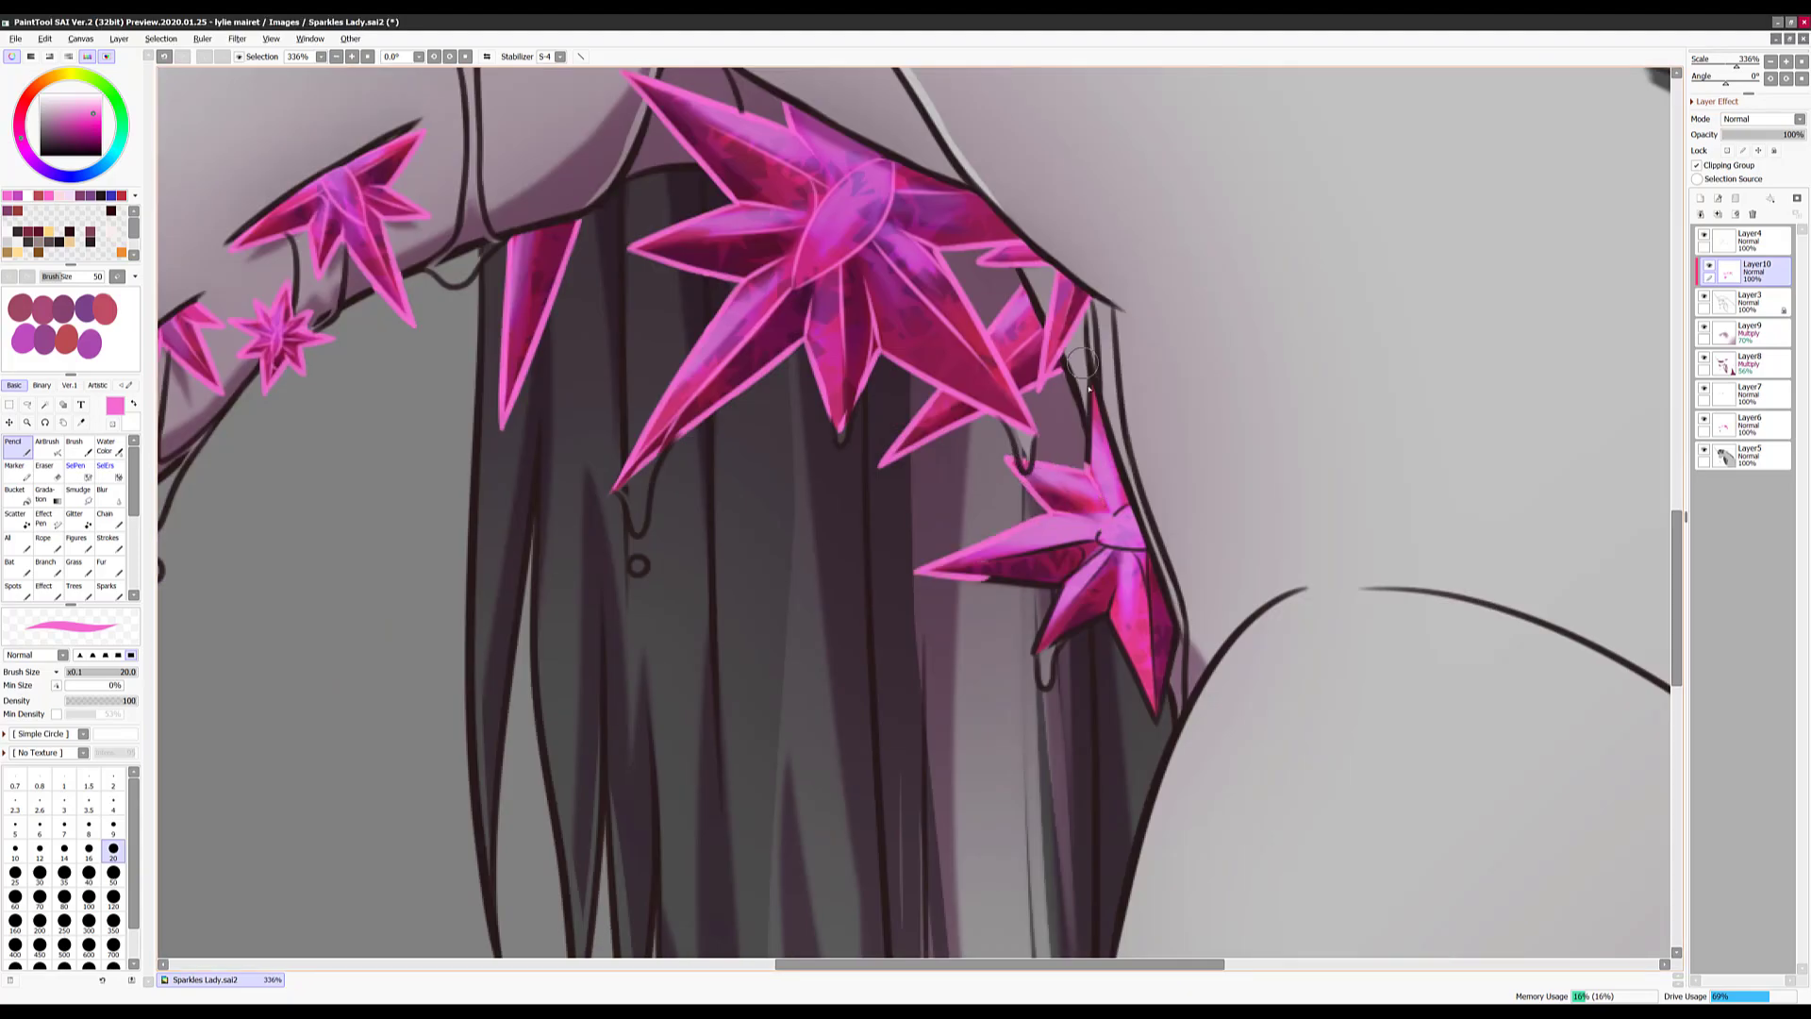
Set the pink outline layer to Shine and add a blurred Shine copy that makes the stars glow
scroll(1159, 693, down, 3)
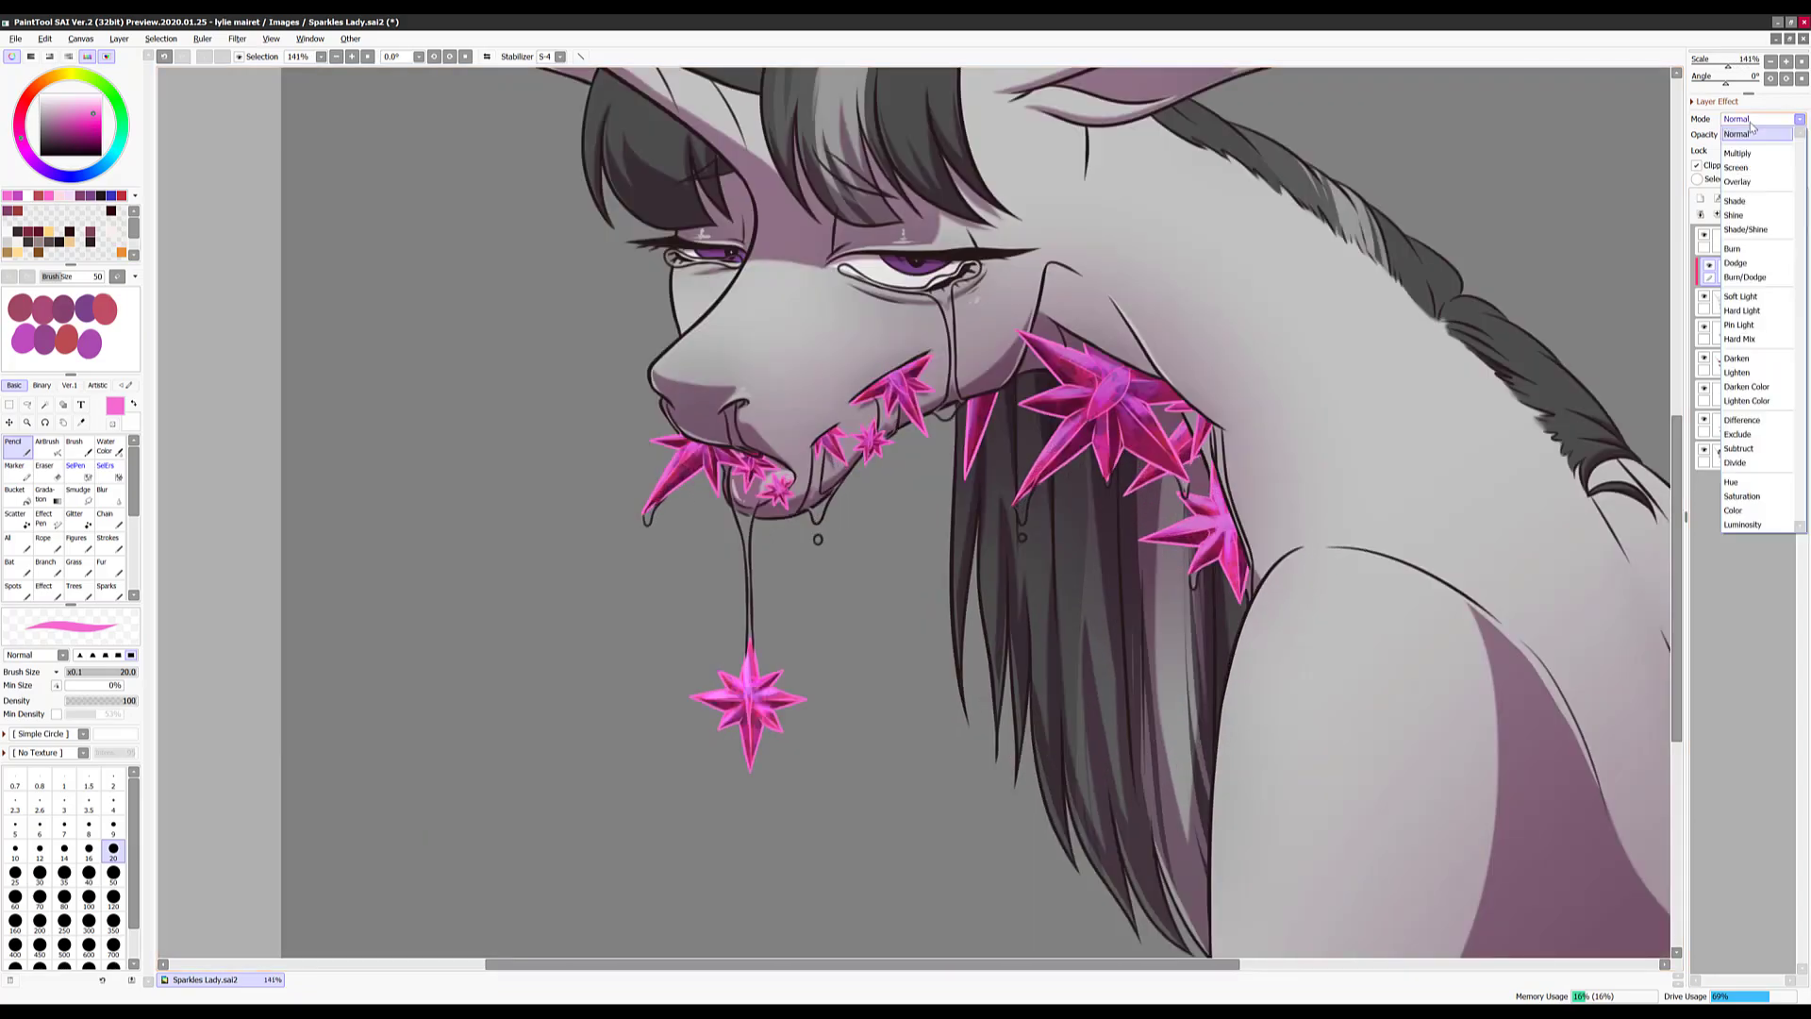
scroll(1762, 119, down, 2)
key(ctrl+j)
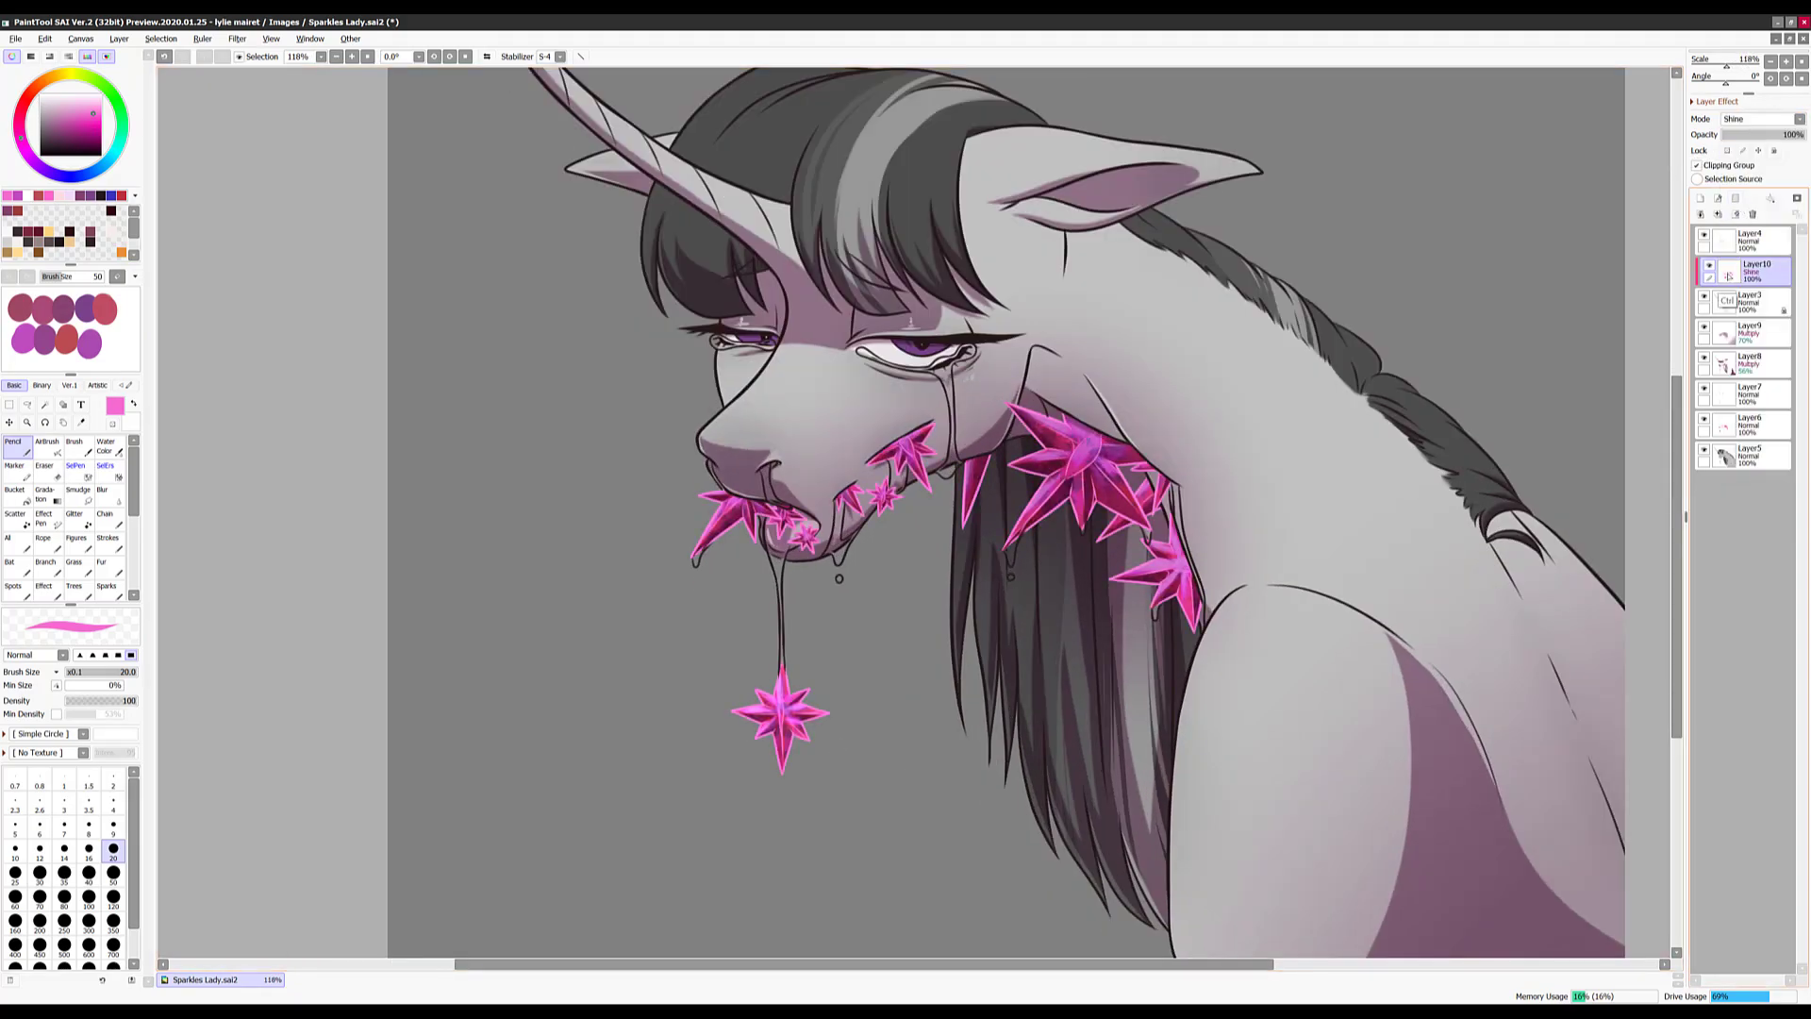
scroll(1146, 164, up, 1)
key(ctrl+shift+b)
key(Return)
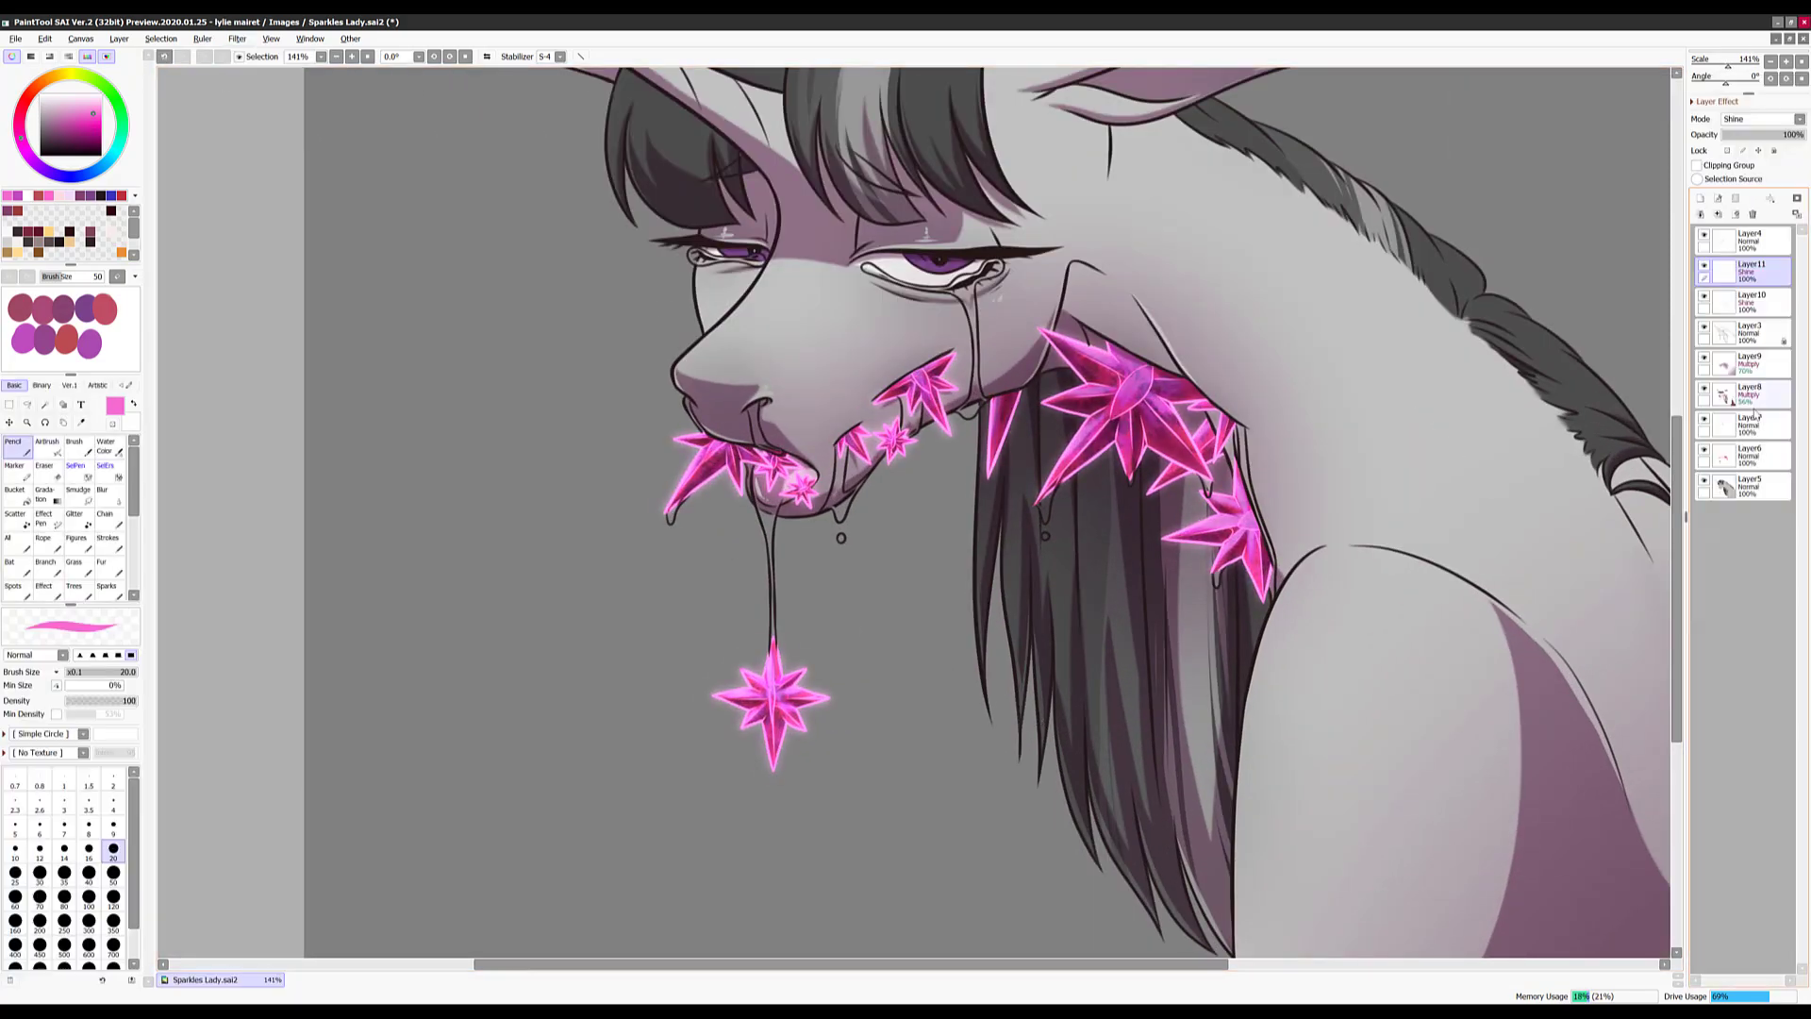
Add an Overlay layer above the star colours to intensify the stars' pink
drag(1725, 302, 1719, 236)
click(1700, 198)
key(Return)
key(ctrl+d)
Fill a new Multiply layer with plum over the figure only, leaving the stars clear, and lower the layer's opacity to about 38%
click(1750, 363)
click(14, 490)
click(16, 209)
key(ctrl+shift+n)
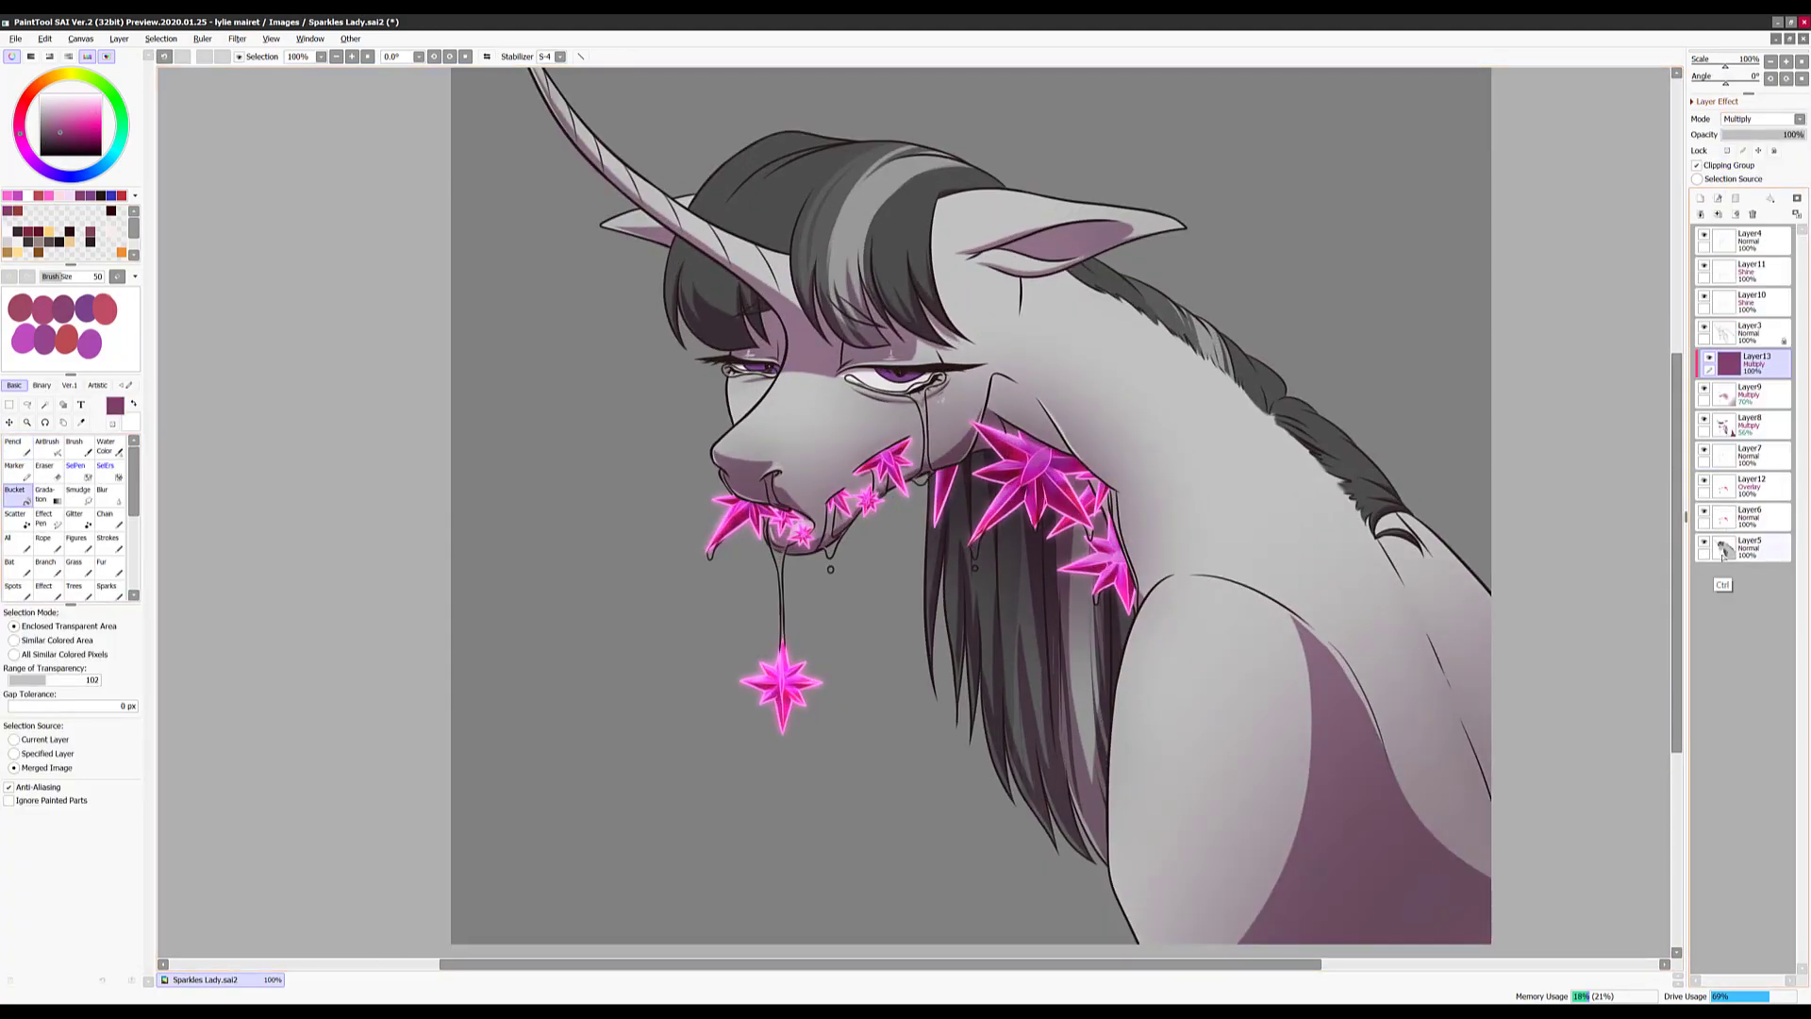
click(204, 56)
click(1760, 119)
key(ctrl+d)
drag(1803, 134, 1753, 134)
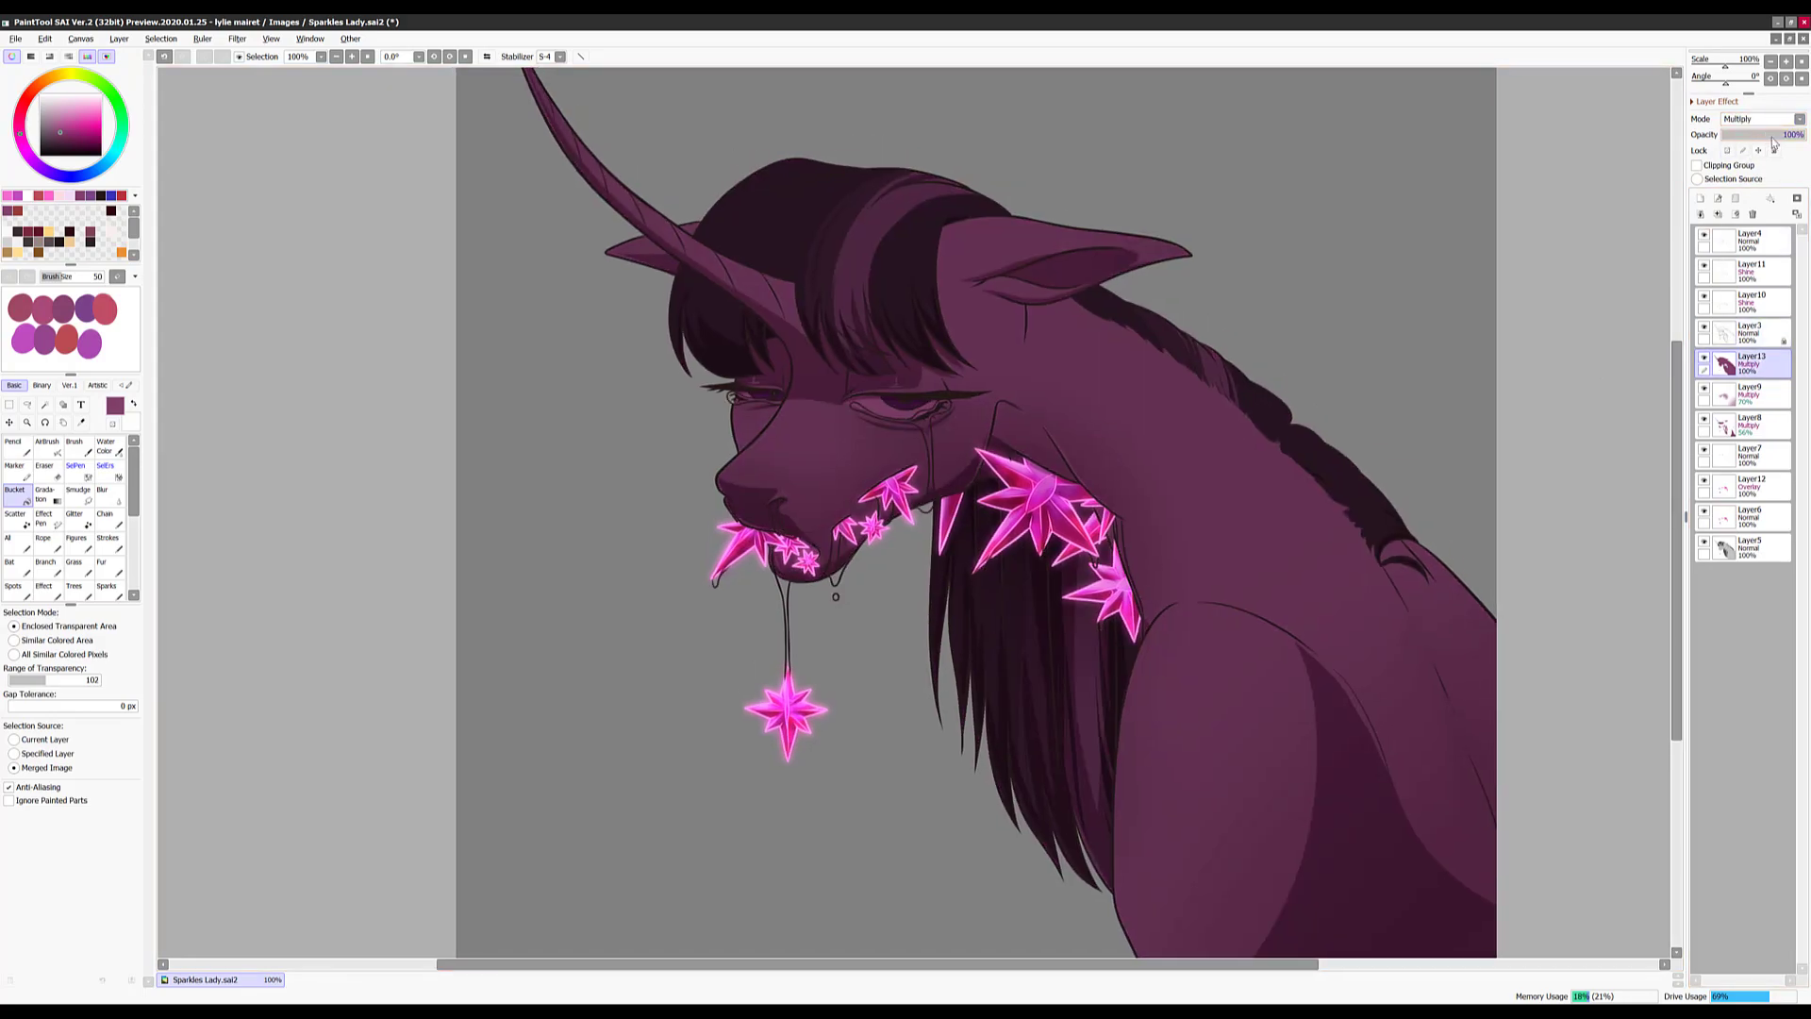
Airbrush a bright pink glow at size 500 around the mouth, jaw, neck and shoulder on a new Shine layer
scroll(1205, 500, down, 1)
scroll(928, 501, up, 4)
click(47, 444)
key(ctrl+shift+n)
drag(660, 509, 845, 580)
scroll(909, 502, down, 4)
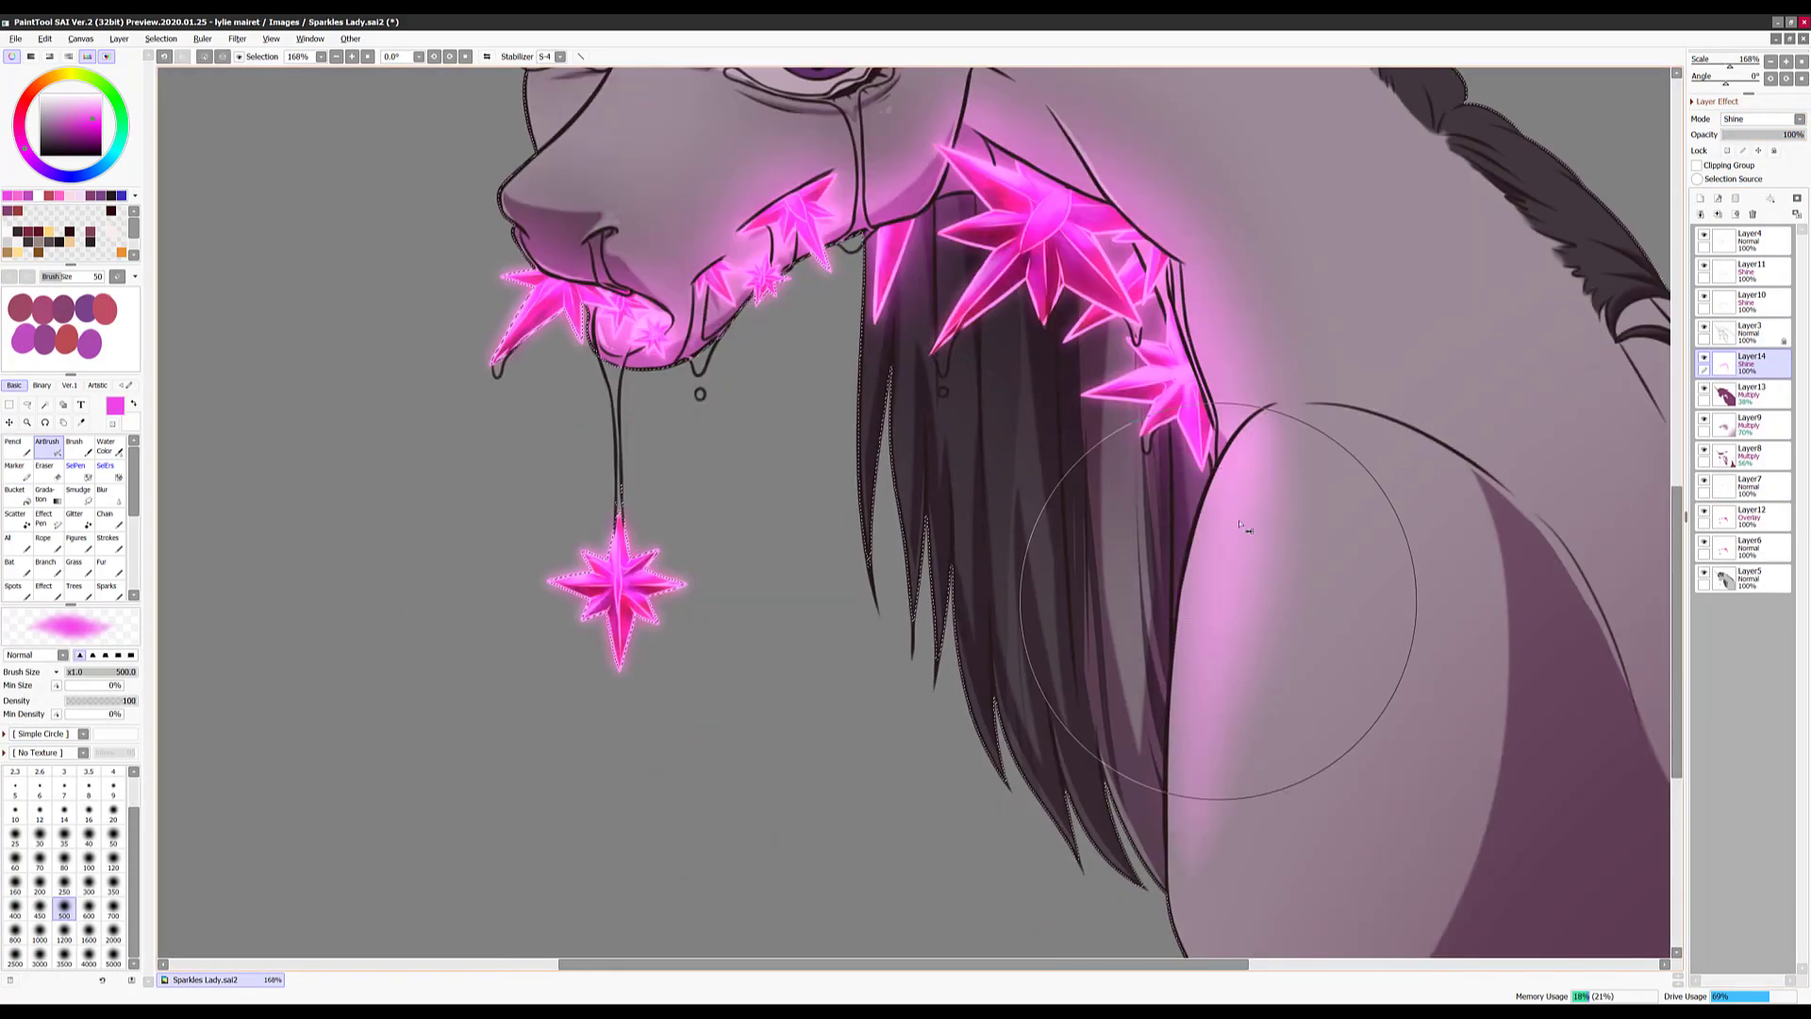
Widen the pink glow with the Airbrush at size 2000 and move its layer above the line art
click(113, 932)
drag(1745, 363, 1729, 328)
scroll(849, 519, up, 3)
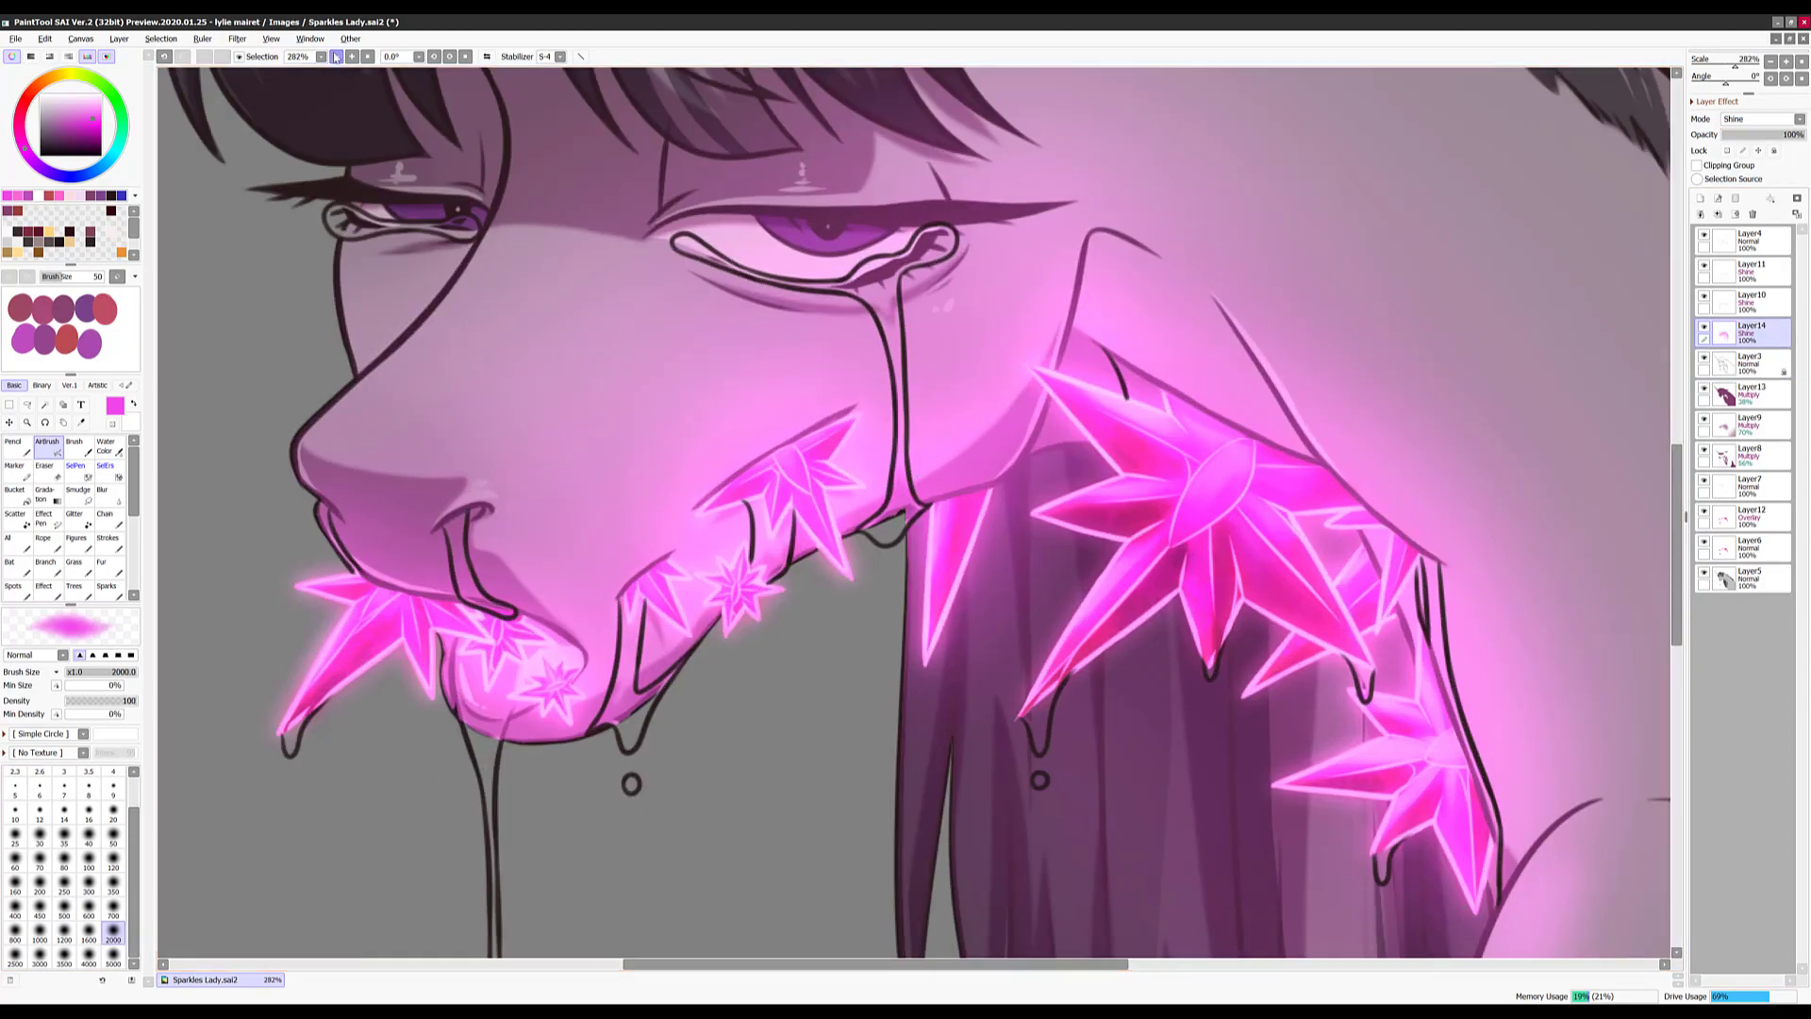
Clear the selection and airbrush pink glow at size 700 around the hanging star and neck stars
scroll(849, 519, down, 2)
click(113, 908)
key(ctrl+d)
drag(1026, 613, 1057, 620)
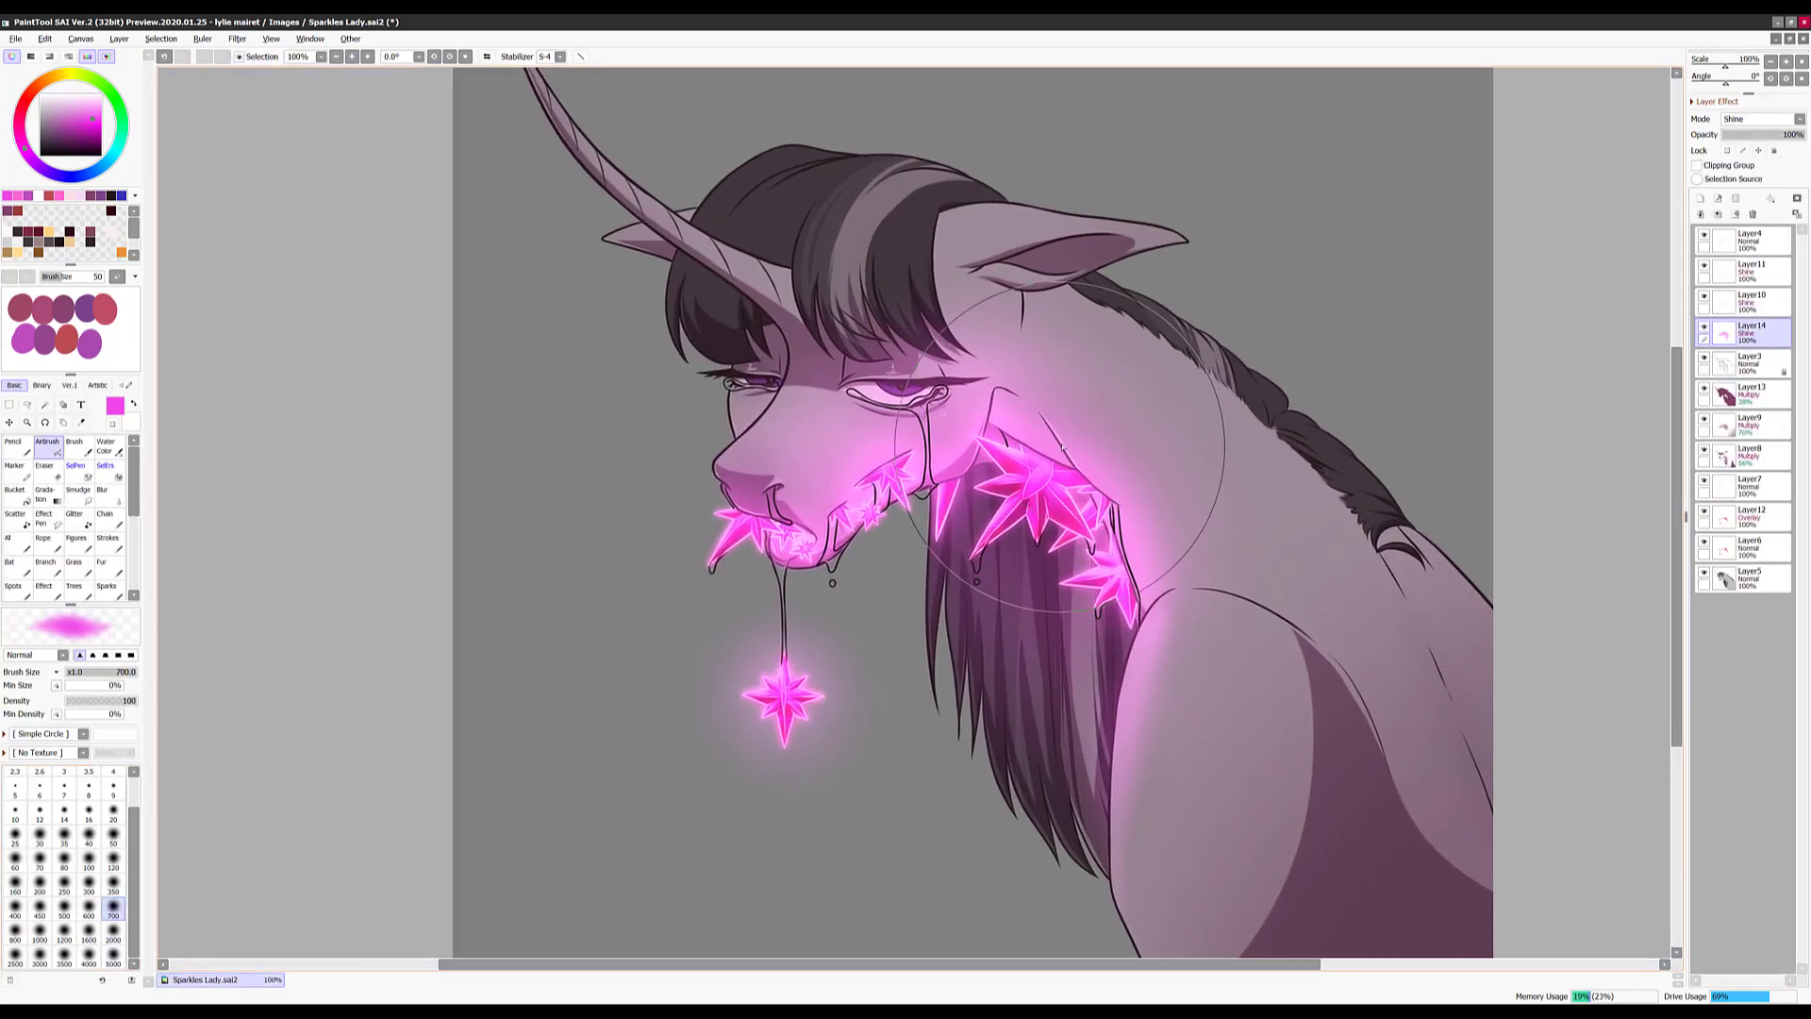
Airbrush plum over the horn, head and back at size 2000 on a new layer below the plum overlay, and set it to Multiply
scroll(566, 283, up, 2)
click(1705, 427)
click(1699, 198)
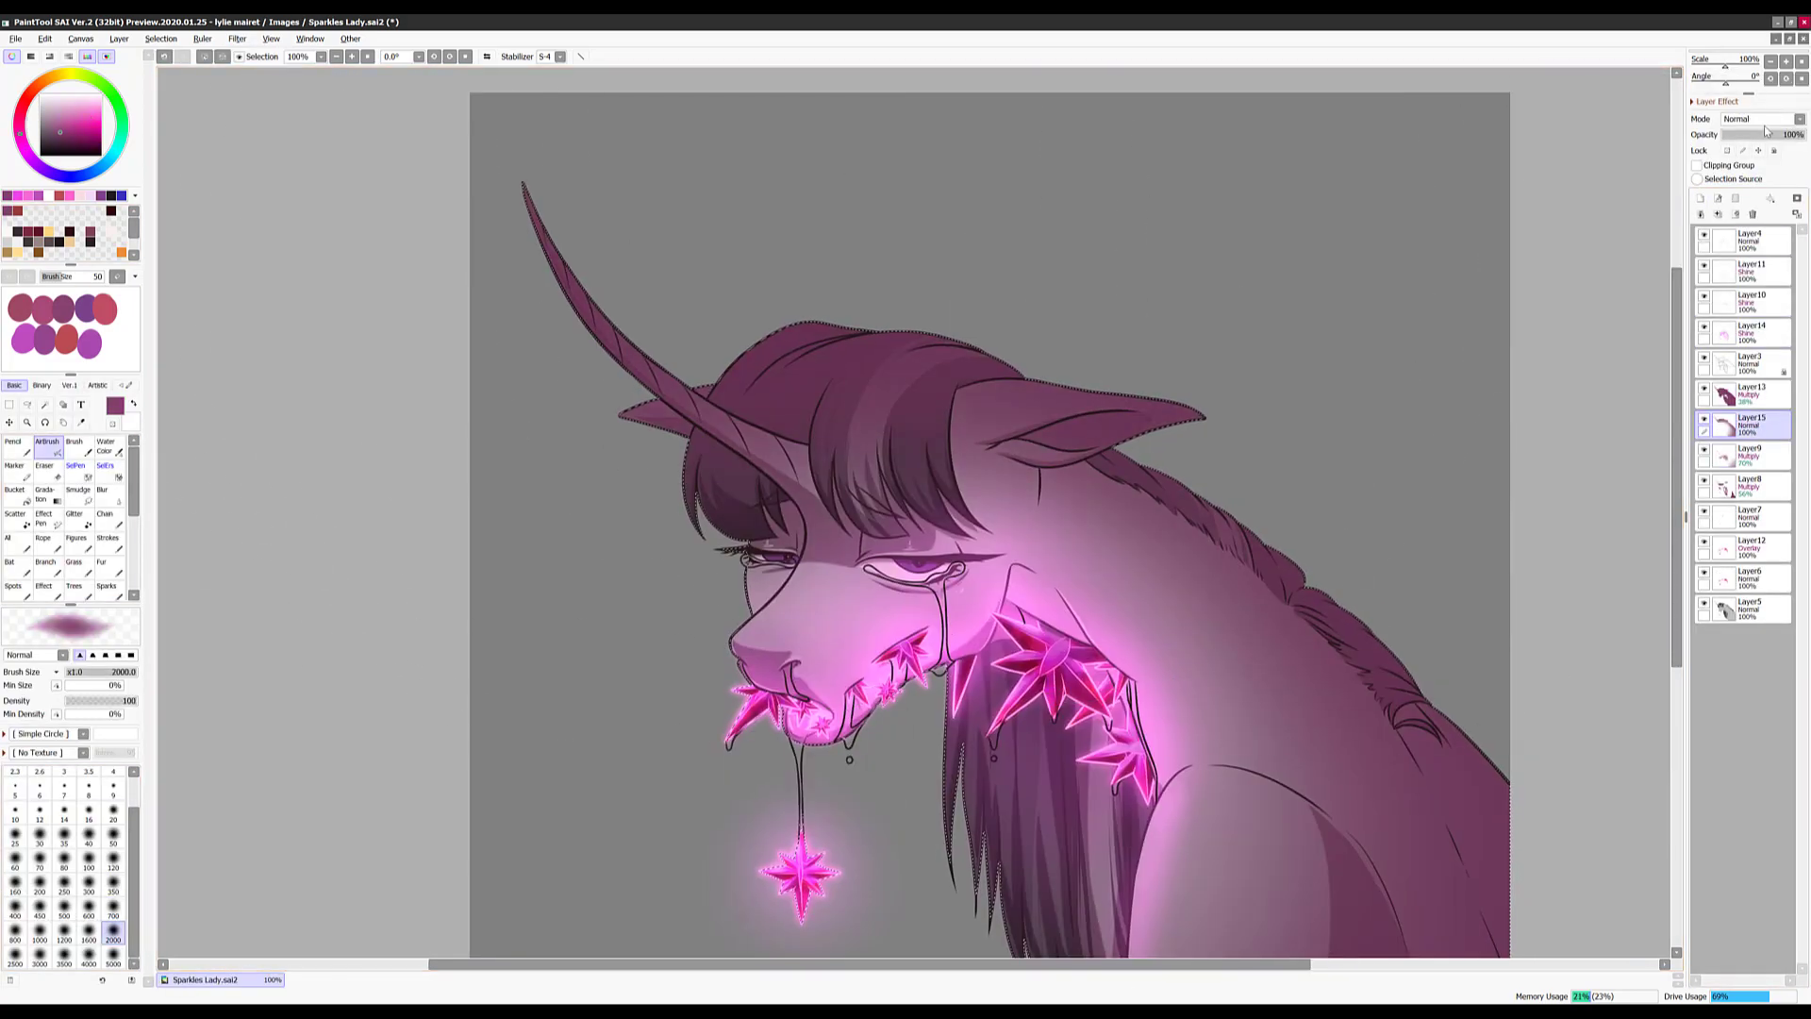
drag(1763, 134, 1755, 139)
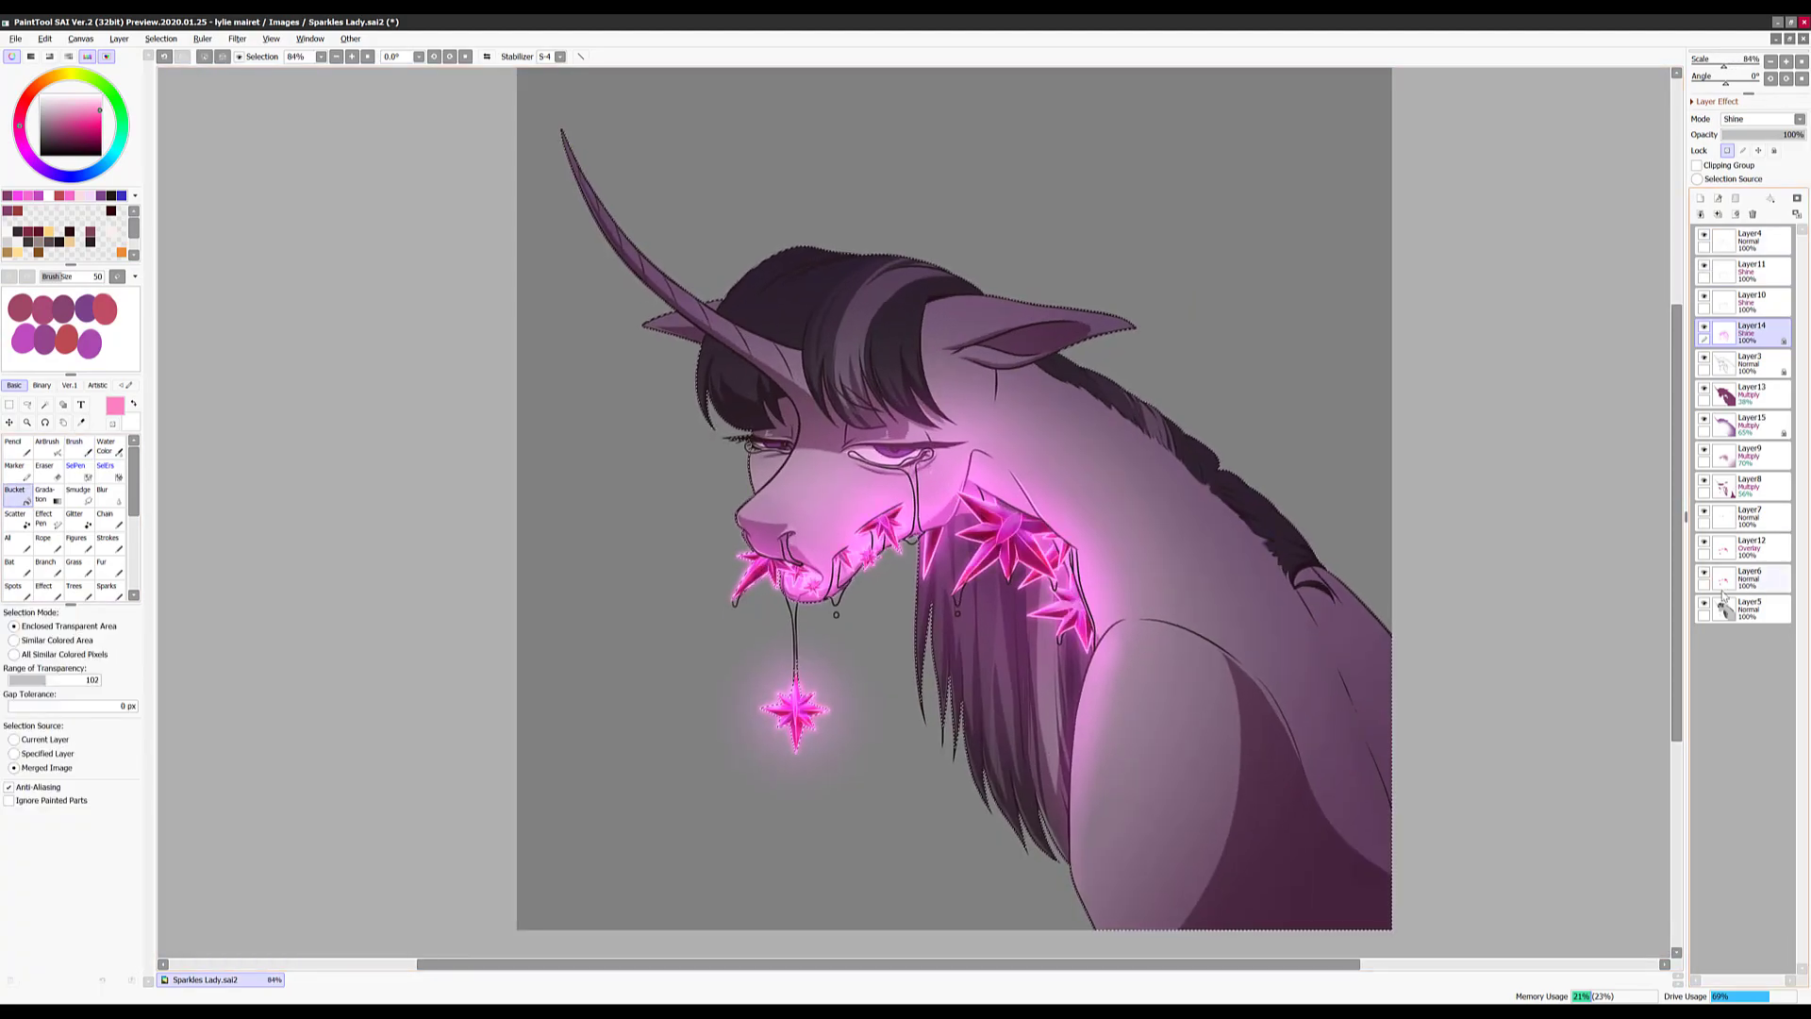
Lower the contrast of the figure's base colours with Brightness/Contrast and try dark grey on the shadow layers with the Bucket
click(1726, 608)
key(ctrl+d)
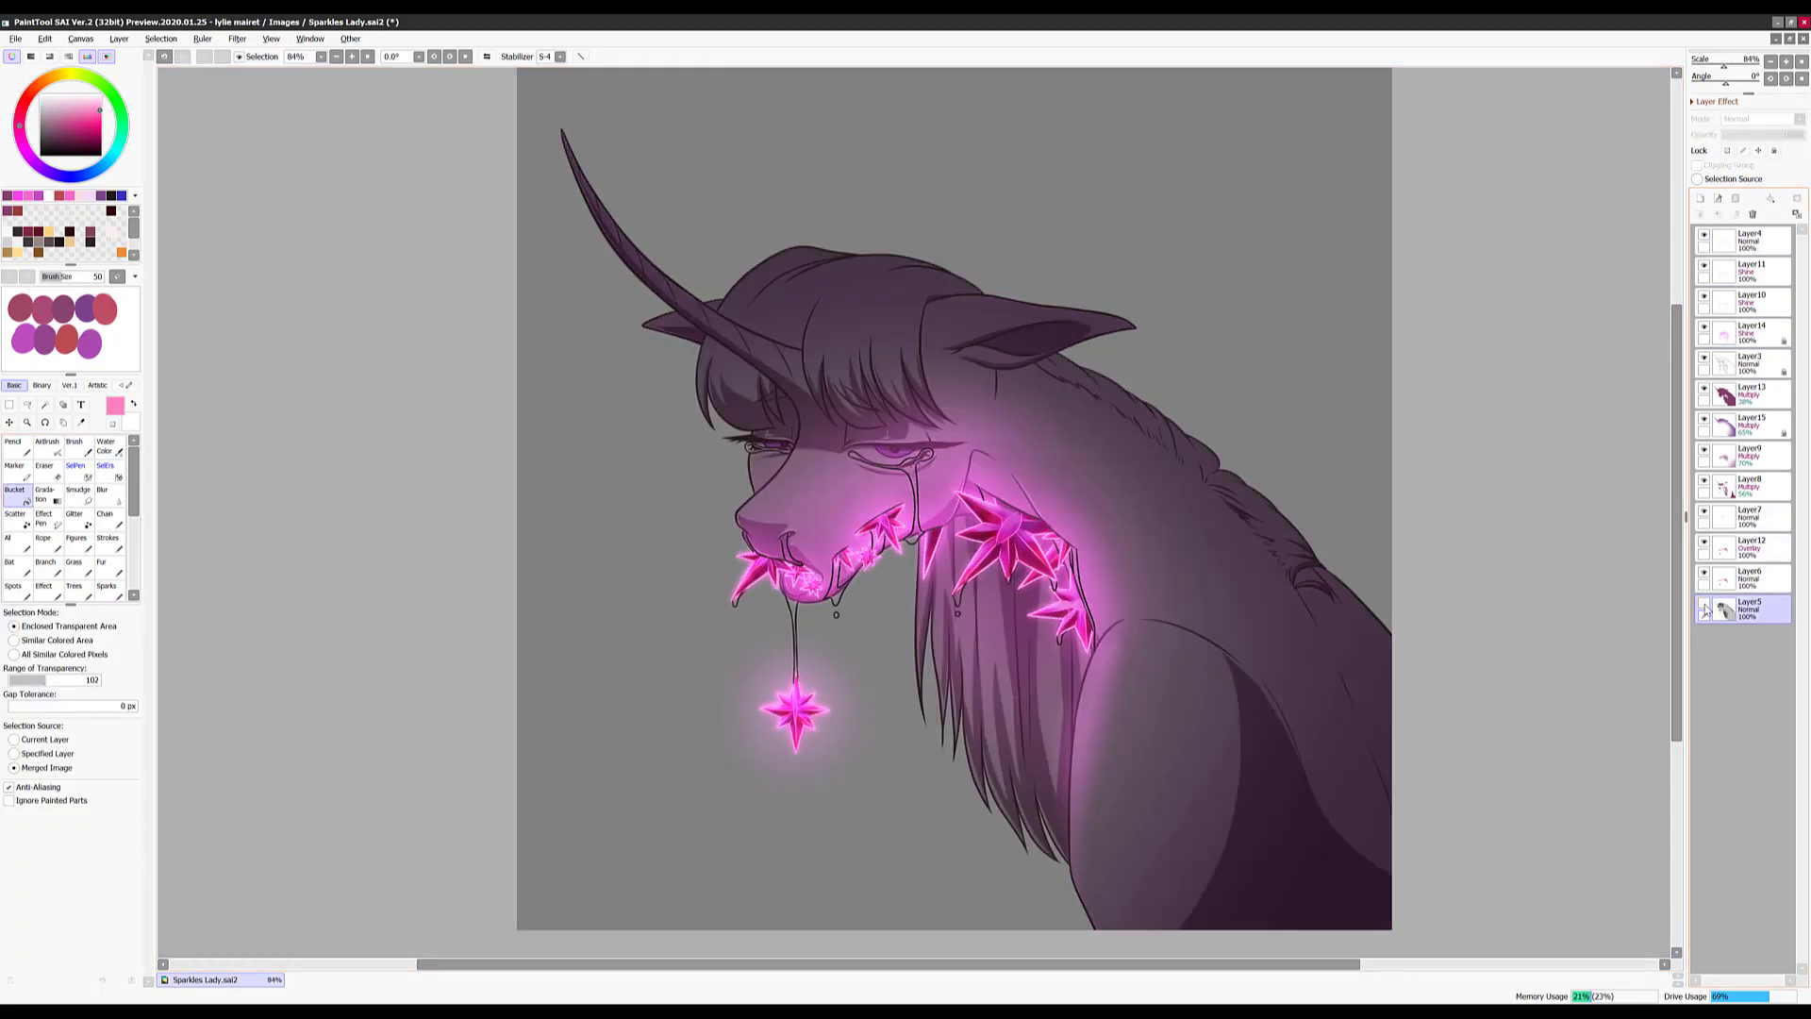
key(ctrl+u)
drag(1471, 205, 1365, 205)
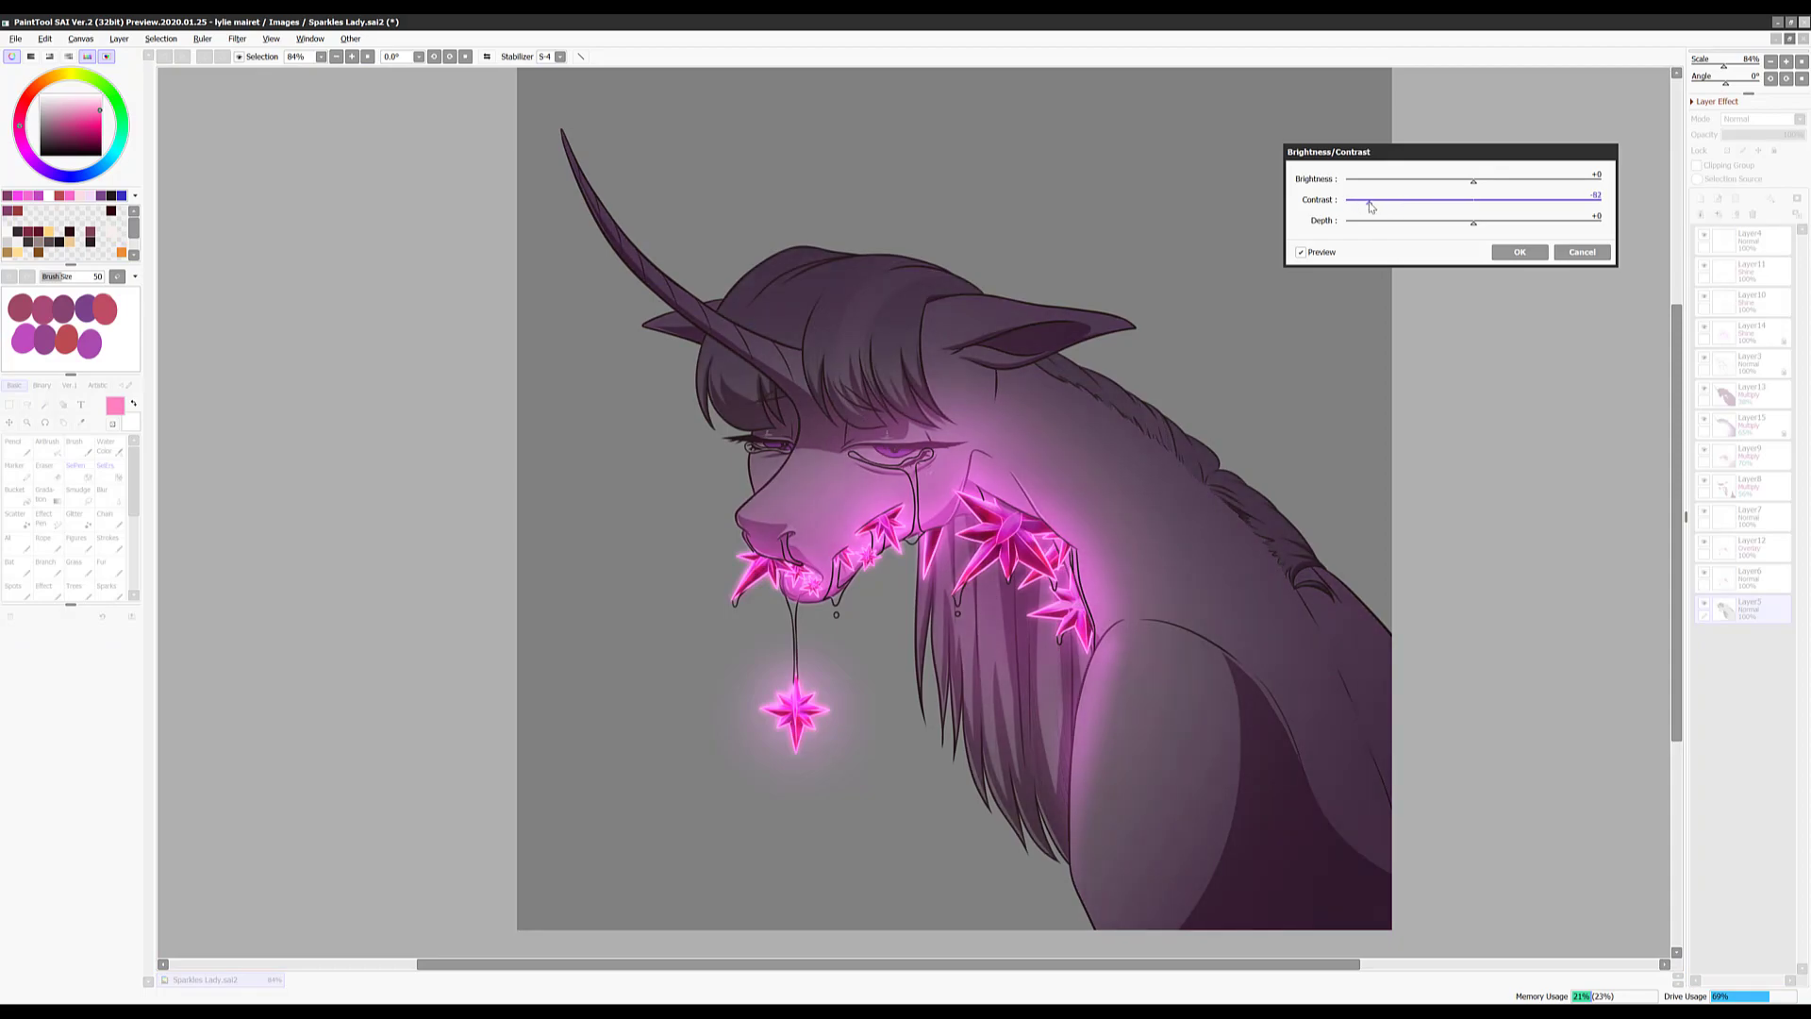
key(Return)
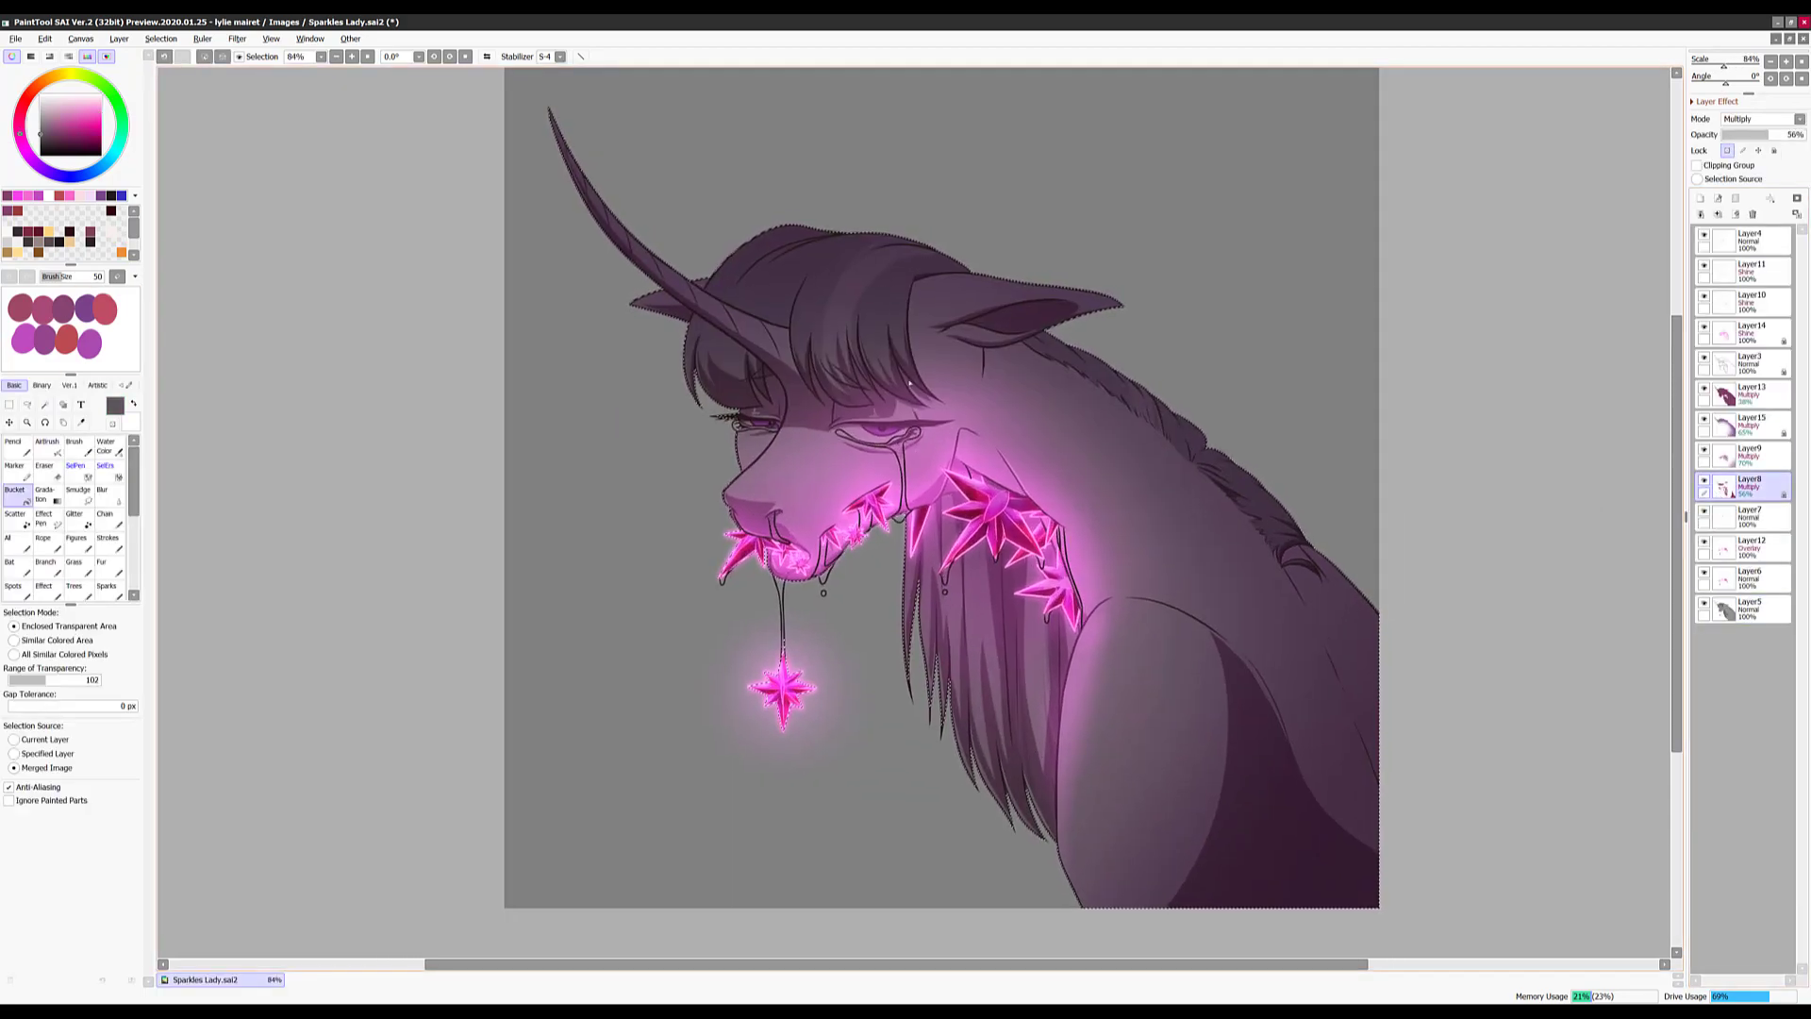
click(1728, 456)
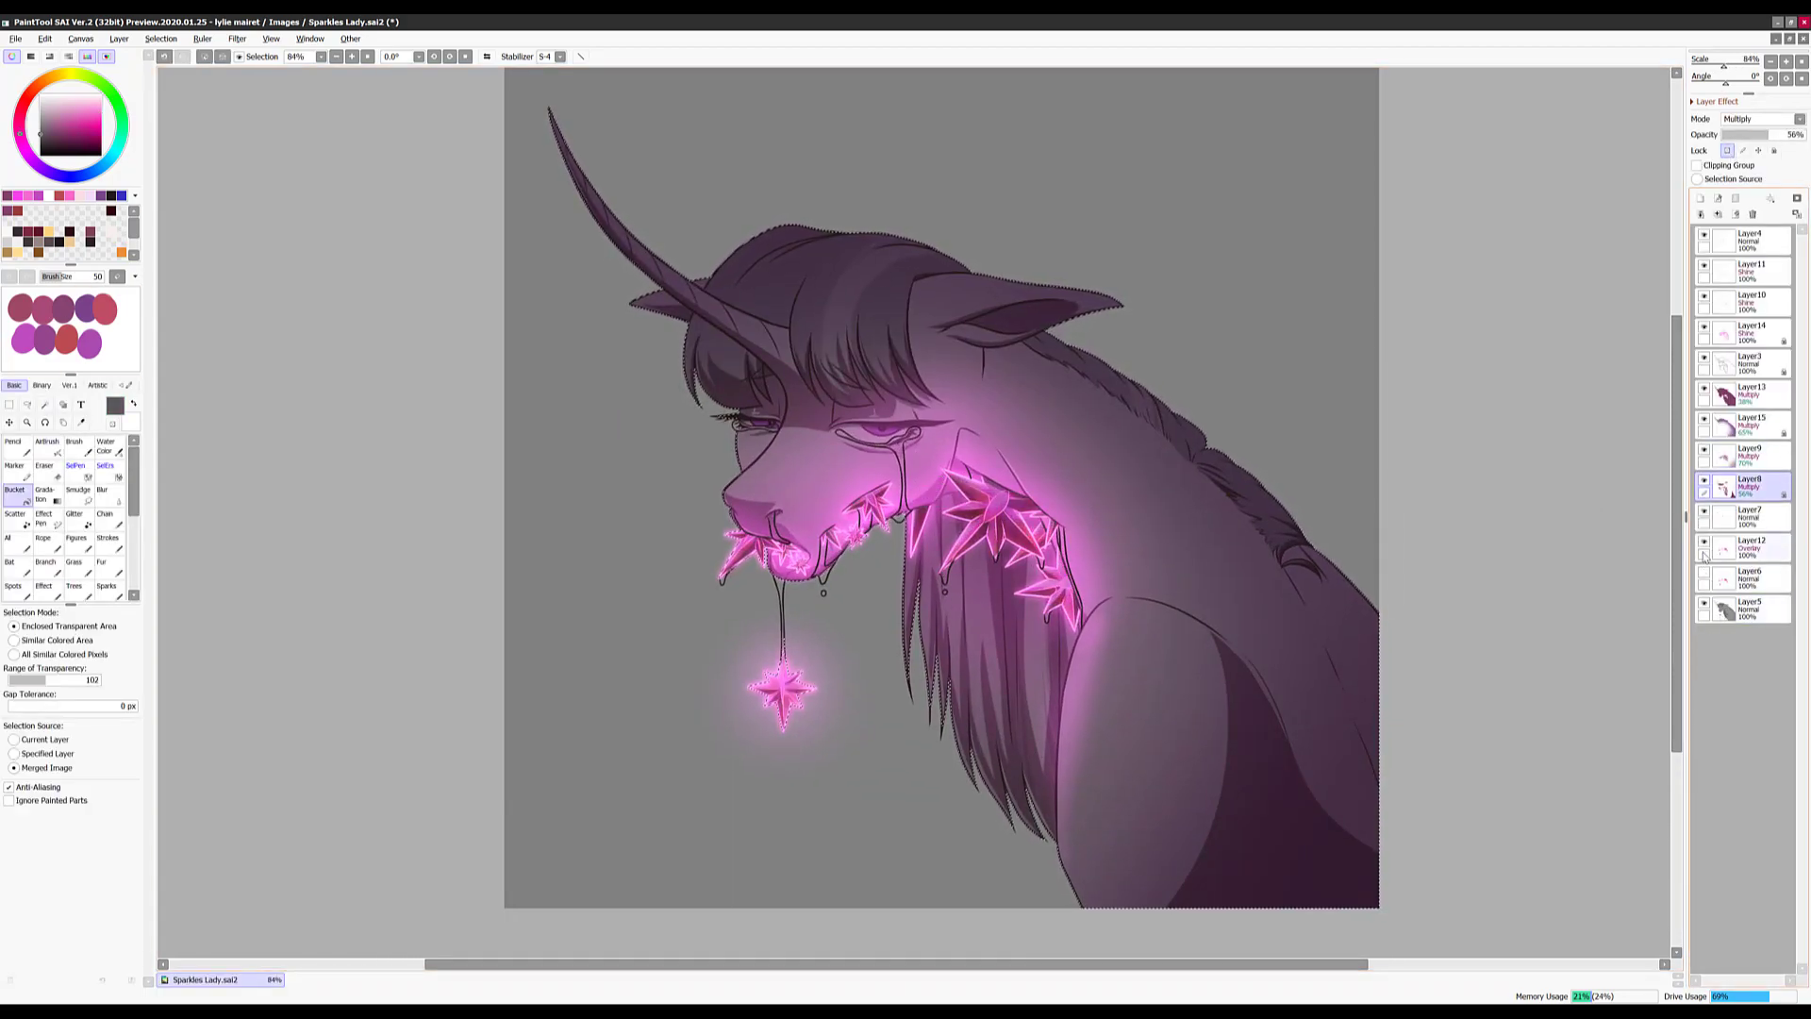
key(ctrl+z)
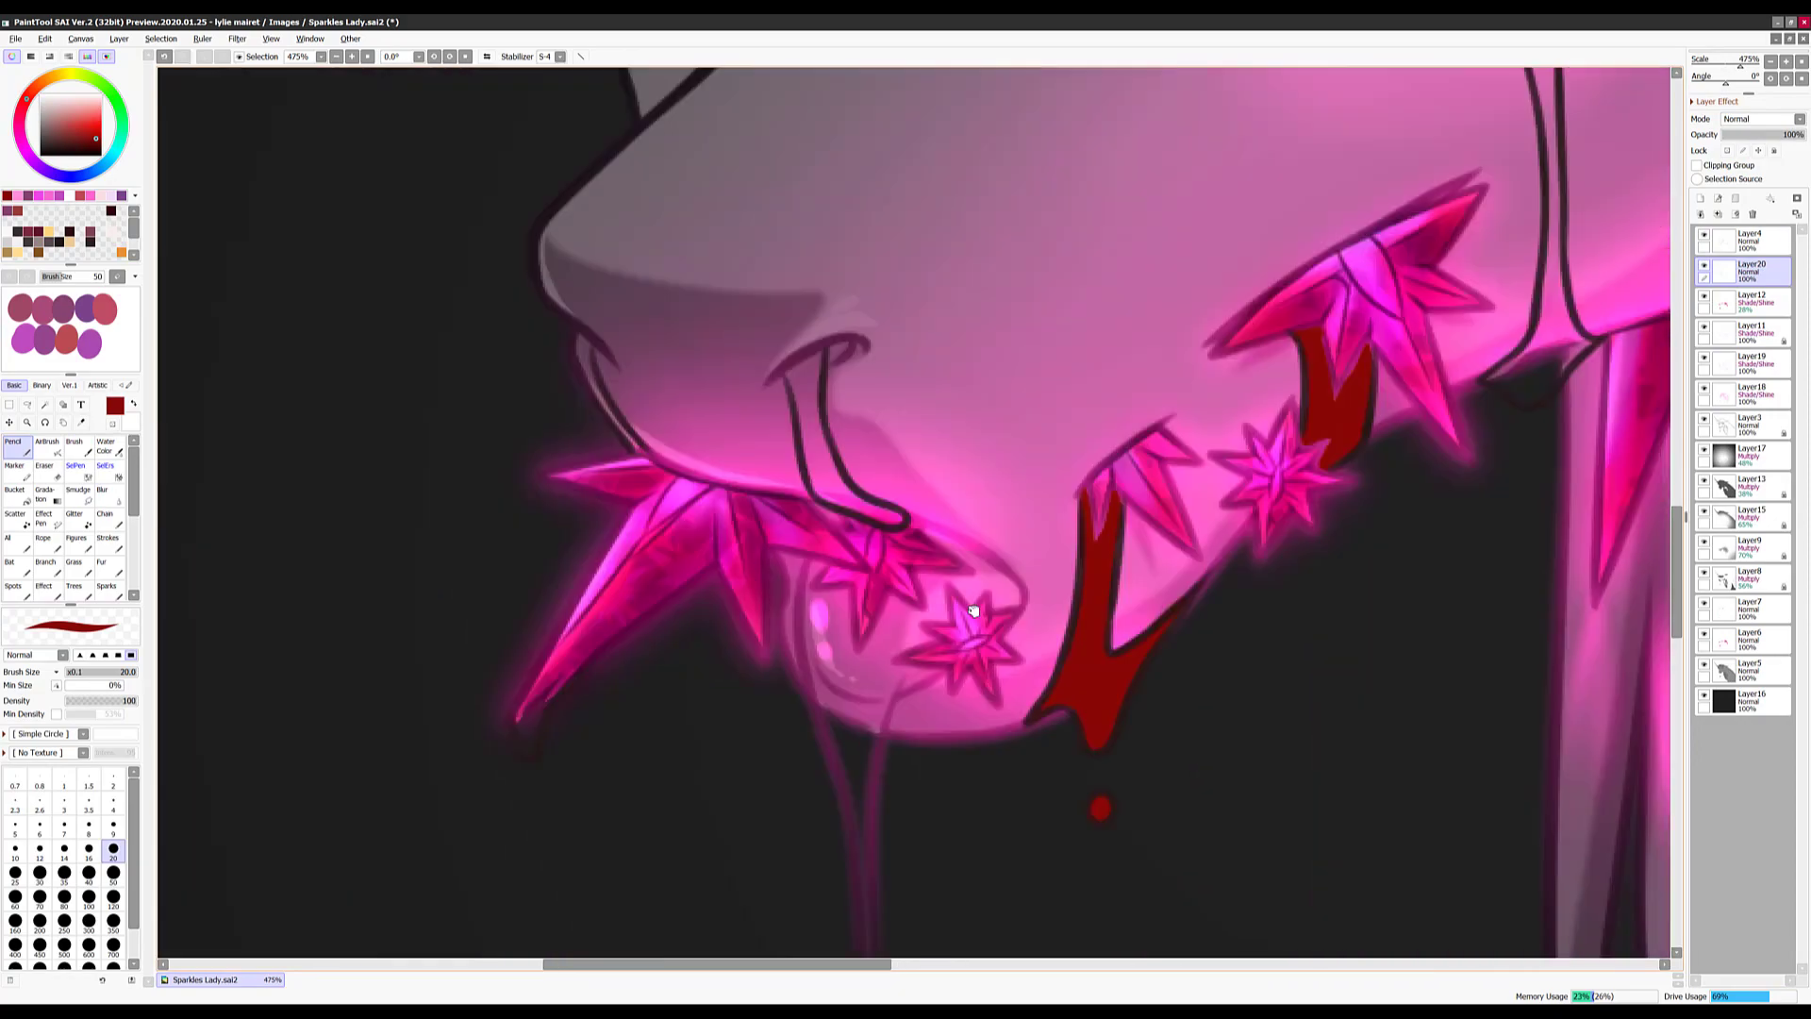
Fill the drip running from the nostril with dark red using the Pencil at size 20
drag(901, 533, 825, 382)
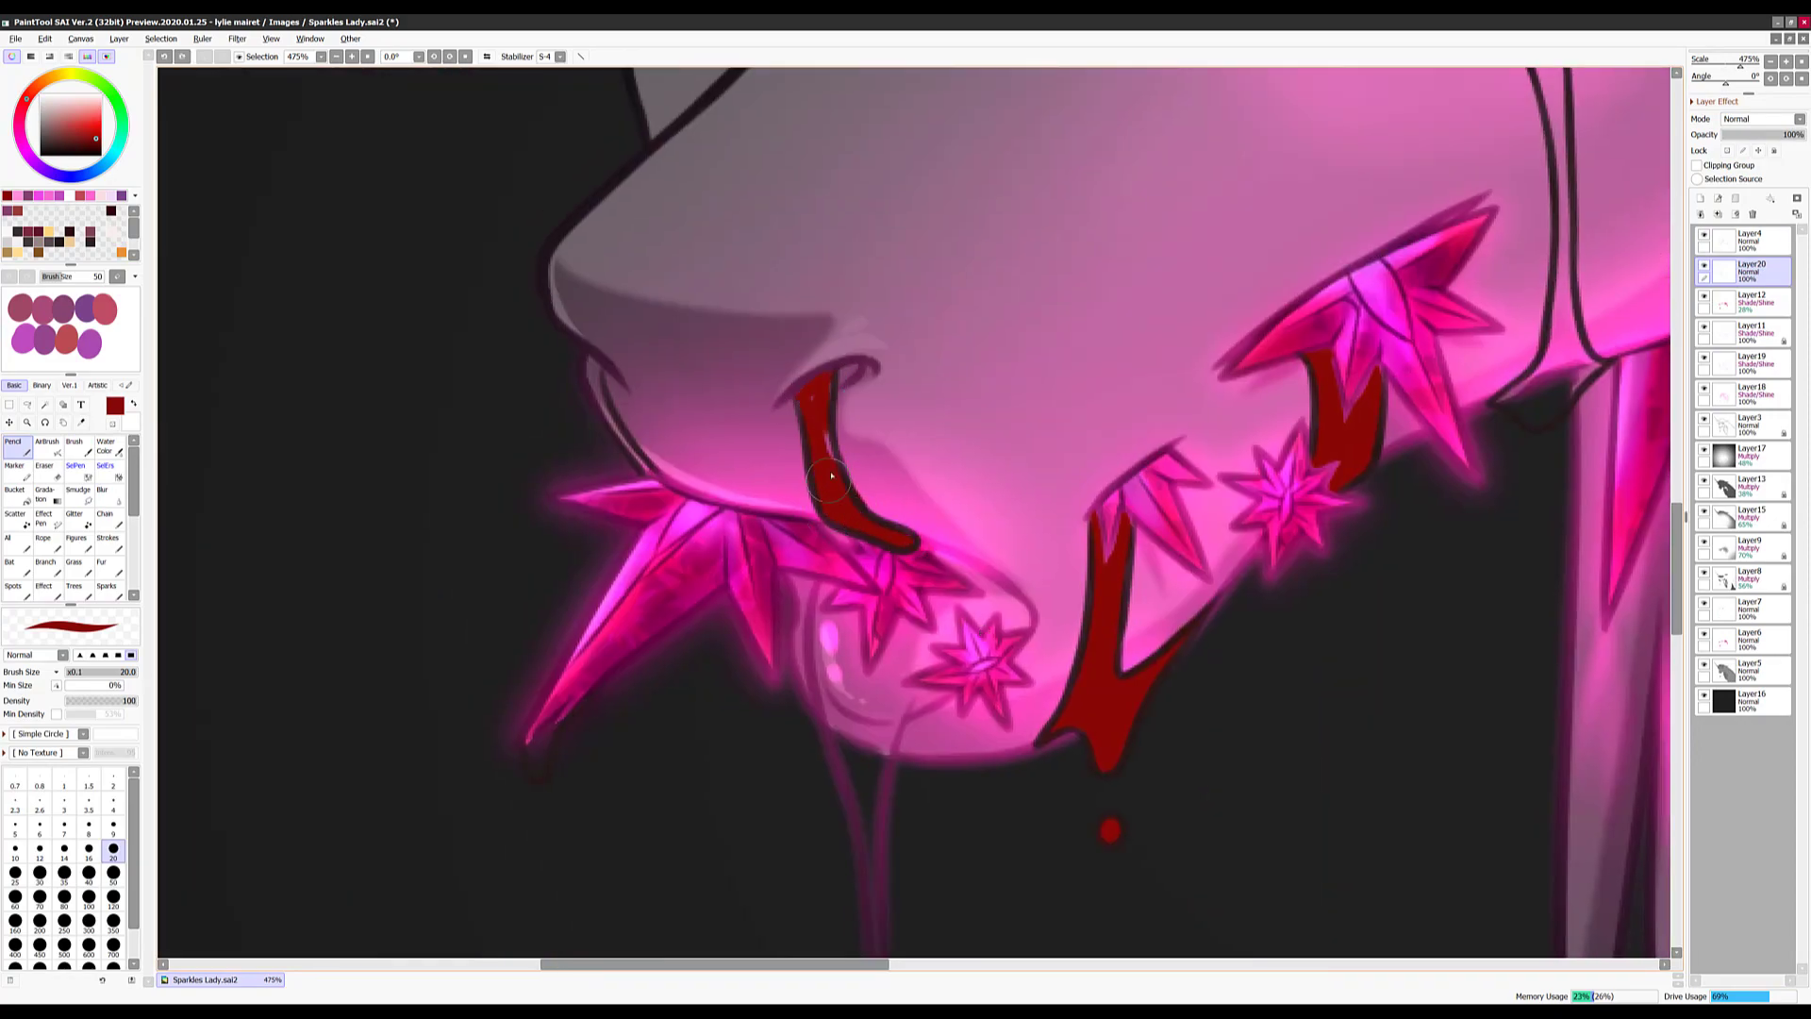
Fill the drips along the nose and chin, the muzzle stars and the mouth pool with dark red using the Pencil at size 20
drag(598, 366, 743, 246)
drag(677, 642, 785, 456)
drag(904, 536, 799, 443)
drag(864, 491, 858, 384)
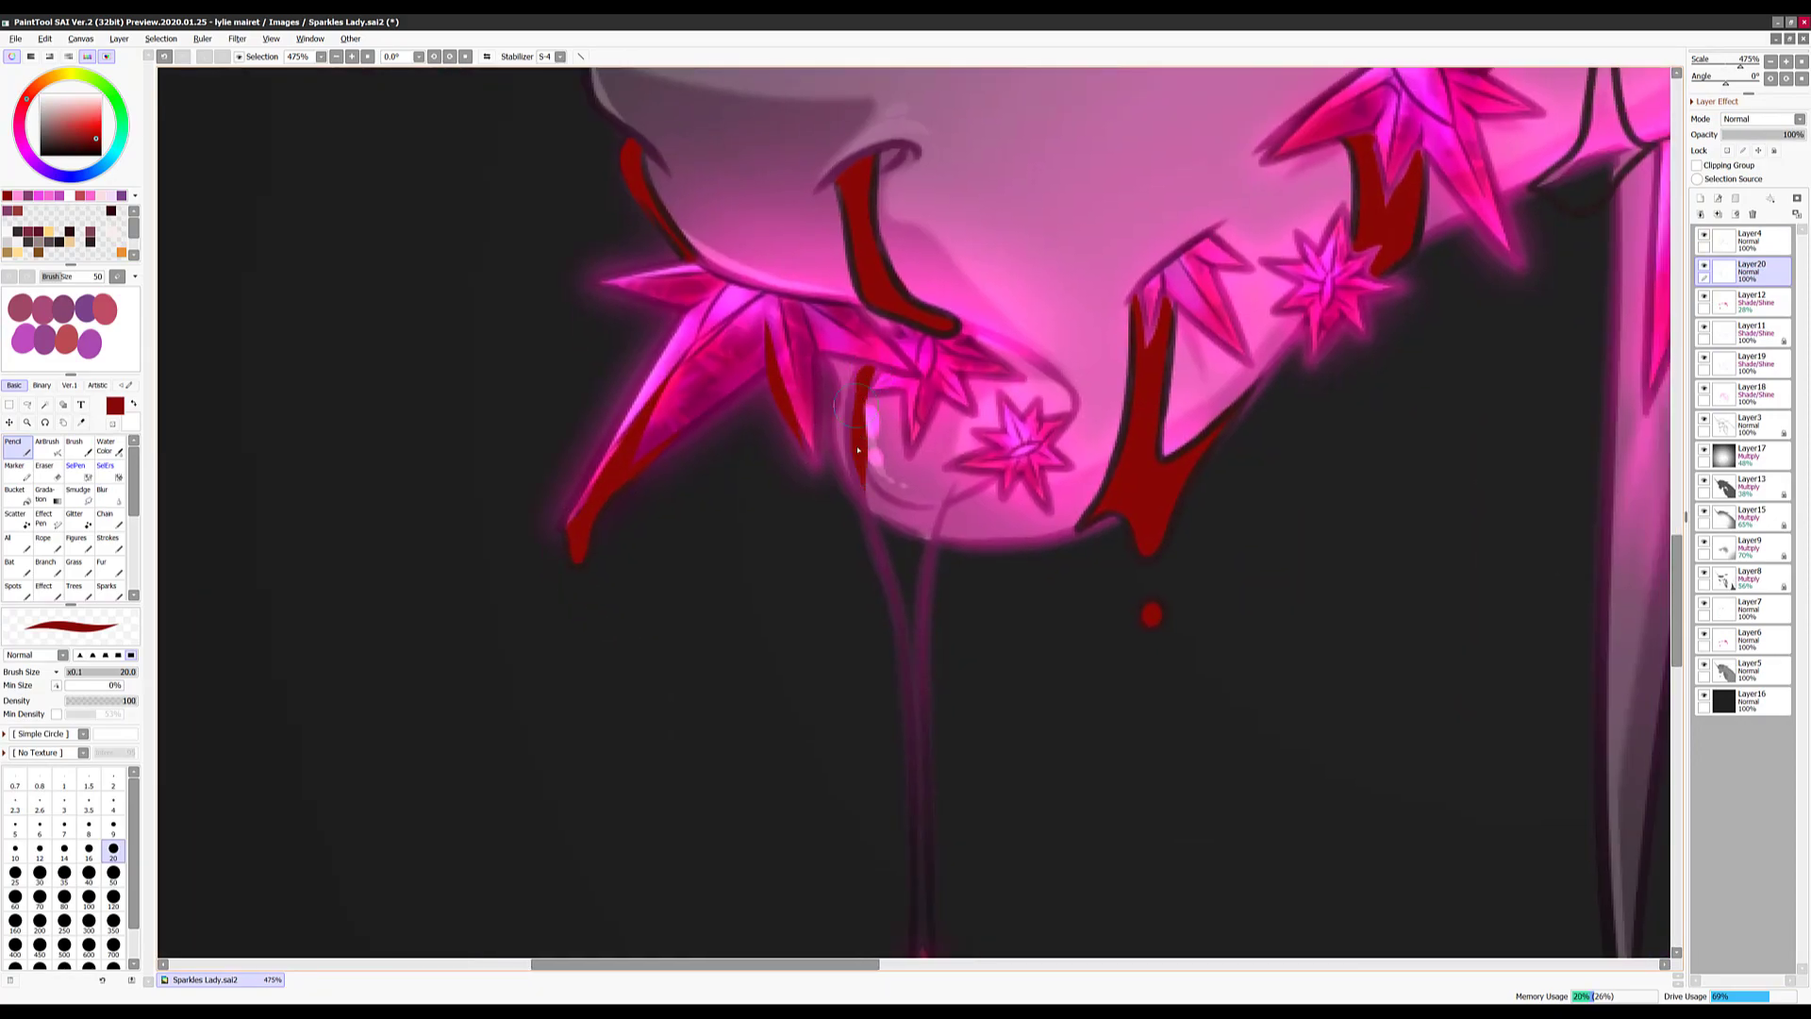
drag(959, 471, 925, 504)
mouse_move(978, 404)
mouse_down()
mouse_move(953, 455)
mouse_move(951, 435)
mouse_up()
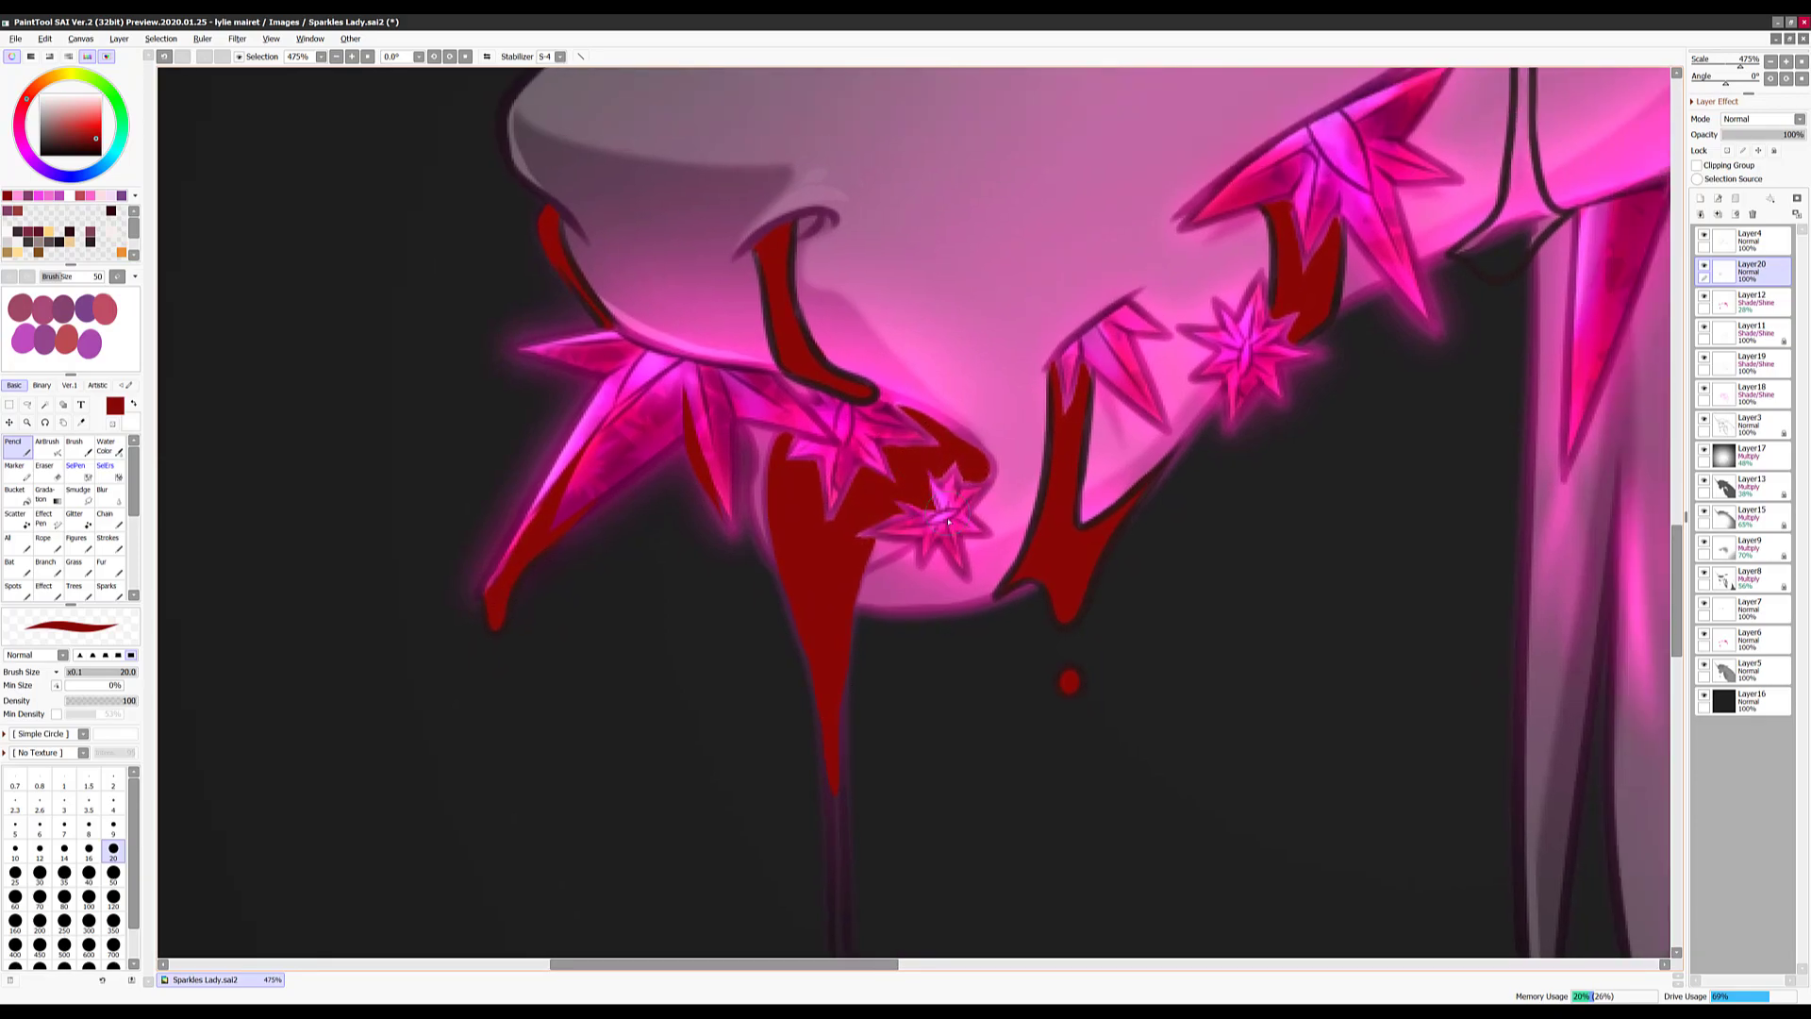
drag(1090, 357, 851, 514)
drag(1036, 481, 955, 530)
Paint dark red over the shaded spikes, edges and drips of the large cheek star and the smaller neck stars
mouse_move(1046, 369)
mouse_down()
mouse_move(954, 441)
mouse_move(650, 480)
mouse_move(380, 253)
mouse_up()
drag(778, 651, 1024, 368)
mouse_move(1061, 490)
mouse_down()
mouse_move(1155, 161)
mouse_move(1146, 250)
mouse_up()
drag(1149, 414, 899, 502)
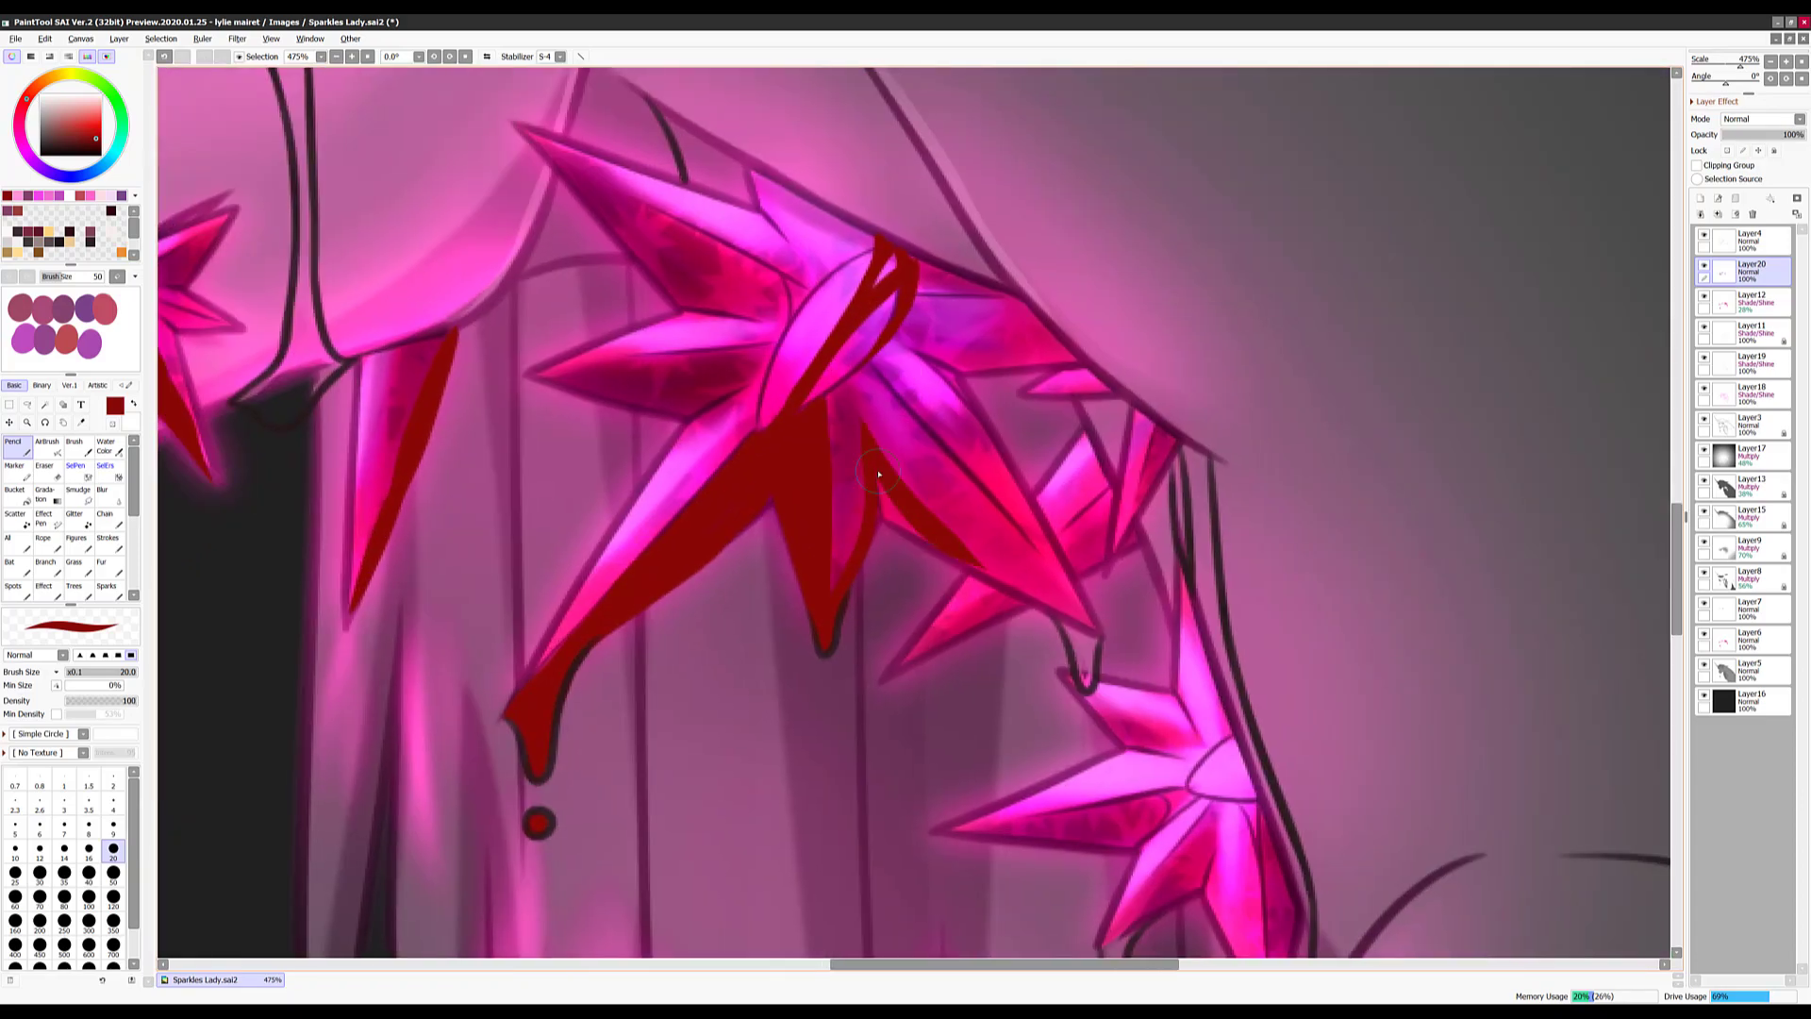
drag(542, 142, 693, 166)
drag(694, 166, 664, 283)
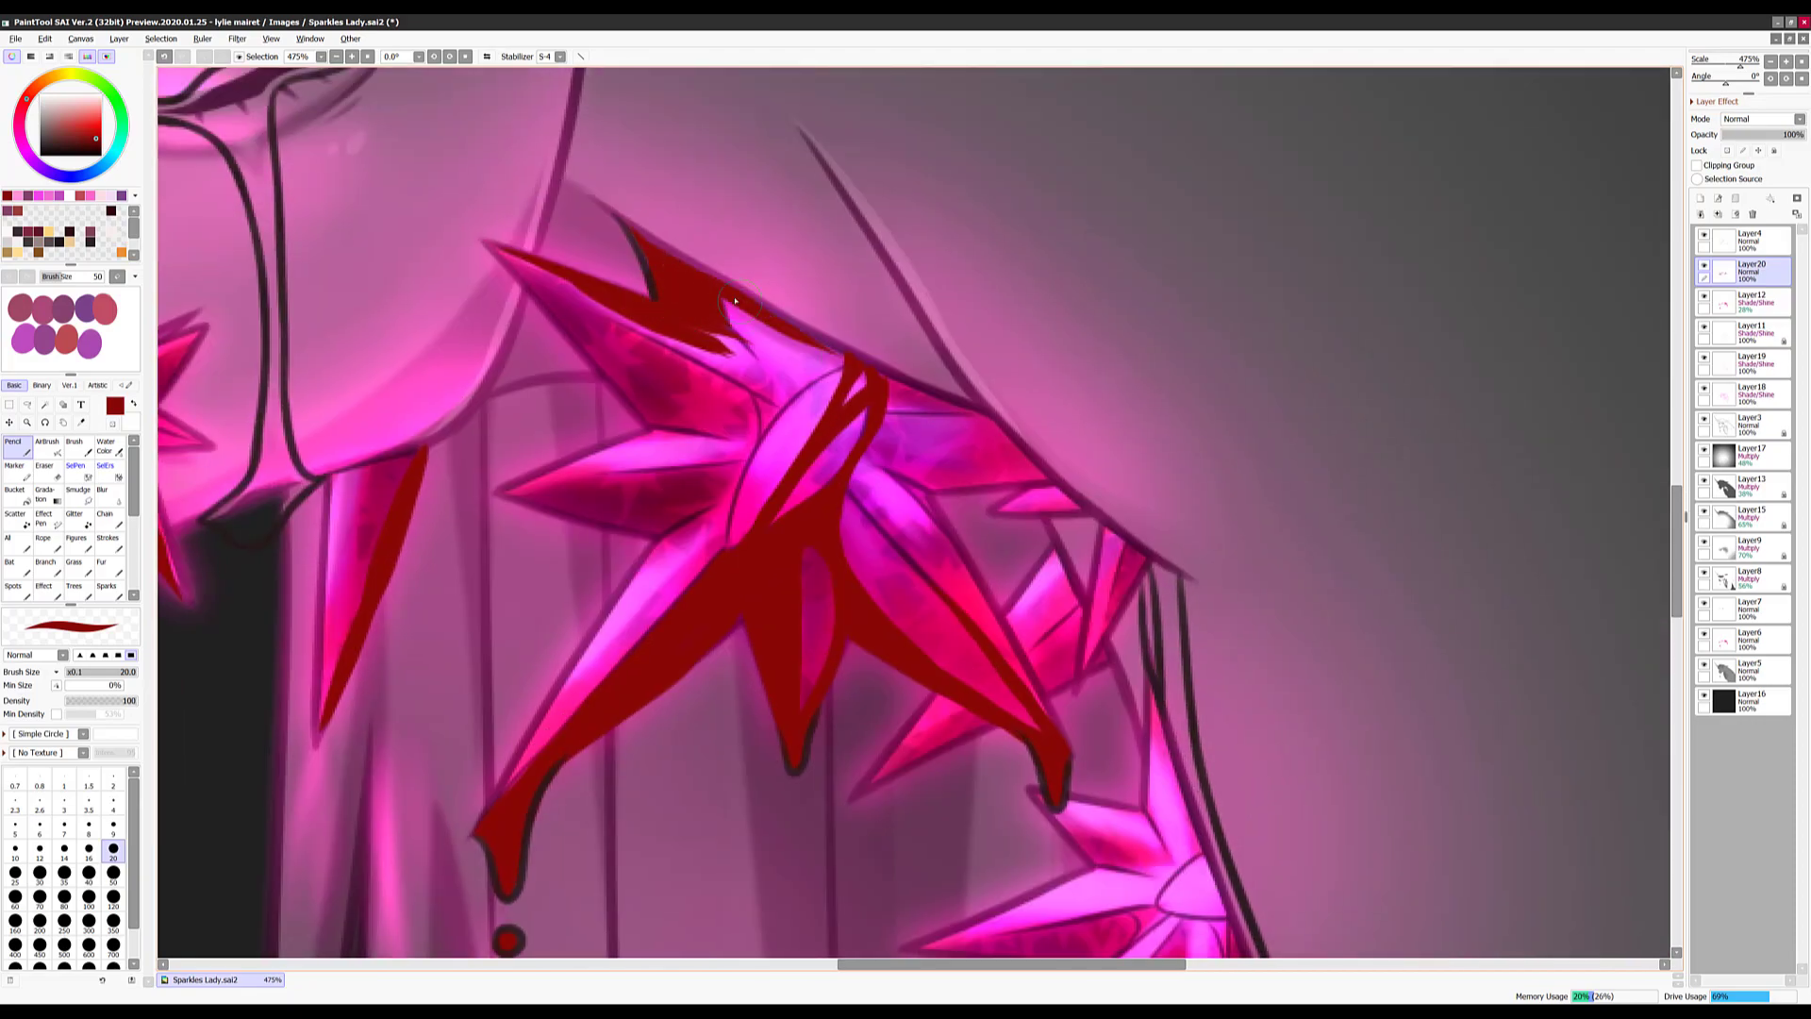
drag(1078, 695, 880, 479)
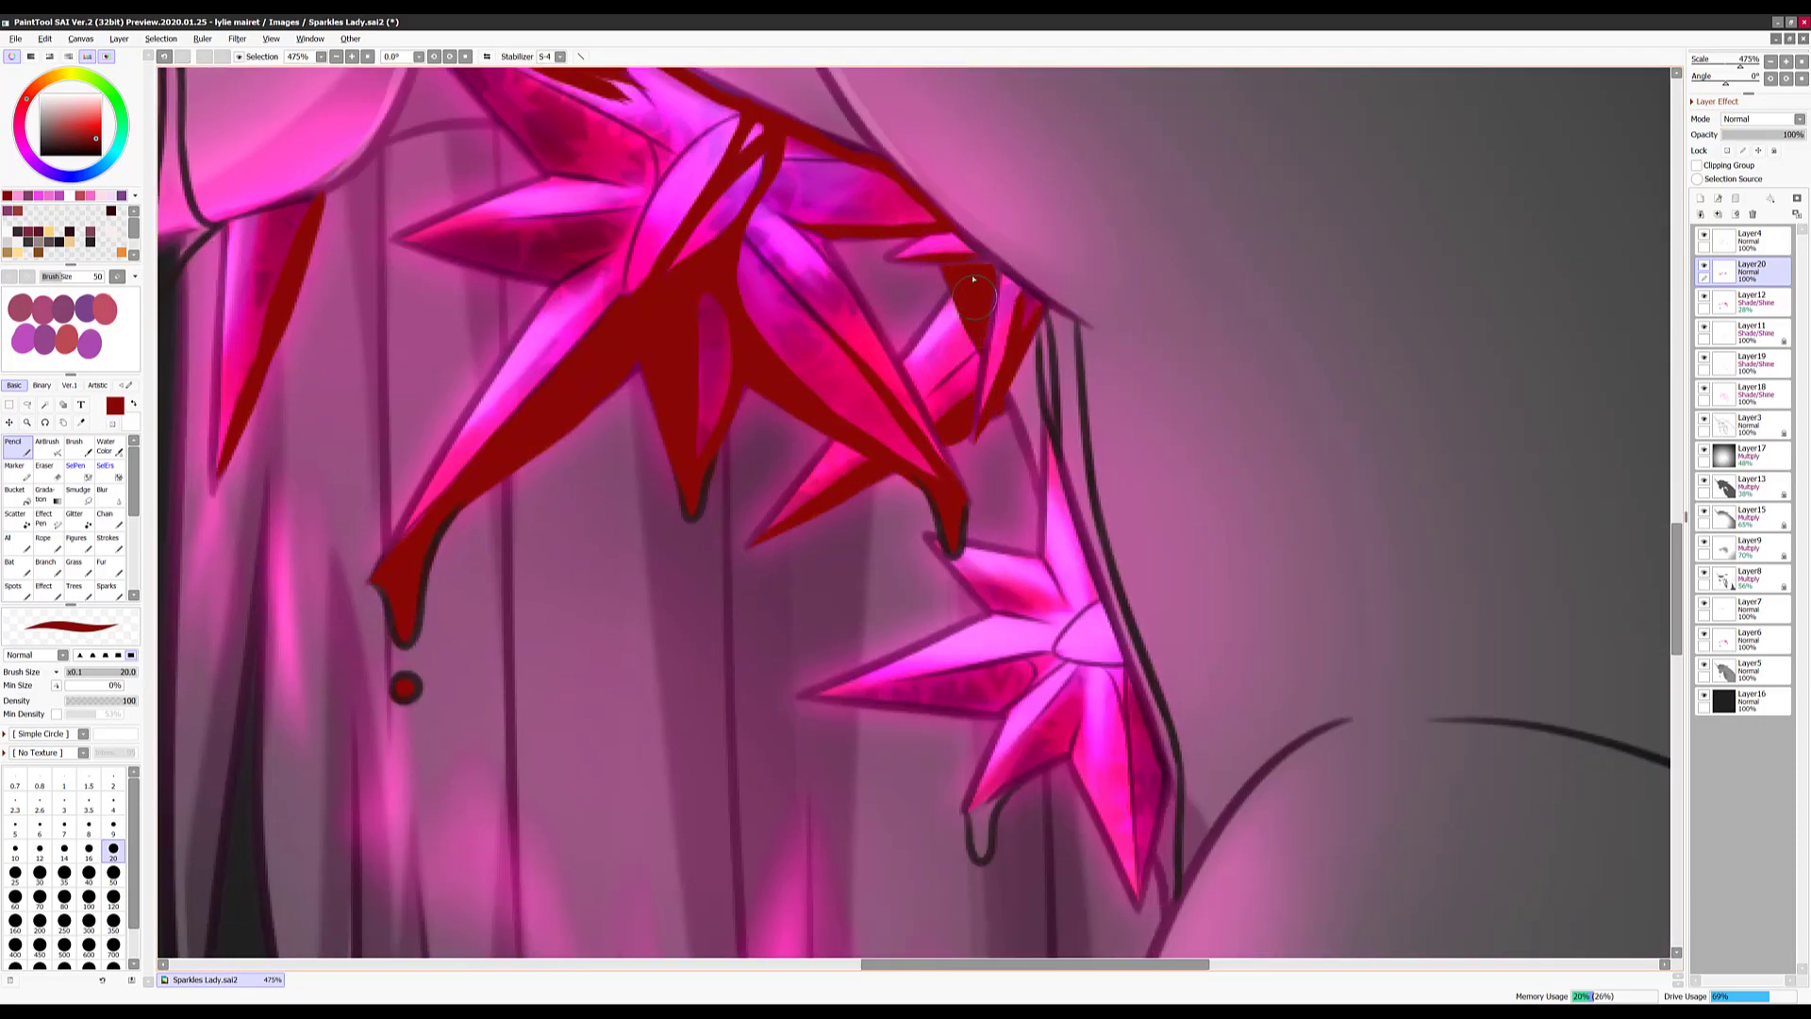
drag(1051, 316, 1169, 759)
drag(982, 803, 896, 561)
drag(896, 561, 886, 588)
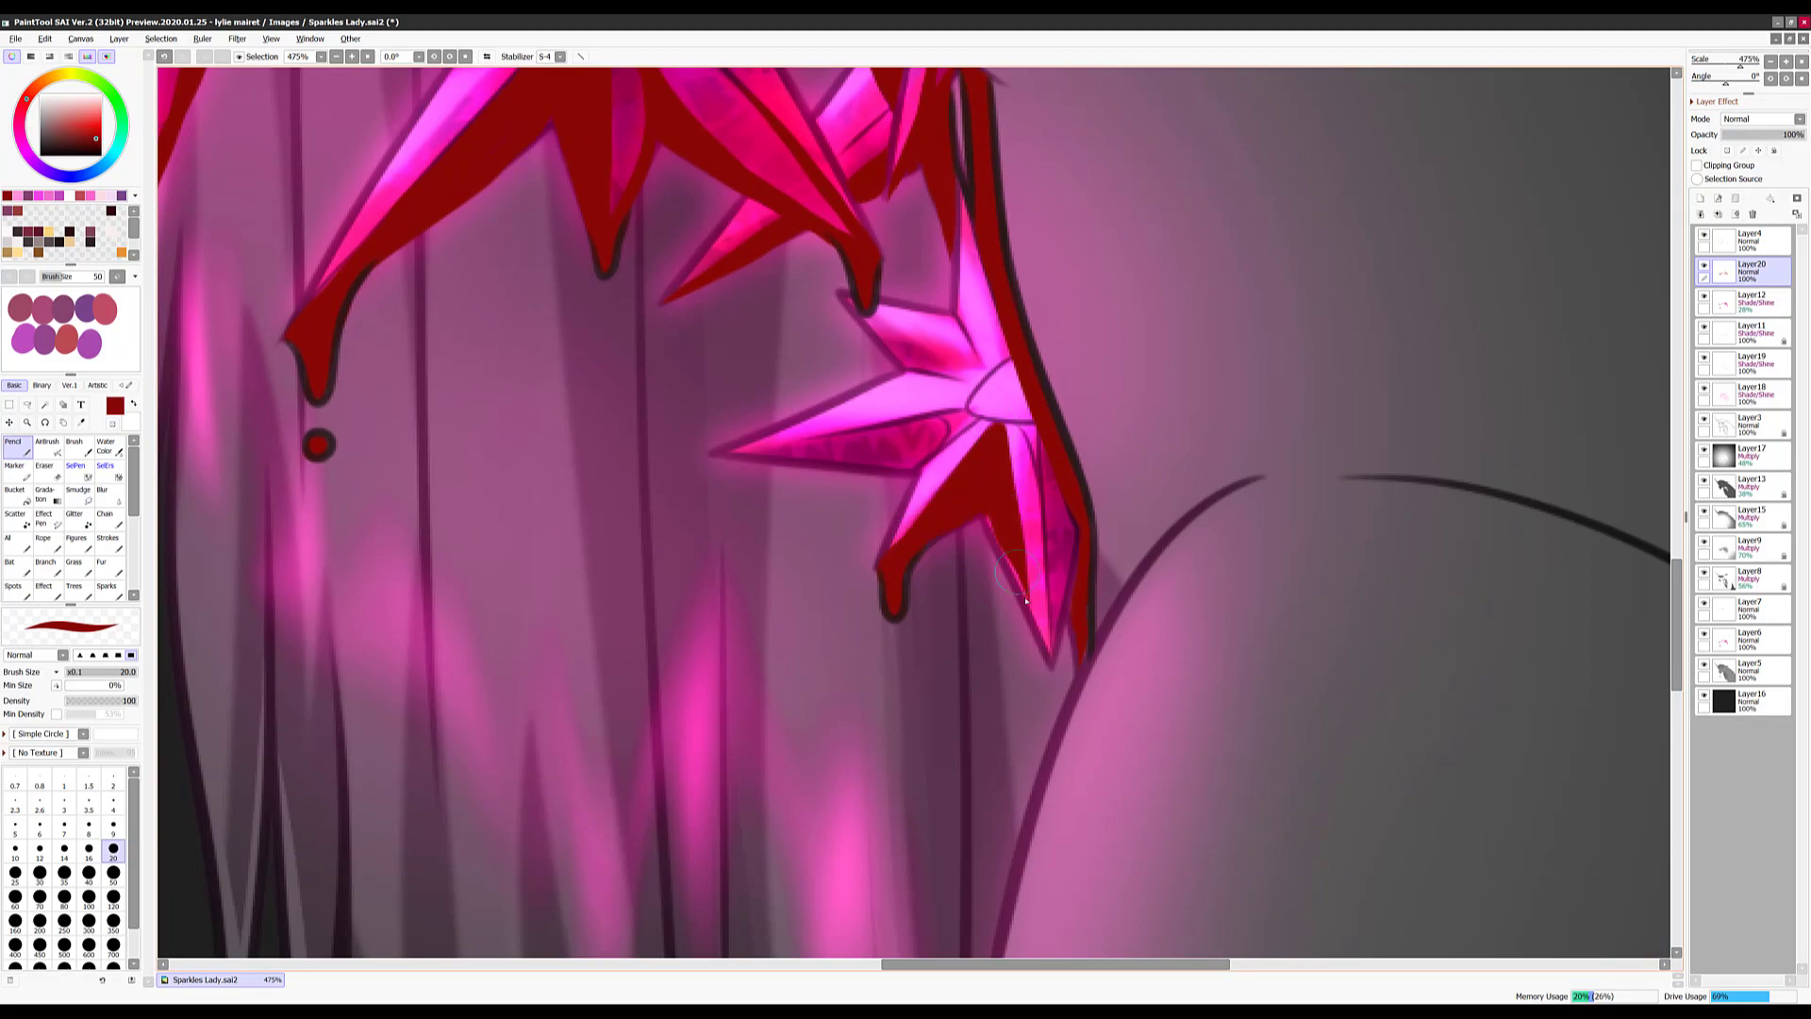
Paint dark red down the thin strand from the mouth and over the middle of the hanging star
scroll(891, 387, down, 1)
drag(891, 386, 732, 305)
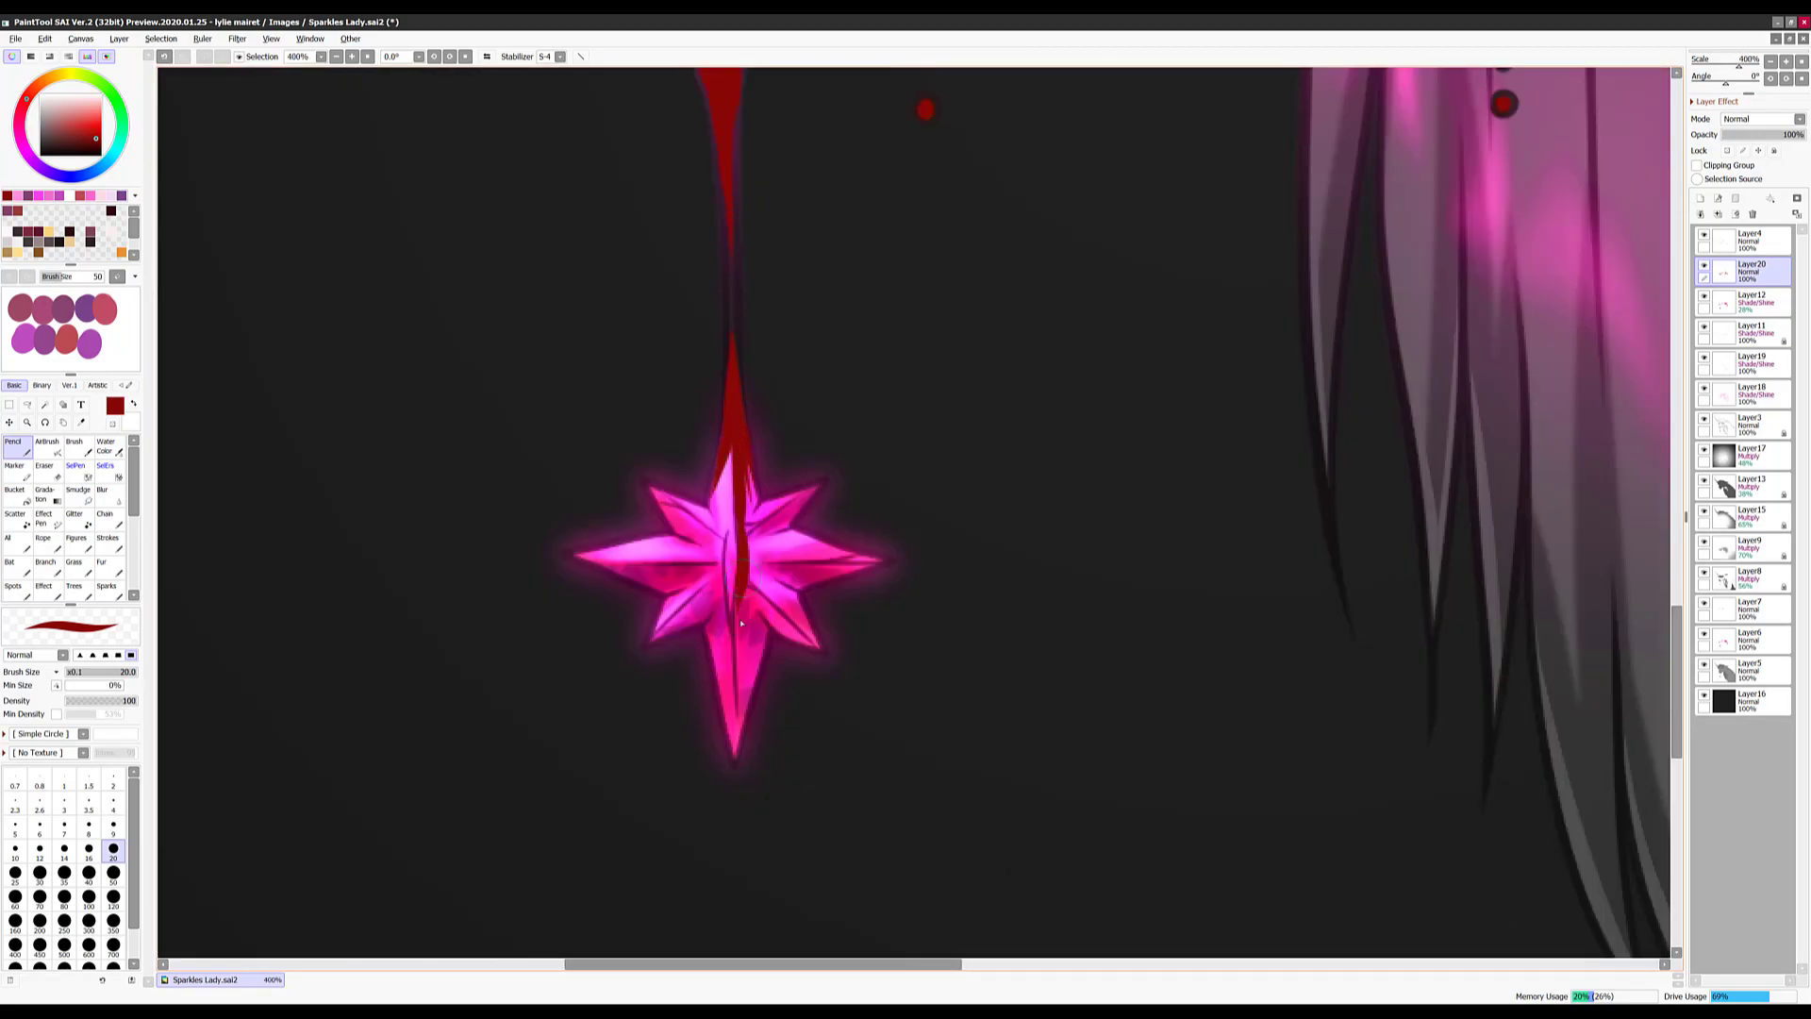
scroll(779, 629, down, 6)
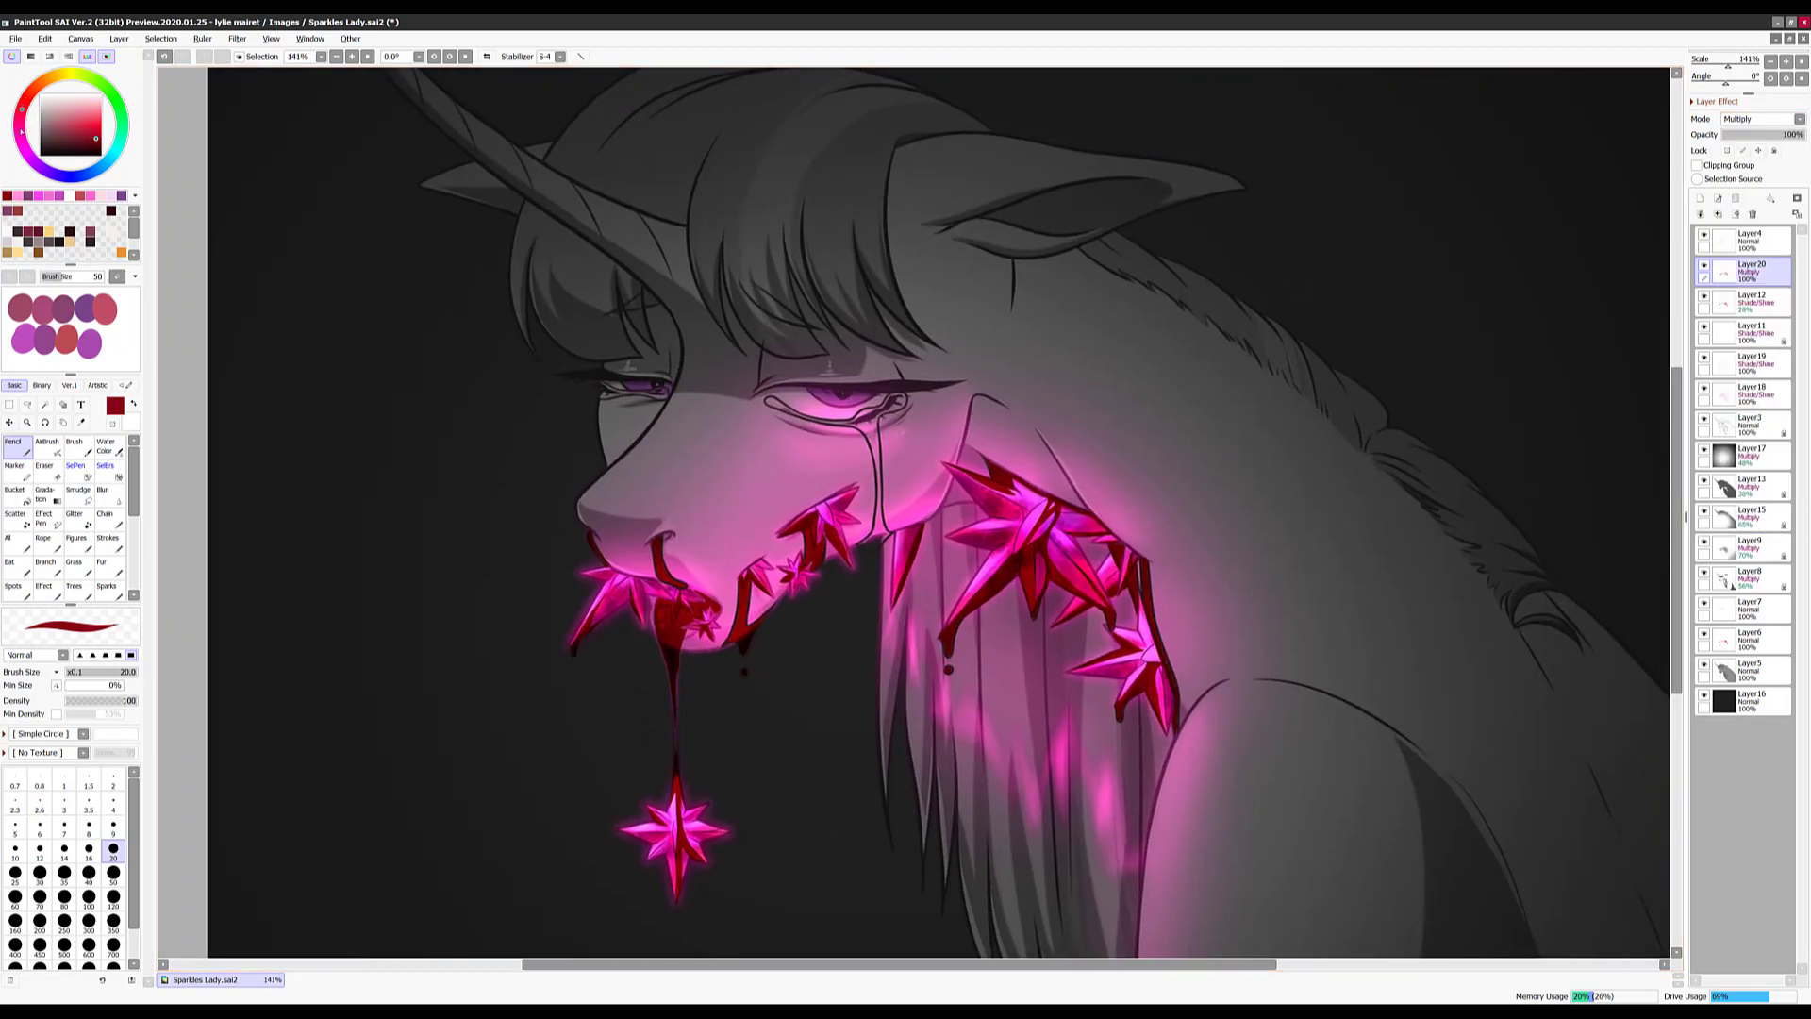
Recolour the drips crimson with the Bucket and tint the opacity-locked drip and tear outlines using the Airbrush at size 350
click(15, 492)
click(1750, 241)
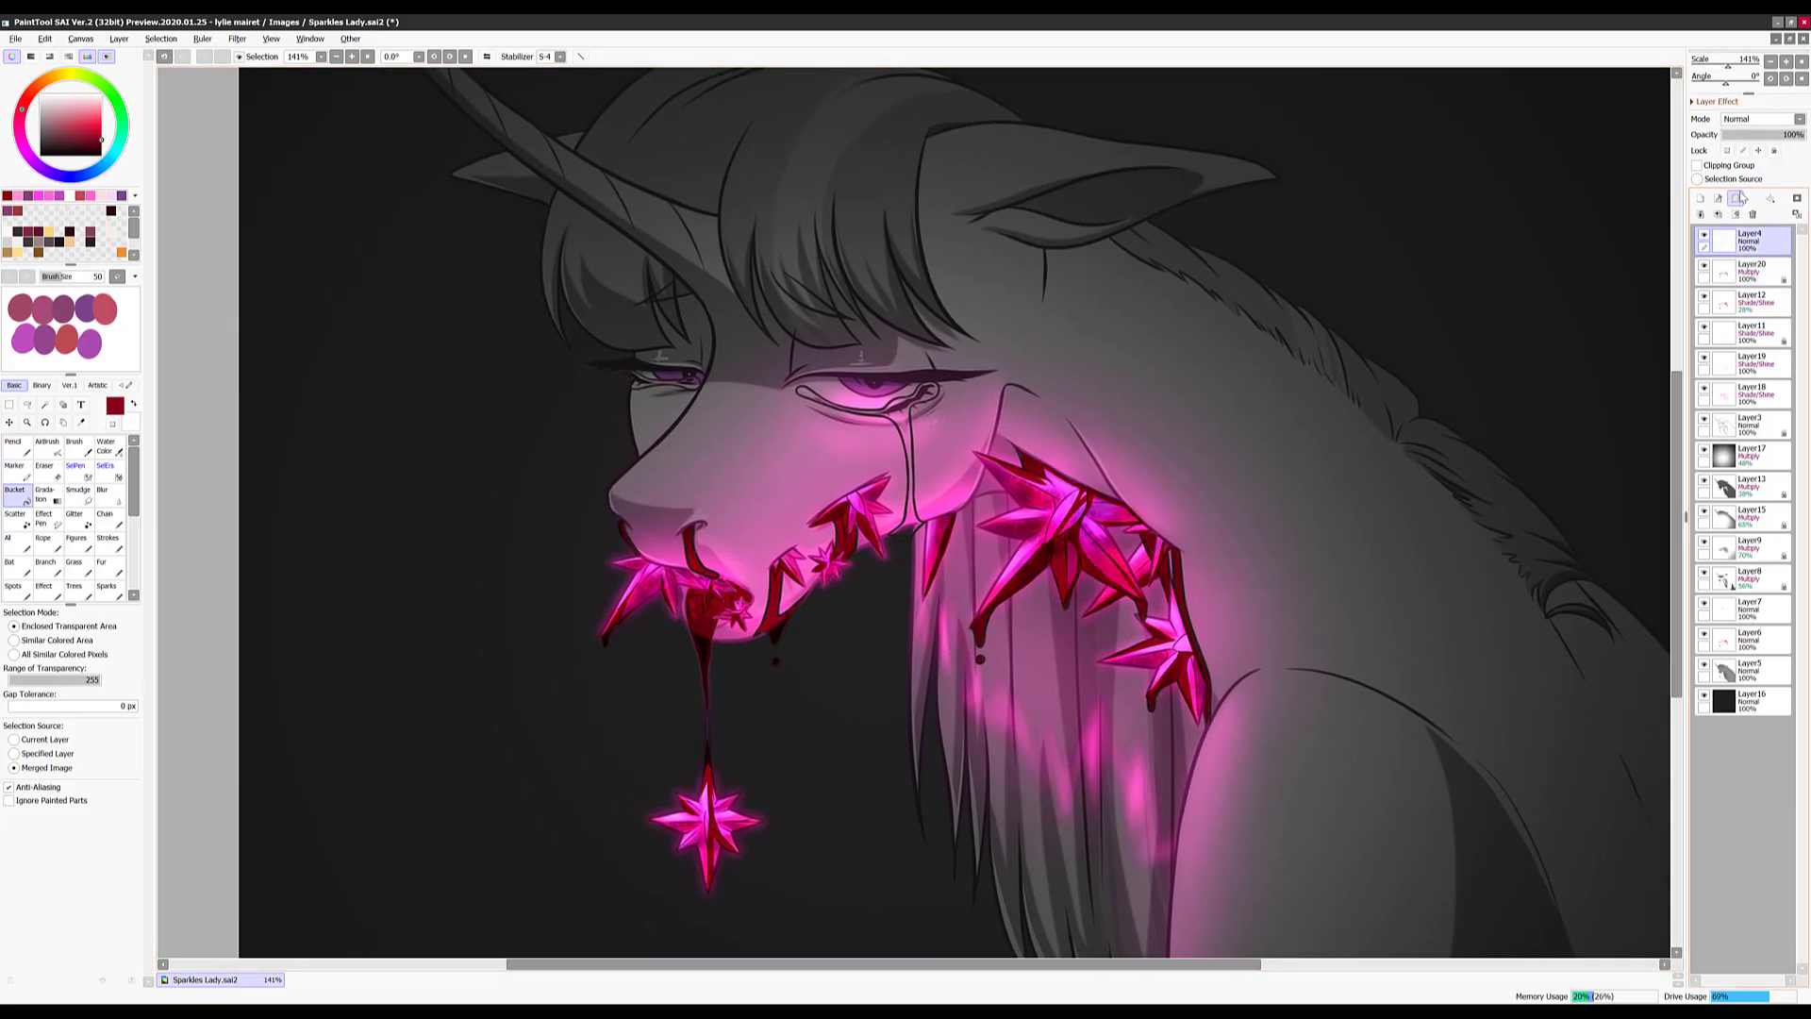
click(30, 447)
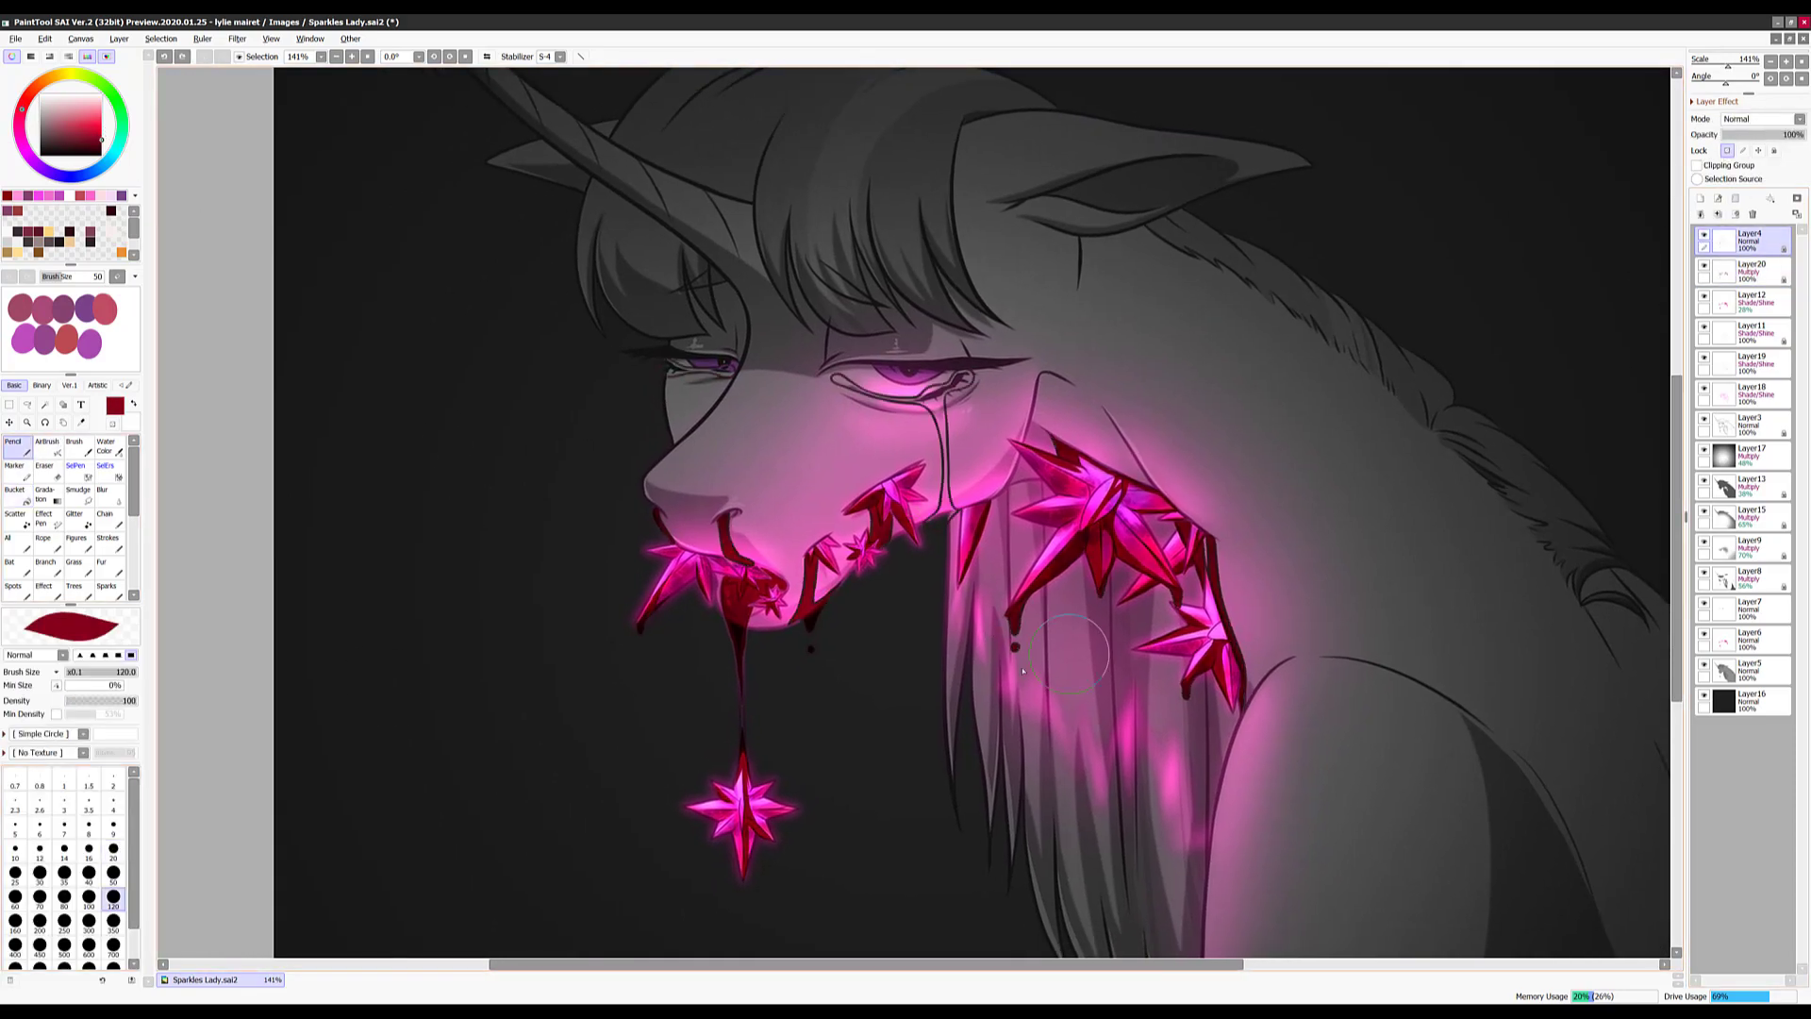
click(48, 446)
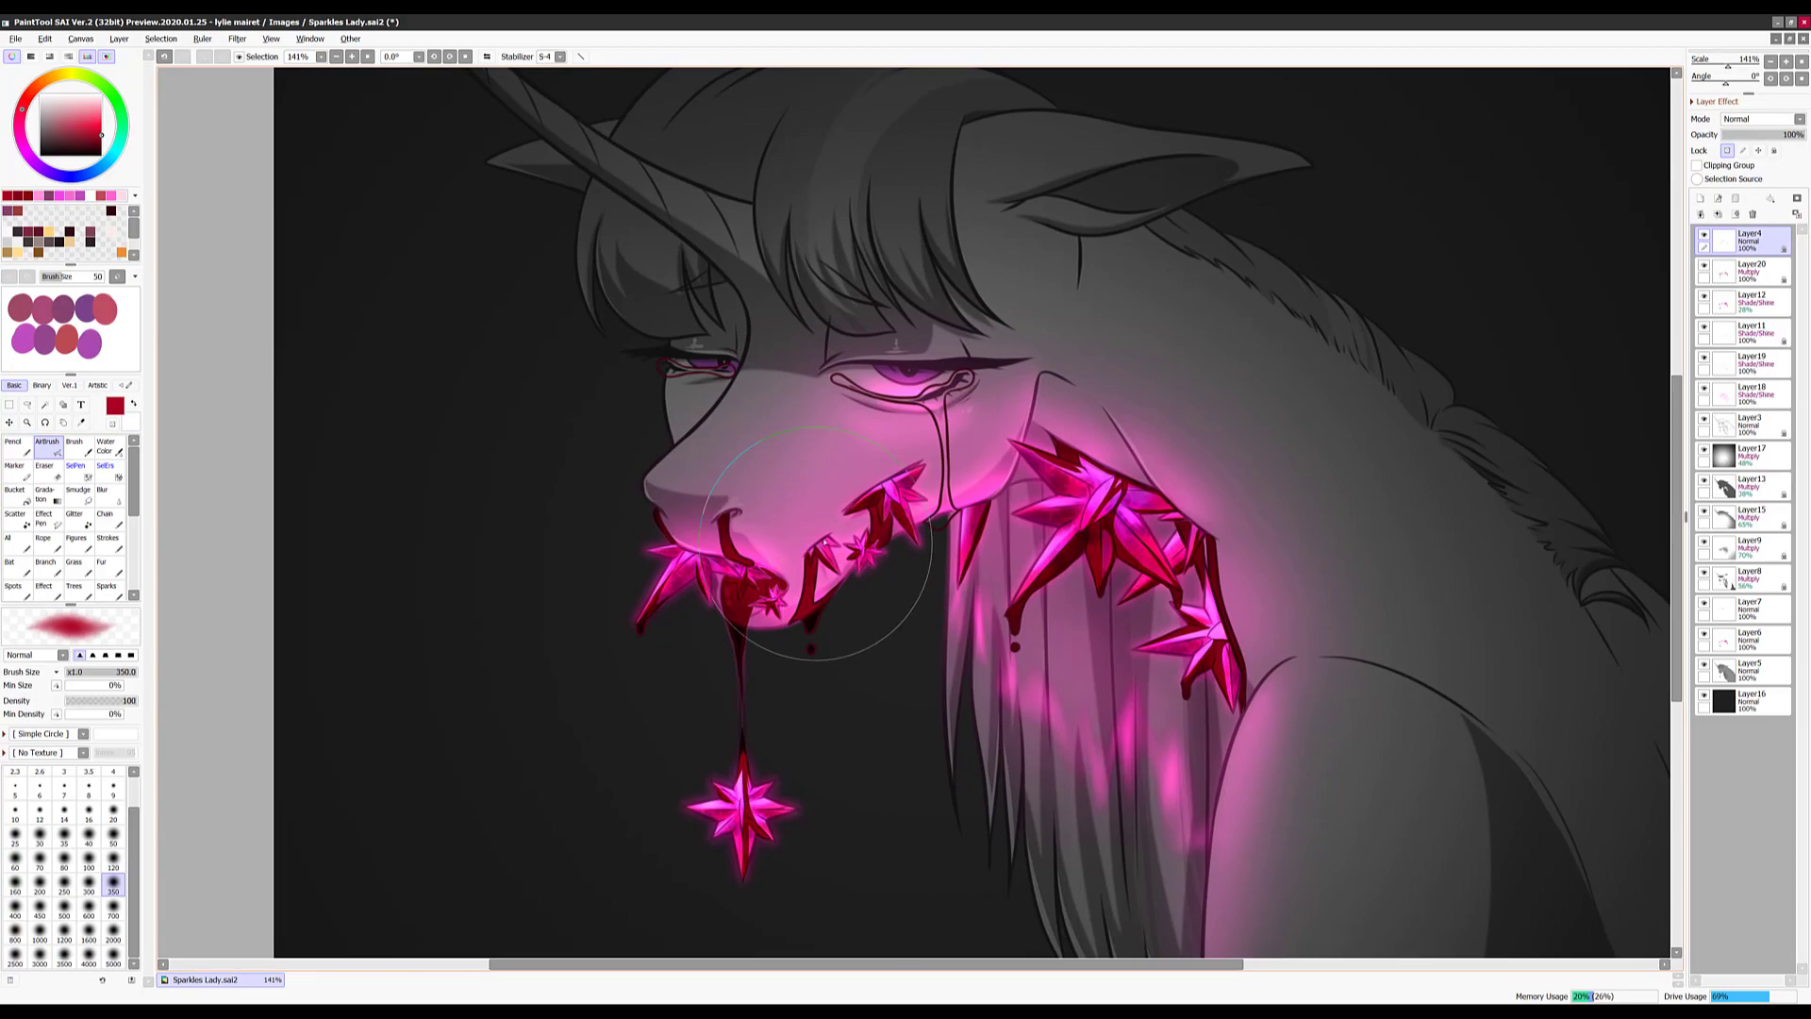
click(103, 147)
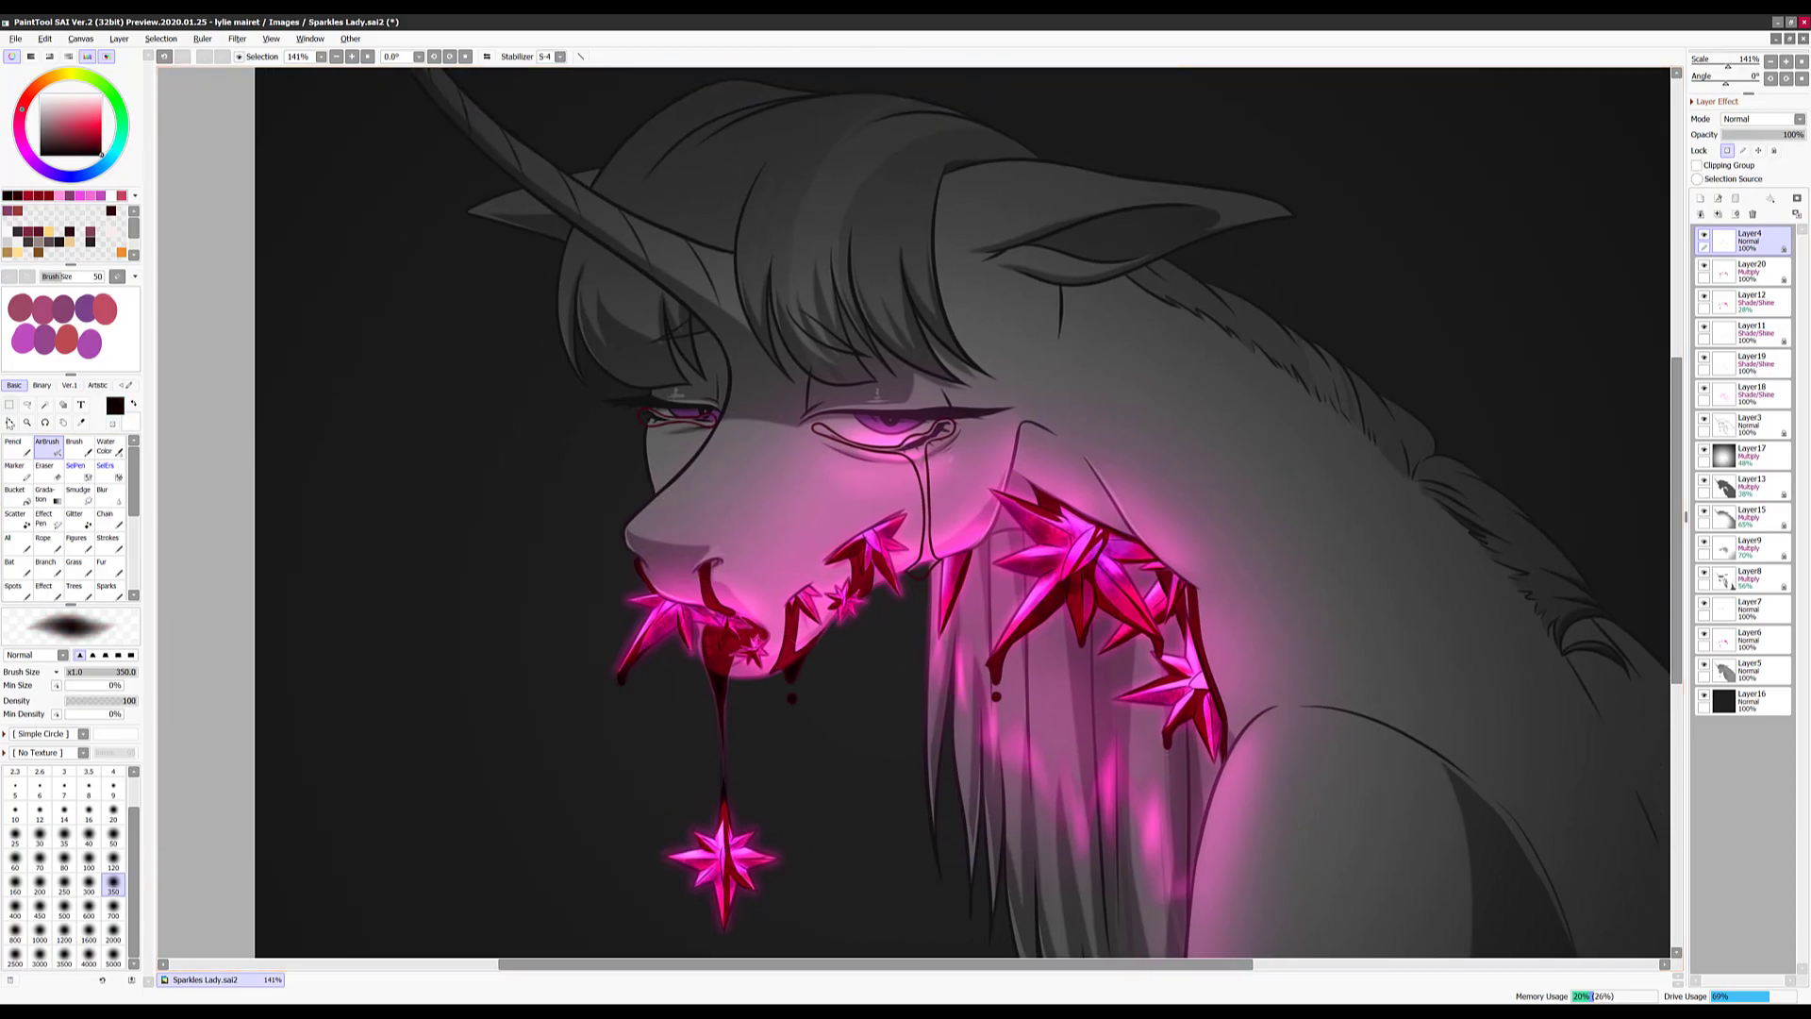
Turn the tear outlines under both eyes white and fill the tears on a new layer with the Pencil at size 20
key(l)
drag(674, 332, 899, 498)
click(1719, 199)
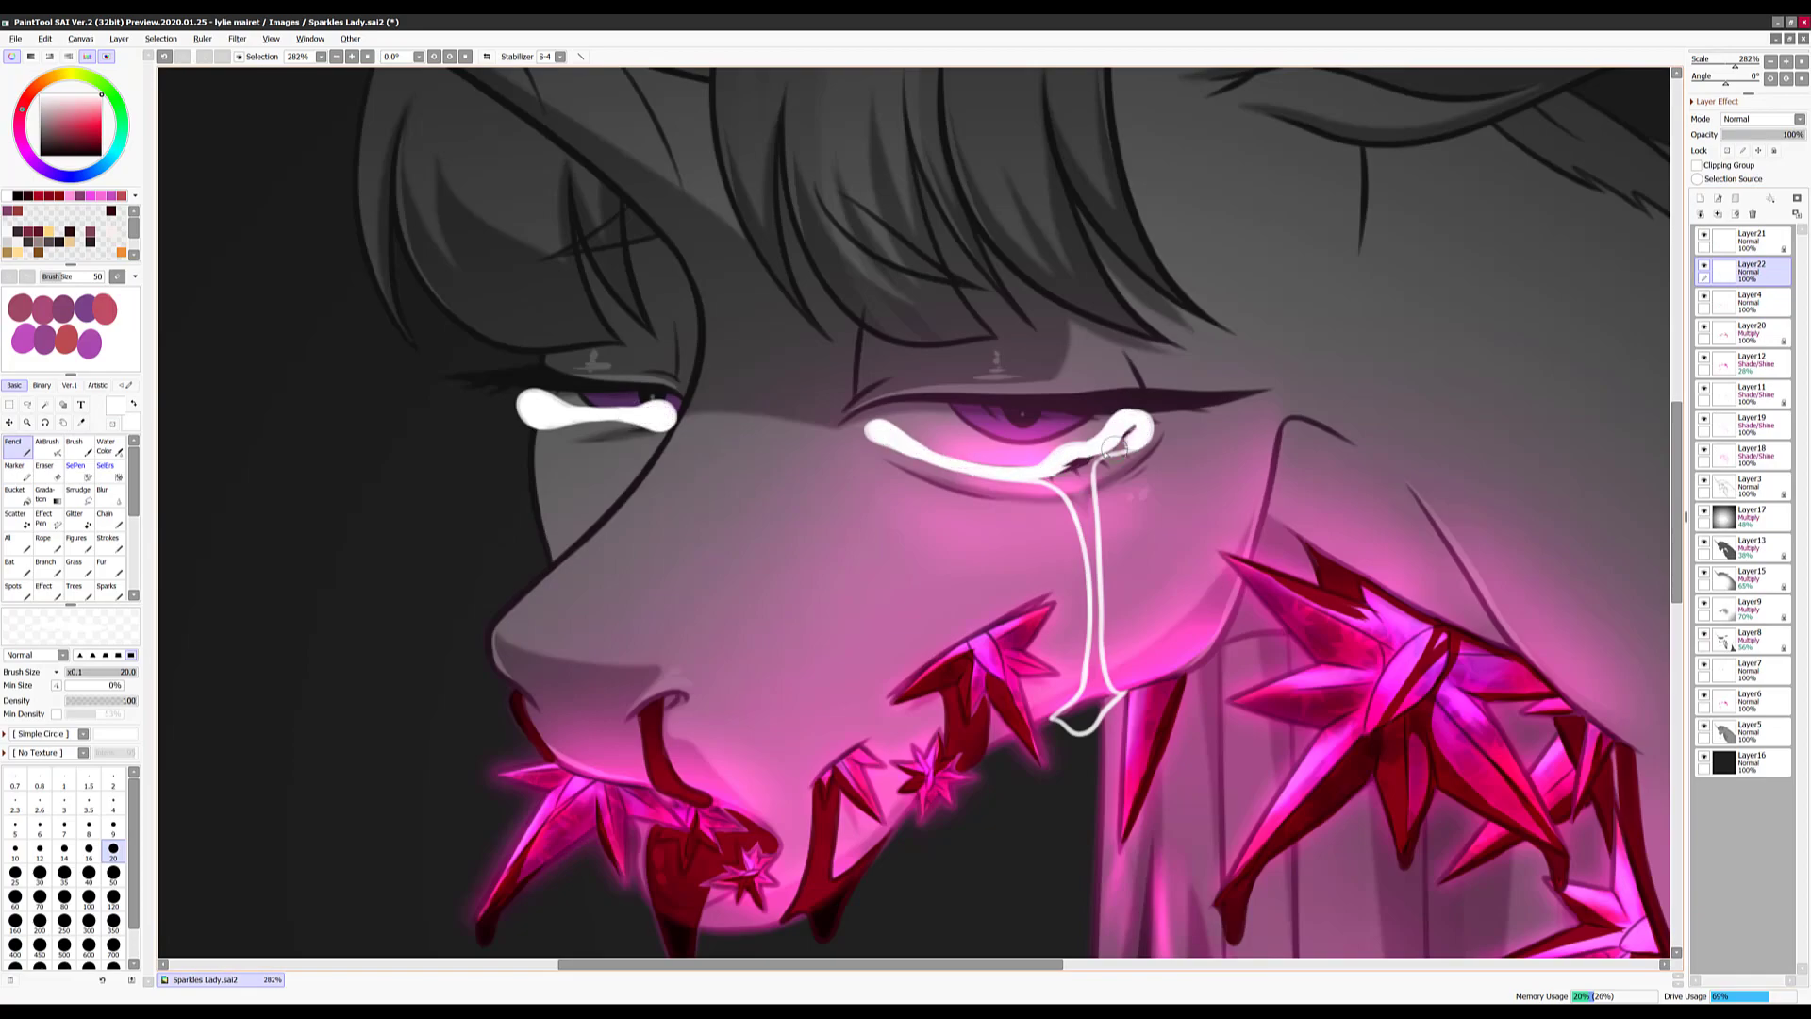
Try tear highlights on a separate Shine layer at 32% opacity and test Shine blending for the tears
key(ctrl+shift+b)
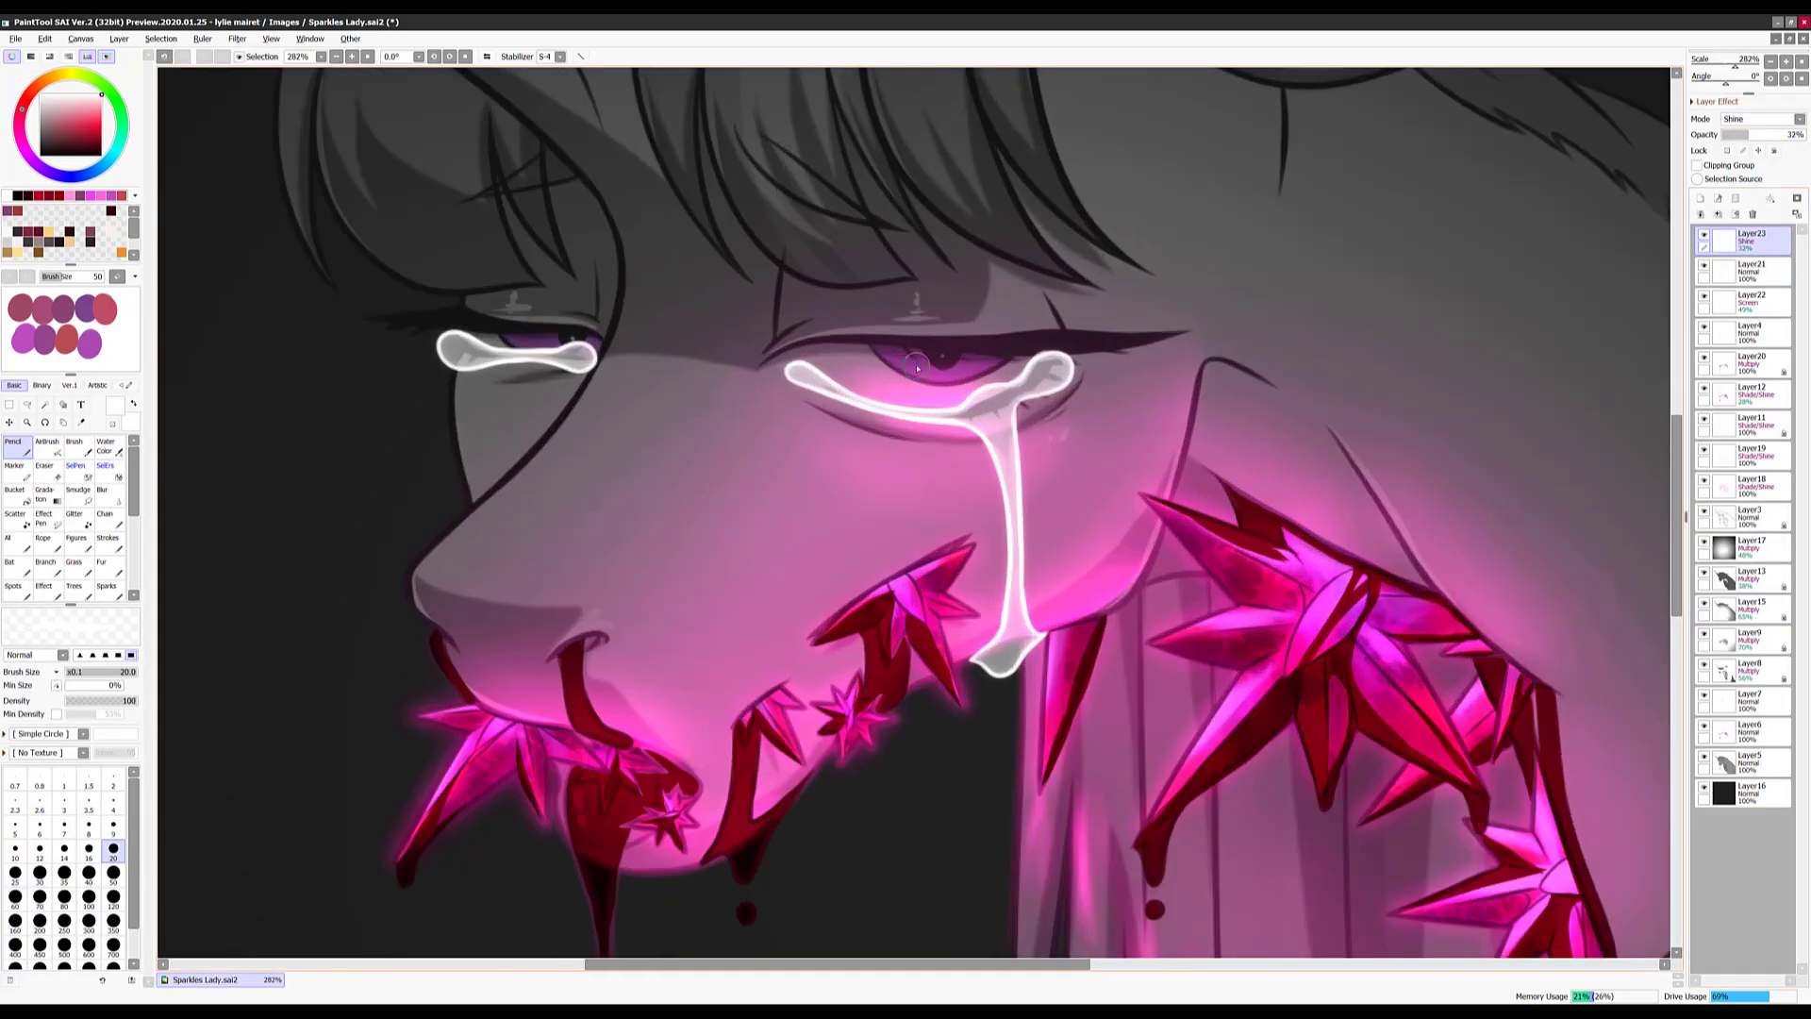
click(1753, 214)
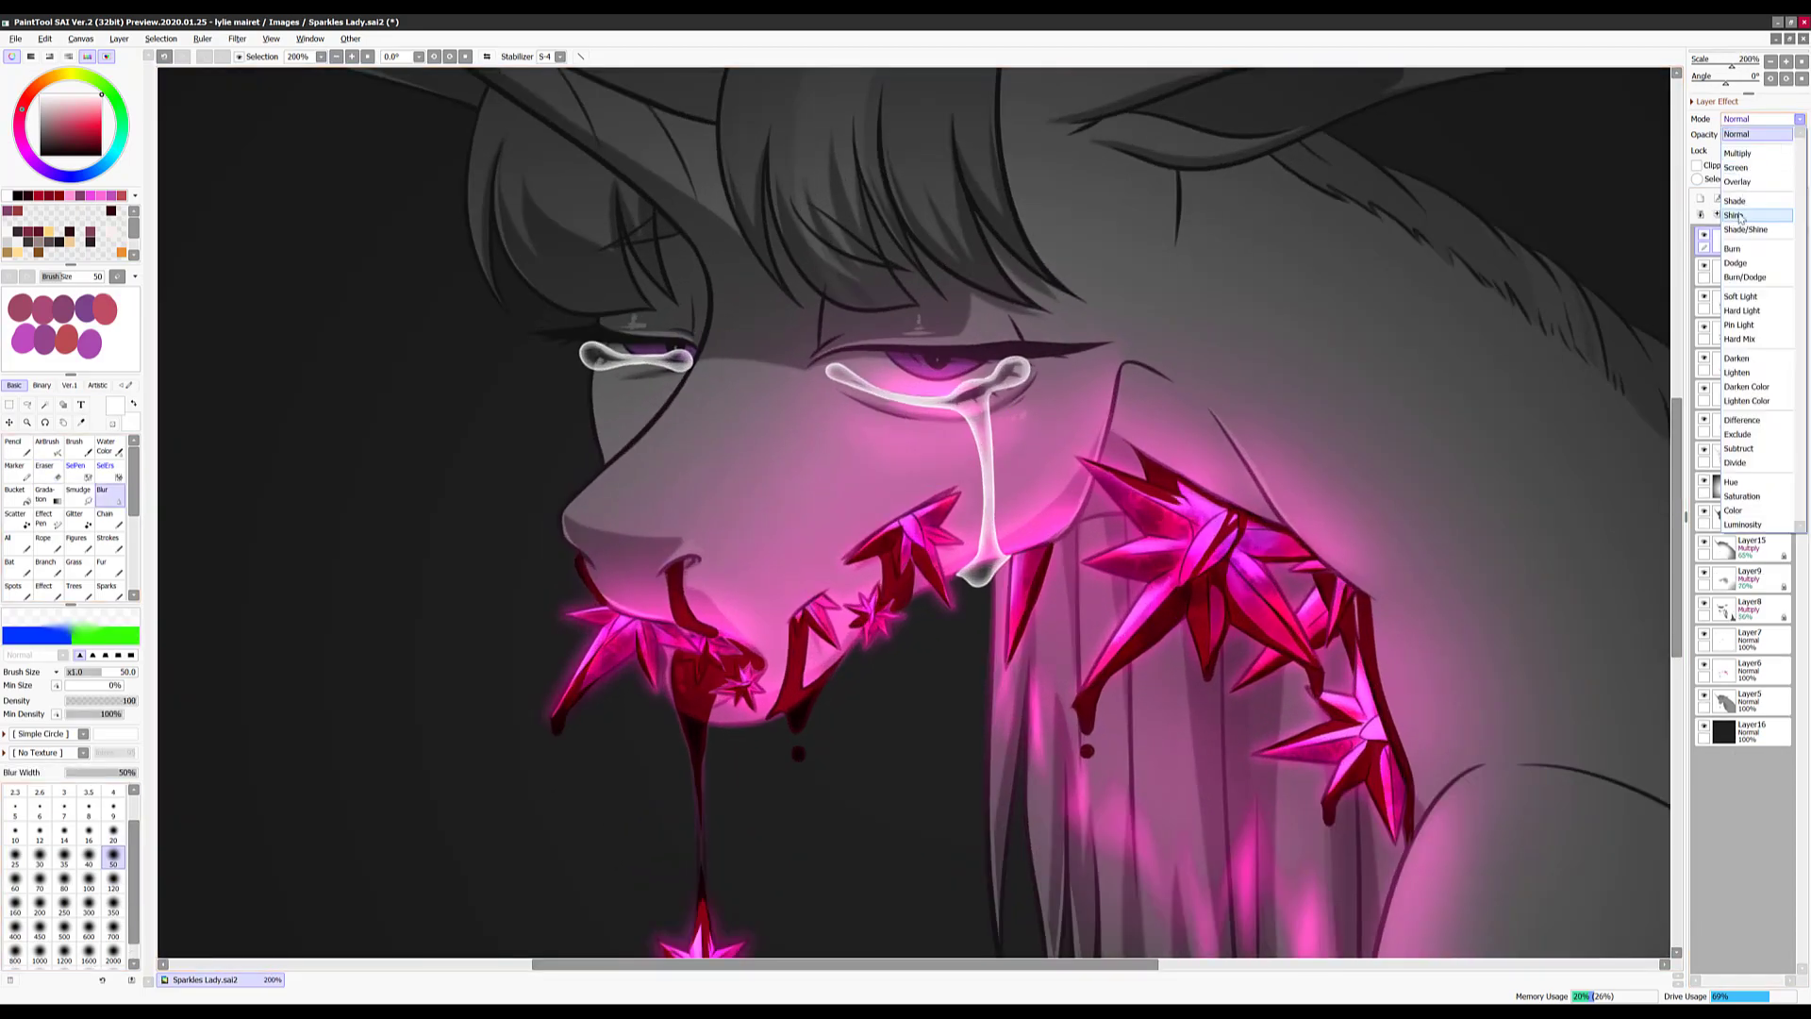
click(1736, 215)
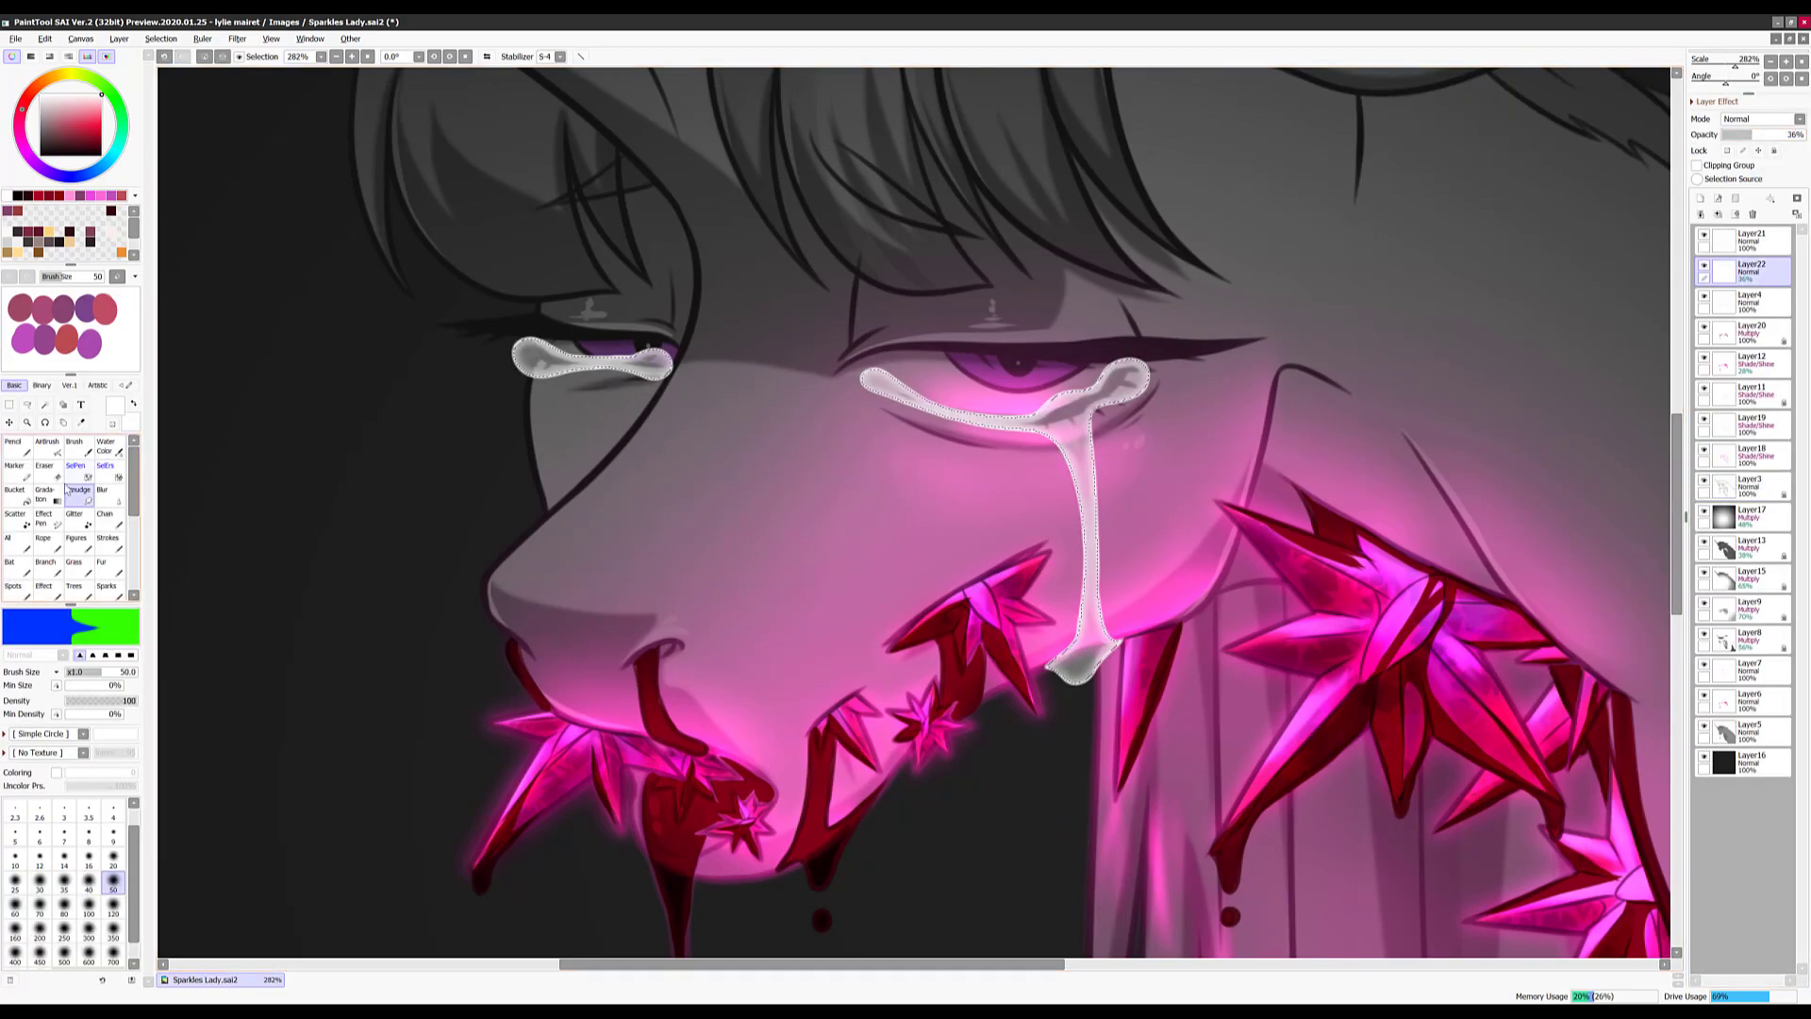
Clear the selection, soften the tears with the Eraser at size 120, and set the tear layer to Overlay at 100% opacity
key(e)
key(ctrl+d)
click(1760, 118)
click(1760, 119)
click(1745, 283)
scroll(915, 509, down, 2)
drag(1797, 135, 1755, 137)
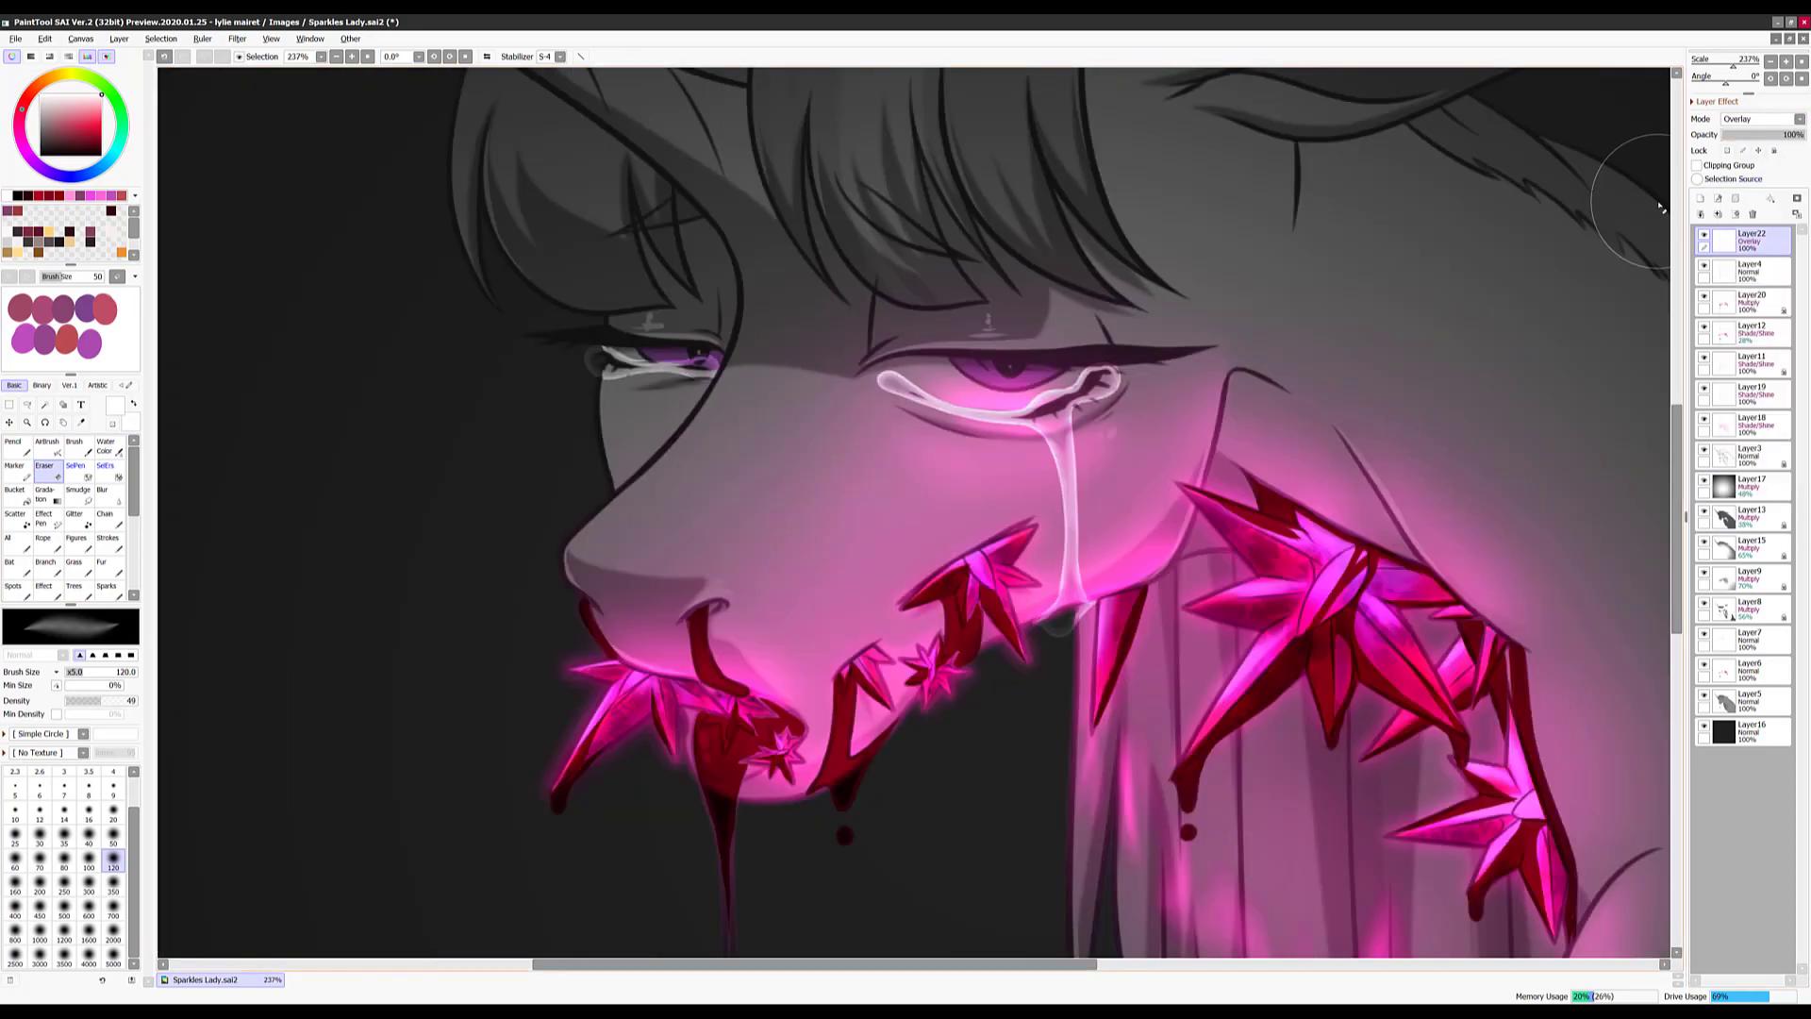
Smudge the jawline beneath the hanging teardrop at size 50 on the line and base colour layers
click(1749, 454)
click(78, 492)
drag(1052, 620, 1076, 639)
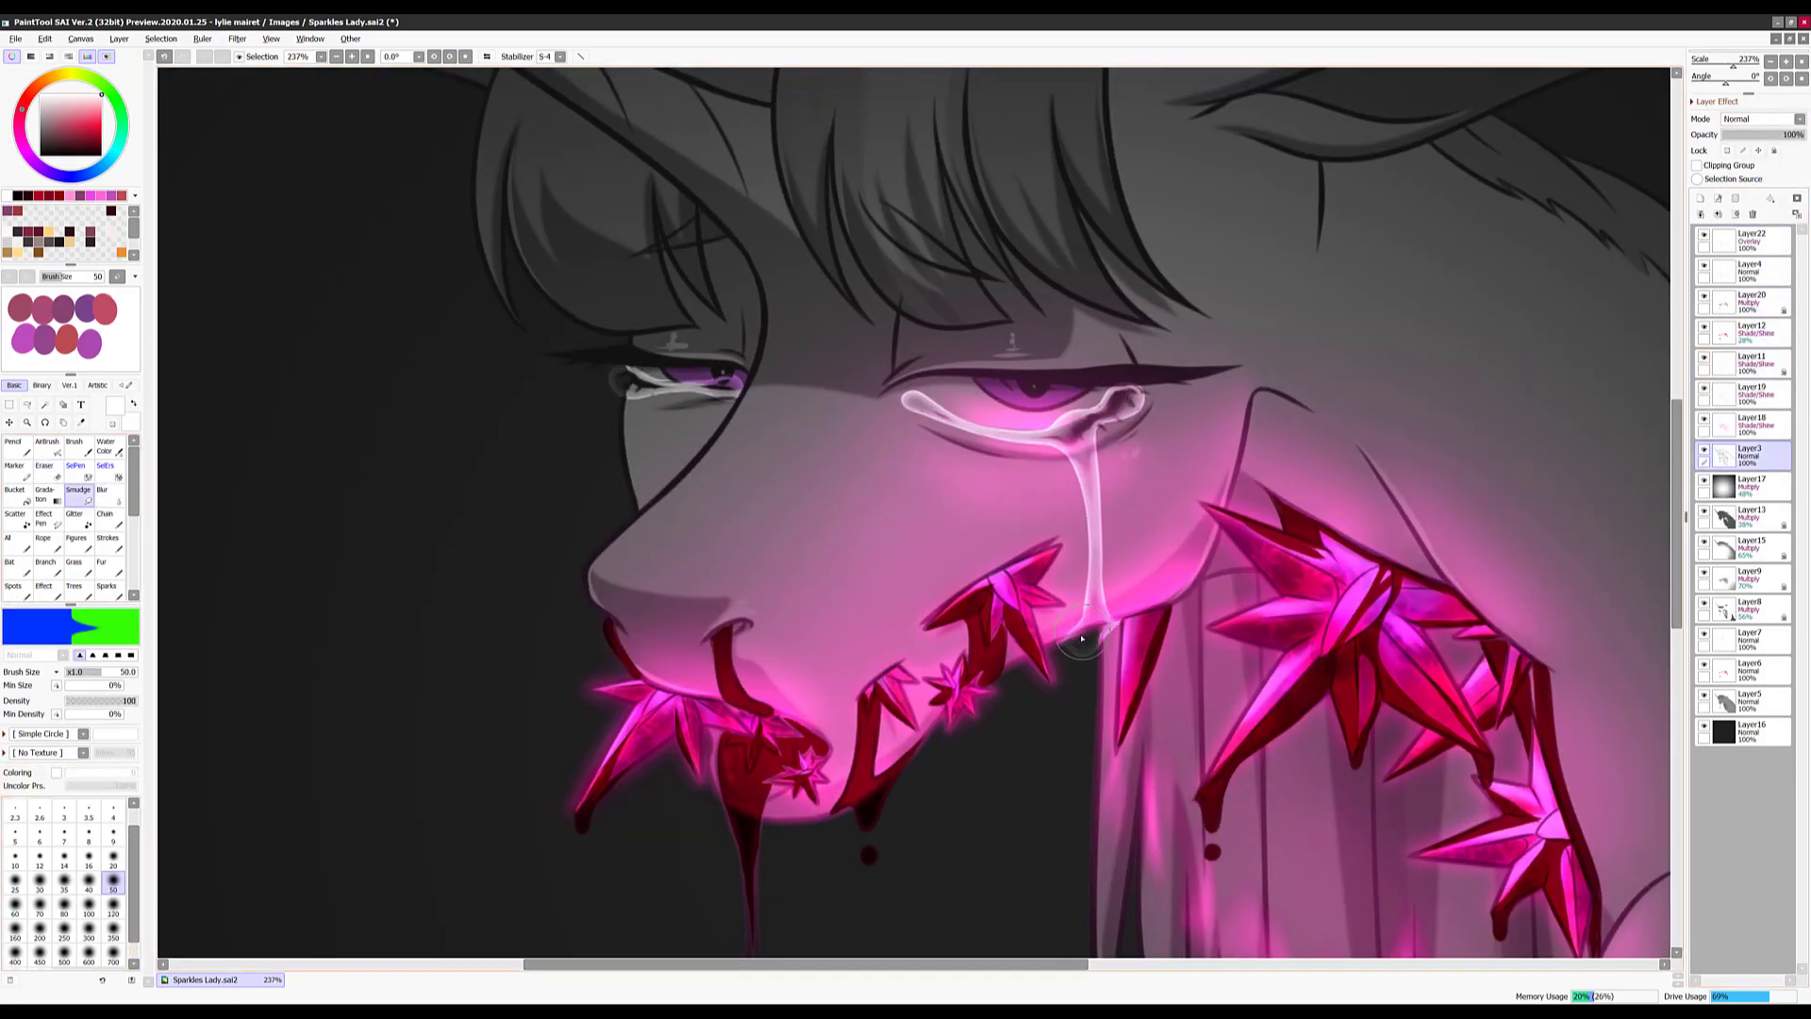
click(1750, 701)
click(1749, 669)
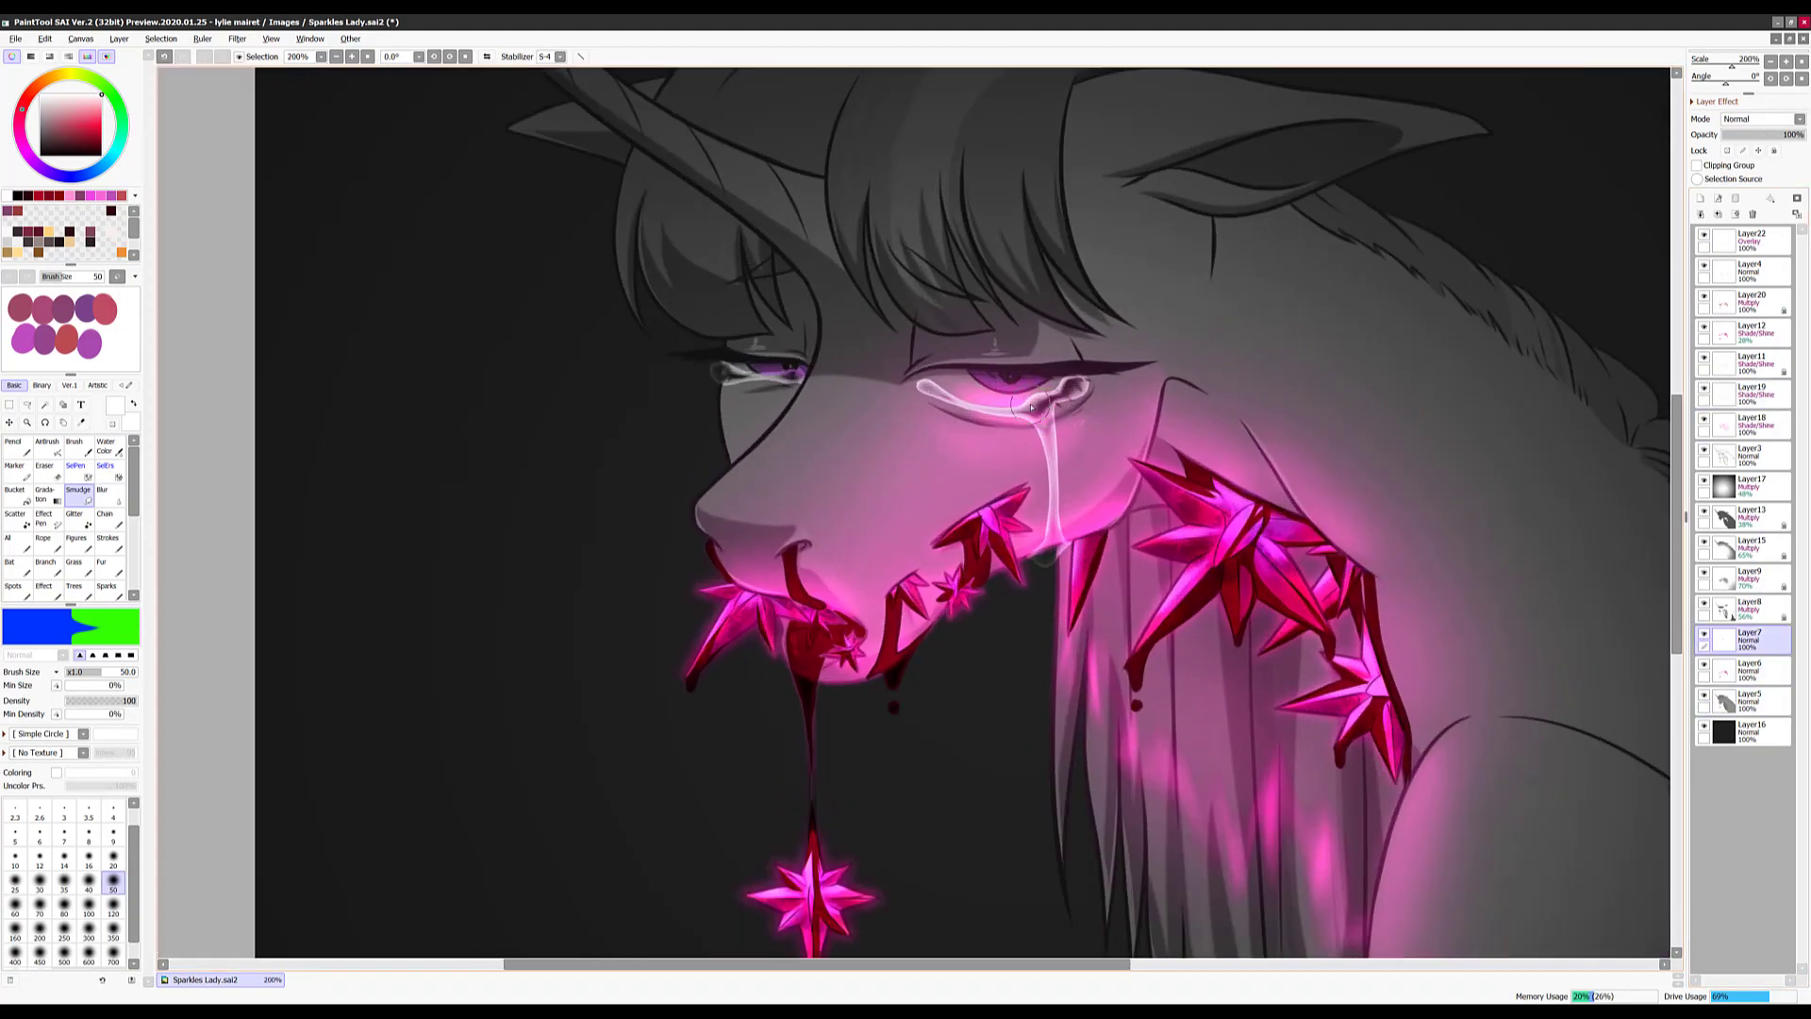
click(1749, 701)
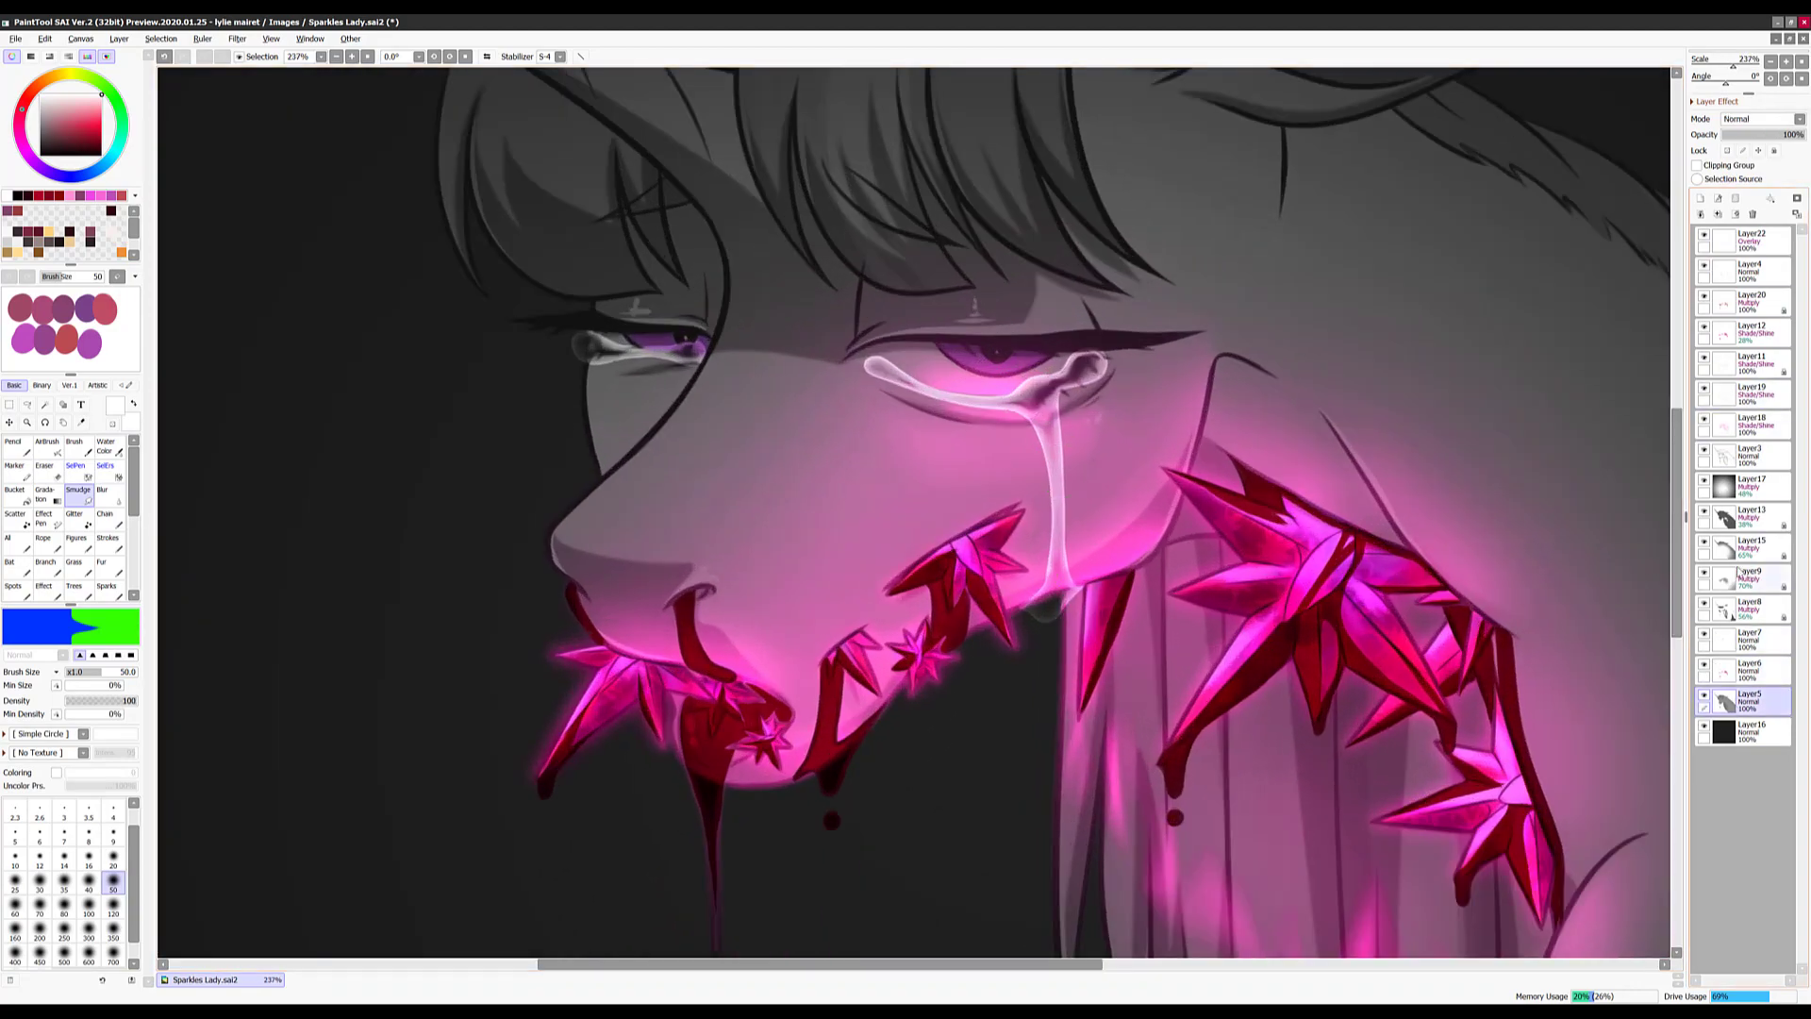
ctrl+shift+click(1050, 594)
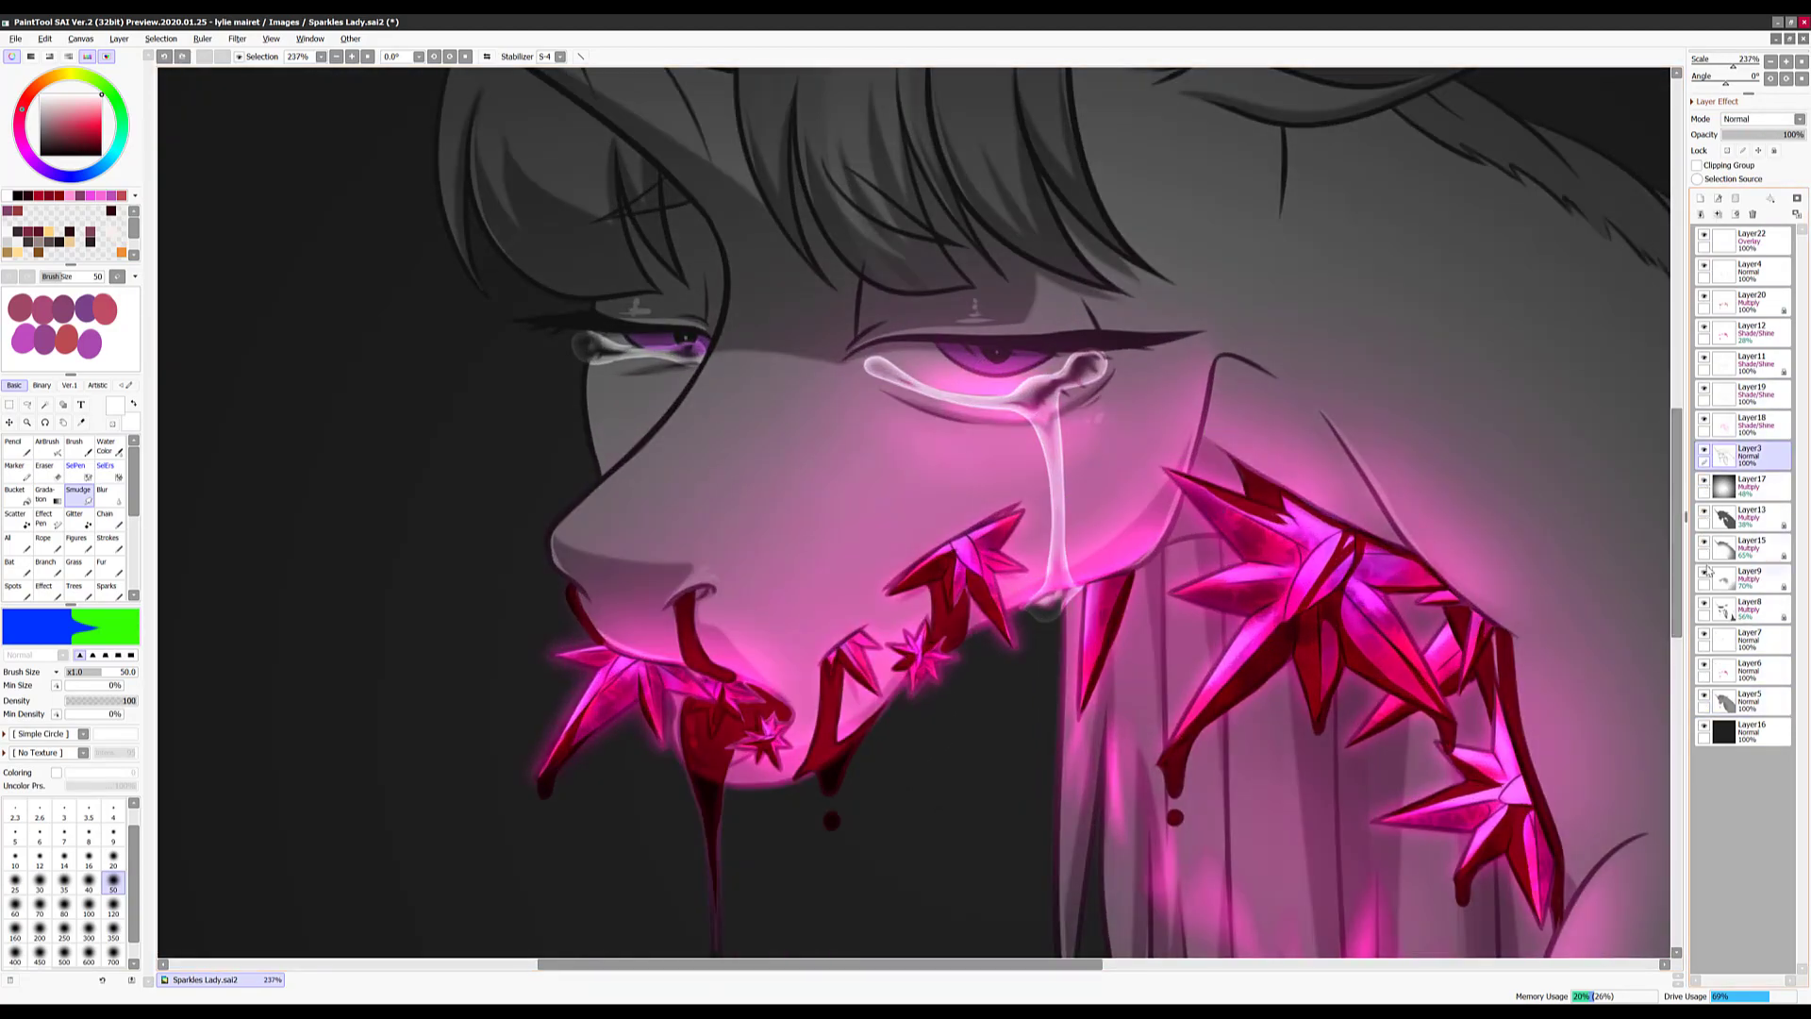
ctrl+shift+click(1061, 593)
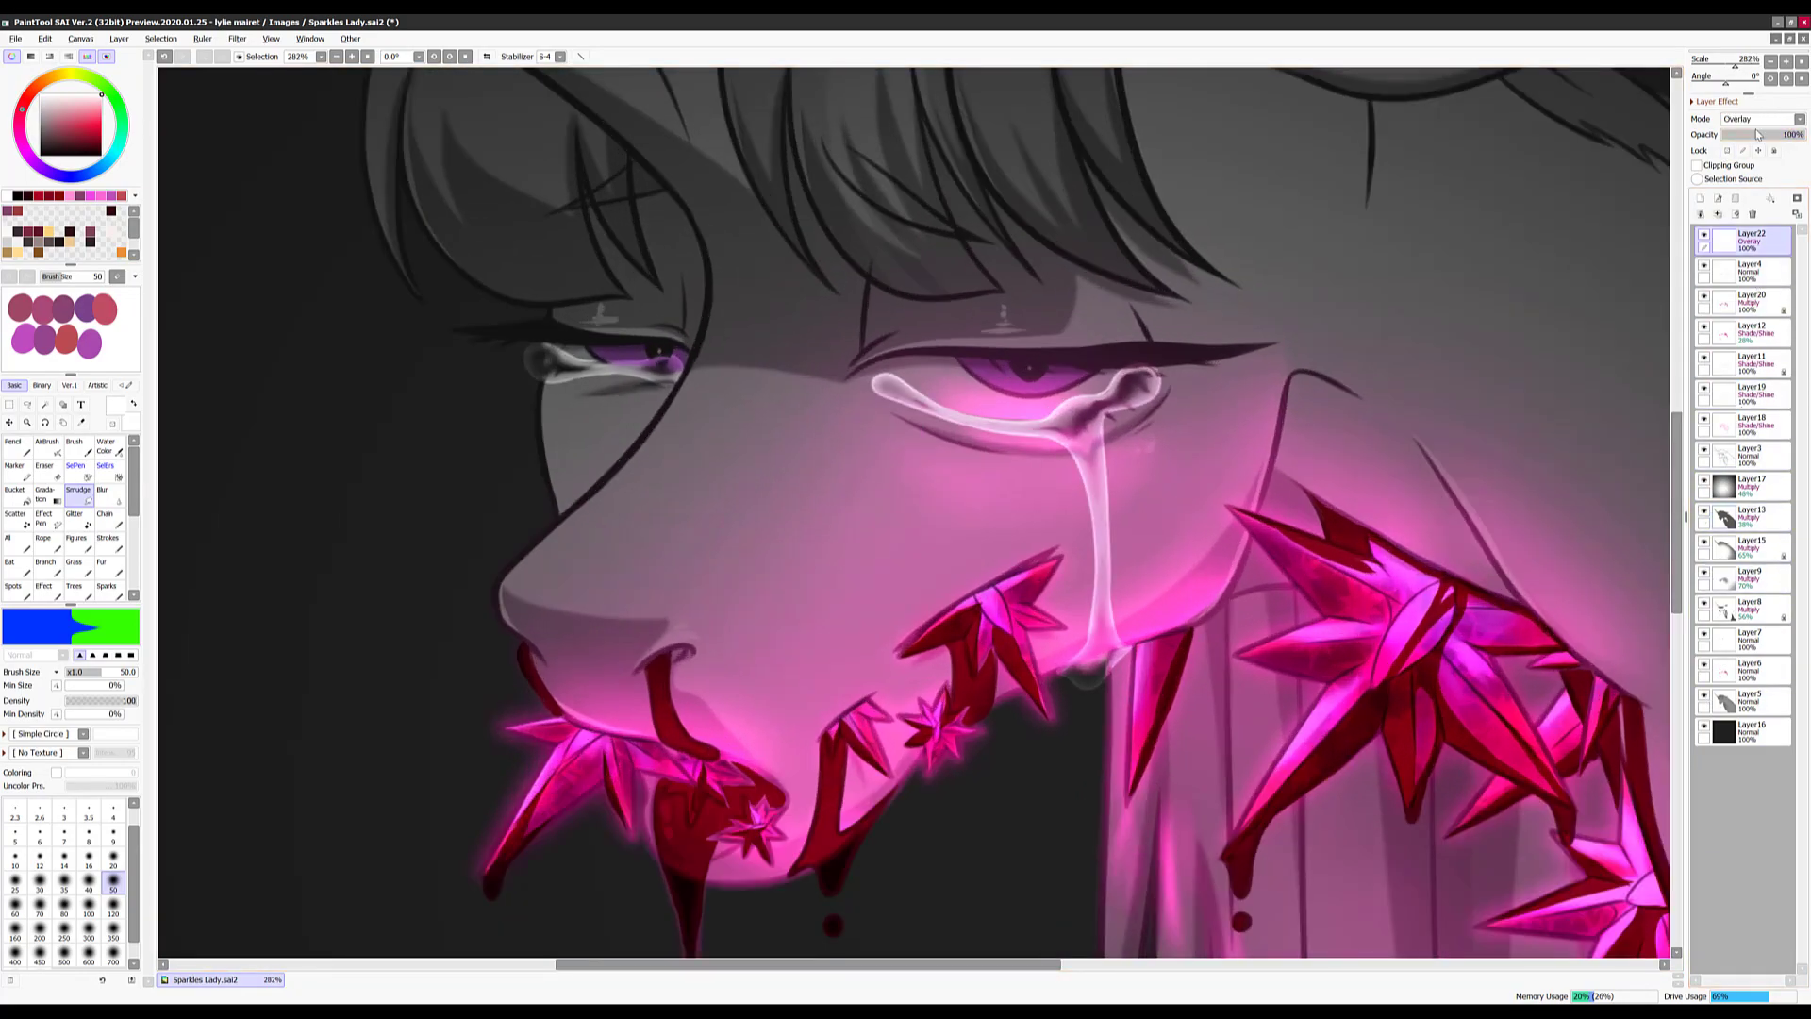
Draw white highlights on the tears with the Pencil at size 20 on a new Shine layer
key(n)
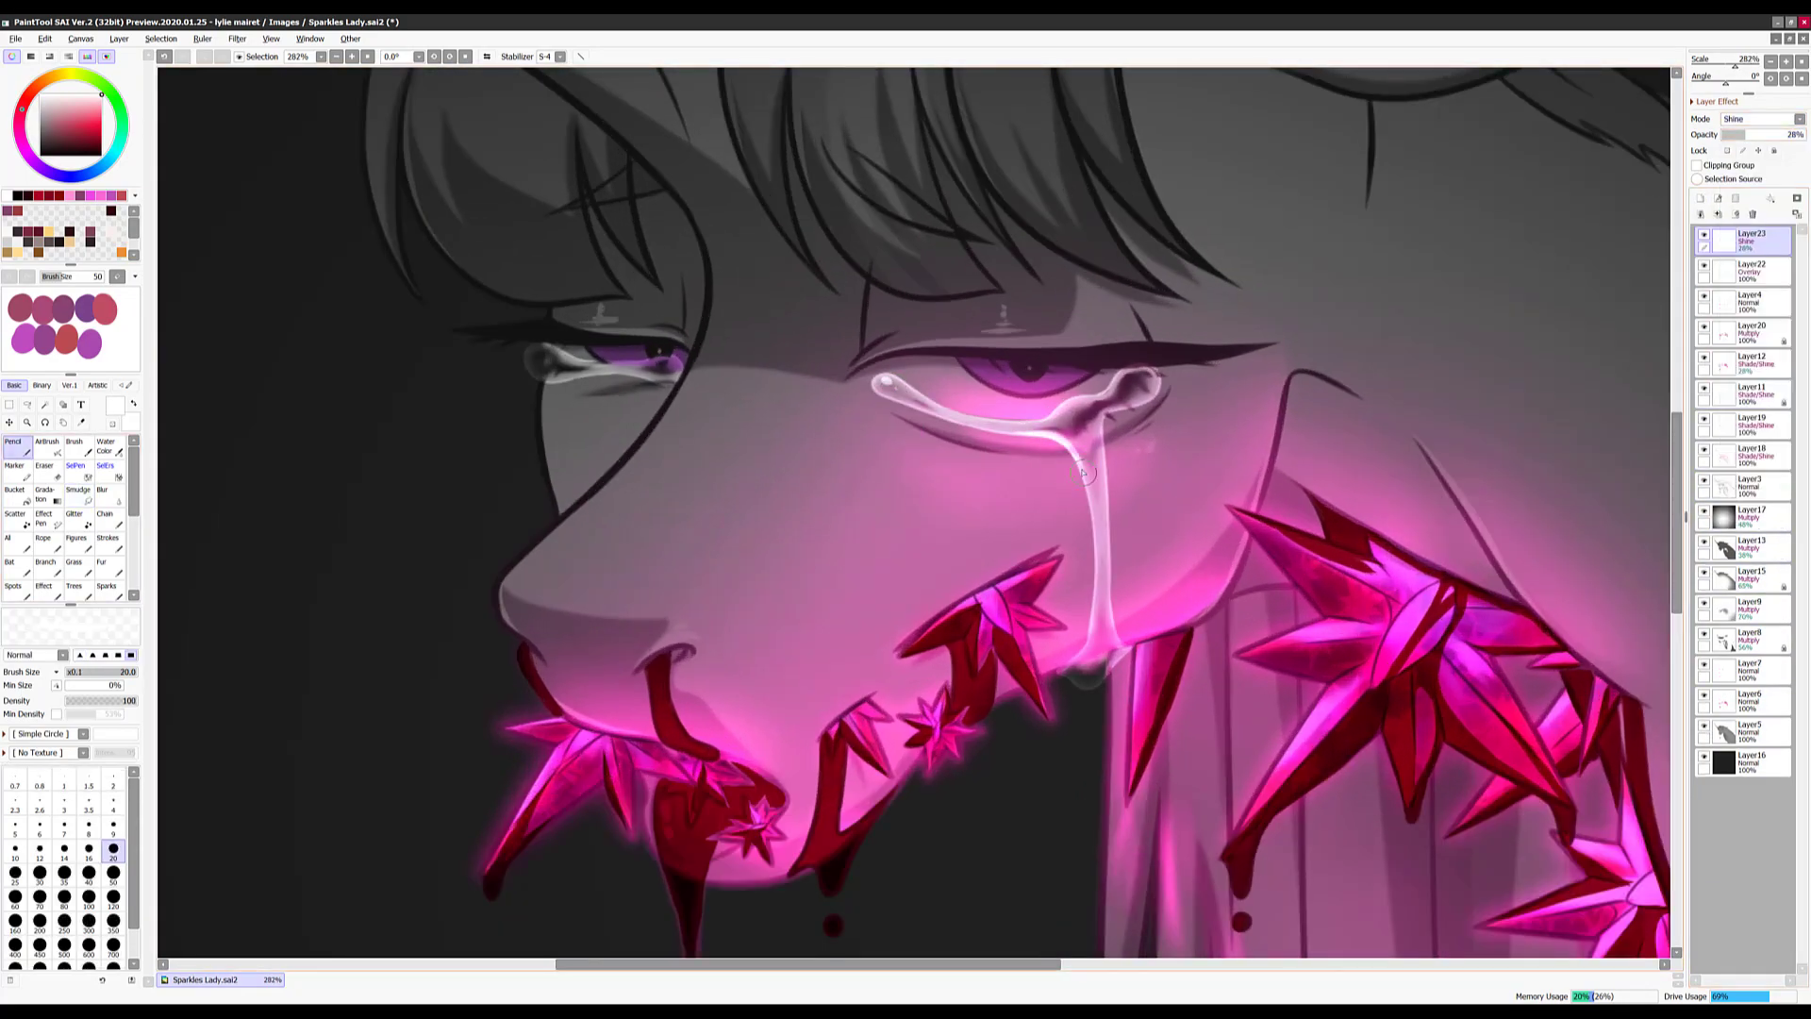
drag(1096, 589, 1184, 635)
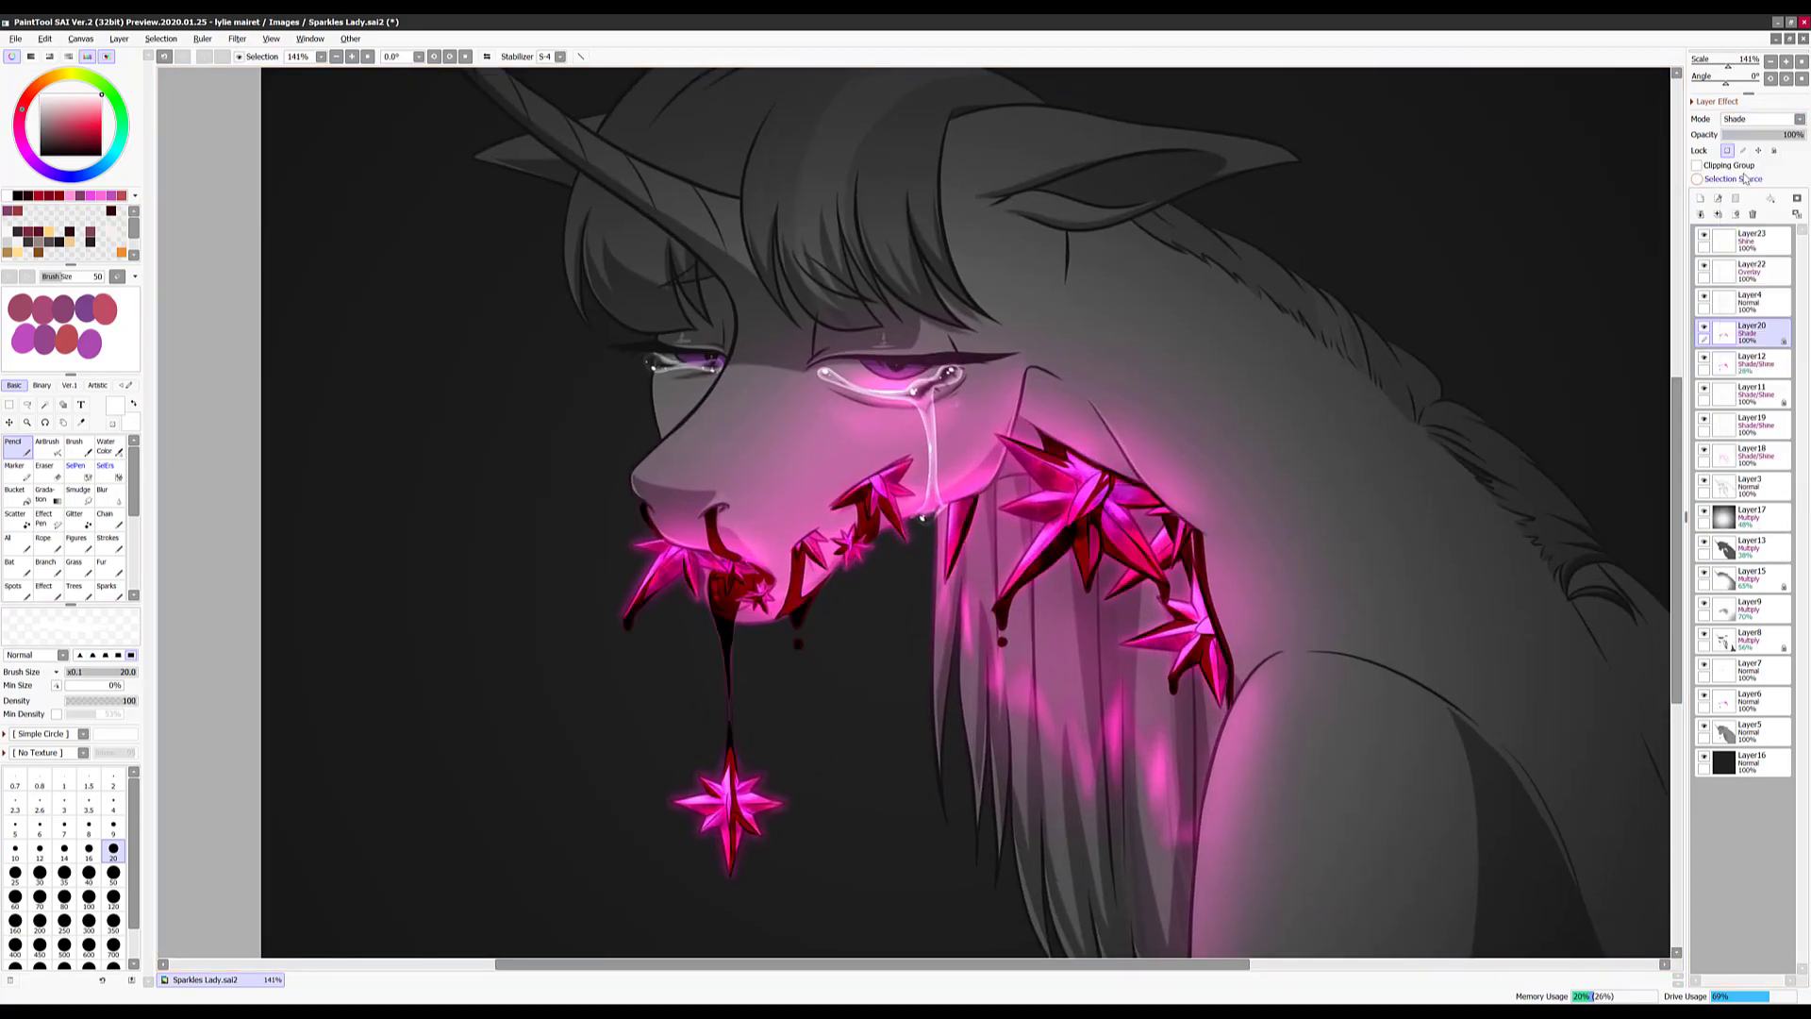
Set the red drip layer's blend mode to Multiply and save the drawing
click(23, 494)
click(1751, 121)
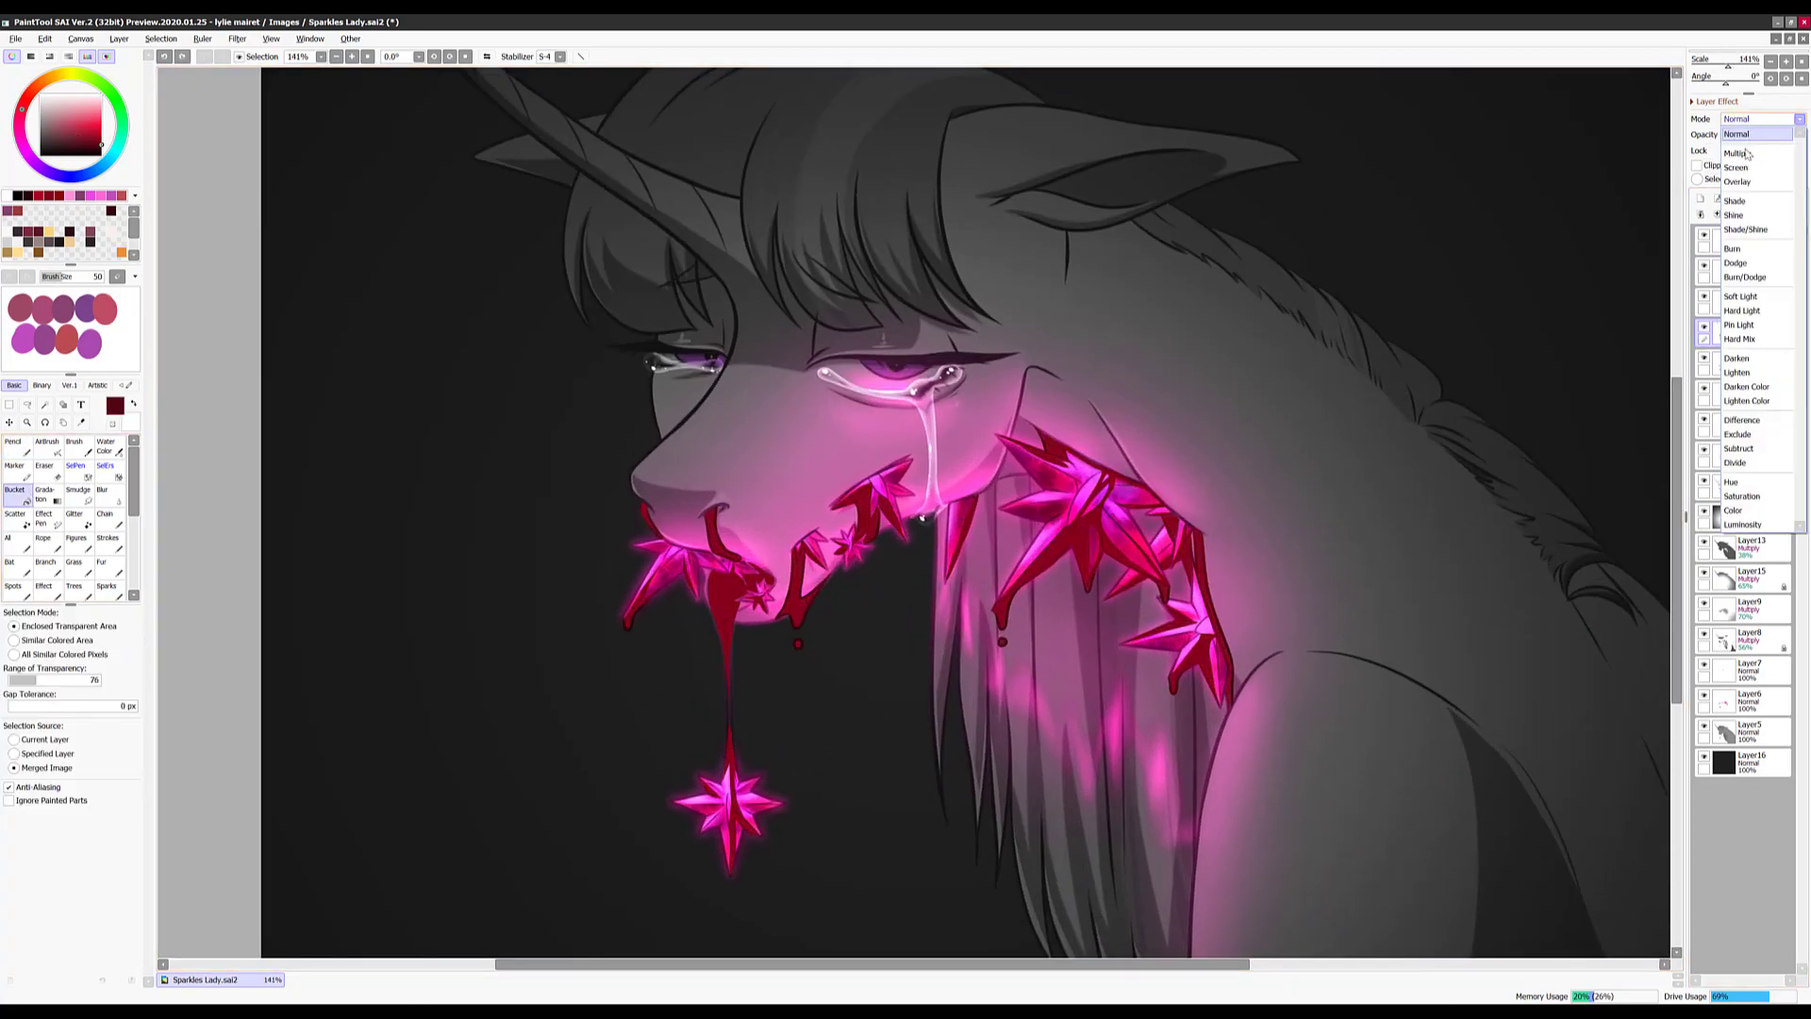
click(1755, 142)
key(ctrl+s)
scroll(949, 634, up, 1)
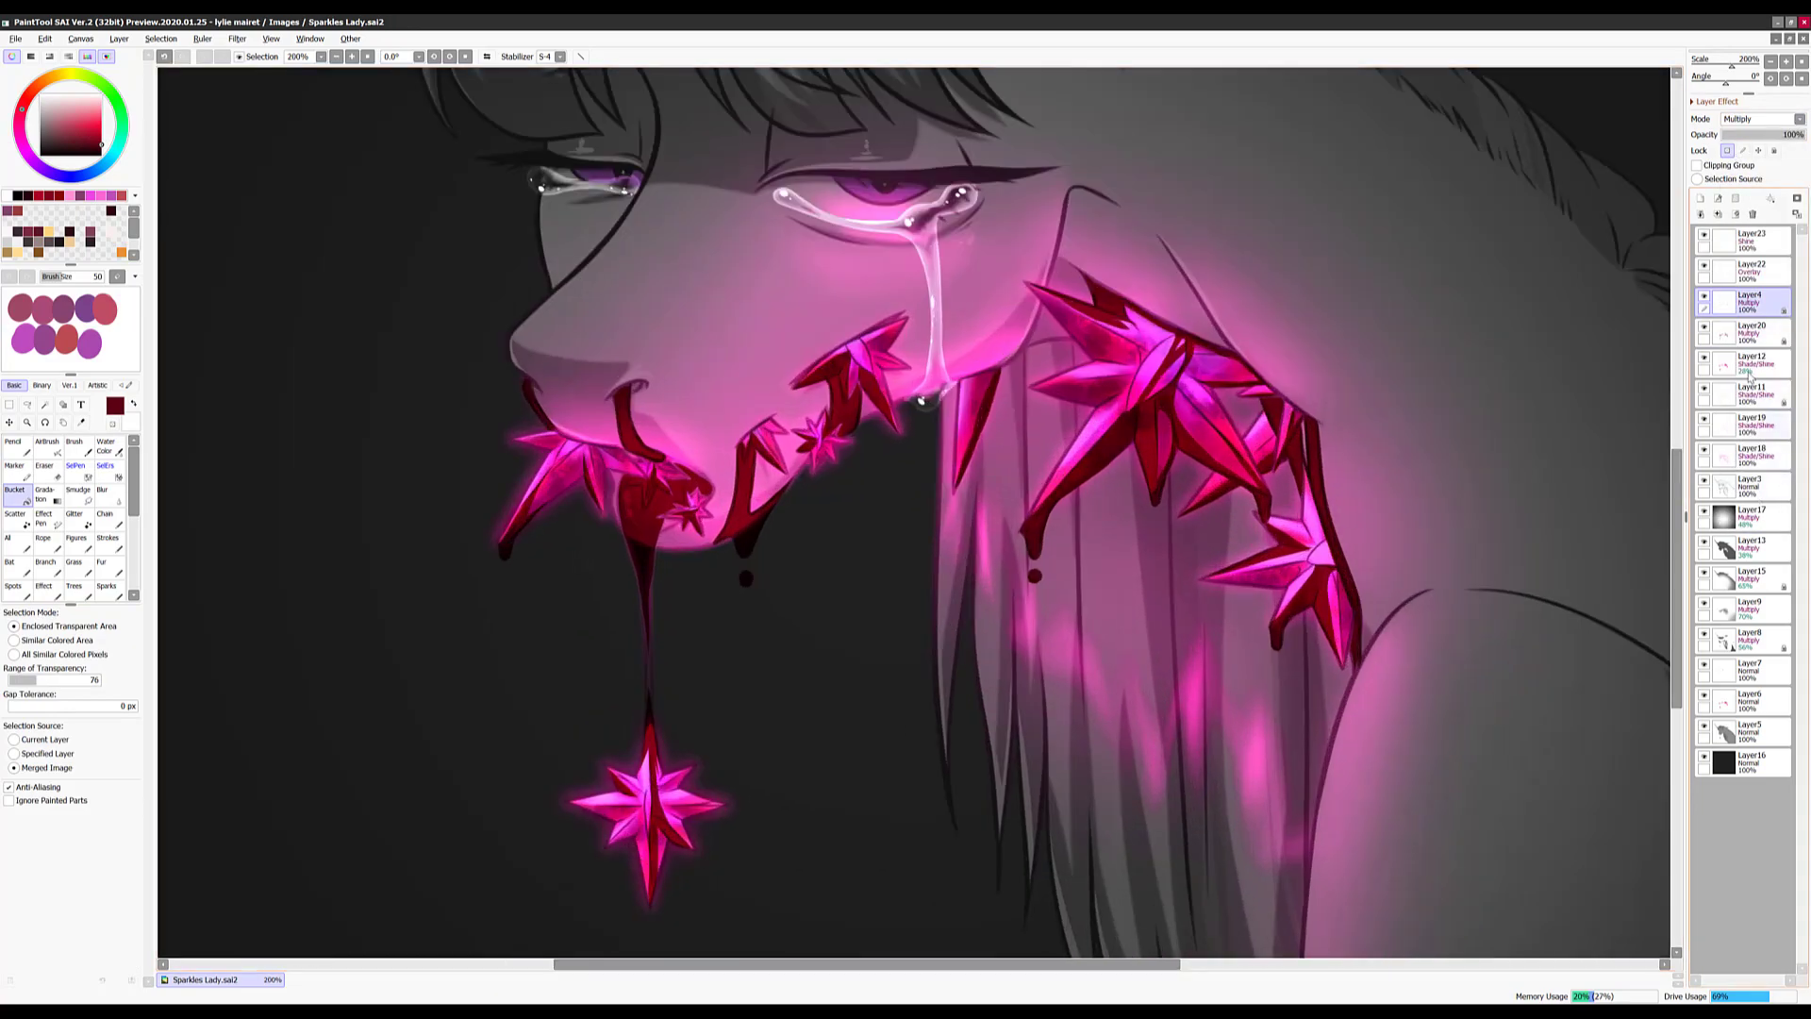
click(1756, 485)
key(s)
click(1745, 301)
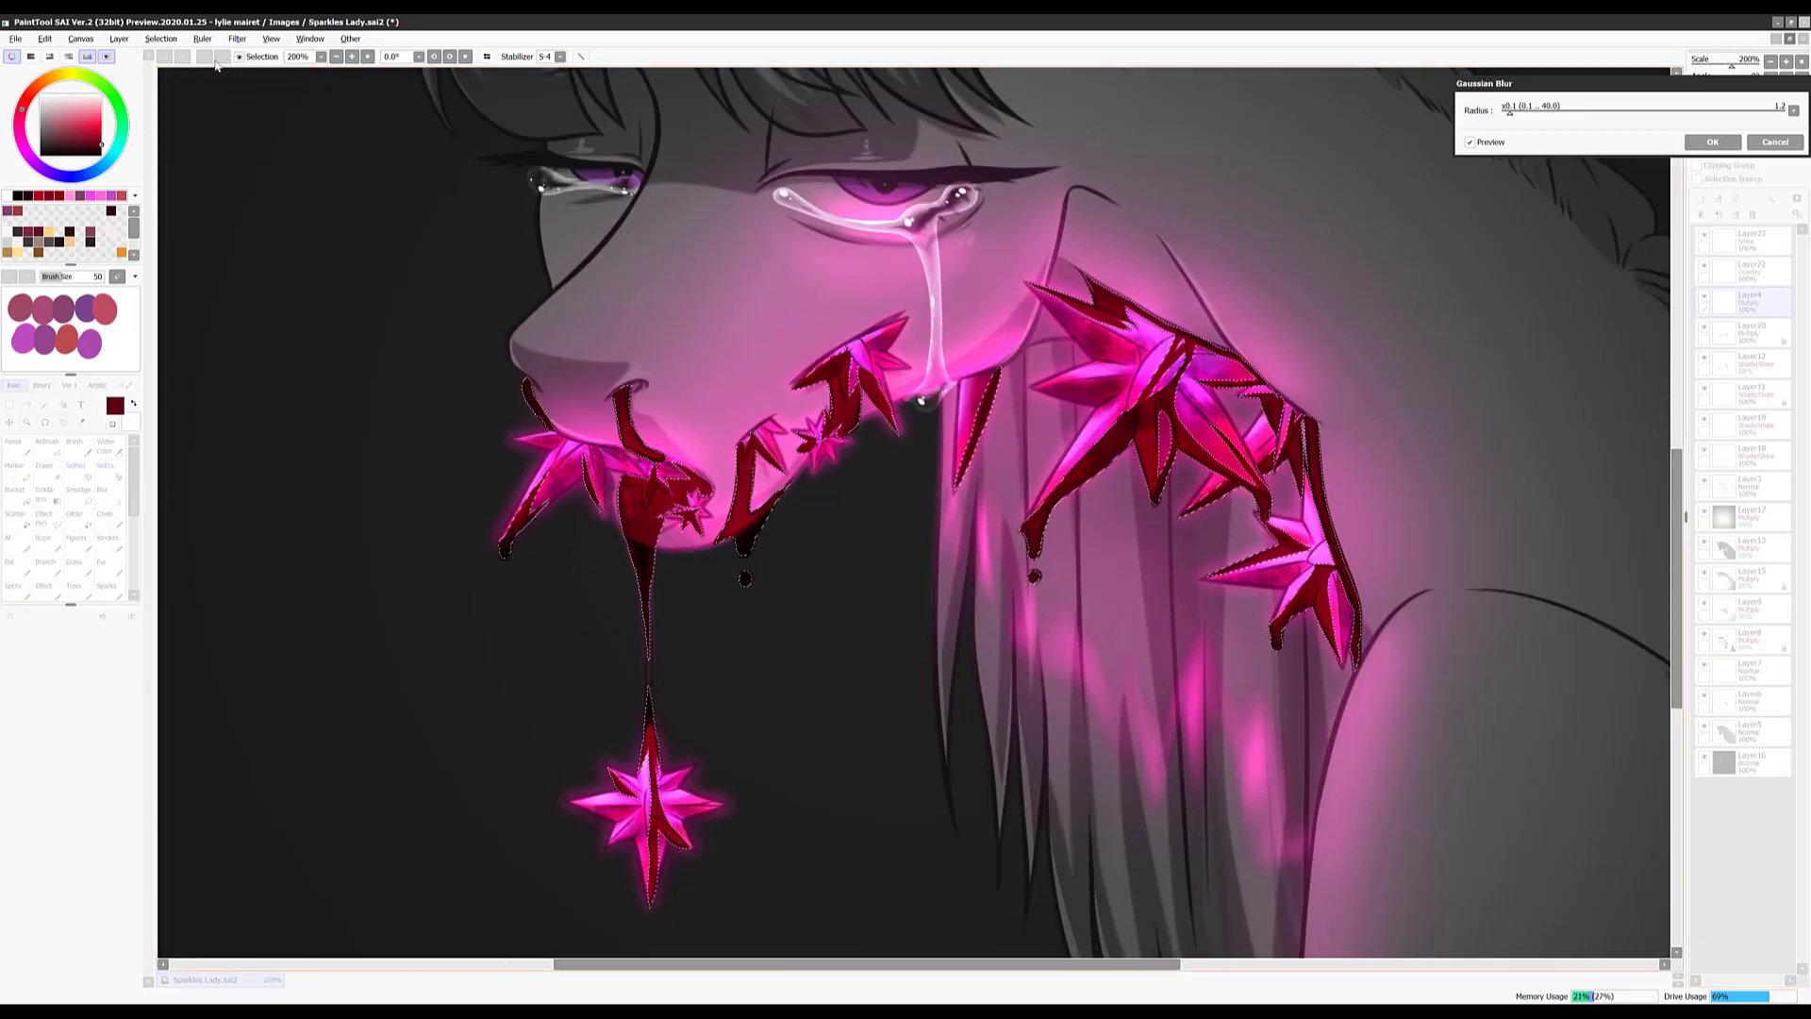
click(1735, 331)
key(ctrl+g)
key(Escape)
Rework the drips in a sampled dark red with the Pencil at size 20 and the Bucket on the Multiply drip layers
scroll(1509, 340, up, 5)
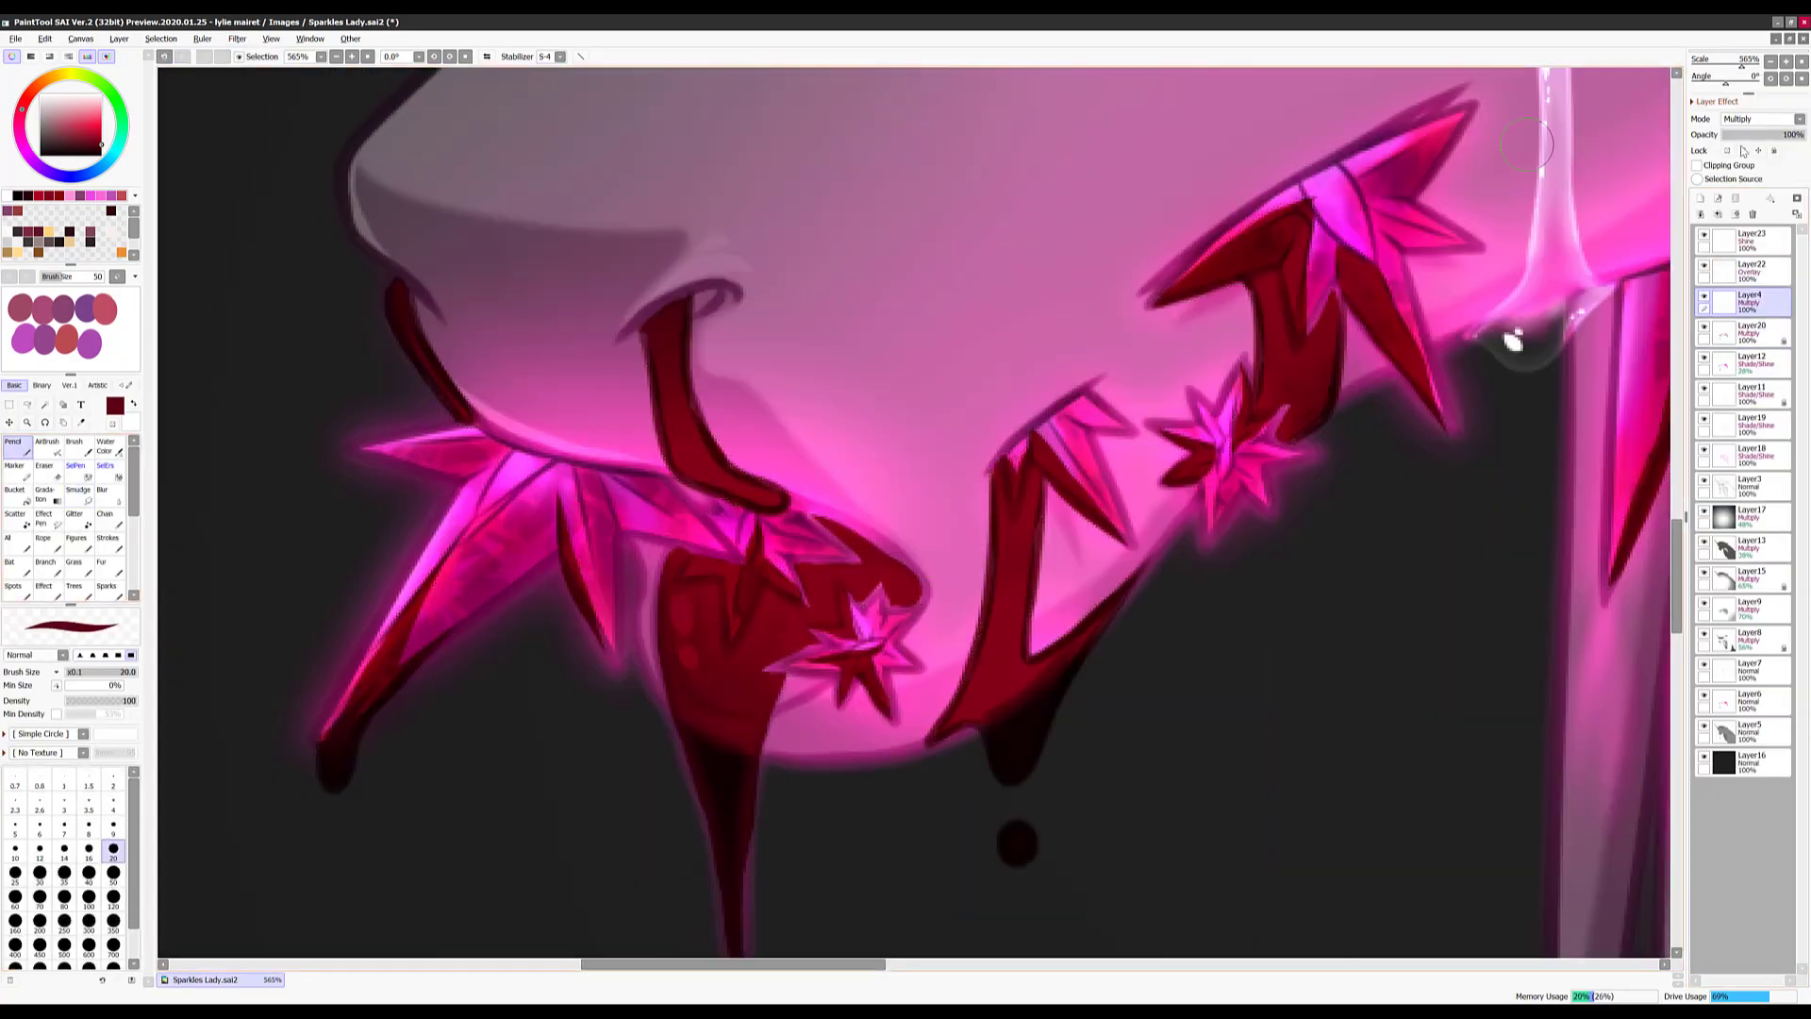
alt+click(706, 440)
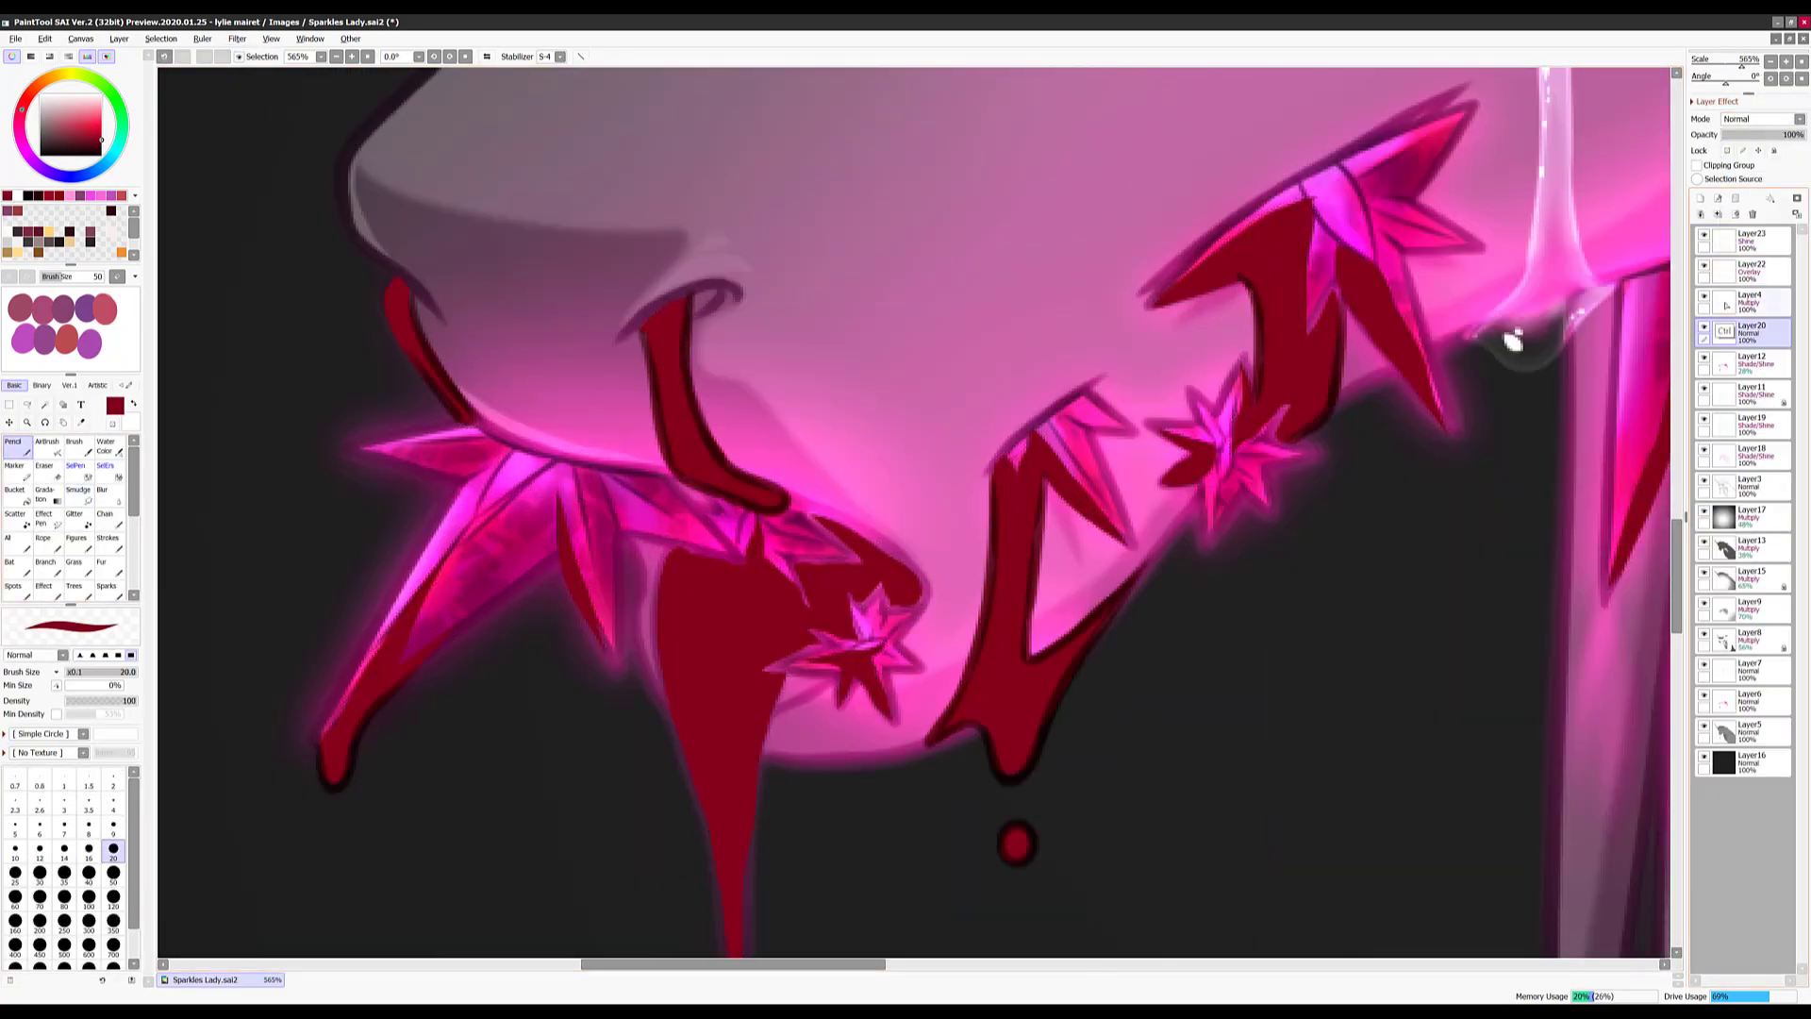
scroll(1513, 341, down, 5)
scroll(1132, 641, up, 5)
scroll(1448, 199, down, 5)
click(1740, 302)
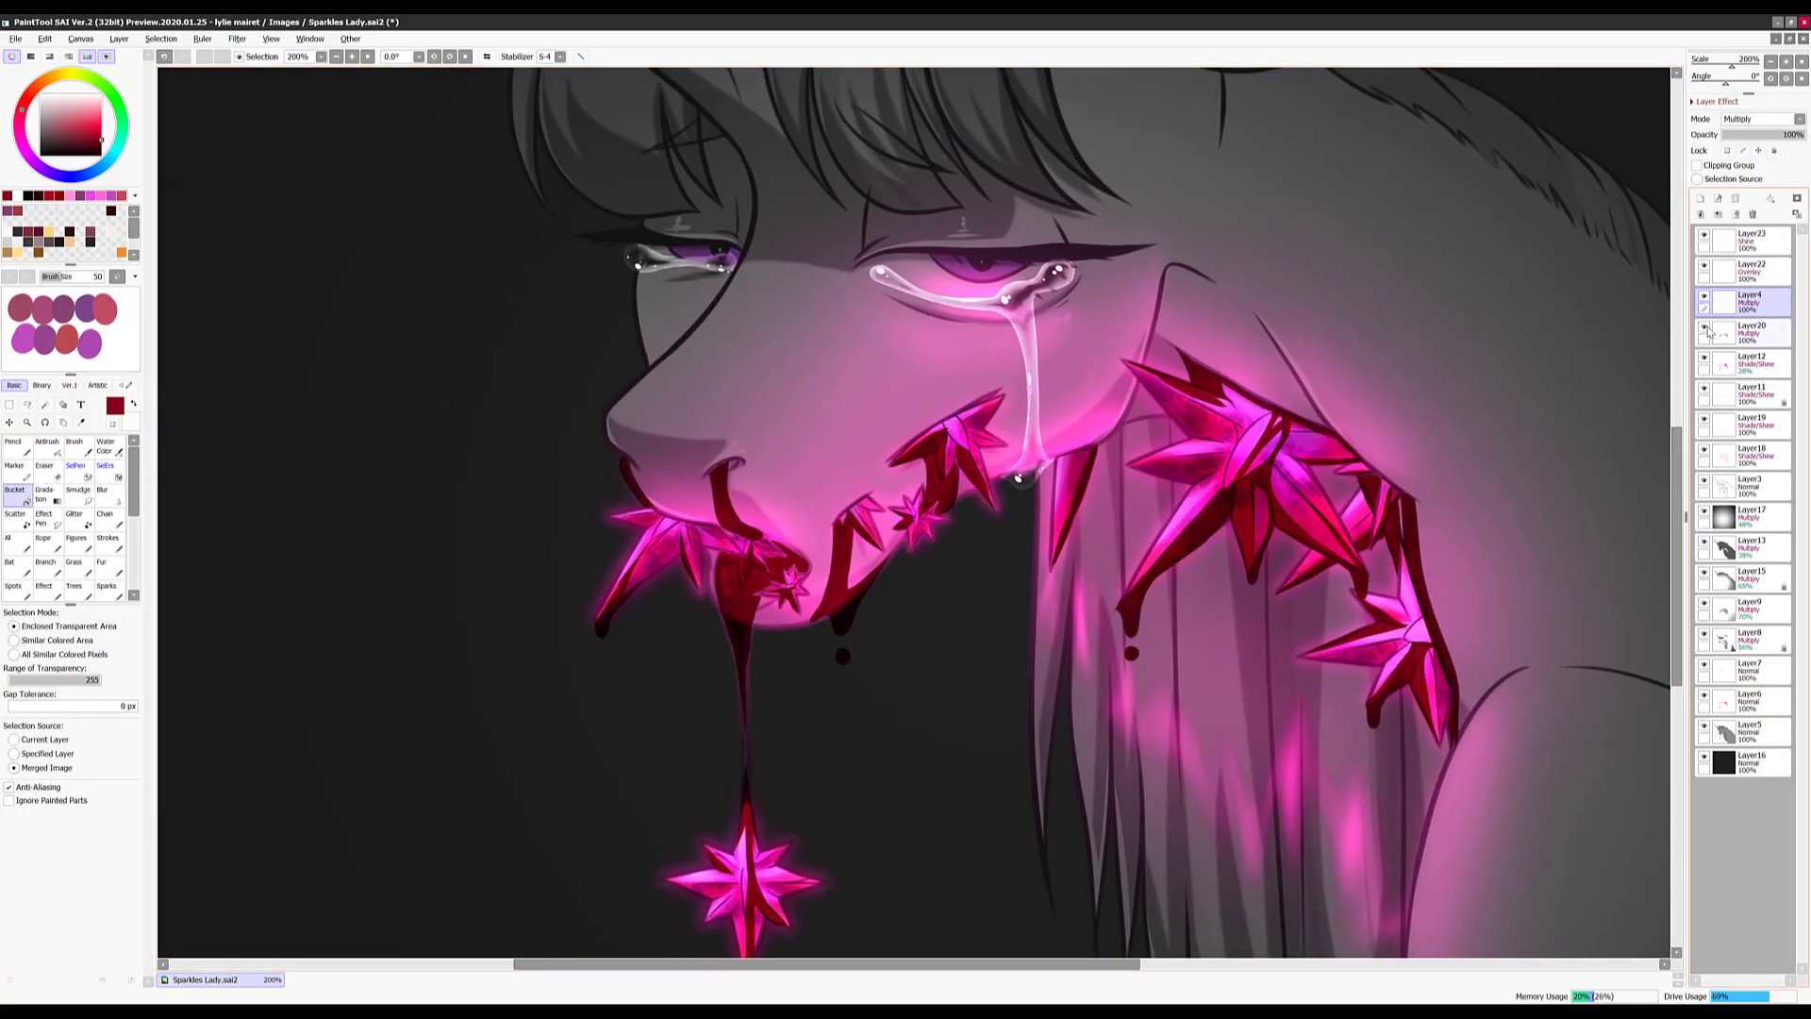
click(1709, 332)
key(s)
drag(963, 637, 934, 571)
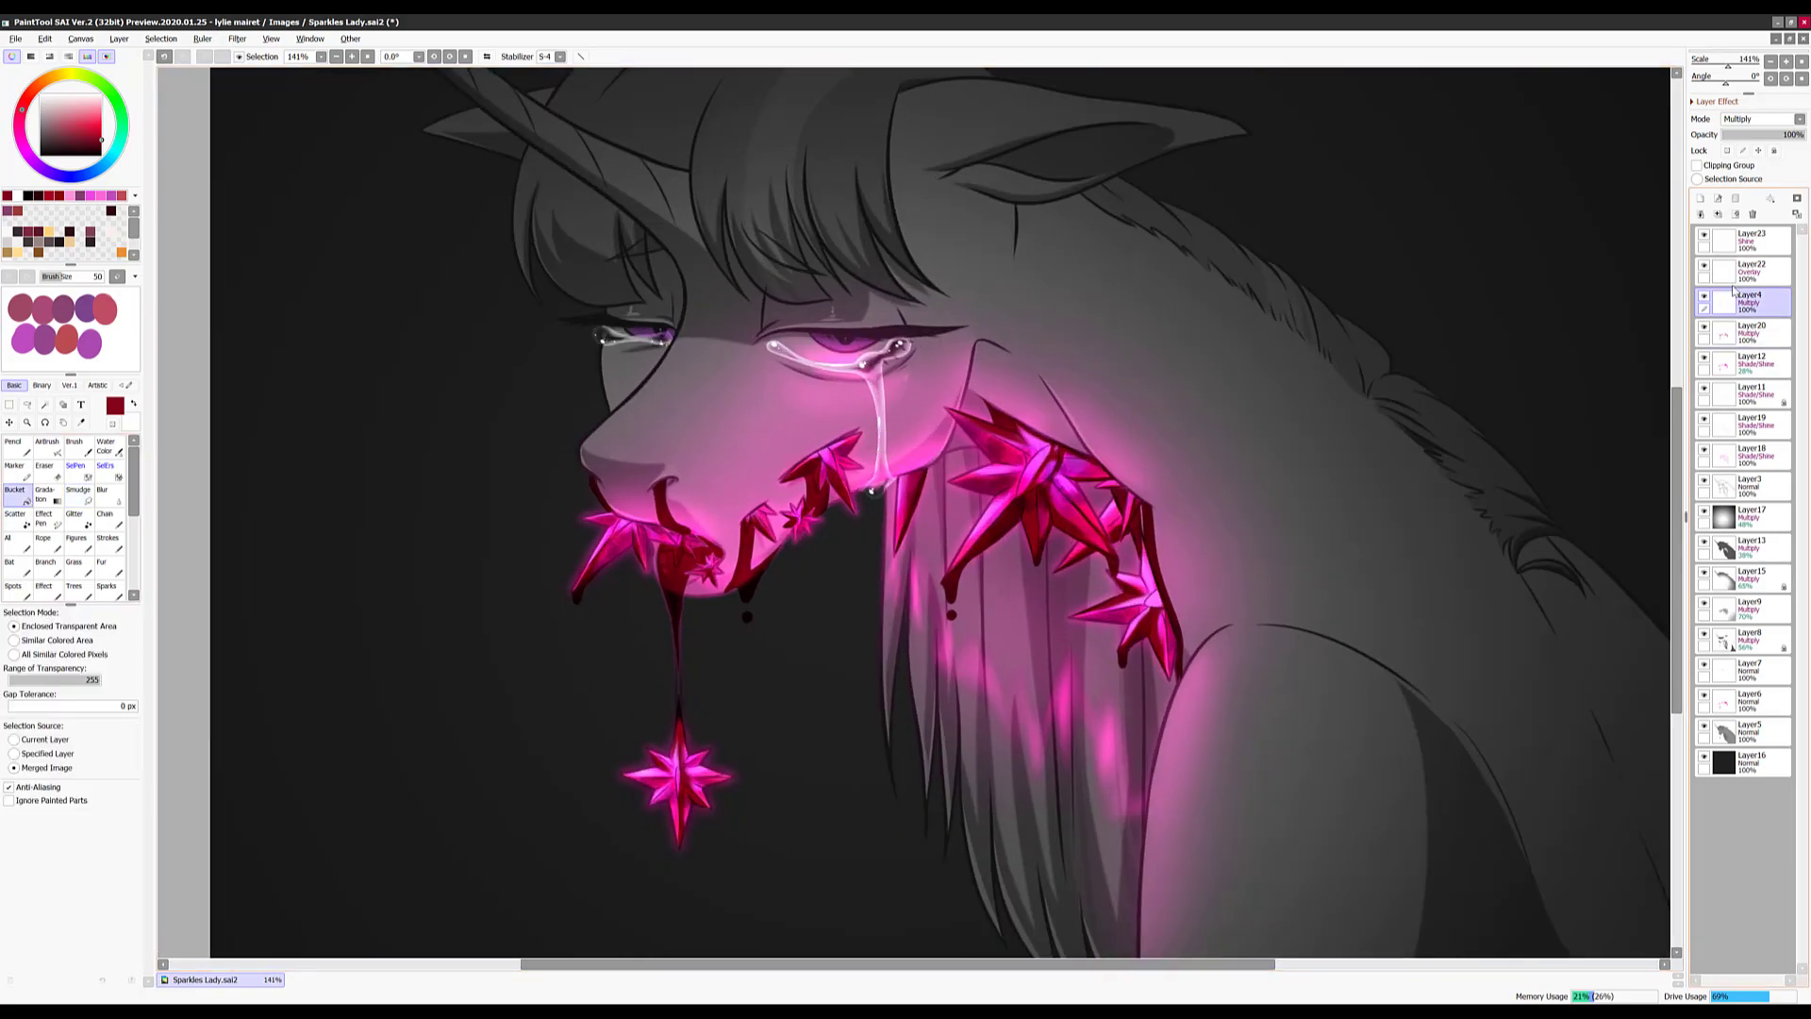
Merge the drip outline layer into the red drip layer and adjust its colour with Hue/Saturation
key(ctrl+e)
click(236, 38)
click(269, 68)
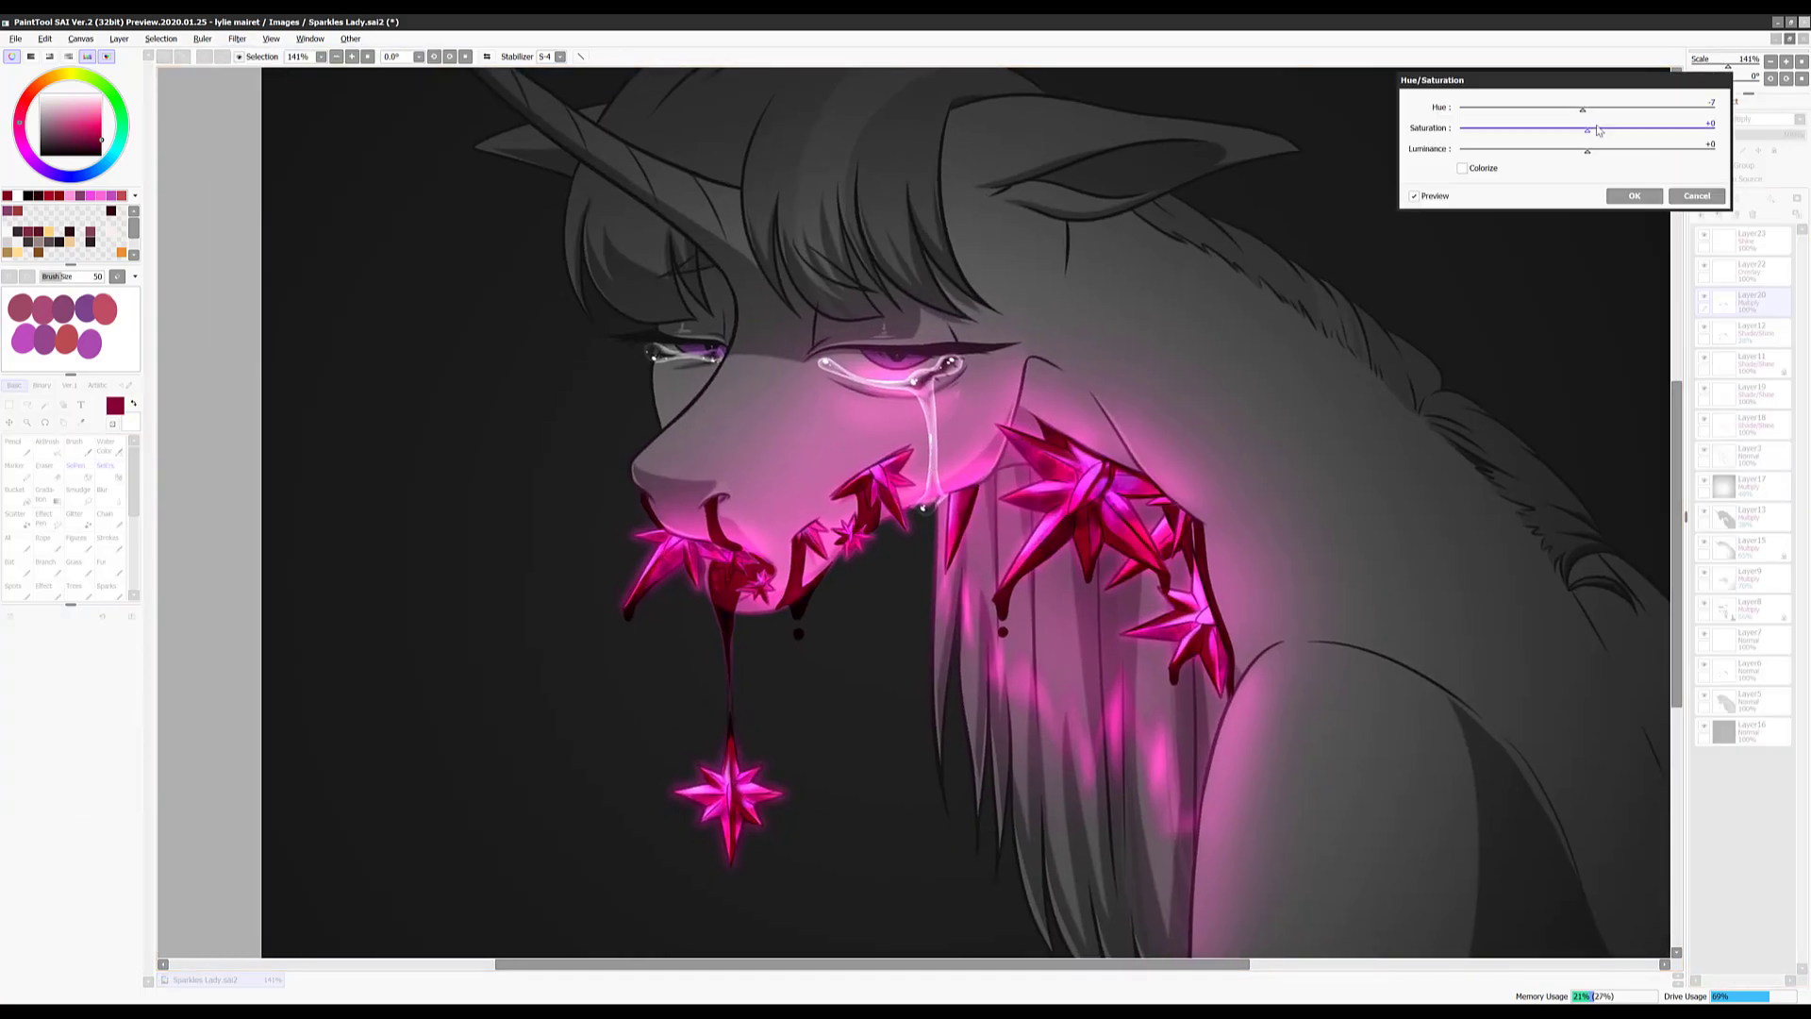
click(1634, 195)
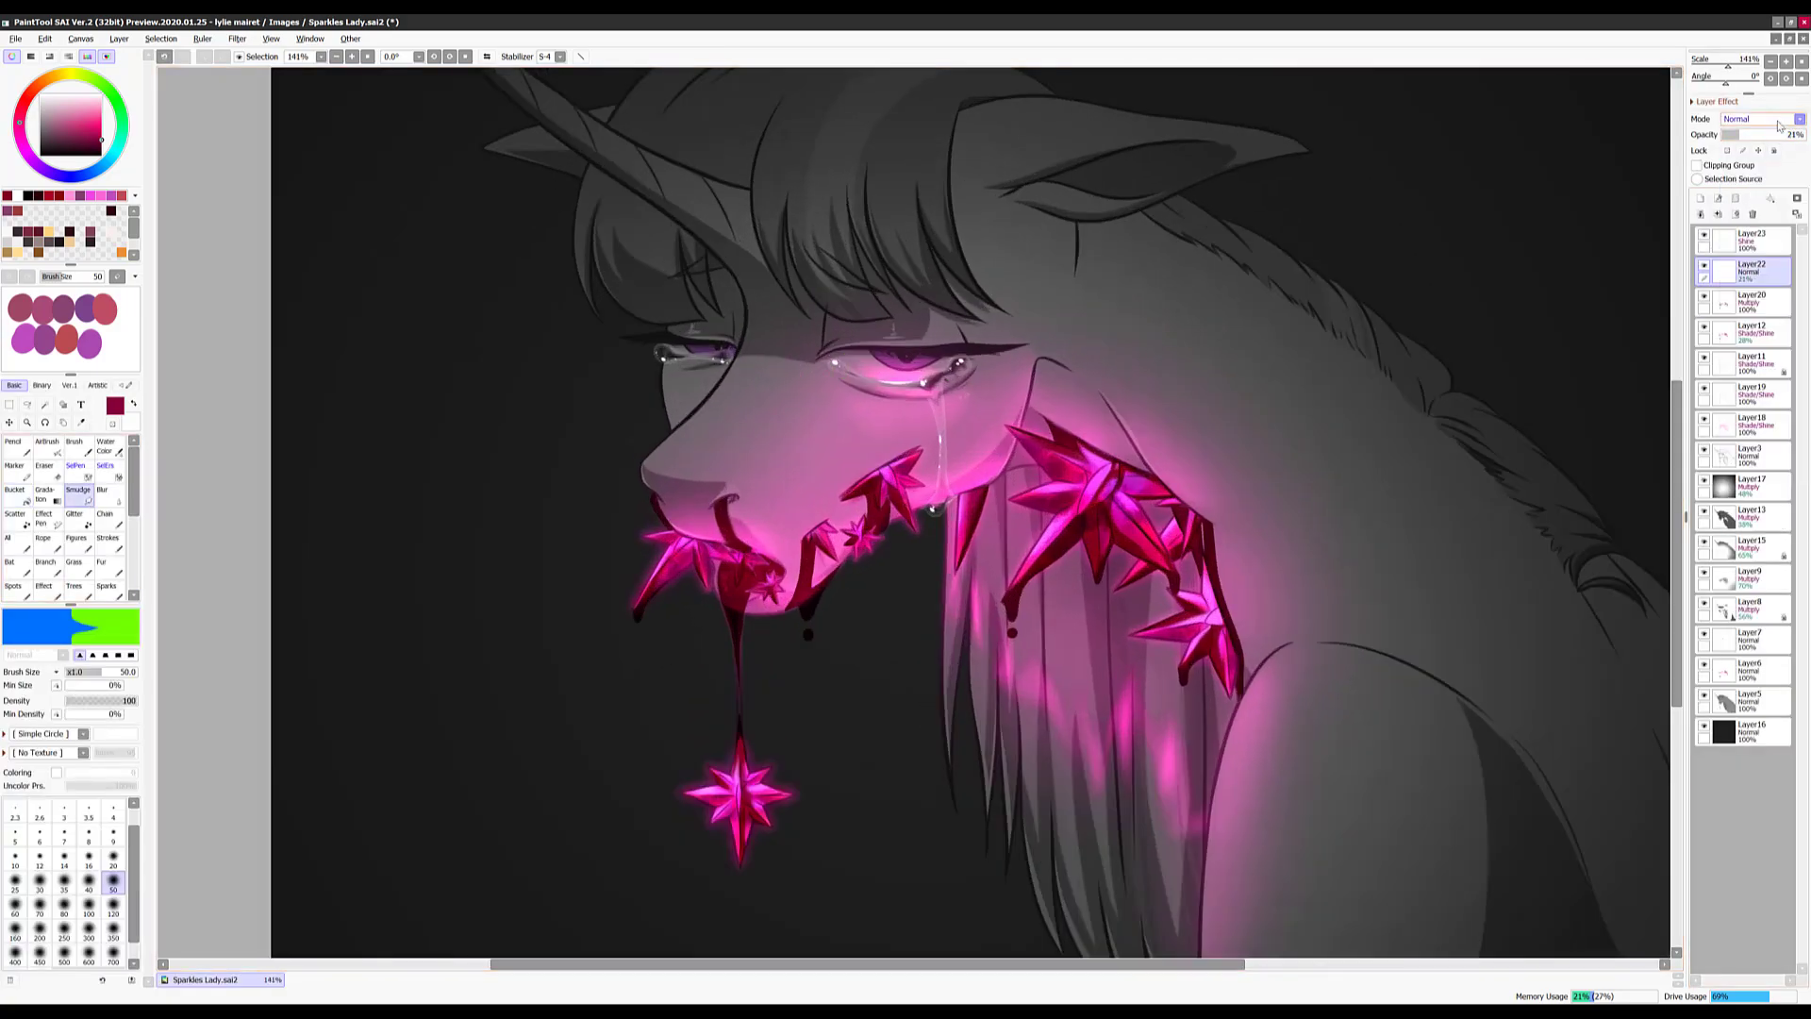
Change the tear fill layer to Soft Light at 58% opacity
scroll(893, 739, down, 2)
scroll(893, 739, up, 3)
drag(1759, 137, 1772, 140)
Paint the tear streak grey with the Pencil at size 20 on a new layer and set it to Multiply at 44% opacity
key(ctrl+shift+n)
key(n)
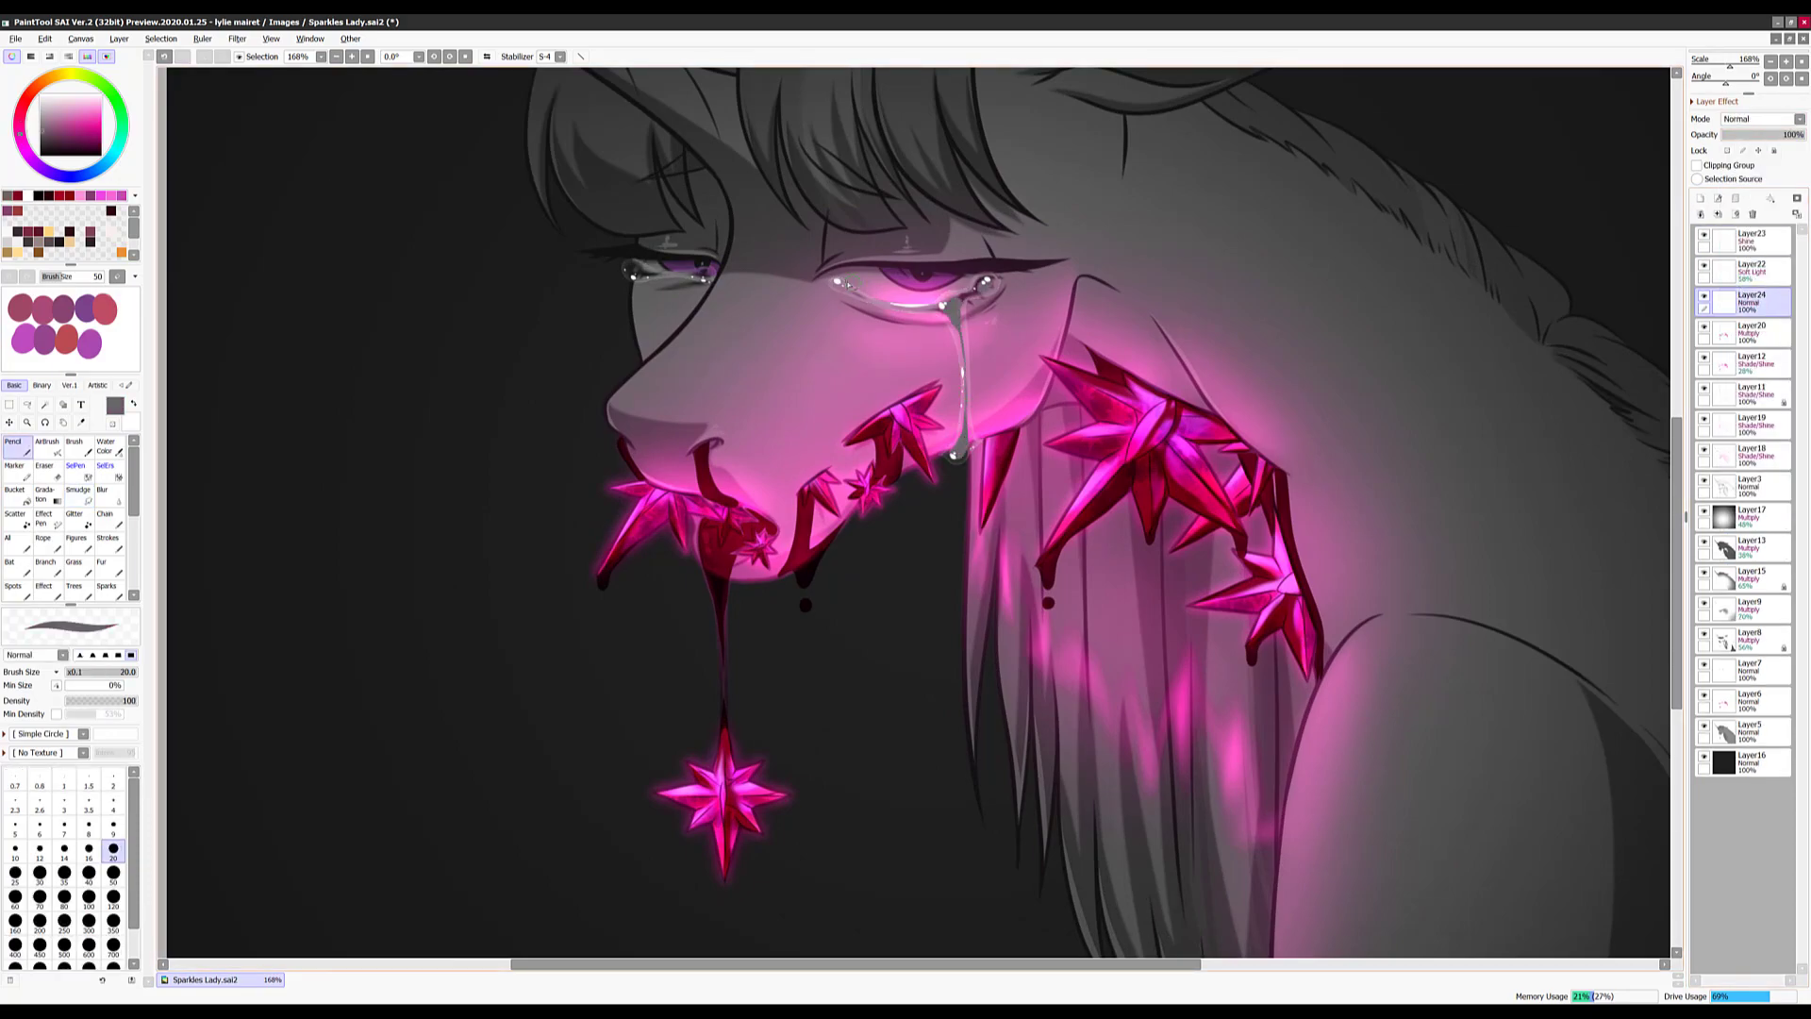
click(1759, 119)
click(1603, 142)
scroll(943, 472, down, 2)
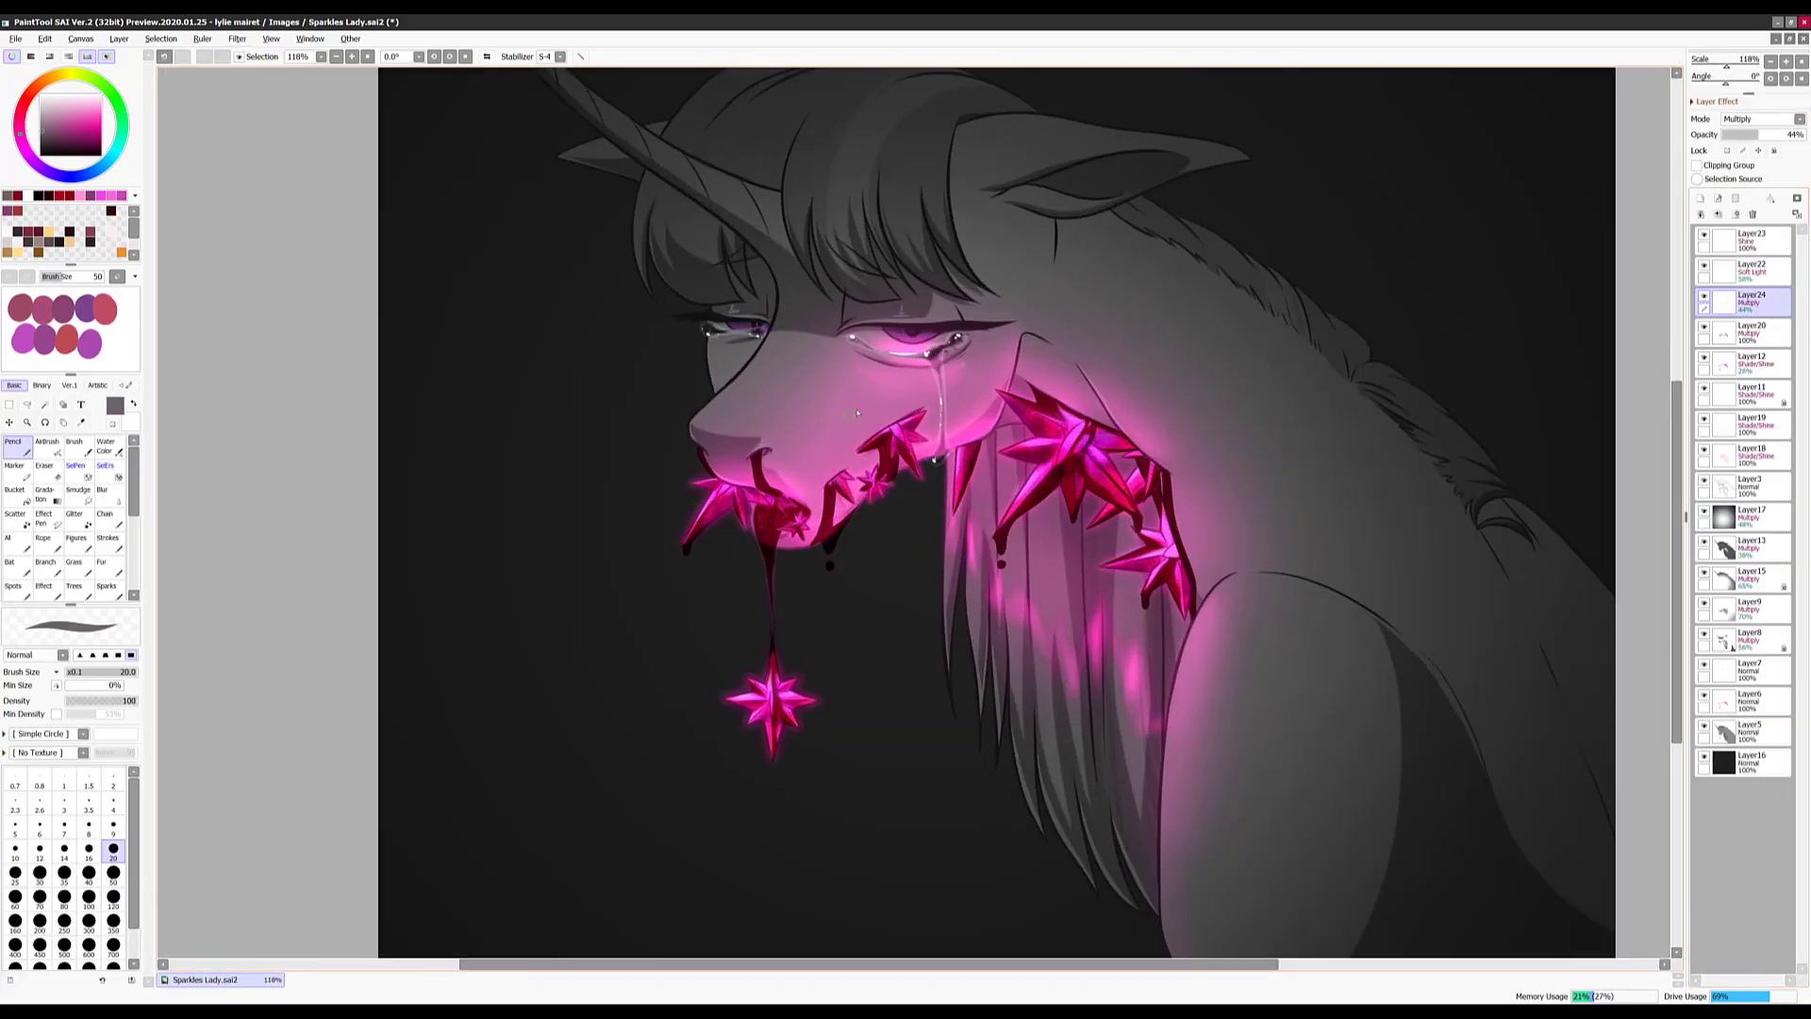
Set the tear highlight layer to Normal and soften the highlights under the near eye with the Smudge tool at size 50
scroll(943, 472, up, 2)
click(1713, 236)
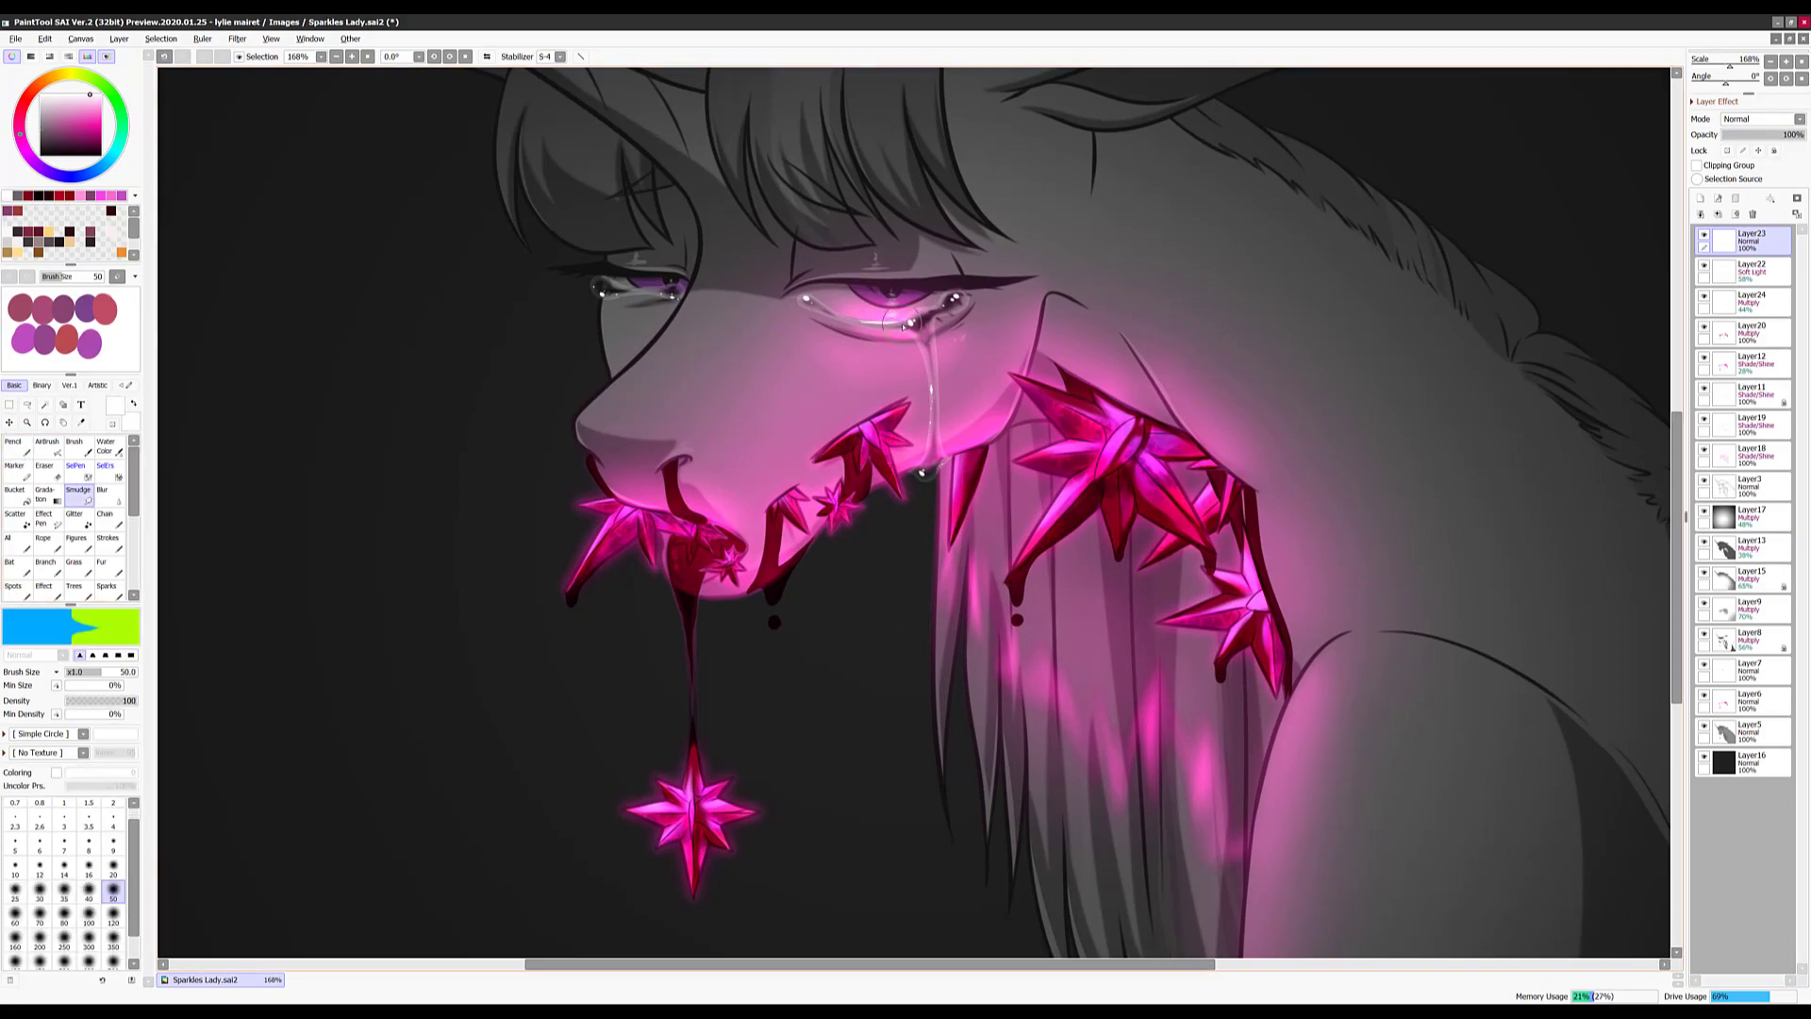
drag(868, 316, 882, 330)
Paint dark red highlights along the drips with the Pencil at size 20 on a Shine layer placed below the tear streak layer
key(ctrl+shift+n)
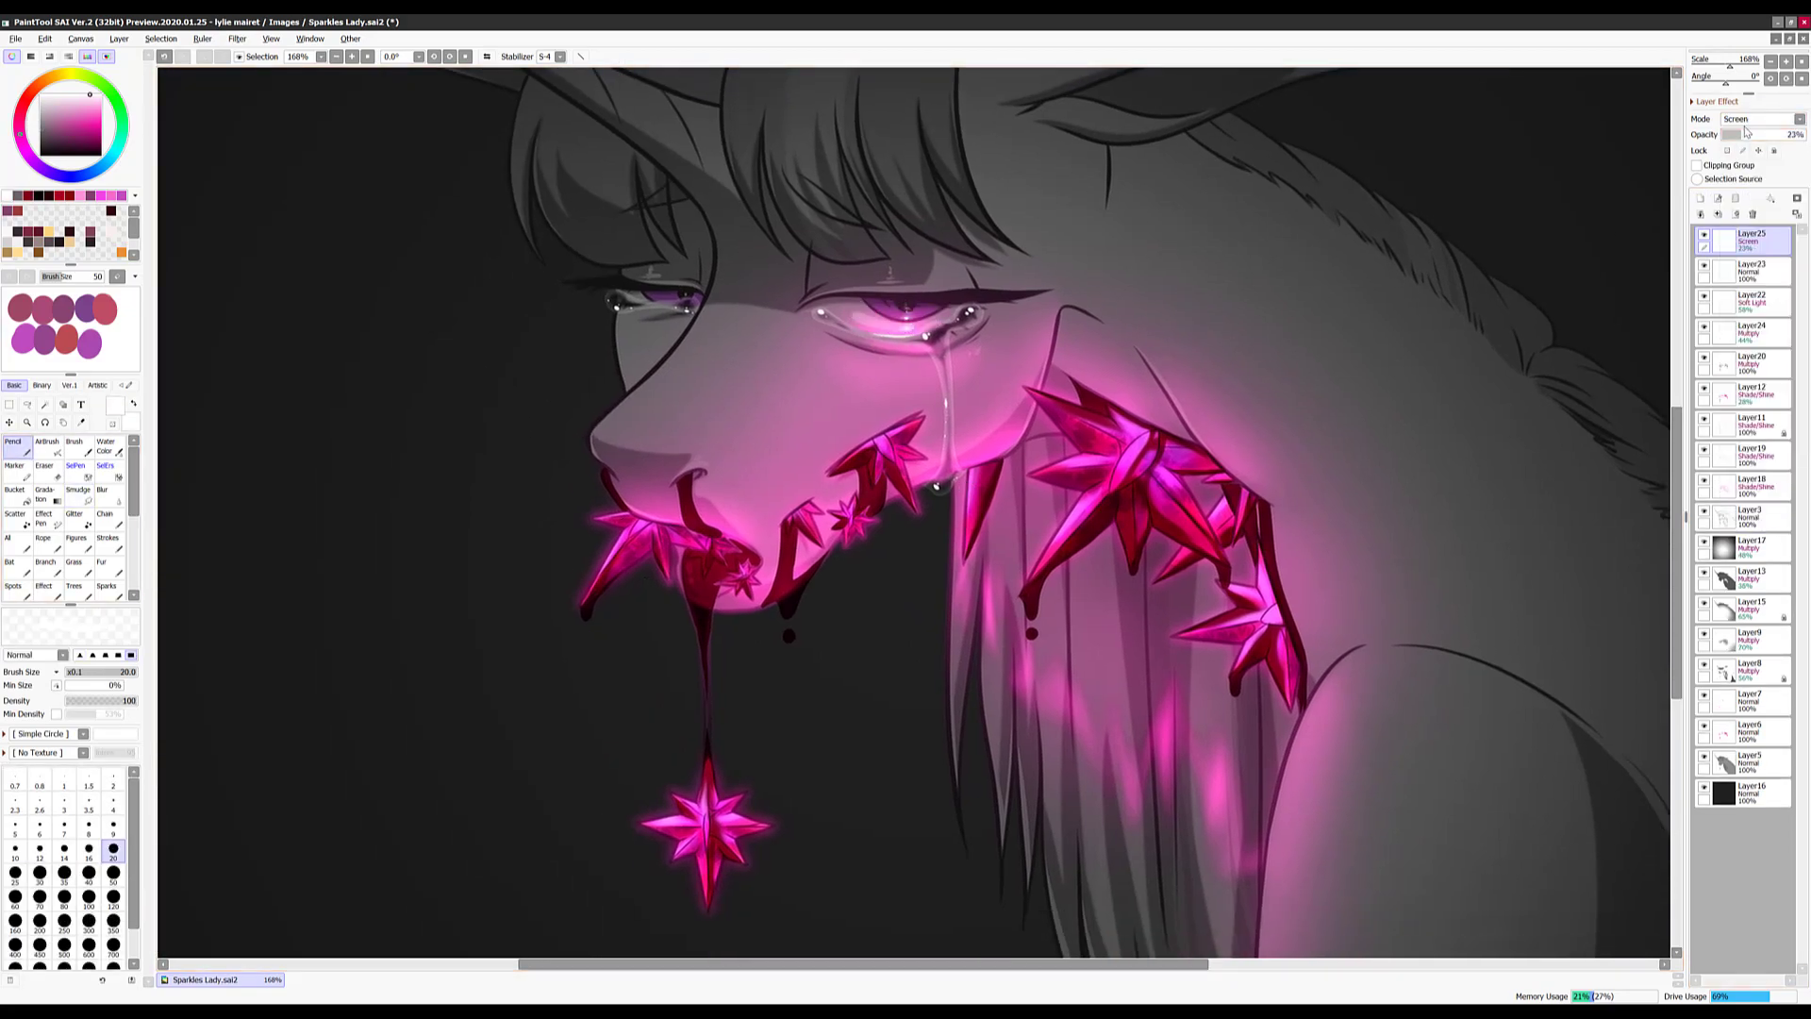
scroll(915, 509, down, 3)
scroll(915, 510, up, 4)
drag(1745, 241, 1745, 330)
drag(734, 485, 771, 568)
key(ctrl+shift+n)
click(1745, 332)
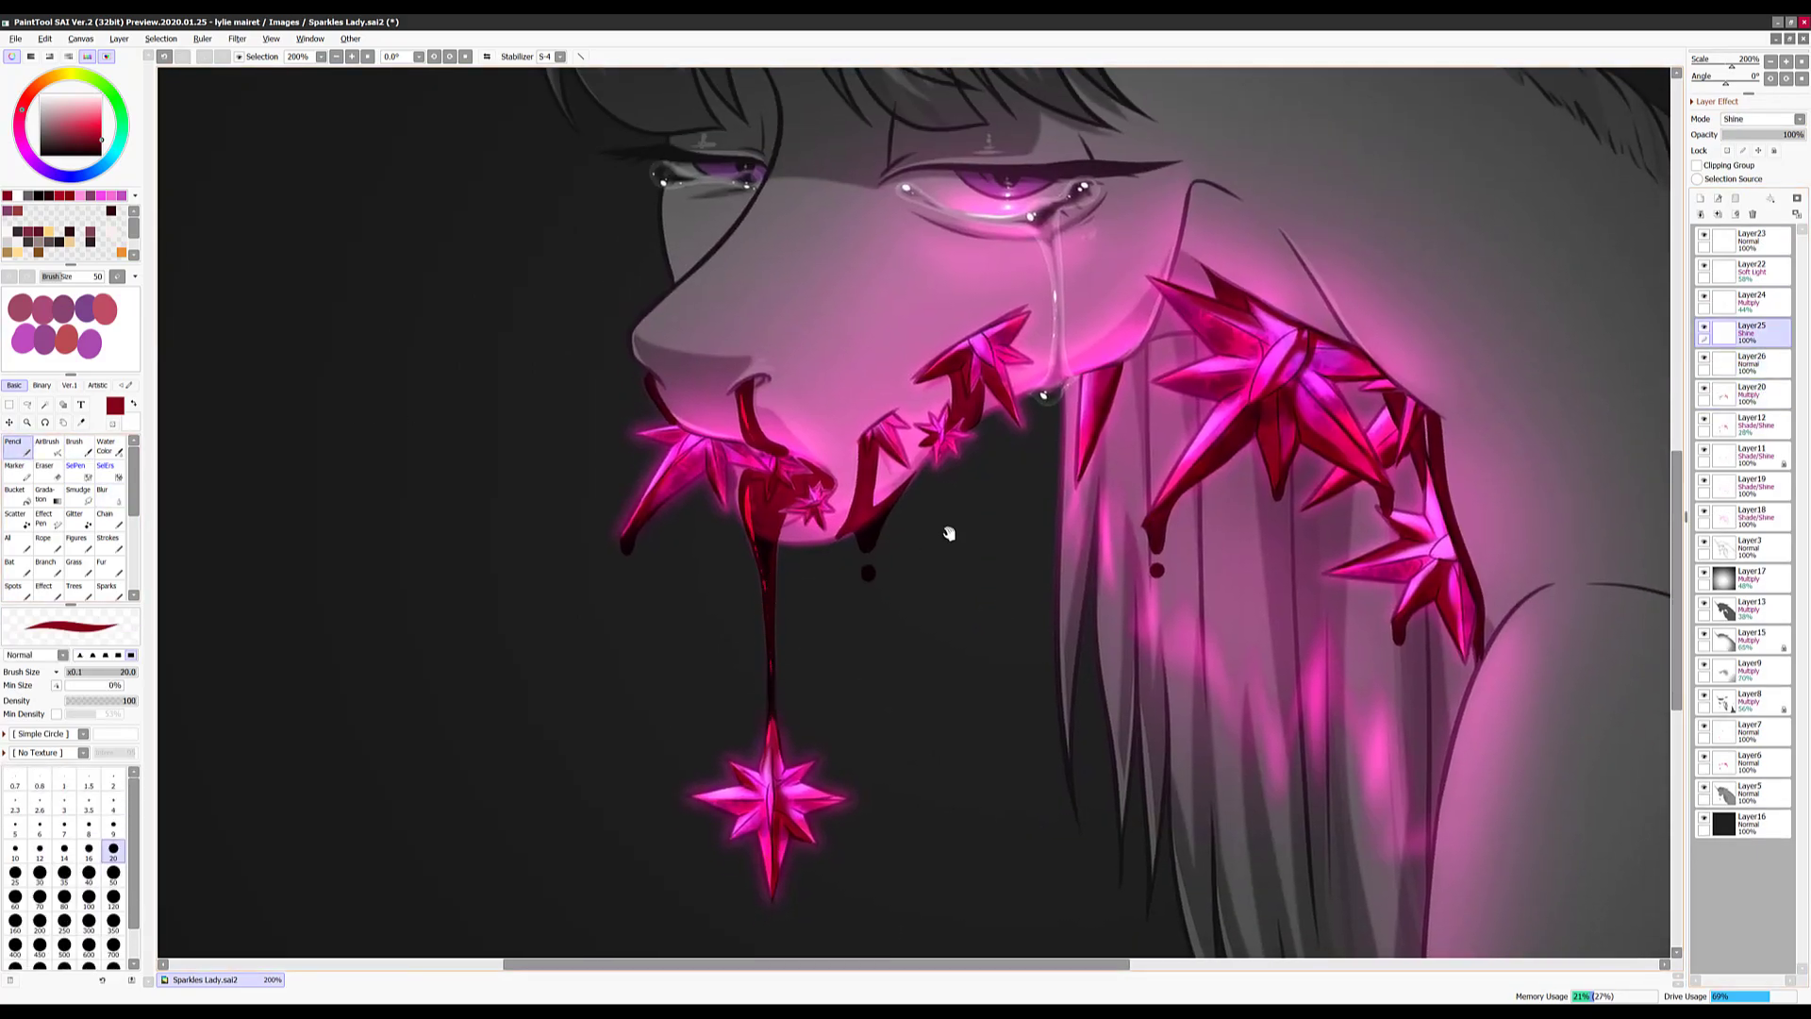
drag(929, 548, 921, 567)
drag(1240, 468, 1150, 480)
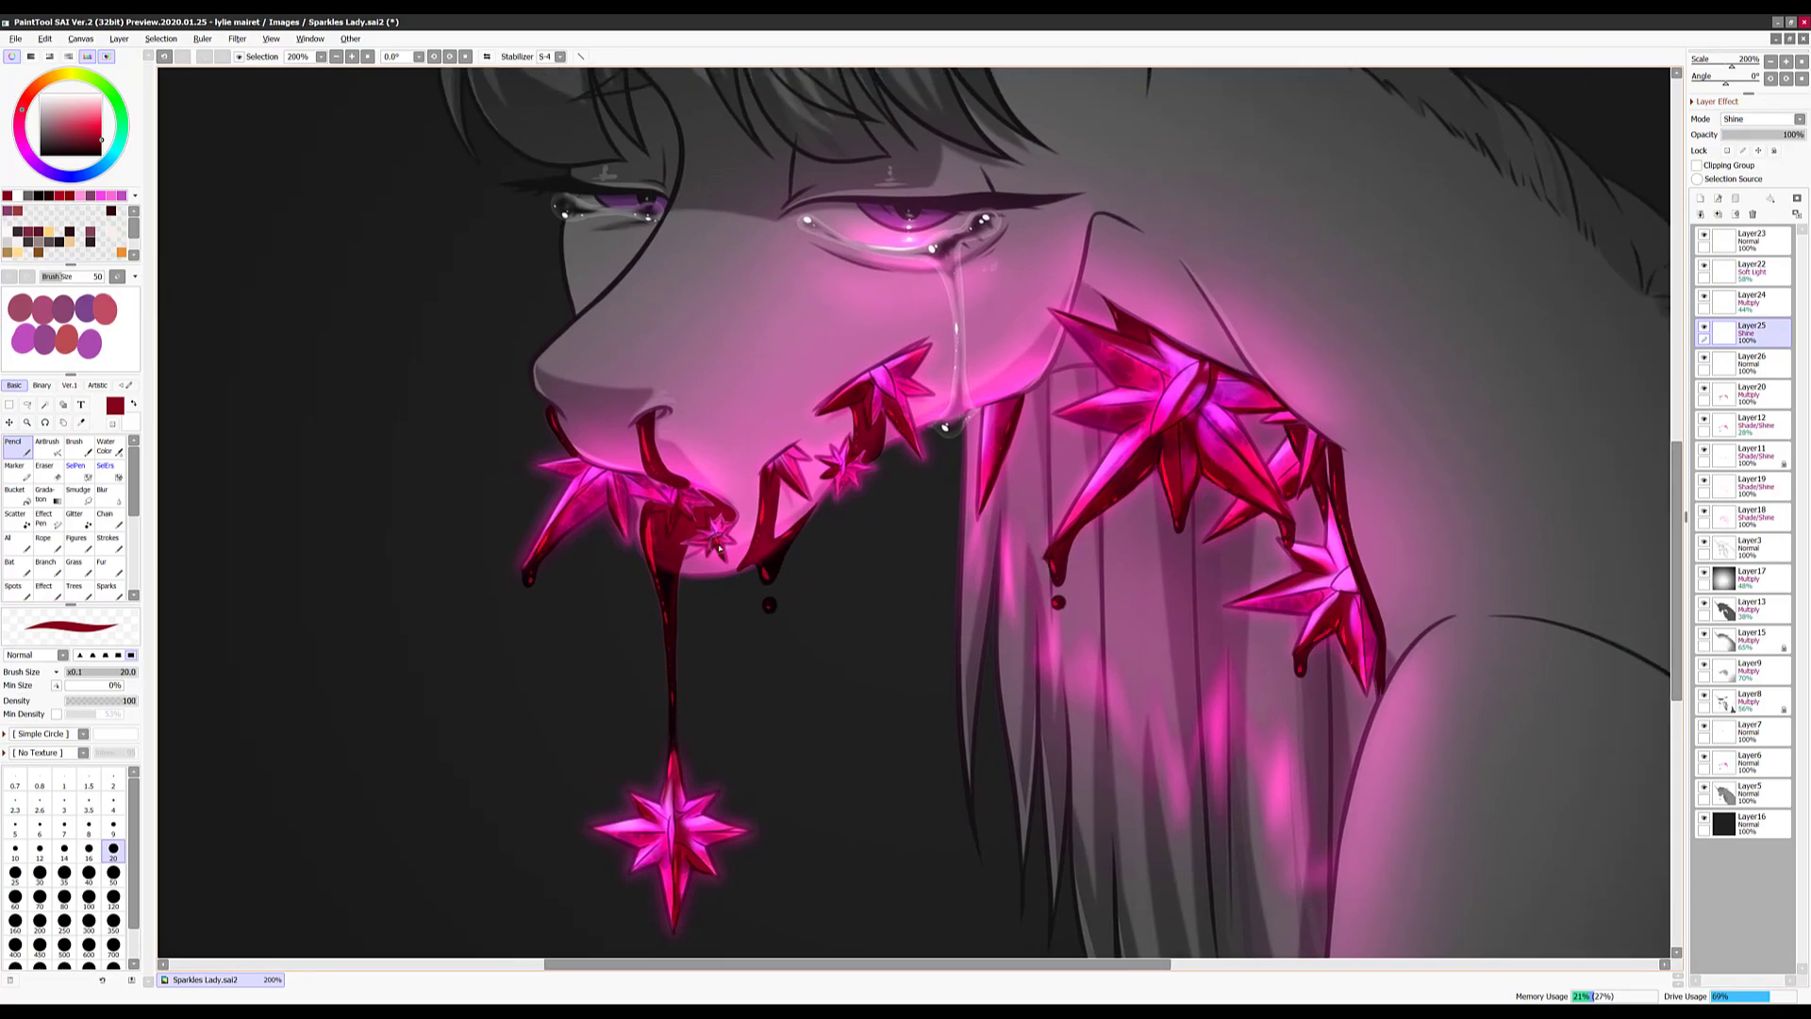
Change the drip highlight layer's blending mode to Dodge
scroll(1329, 503, down, 1)
click(1760, 118)
click(1509, 132)
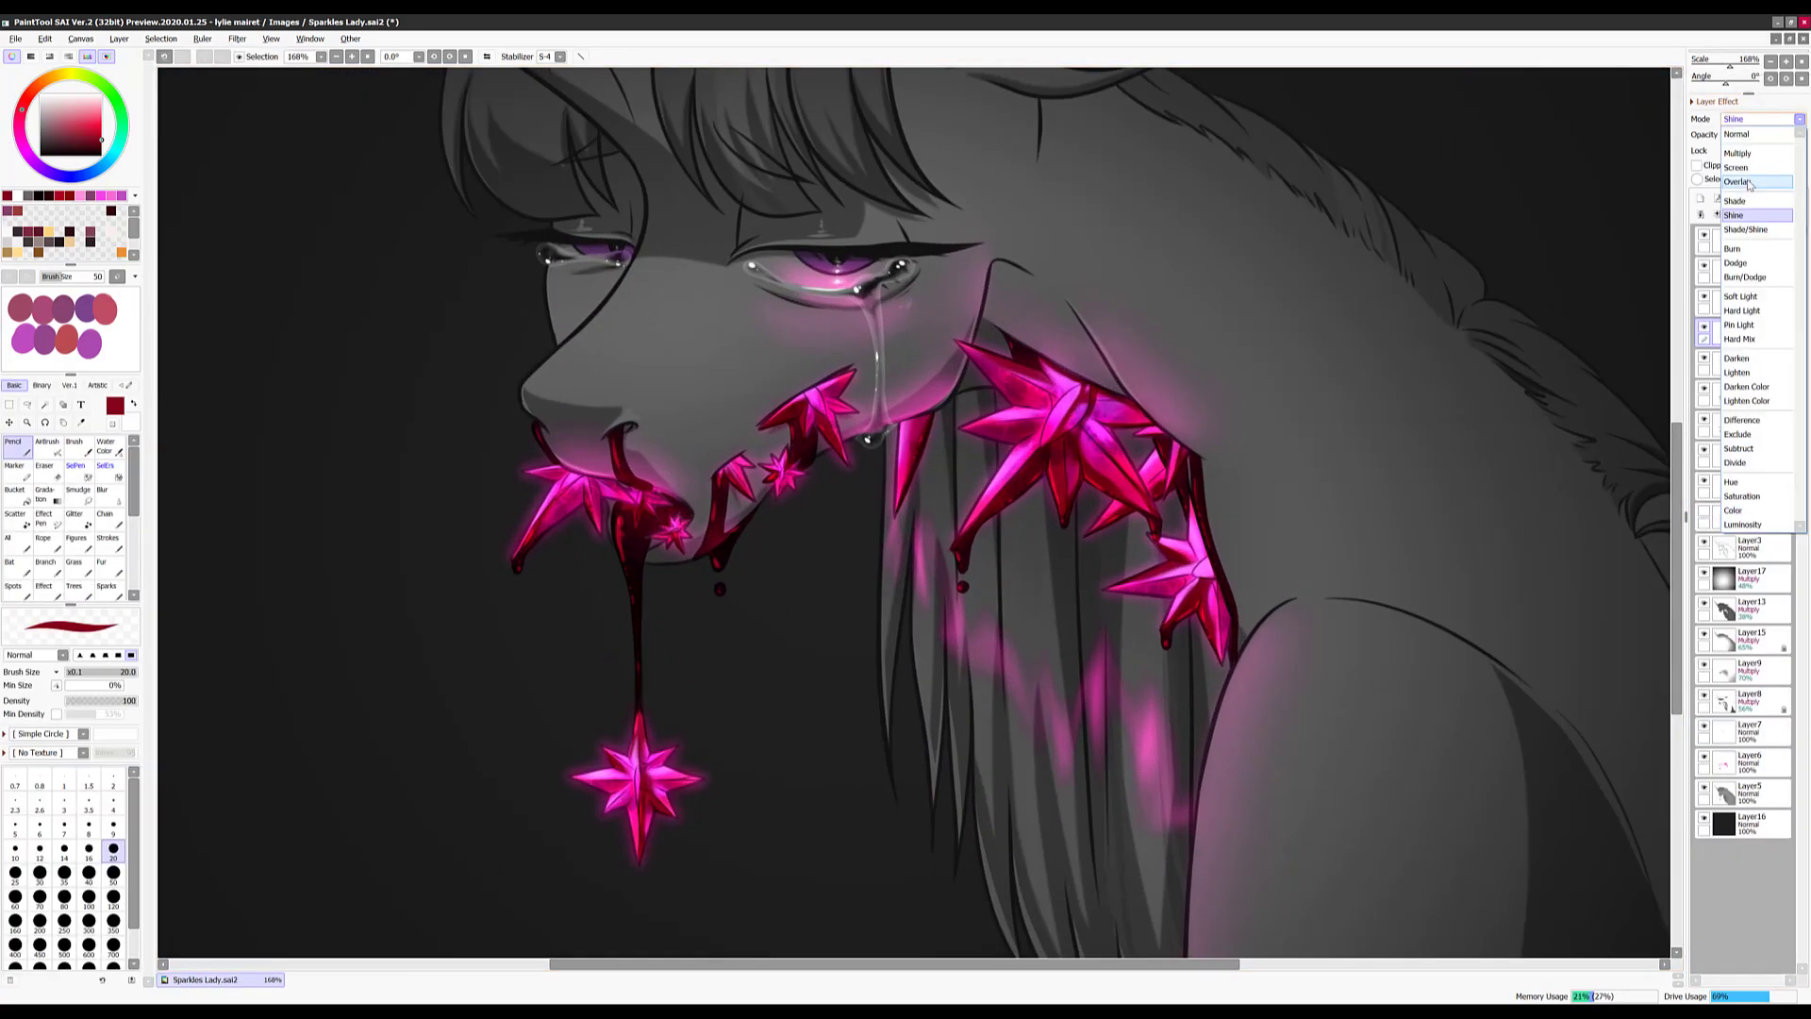
scroll(1076, 631, down, 2)
scroll(1076, 631, up, 1)
Try the Hard Light blending mode on the red drip layer and return it to Multiply
click(1751, 390)
scroll(1760, 119, down, 1)
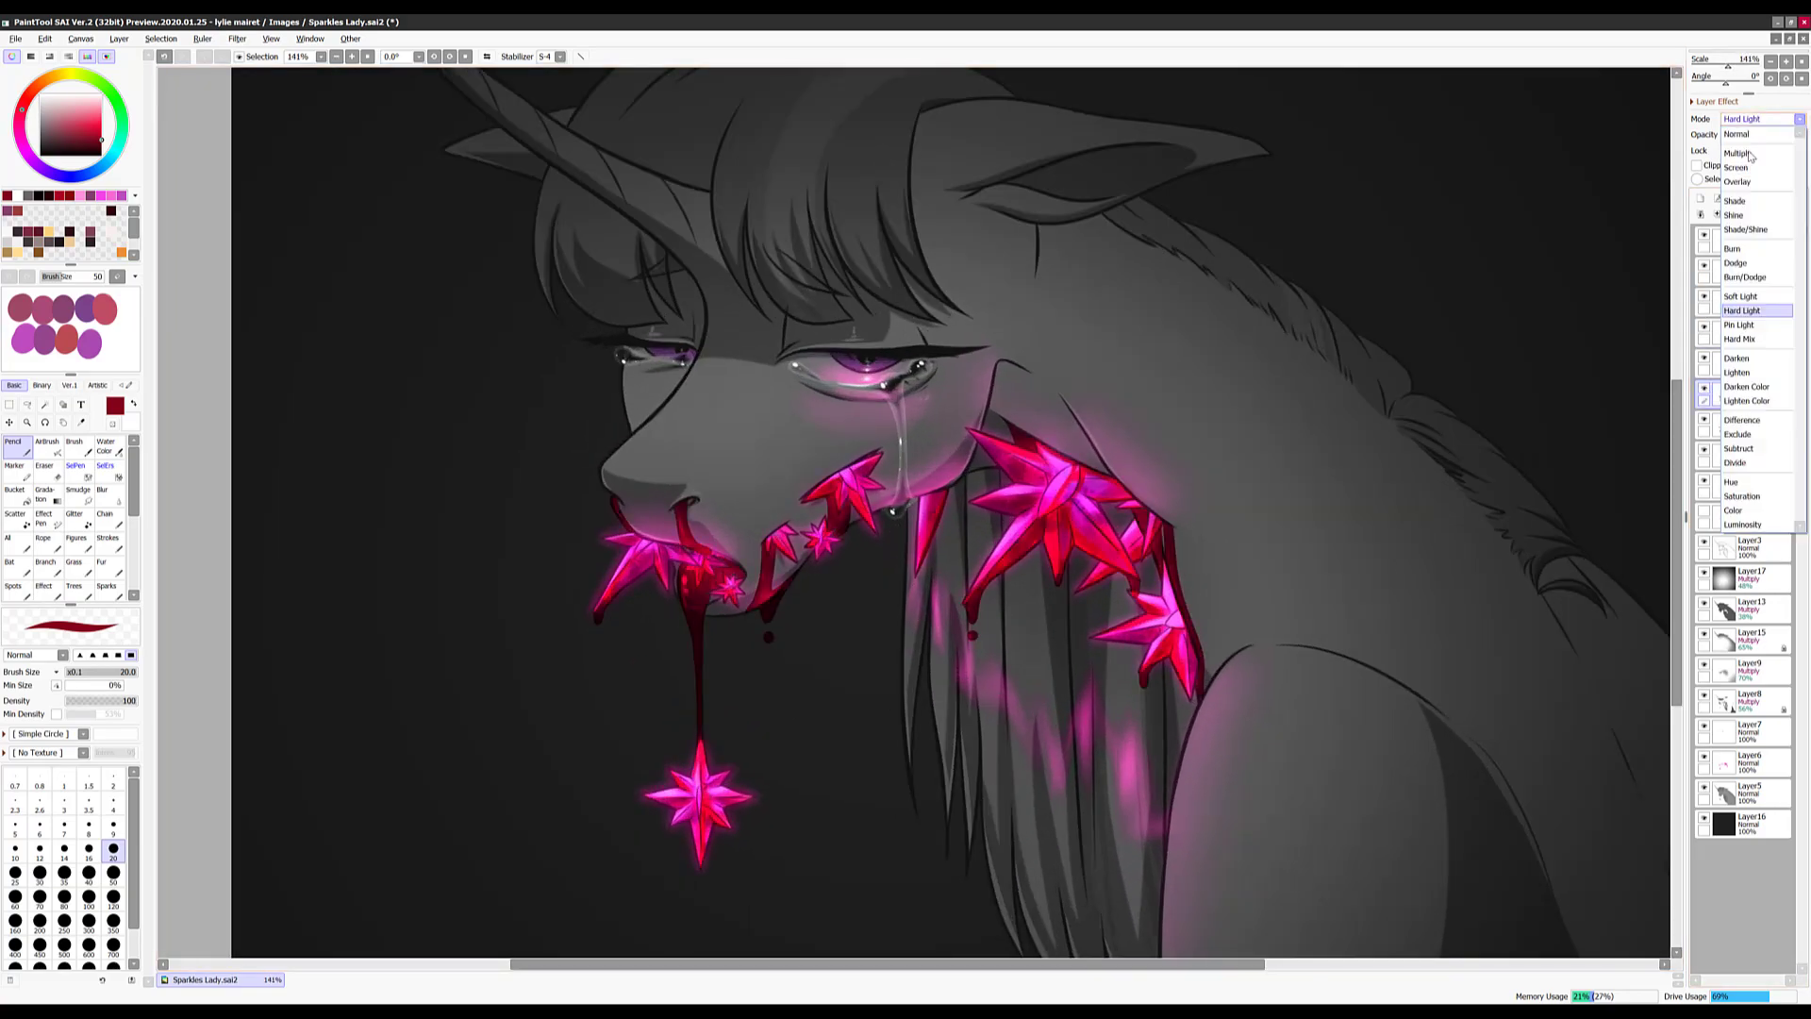
scroll(1755, 120, up, 1)
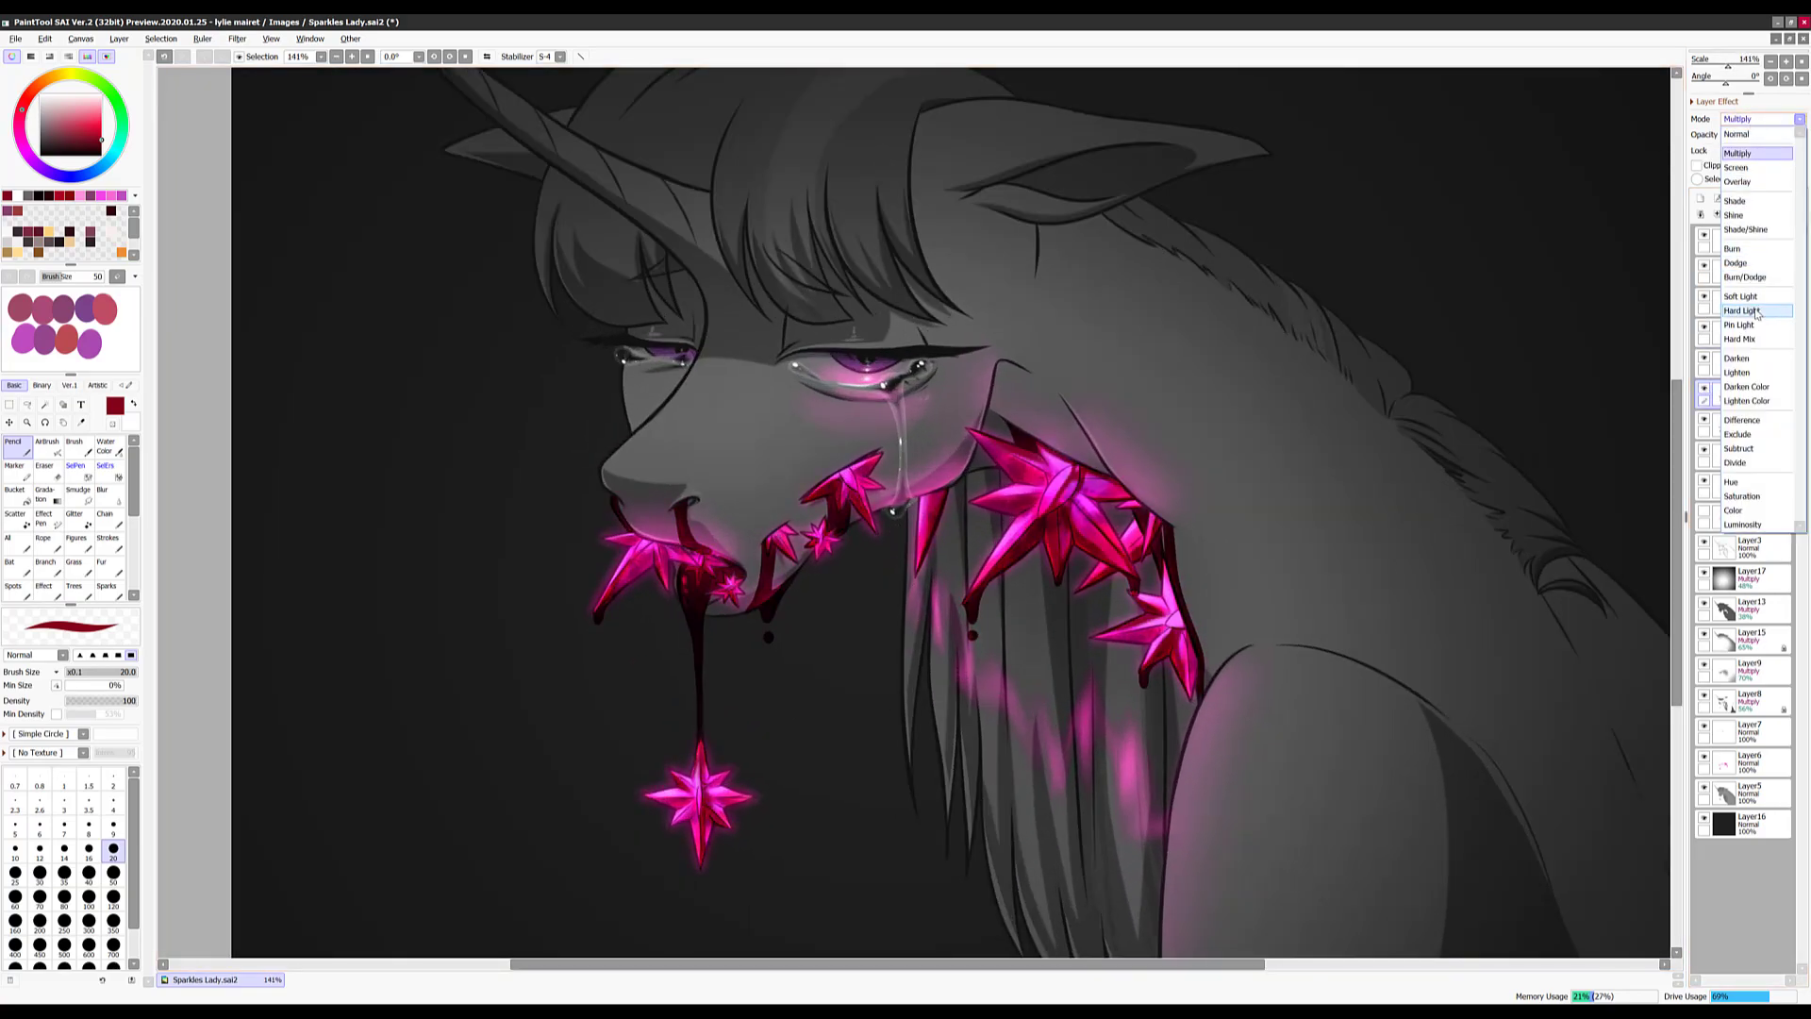
scroll(848, 297, down, 2)
scroll(848, 297, up, 2)
Set Layer19's glow to Shine, lock its opacity, and recolour it hot pink with the Bucket
click(1751, 481)
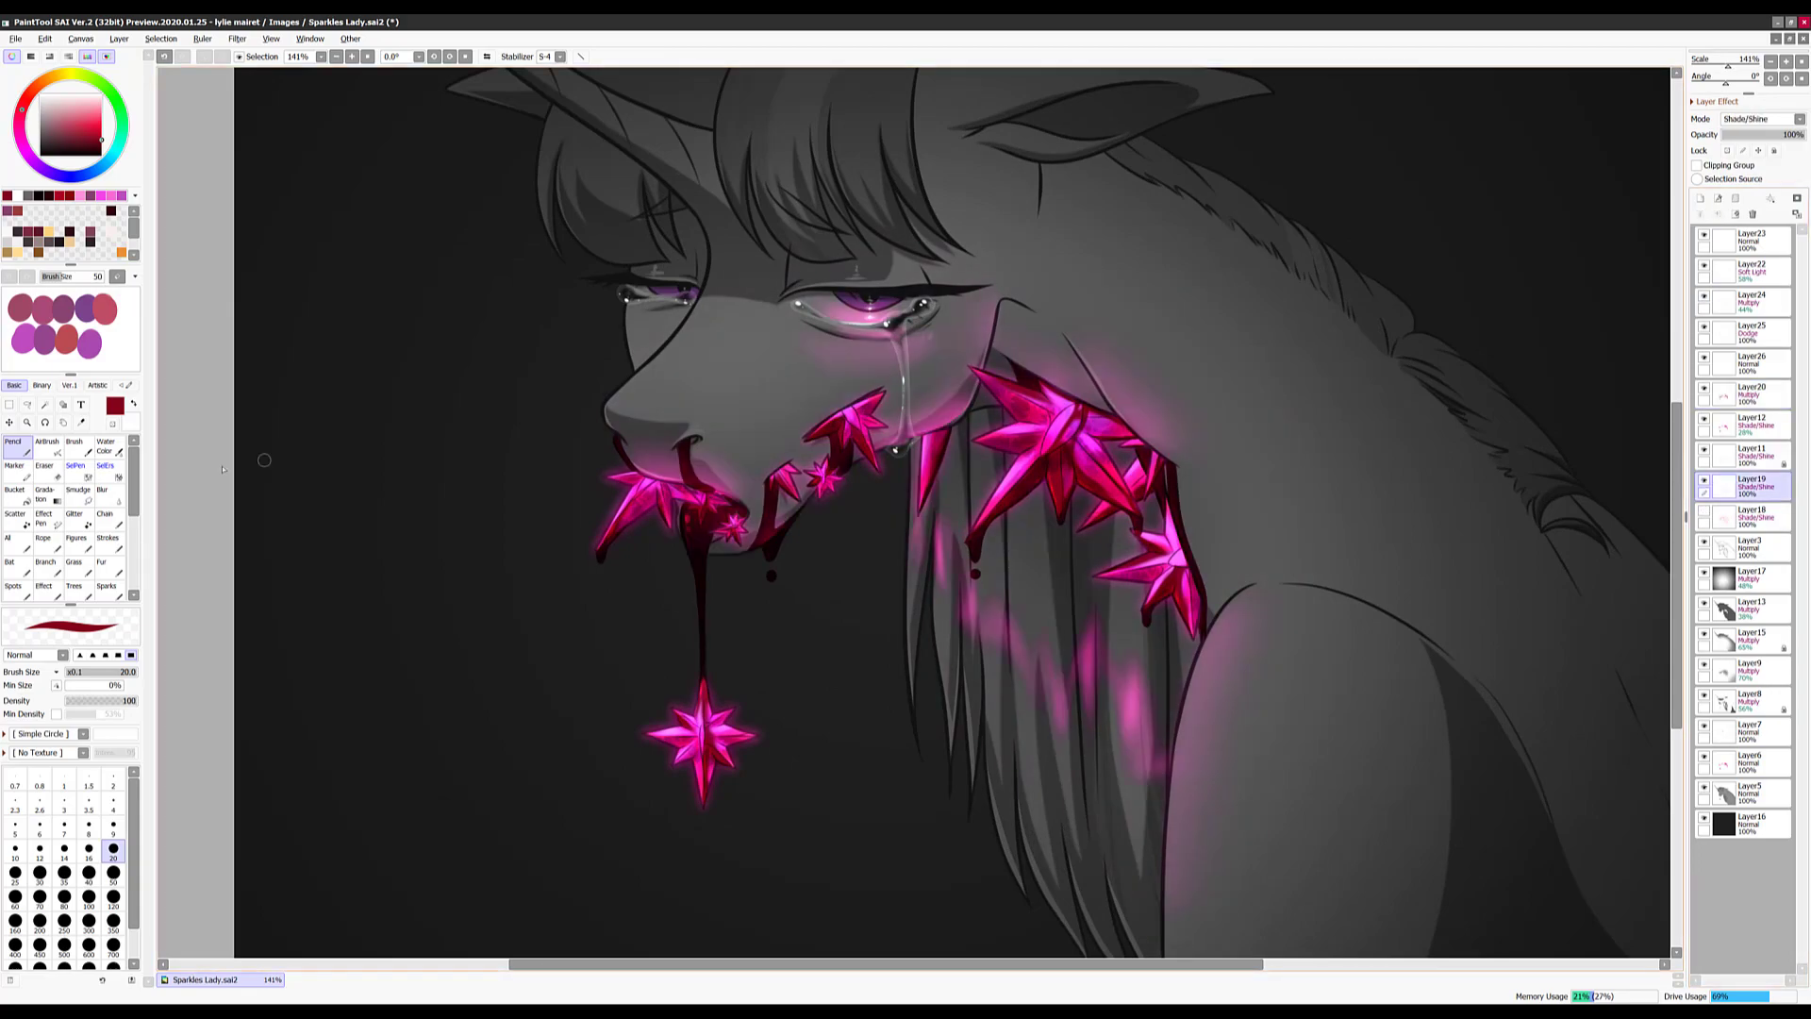
click(14, 490)
scroll(1751, 120, up, 2)
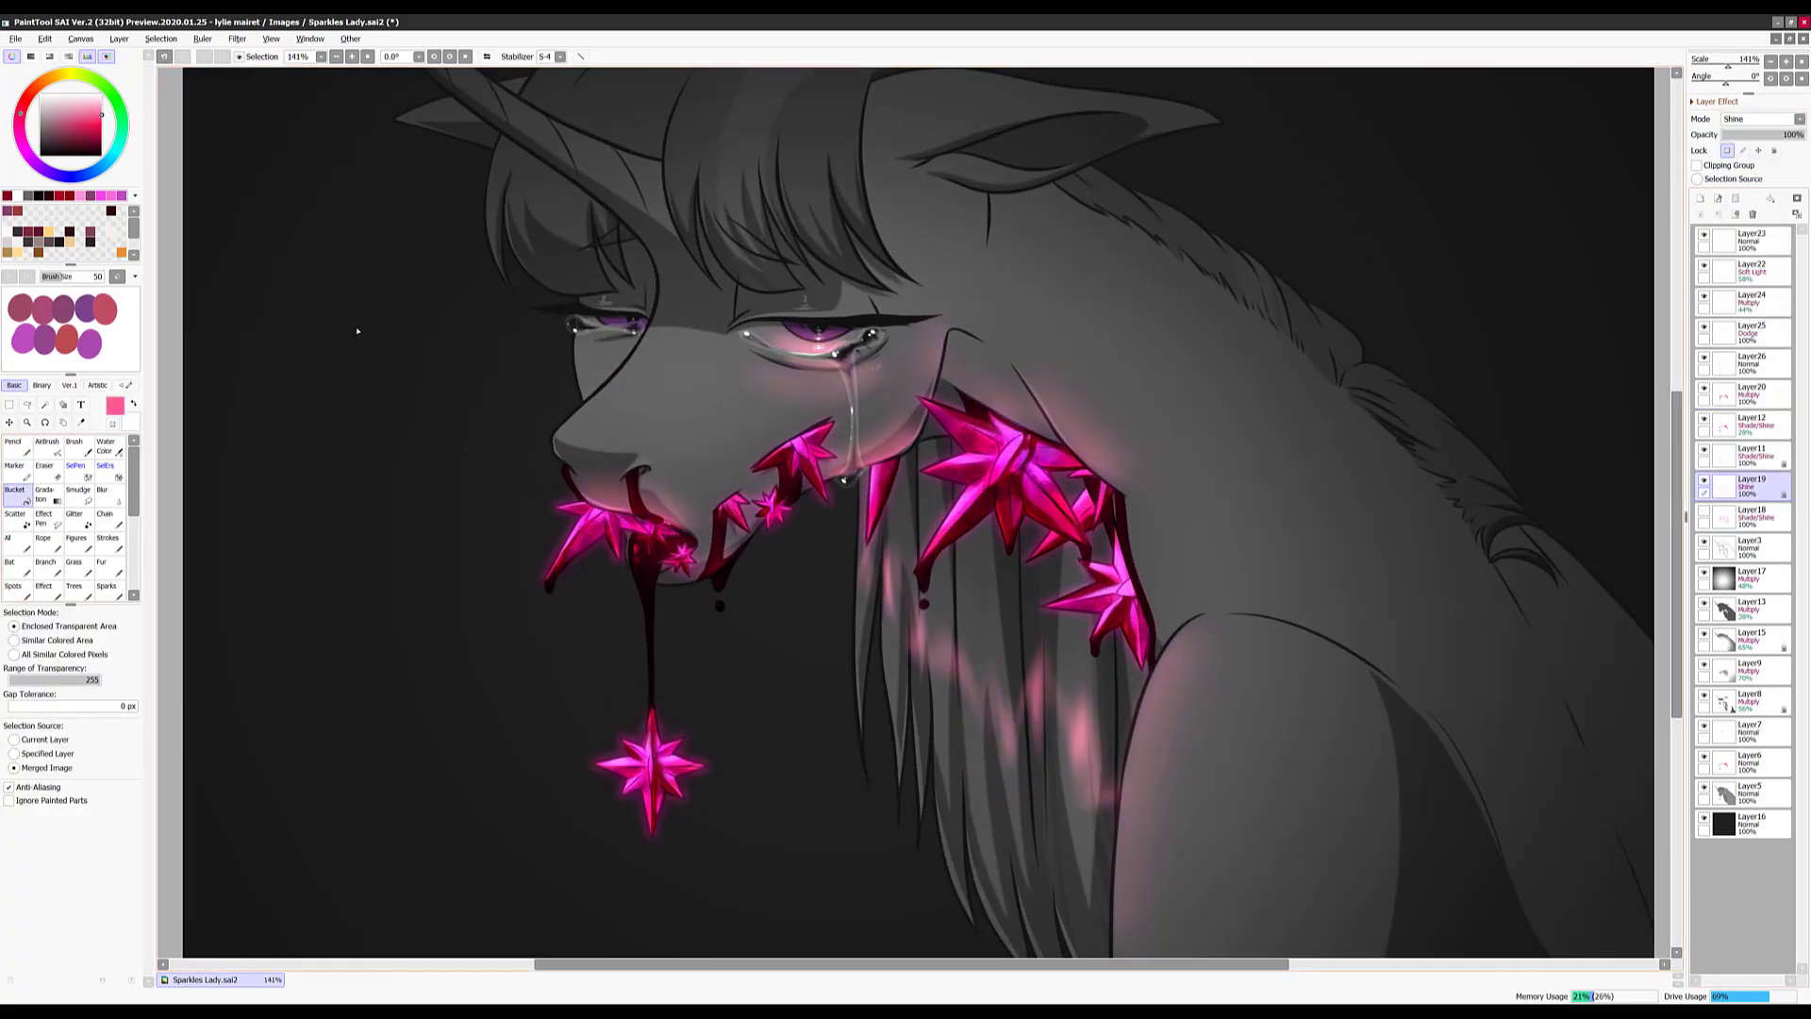
key(n)
key(b)
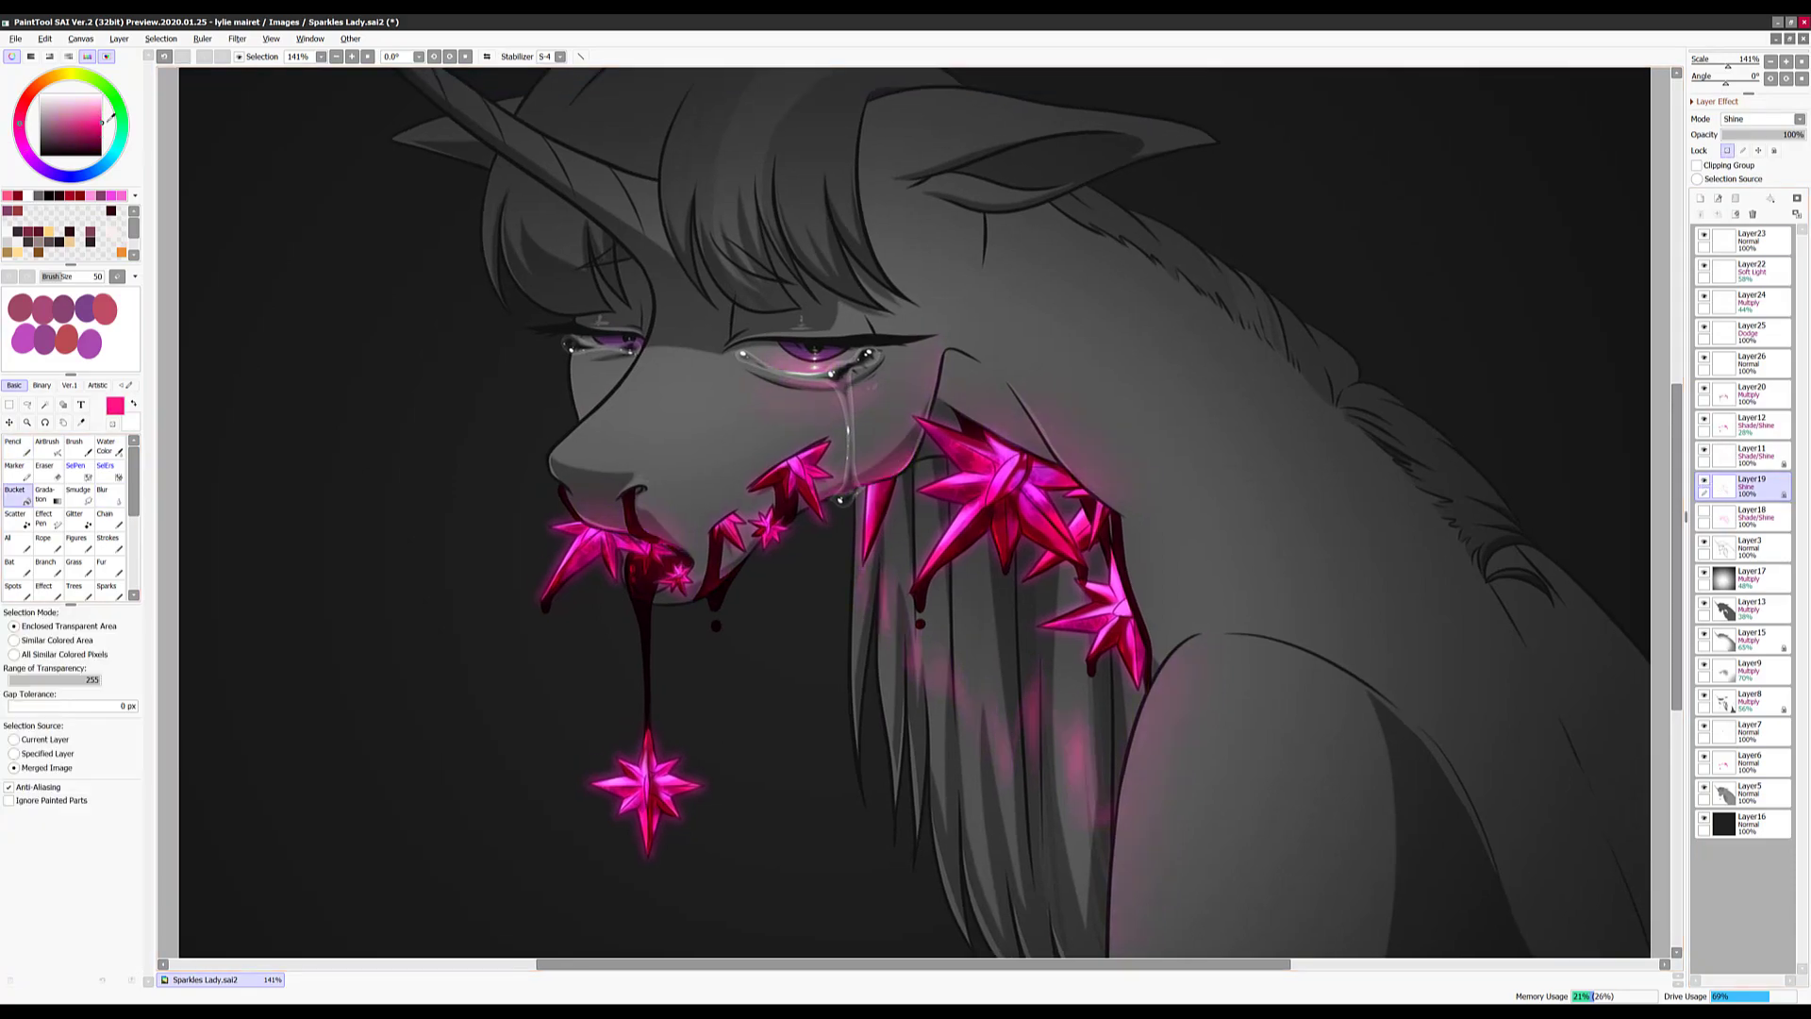
Set the pink skin glow on Layer18 to 56% opacity and move Layer11 to the top of the layer stack
click(1745, 517)
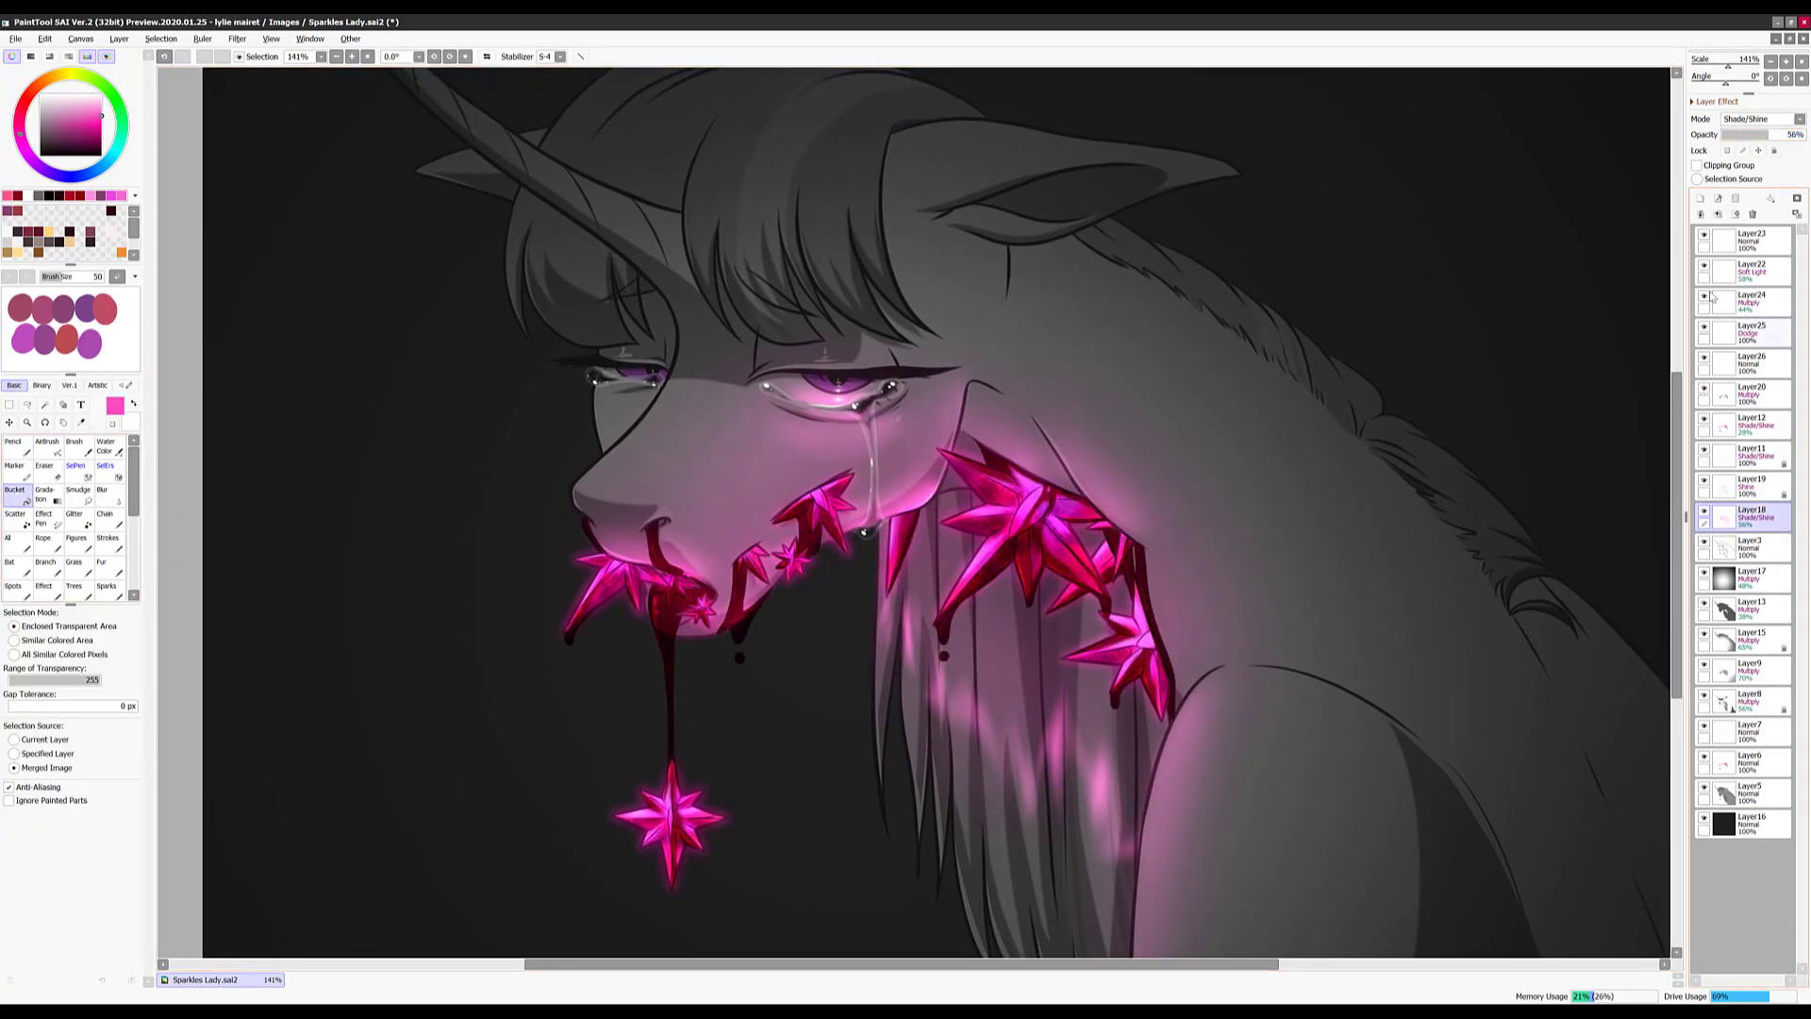
drag(1709, 459, 1709, 238)
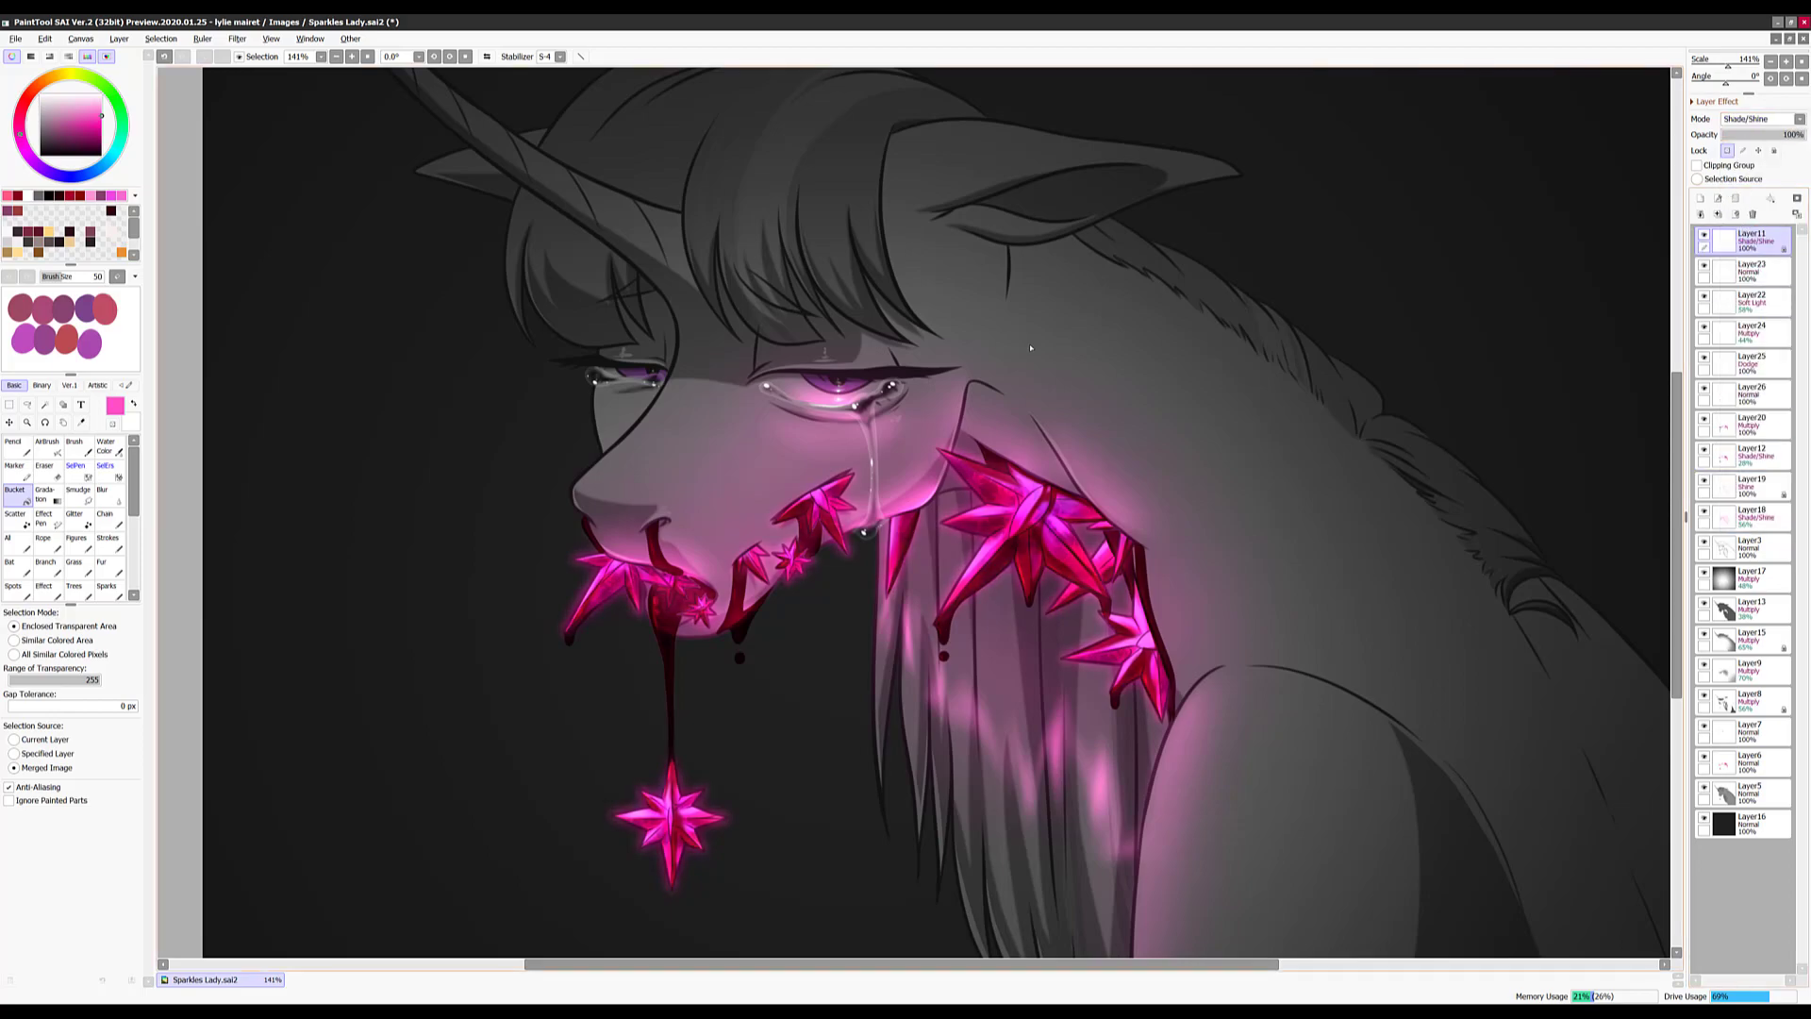
key(minus)
key(minus)
key(minus)
key(plus)
Select the figure's silhouette and brush dark red at size 120 over the mouth and neck stars on a new Multiply layer
ctrl+shift+click(902, 544)
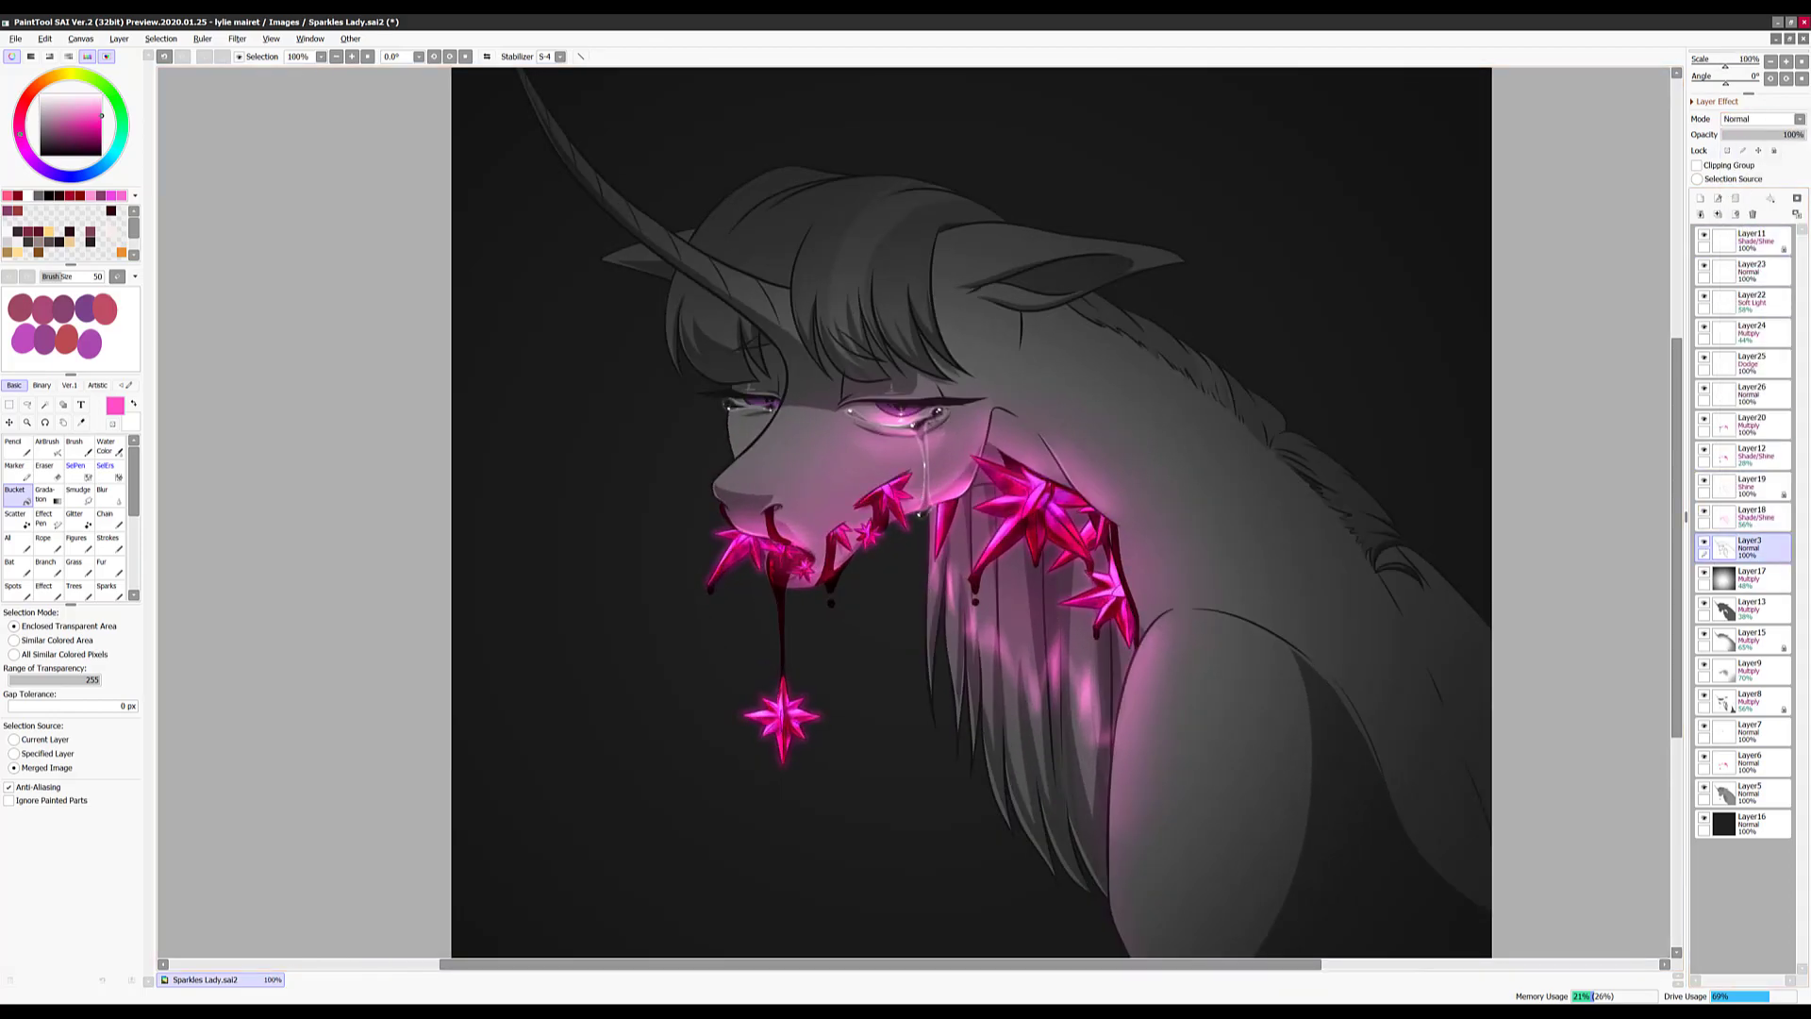
scroll(1085, 755, up, 1)
click(1745, 793)
key(b)
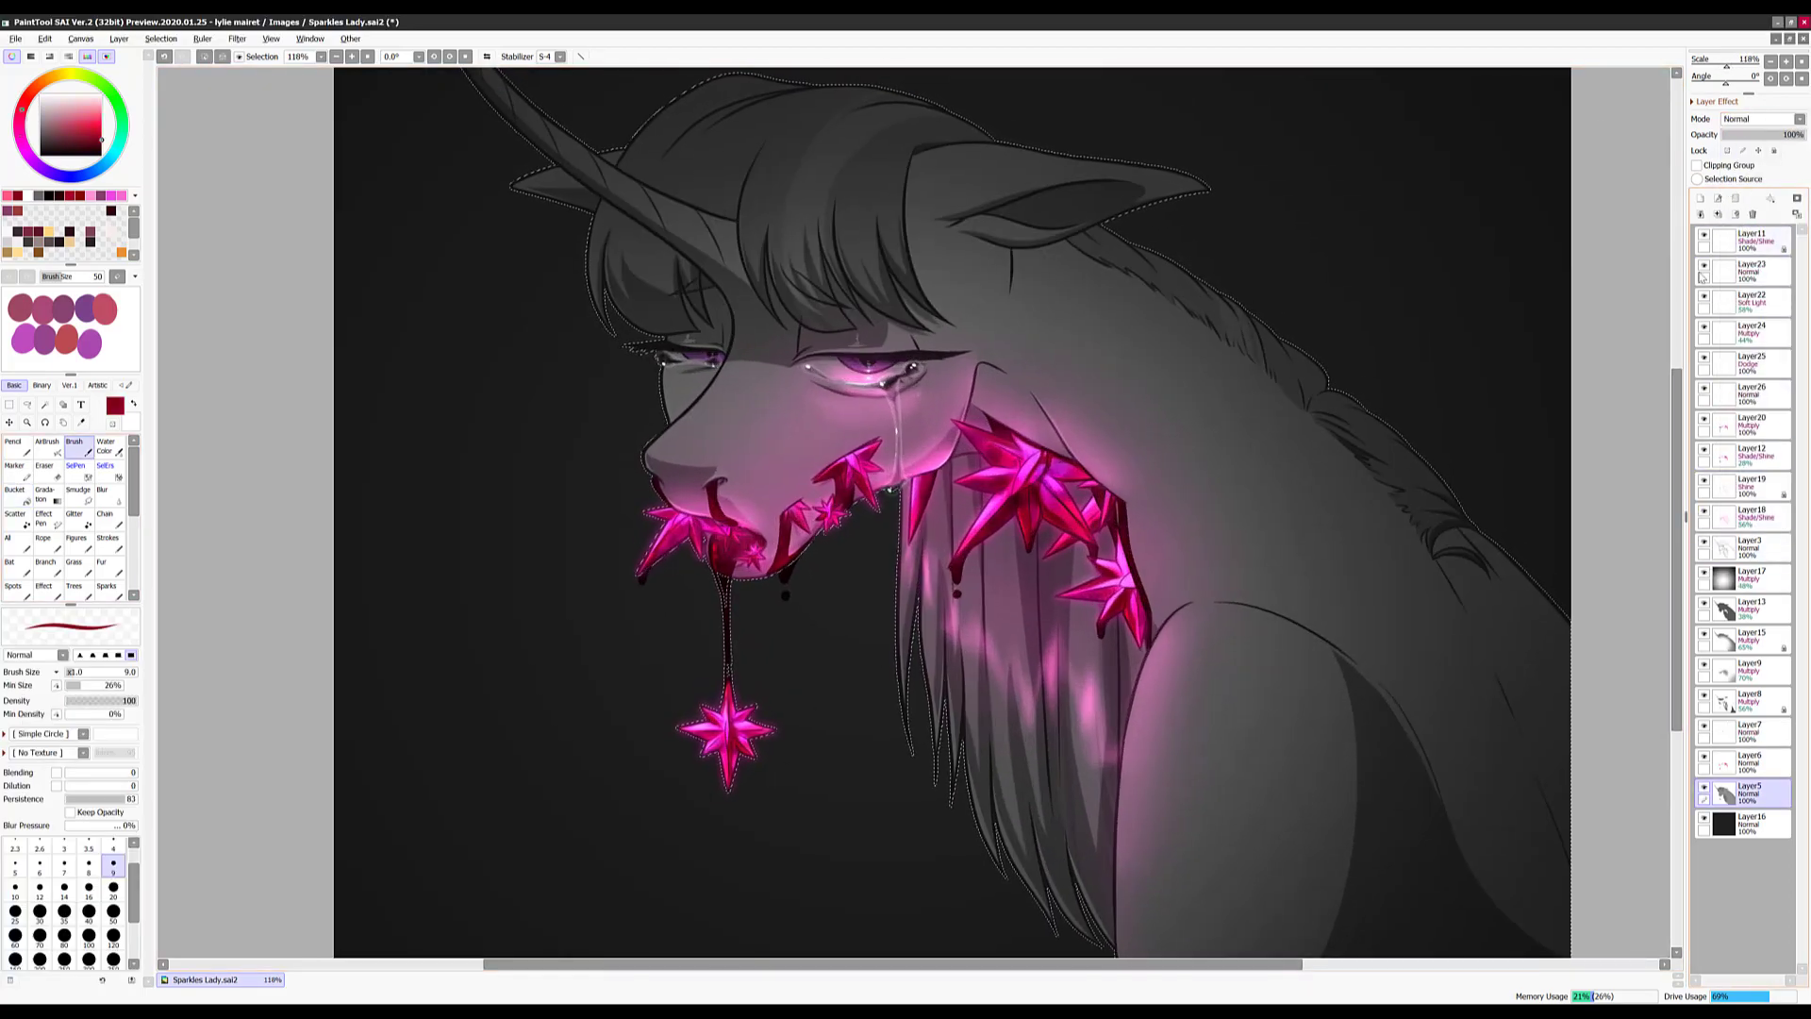
click(1700, 199)
drag(793, 556, 848, 493)
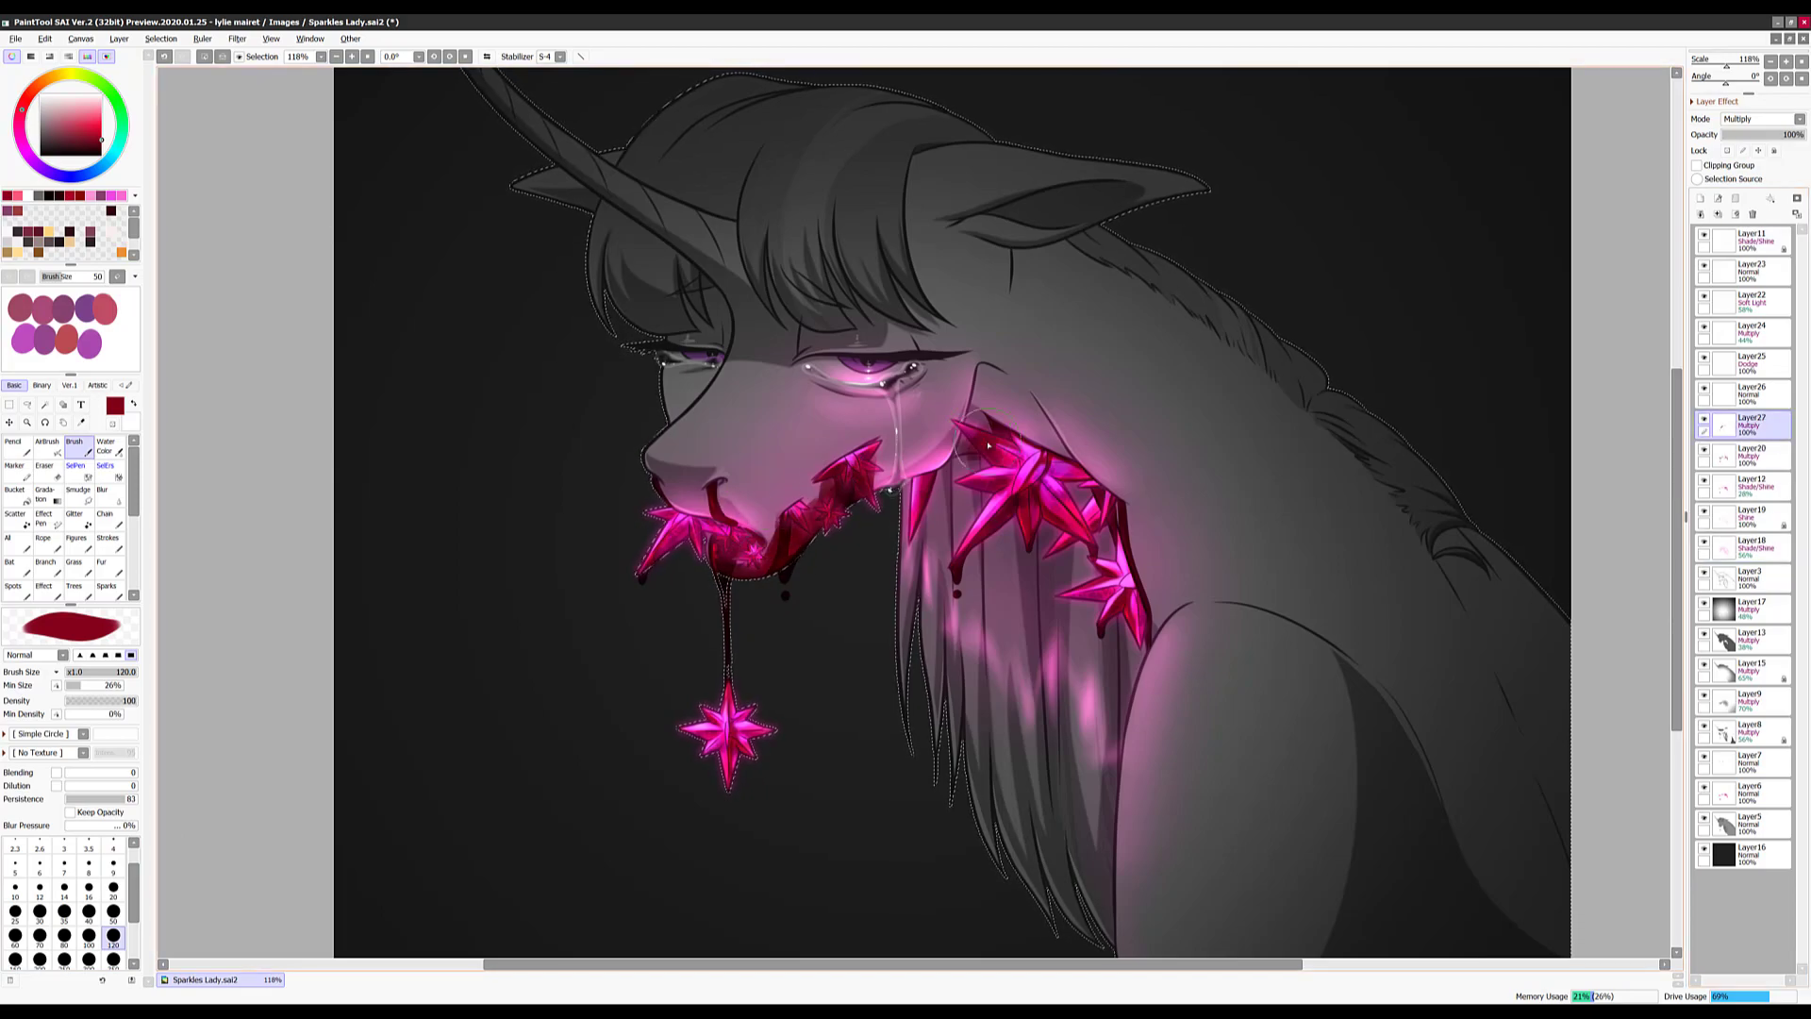
drag(962, 458, 1168, 601)
Soften and erase the excess dark red shading around the stars, clear the selection, and lower the layer to 83% opacity
key(s)
key(e)
mouse_move(1120, 509)
mouse_down()
mouse_move(1104, 449)
mouse_move(998, 510)
mouse_up()
key(ctrl+d)
key(g)
scroll(661, 472, up, 2)
Scatter pink star sparkles around the figure with the Glitter brush's Twi CM shape at size 120 on new Shade/Shine layers
click(1700, 198)
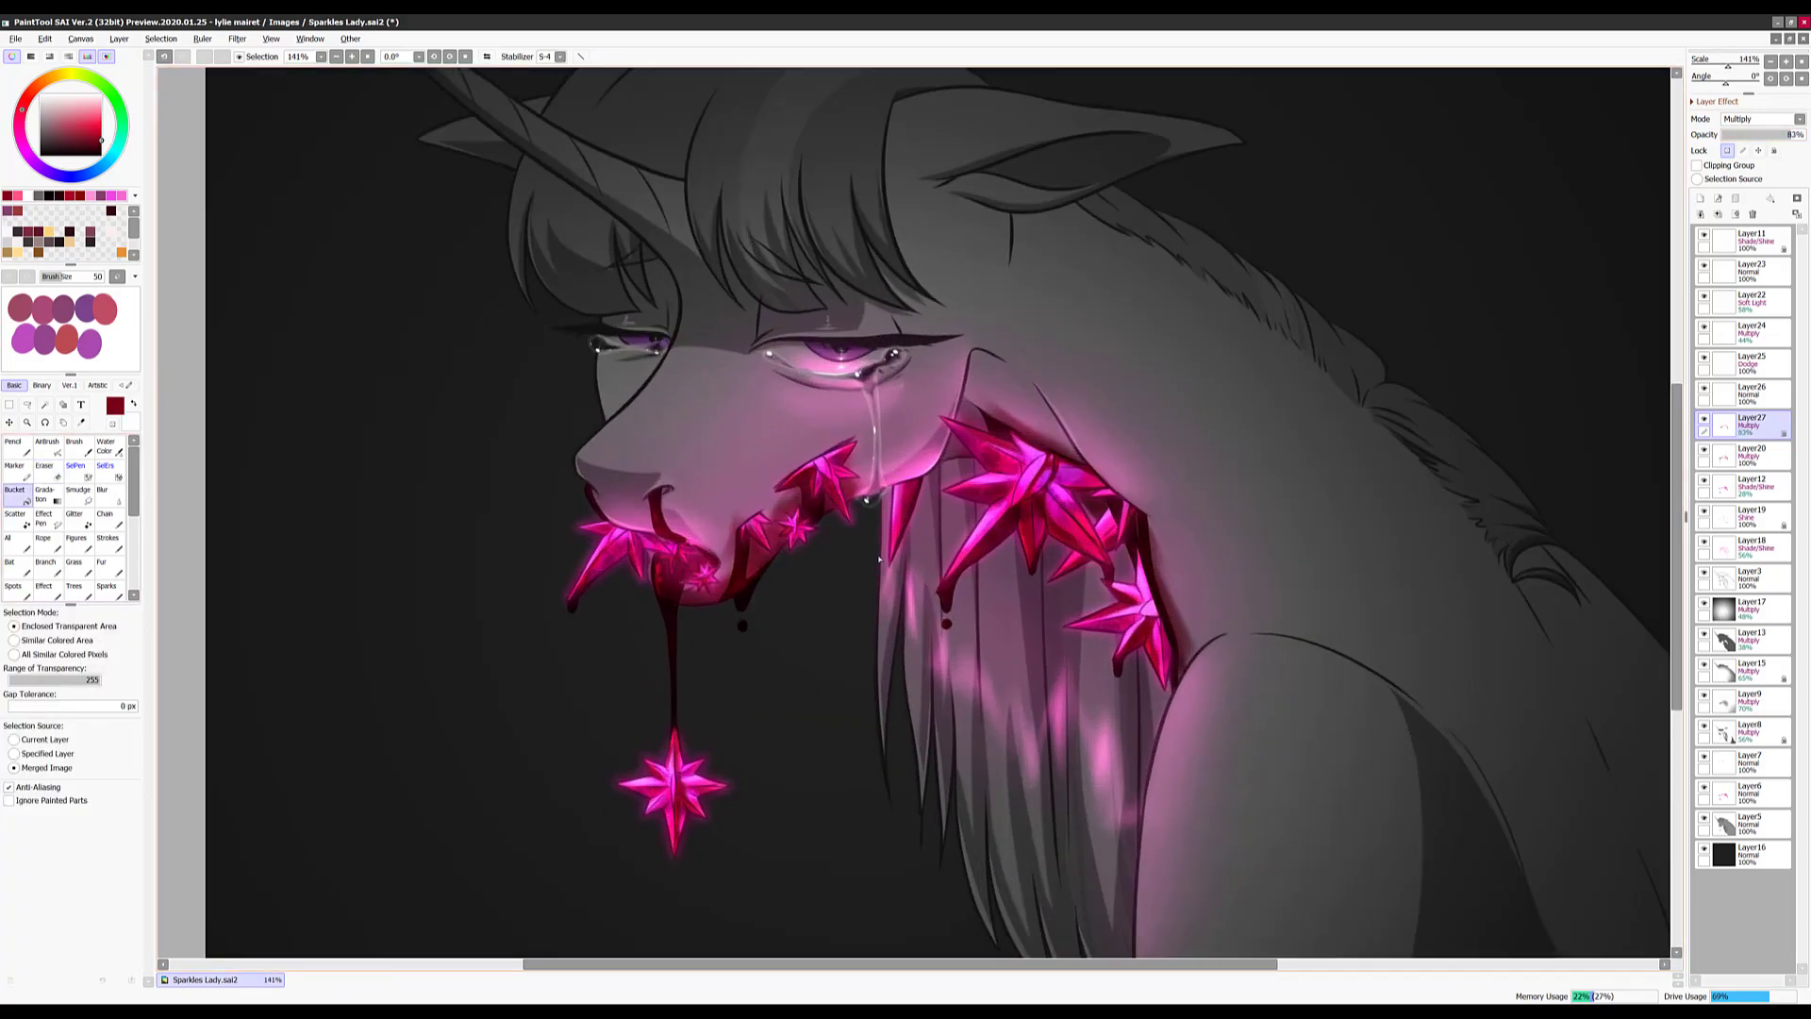
click(74, 516)
click(99, 750)
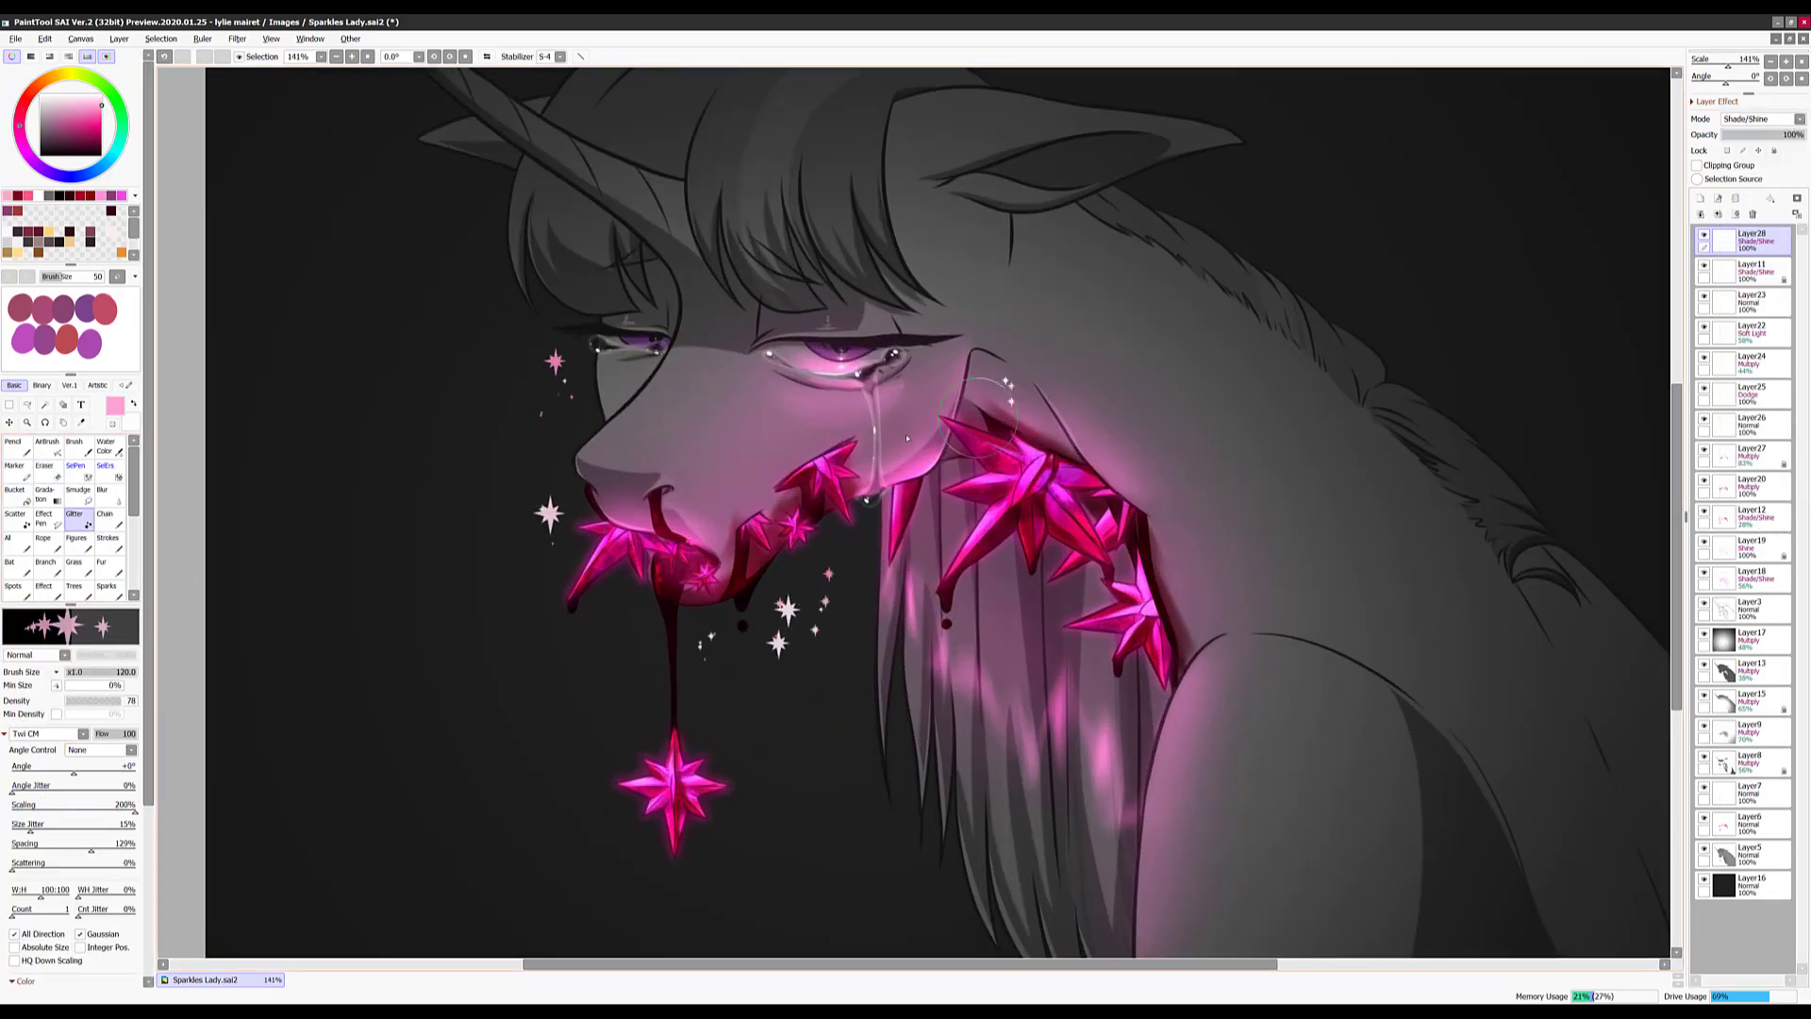
scroll(1094, 686, down, 2)
click(1035, 660)
click(689, 731)
click(610, 330)
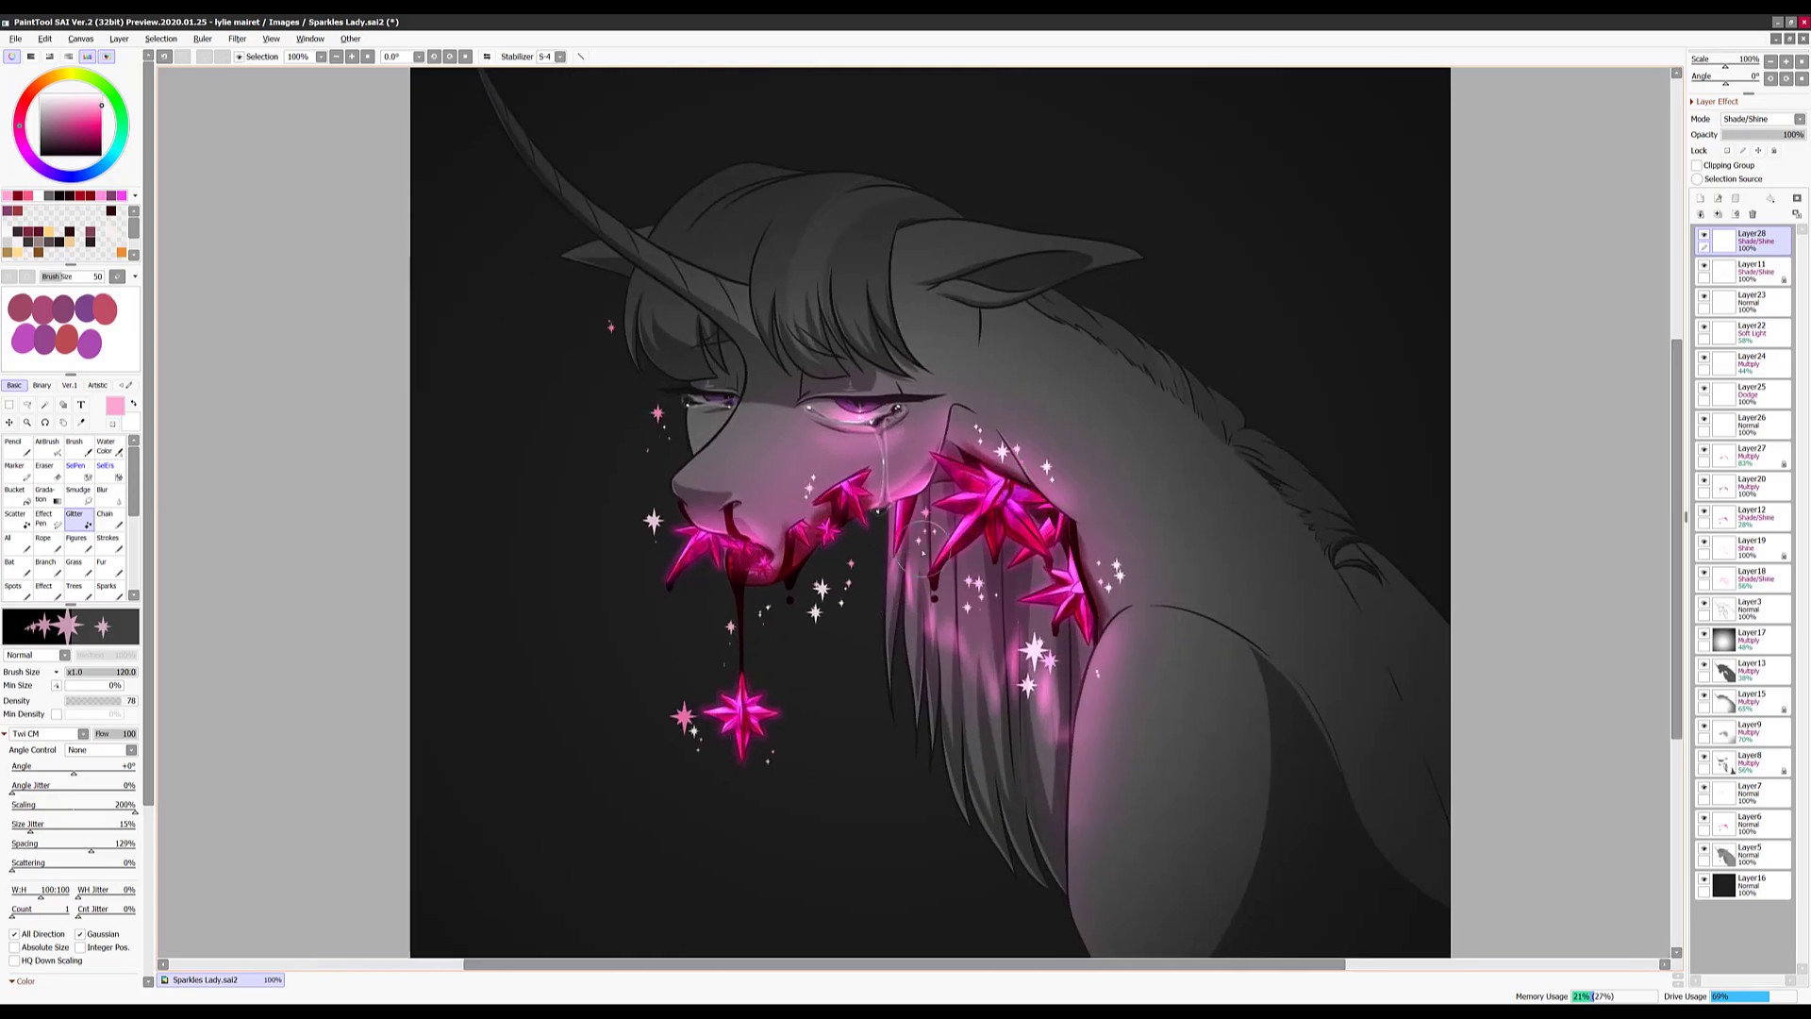
click(1701, 198)
Cover the crystal stars in star5 glitter at size 120 on a new Shade/Shine layer at 58% opacity below Layer11
click(1745, 851)
click(1701, 198)
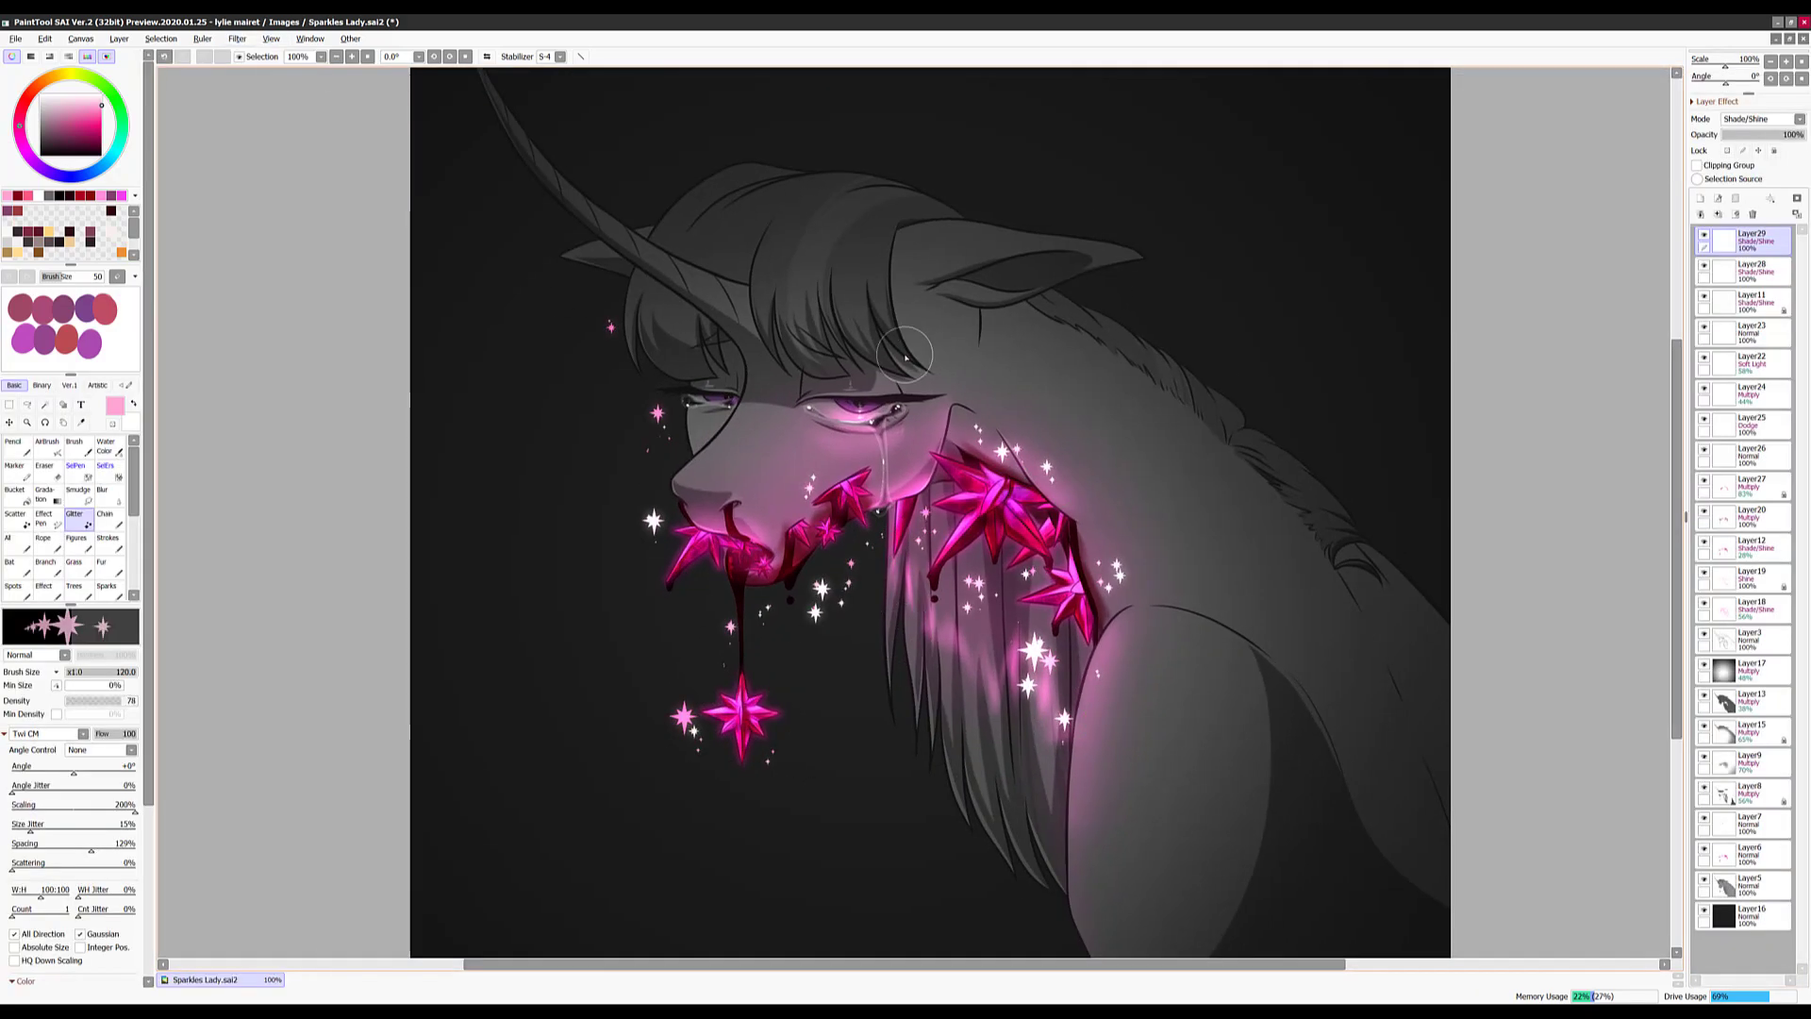
key(ctrl+plus)
scroll(1743, 120, down, 3)
key(ctrl+d)
scroll(1670, 312, up, 1)
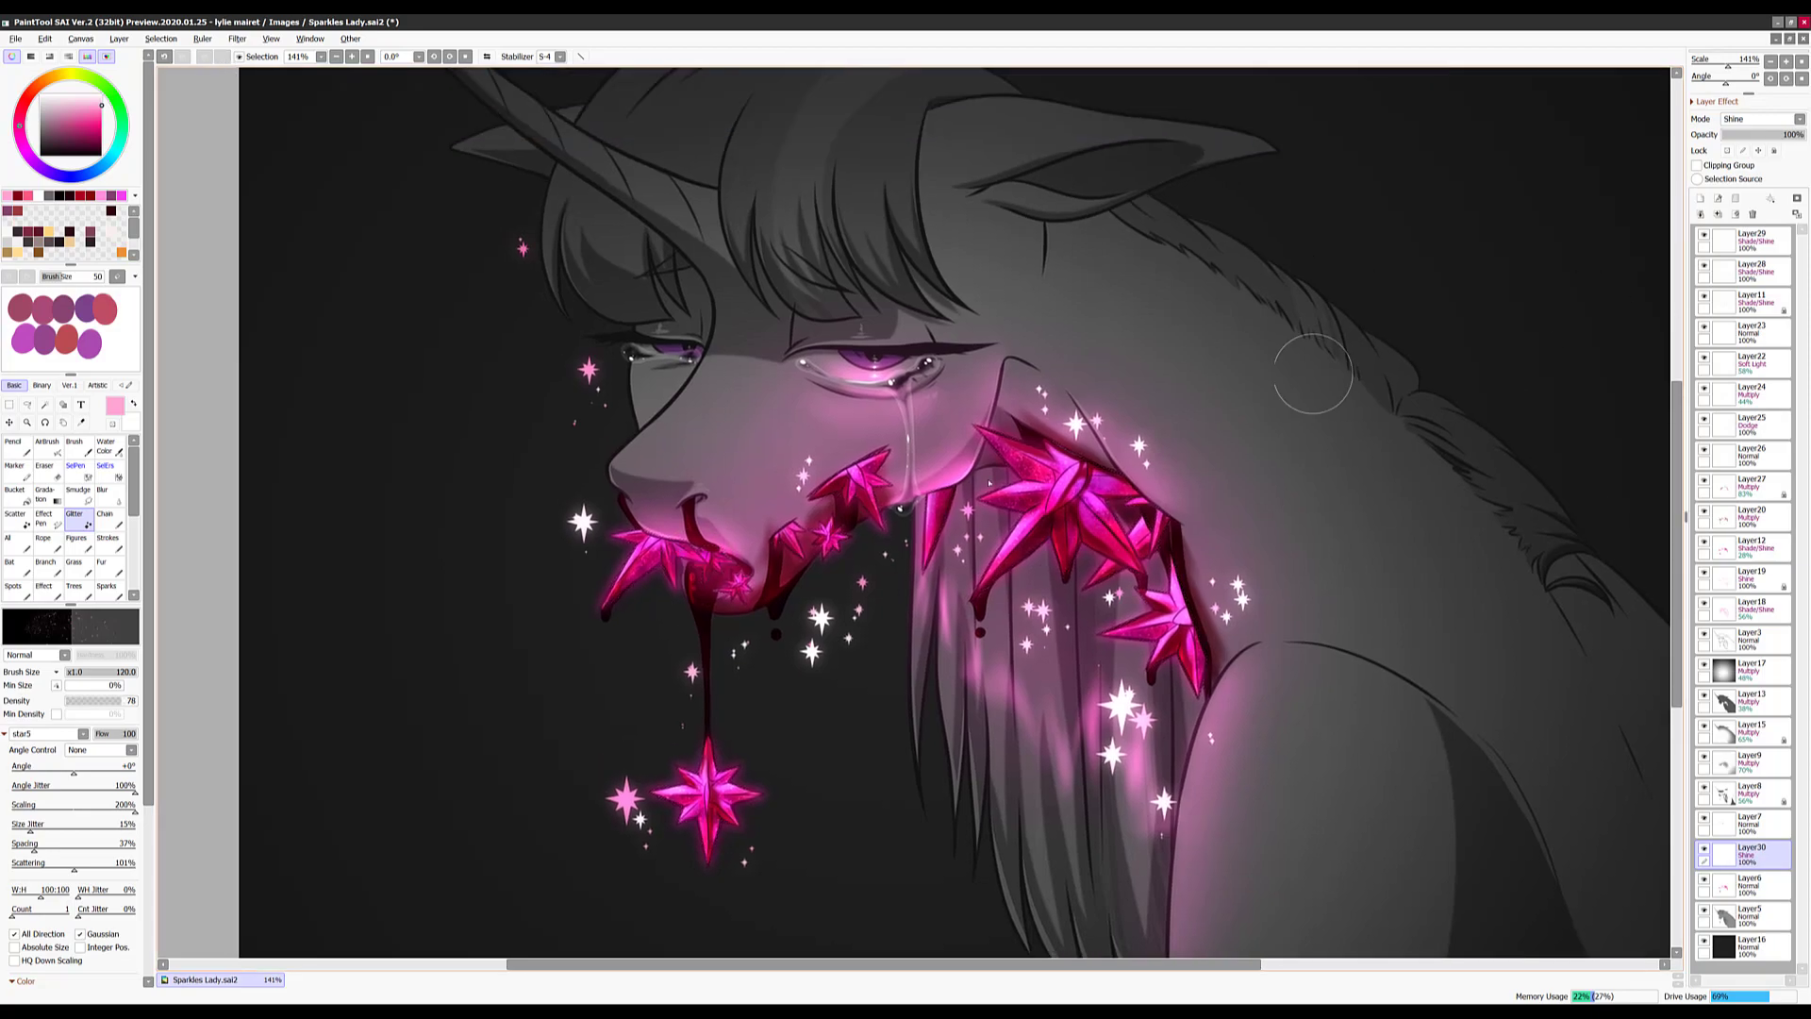
key(ctrl+bracketright)
scroll(1186, 677, down, 1)
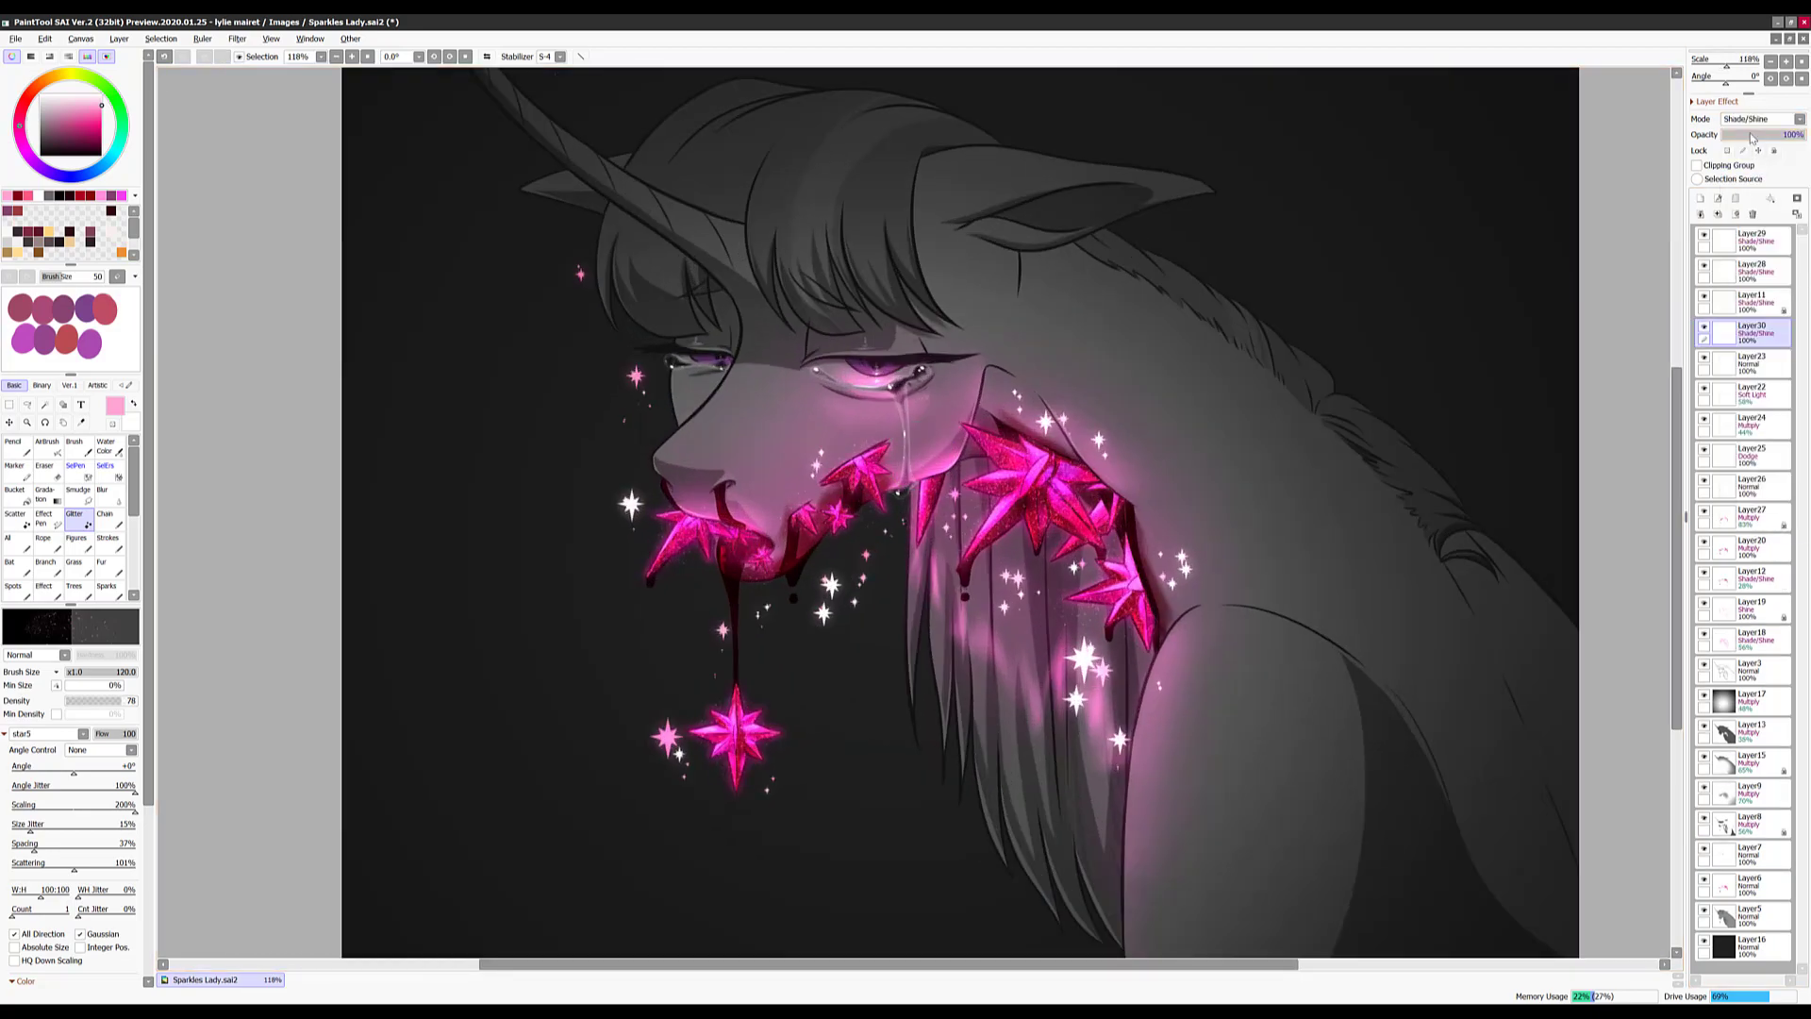
Set both sparkle layers to Shine, lock and recolour them purple, and lower Layer28 to 24% opacity
click(1745, 271)
key(ctrl+shift+b)
key(Return)
click(1745, 241)
click(16, 490)
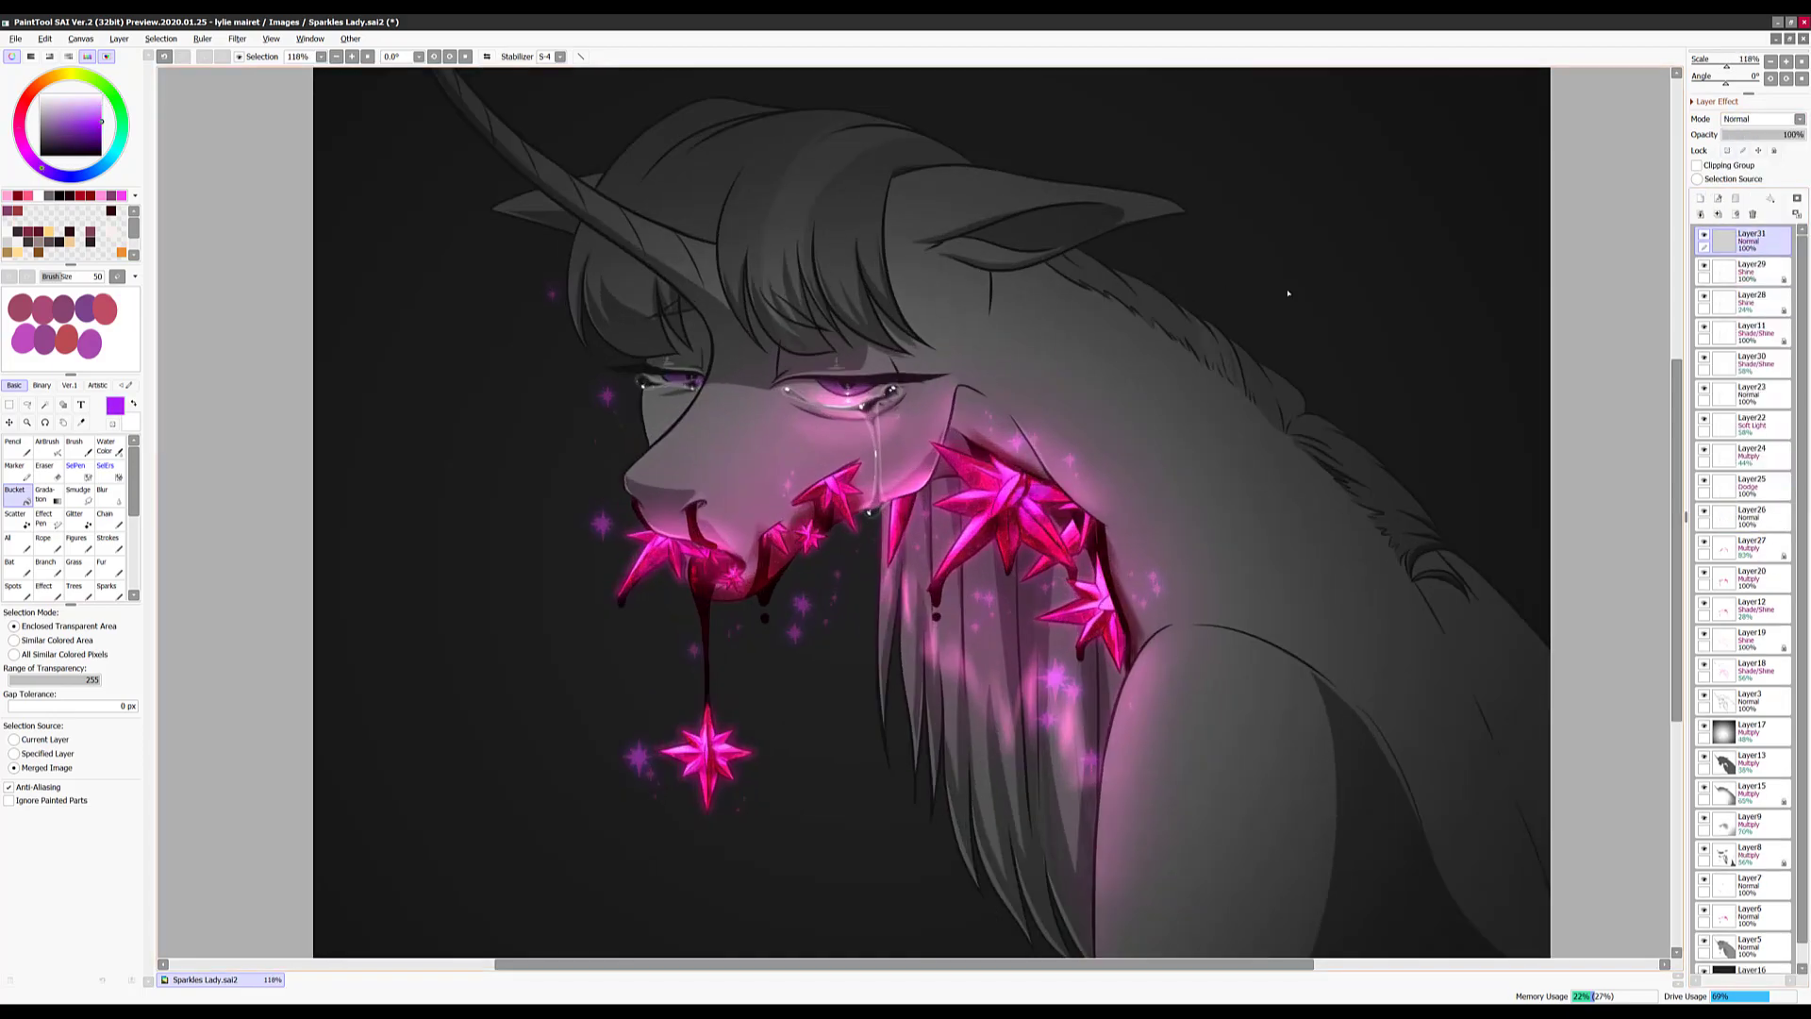
Delete the two purple sparkle layers and set up the Sparks brush at size 350 in white on a new layer
click(1701, 198)
scroll(66, 519, down, 2)
click(74, 590)
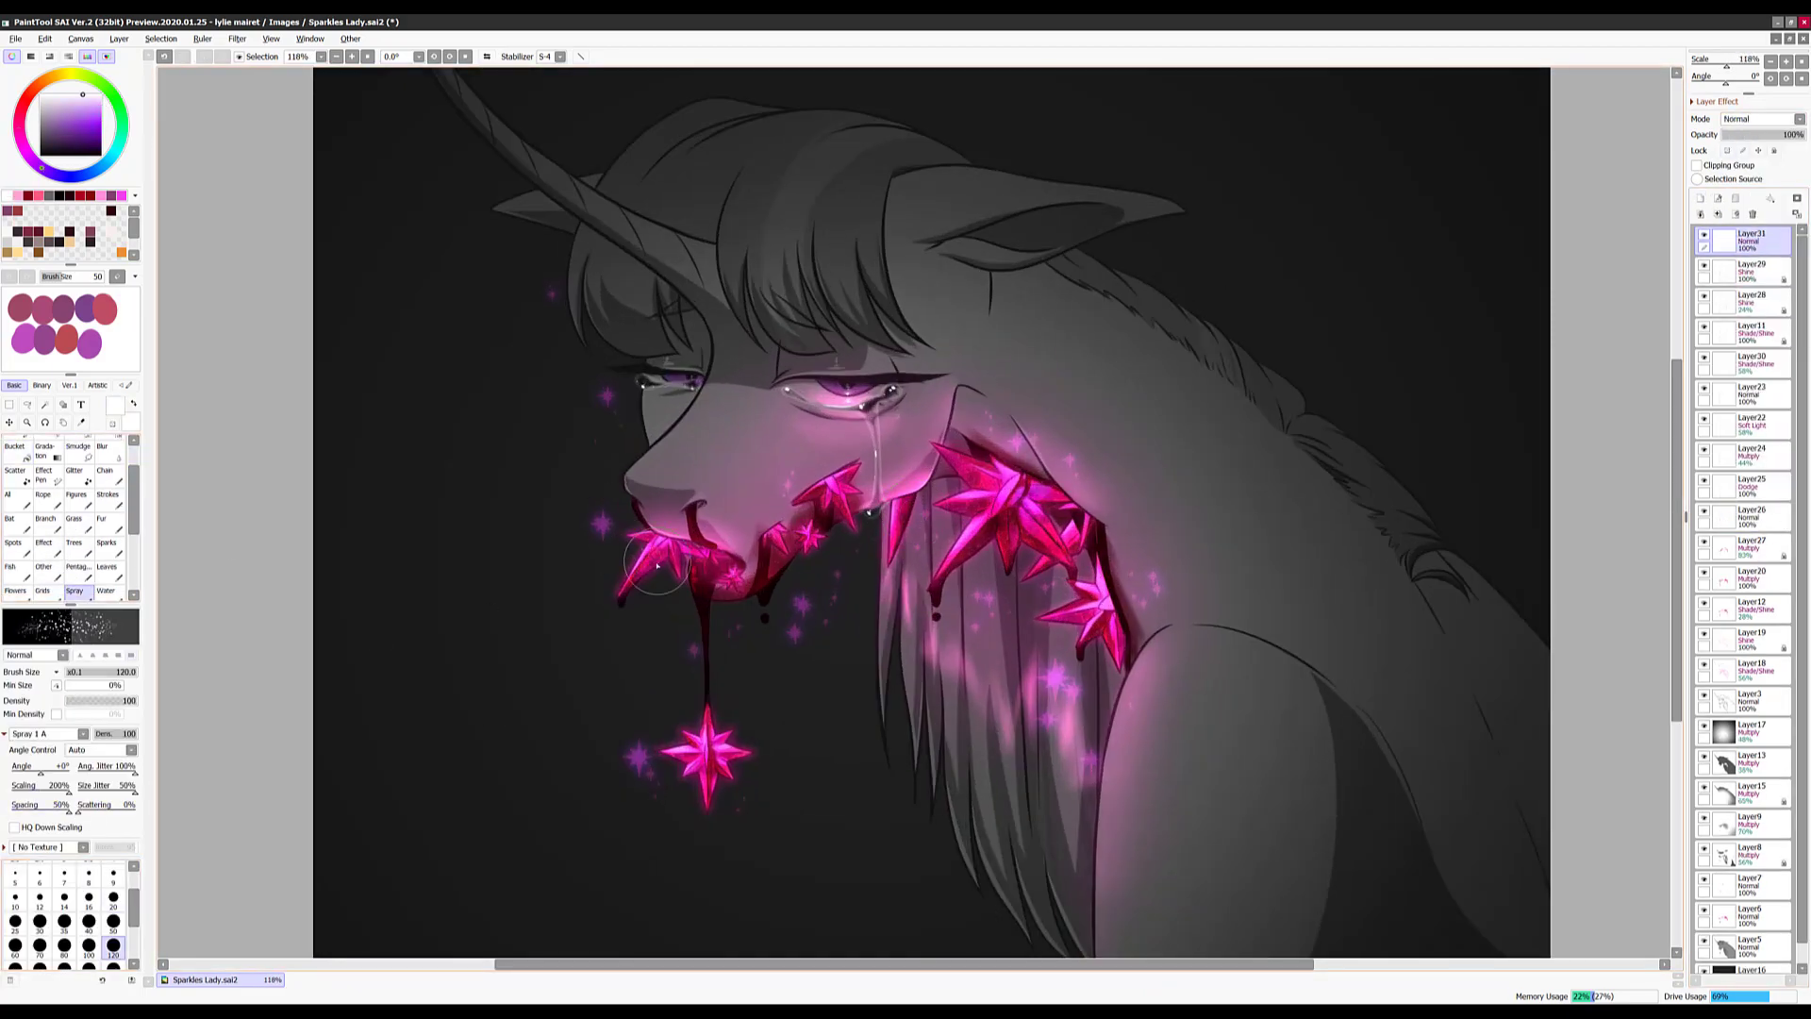
scroll(66, 519, up, 1)
click(107, 564)
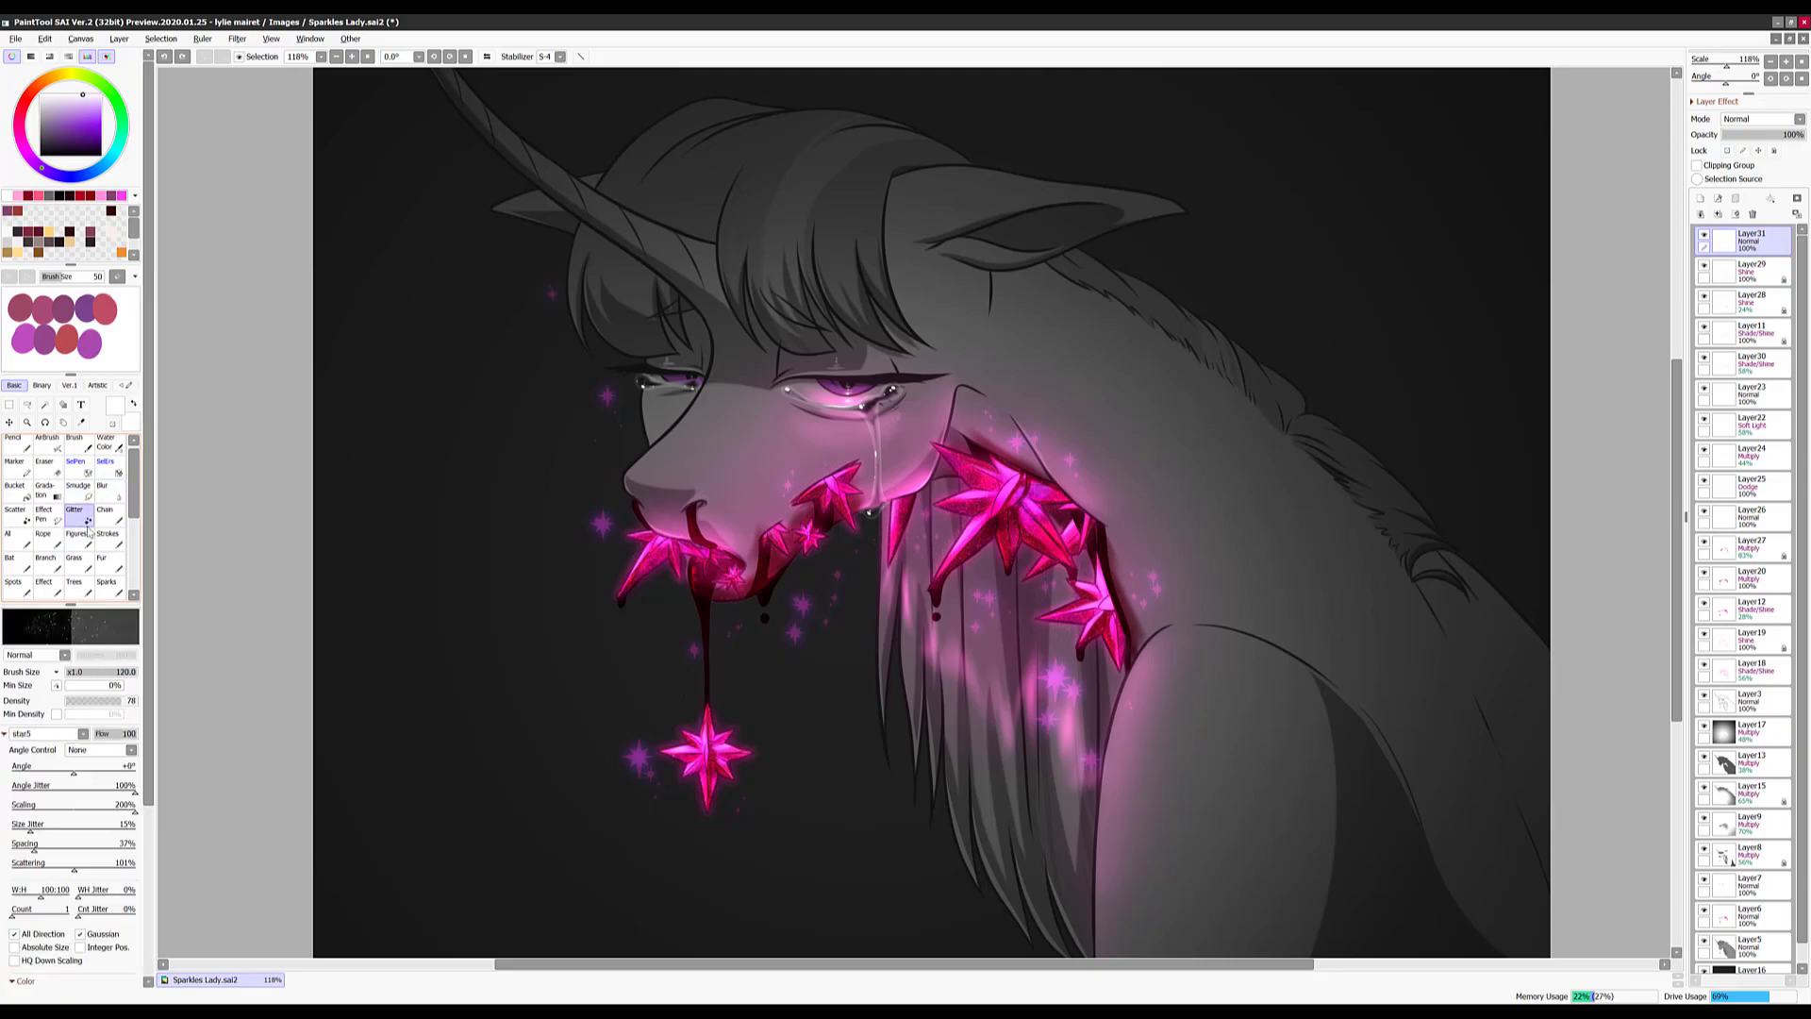
key(Delete)
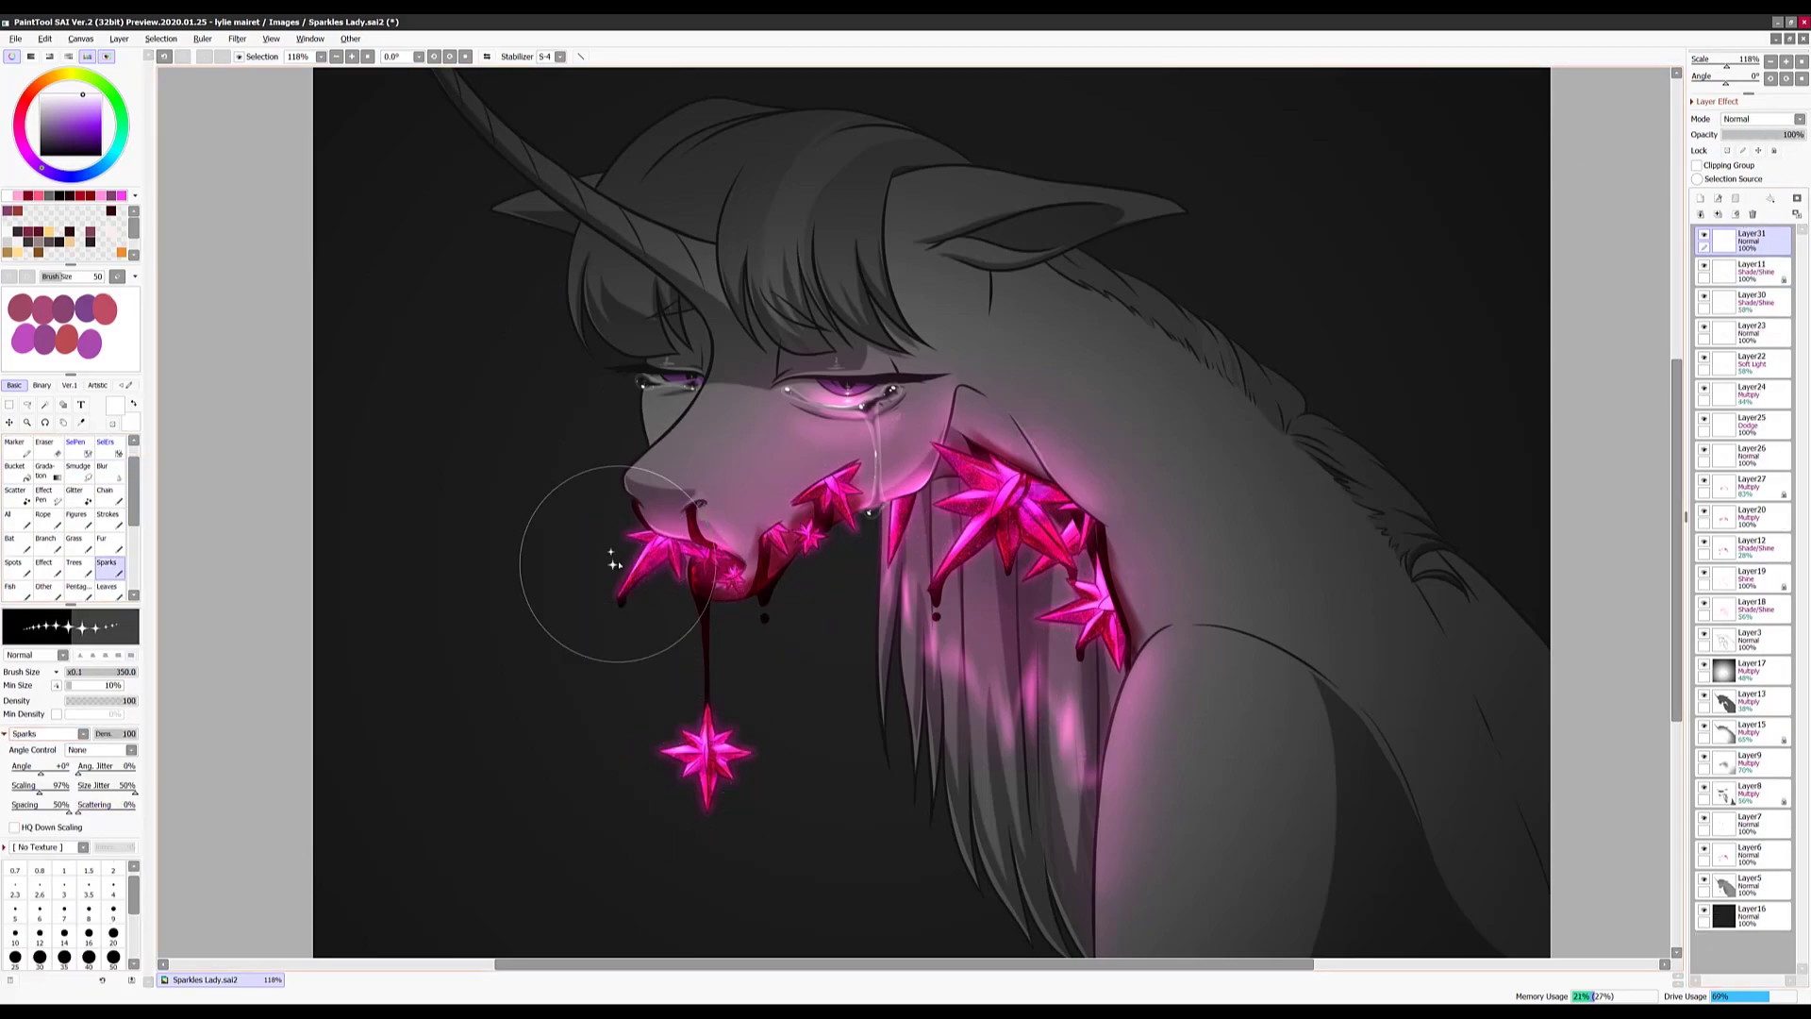
Lock the star glitter layer's opacity and recolour the glitter light pink with the Bucket
key(g)
click(1745, 300)
scroll(994, 500, up, 2)
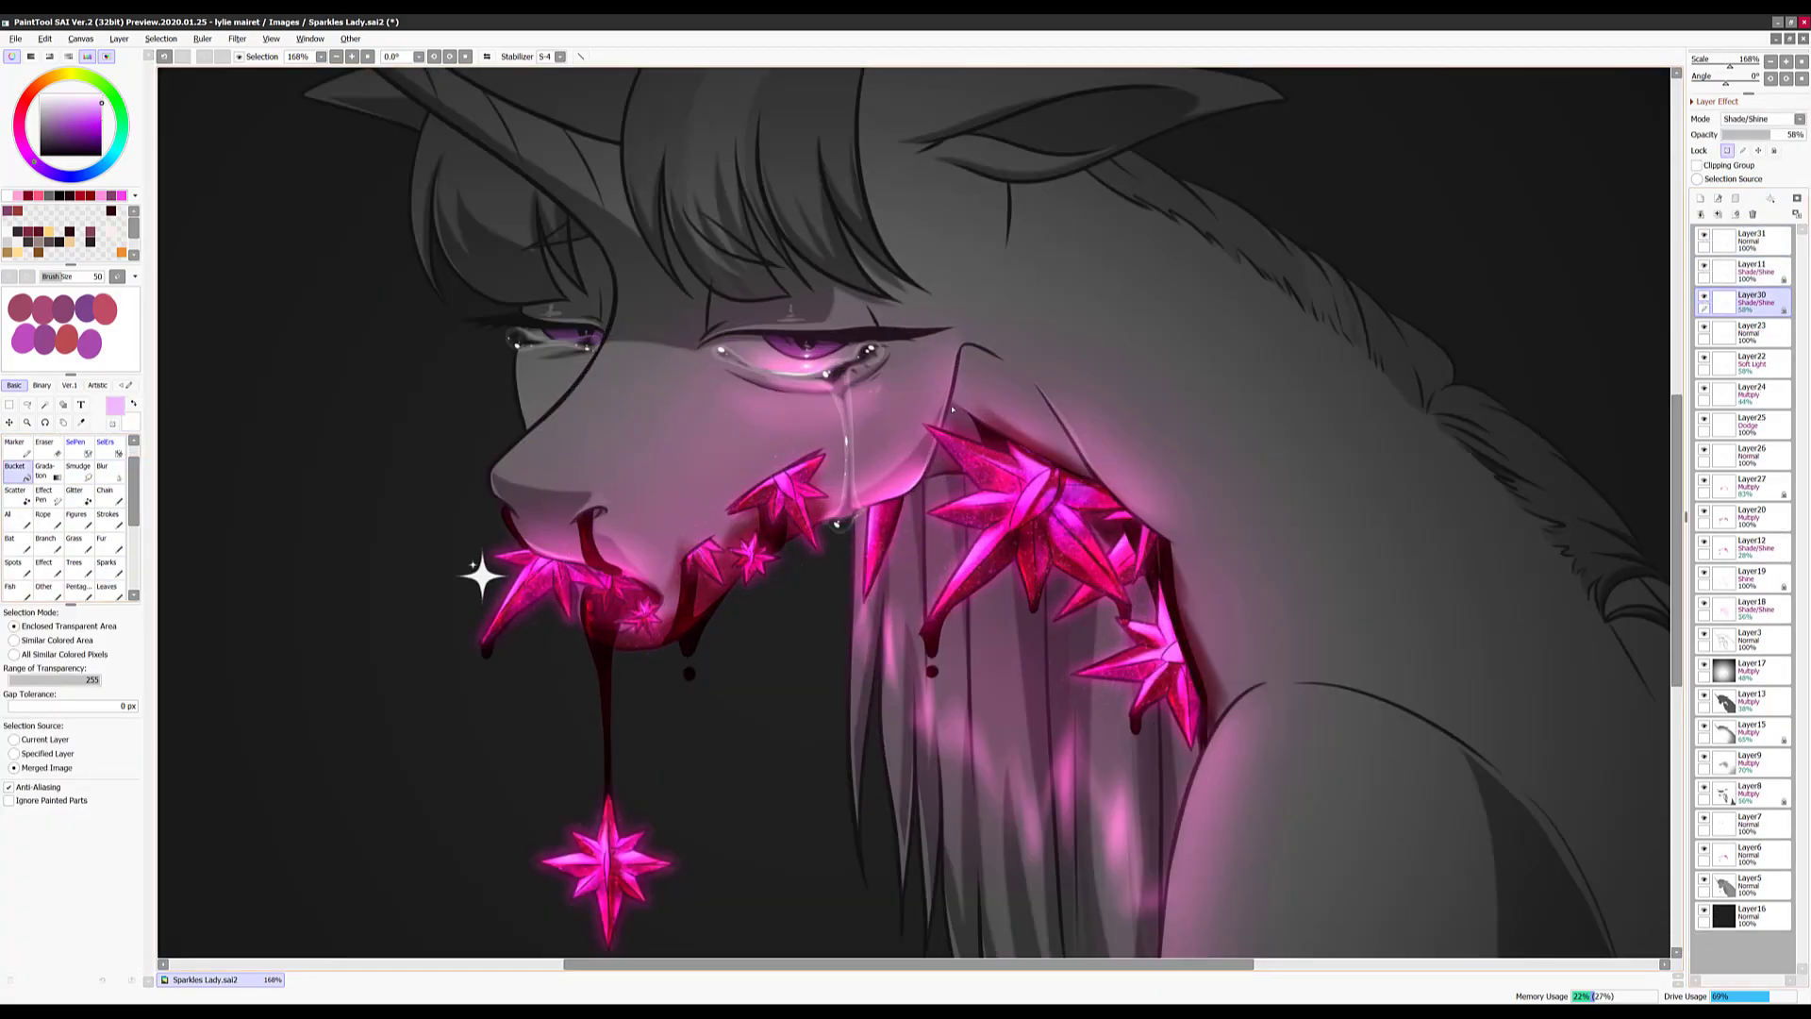
Stamp white four-pointed sparkles around the stars and drips with the Sparks brush at size 350 on Layer31
key(minus)
click(1750, 242)
key(b)
drag(542, 580, 717, 795)
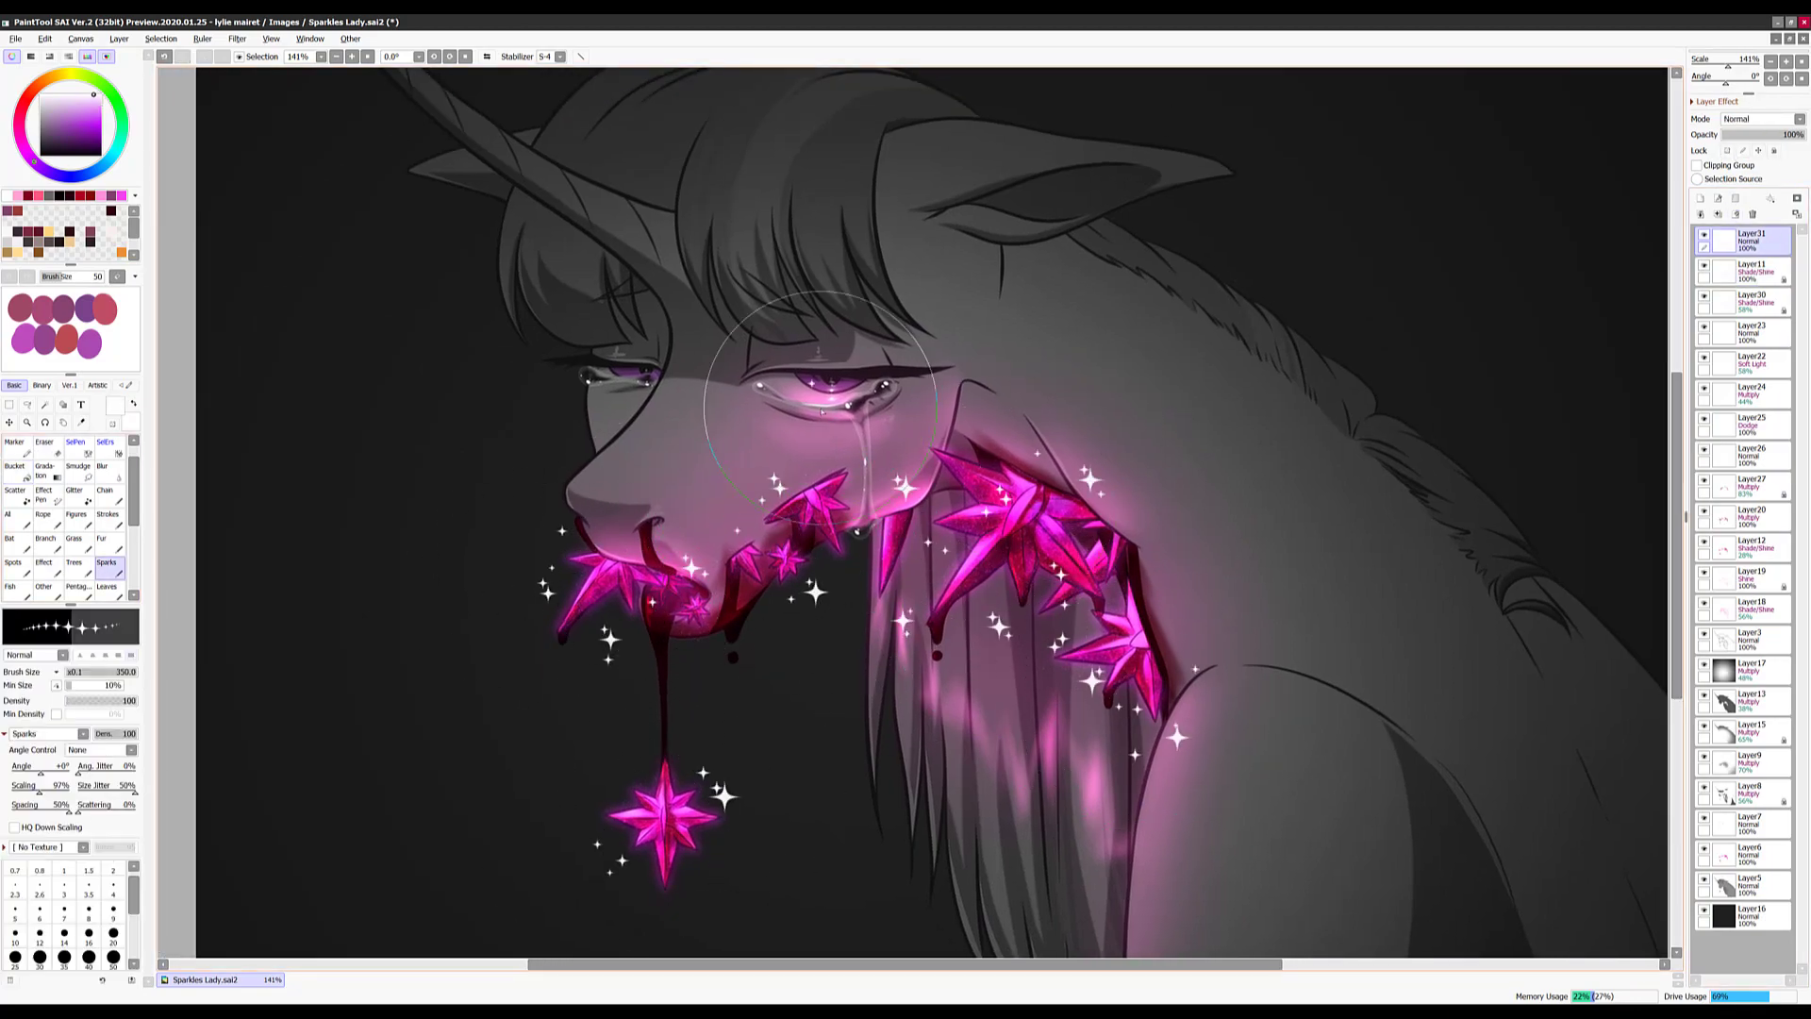
Add a purple glow around the white sparkles on a new opacity-locked Shine layer
key(minus)
key(ctrl+shift+n)
key(Return)
key(g)
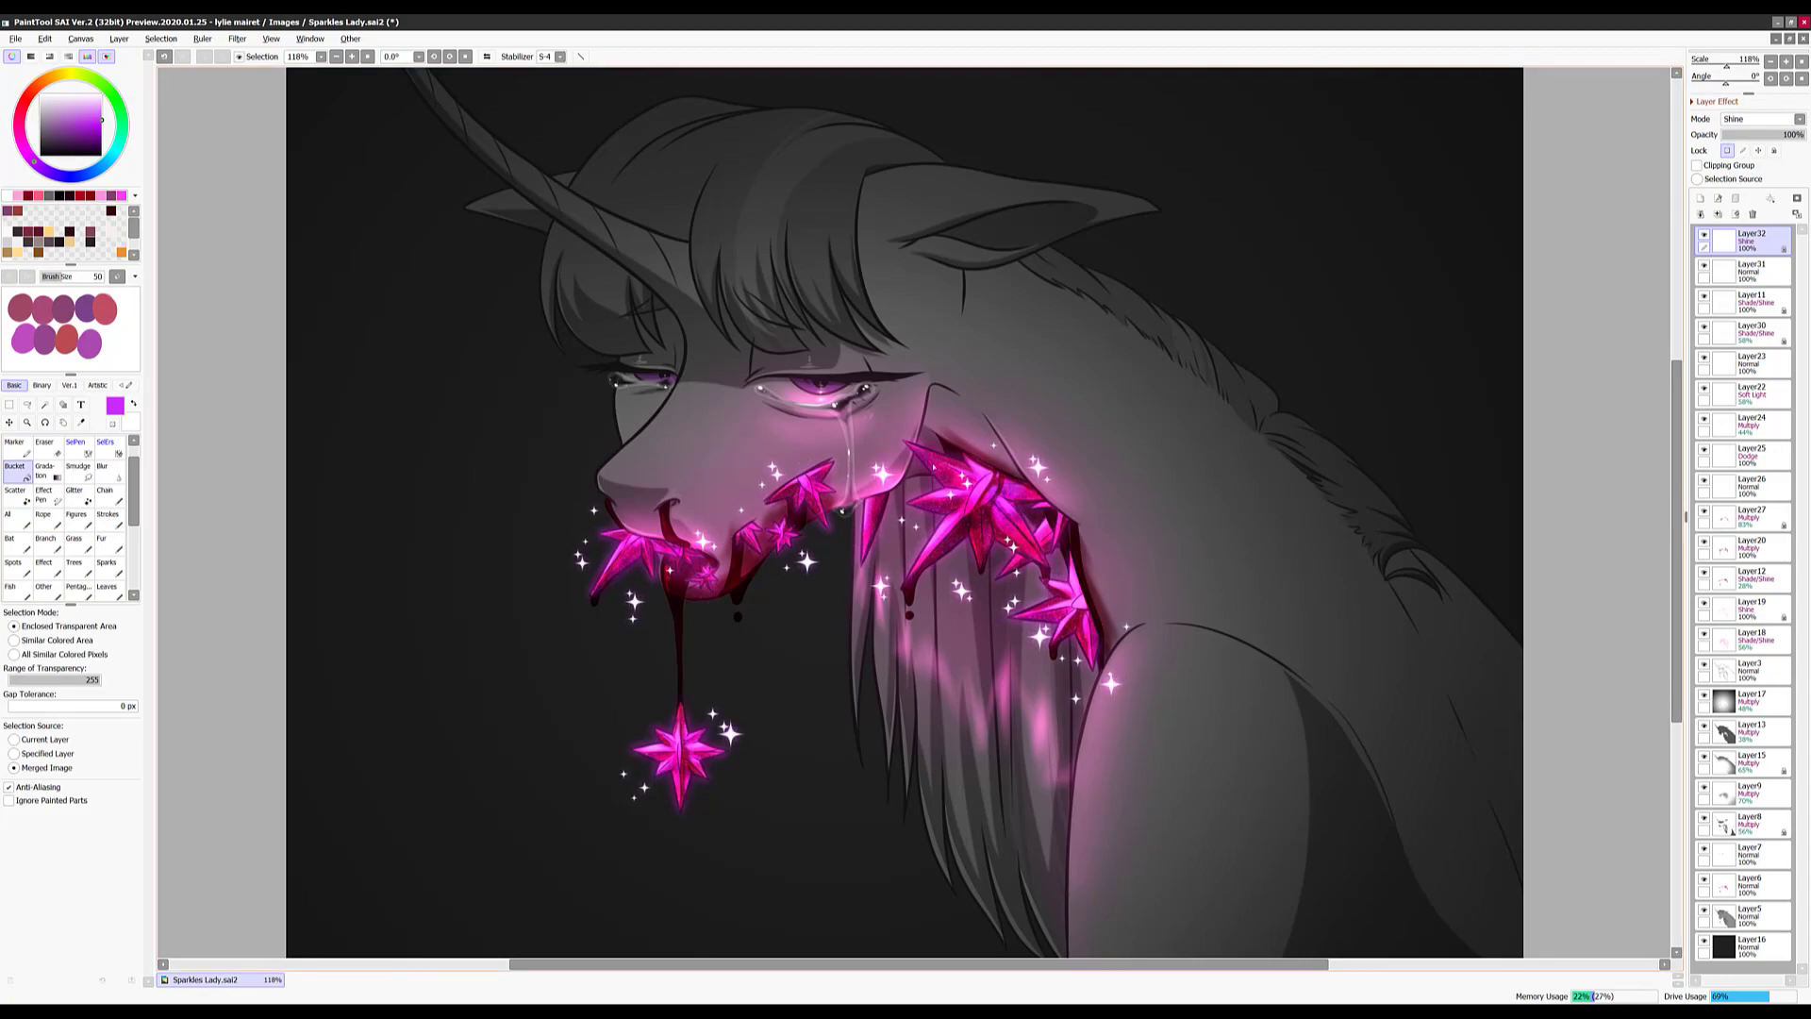
Raise the skin glow on Layer18 to 70% opacity
key(minus)
key(minus)
click(1751, 639)
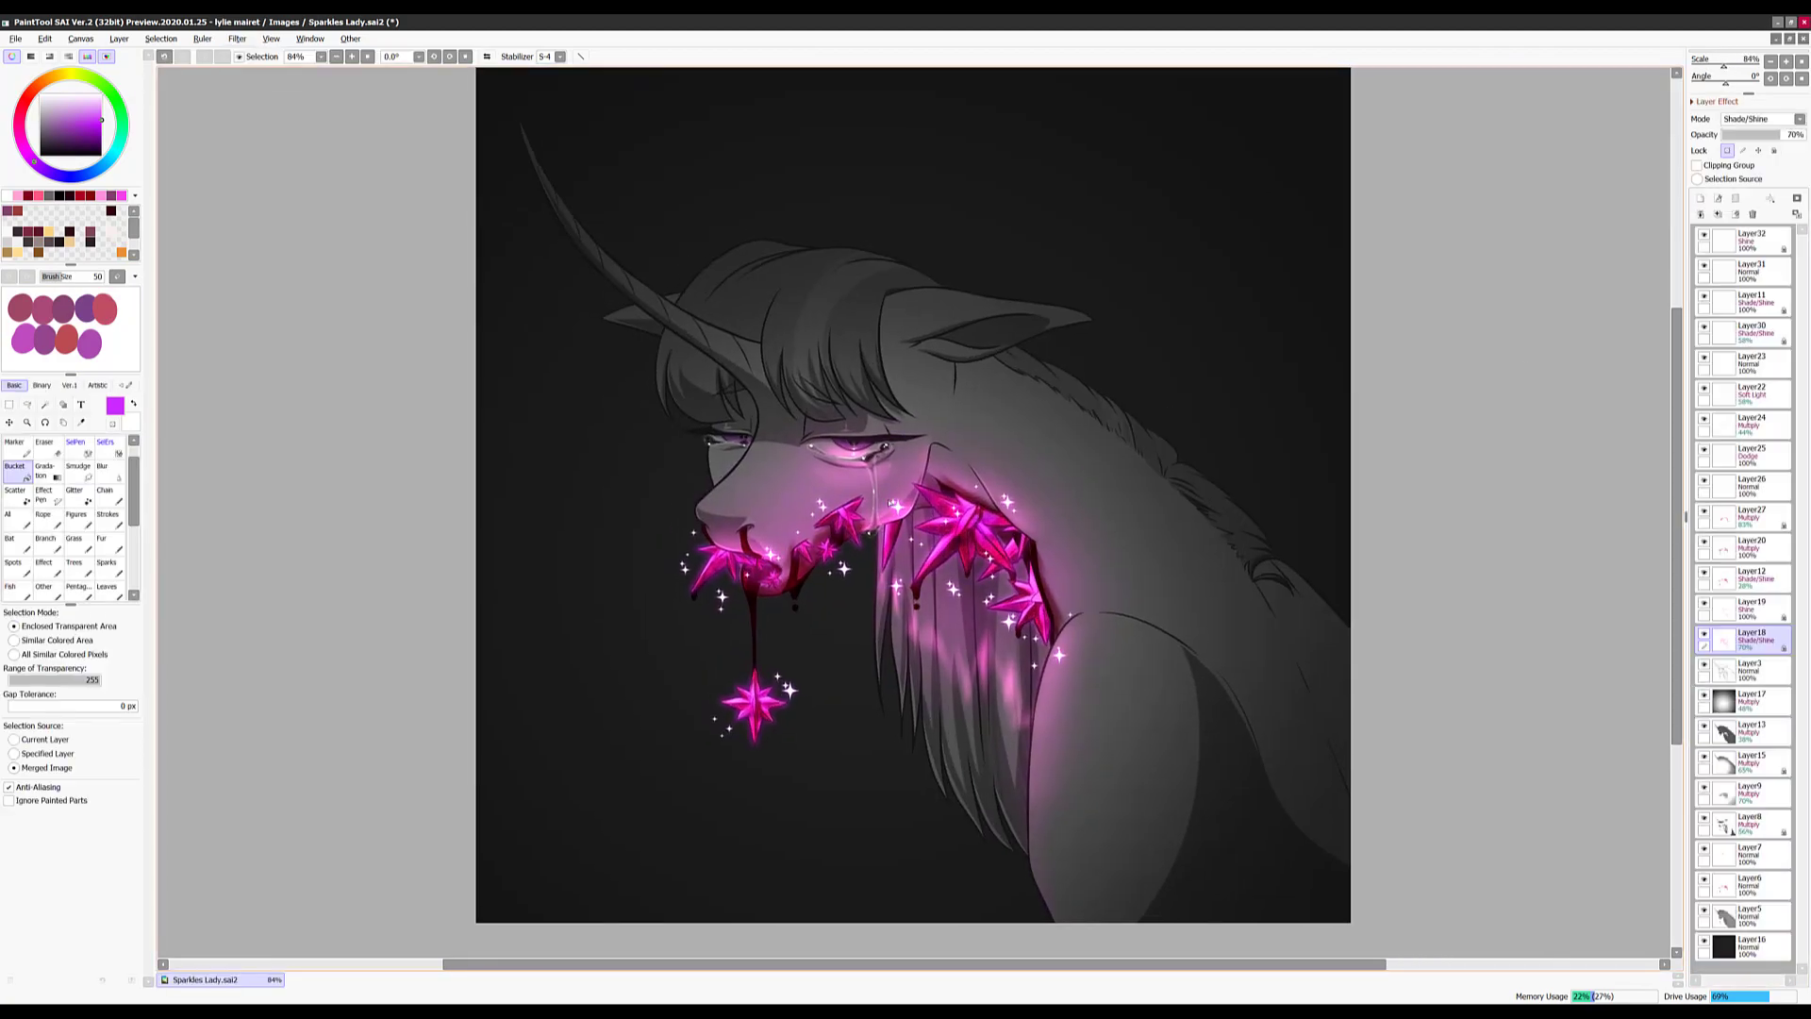
key(plus)
key(plus)
Move the red drip layer, Layer20, up the stack to directly beneath the sparkle glow layer
click(1703, 547)
drag(1704, 547, 1717, 269)
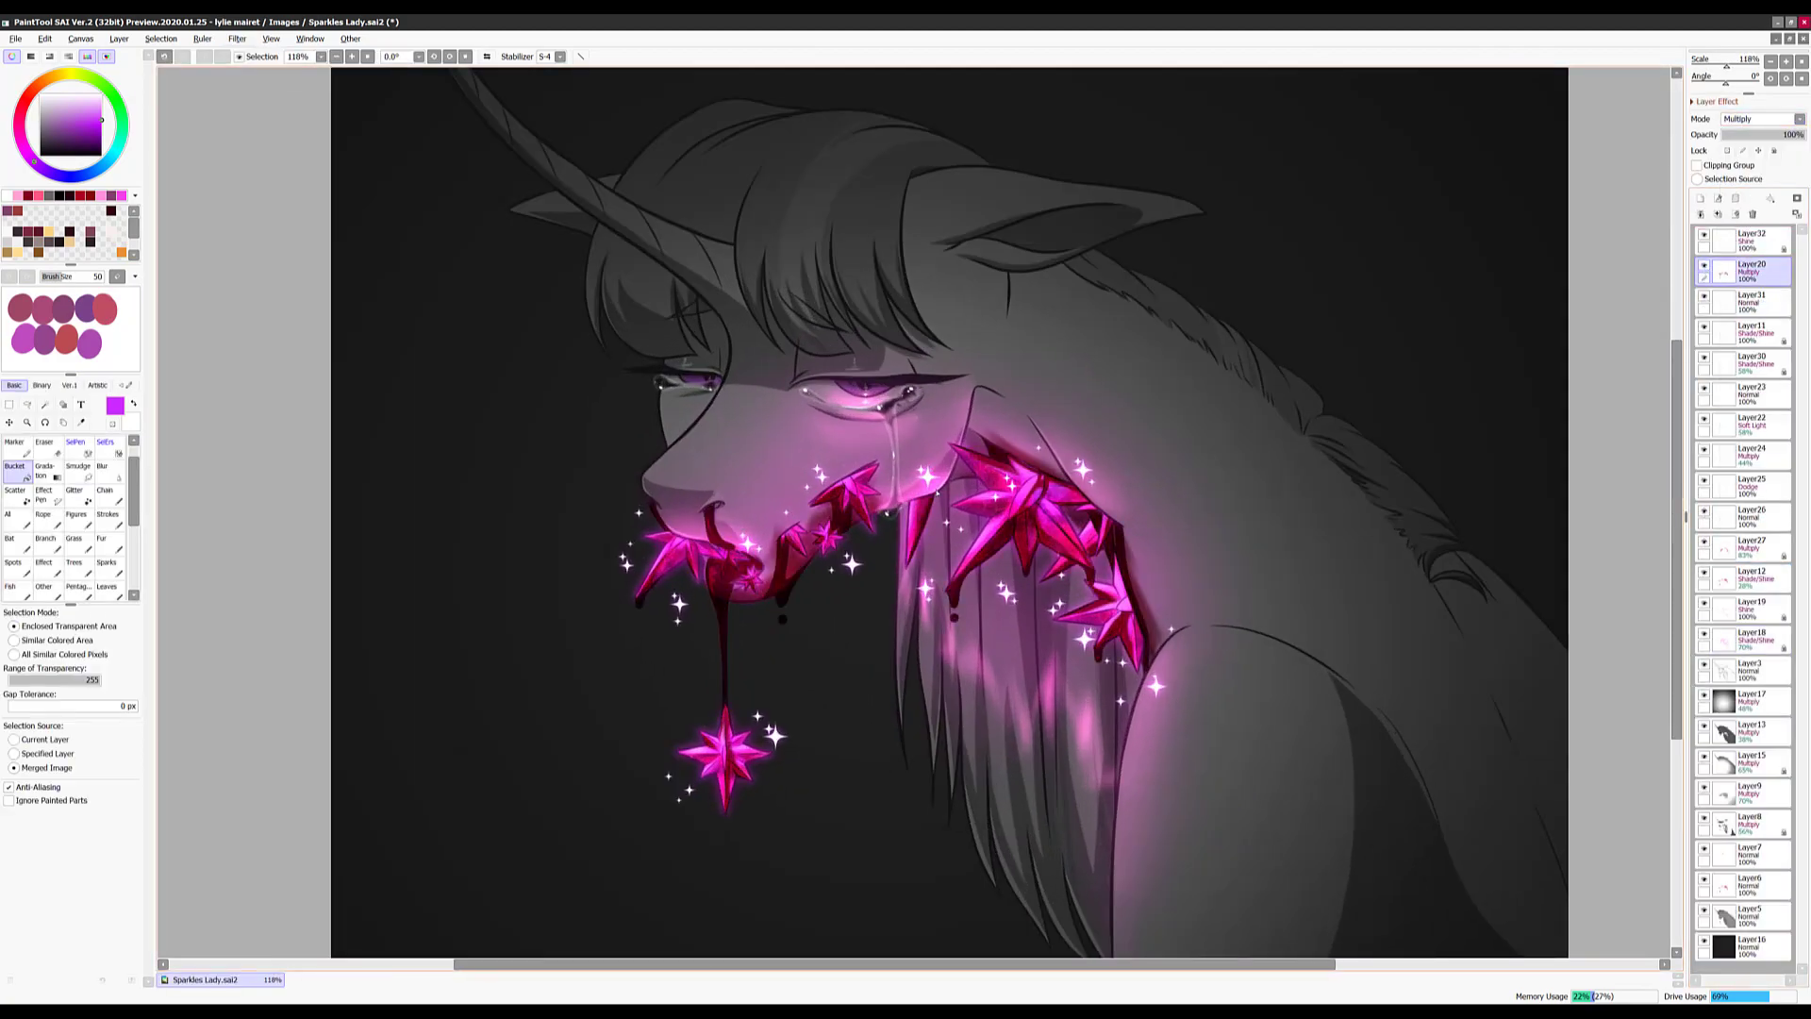
key(minus)
key(minus)
key(minus)
key(plus)
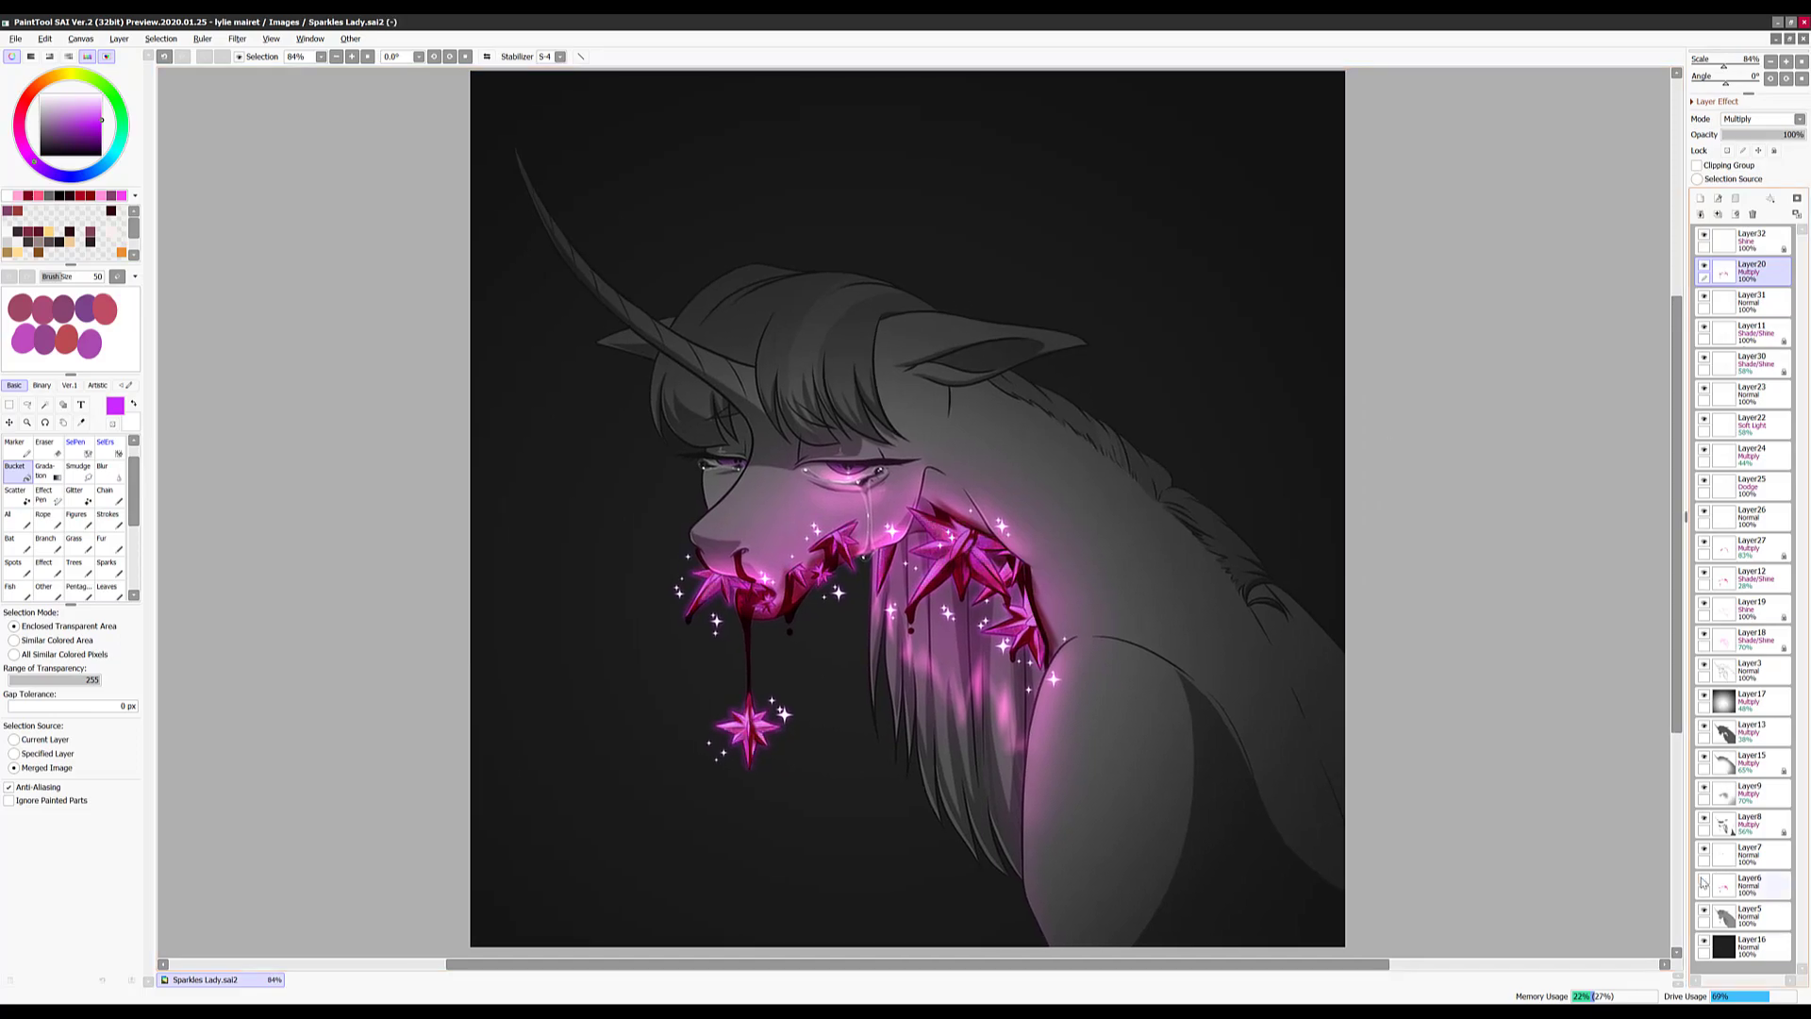
Airbrush purple over the crystal stars at size 350 on a new layer clipped to Layer6
key(ctrl+shift+n)
key(plus)
key(plus)
scroll(127, 481, up, 2)
click(48, 441)
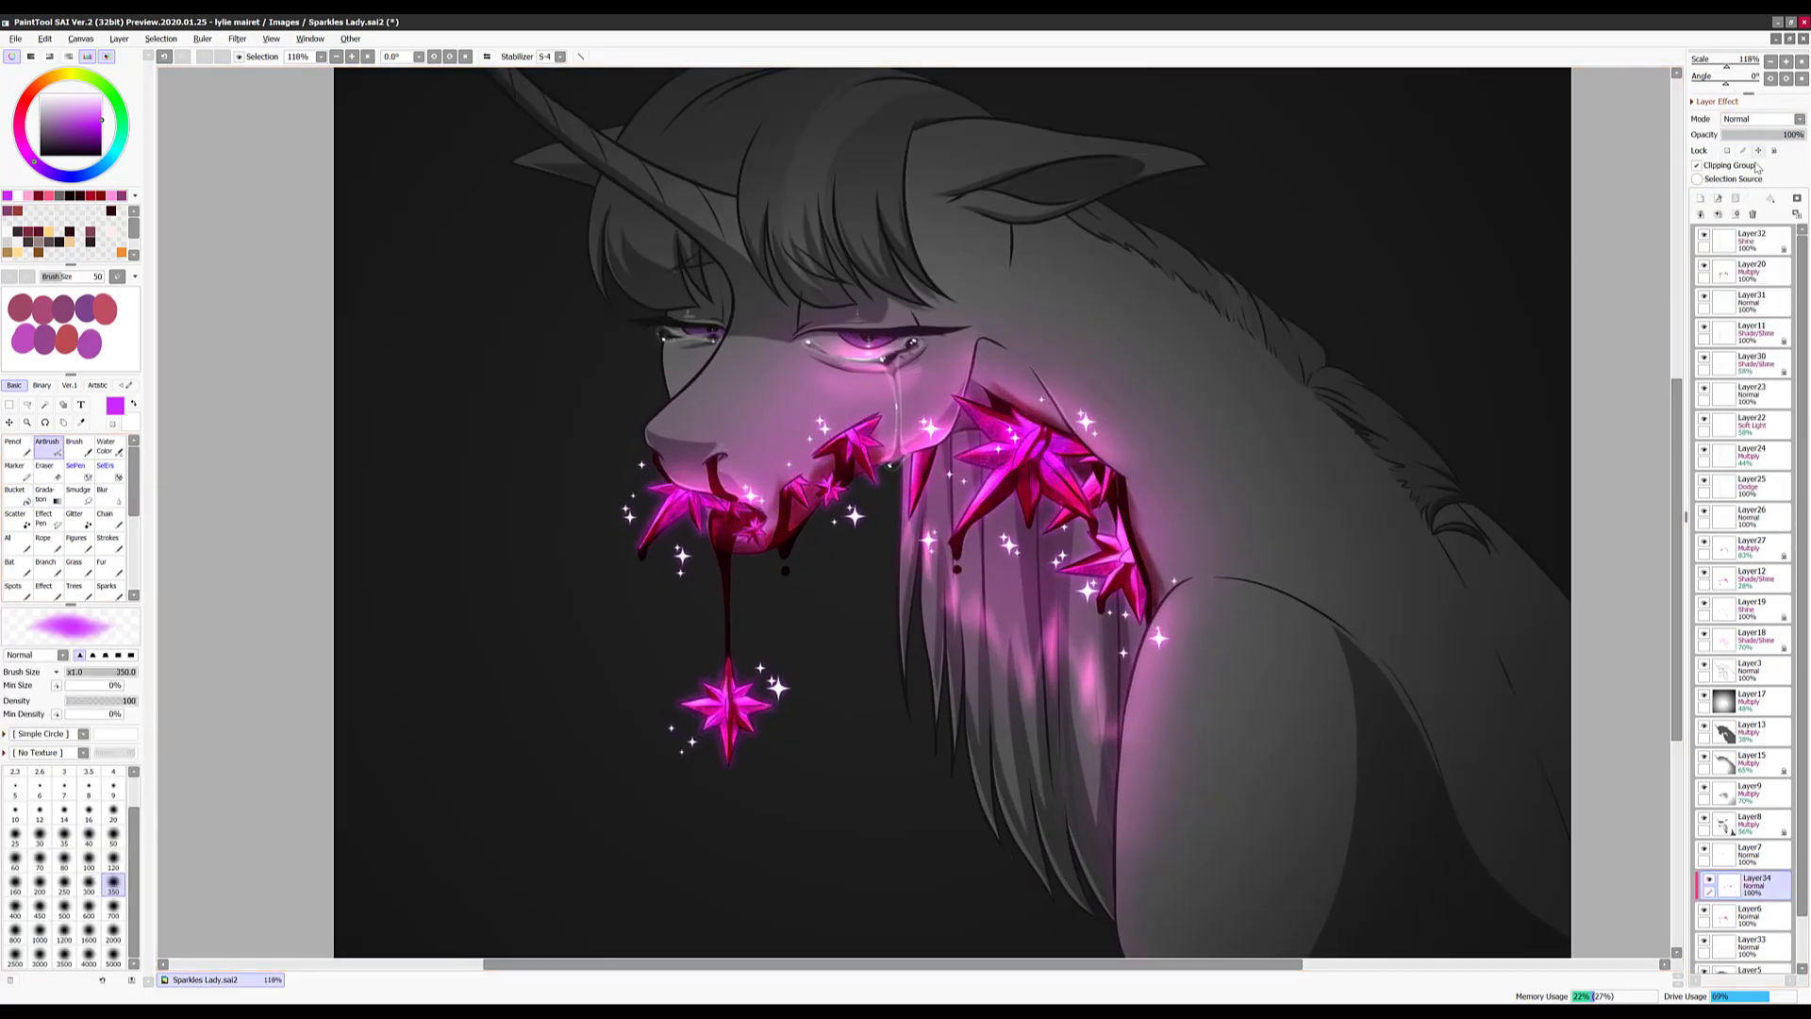
Airbrush a broad purple glow around the stars at size 700 on a new layer behind the figure
key(minus)
key(minus)
key(plus)
key(ctrl+shift+n)
Apply the Cubee paper texture to the crystal star Layer6 at intensity 100 and 70% scale
scroll(757, 691, up, 4)
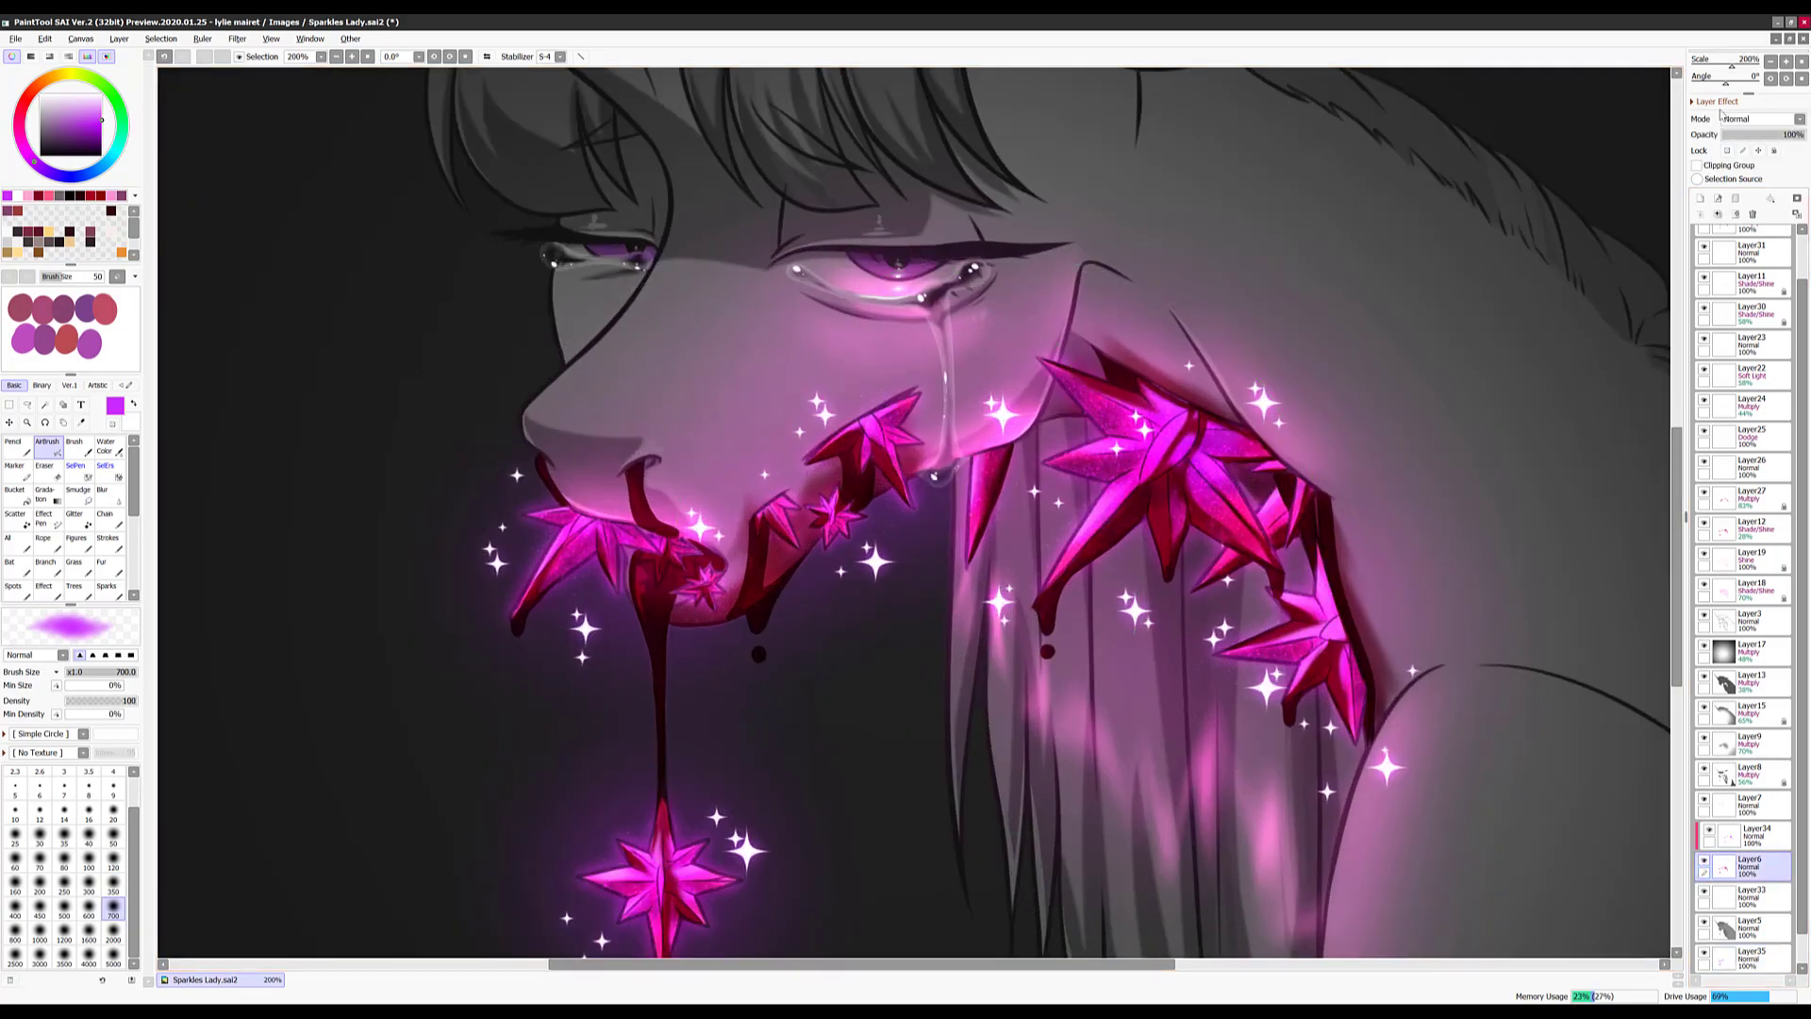
click(1717, 101)
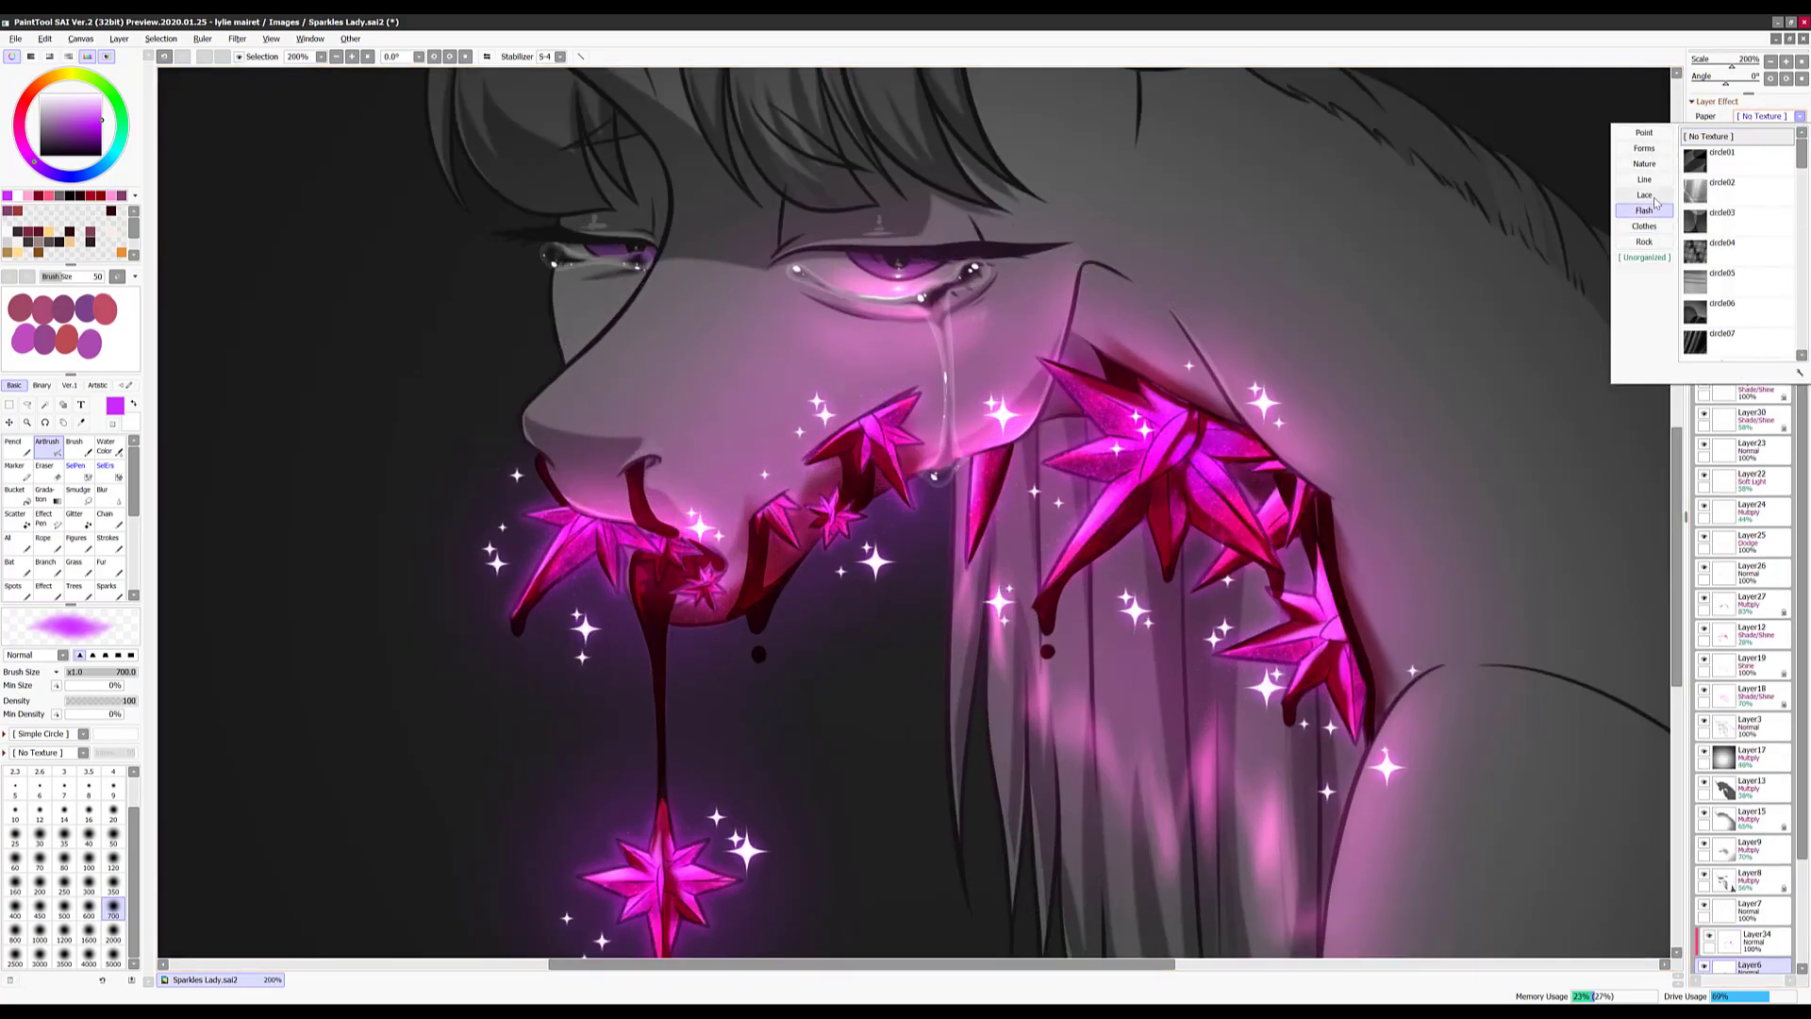
click(1766, 116)
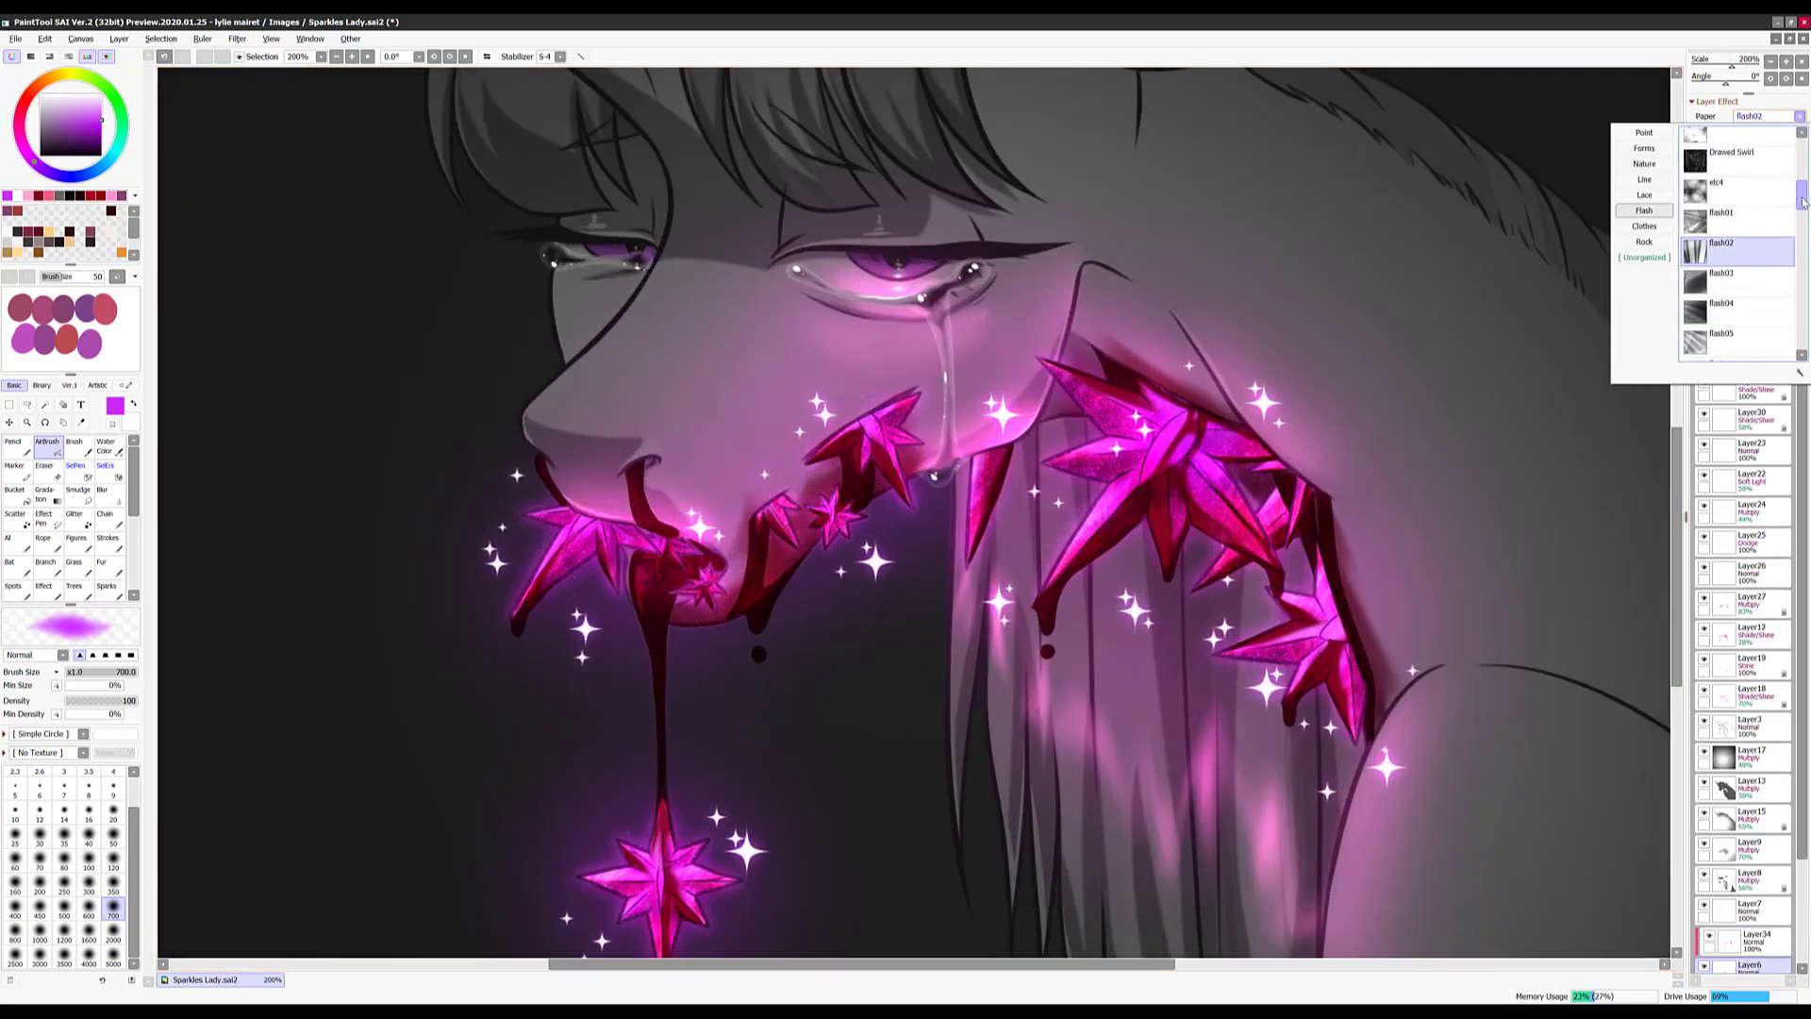
click(1759, 195)
click(1766, 116)
click(1755, 160)
scroll(849, 688, down, 5)
scroll(837, 691, up, 4)
scroll(1063, 453, up, 3)
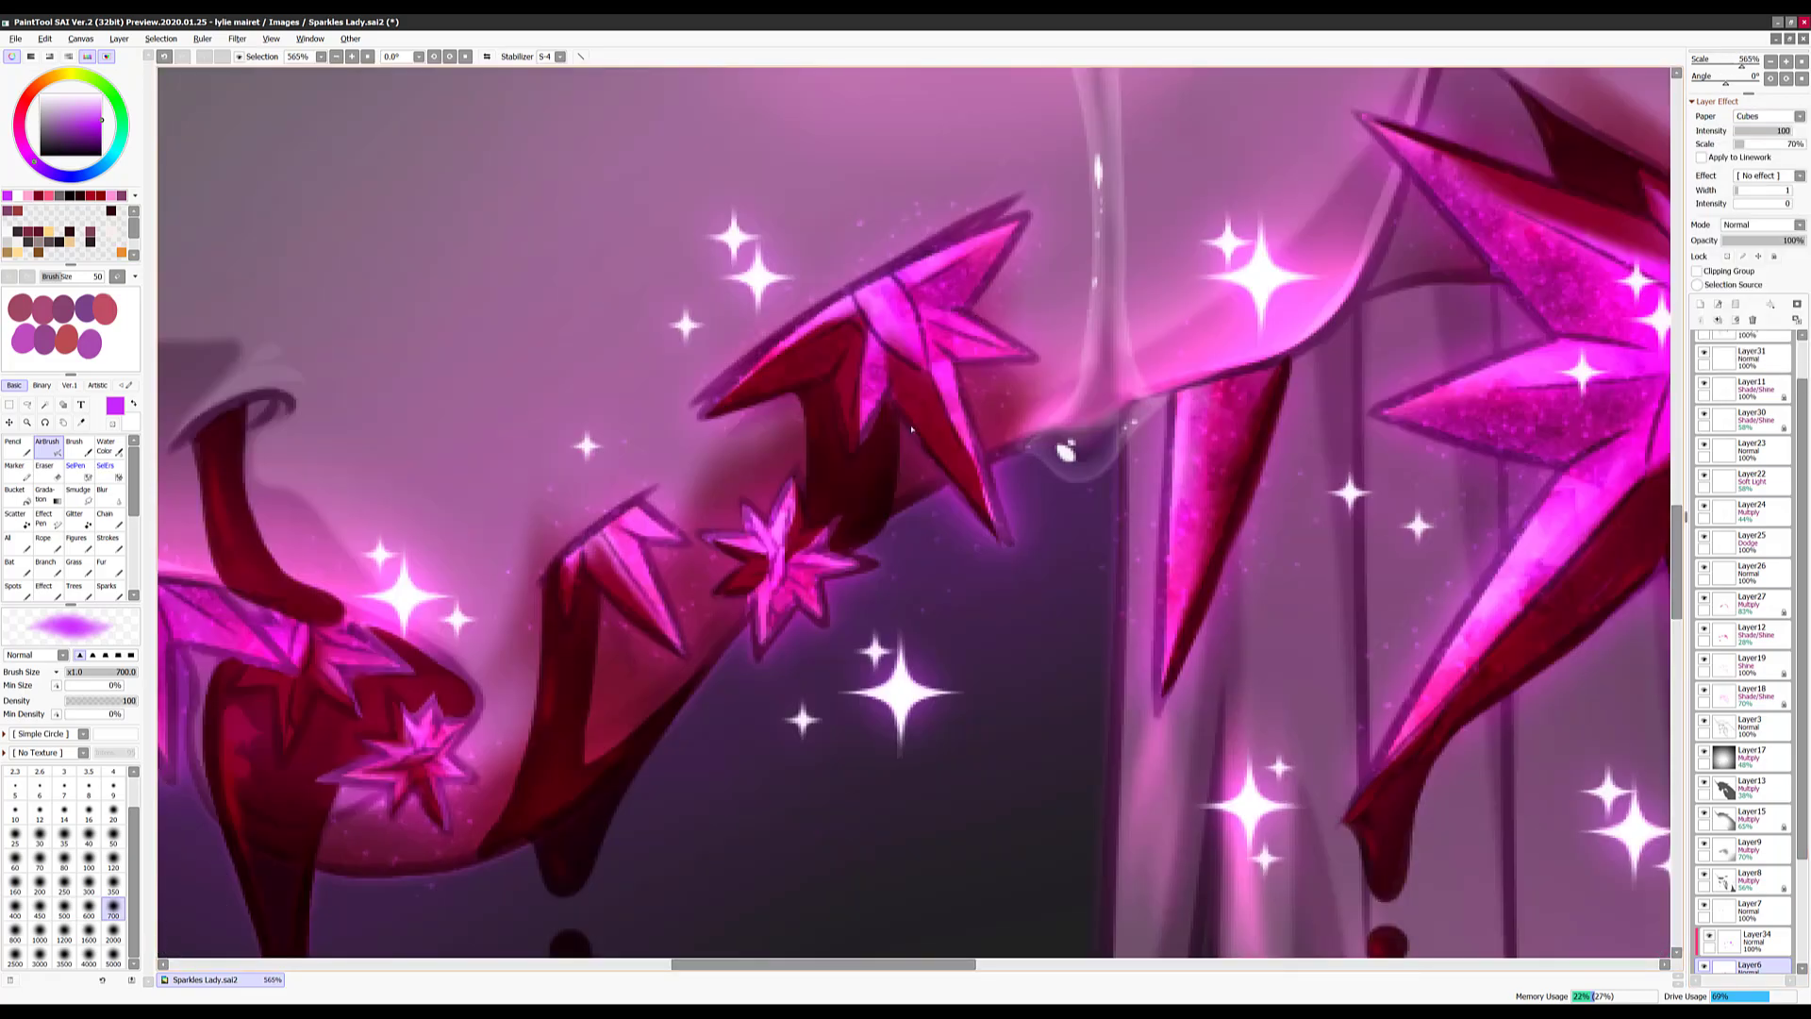
scroll(1063, 452, down, 5)
scroll(971, 509, up, 1)
scroll(1745, 661, down, 3)
Set the clipped purple Layer34 to Multiply blending and reduce the airbrush size to 120
click(1750, 801)
click(1691, 101)
scroll(1760, 119, down, 2)
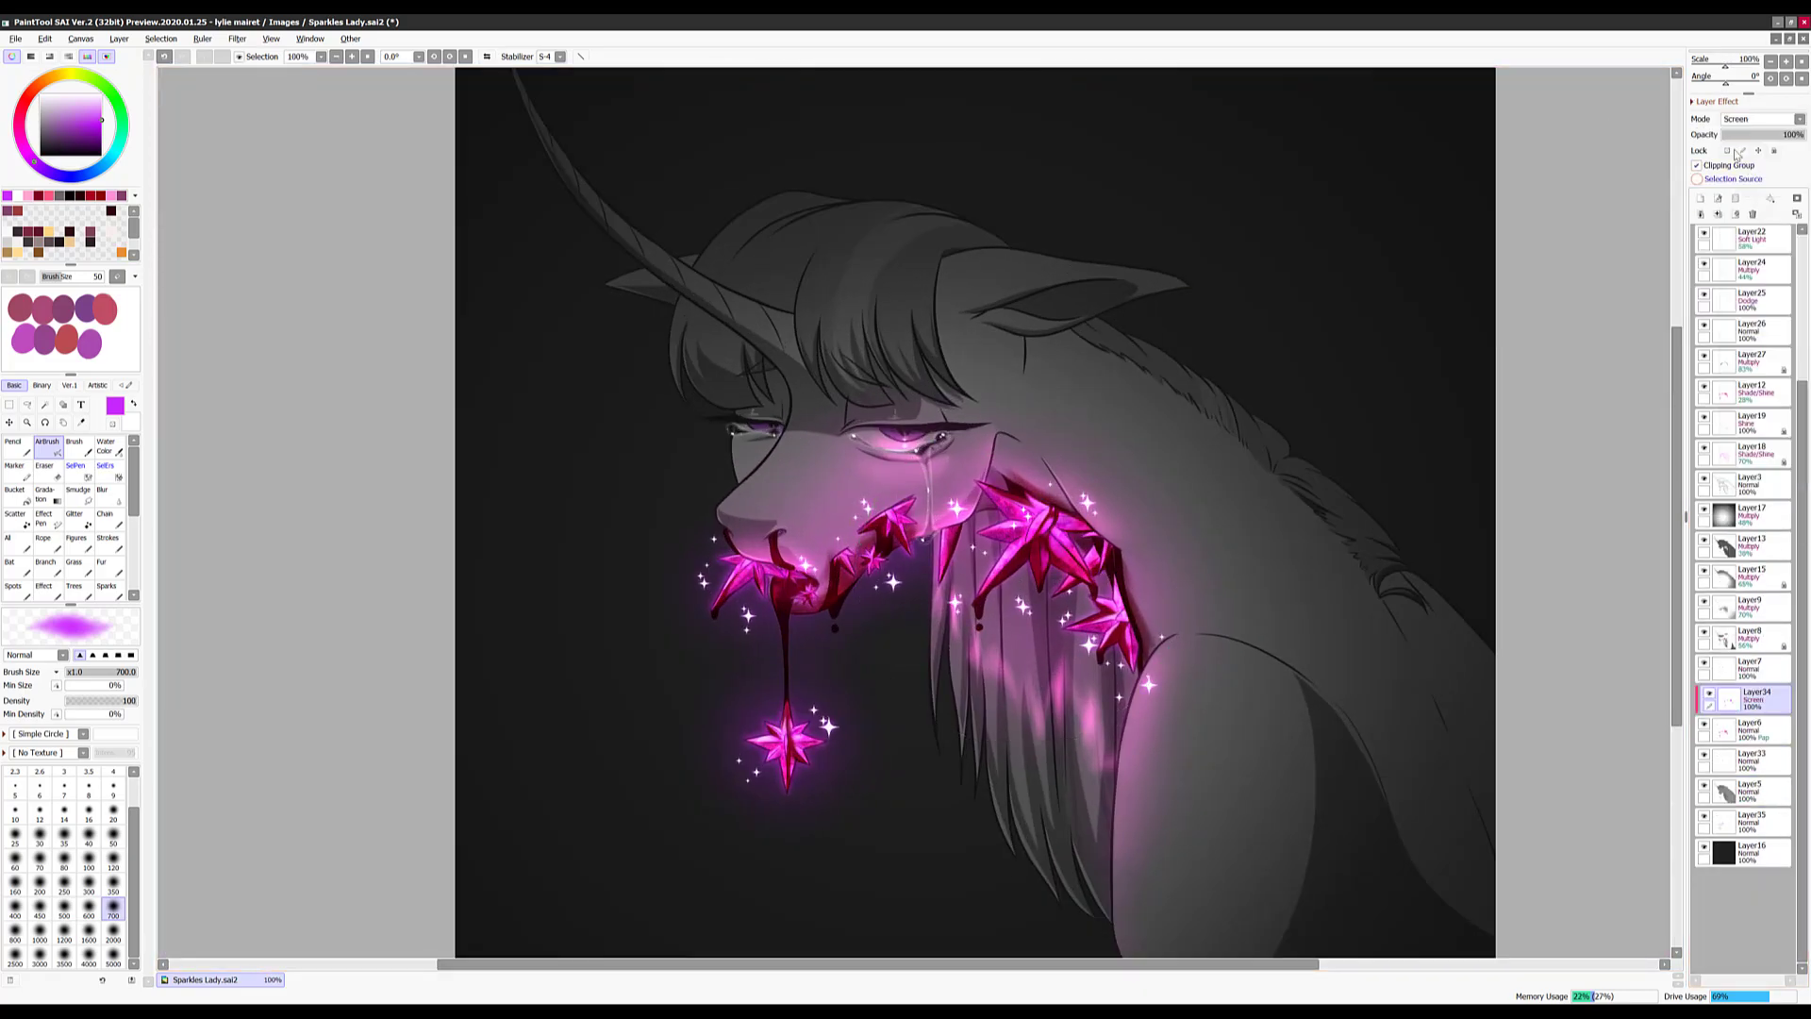
key(bracketleft)
key(bracketleft)
key(bracketleft)
key(bracketleft)
key(bracketleft)
key(bracketleft)
key(bracketleft)
key(bracketleft)
key(bracketleft)
key(bracketleft)
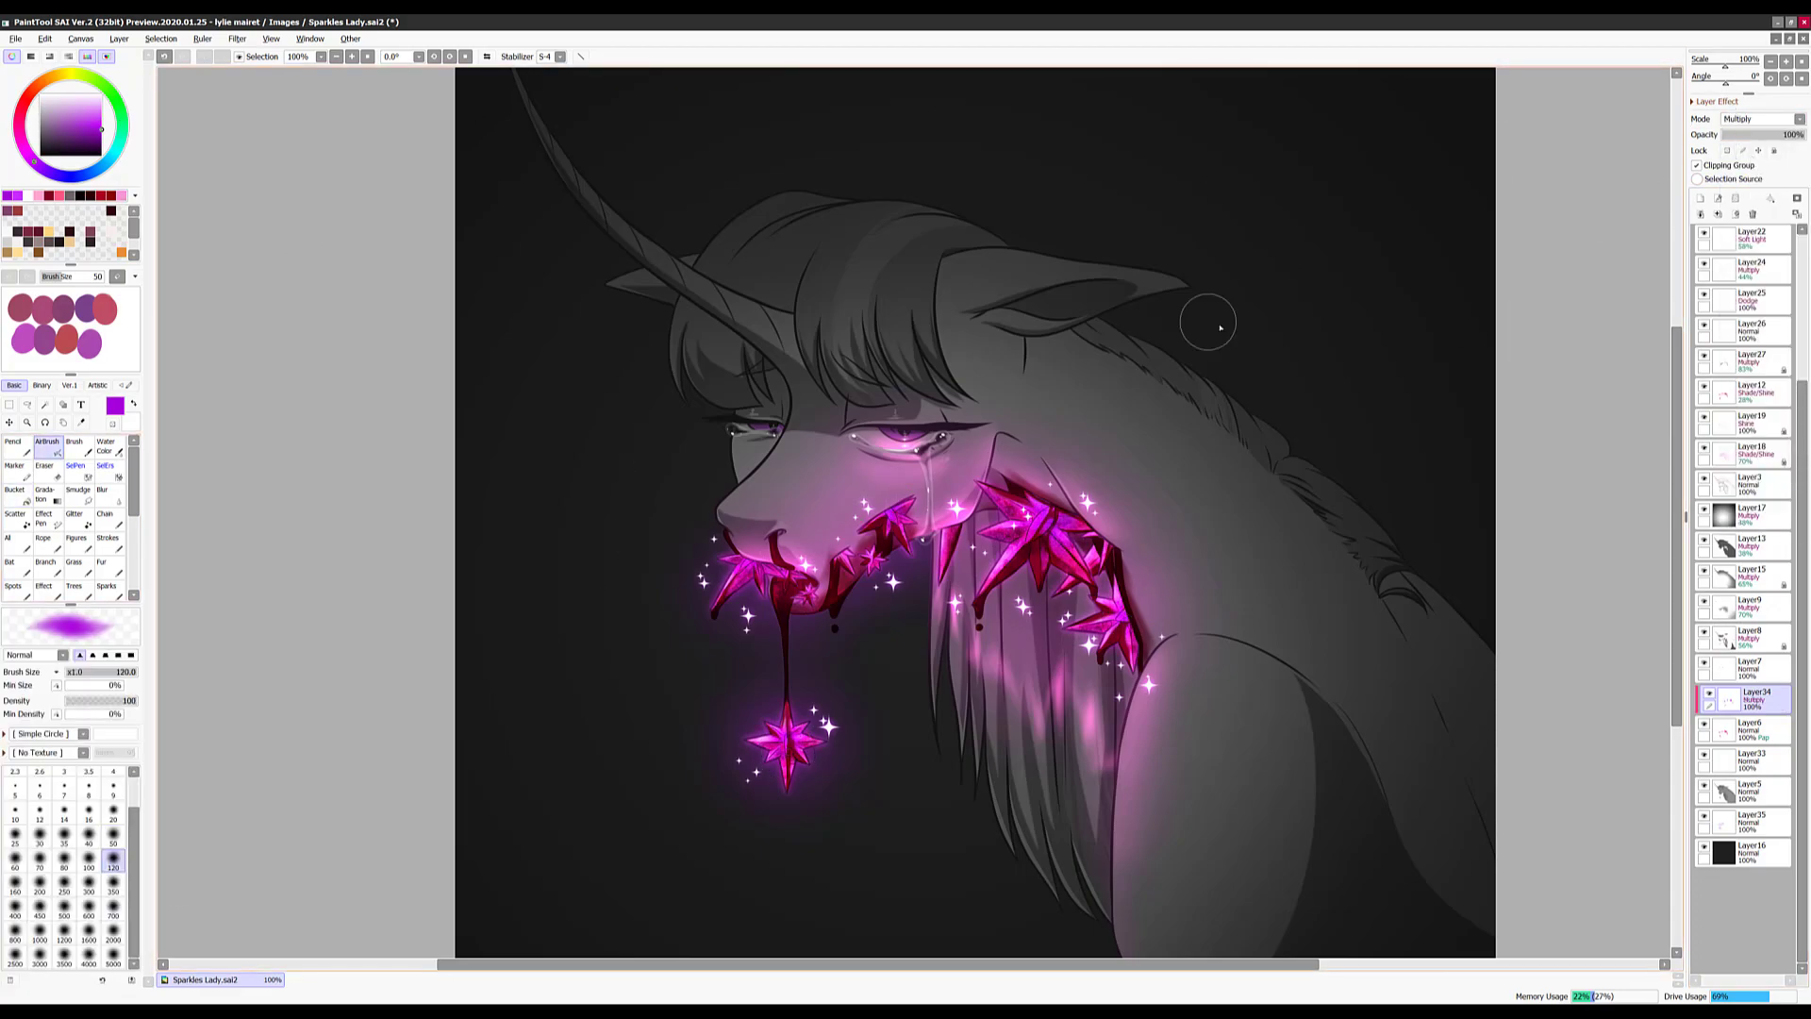
Fill a new top layer with purple and set it to Overlay at 11% opacity
scroll(1200, 334, down, 1)
click(15, 492)
click(1700, 198)
click(982, 677)
click(1760, 119)
drag(1792, 135, 1728, 134)
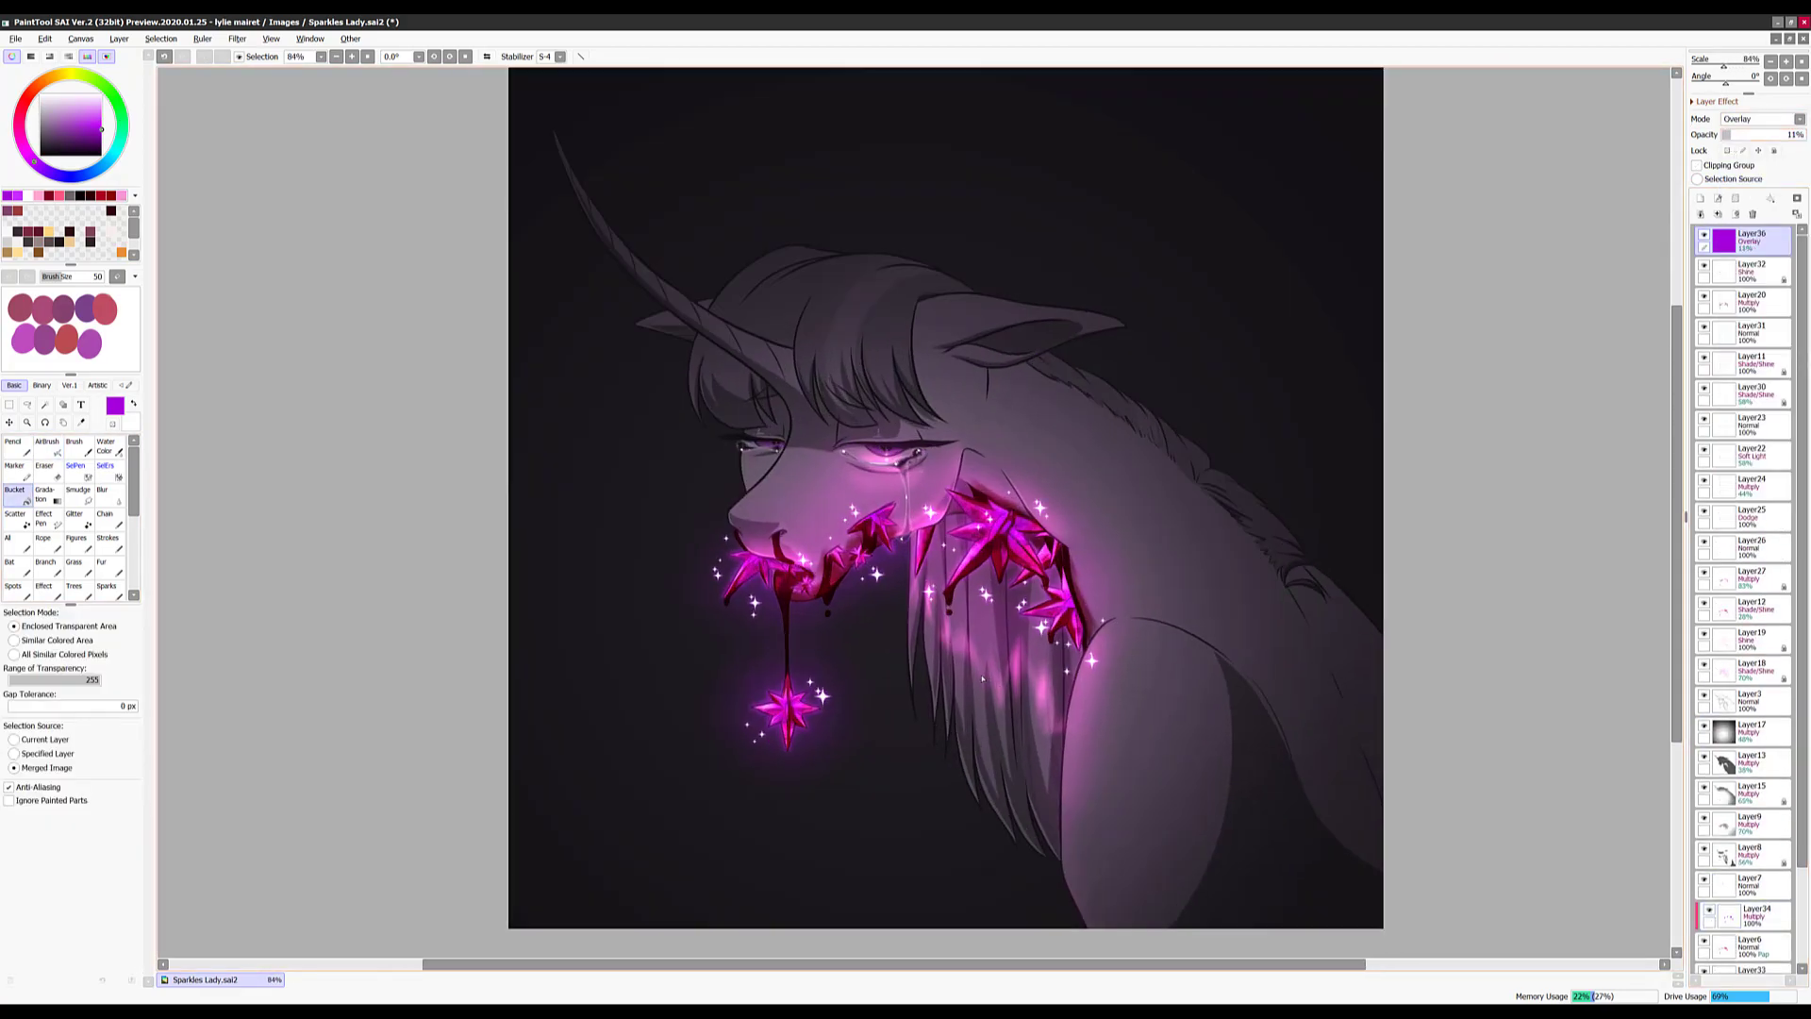
Move the skin glow Layer18 beneath Layer8 and set Layer12's opacity to 29%
scroll(861, 613, up, 7)
key(ctrl+0)
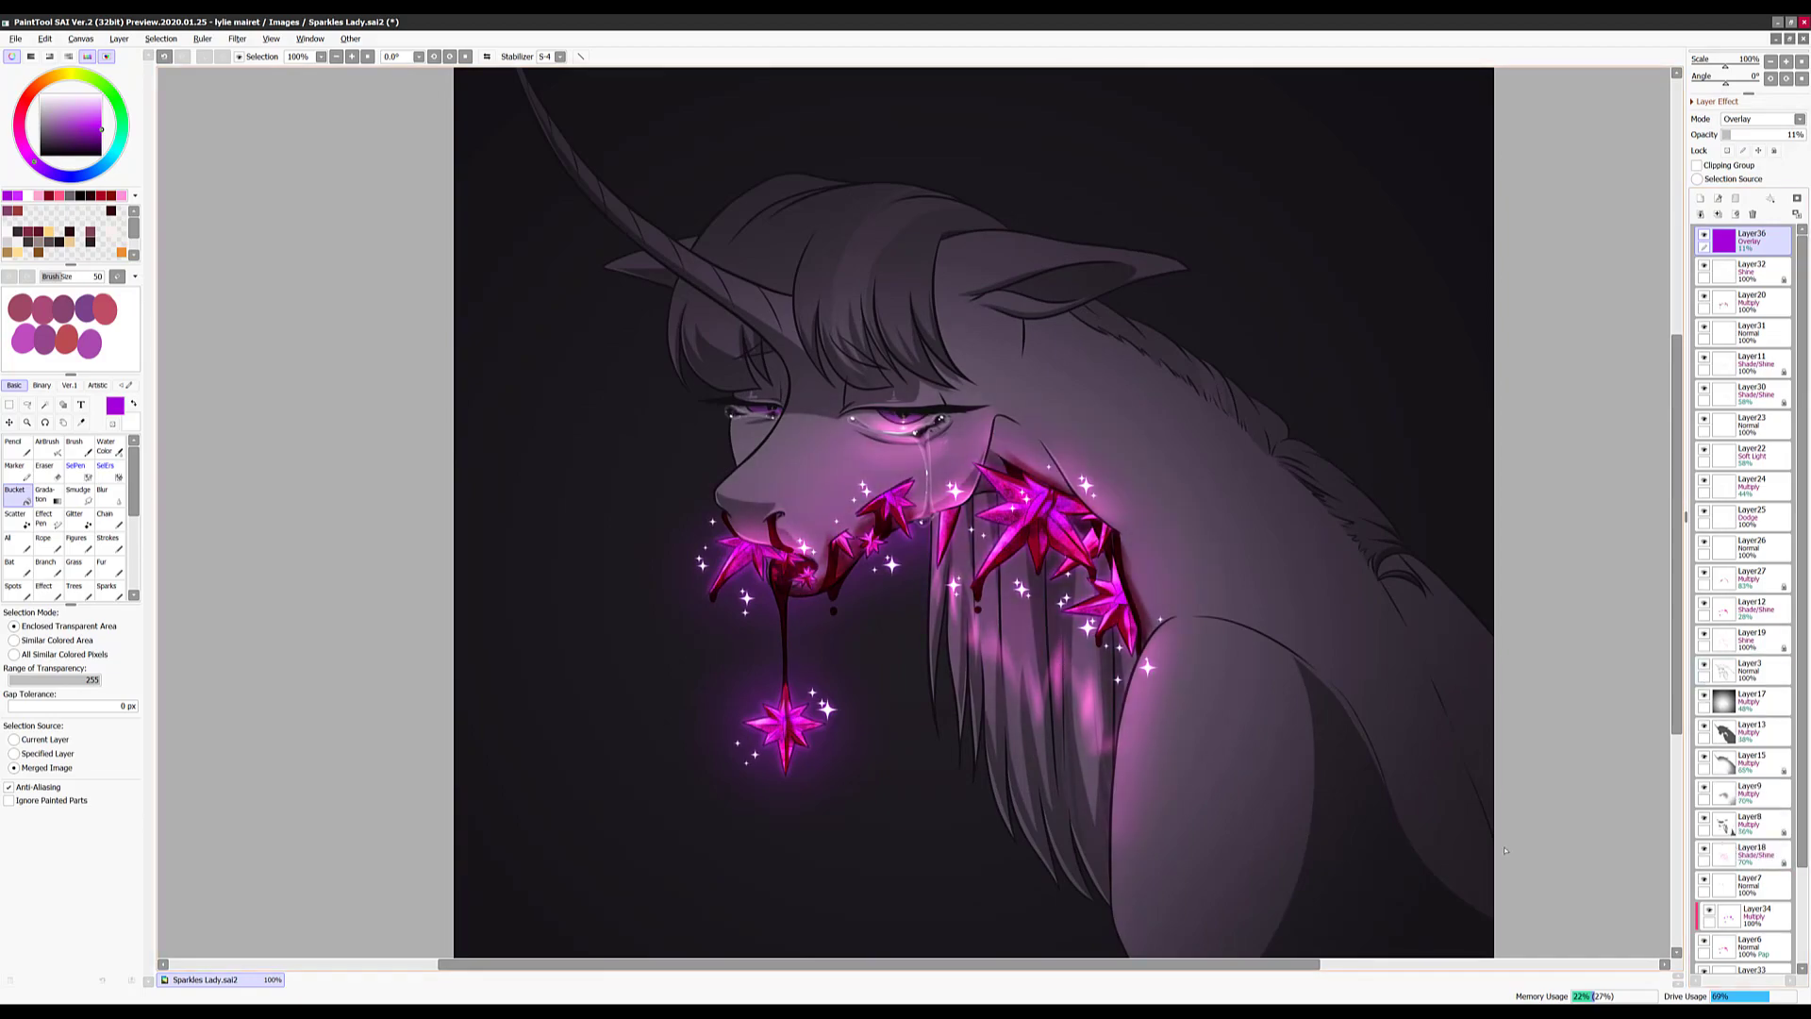
drag(1705, 859, 1705, 863)
click(1751, 608)
drag(1792, 134, 1722, 141)
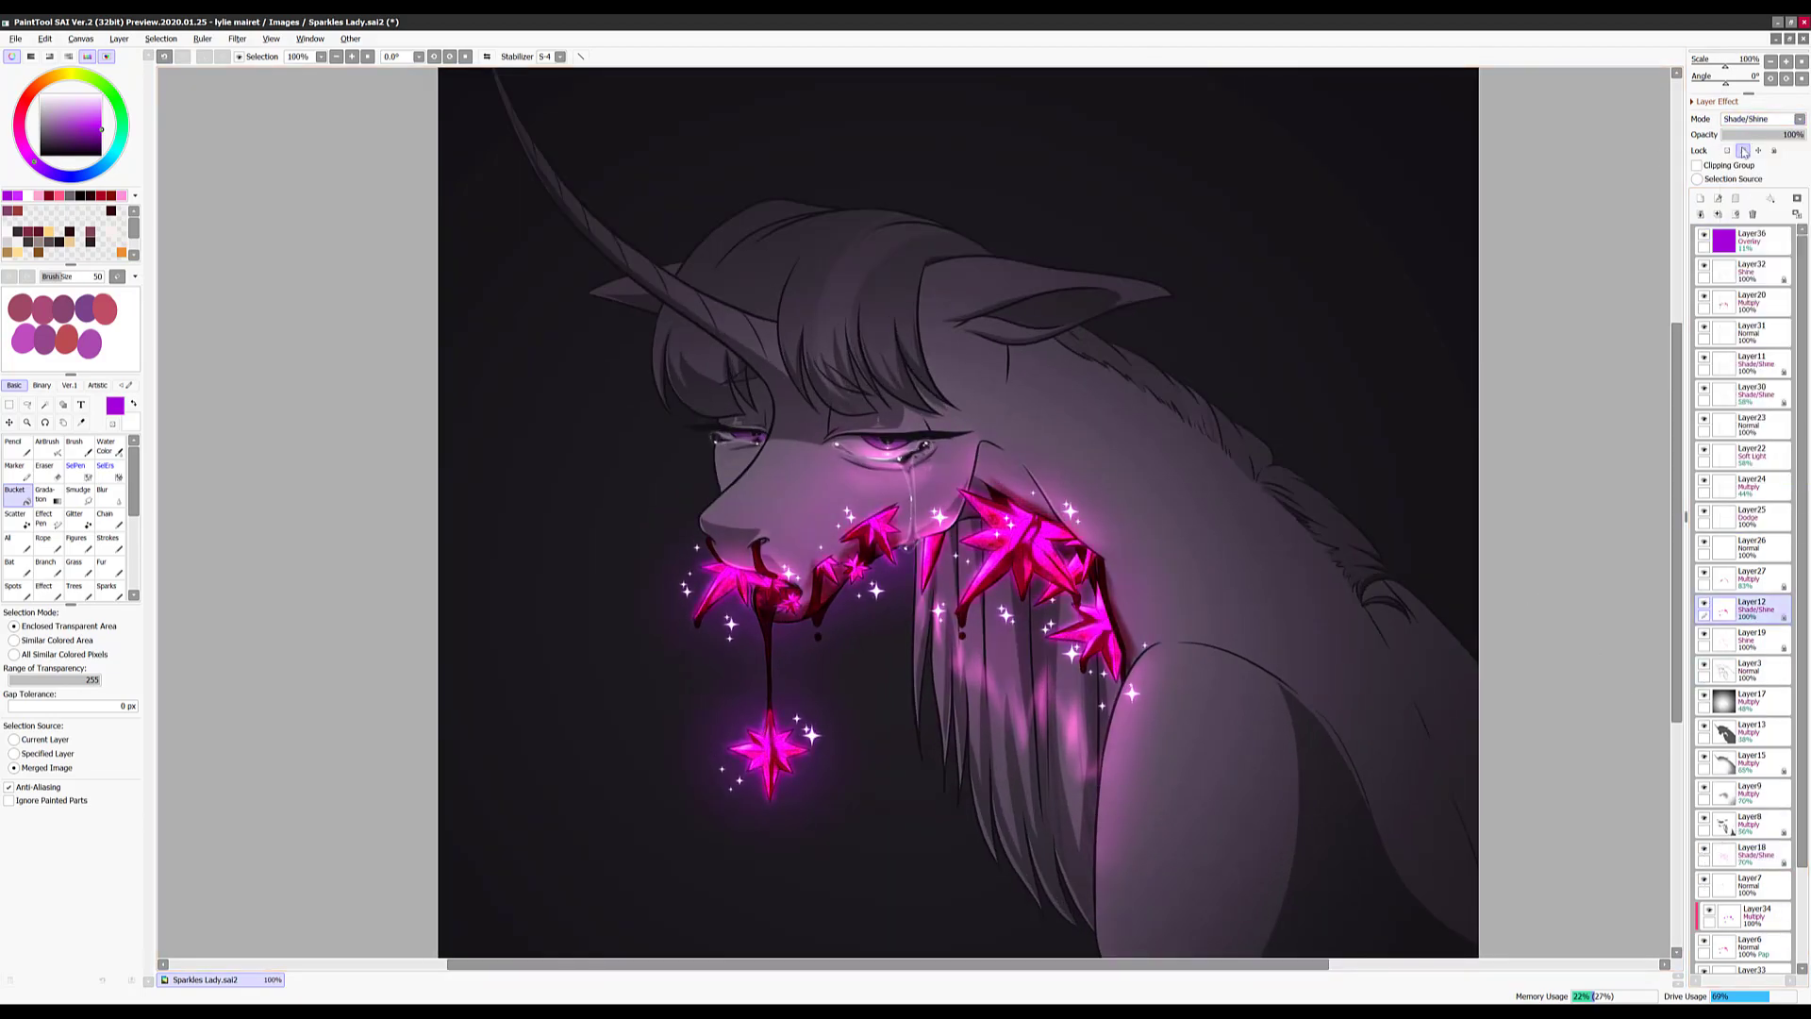
Delete Layer26 and move the red drip Layer20 beneath Layer31
click(1702, 548)
key(Delete)
click(1703, 424)
click(1705, 362)
click(1704, 362)
key(ctrl+plus)
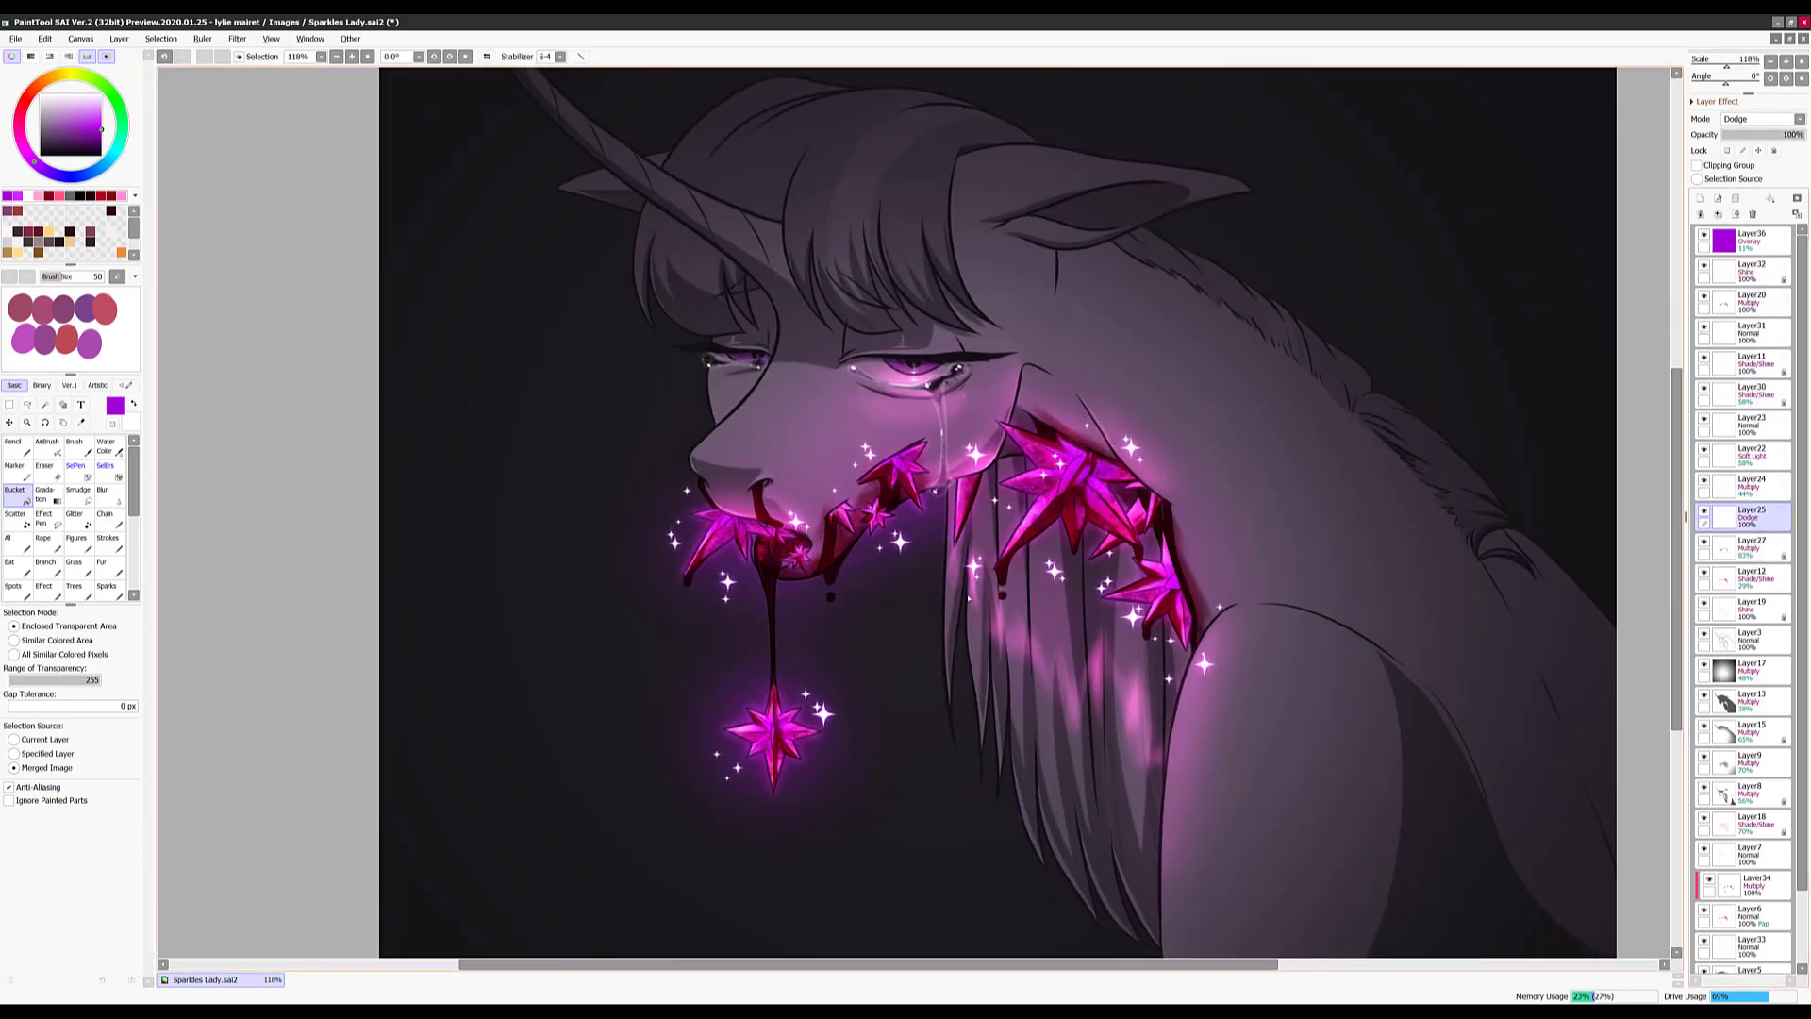
key(ctrl+minus)
key(ctrl+minus)
scroll(1745, 660, down, 3)
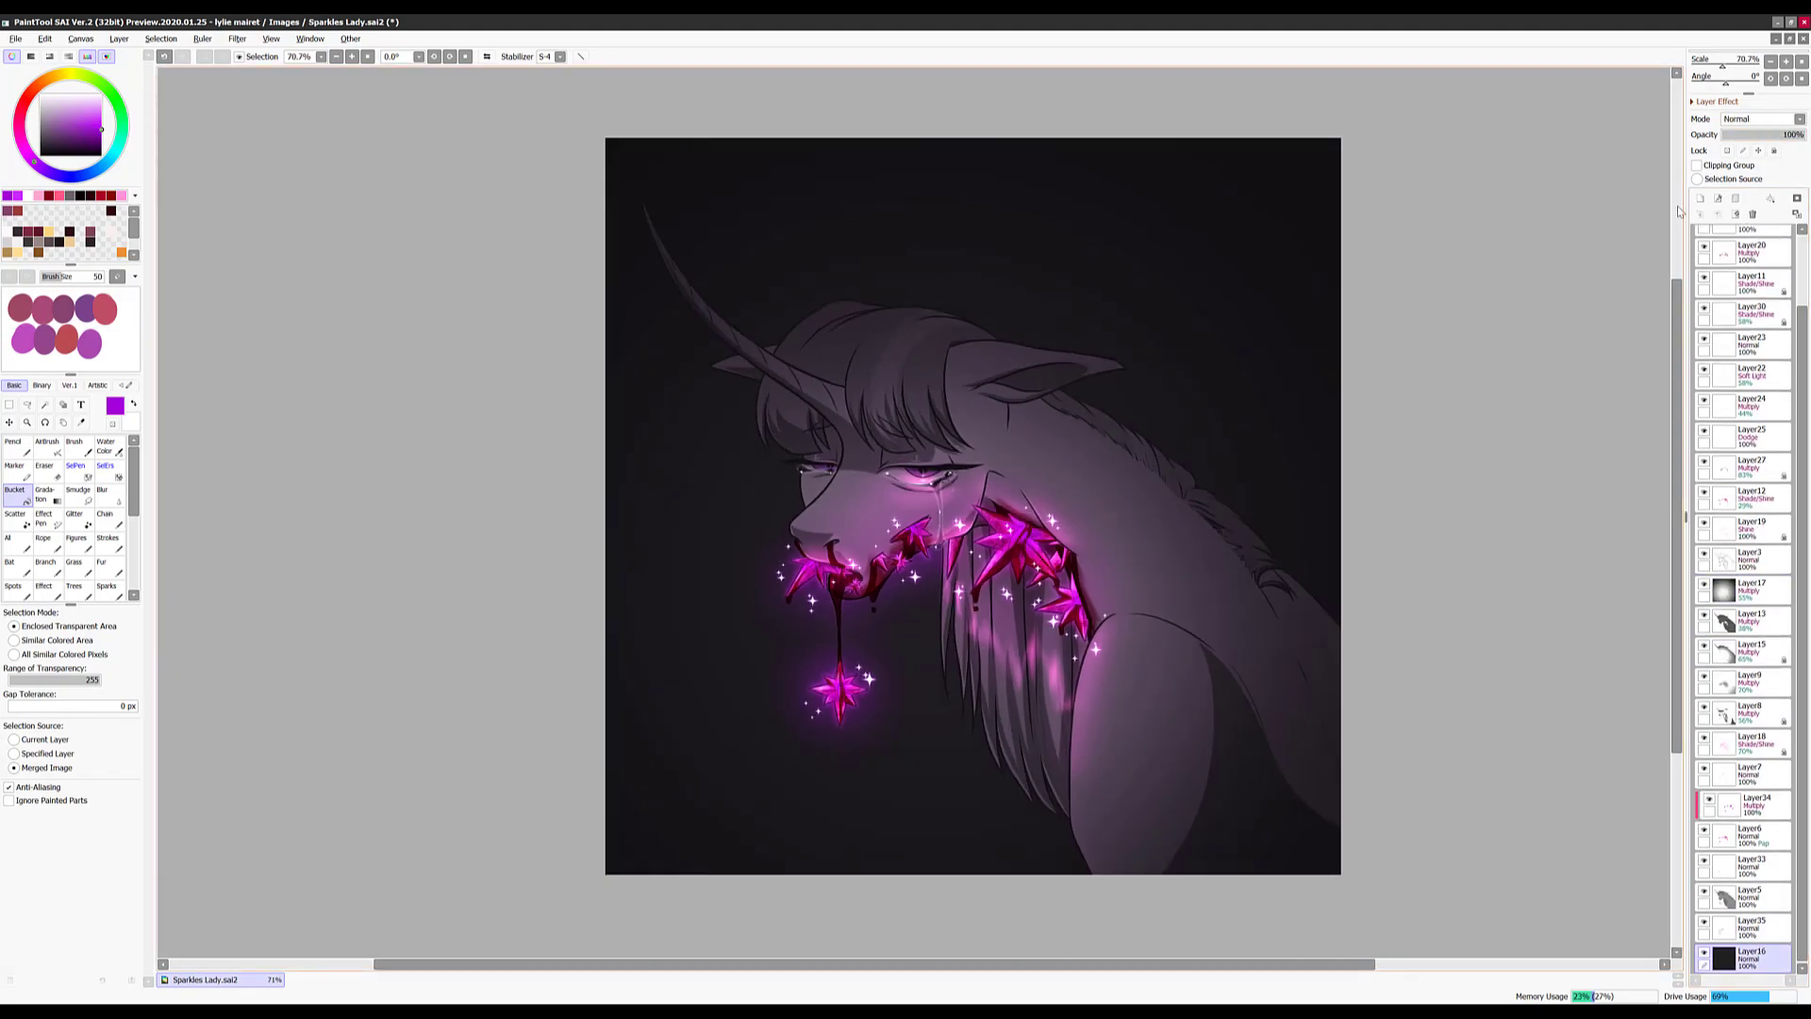
Draw a circular blue-violet gradient fading to transparency behind the figure on a new layer above the dark background
click(1751, 955)
click(44, 493)
drag(750, 788, 981, 551)
click(43, 686)
click(27, 706)
click(36, 168)
key(Return)
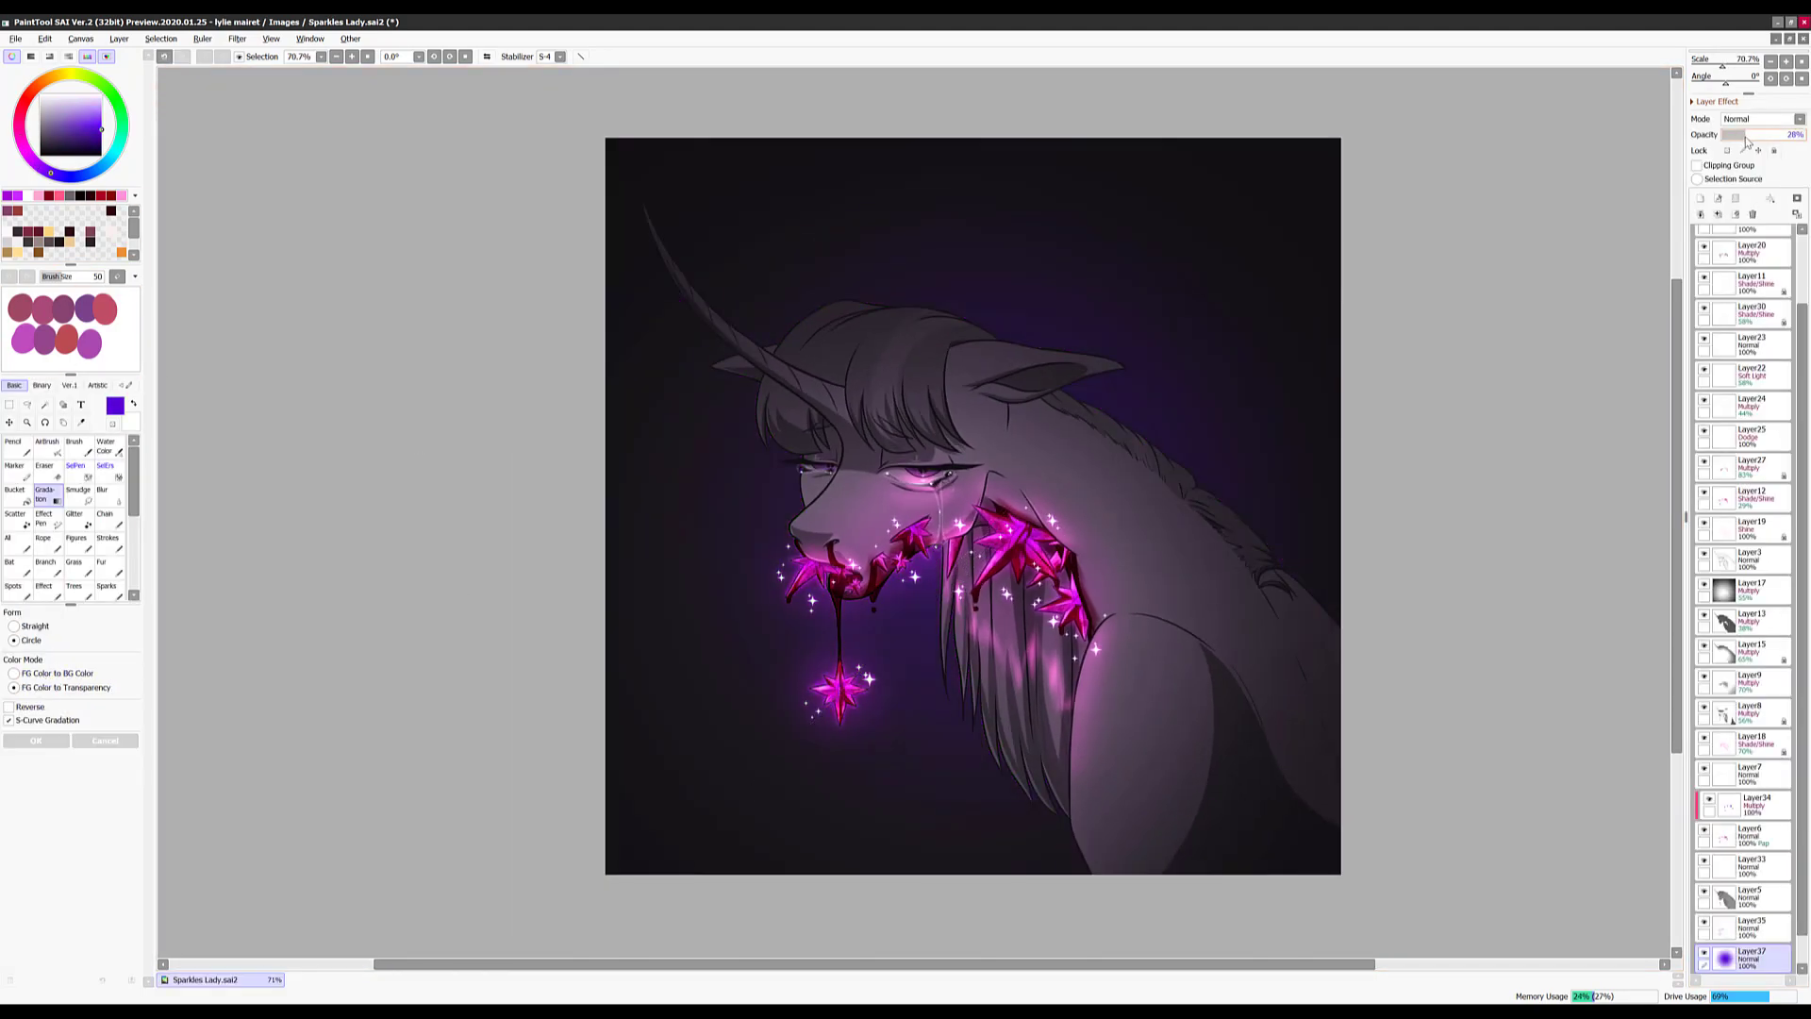
Lower the background gradient layer to 22% opacity, lock its transparency and recolour the gradient with a purple bucket fill
key(ctrl+minus)
key(ctrl+plus)
key(ctrl+plus)
click(14, 489)
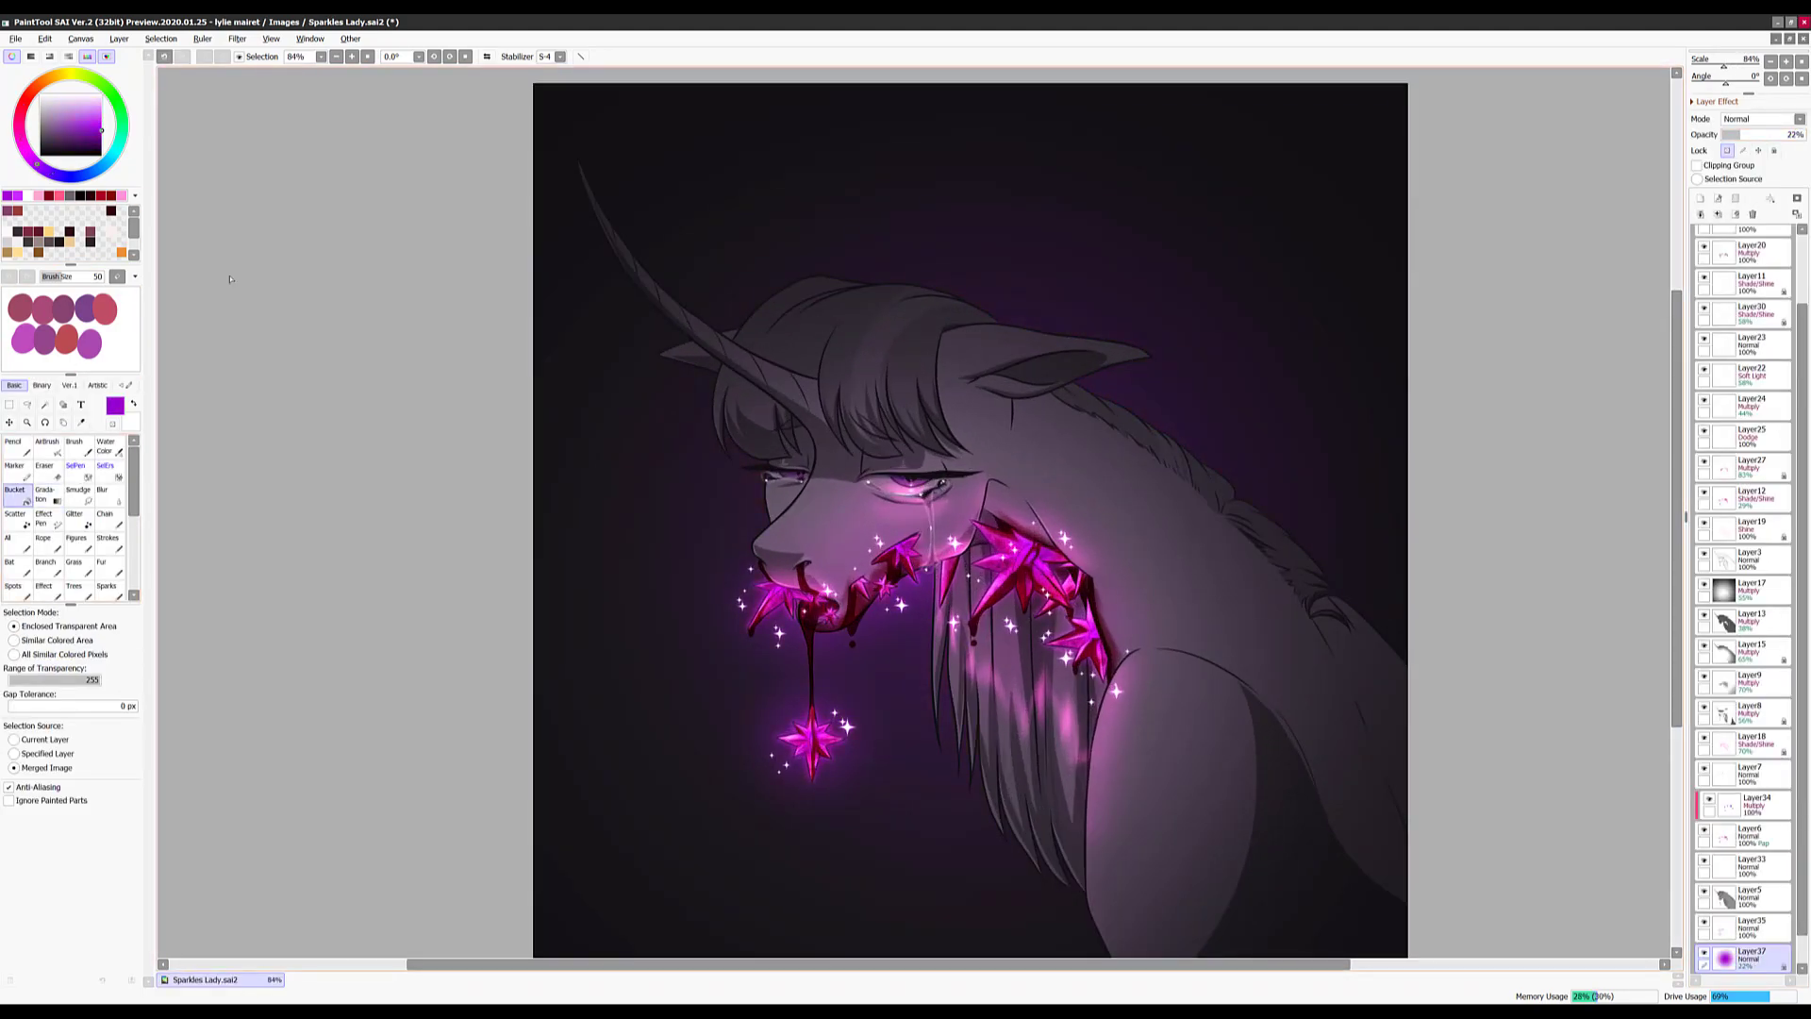
scroll(930, 760, up, 3)
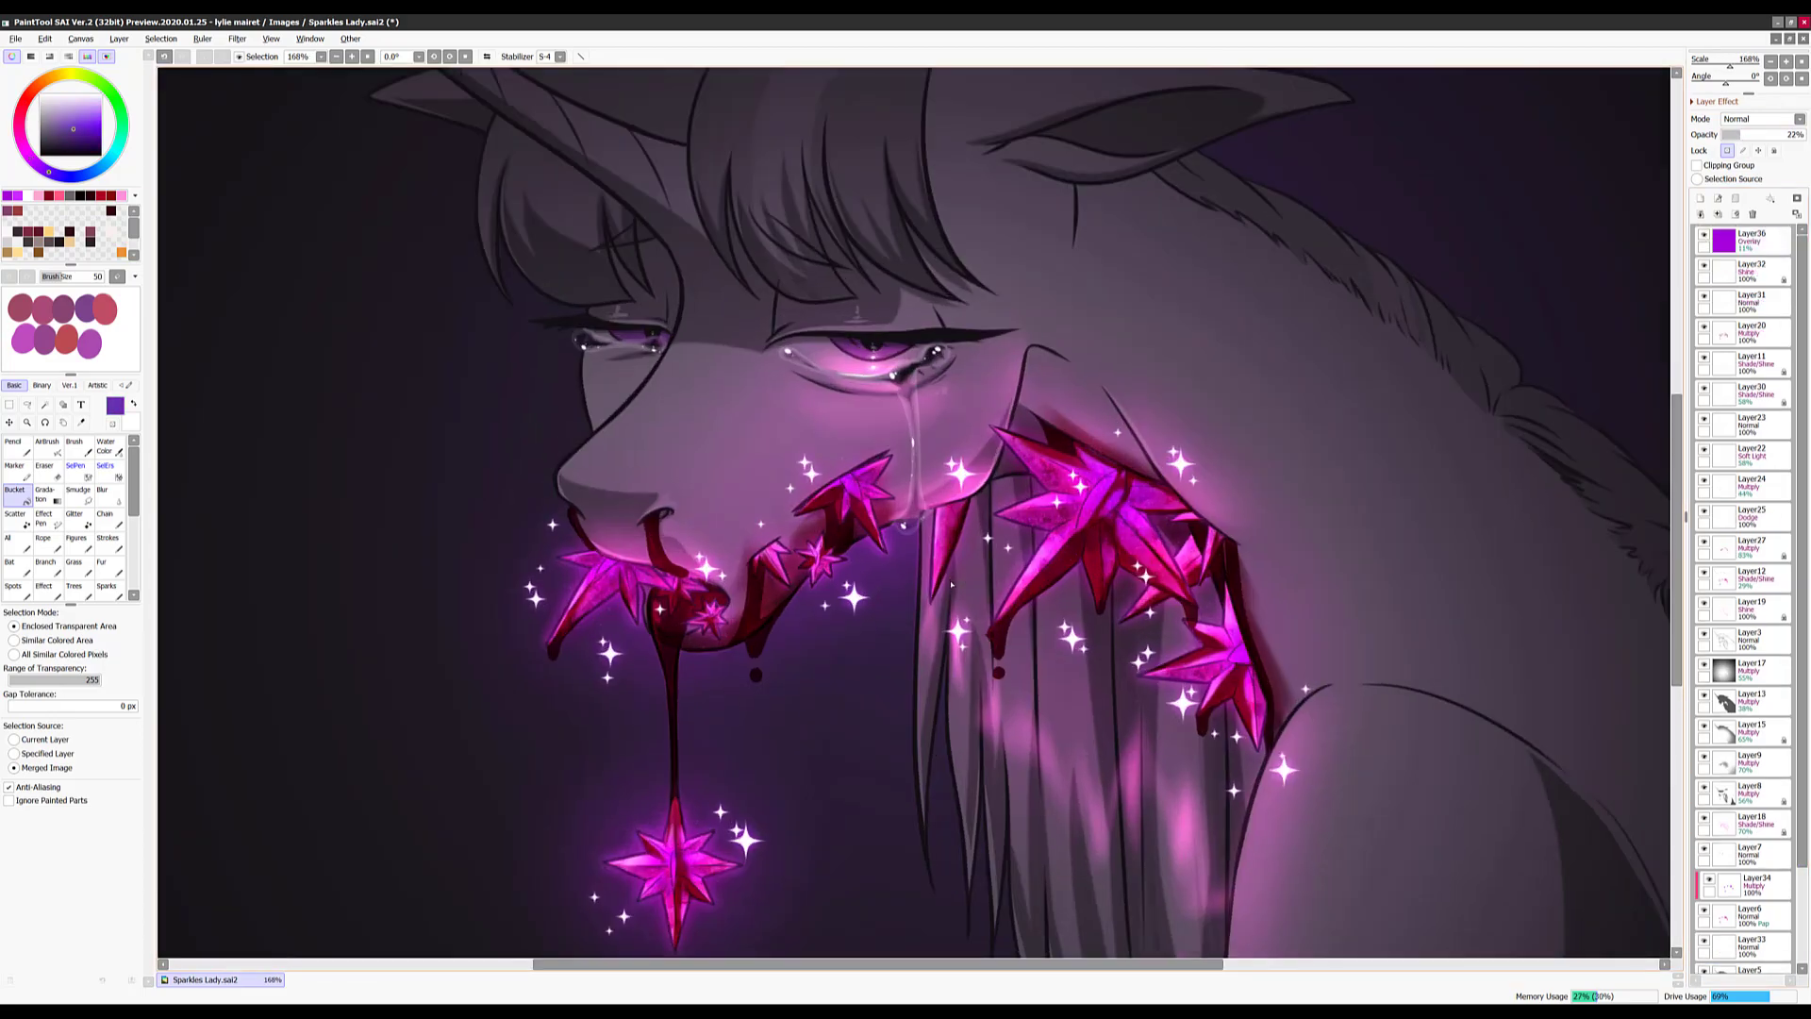
Shade the crystal stars in dark violet on a new Shade layer above Layer8, discarding the Multiply layer above Layer34
scroll(930, 761, up, 1)
key(n)
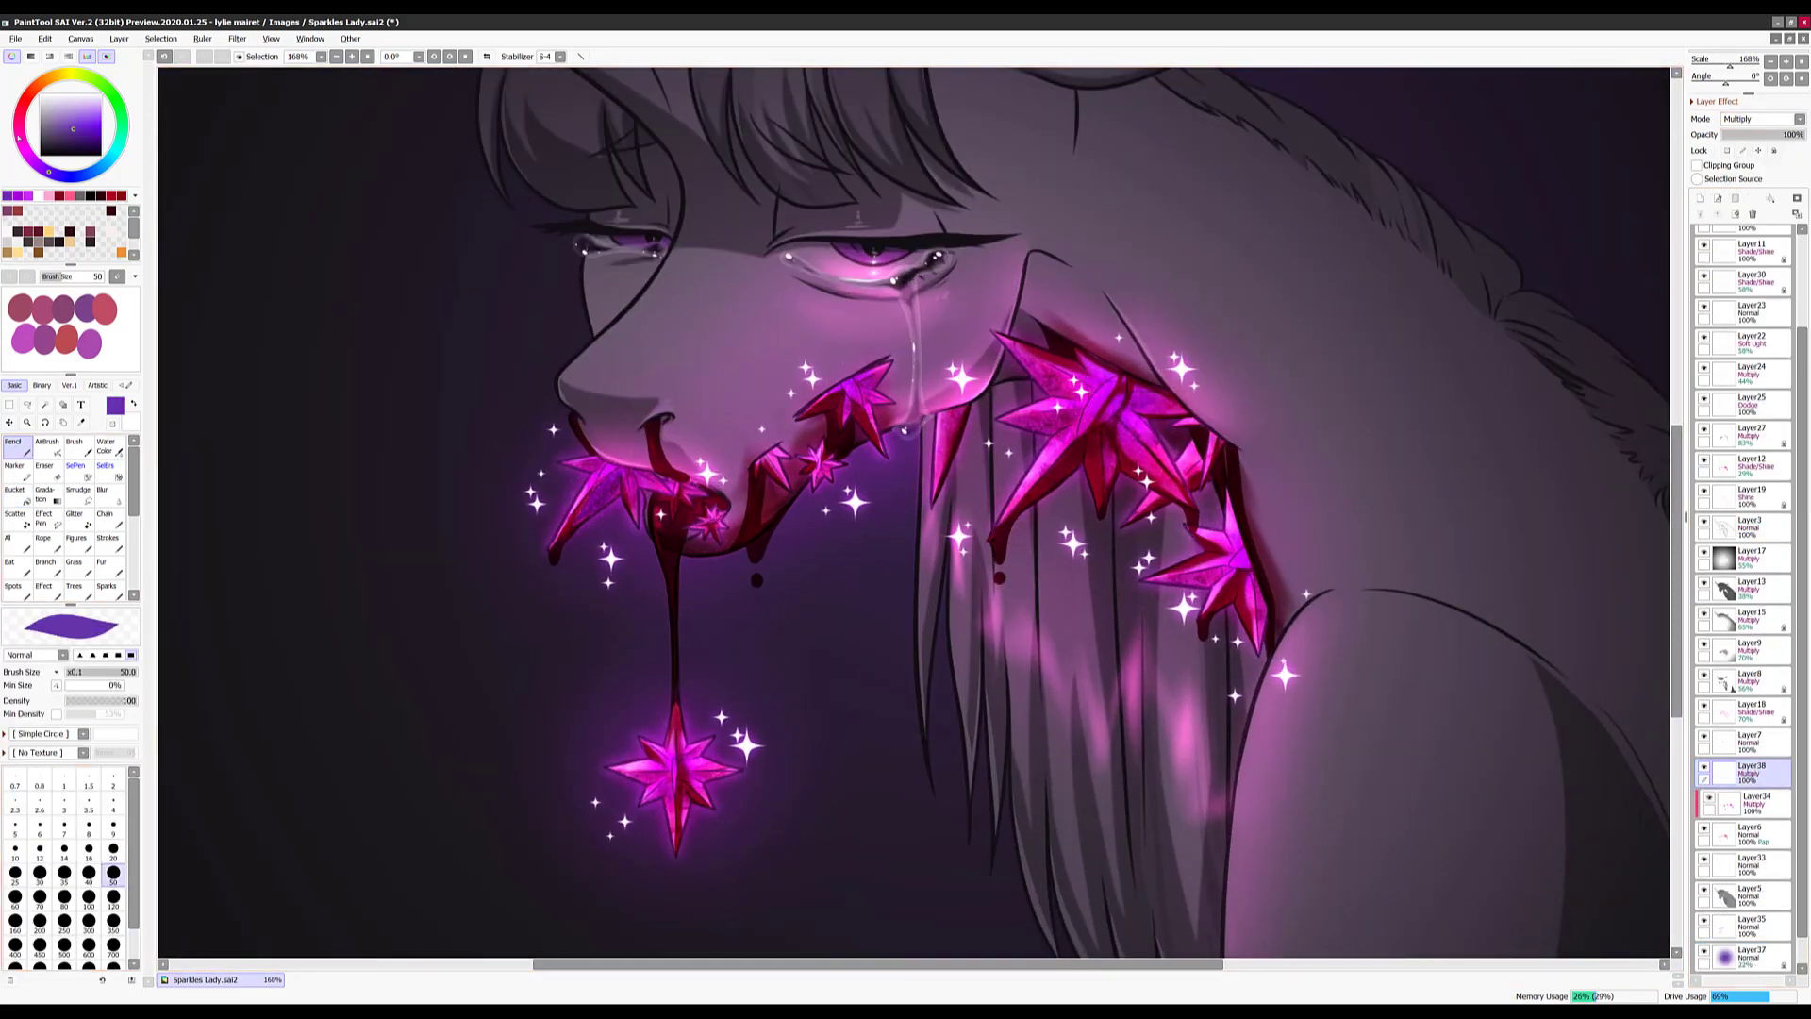
drag(622, 481, 636, 506)
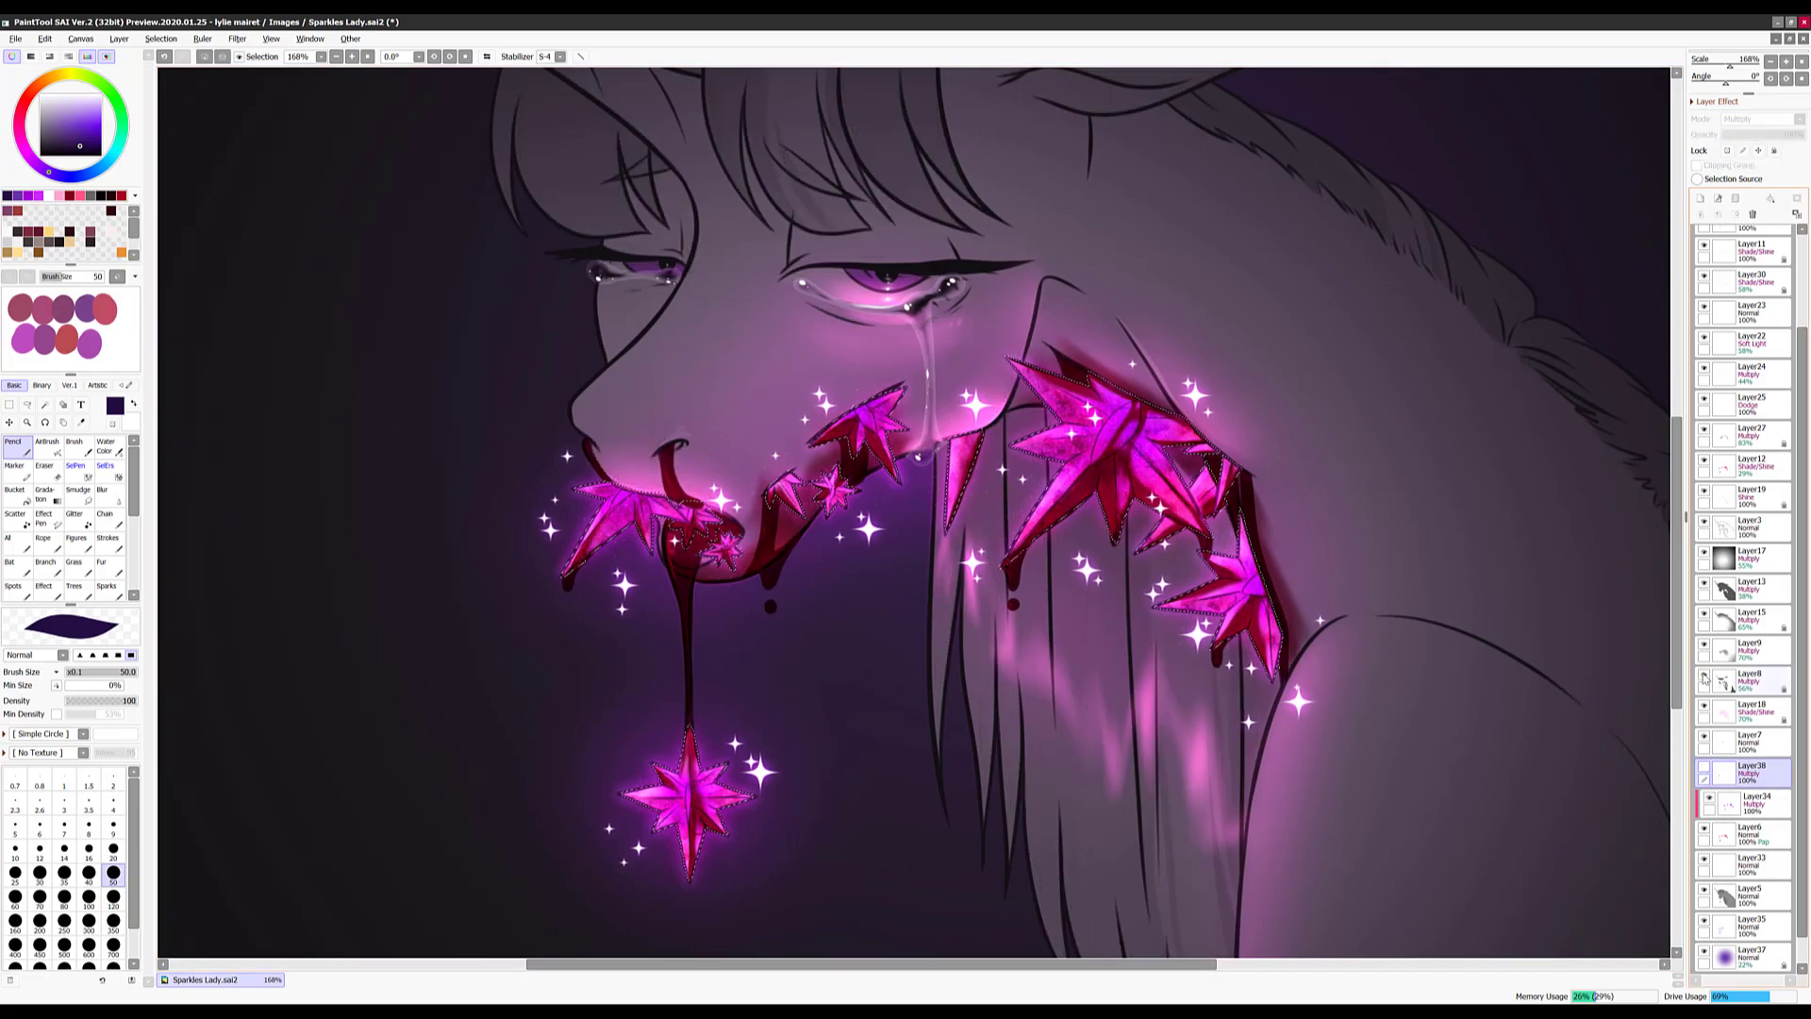
key(g)
click(1752, 213)
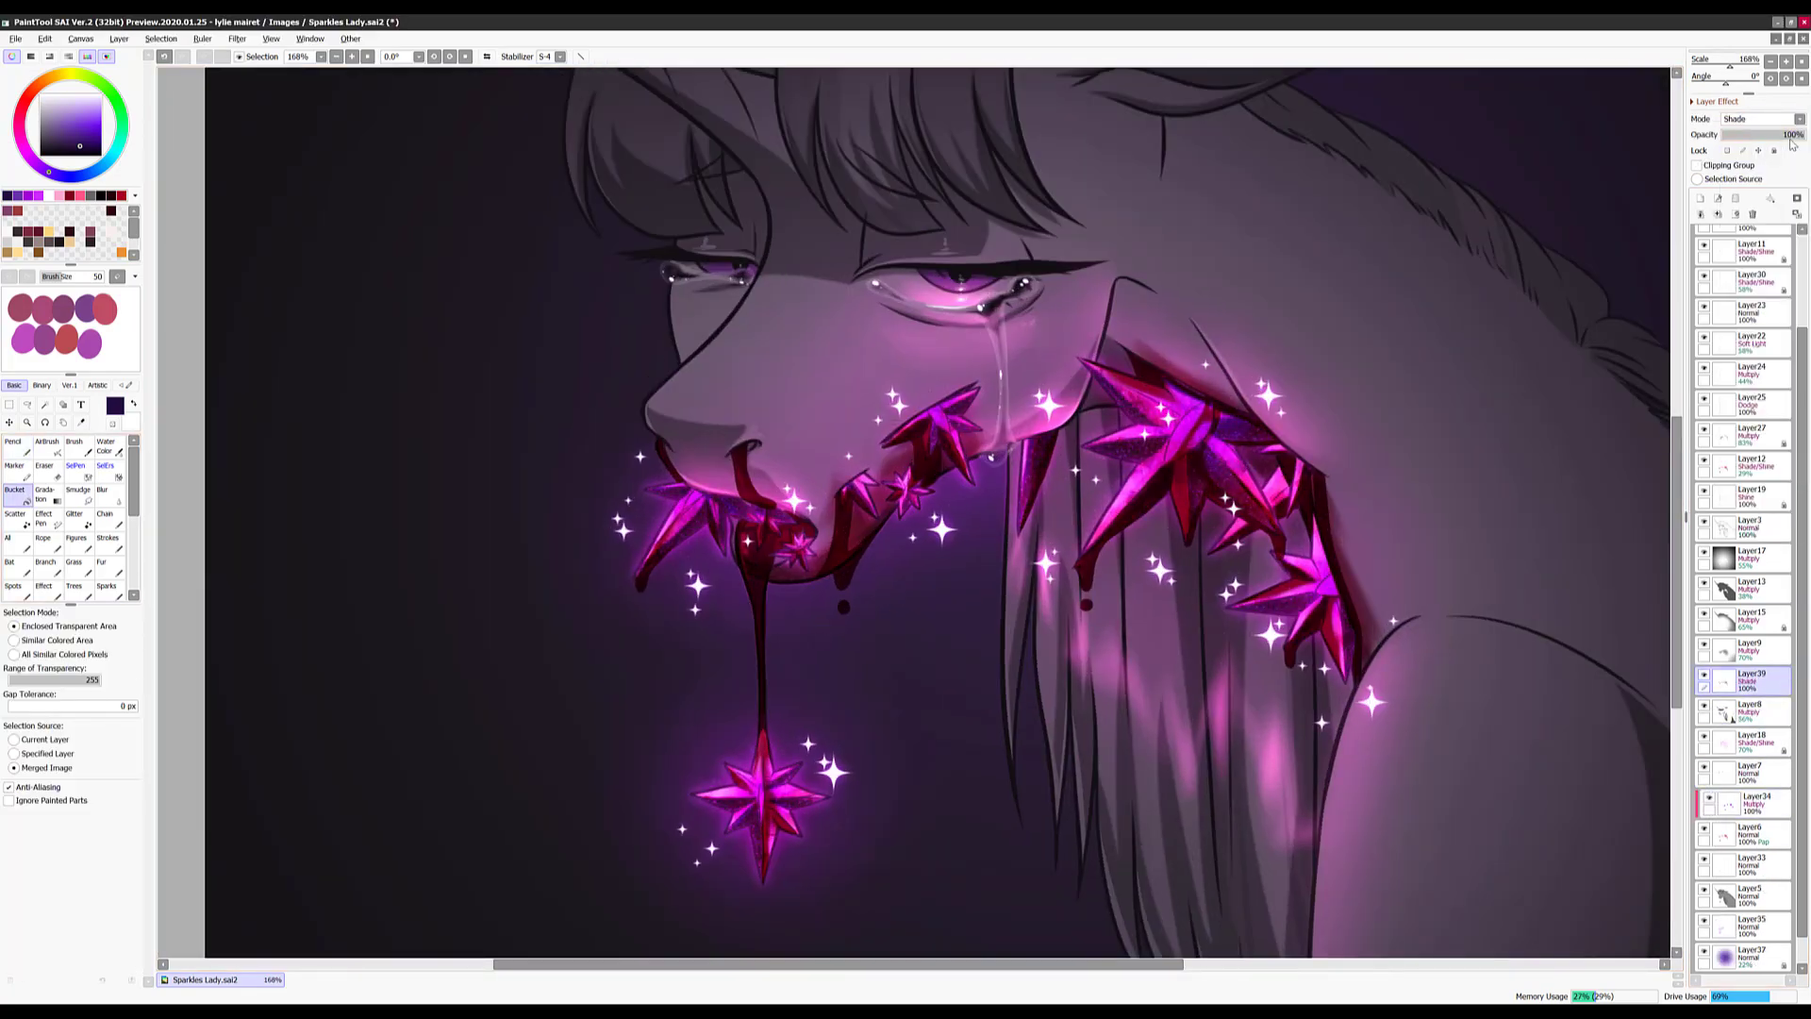
Lower the crystal shading Layer39 to 57% opacity and add a new layer above it in Shine mode
click(1699, 198)
key(n)
click(1759, 119)
click(1755, 247)
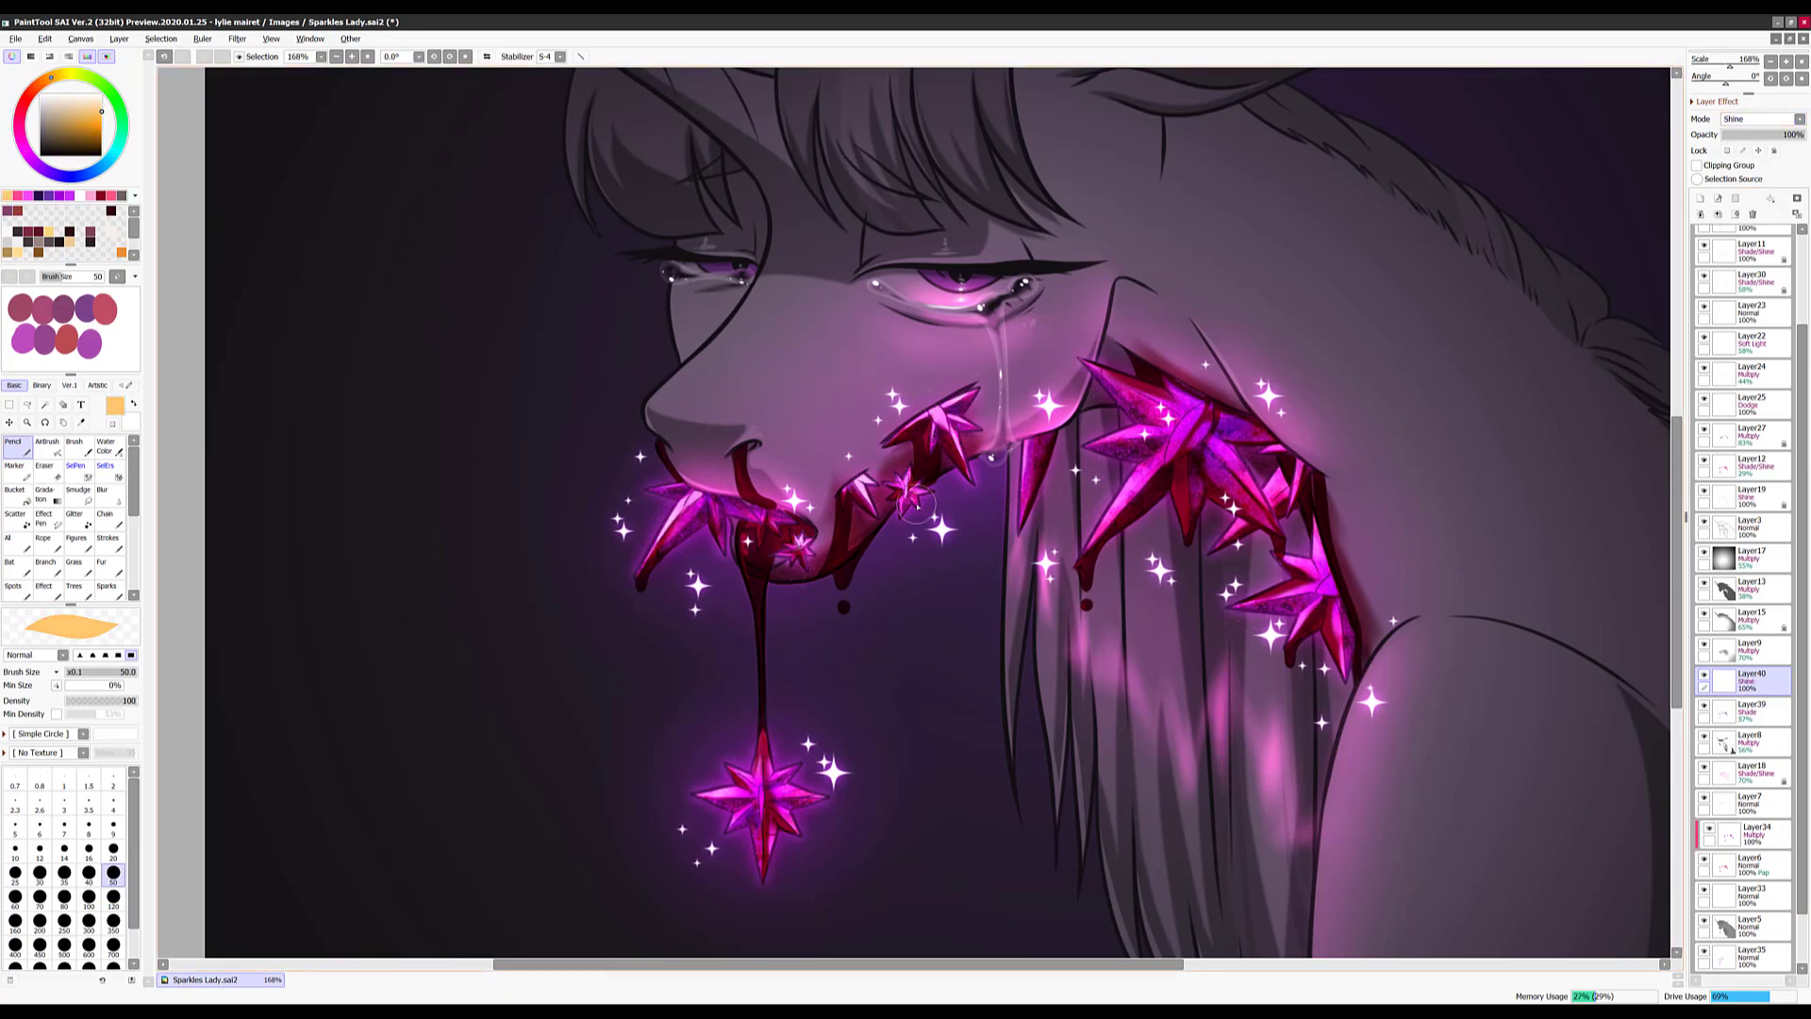
Paint light orange highlights on the crystal facets with the size 50 Pencil and set the Shine layer to 55% opacity
drag(1162, 406, 1098, 447)
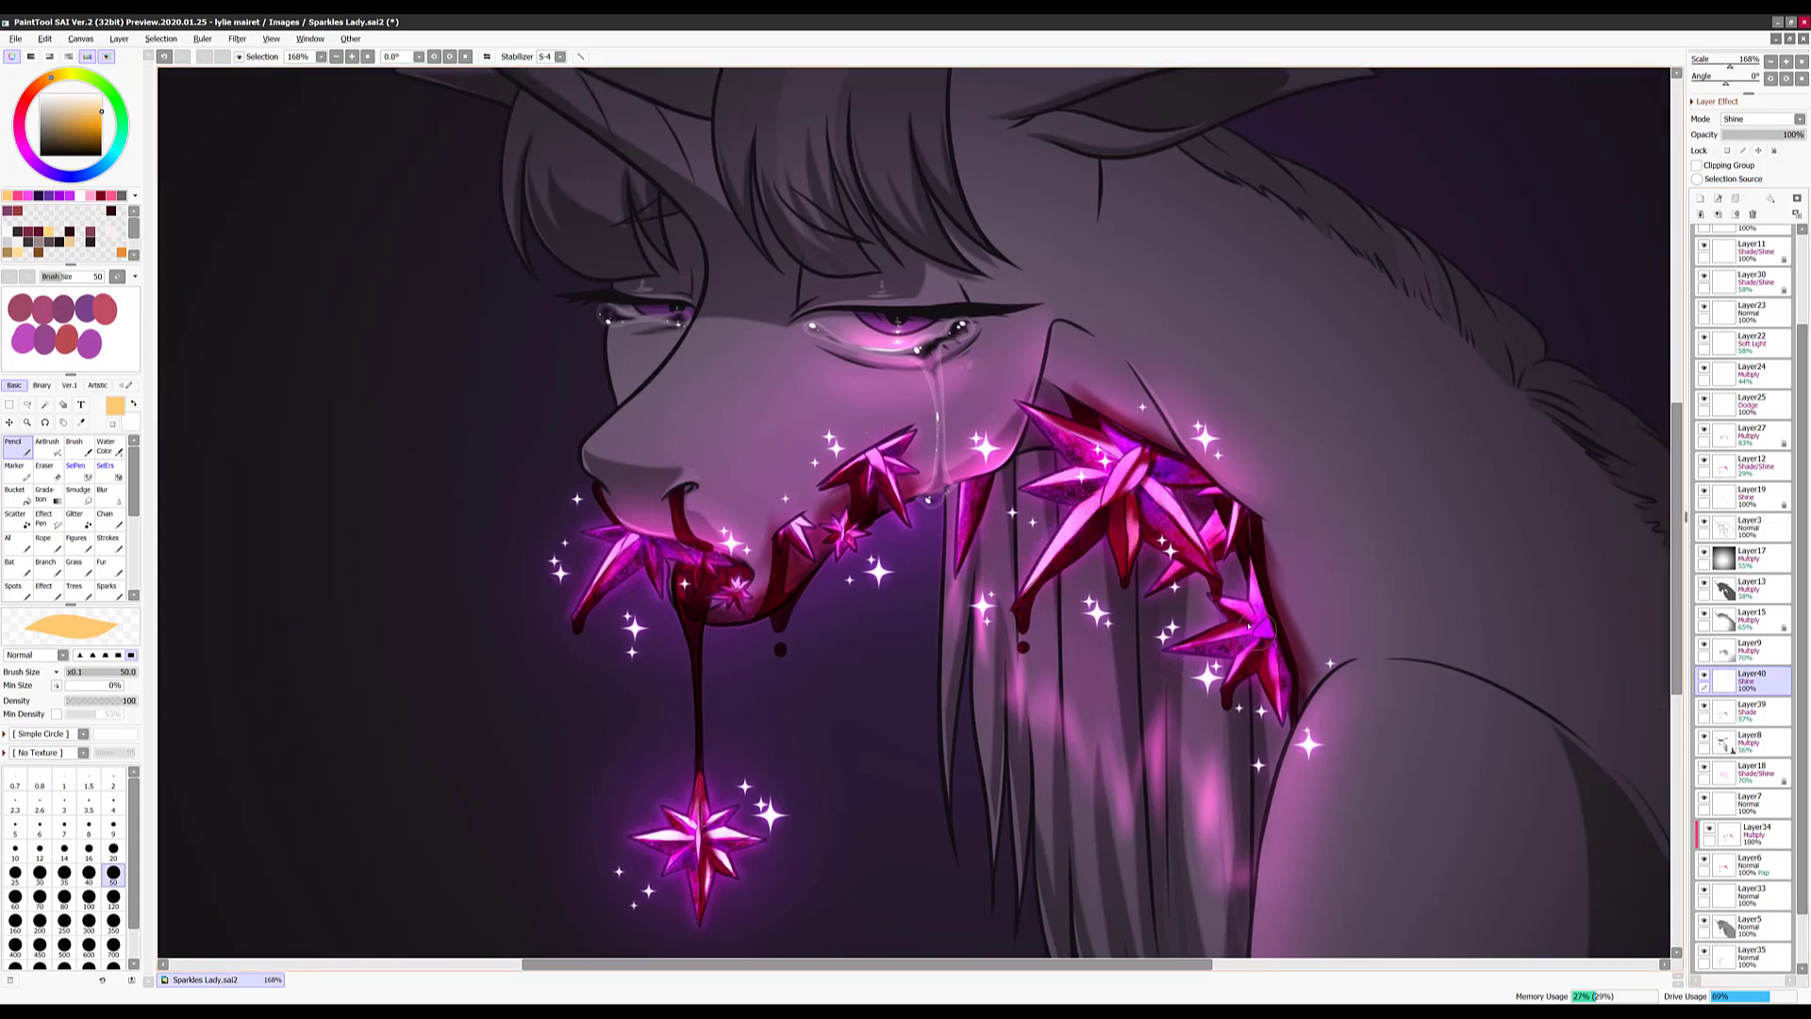
drag(1262, 623, 1242, 597)
key(Home)
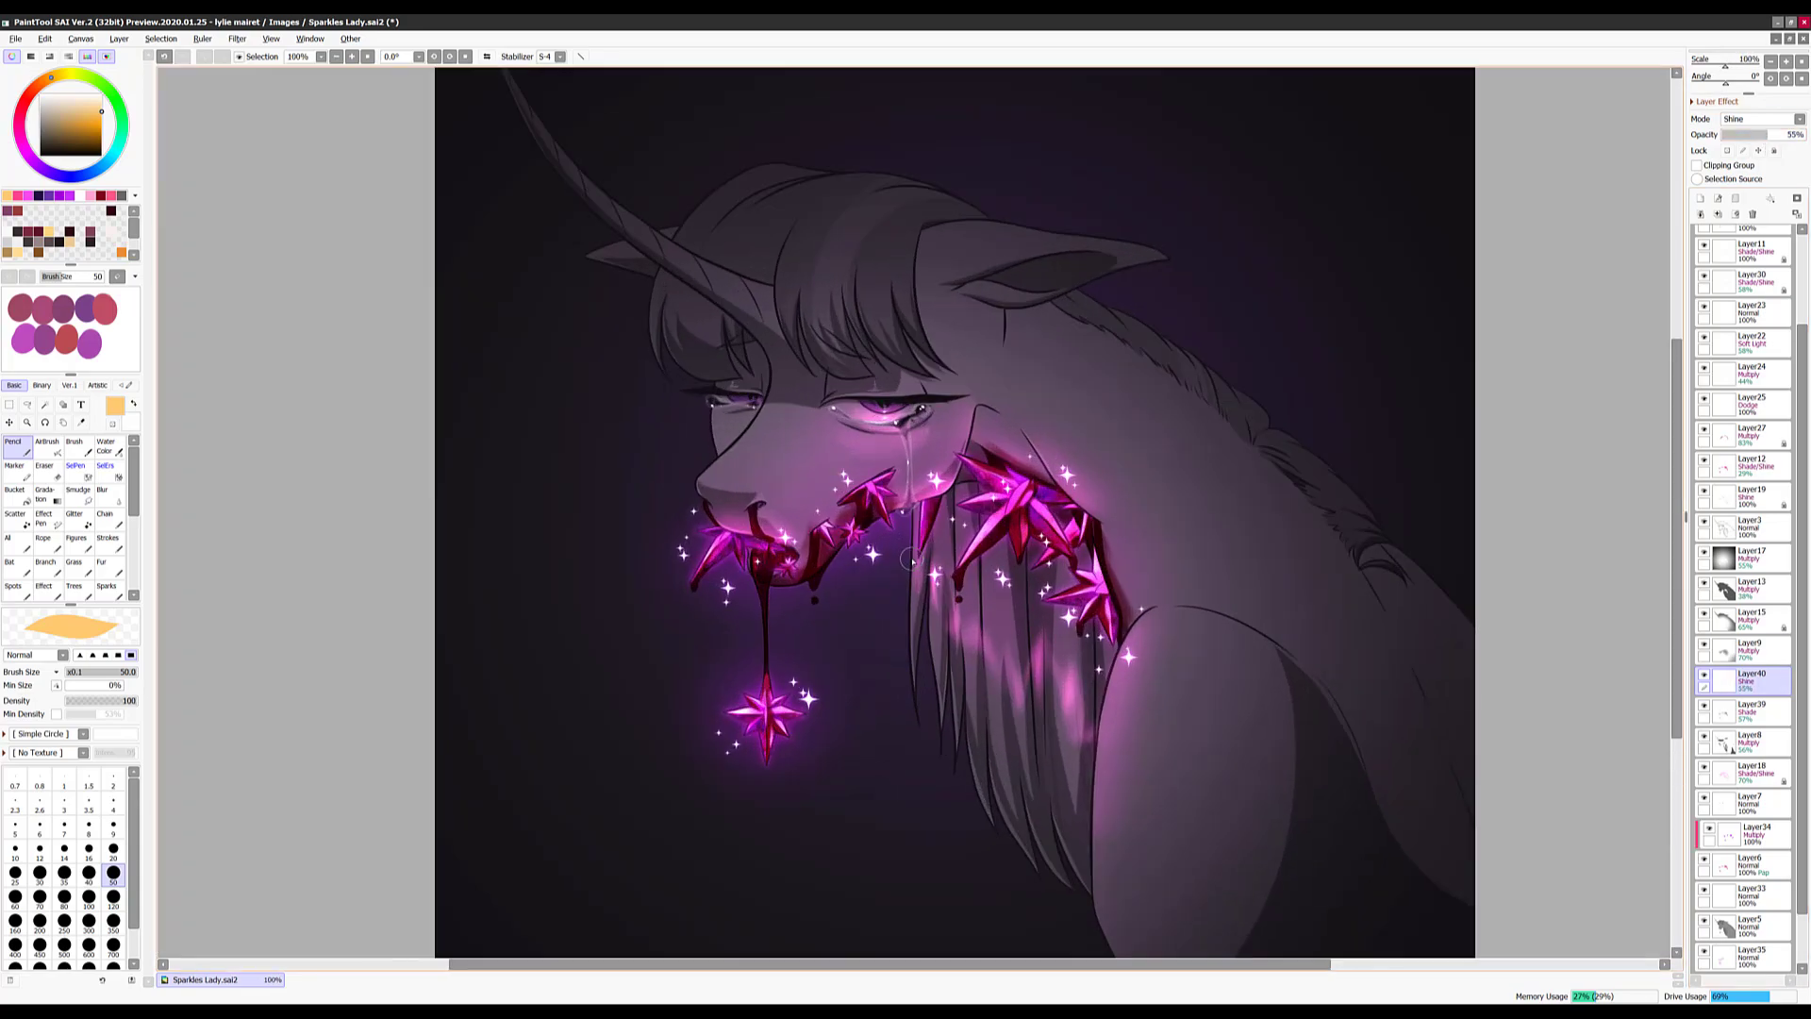
key(minus)
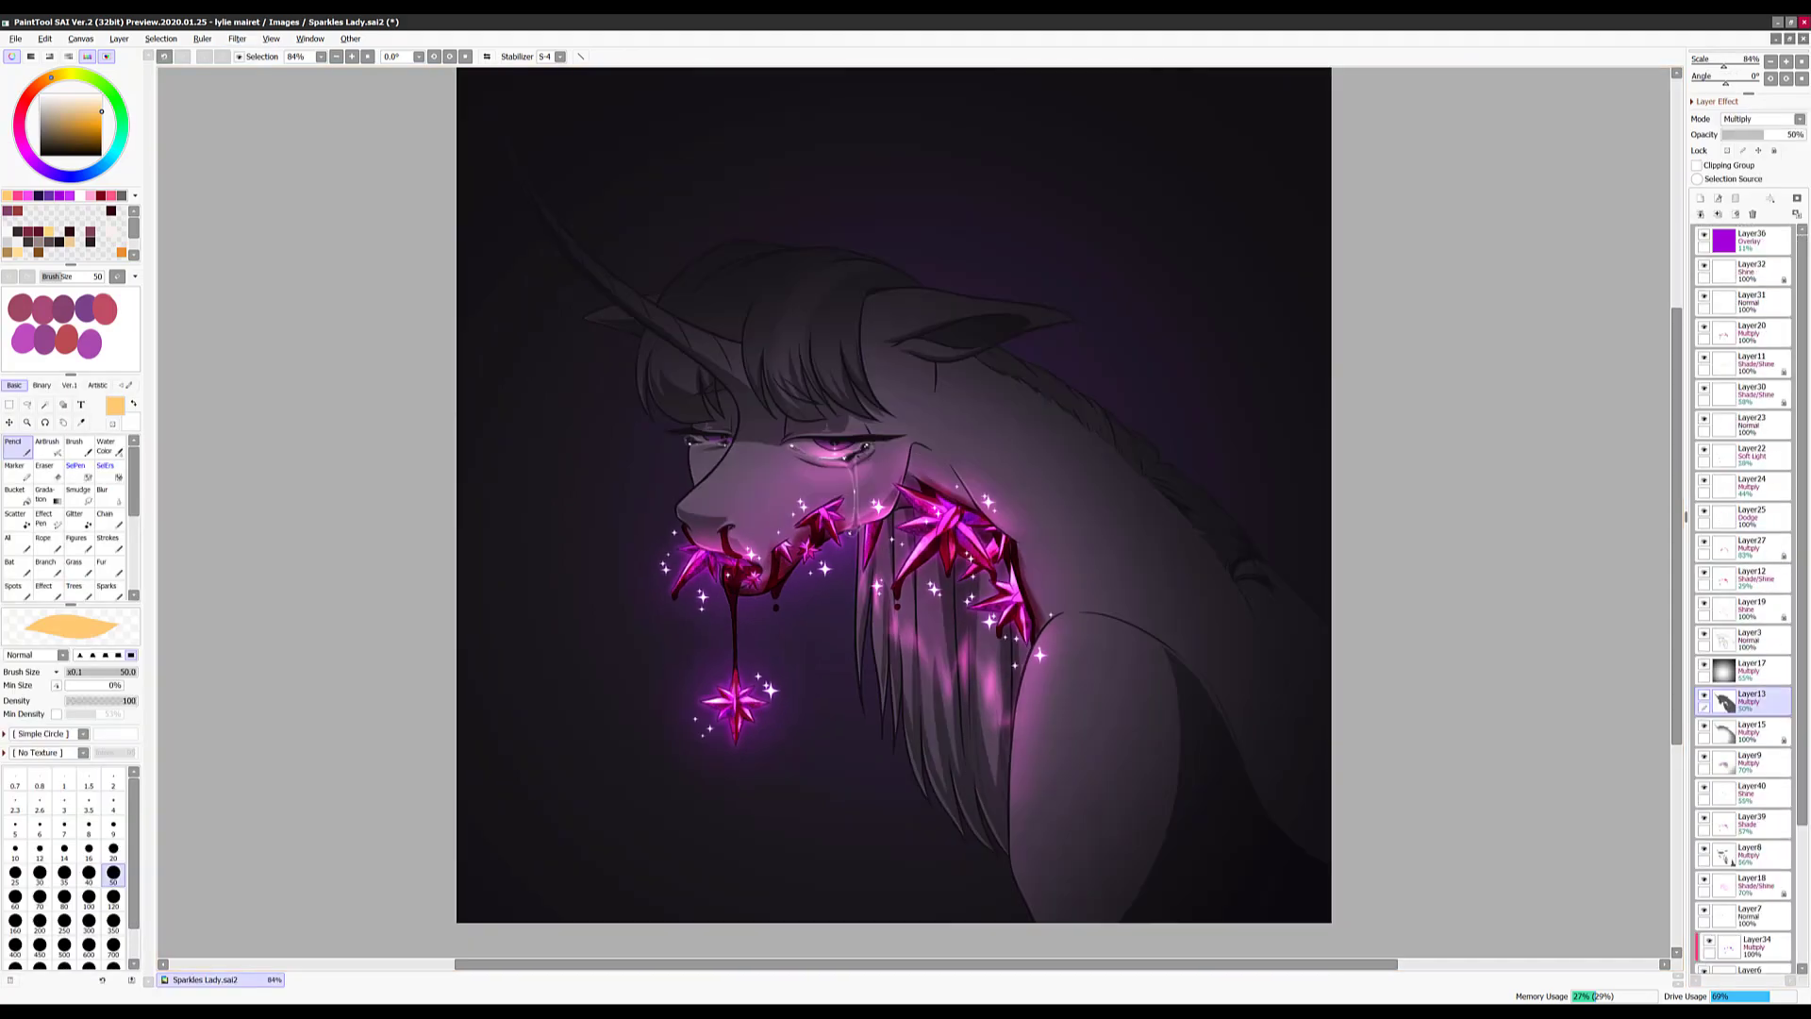
Rebalance the shadow layers by setting Layer17 to 34%, Layer13 to 70% and Layer15 to 100% opacity
click(1749, 668)
click(1705, 729)
click(1704, 729)
scroll(1735, 754, down, 3)
Soften the Layer3 line art around the mouth and drips with the Blur tool at size 50
click(1718, 929)
key(ctrl+c)
key(ctrl+v)
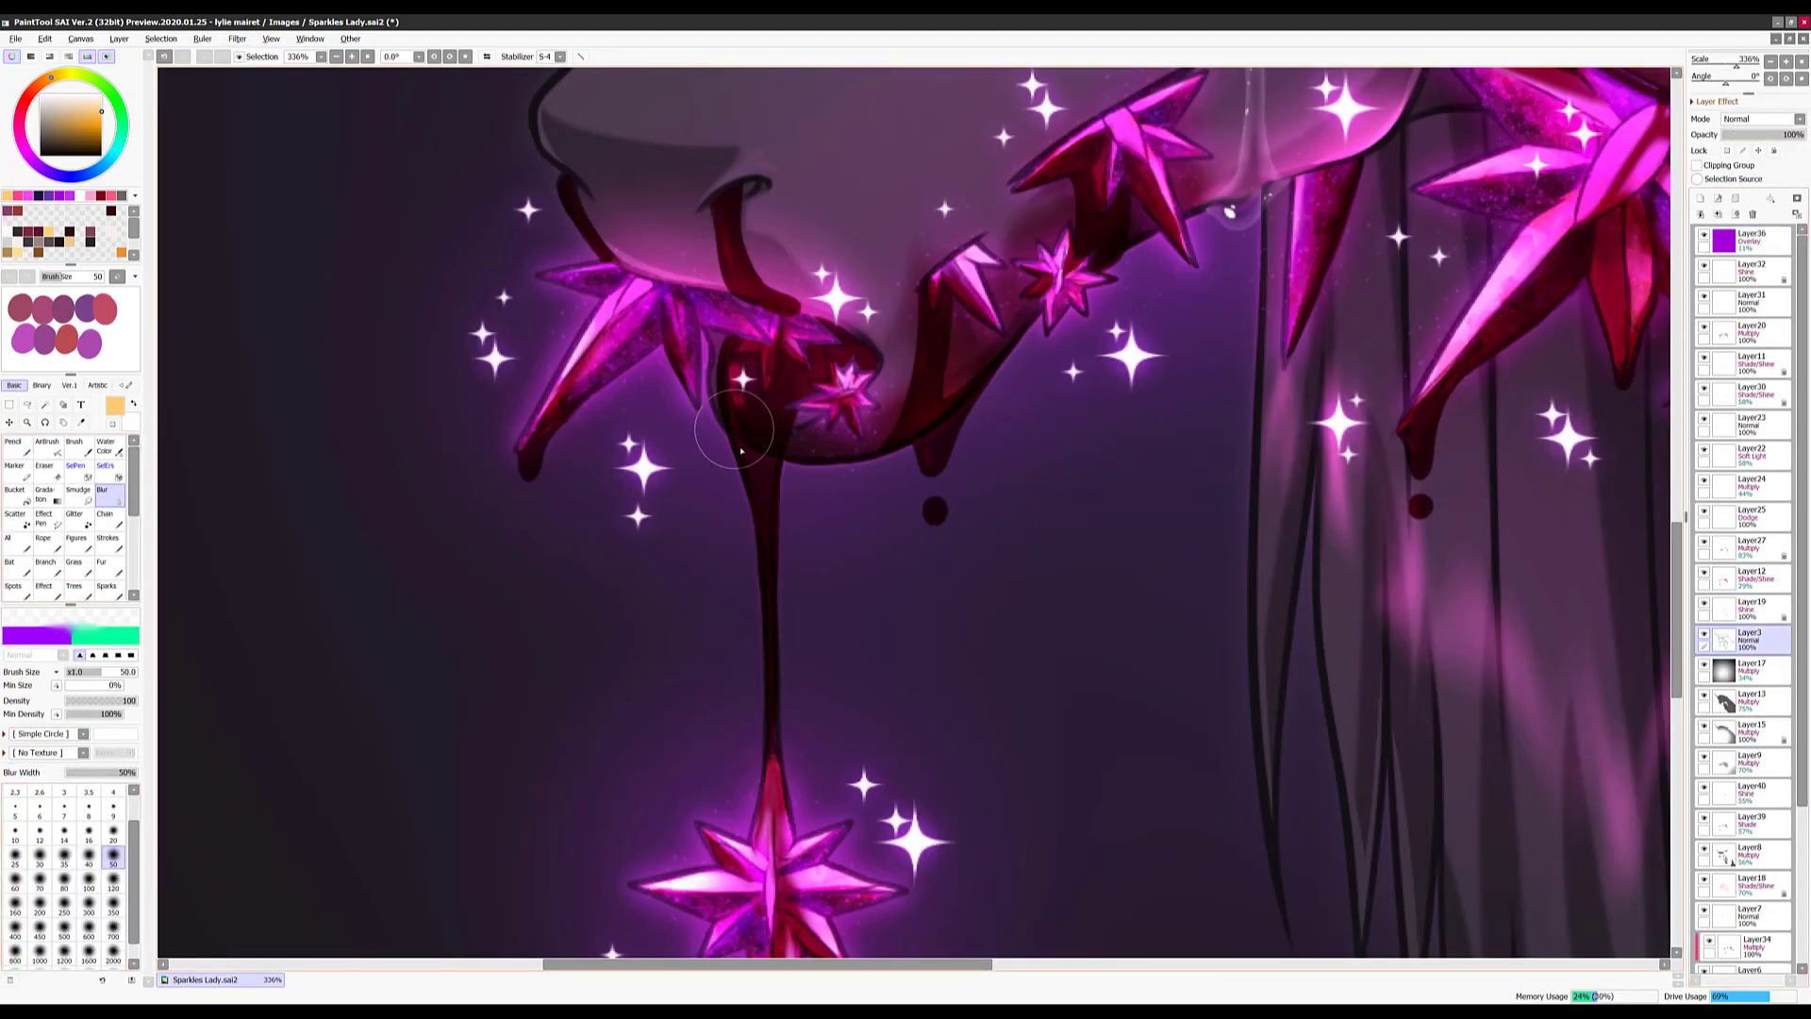
scroll(958, 683, up, 2)
scroll(921, 674, down, 5)
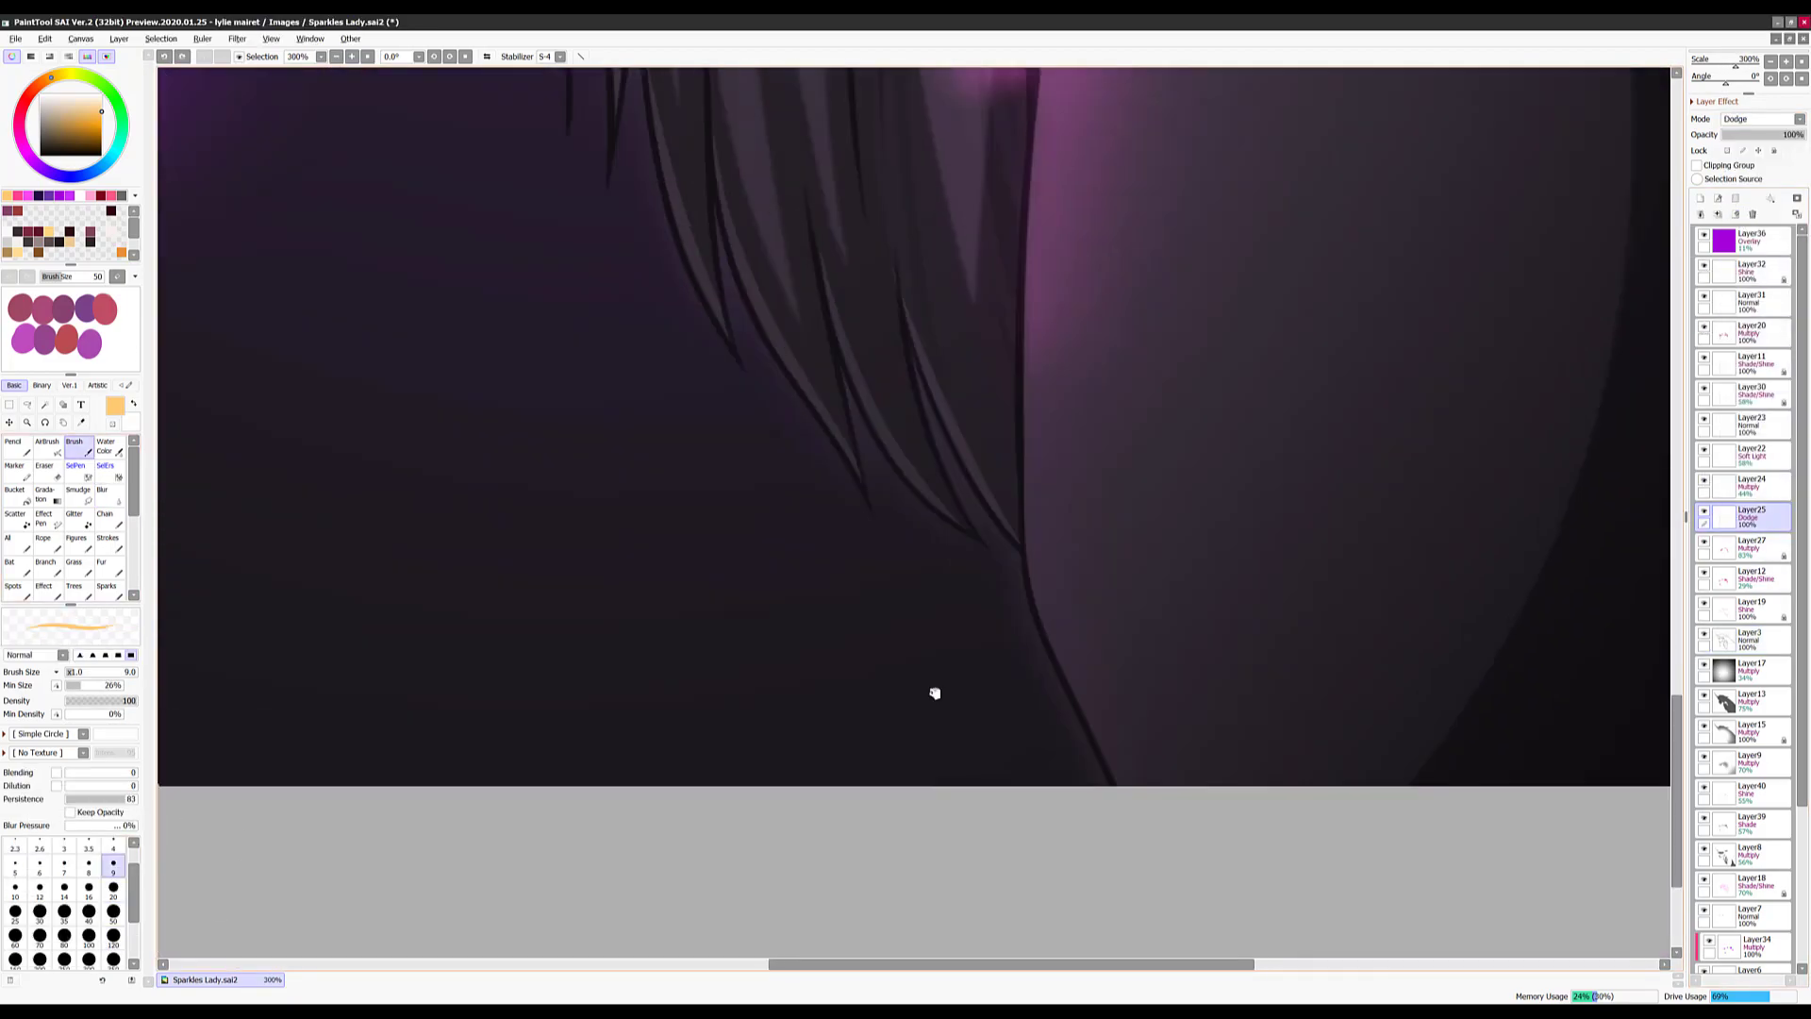
Add a small near-black signature on a new top layer and transform it freeform beside the lower chest
drag(1035, 641, 930, 592)
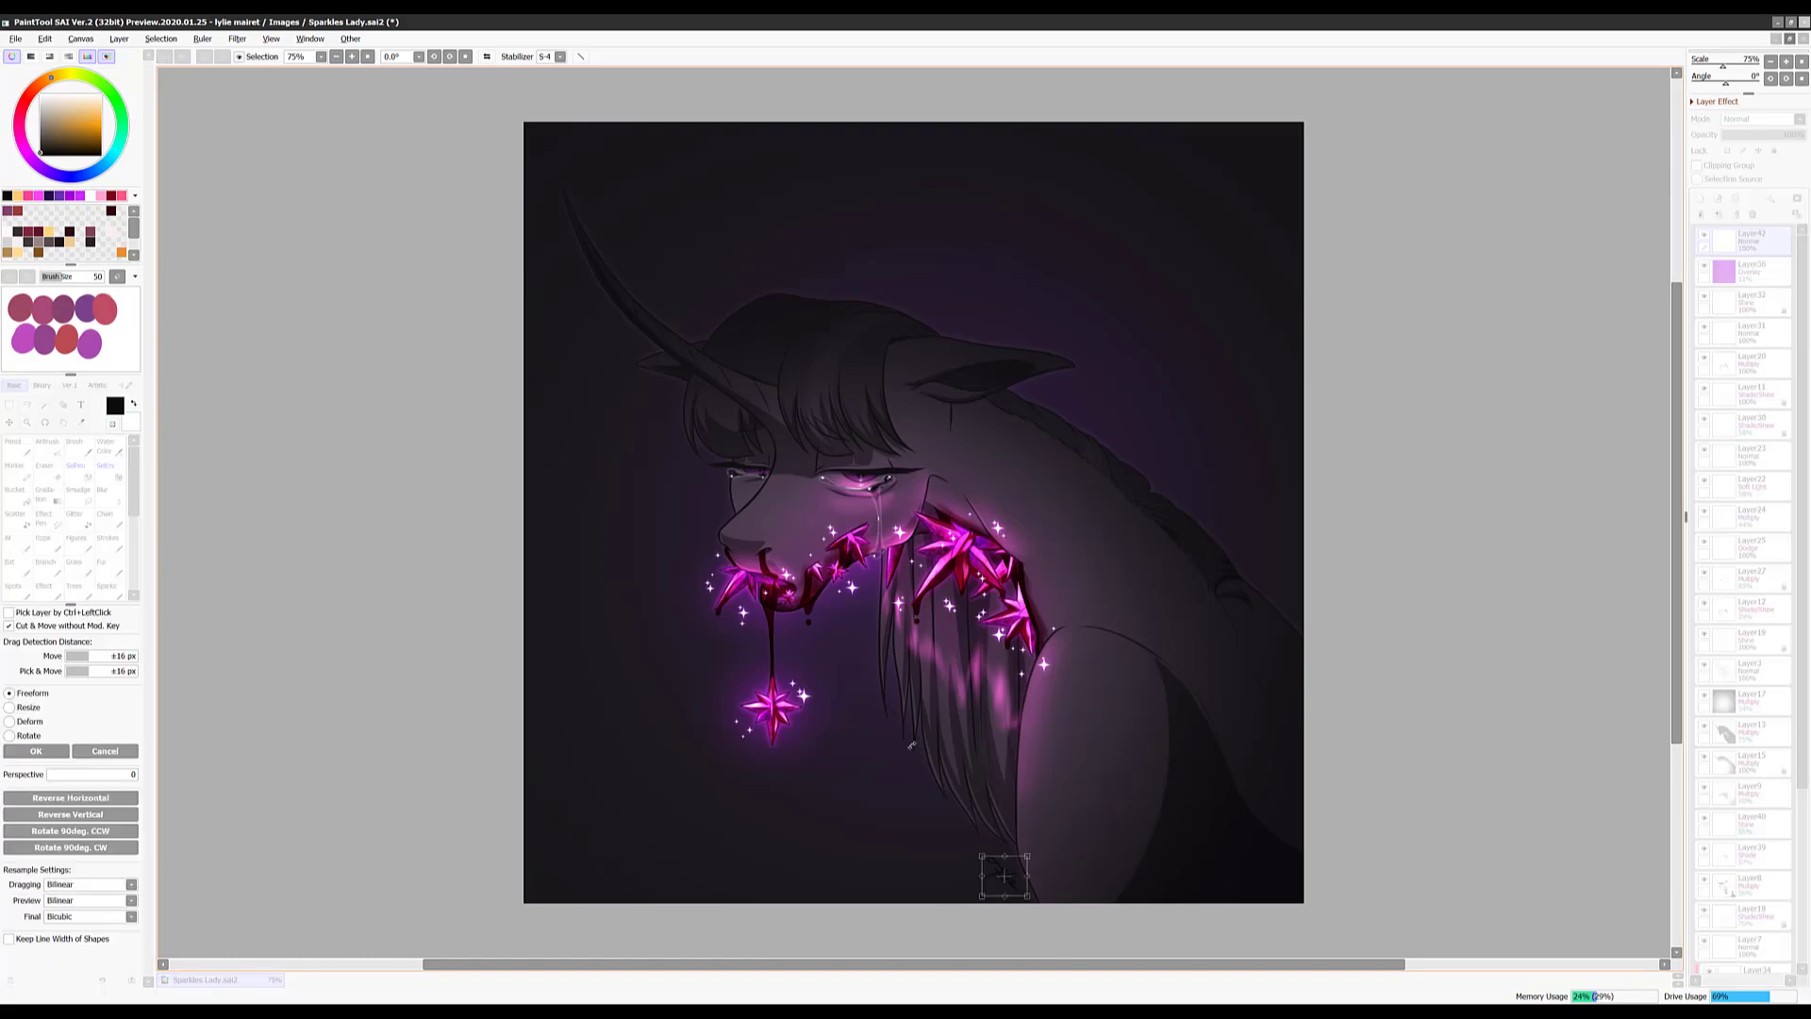